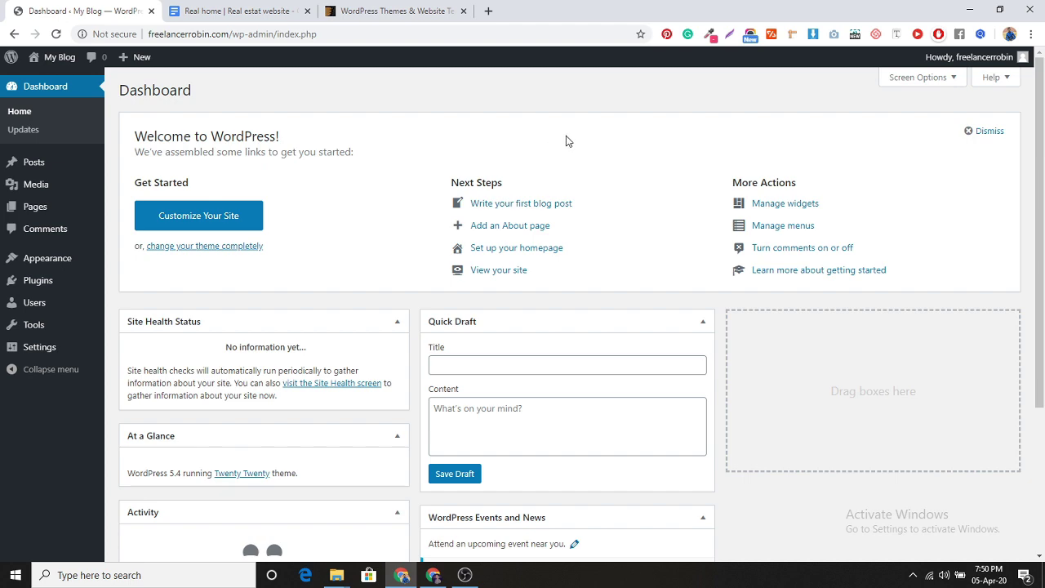
Review the real estate website setup guide in Google Docs, from theme and plugin upload through to comparing properties.
left_click(263, 9)
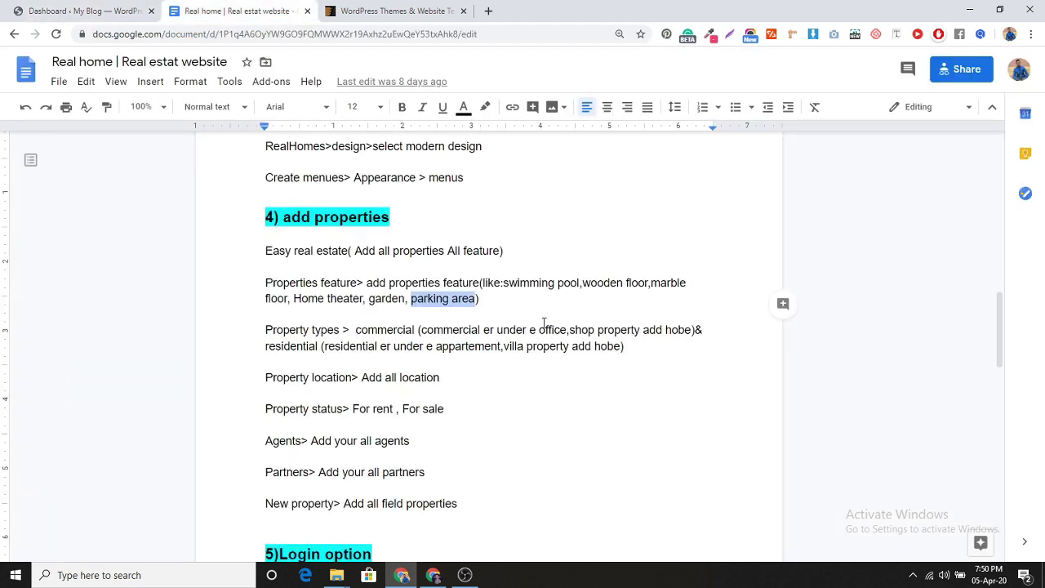
scroll(544, 324, "up", 20)
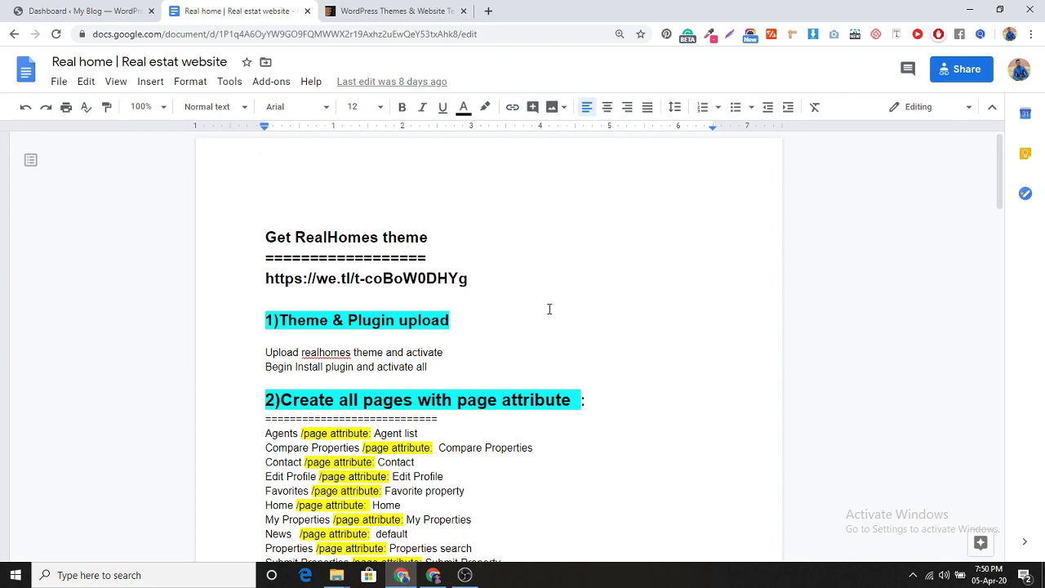
scroll(549, 309, "down", 15)
scroll(555, 308, "down", 15)
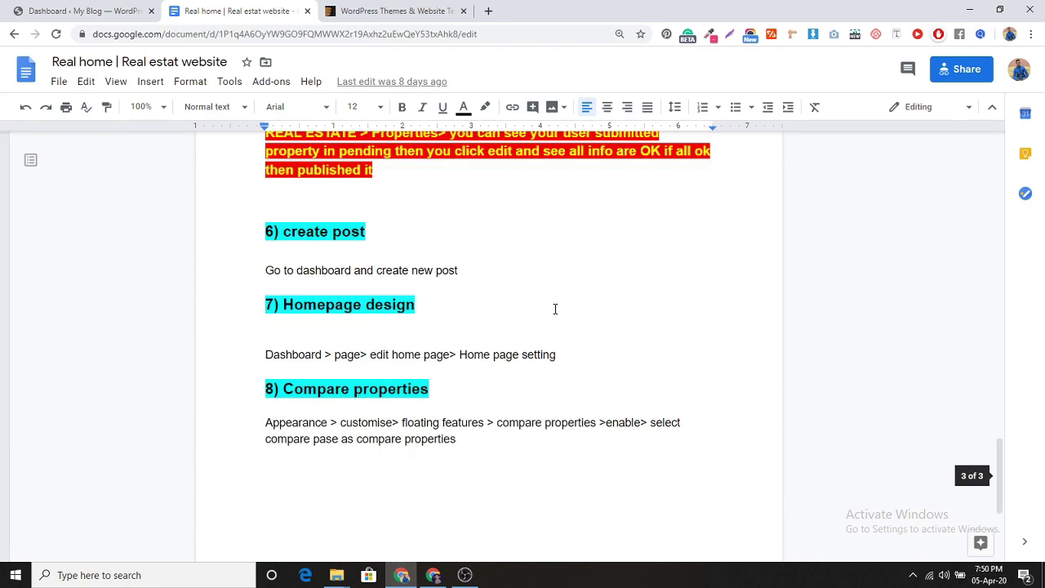
scroll(555, 309, "up", 4)
scroll(554, 309, "up", 20)
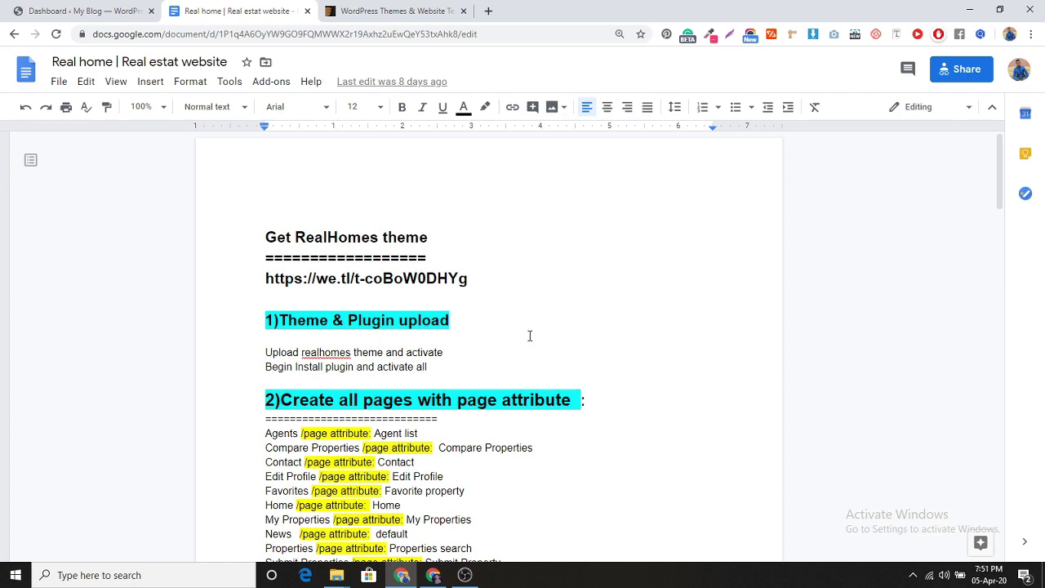
scroll(529, 336, "down", 3)
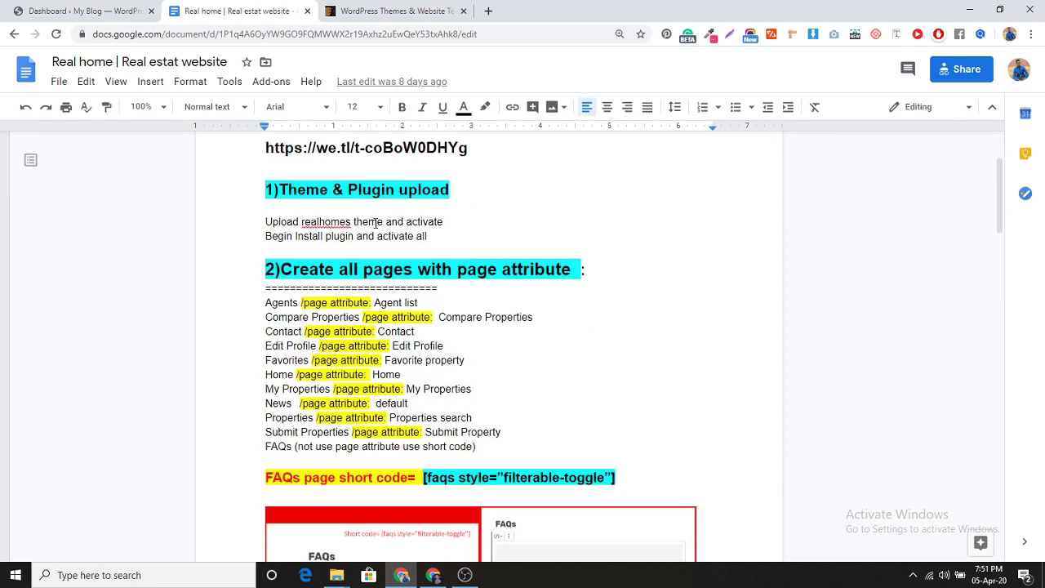
scroll(294, 340, "down", 1)
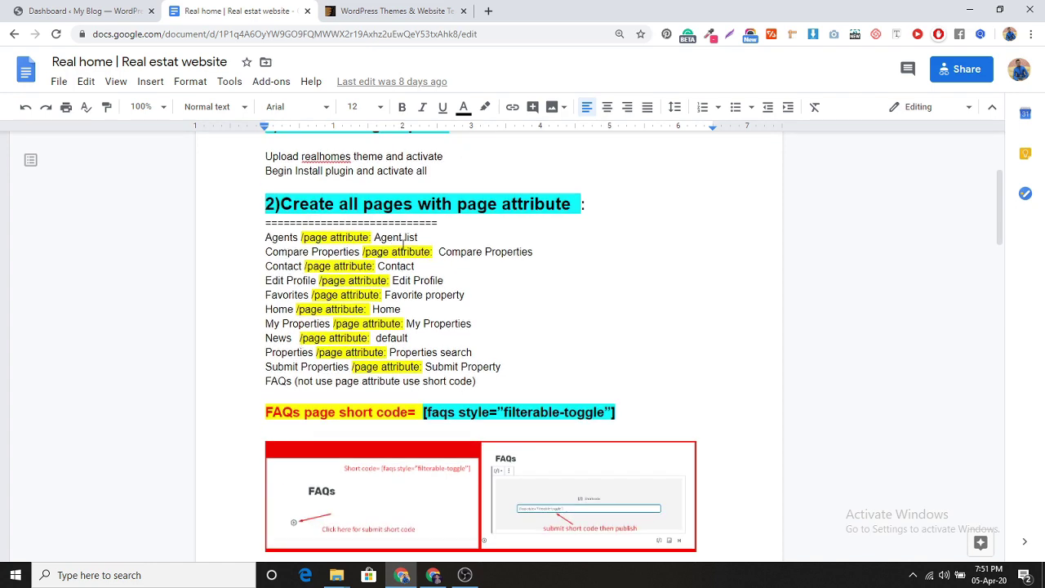
scroll(495, 303, "down", 3)
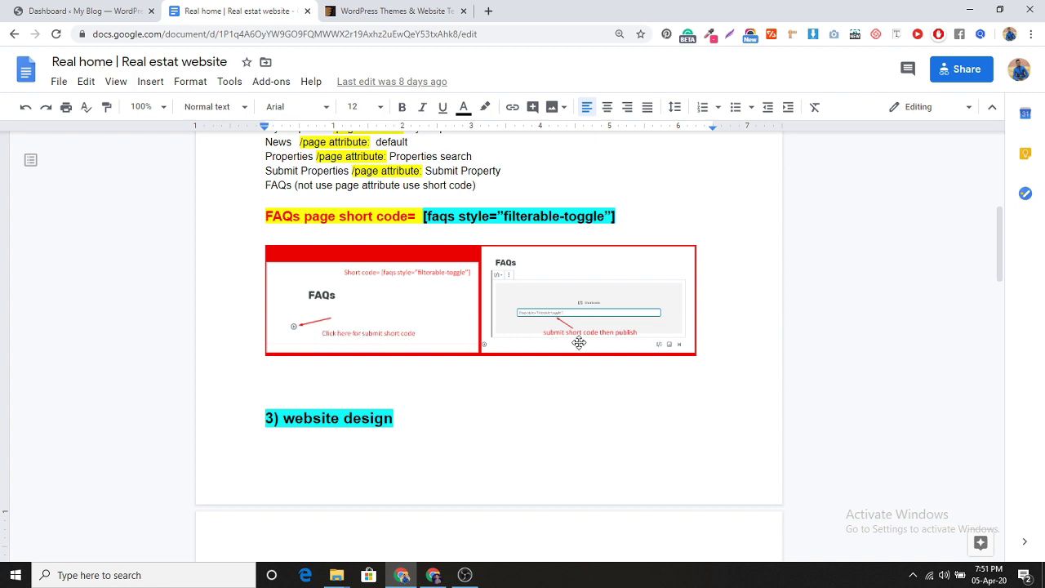
scroll(600, 342, "down", 2)
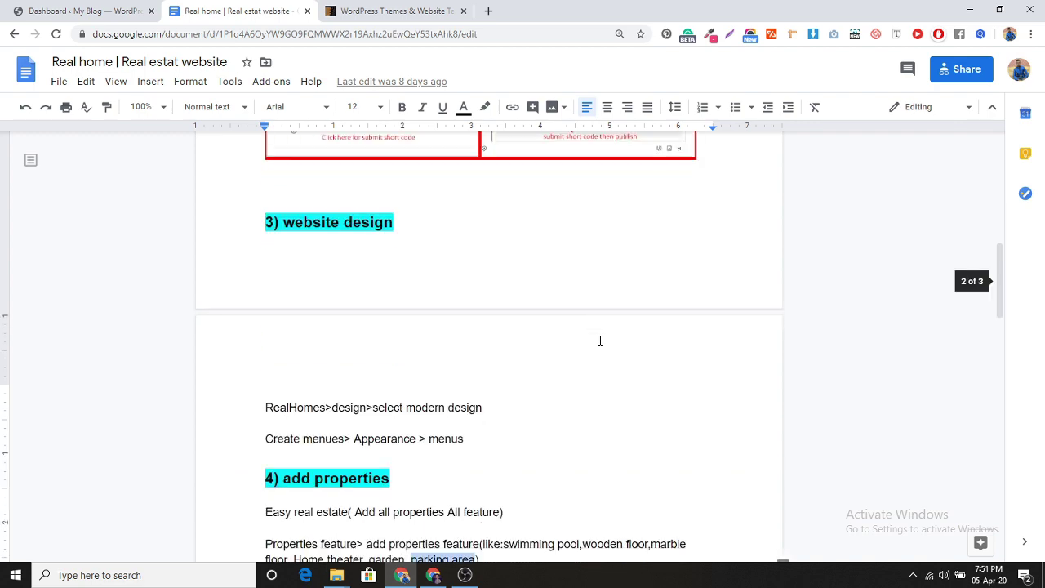
scroll(362, 350, "down", 2)
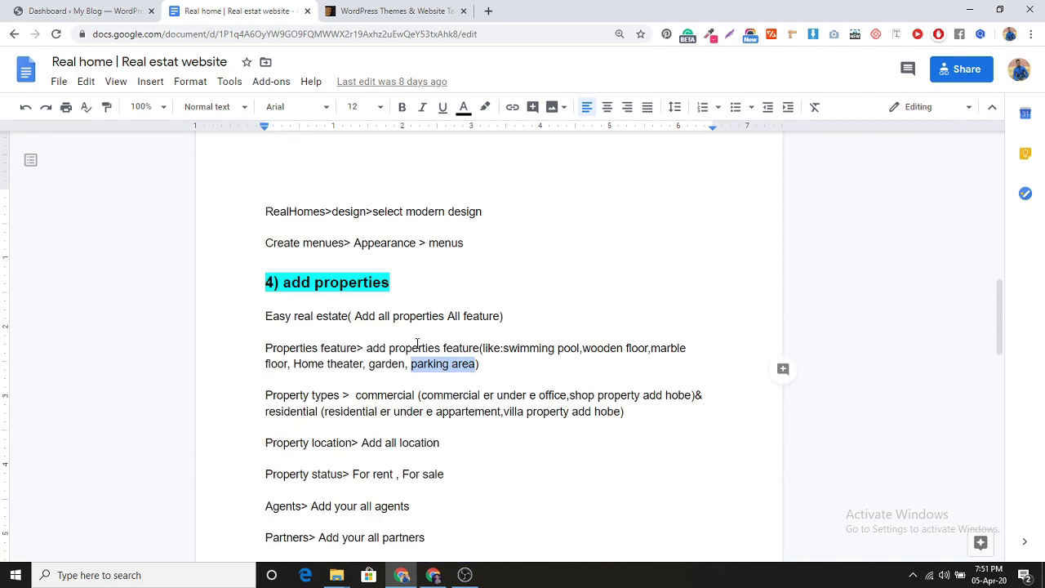
scroll(536, 362, "down", 7)
scroll(536, 362, "up", 5)
scroll(537, 362, "up", 15)
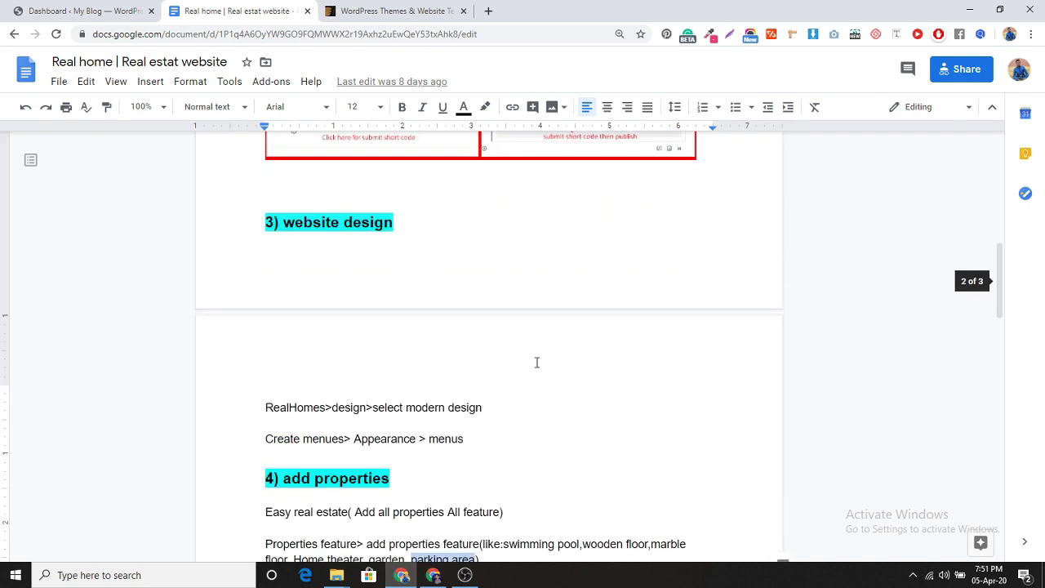
scroll(538, 361, "down", 2)
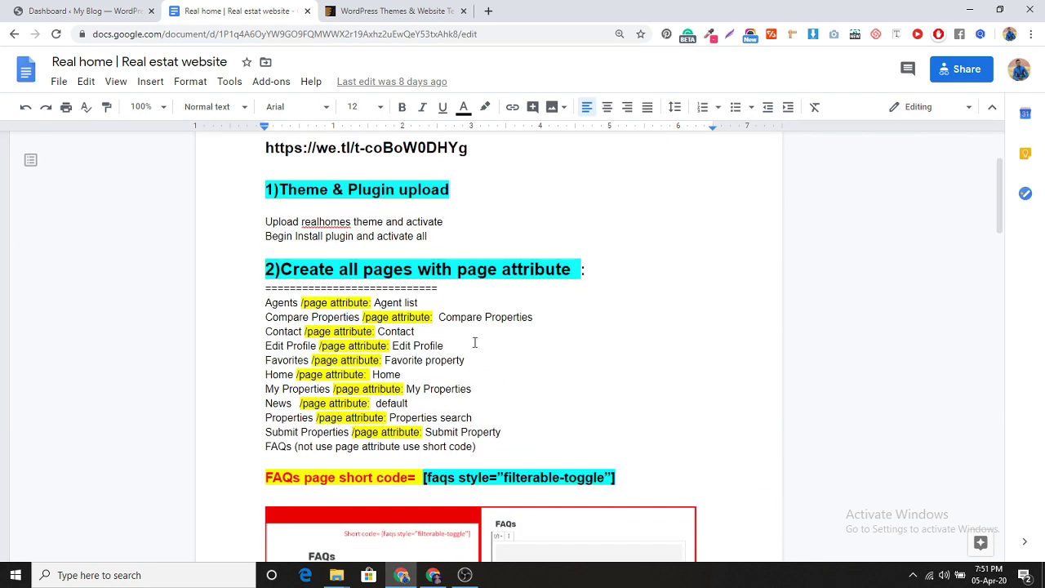
Go through the setup guide's sections again, covering page creation, website design, adding properties and homepage design.
left_click(42, 9)
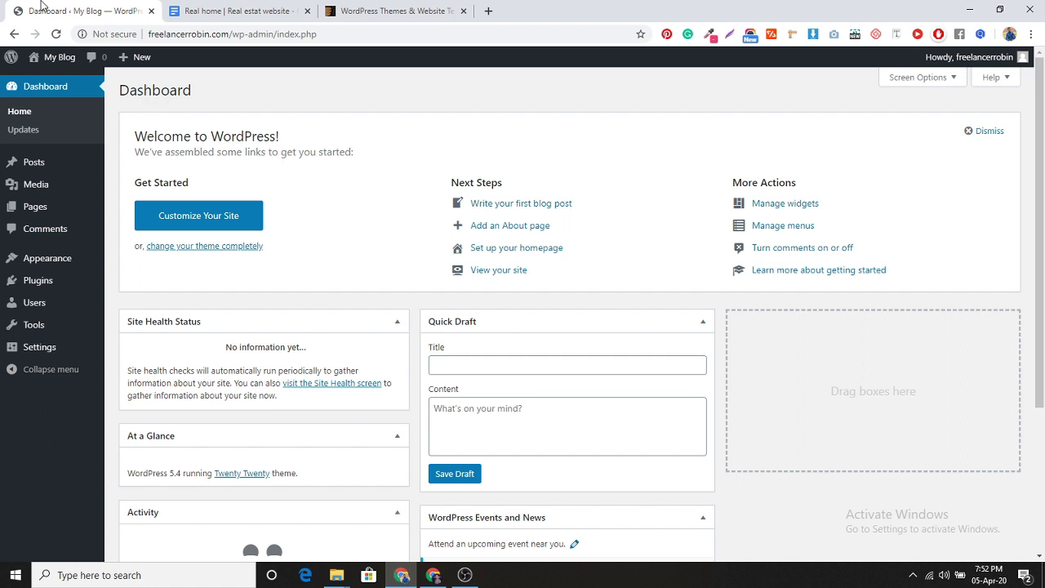
left_click(192, 11)
scroll(508, 317, "up", 1)
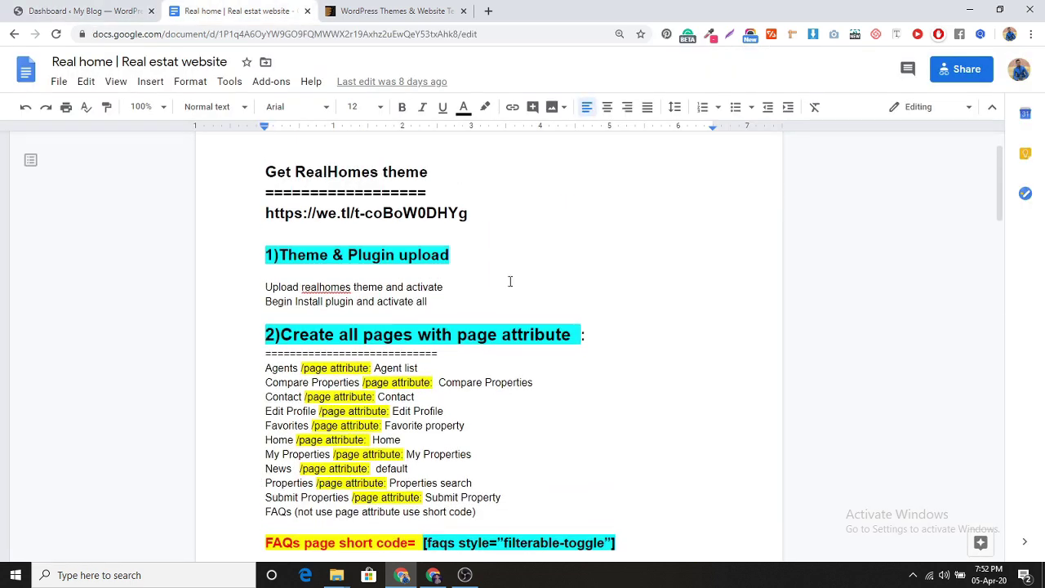
scroll(509, 282, "down", 2)
scroll(508, 296, "down", 4)
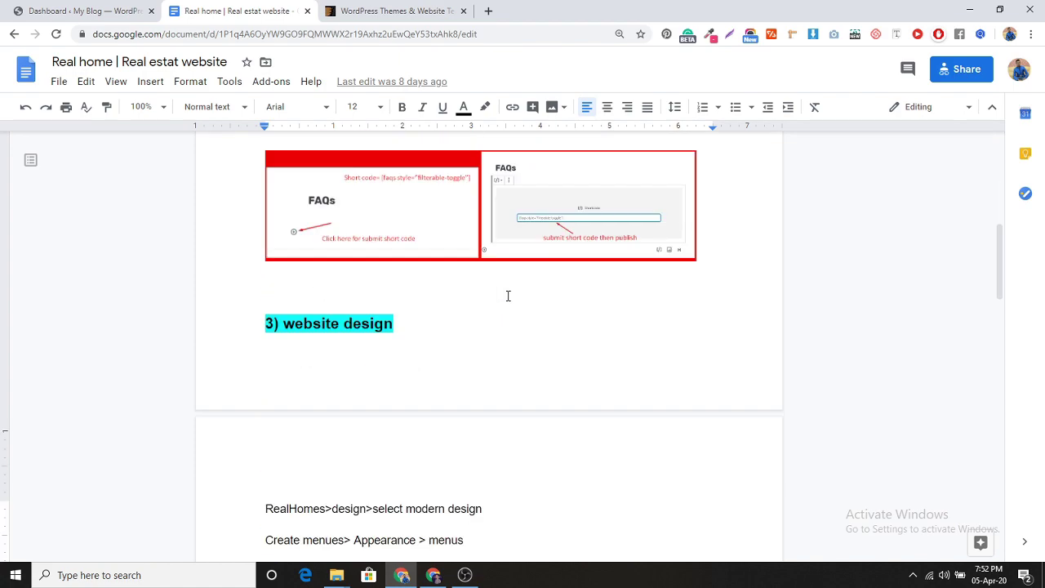
scroll(508, 296, "up", 6)
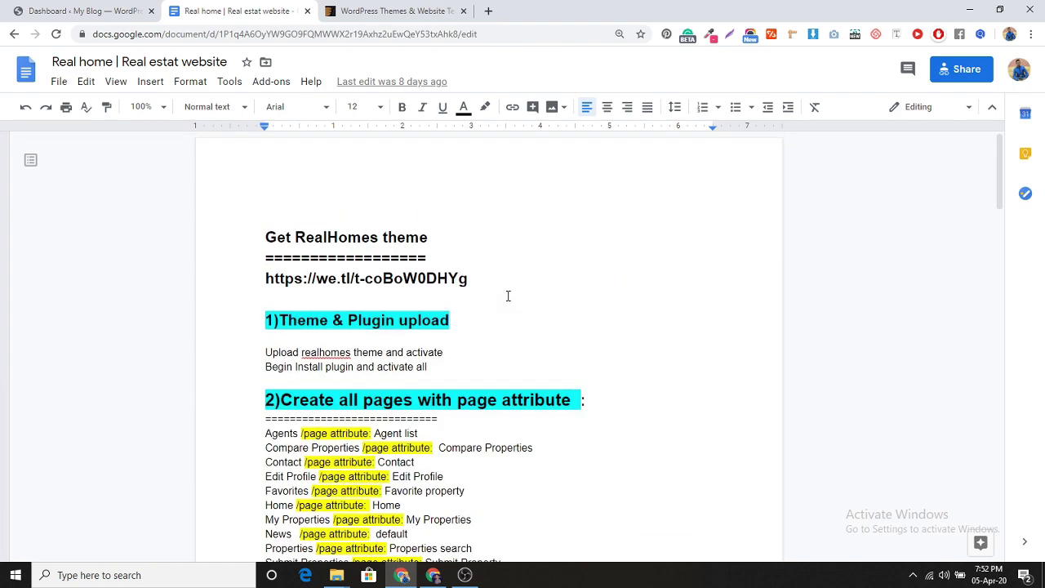
scroll(508, 294, "down", 3)
scroll(504, 299, "down", 8)
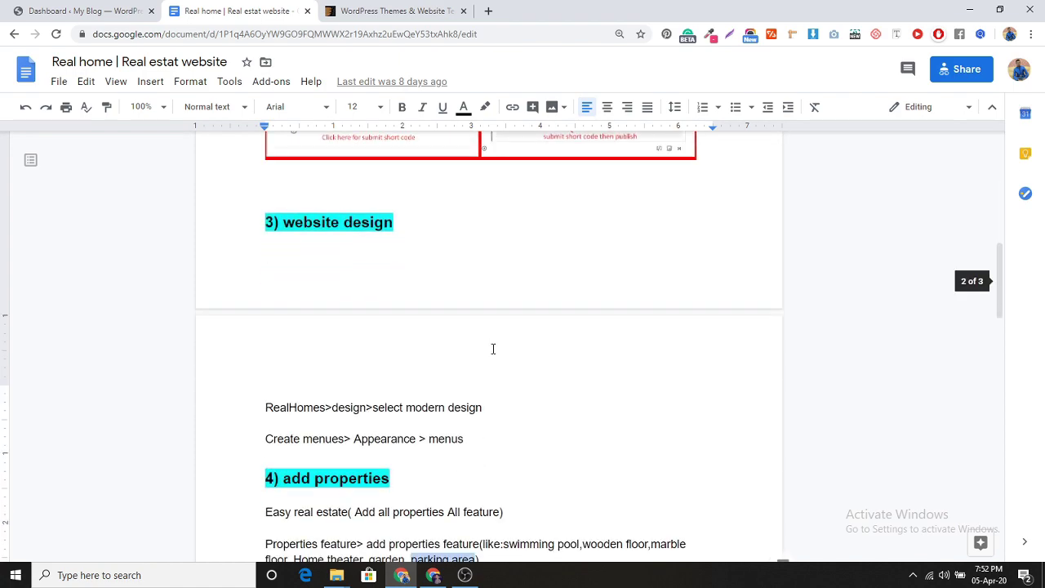
scroll(493, 349, "down", 15)
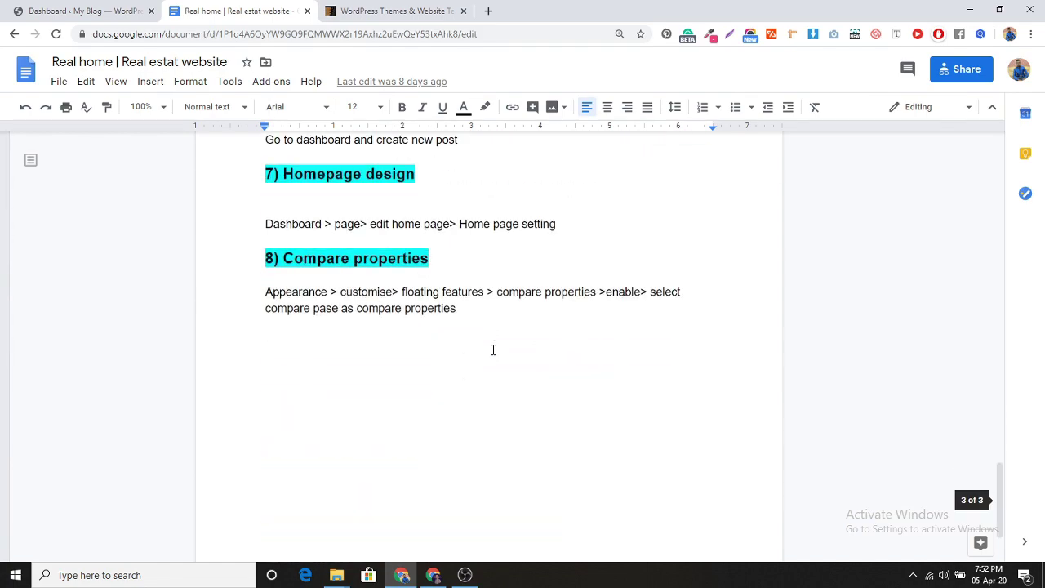
scroll(492, 349, "up", 15)
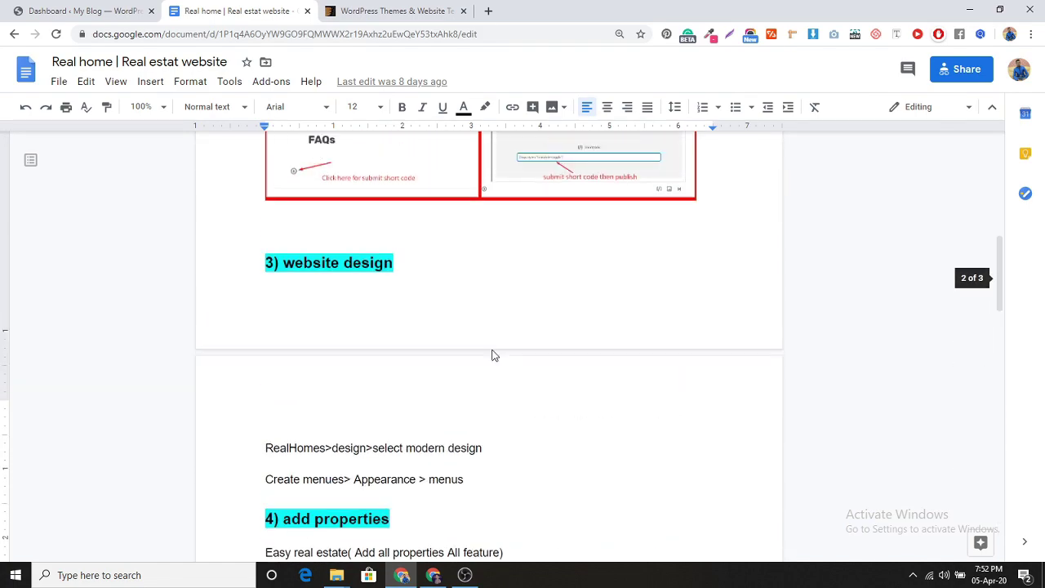
scroll(493, 351, "up", 5)
scroll(493, 351, "down", 6)
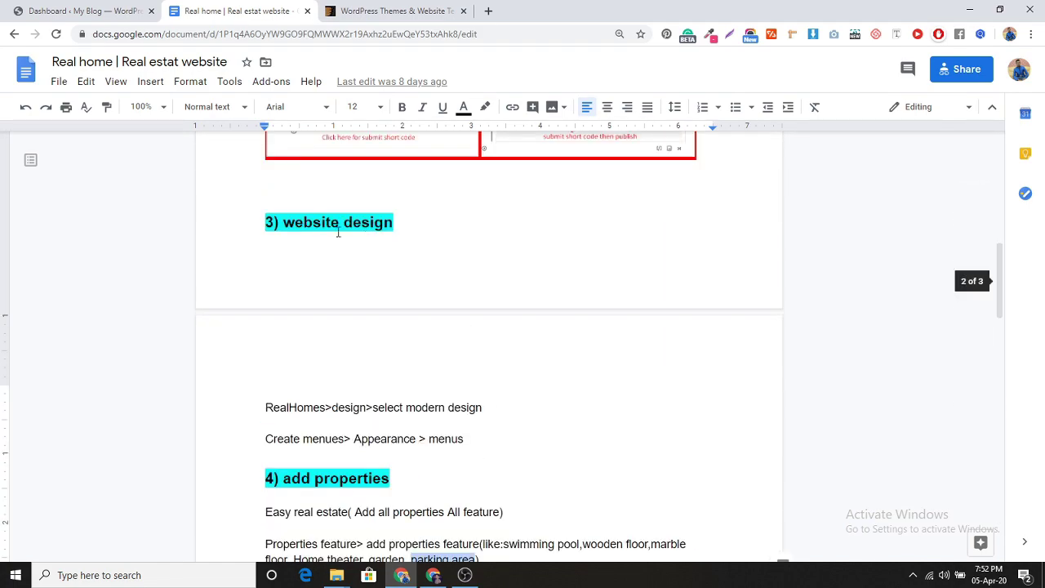
scroll(339, 231, "down", 3)
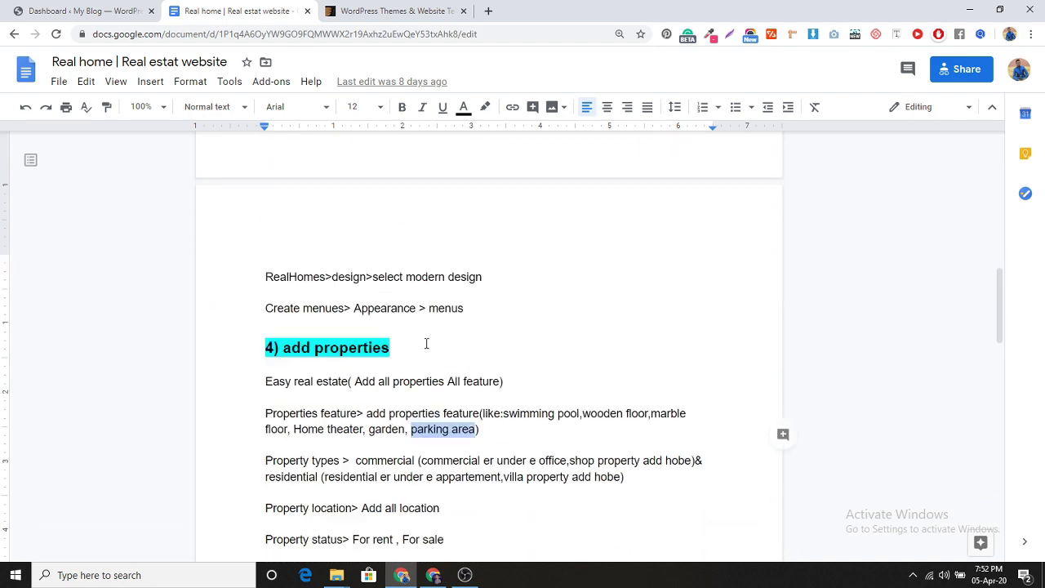
Switch to the WordPress dashboard and open the form for uploading a new theme.
left_click(112, 7)
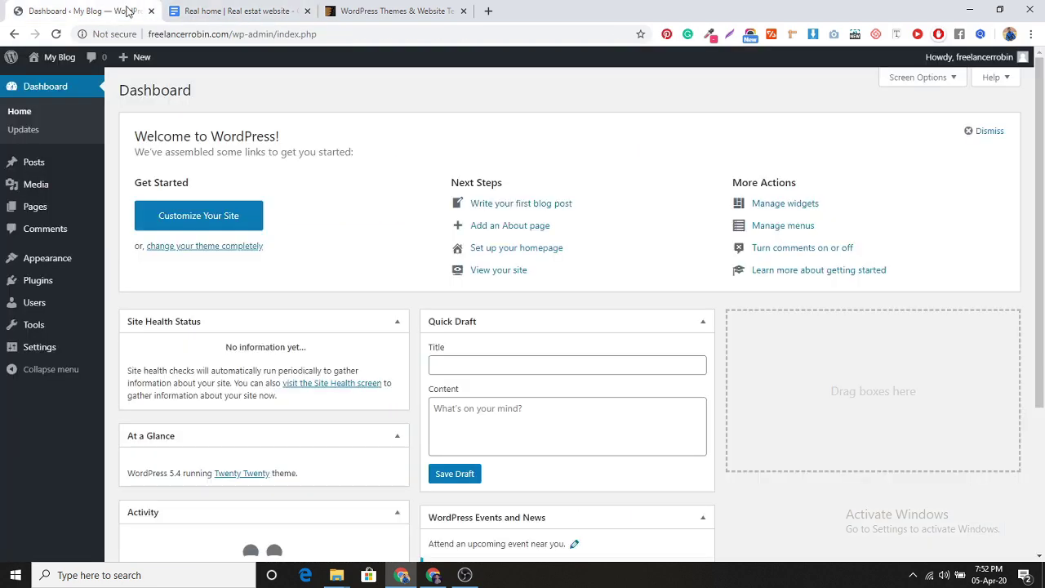
mouse_move(51, 264)
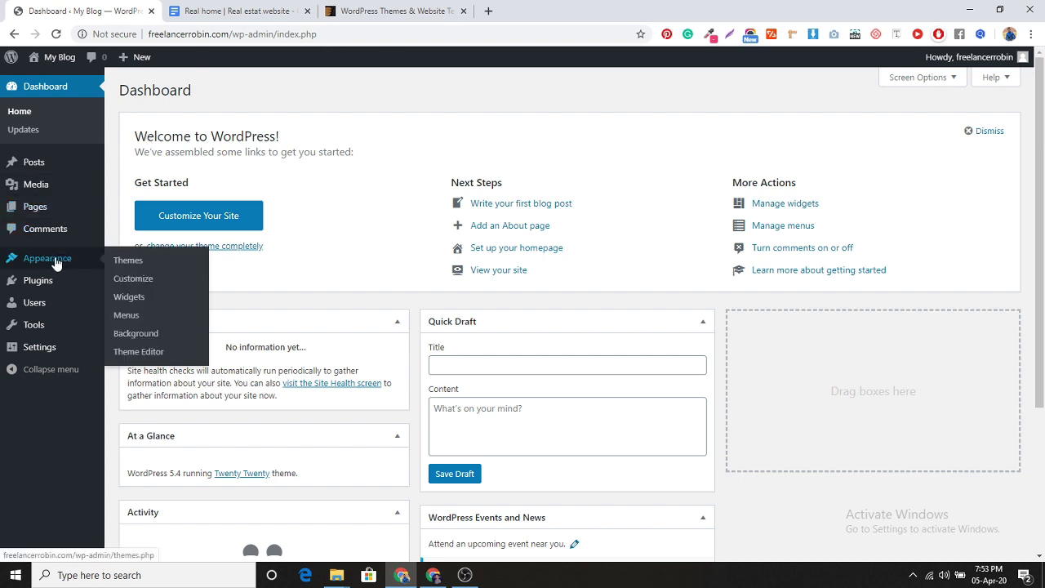
left_click(129, 268)
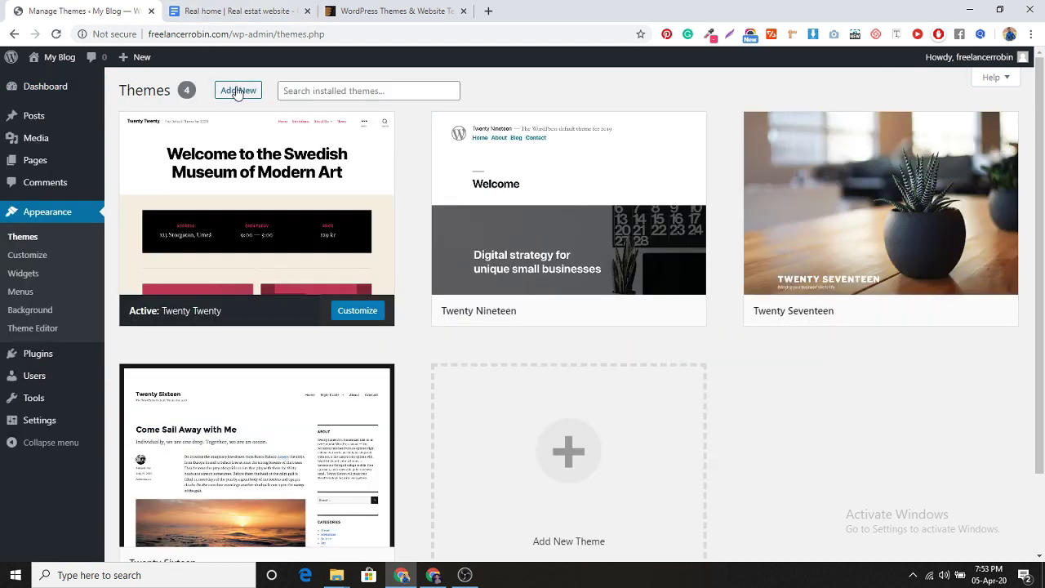
left_click(237, 90)
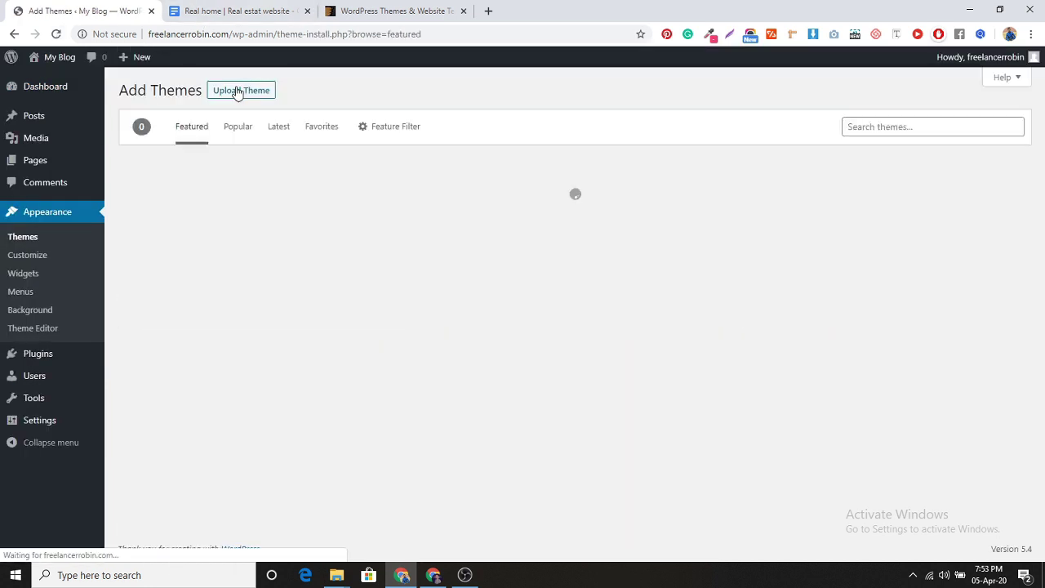
left_click(236, 91)
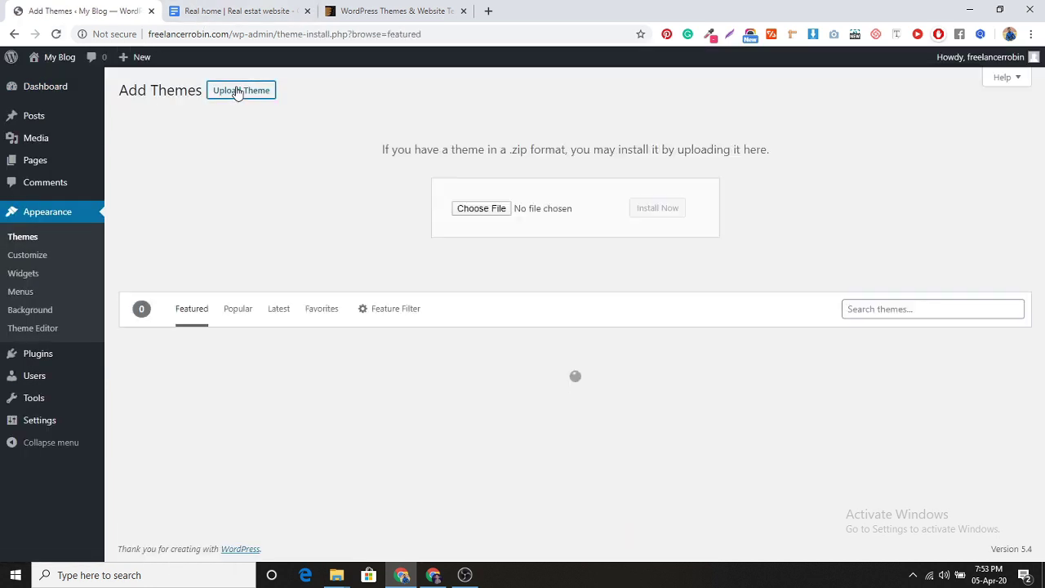
Install the theme from the realhomes zip file in the rh-main-package folder and activate it.
left_click(490, 208)
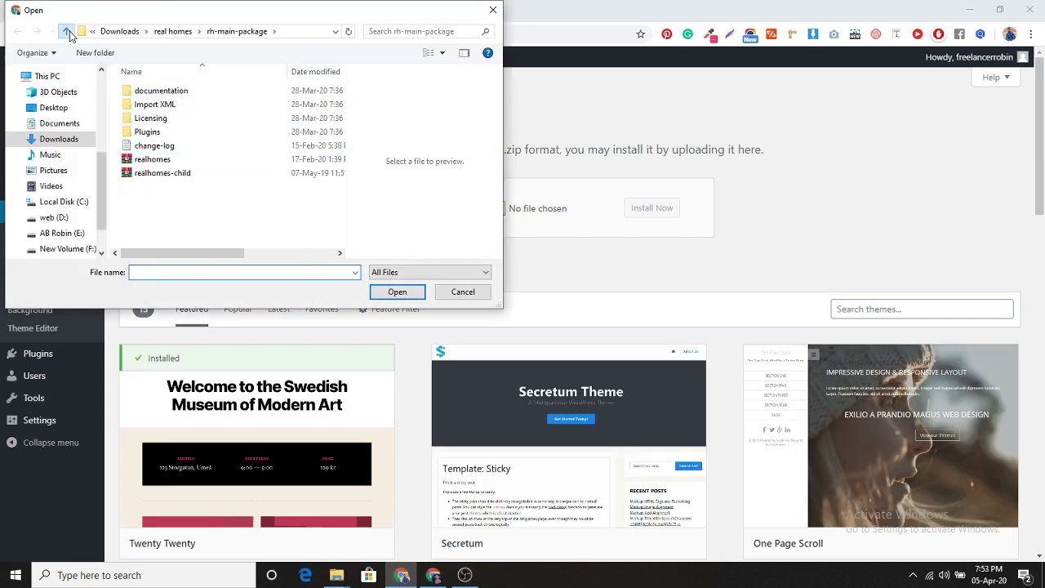
left_click(67, 32)
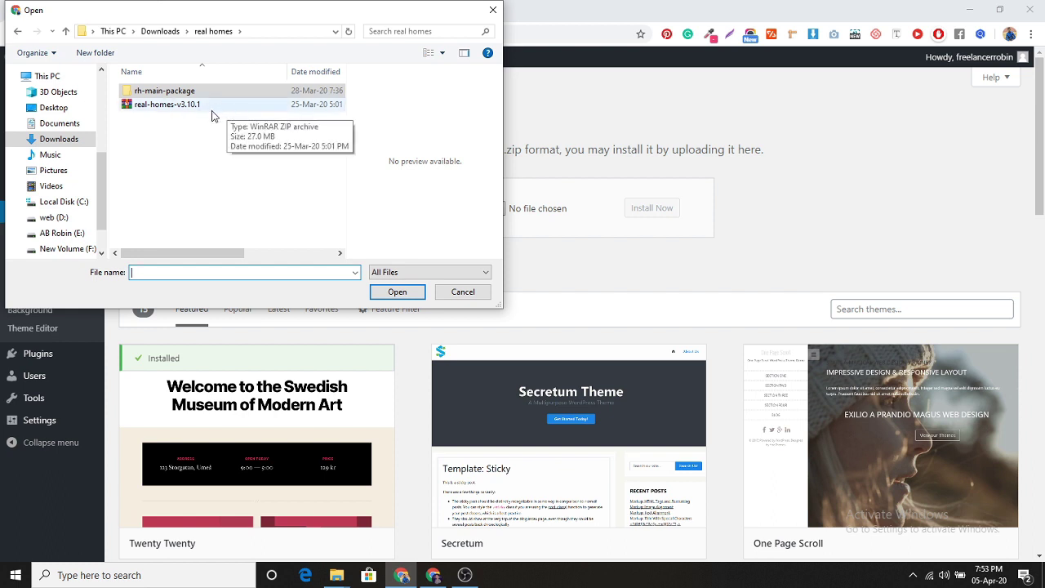
double_click(190, 92)
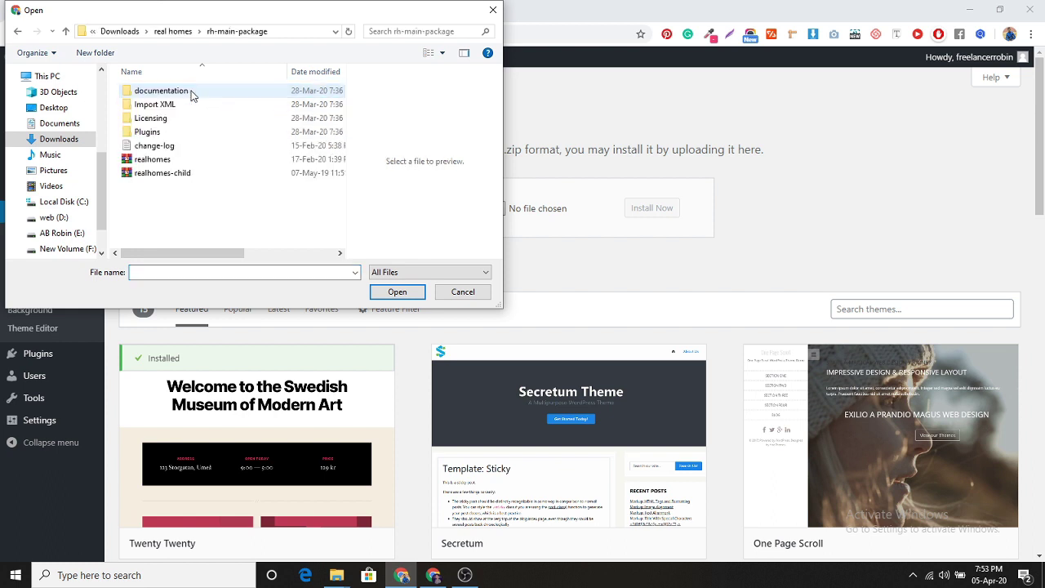
left_click(183, 159)
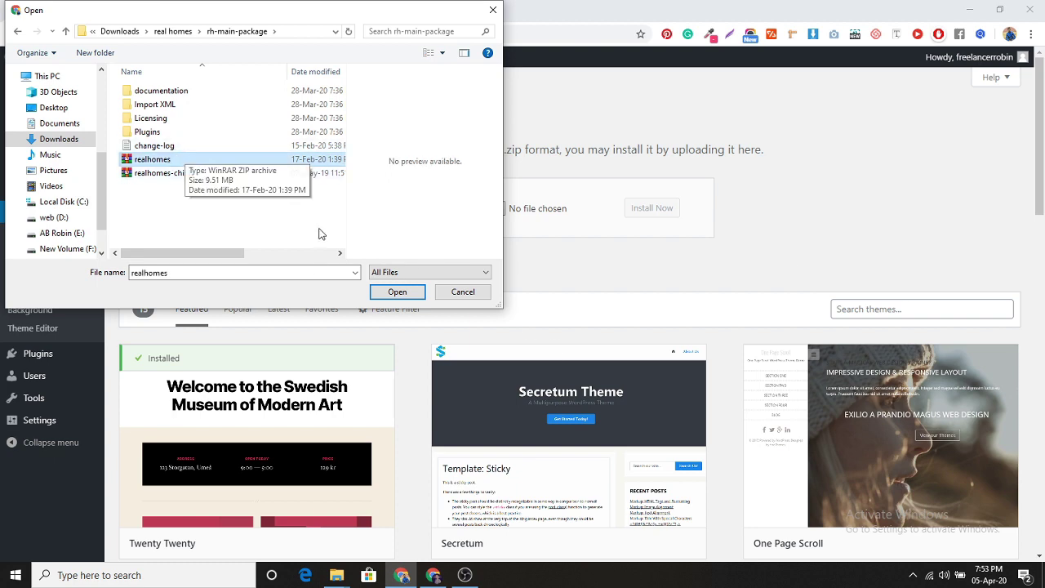
left_click(397, 292)
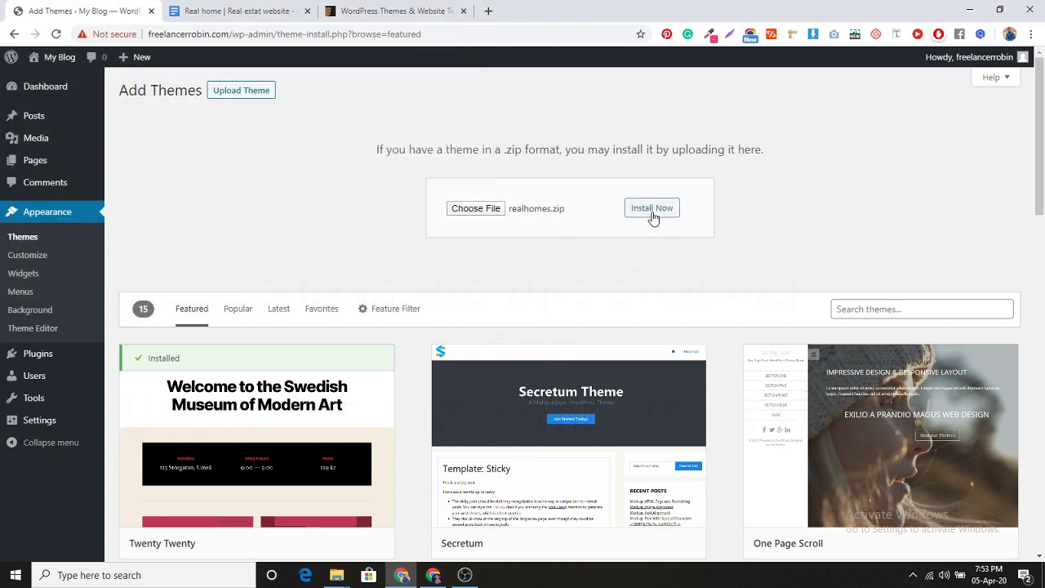
left_click(652, 212)
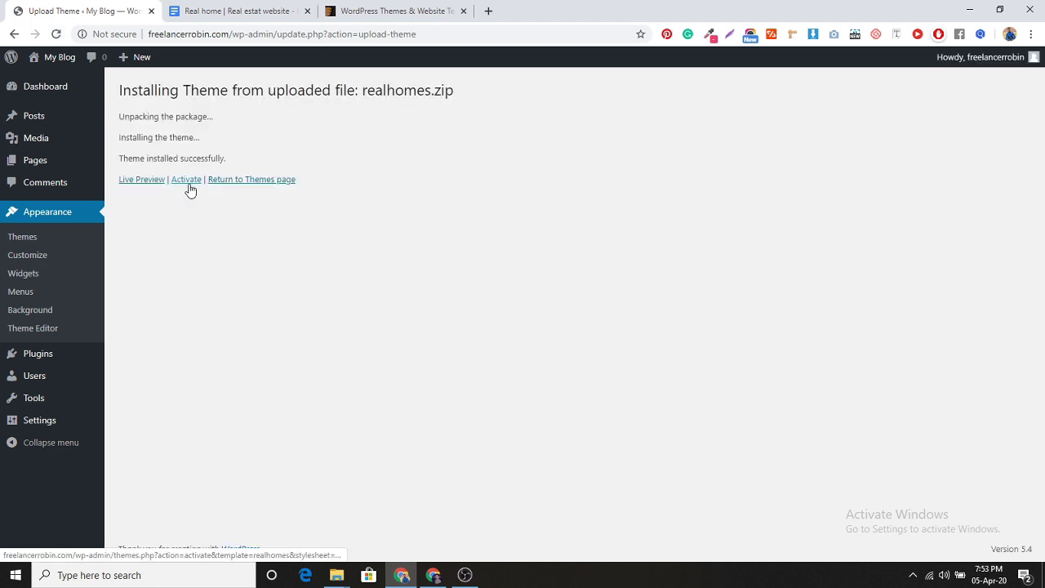
left_click(188, 186)
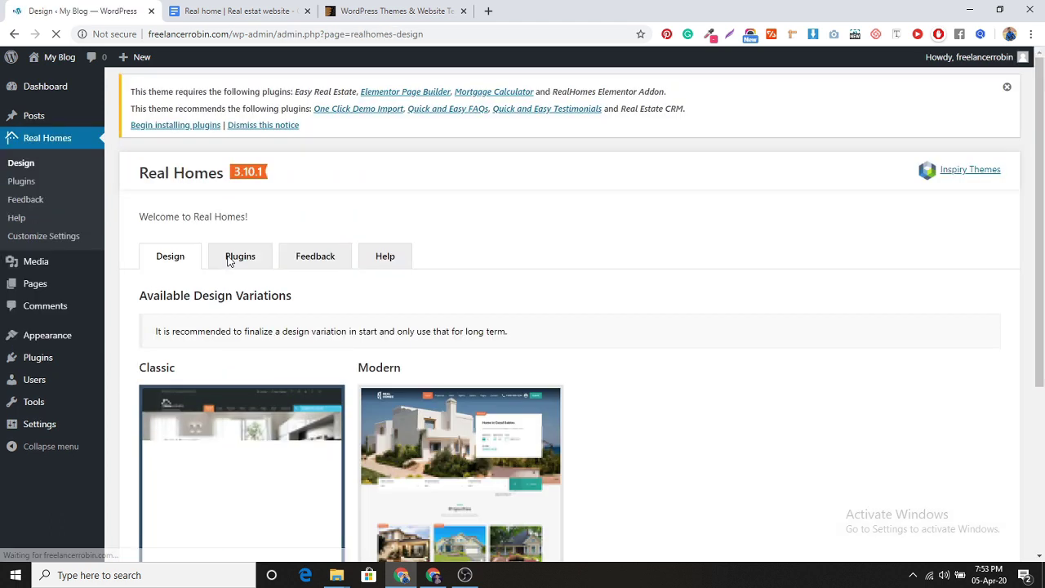
Install all the theme's required and recommended plugins in one bulk action.
left_click(170, 127)
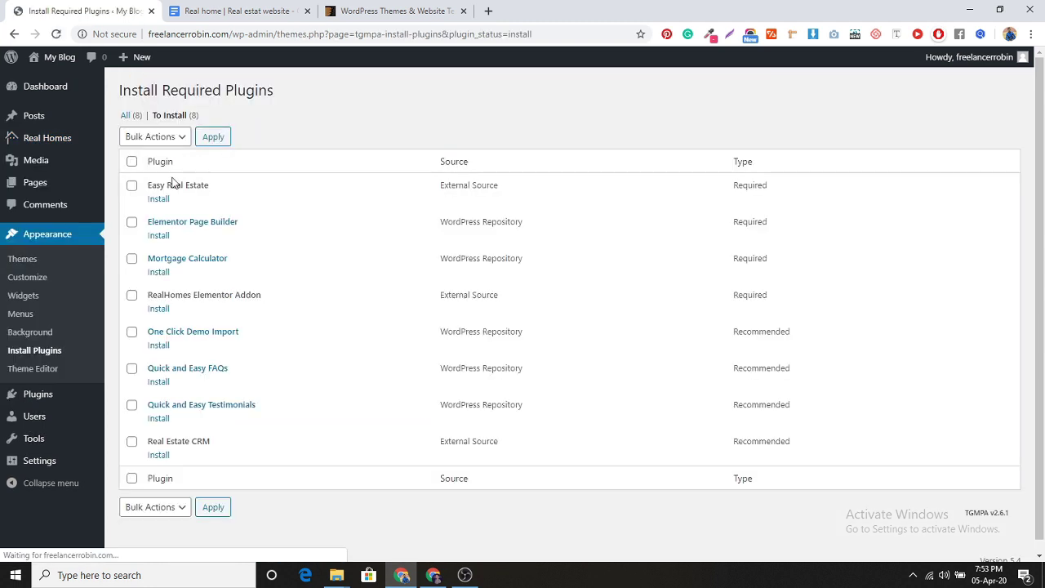
left_click(131, 161)
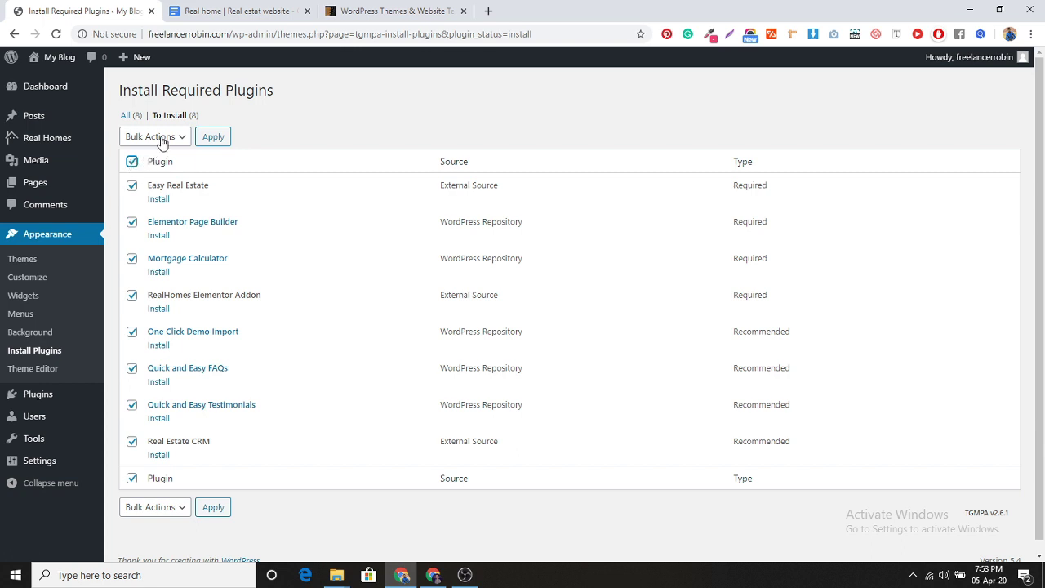
left_click(162, 140)
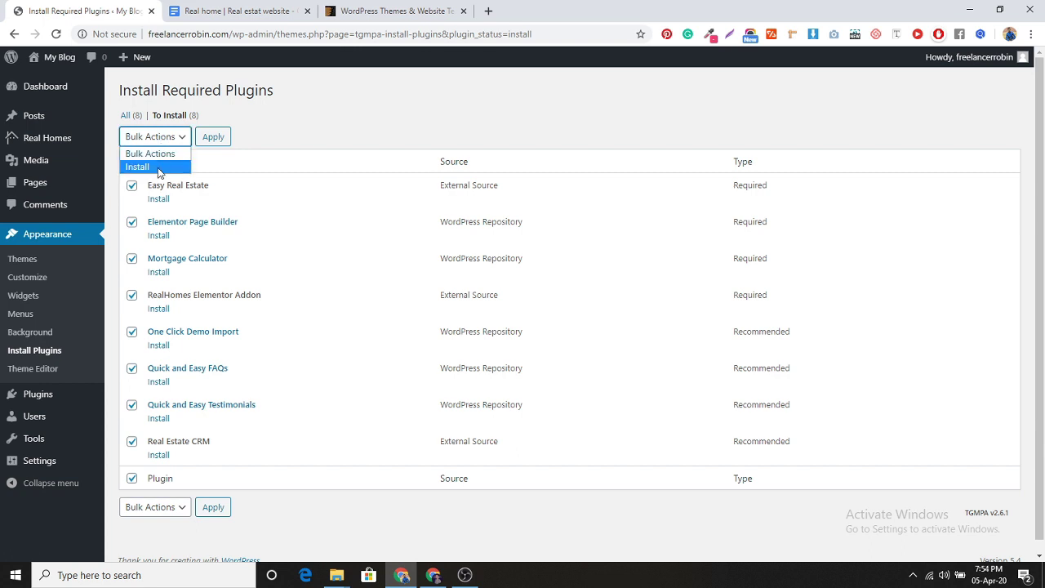
left_click(160, 167)
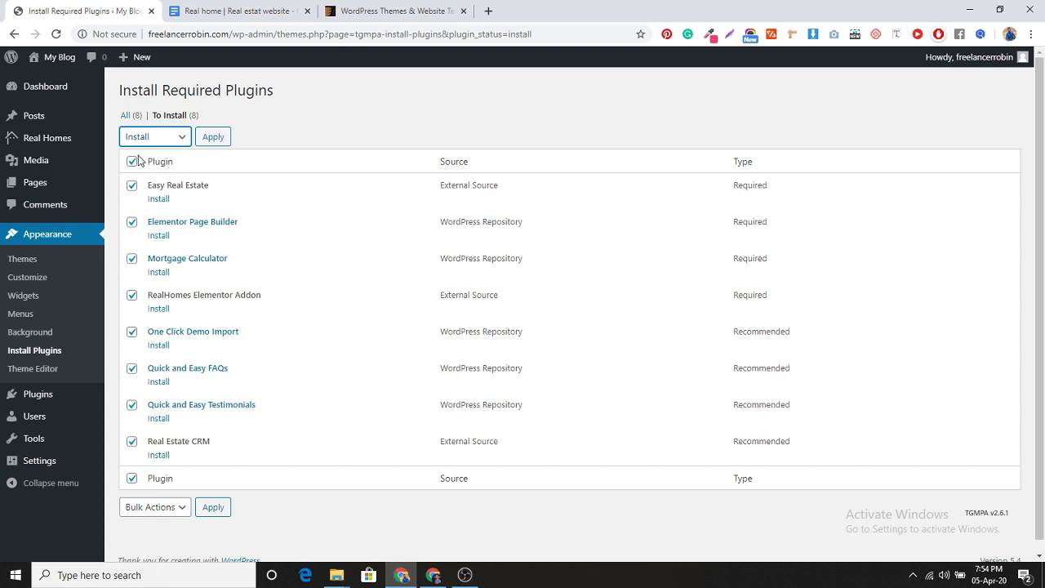
left_click(215, 138)
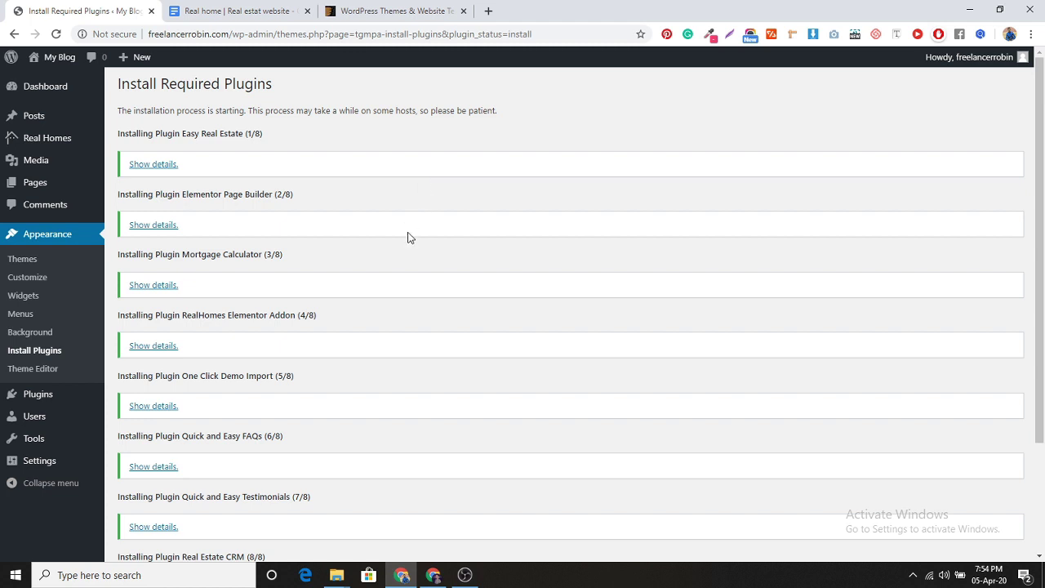
Return to the required plugins installer and activate all the installed plugins in bulk.
scroll(422, 322, "down", 3)
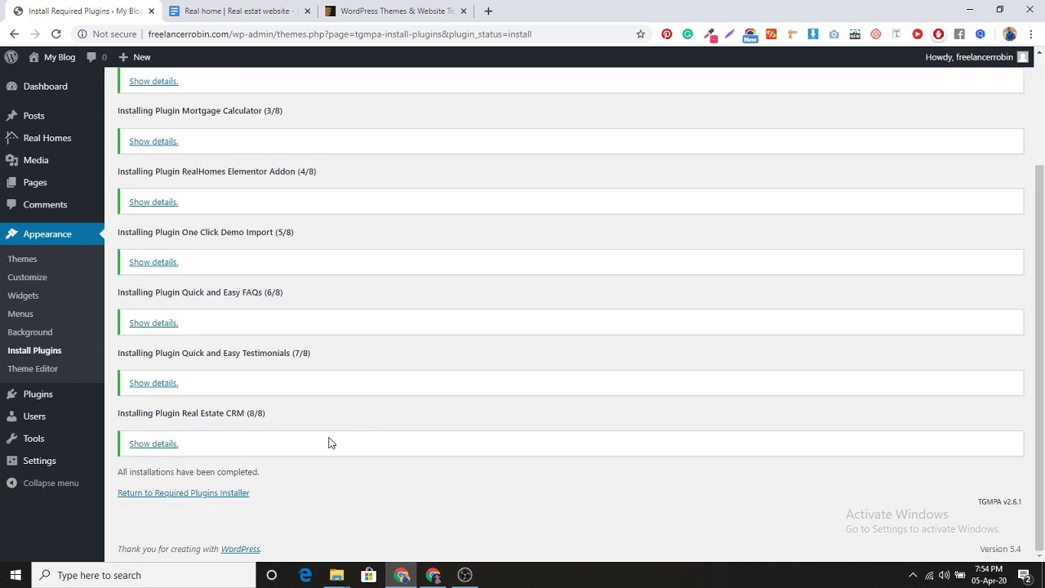
left_click(231, 493)
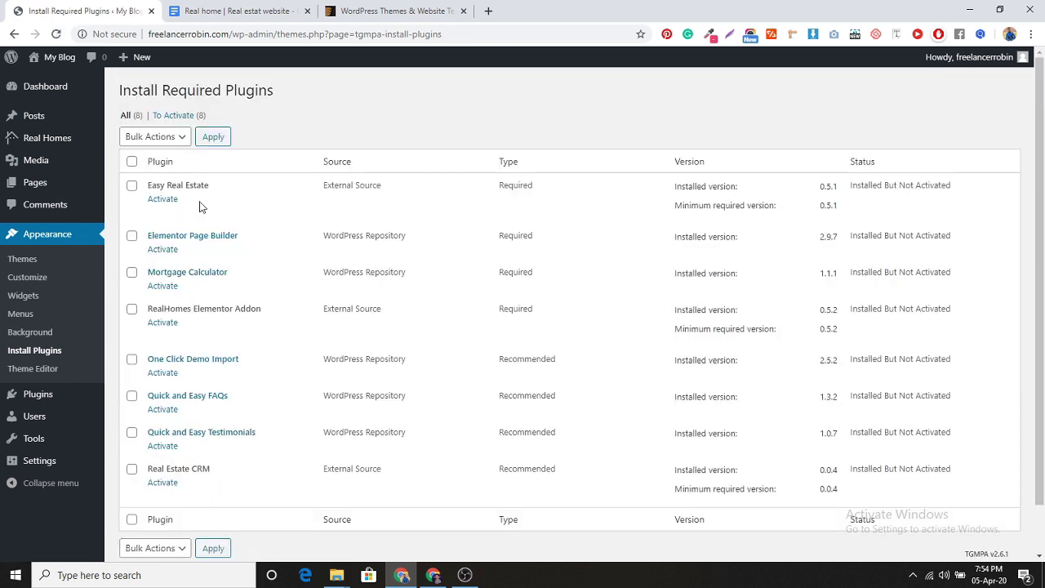
left_click(131, 162)
left_click(154, 137)
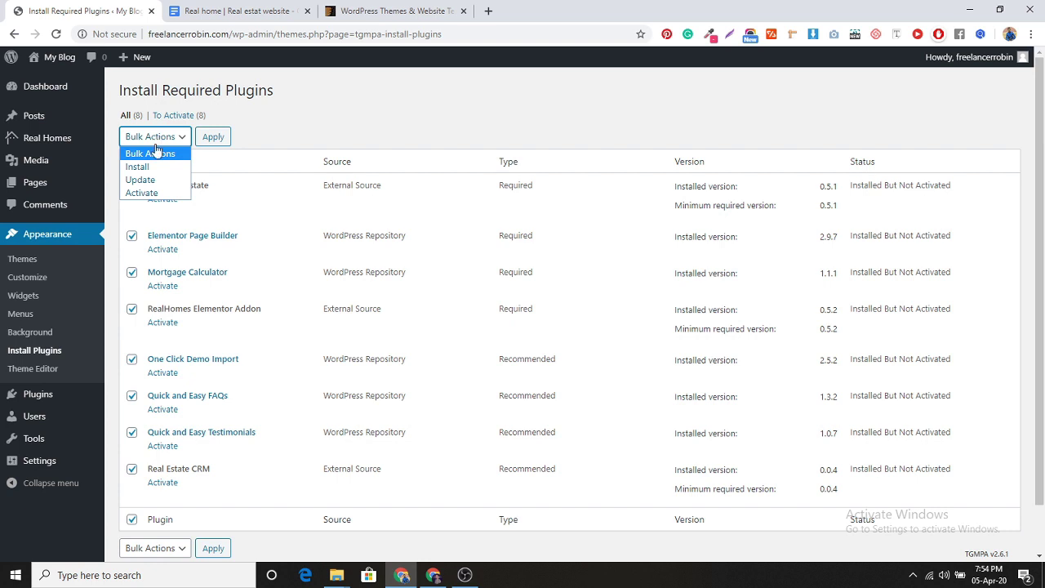
left_click(155, 196)
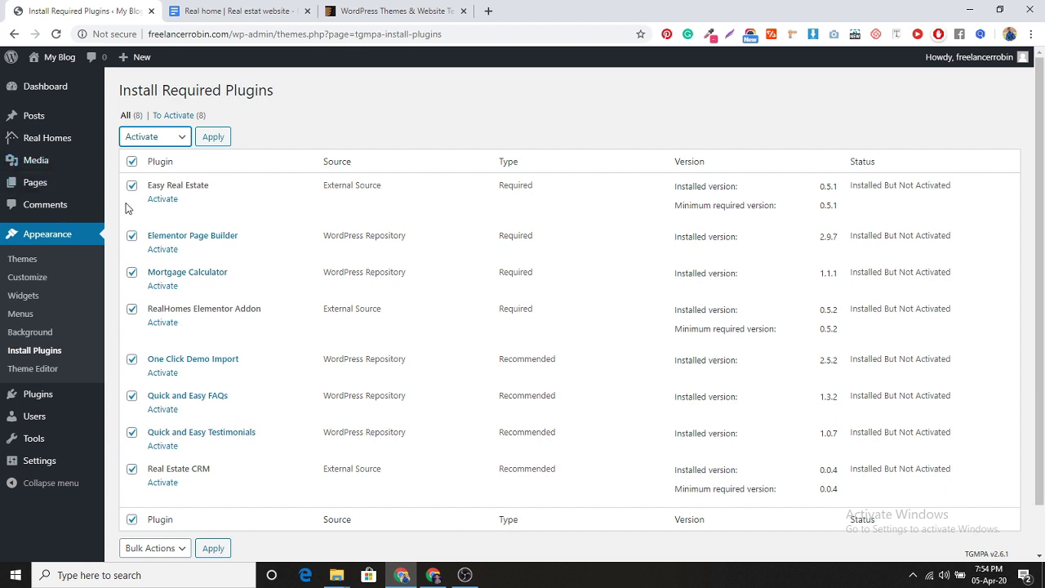
left_click(218, 136)
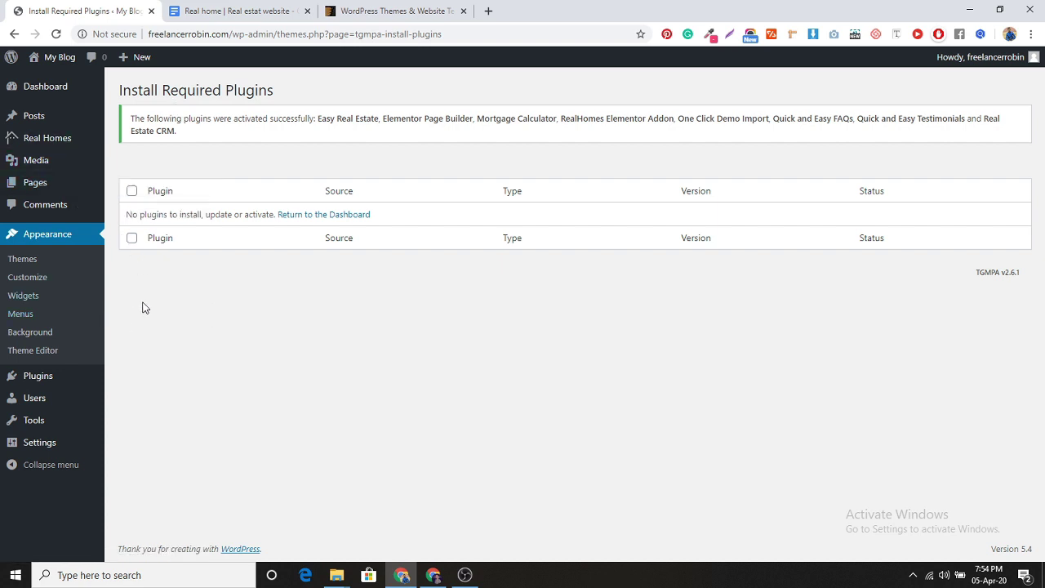
Open a new blank page in a separate tab and bring up the guide's list of pages with their page attributes.
mouse_move(35, 188)
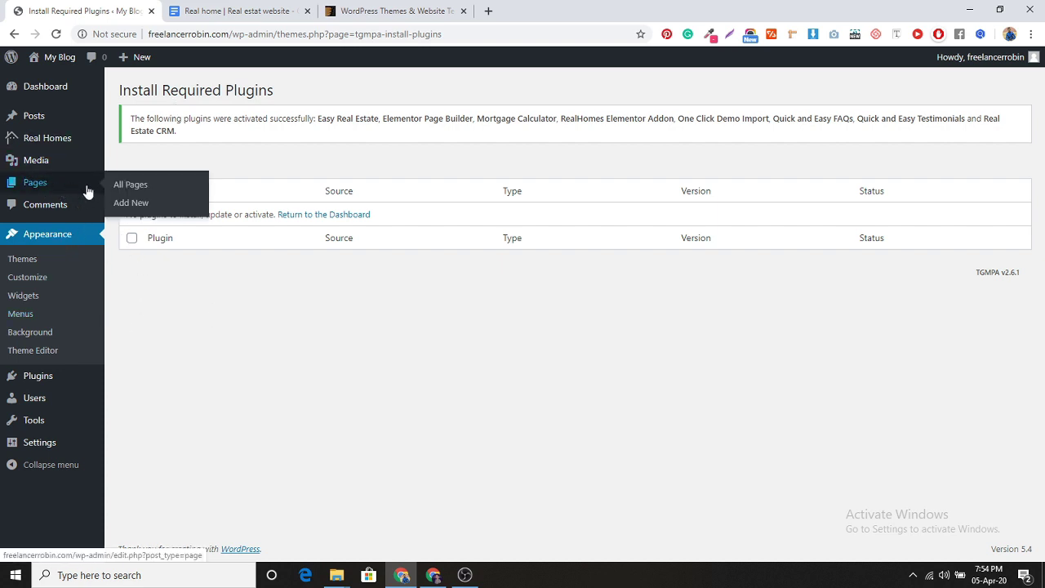
middle_click(131, 204)
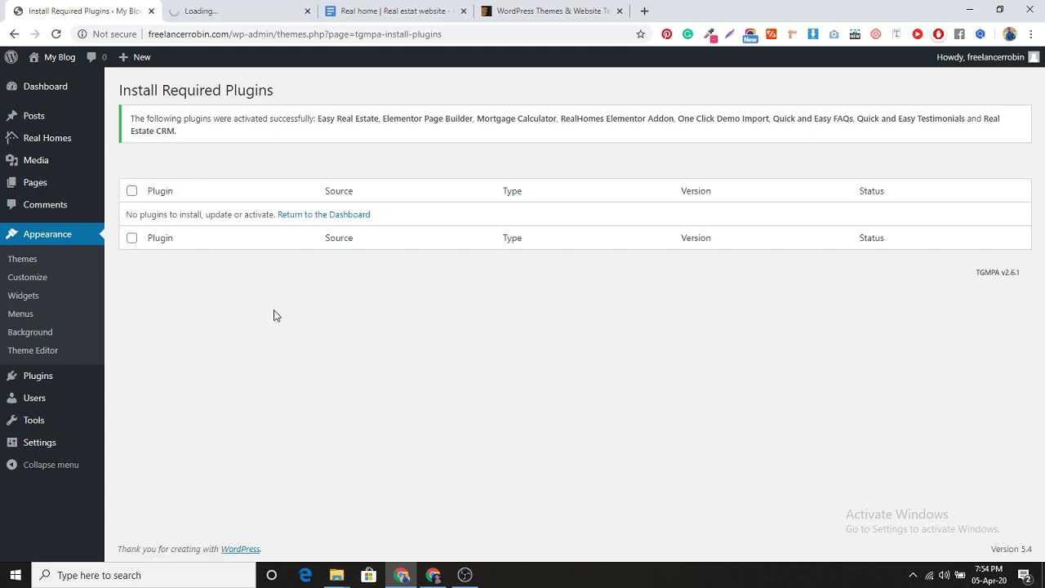
left_click(197, 10)
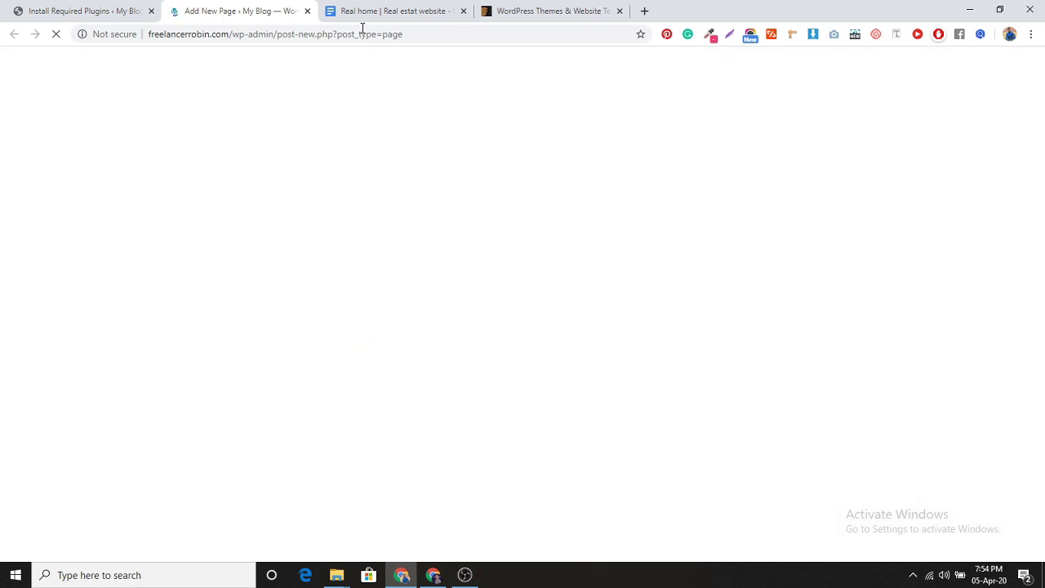
left_click(362, 11)
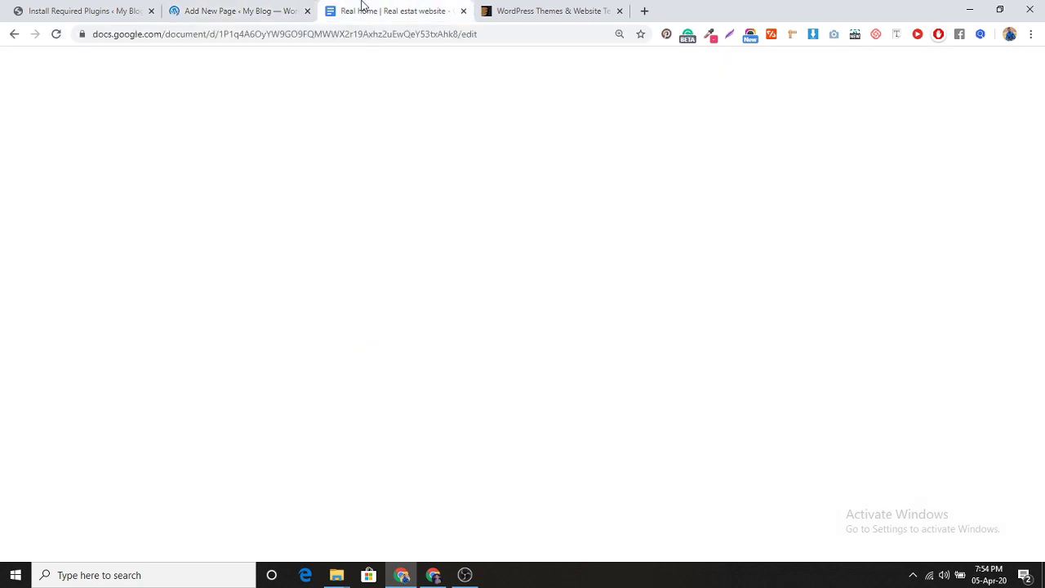
scroll(357, 357, "down", 2)
scroll(357, 357, "up", 10)
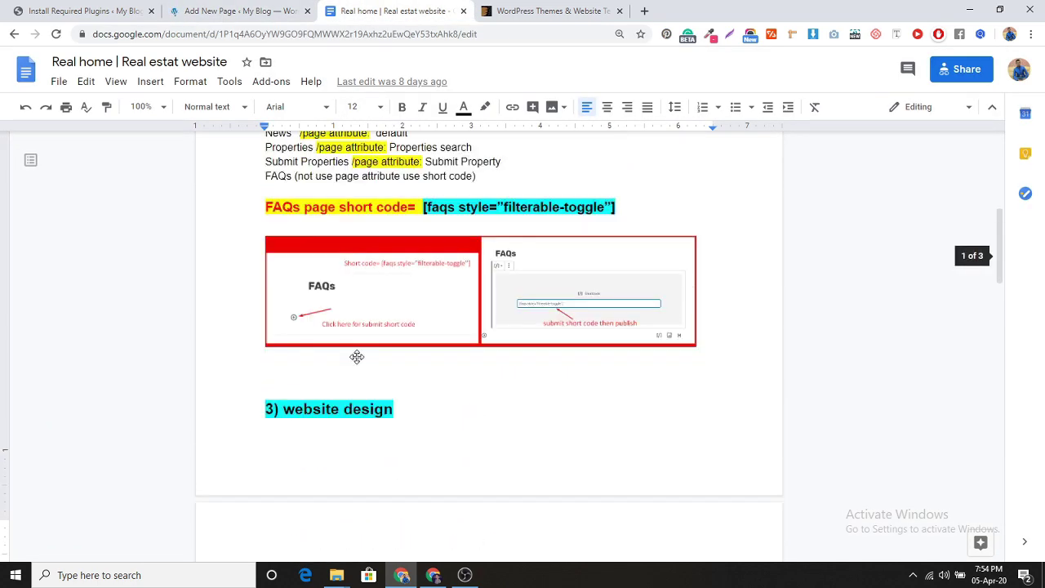
scroll(357, 357, "down", 1)
scroll(357, 356, "down", 1)
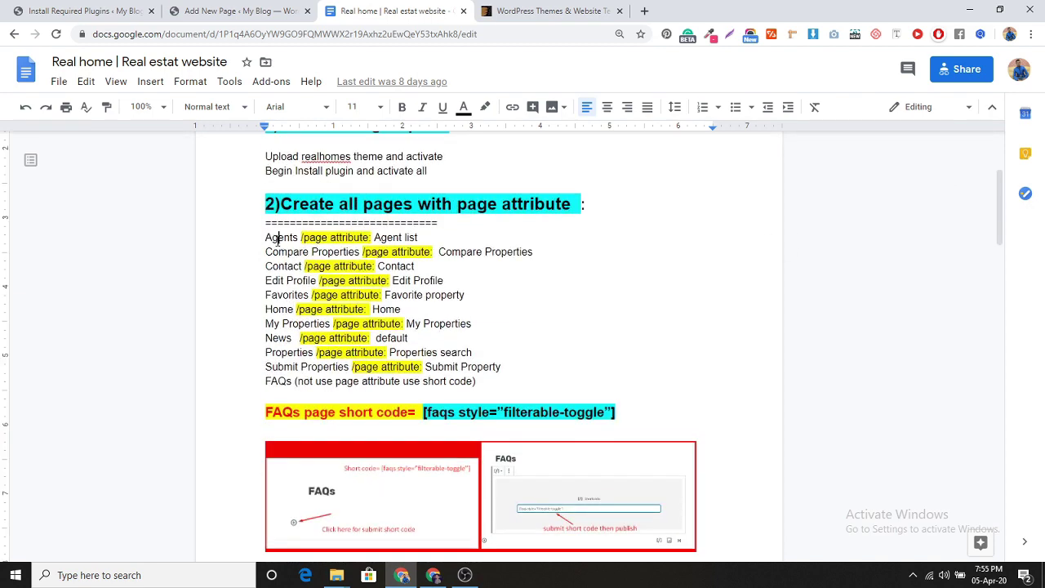
Copy the page name "Agents" from the guide and use it as the new page's title.
double_click(278, 239)
key("ctrl+c")
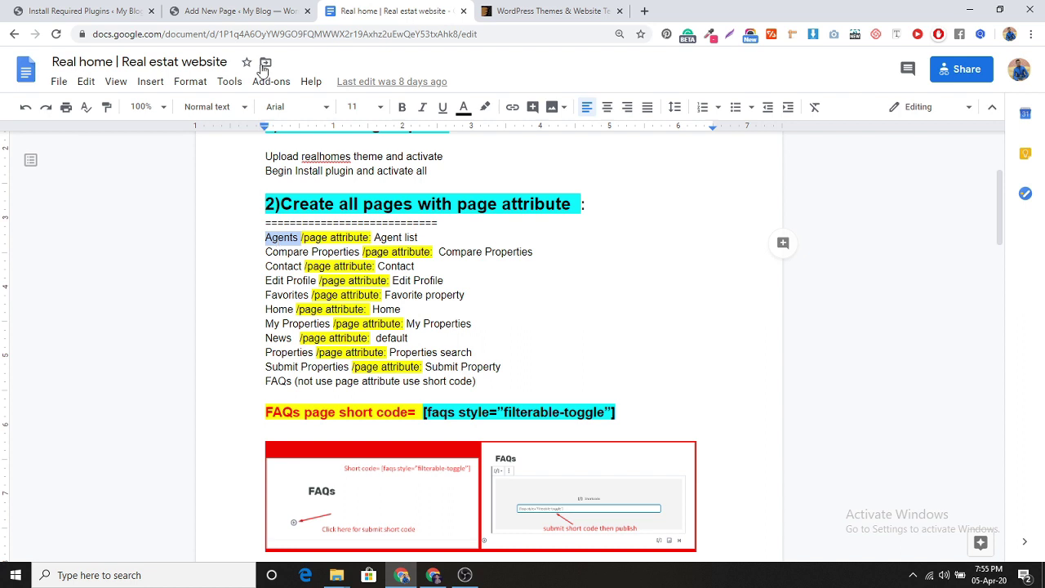
left_click(244, 11)
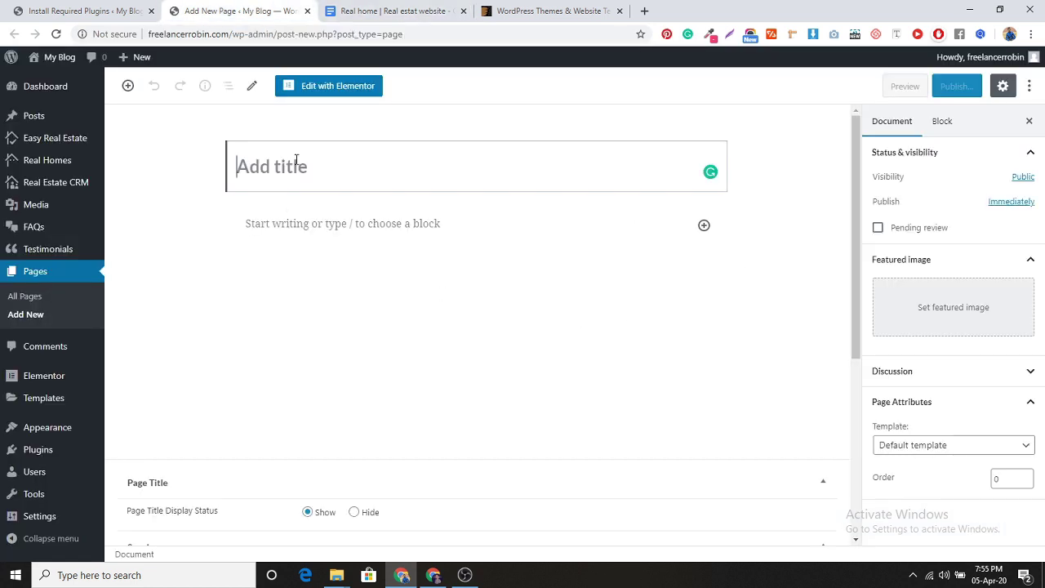
key("ctrl+v")
Assign the Agents List template to the Agents page and publish it.
left_click(944, 447)
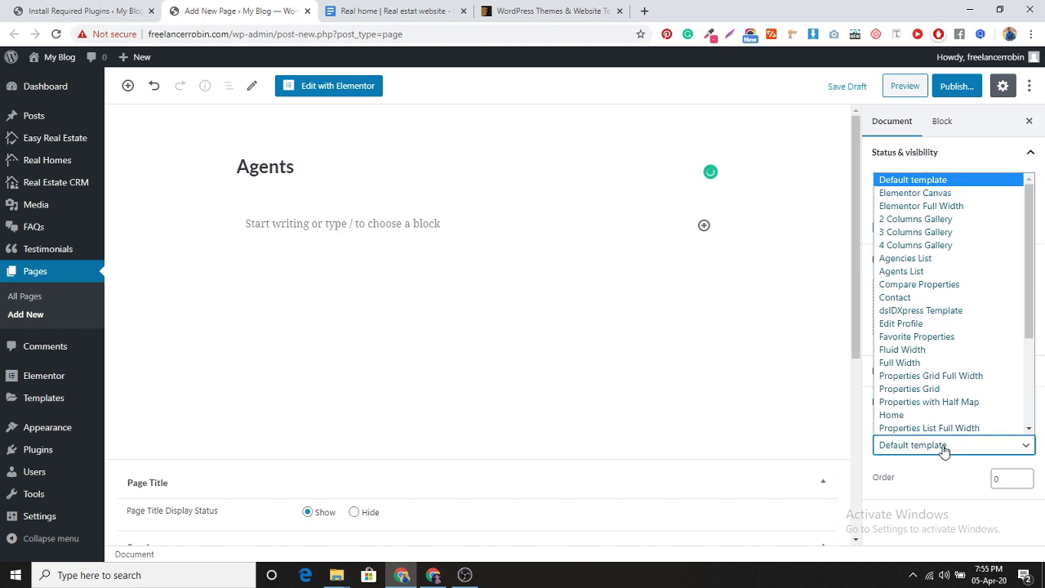
left_click(917, 273)
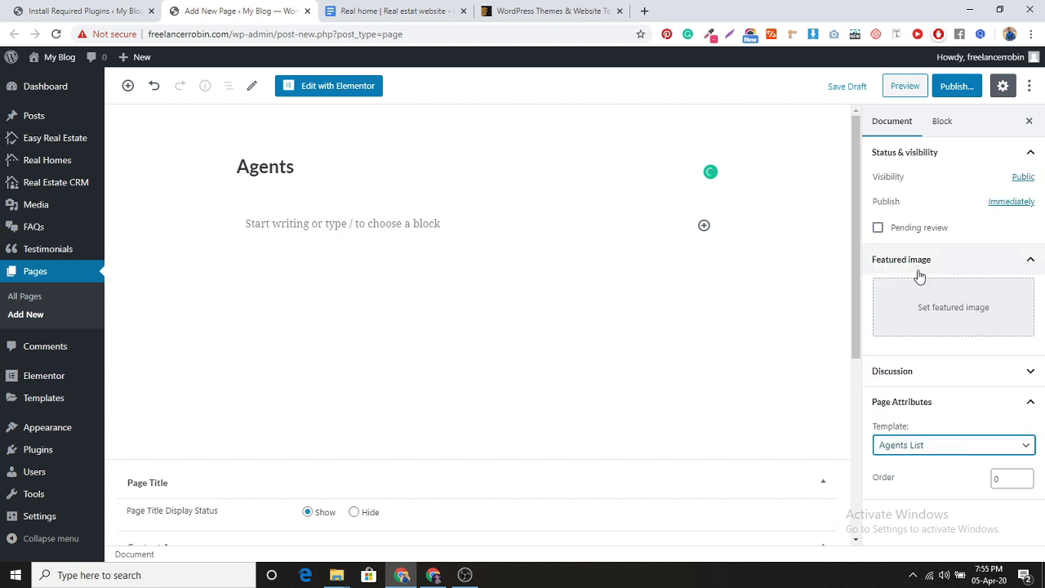
left_click(954, 88)
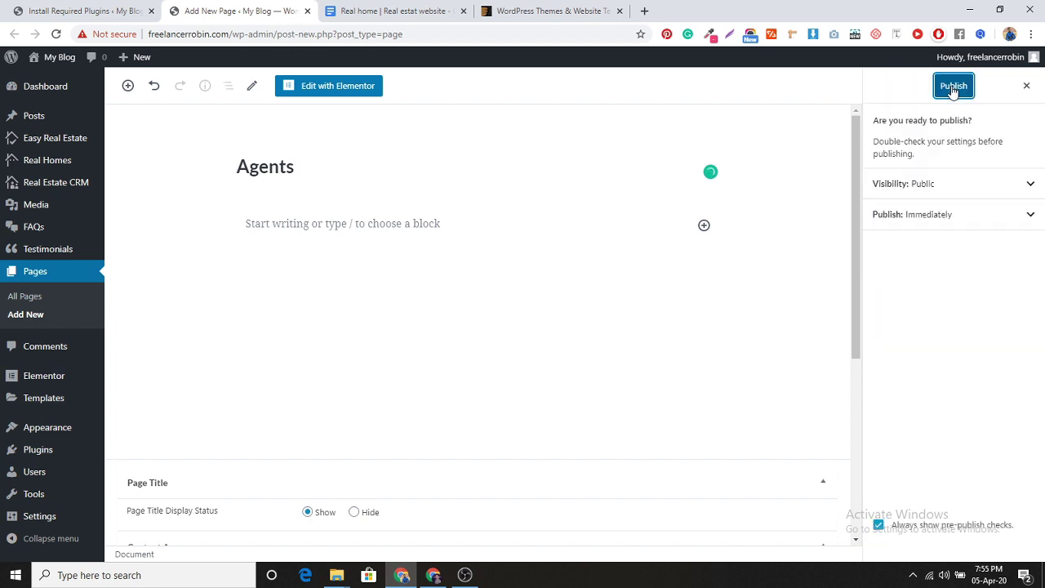
left_click(954, 88)
Go back to the setup guide and copy the page name "Compare Properties".
left_click(392, 11)
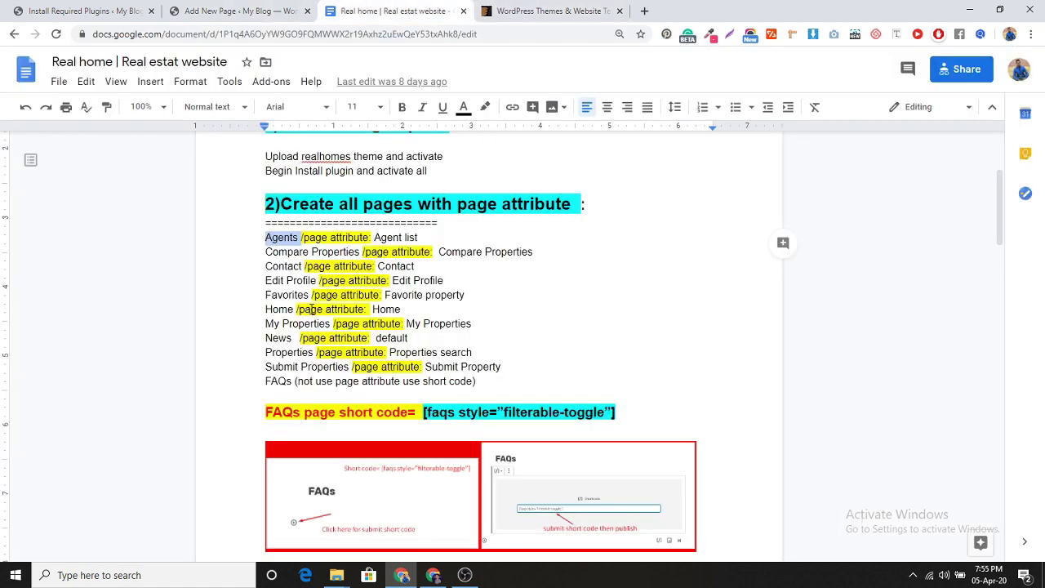
double_click(288, 253)
left_click_drag(364, 252, 264, 252)
key("ctrl+c")
left_click(237, 11)
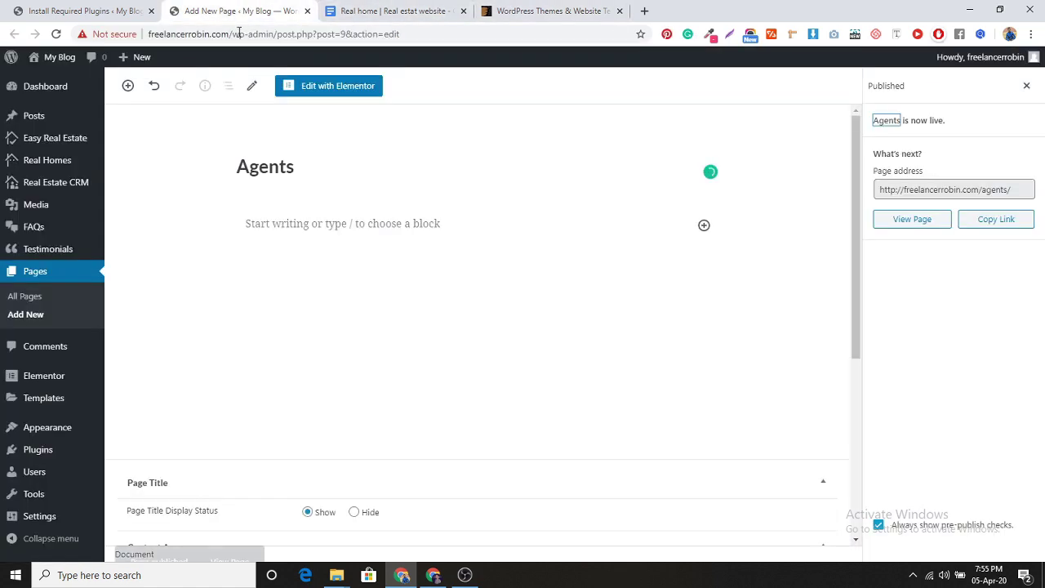
left_click(143, 58)
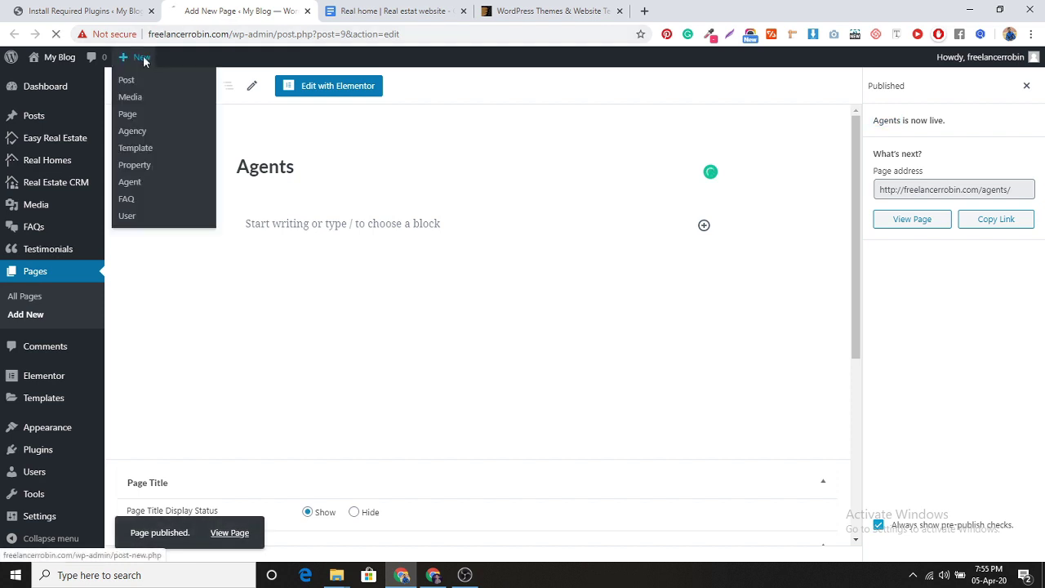
left_click(131, 115)
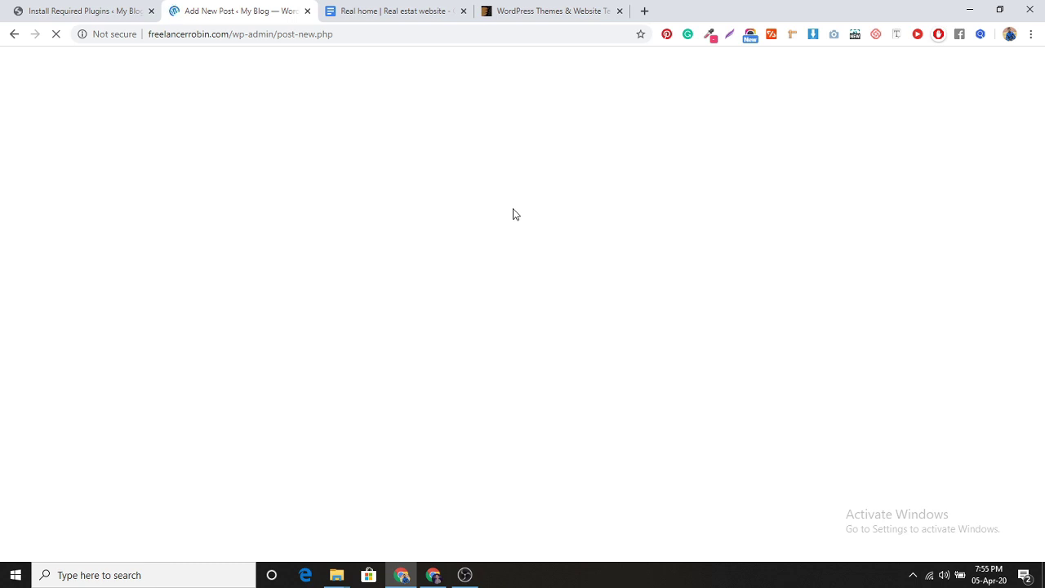
Open another new page form in a separate tab and close the mistakenly opened Add New Post tab.
left_click(96, 10)
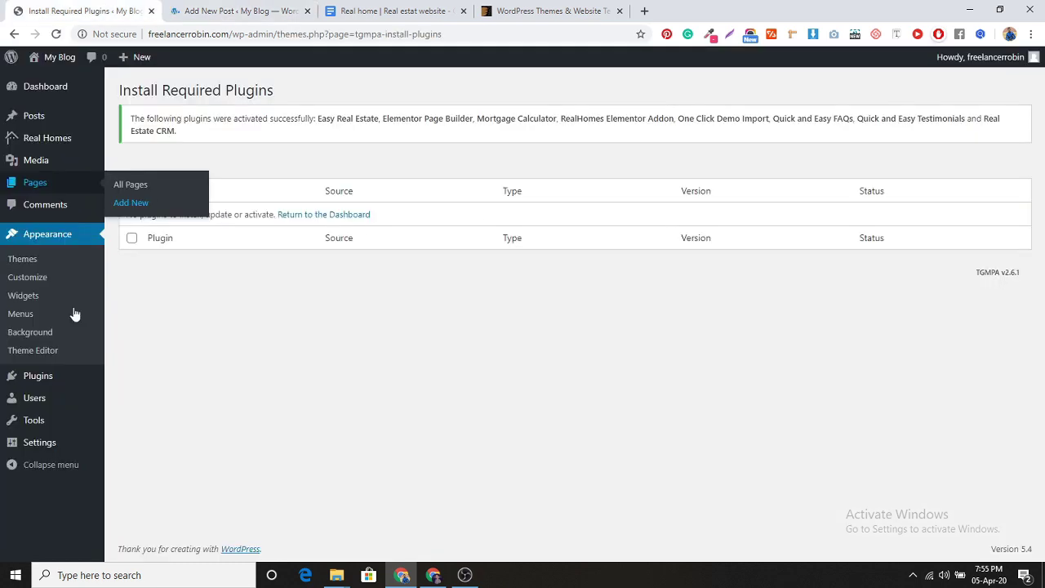
middle_click(131, 204)
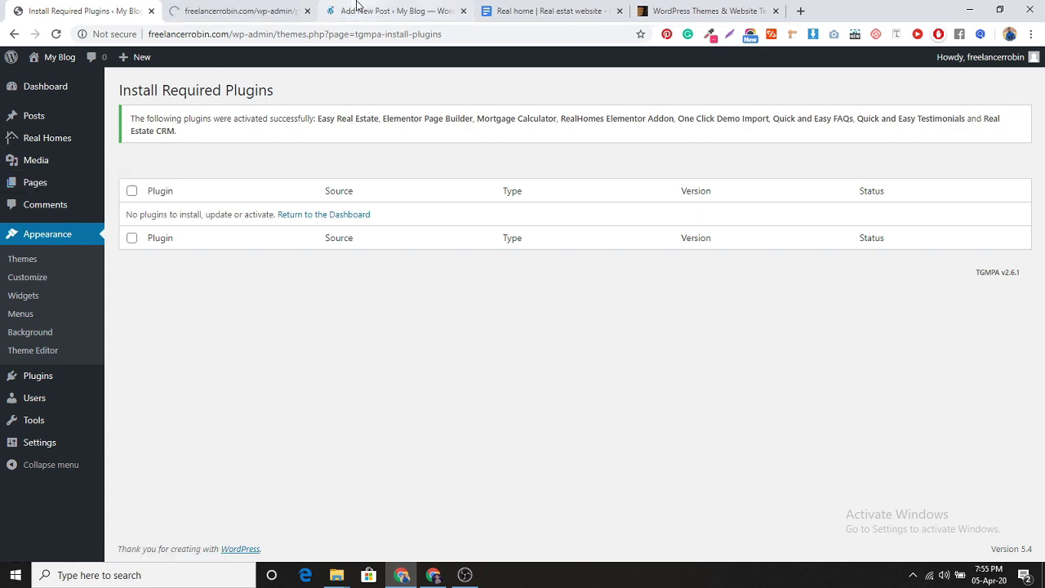
left_click(286, 11)
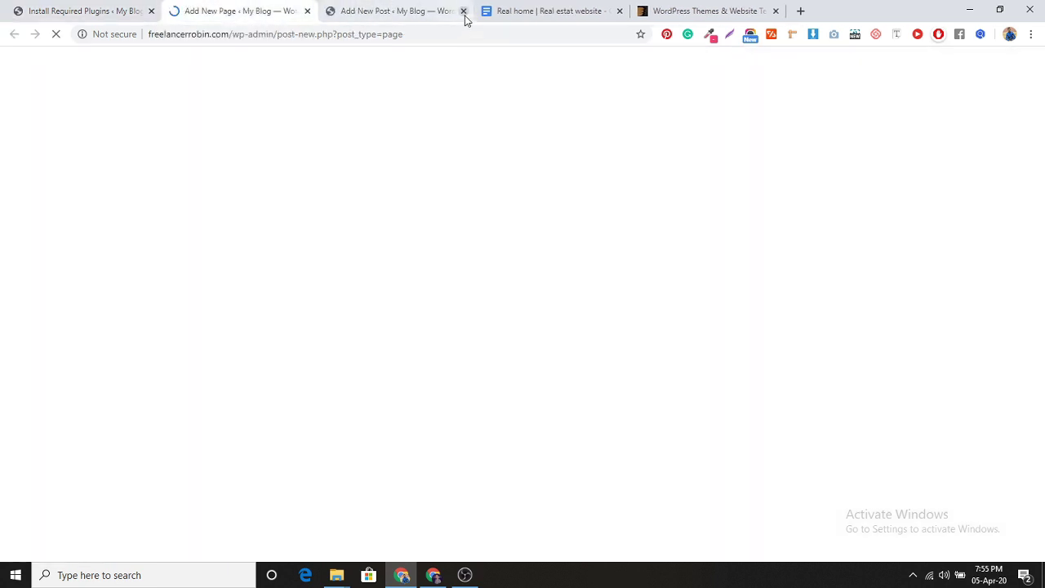
left_click(463, 11)
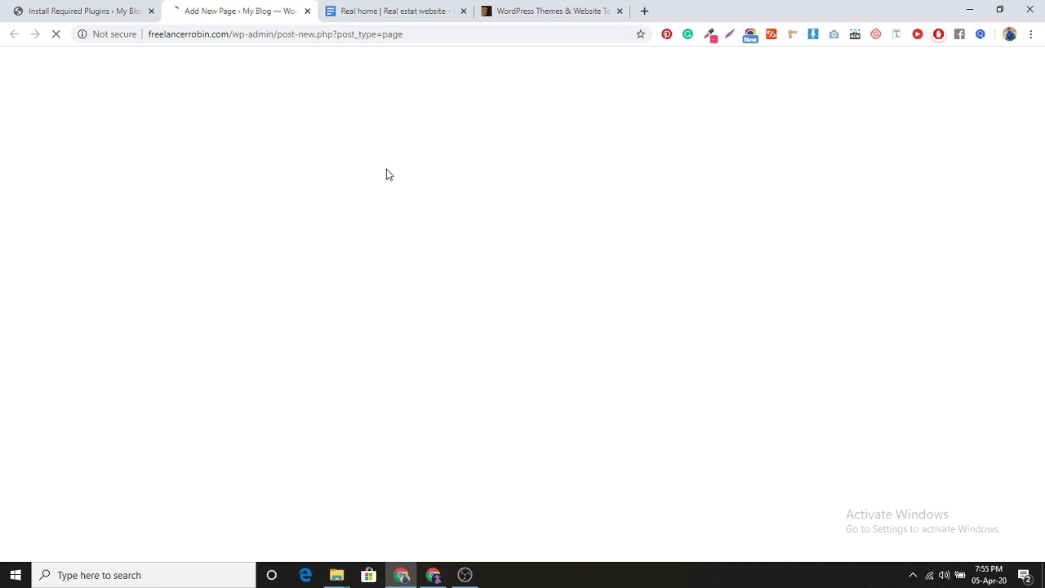
Open two more new page forms in separate tabs from the dashboard.
left_click(84, 10)
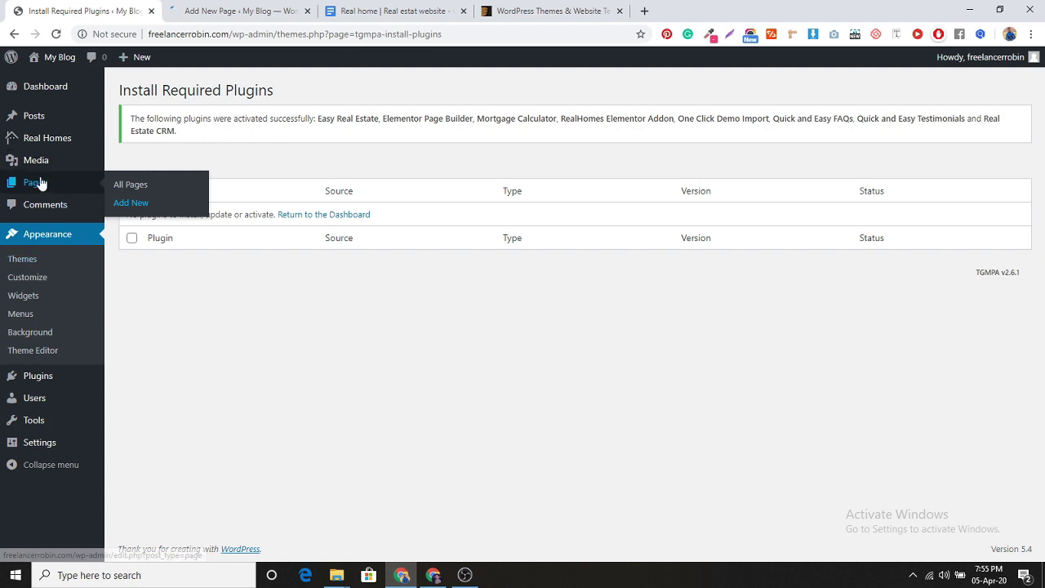
middle_click(132, 206)
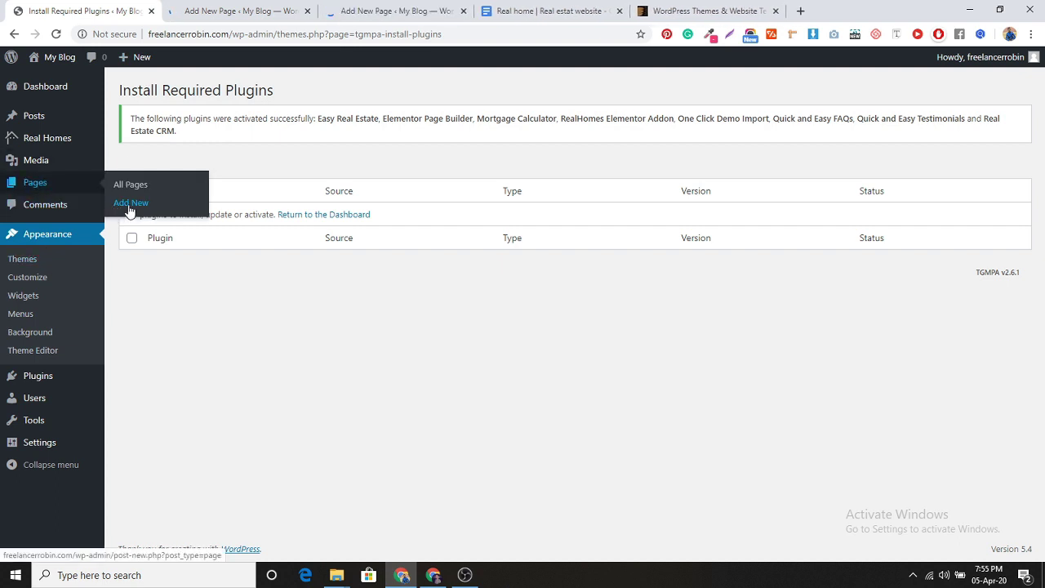
middle_click(131, 206)
In the first blank page form, paste the title "Compare Properties" and choose the Compare Properties template.
key("ctrl+Tab")
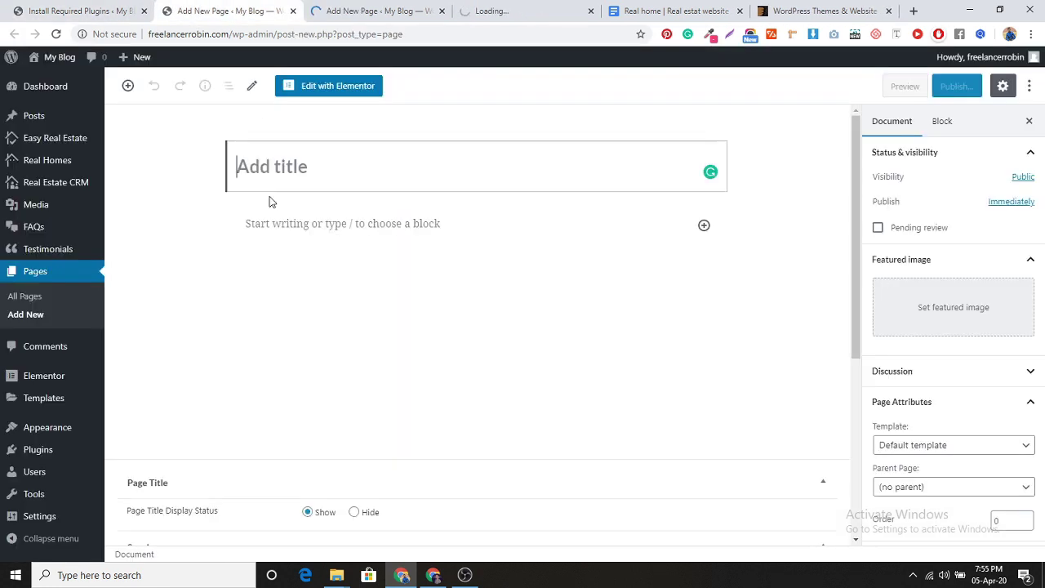
key("ctrl+v")
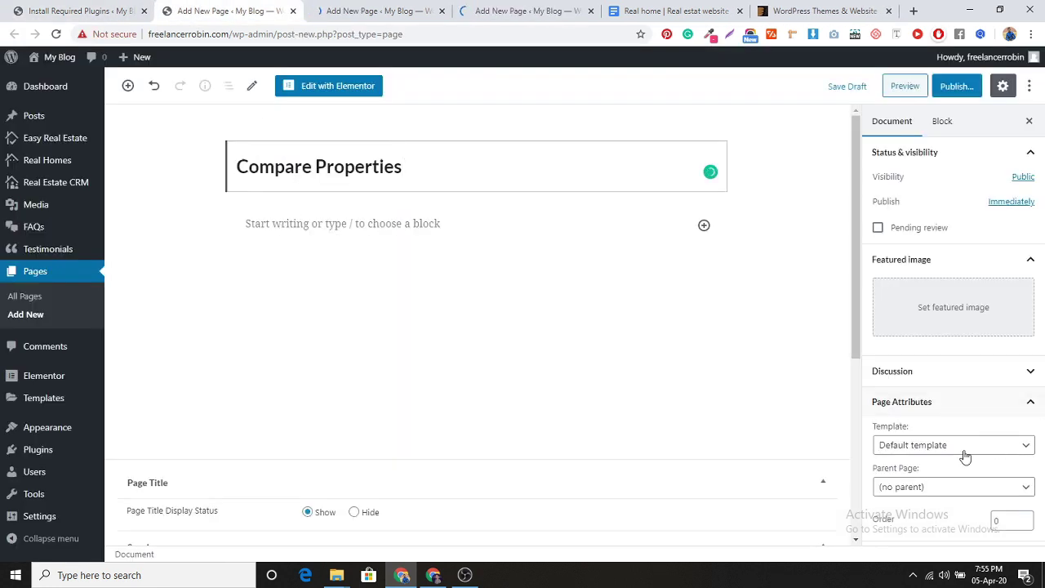
left_click(934, 448)
scroll(932, 408, "down", 1)
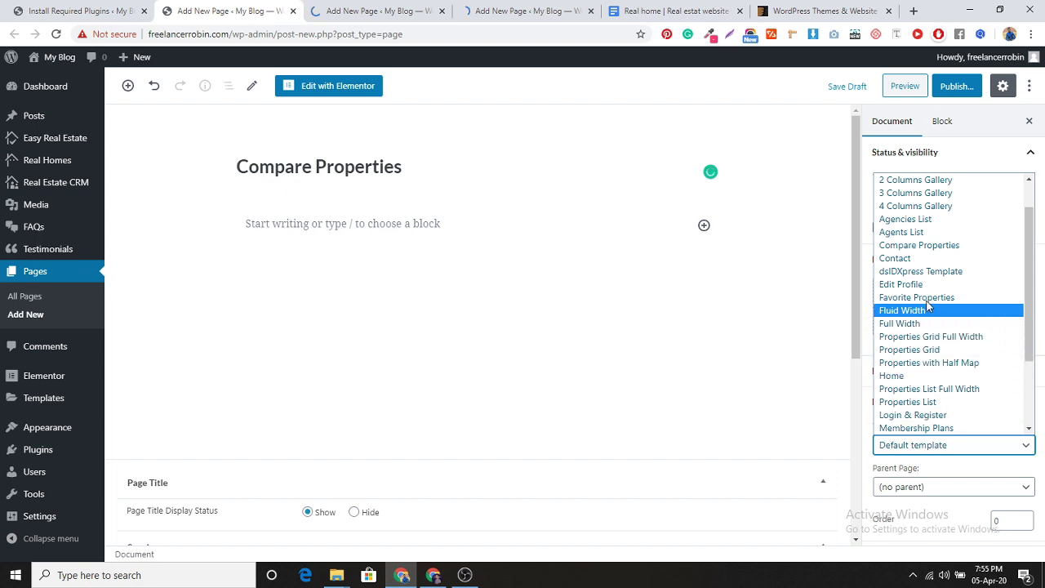
left_click(931, 245)
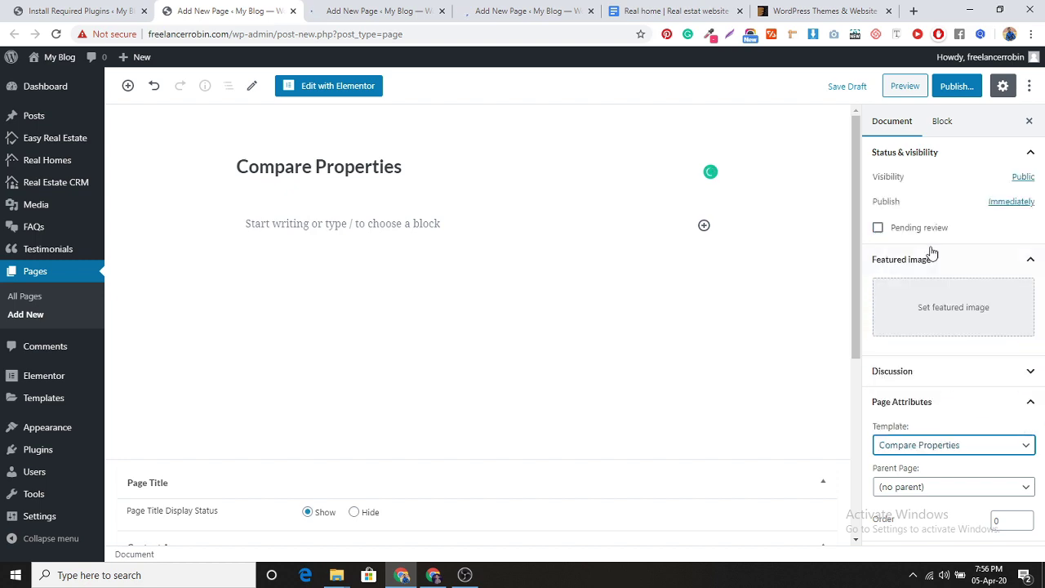
Publish the Compare Properties page and copy the page name "Contact" from the setup guide.
left_click(956, 86)
left_click(952, 87)
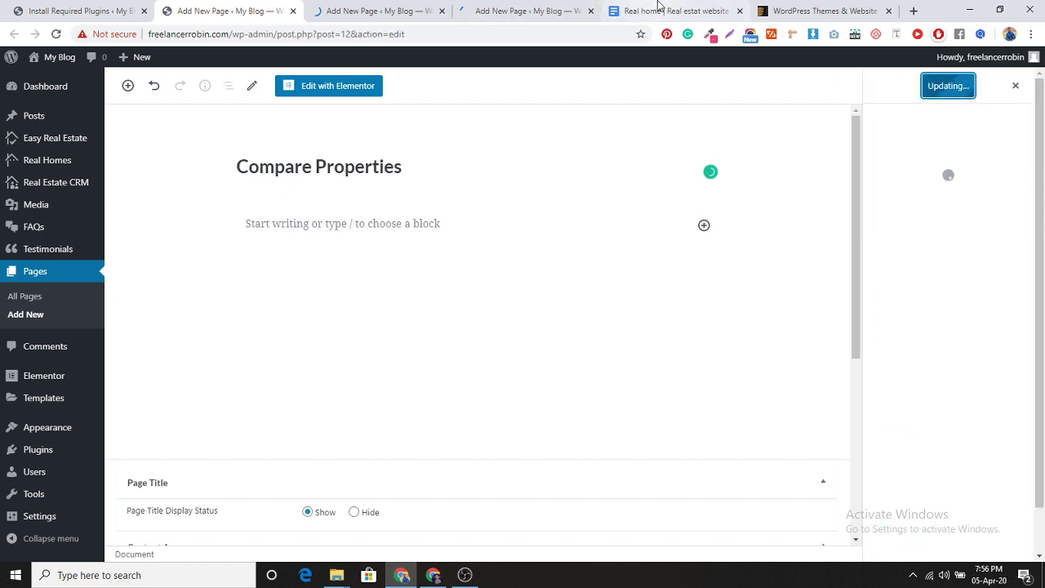
key("ctrl+5")
left_click_drag(302, 266, 261, 265)
key("ctrl+c")
In the next blank page form, paste the title "Contact" and choose the Contact template.
left_click(372, 11)
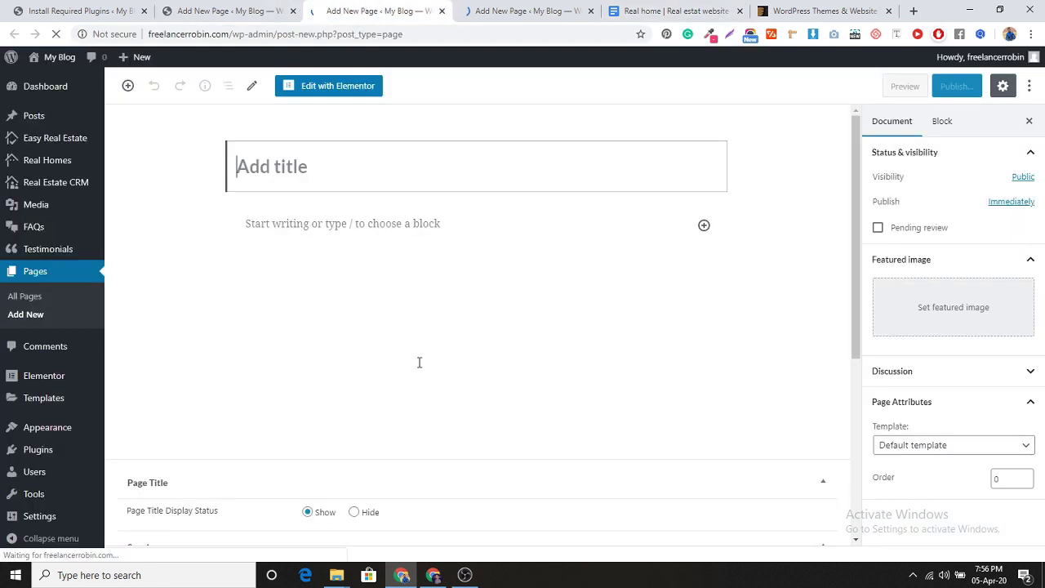
left_click(318, 166)
key("ctrl+v")
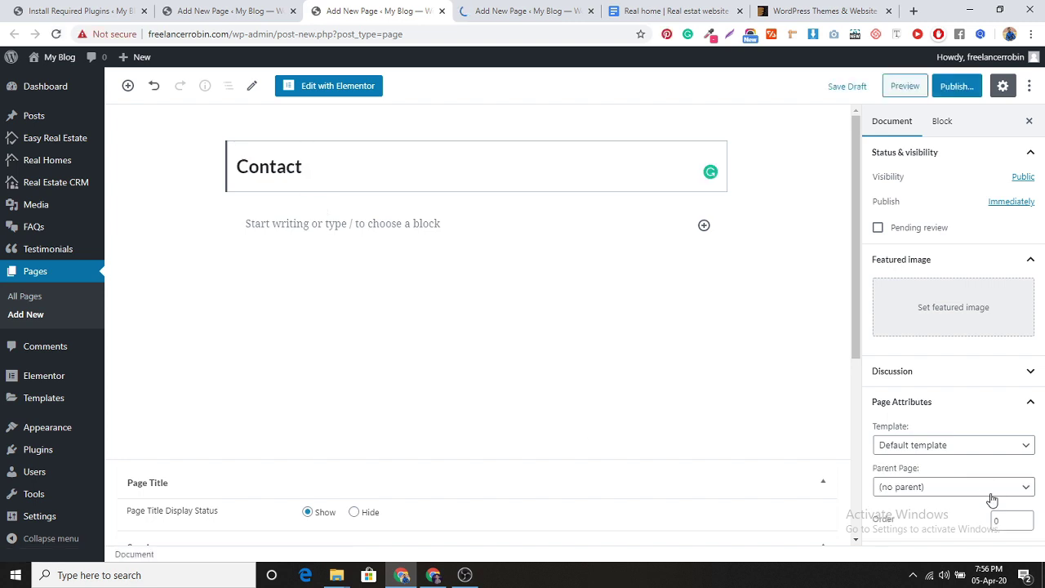
left_click(939, 446)
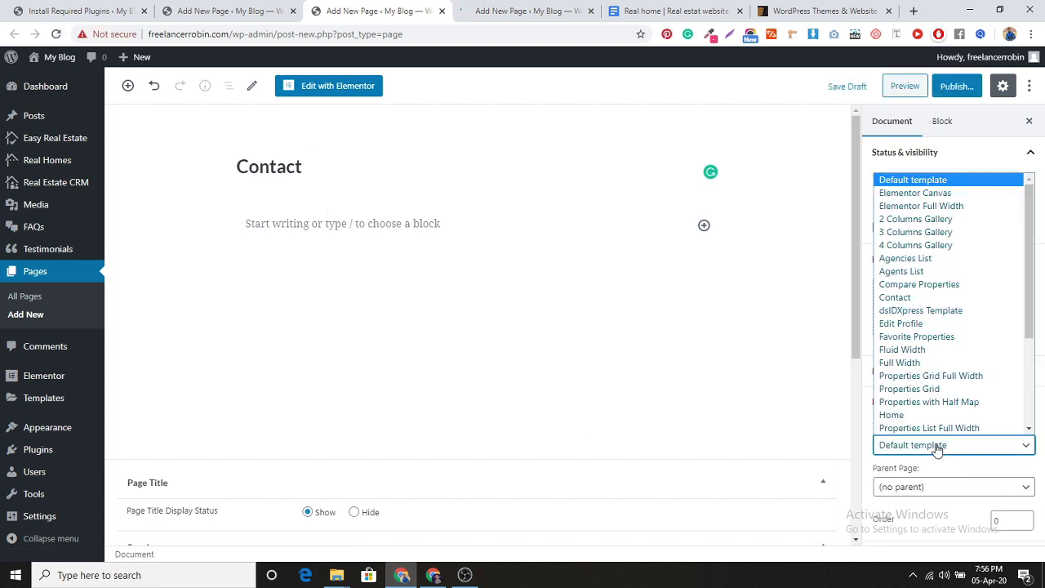
left_click(943, 298)
Publish the Contact page and copy the page name "Edit Profile" from the setup guide.
left_click(954, 87)
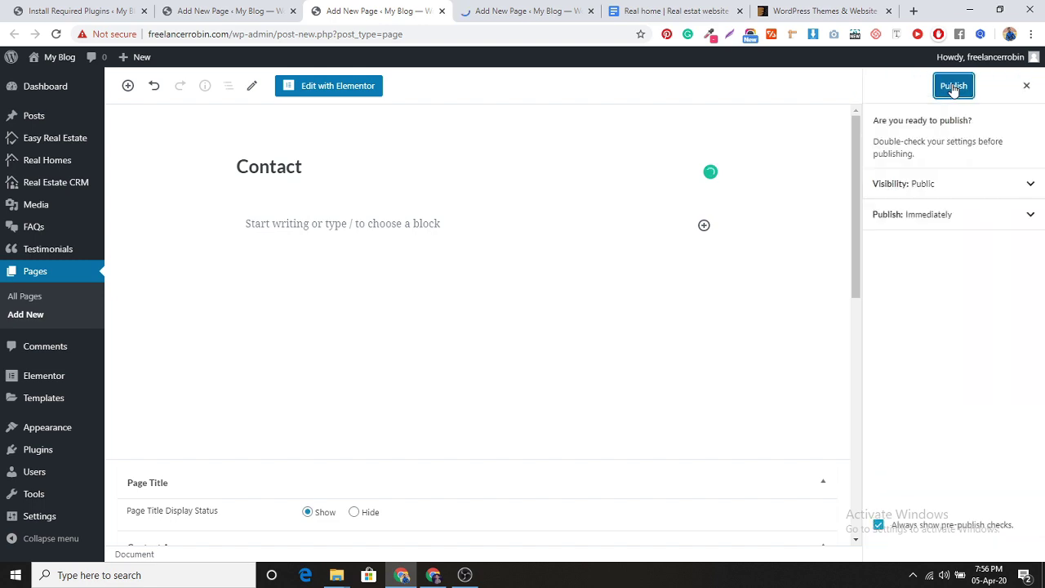
left_click(955, 88)
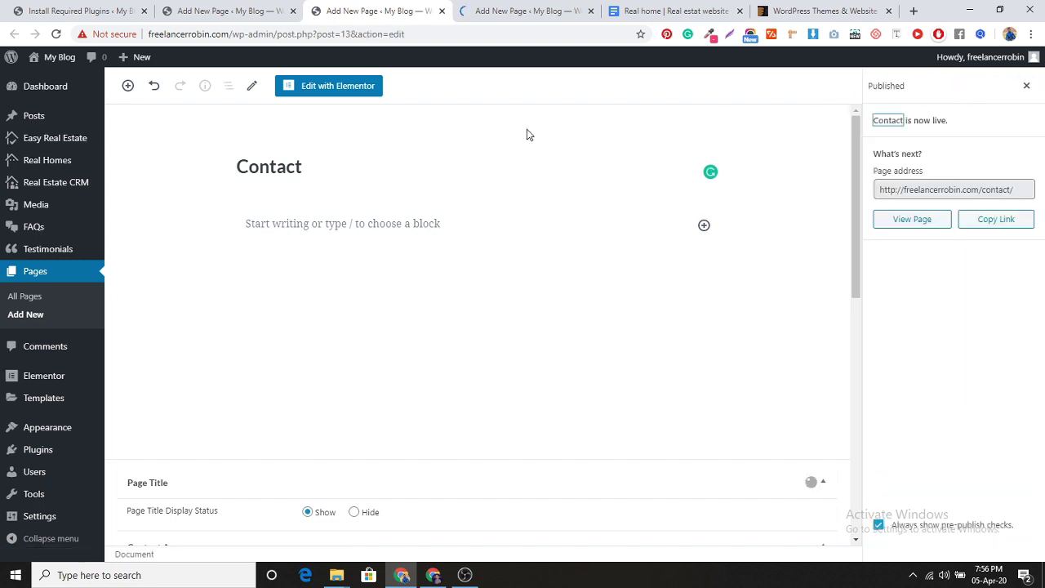
left_click(629, 10)
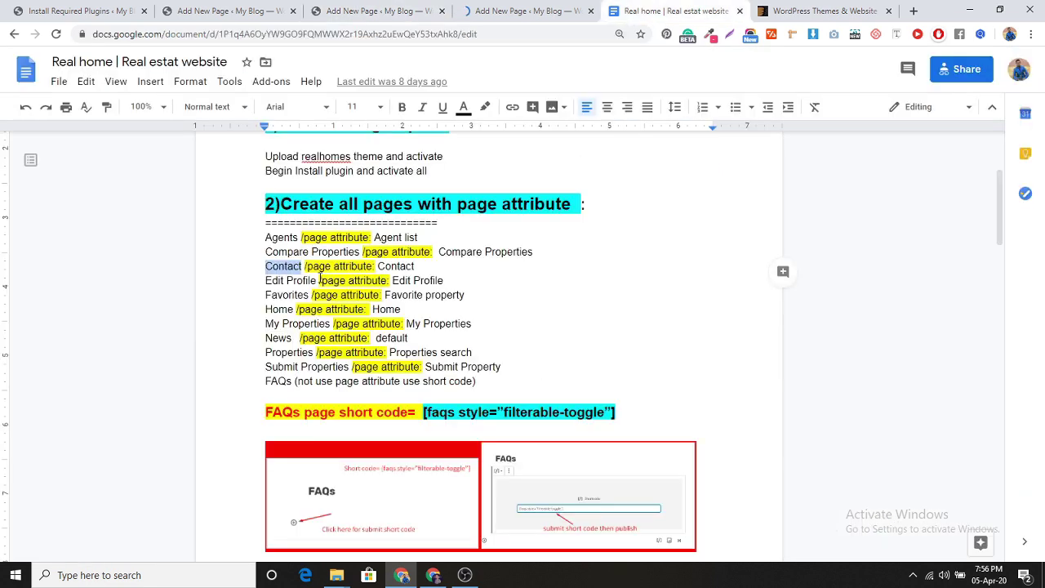
left_click_drag(318, 280, 260, 277)
key("ctrl+c")
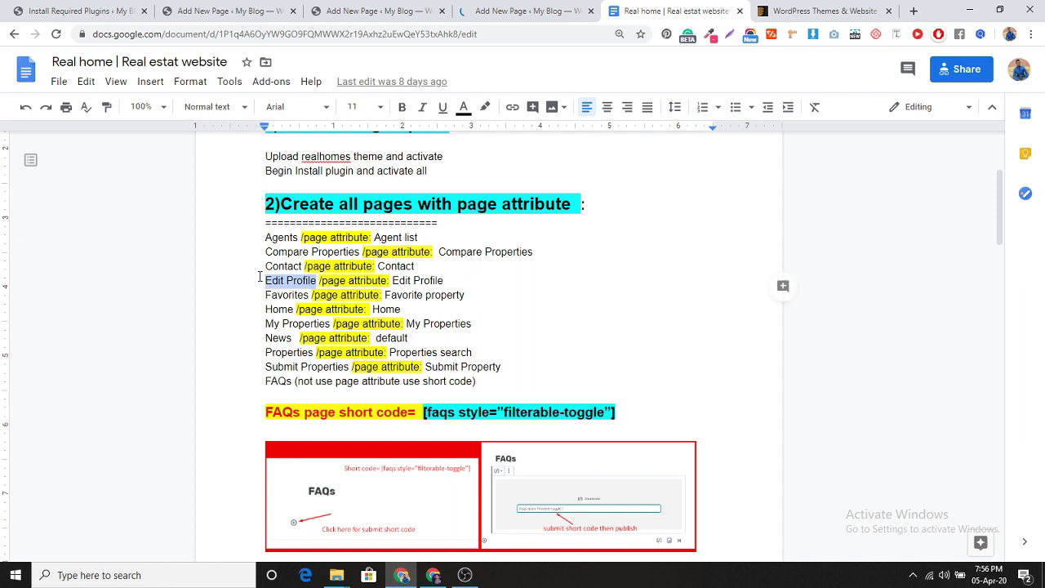
In the last blank page form, paste the title "Edit Profile" and choose the Edit Profile template.
left_click(529, 9)
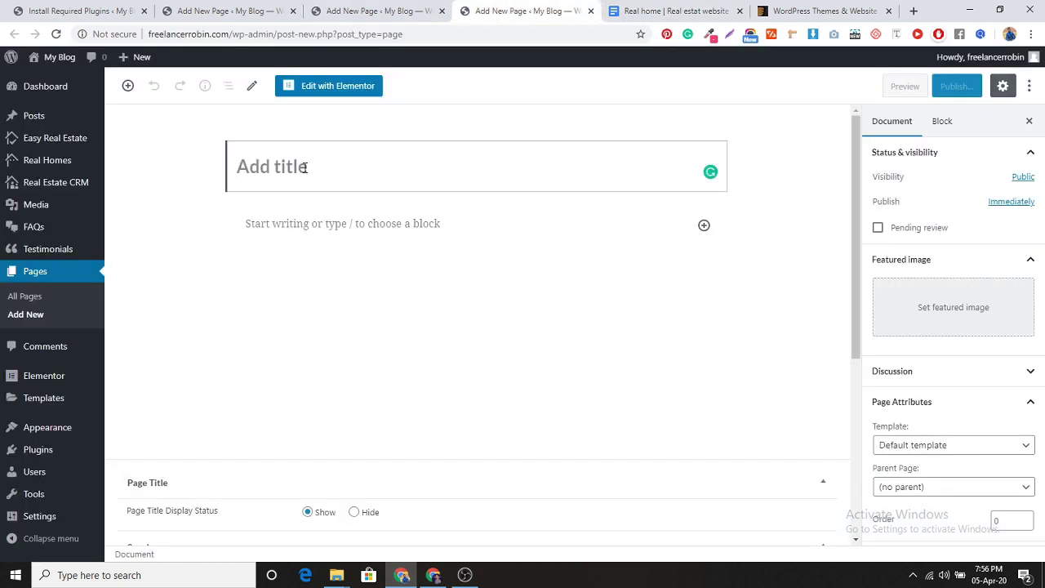
key("ctrl+v")
left_click(931, 448)
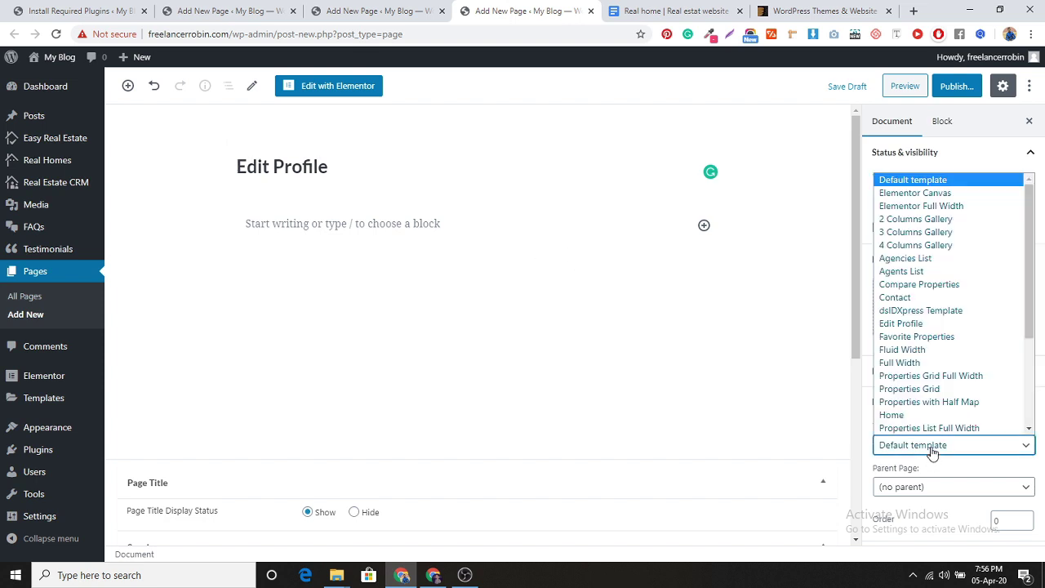
left_click(921, 324)
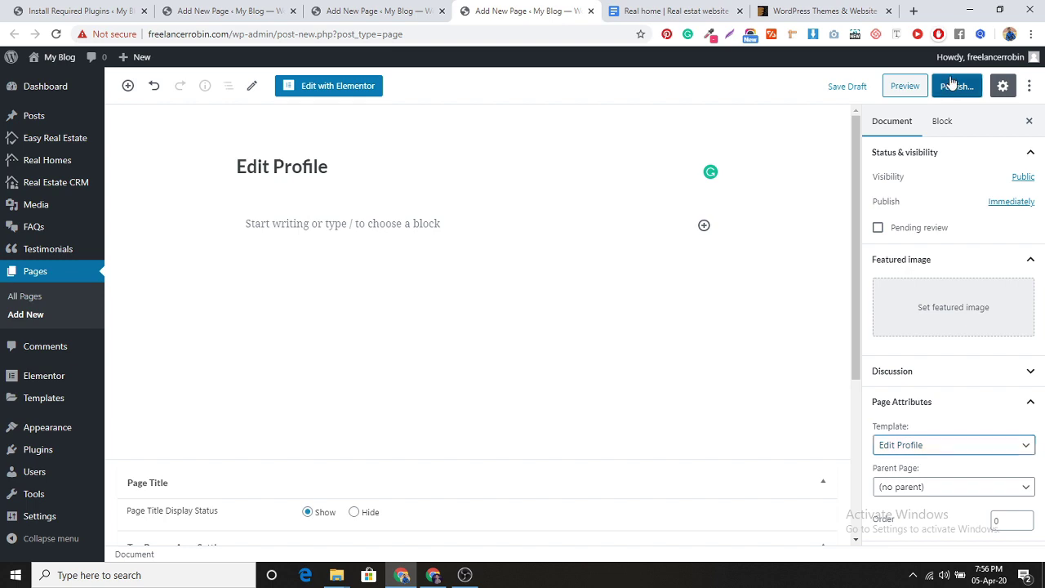
Publish the Edit Profile page and copy the page name "Favorites" from the setup guide.
left_click(956, 87)
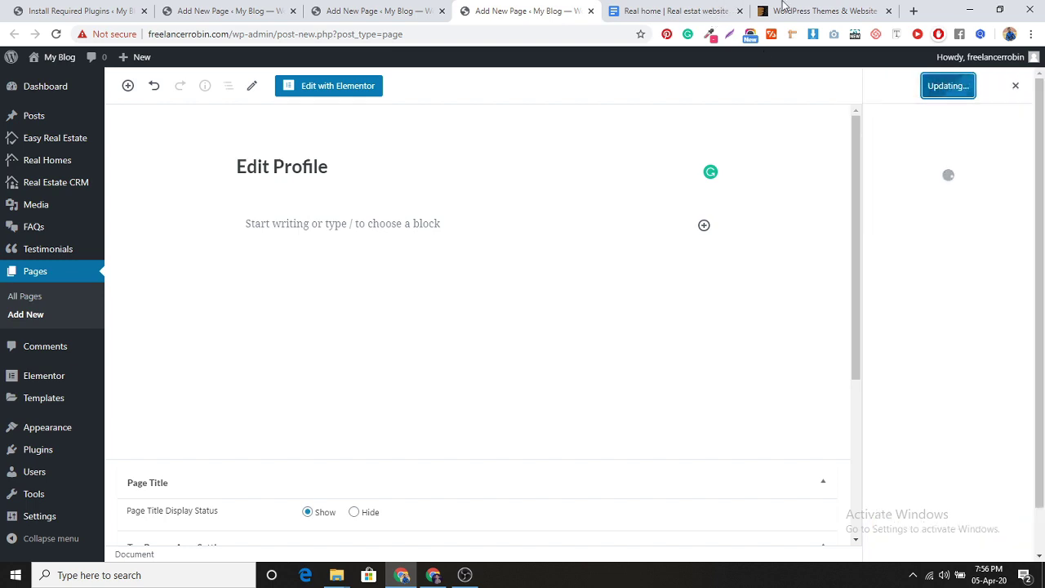
left_click(663, 10)
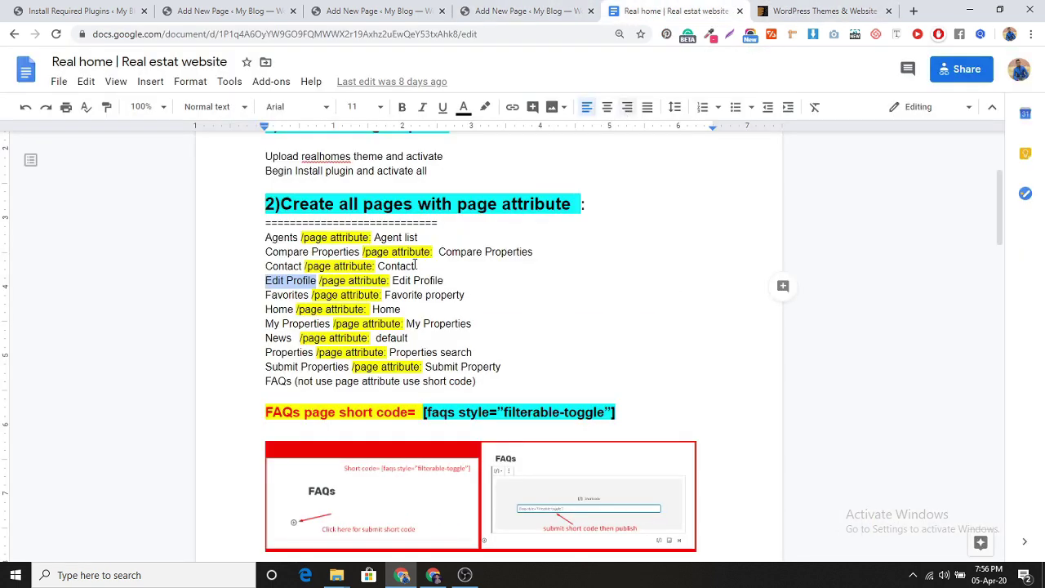
left_click_drag(312, 296, 231, 301)
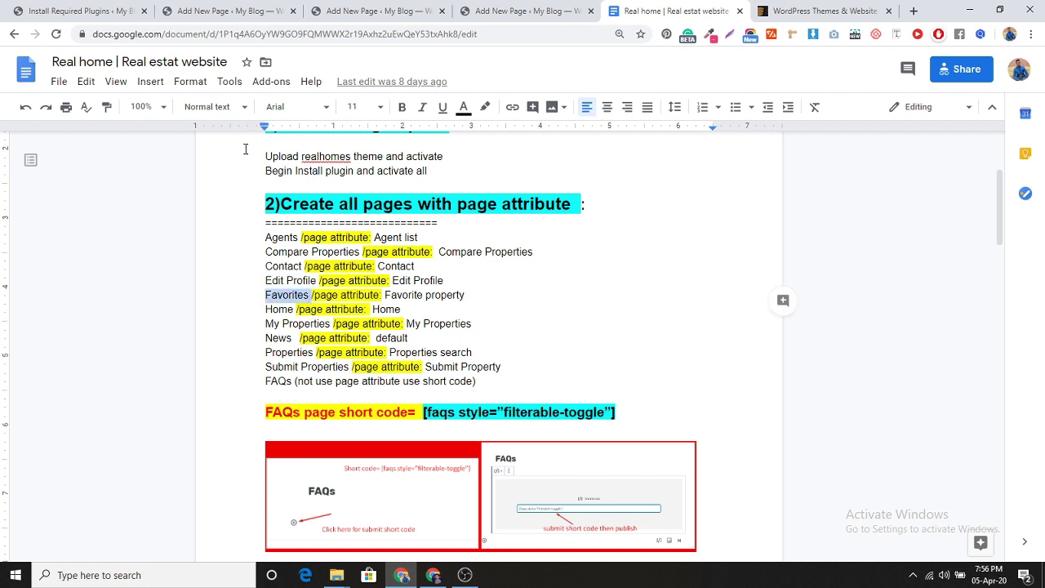
left_click(225, 11)
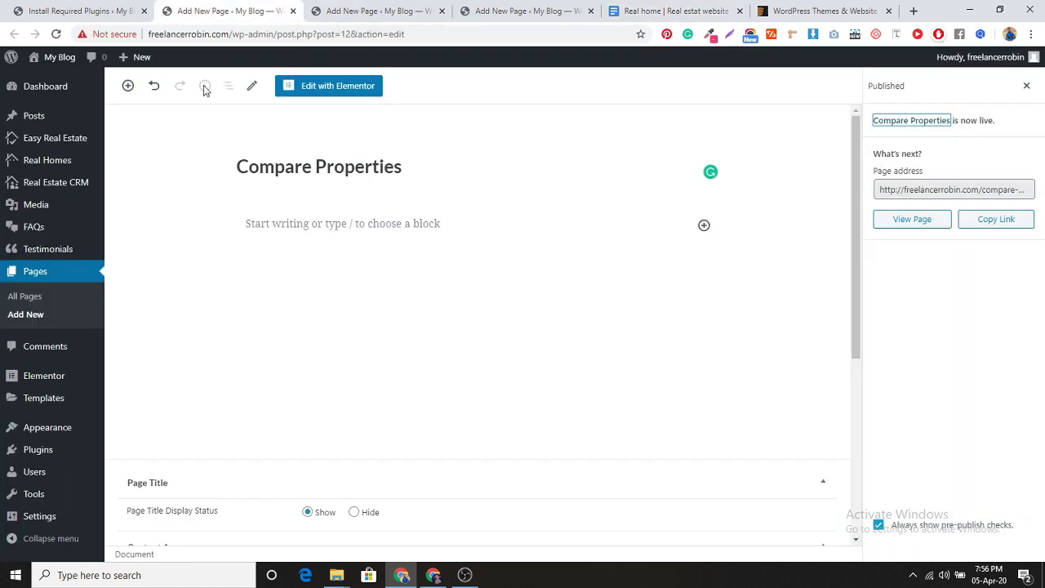
left_click(129, 62)
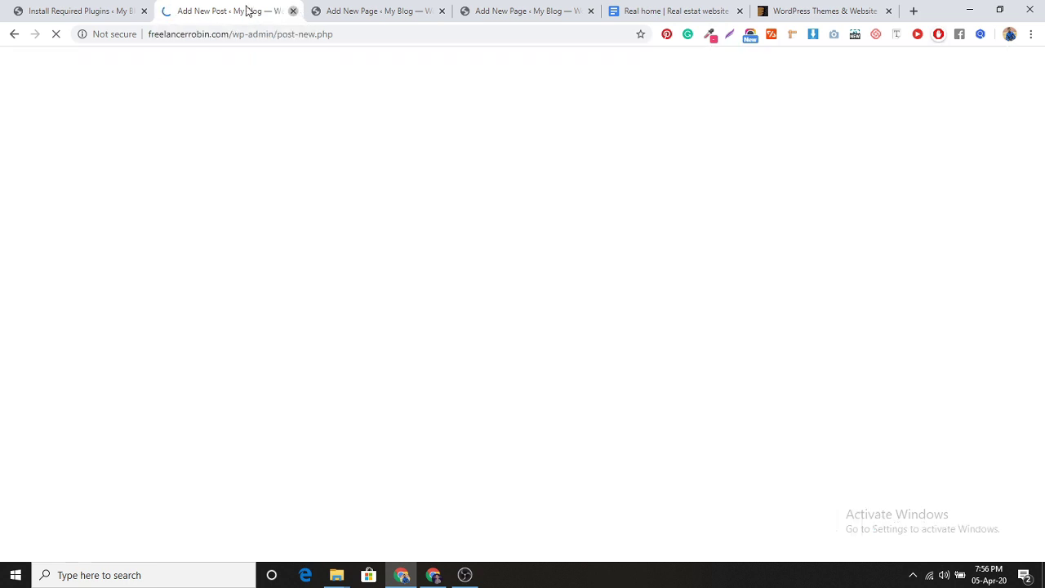
left_click(293, 10)
Start a new page from the published Contact page's tab, titled "Favorites" with the Favorite Properties template.
mouse_move(130, 57)
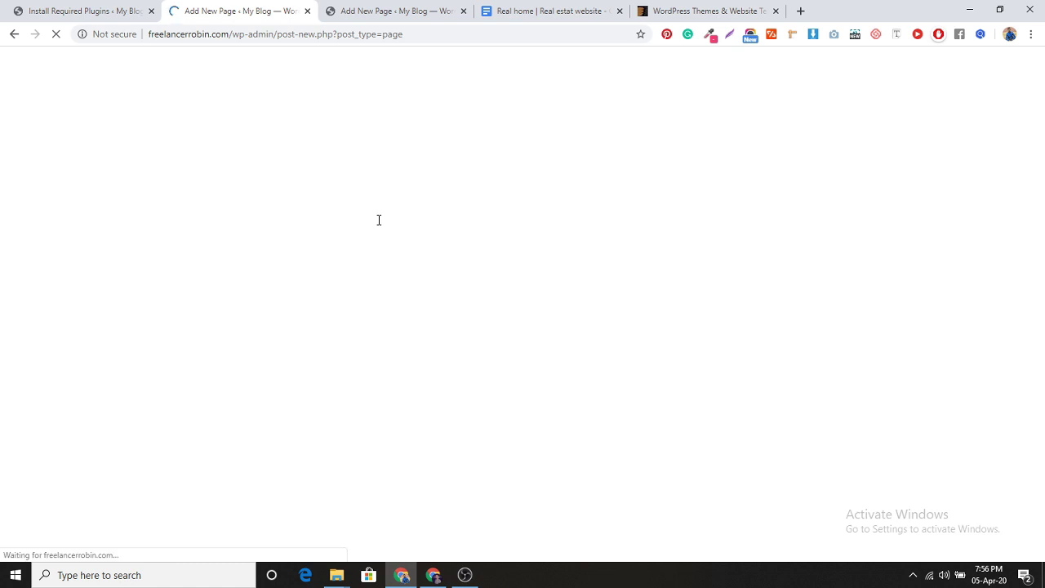
type("Favorites")
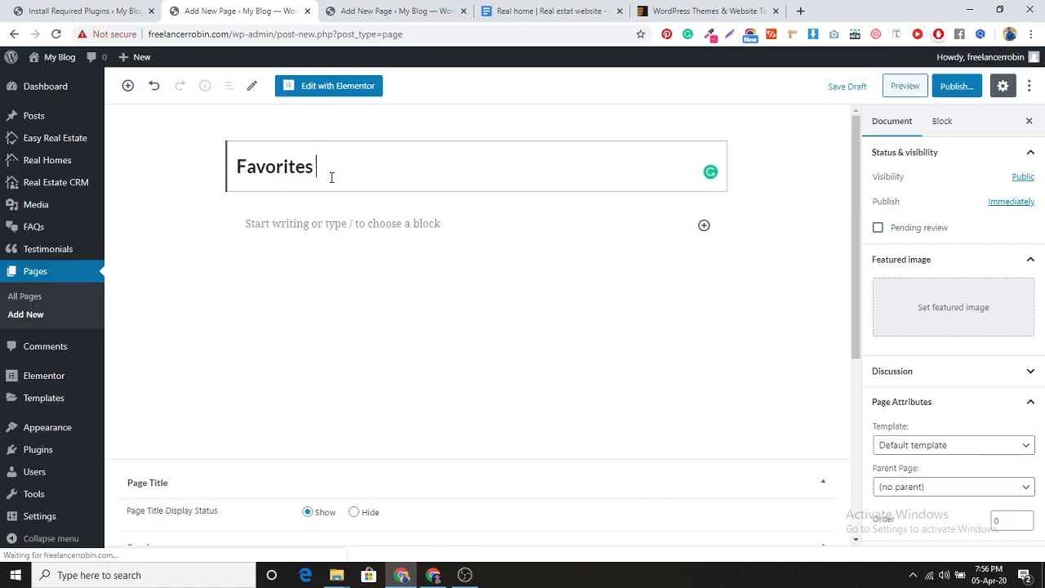
left_click(954, 445)
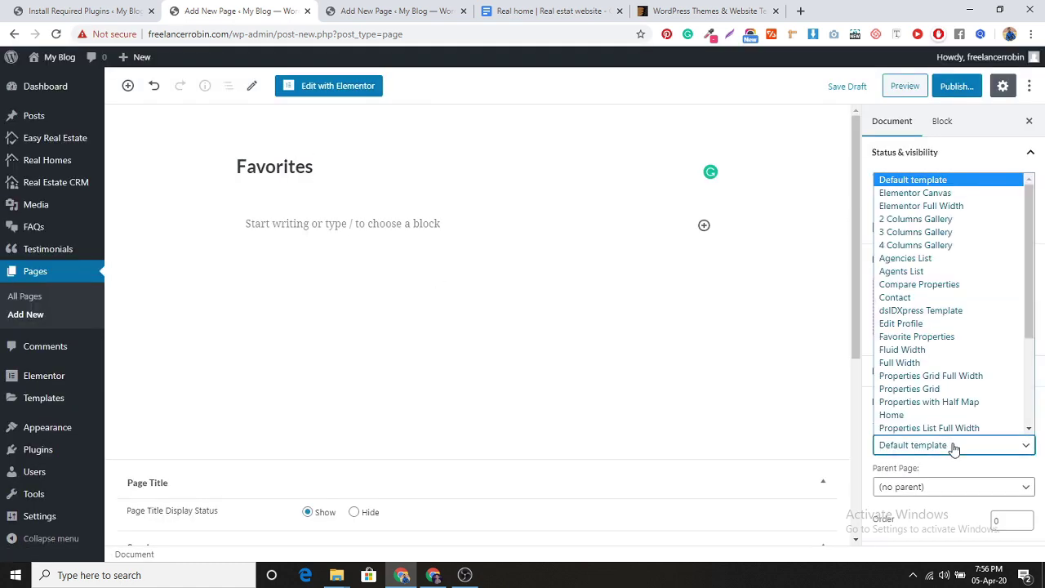
left_click(945, 337)
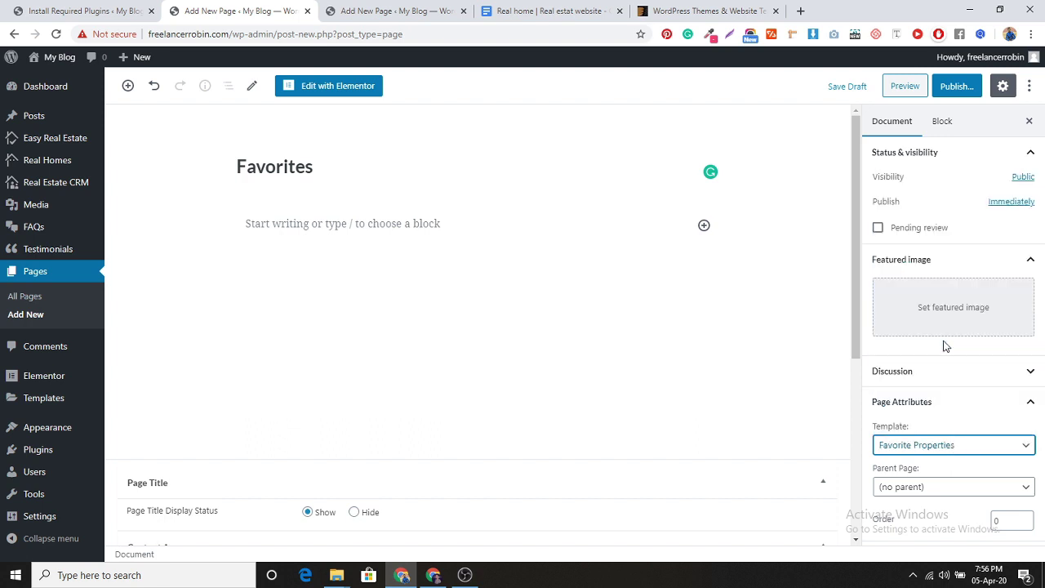
Publish the Favorites page and copy the page name "Home" from the setup guide.
left_click(954, 87)
left_click(954, 86)
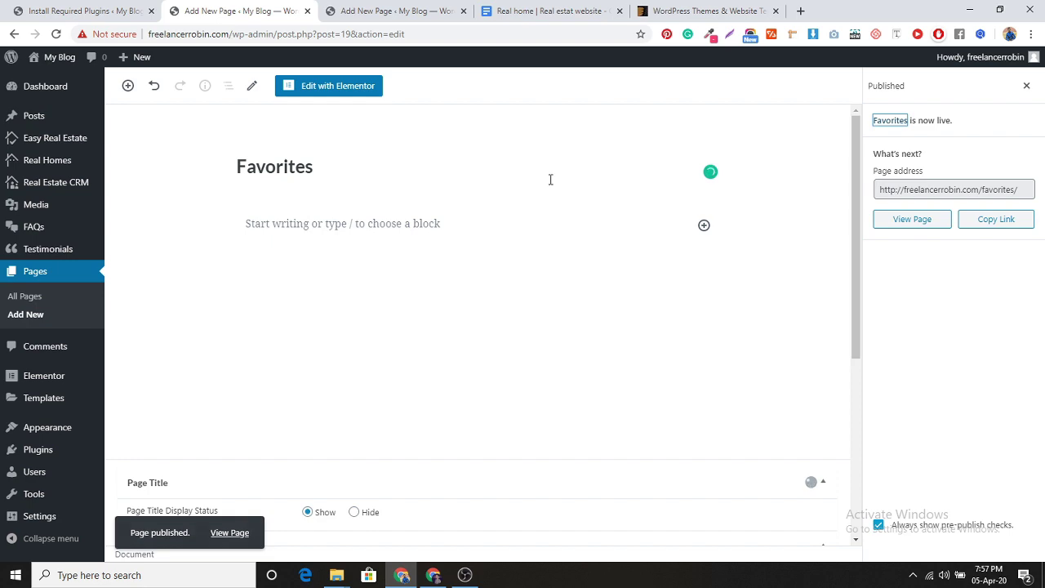
left_click(430, 9)
left_click(542, 10)
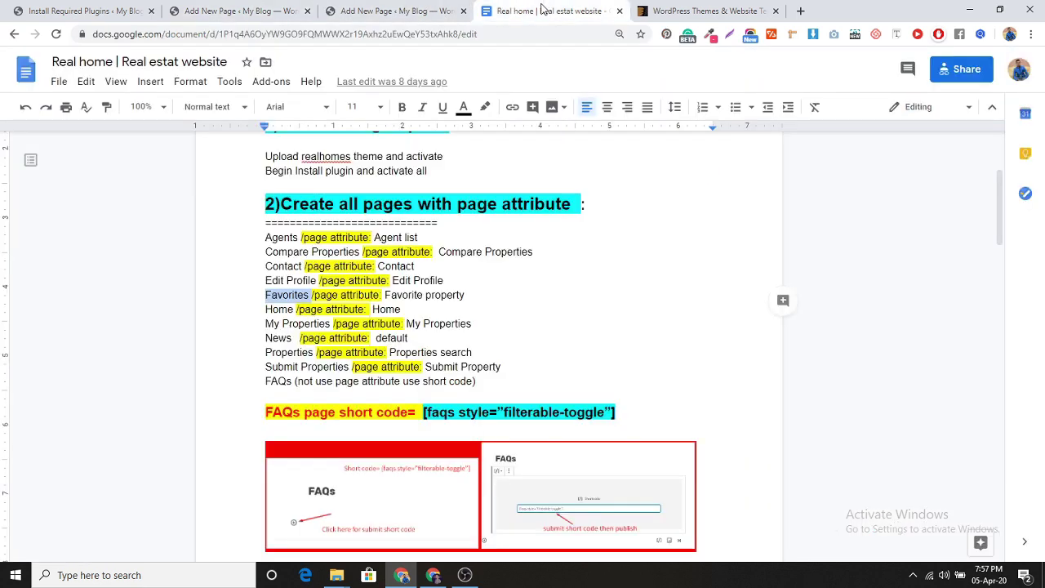
left_click_drag(294, 310, 257, 309)
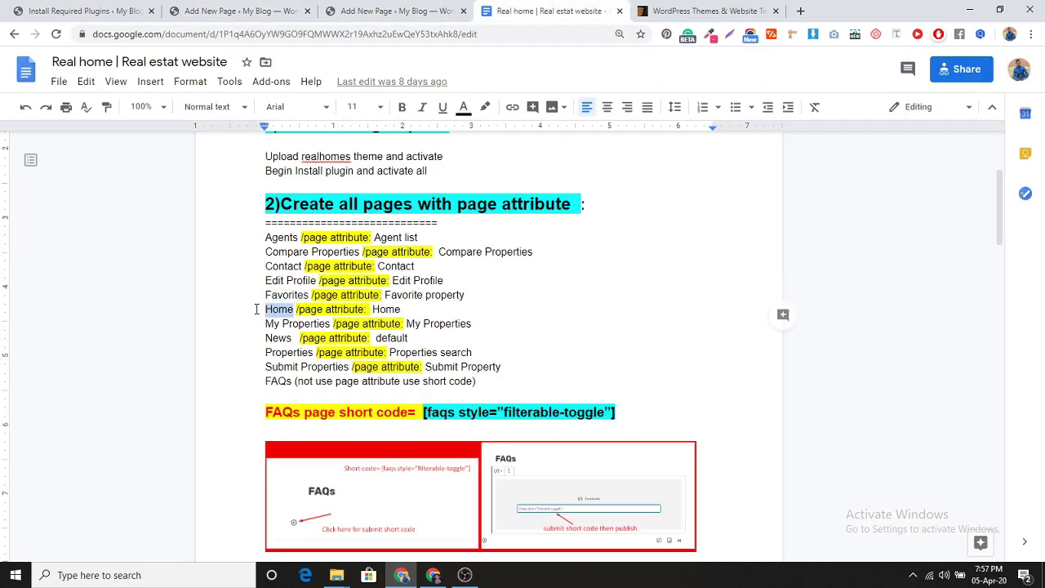
Start a new page from the published Edit Profile page's tab, titled "Home" with the Home template.
left_click(384, 10)
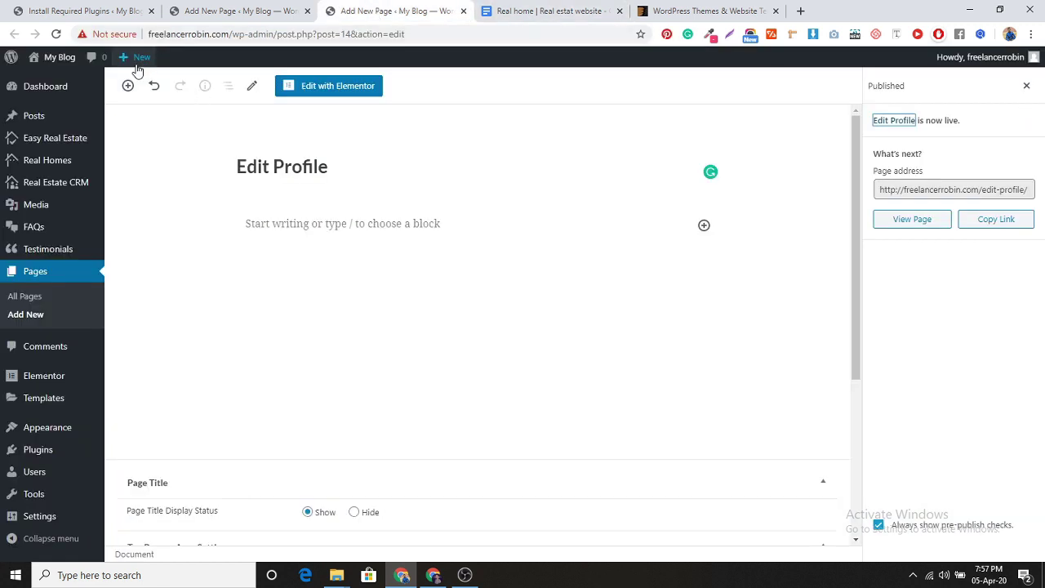
mouse_move(136, 63)
left_click(129, 113)
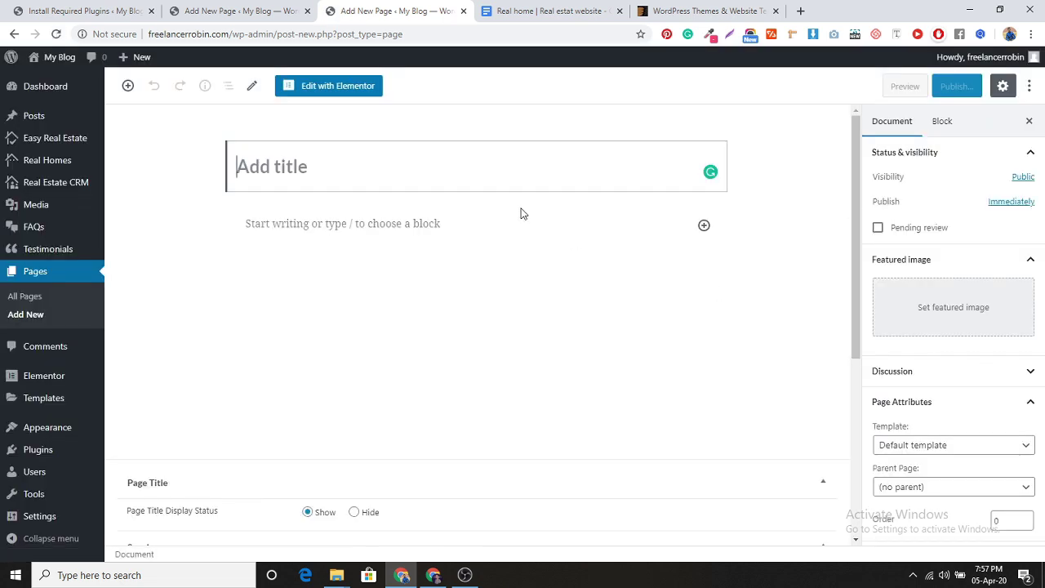
type("Home")
left_click(939, 447)
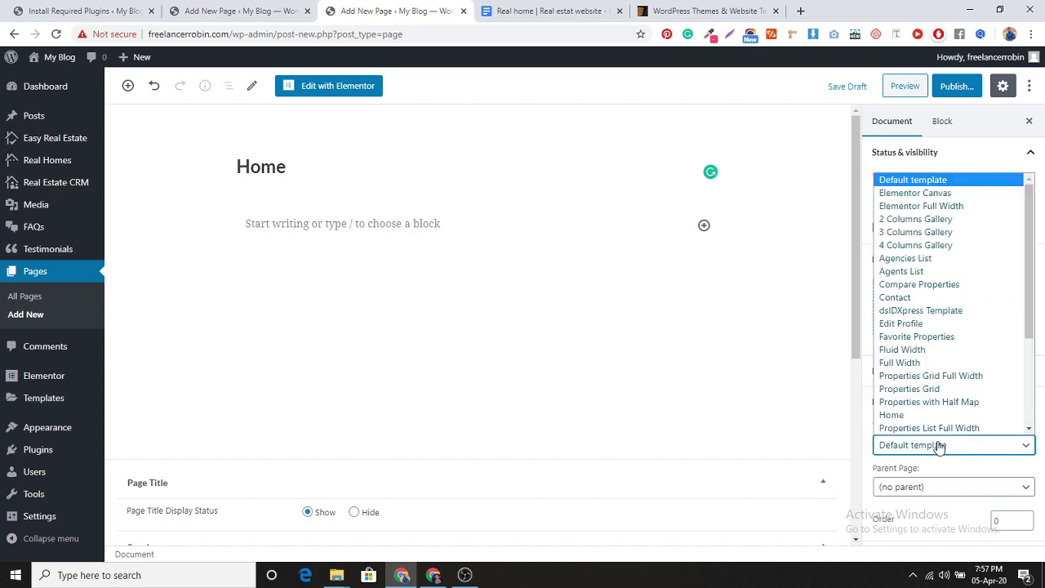
left_click(927, 414)
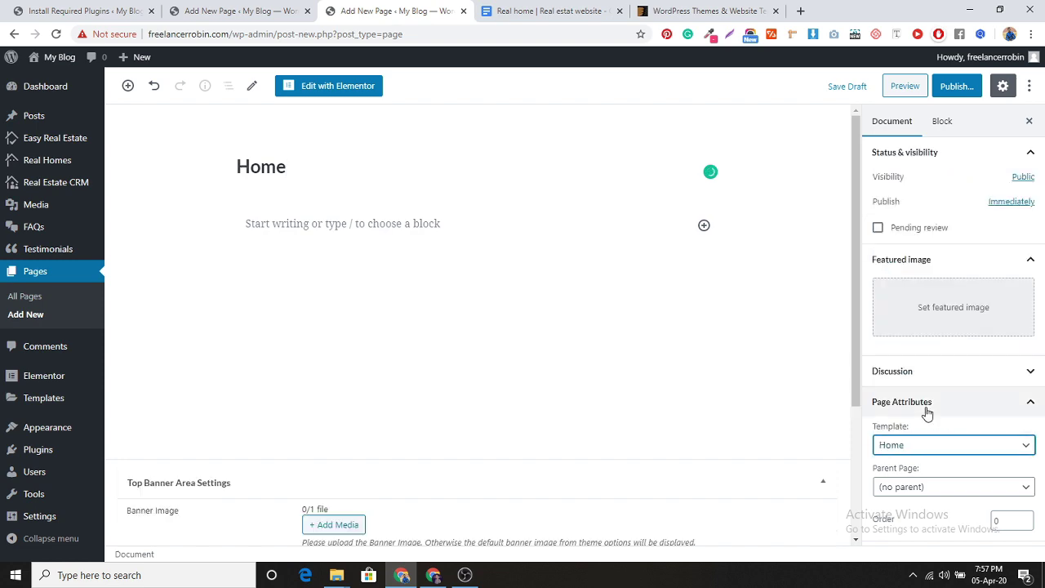
Publish the Home page and copy the page name "My Properties" from the setup guide.
left_click(954, 87)
left_click(536, 9)
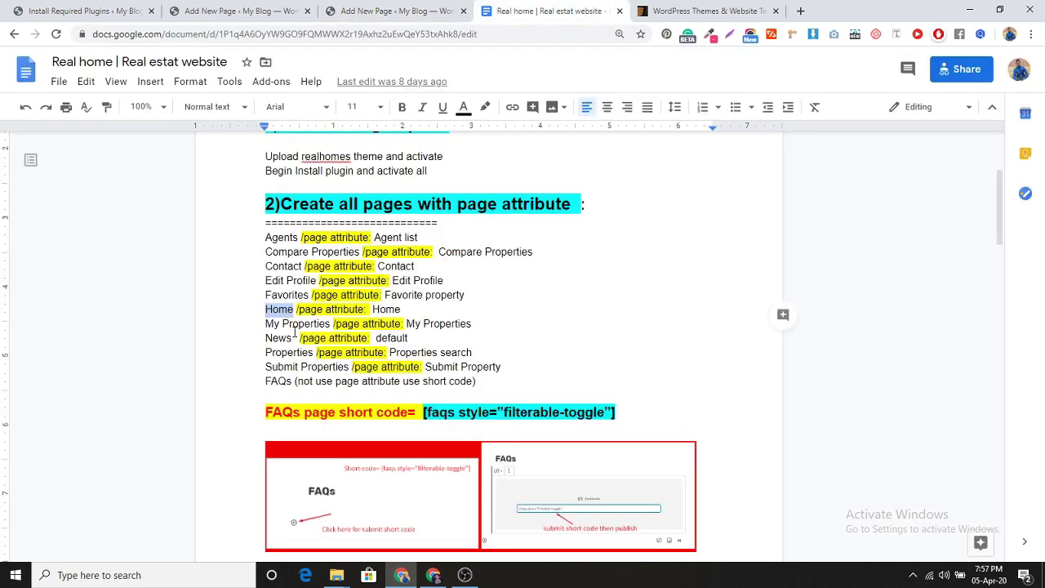
left_click_drag(331, 324, 255, 320)
key("ctrl+c")
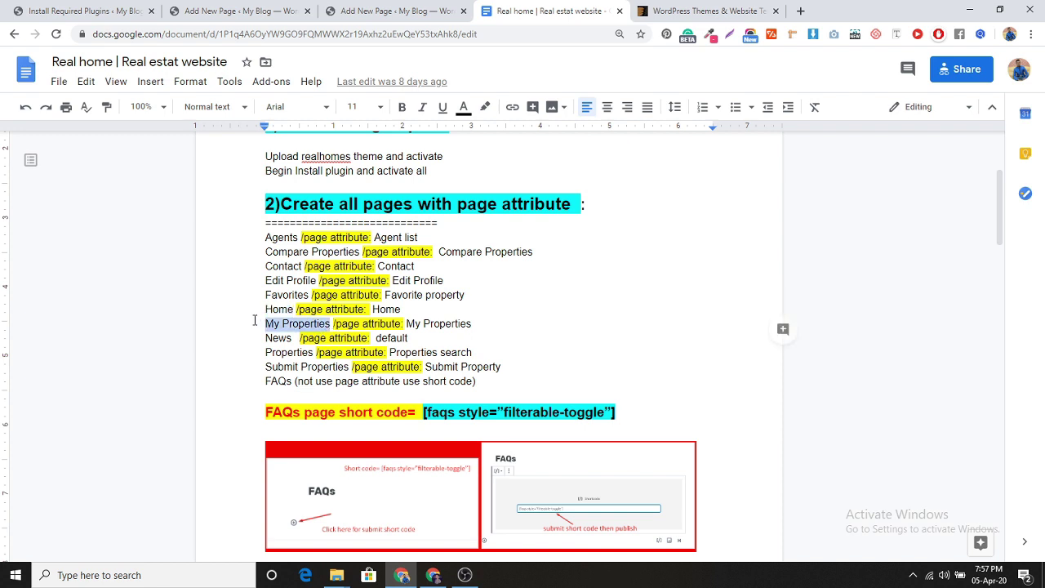
Start a new page from the published Favorites page's tab, titled "My Properties" with the My Properties template.
left_click(272, 10)
mouse_move(137, 62)
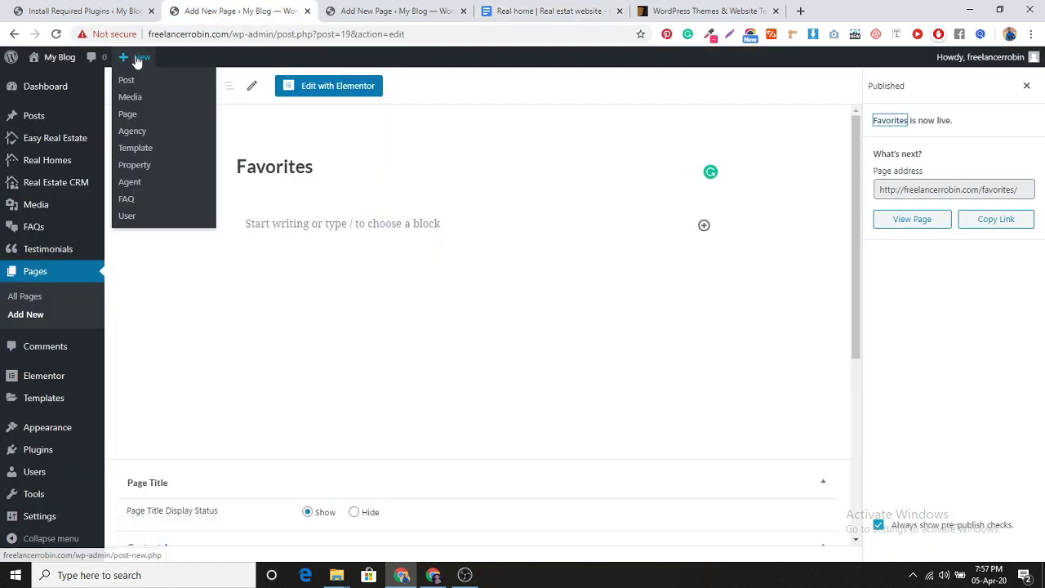
left_click(130, 115)
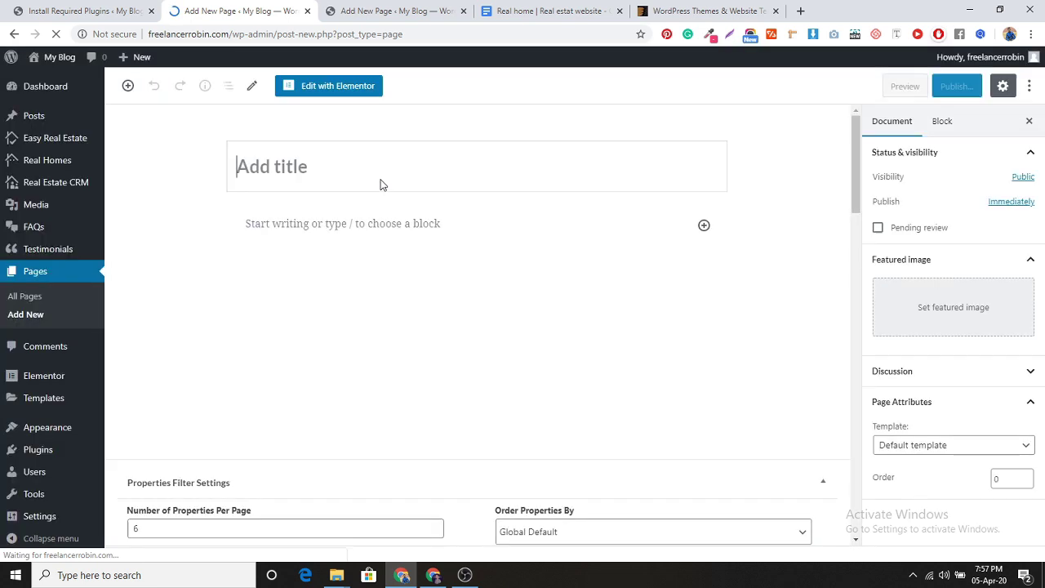
key("ctrl+v")
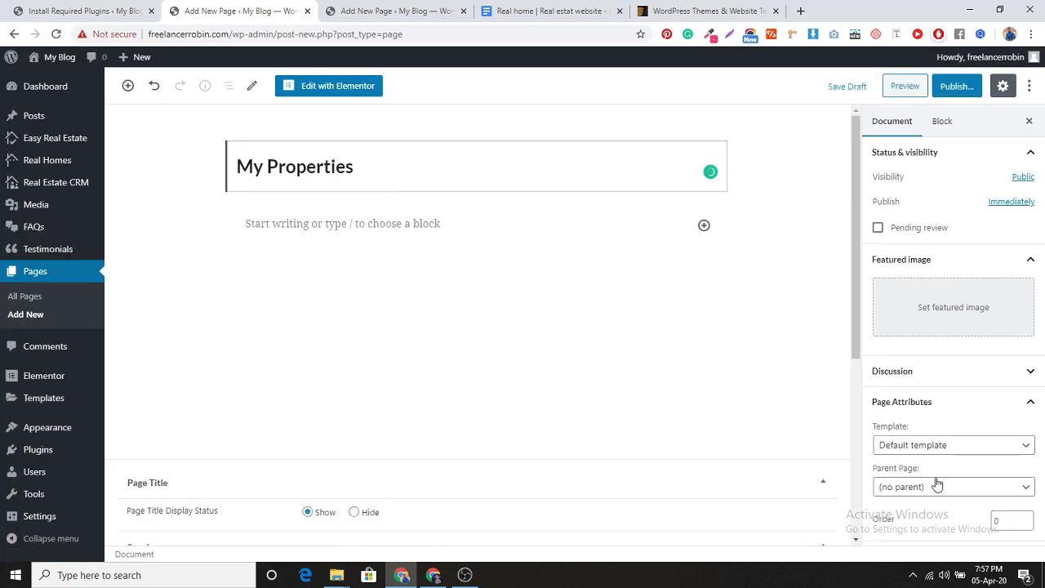
left_click(921, 448)
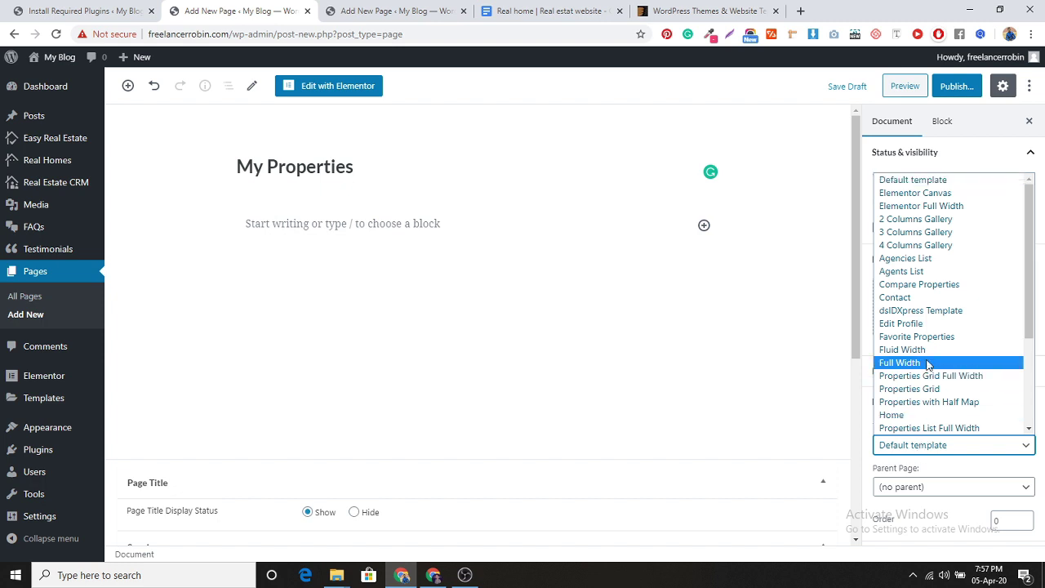
scroll(927, 347, "down", 3)
scroll(928, 347, "down", 1)
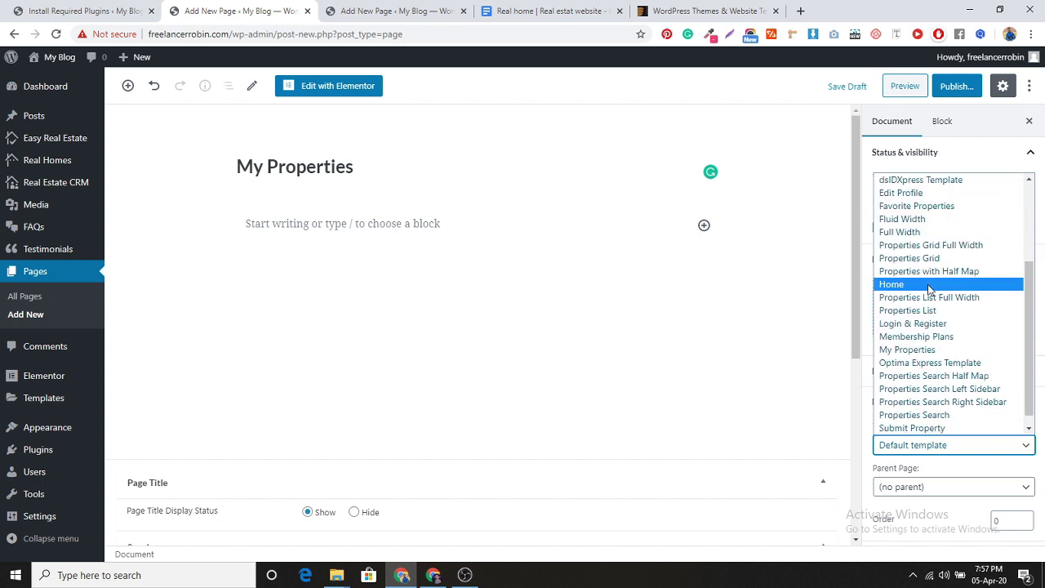
left_click(937, 350)
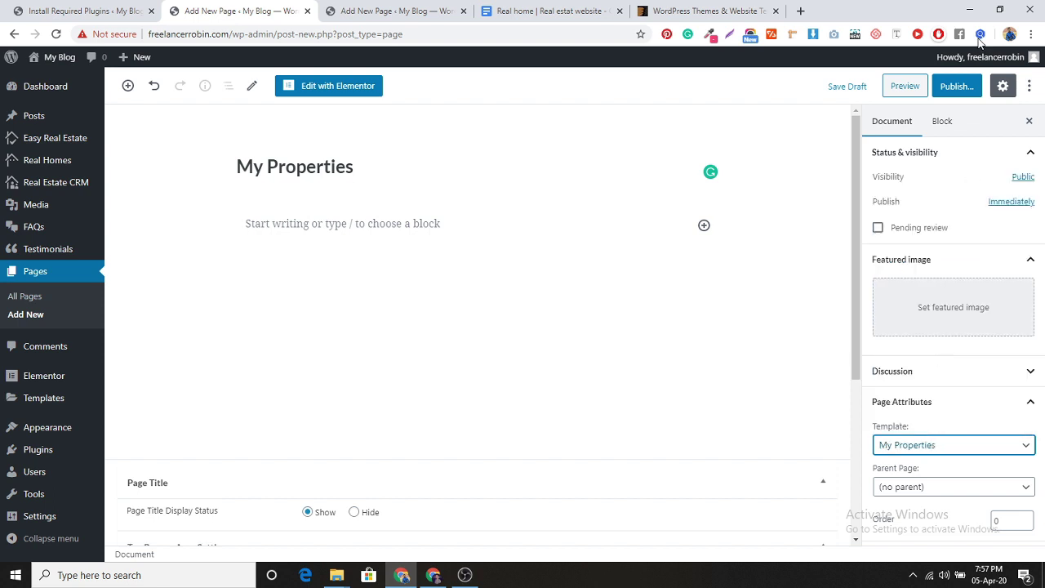
Publish the My Properties page and copy the page name "News" from the setup guide.
left_click(964, 88)
left_click(962, 91)
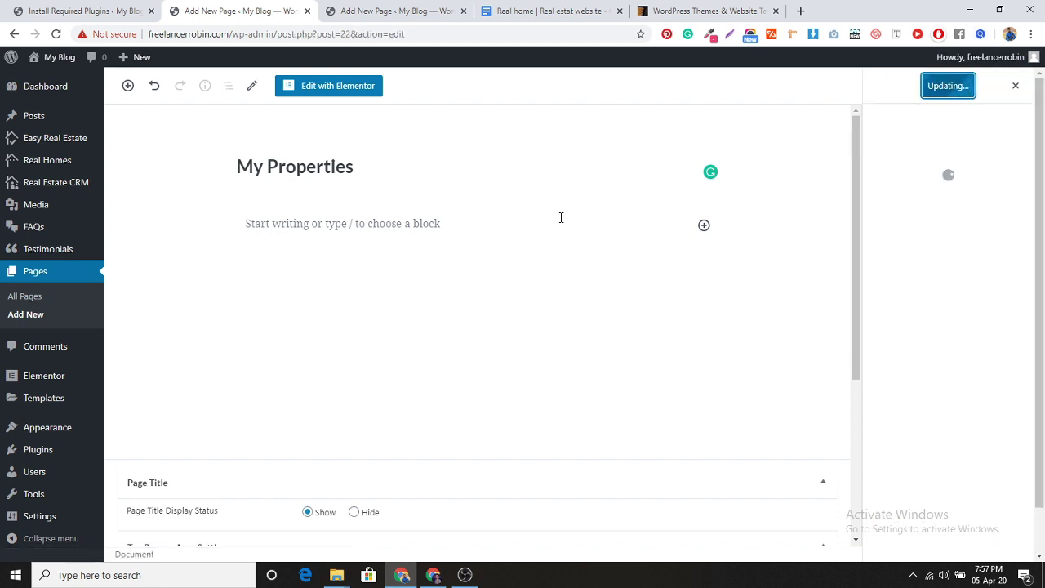
left_click(549, 11)
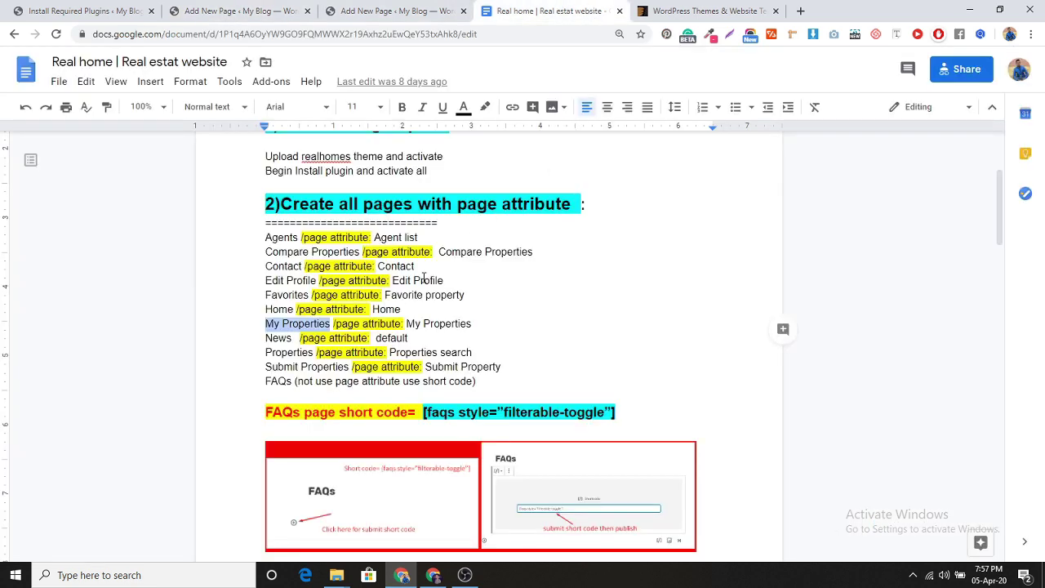
left_click_drag(291, 337, 258, 339)
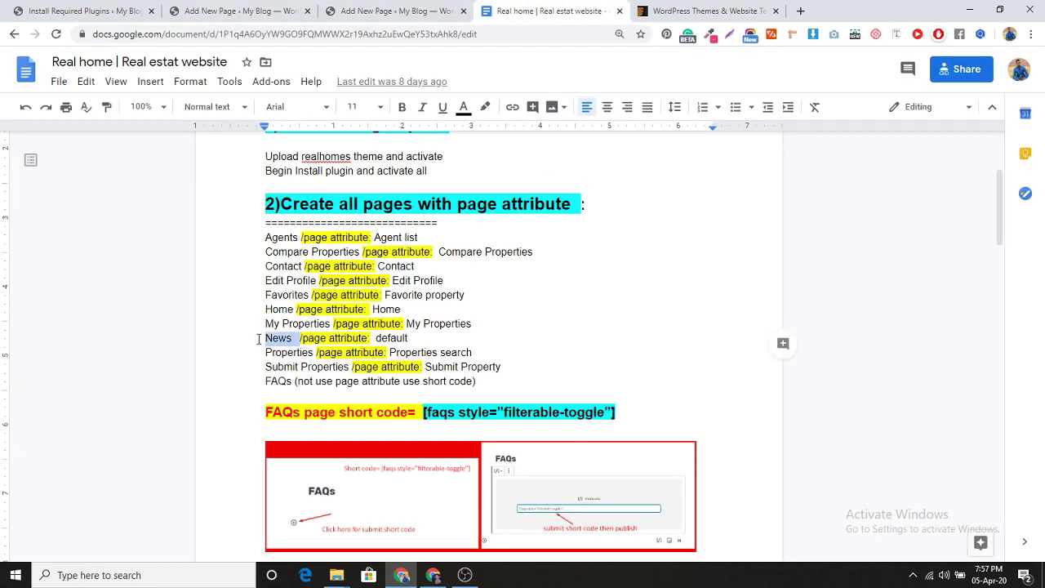
Return to the unpublished Home page, cancel leaving it for a new page, and publish it again.
left_click(404, 11)
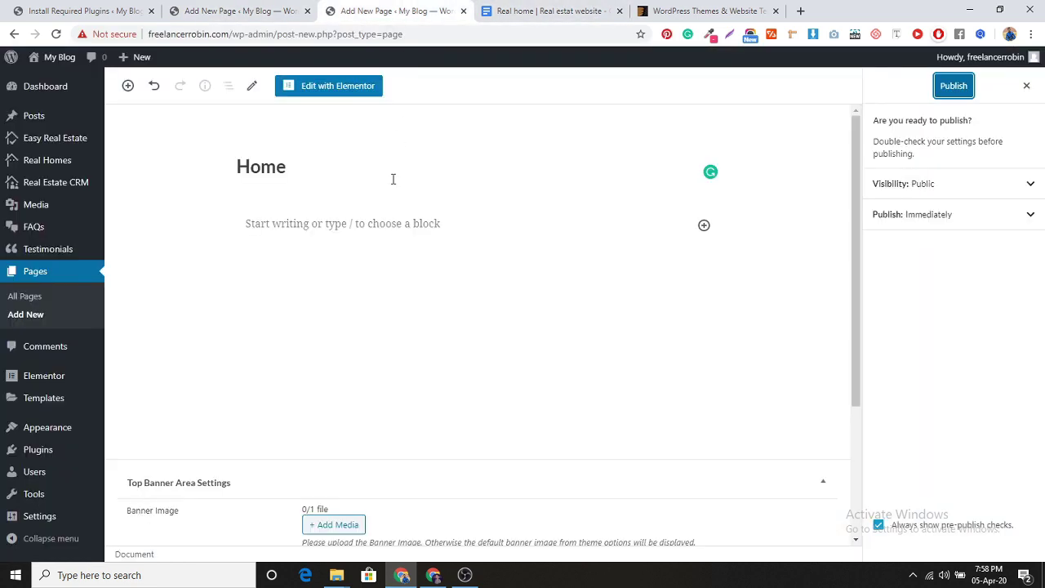
mouse_move(142, 62)
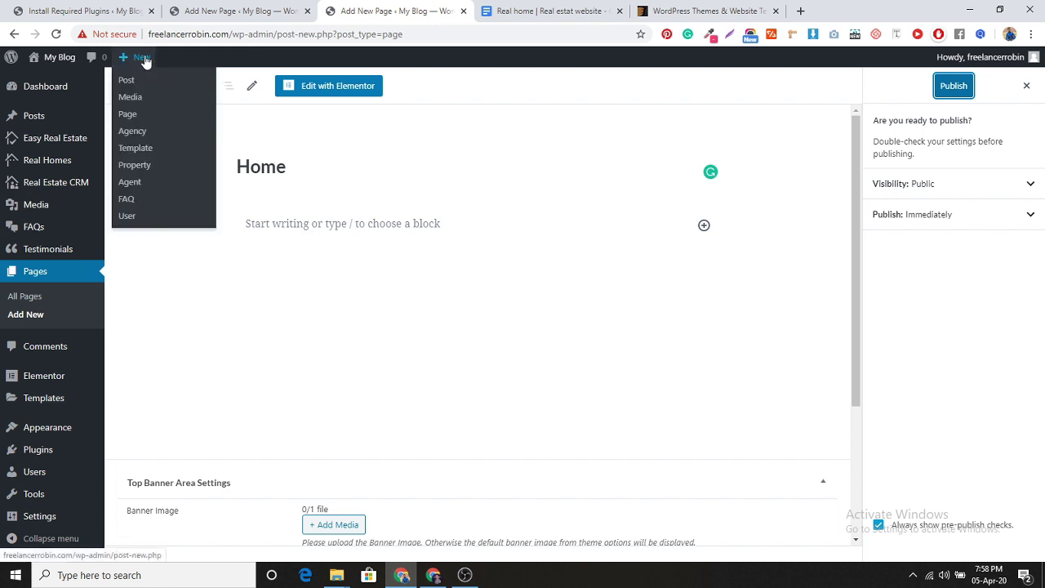
left_click(130, 113)
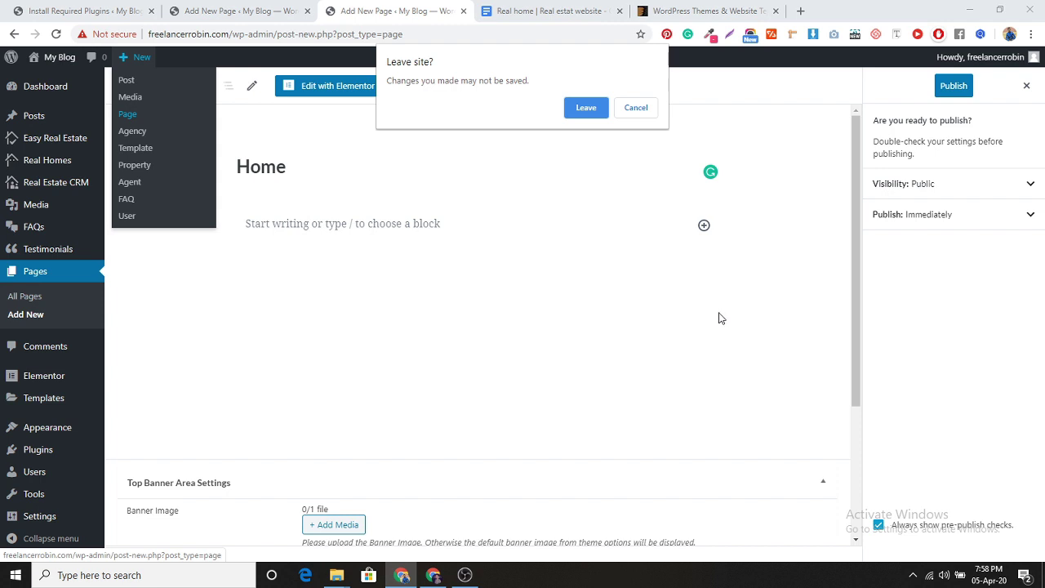
left_click(635, 108)
left_click(954, 87)
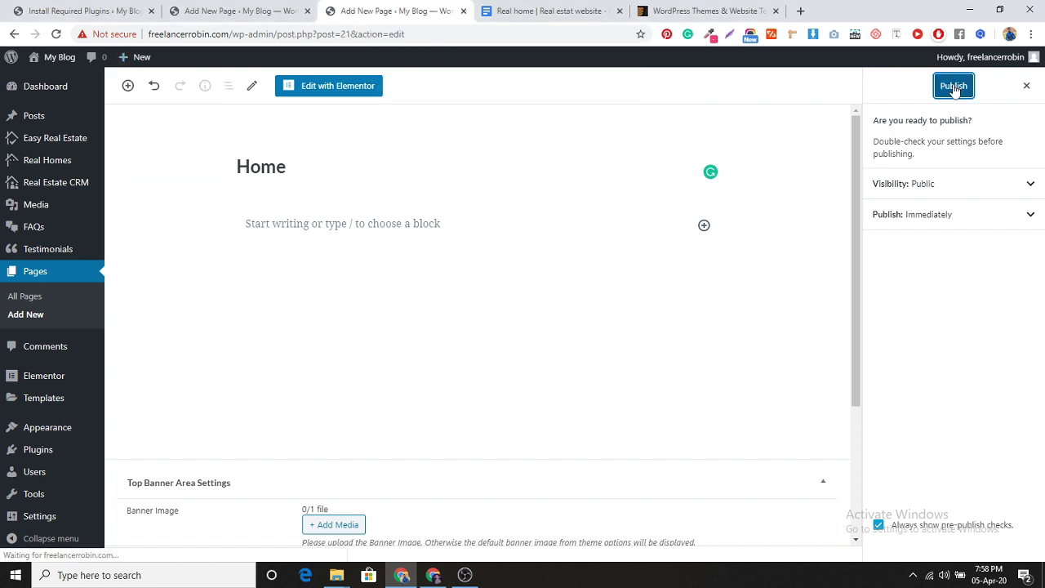
Start a new page from the published My Properties page's tab, titled "News" with the default template.
left_click(245, 10)
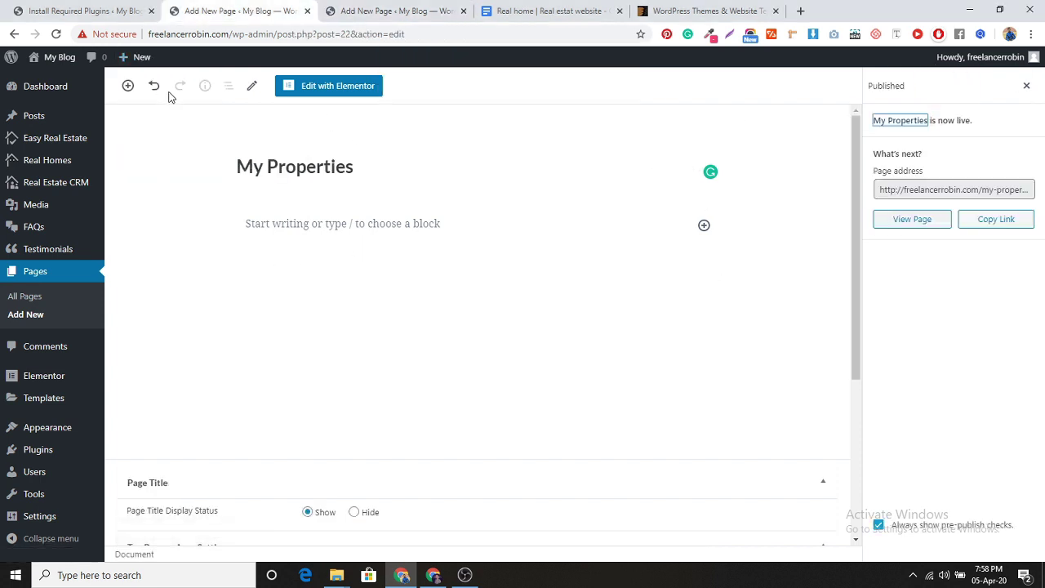
mouse_move(137, 57)
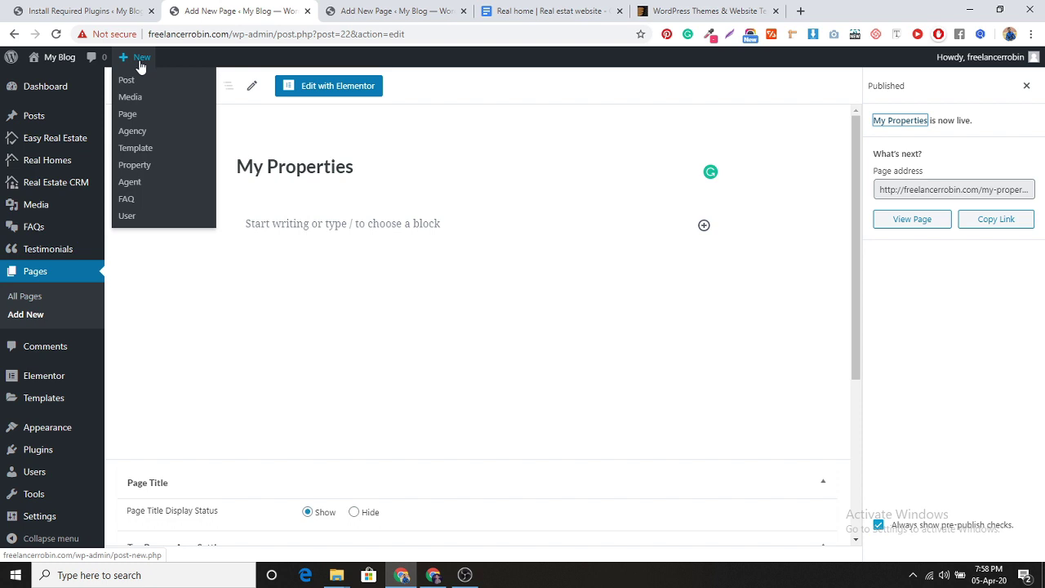
left_click(129, 114)
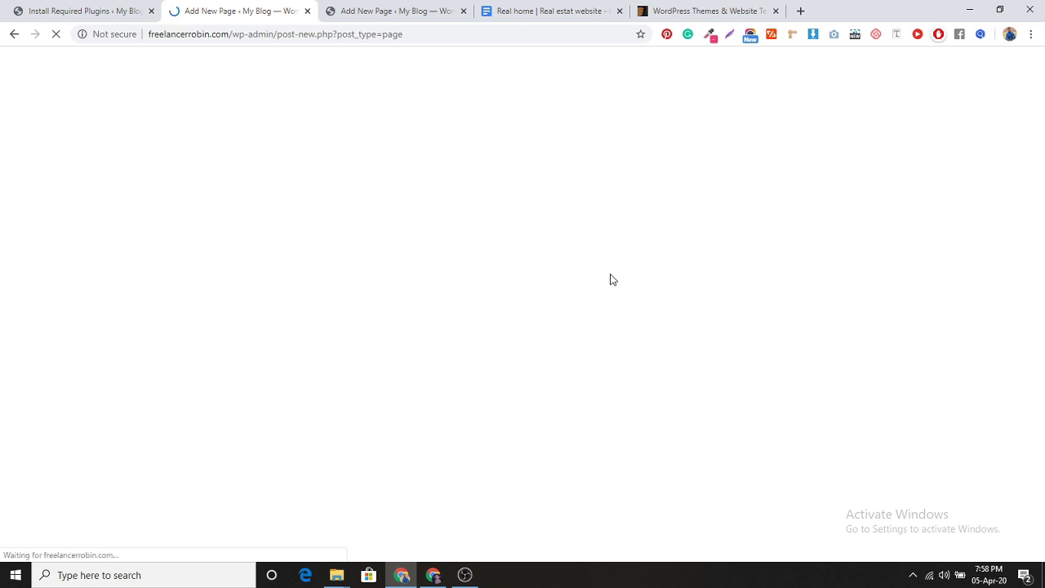
type("News")
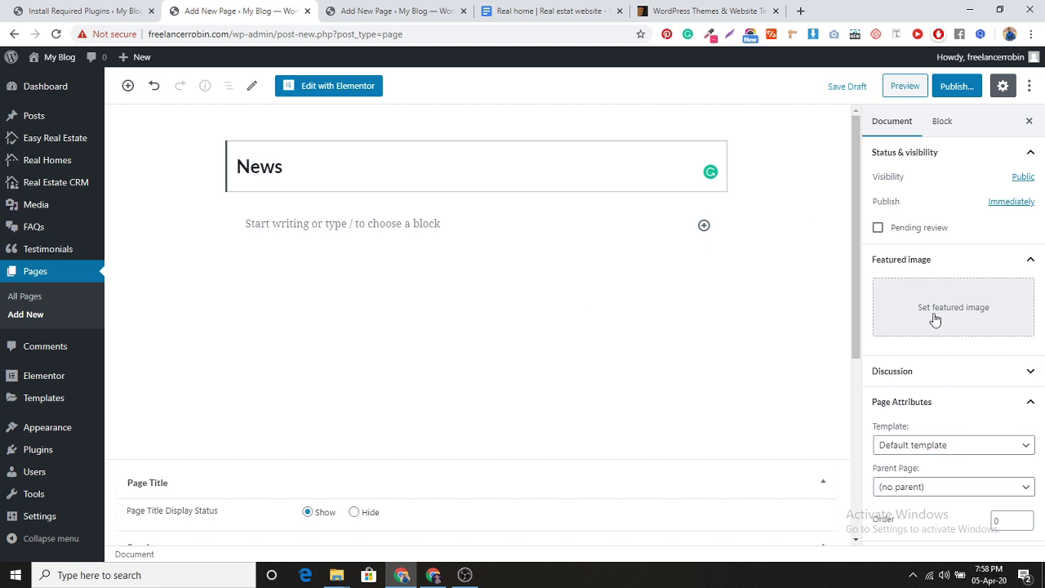
Publish the News page and copy the page name "Properties" from the setup guide.
left_click(954, 87)
left_click(954, 85)
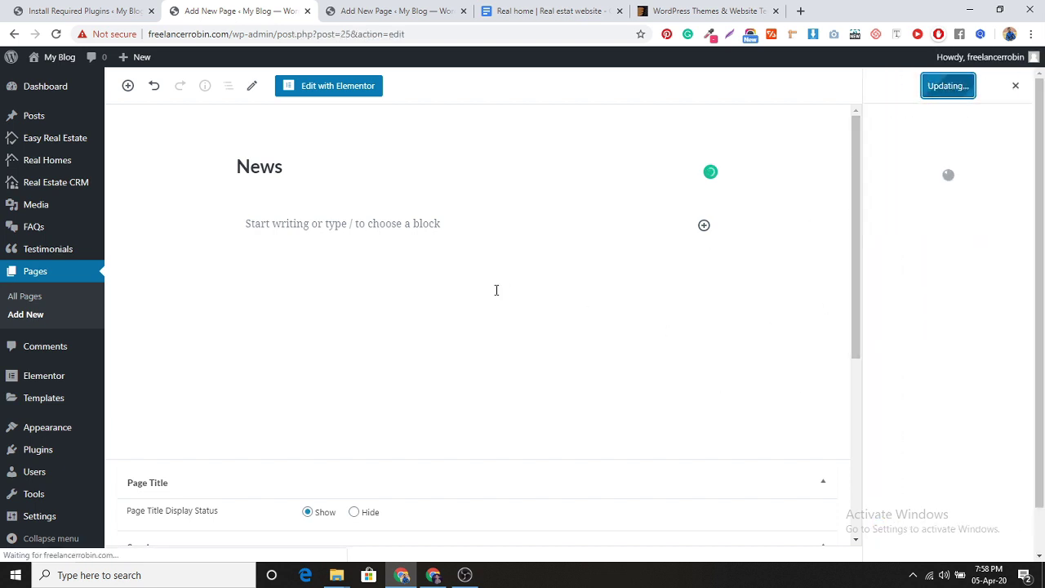
left_click(547, 11)
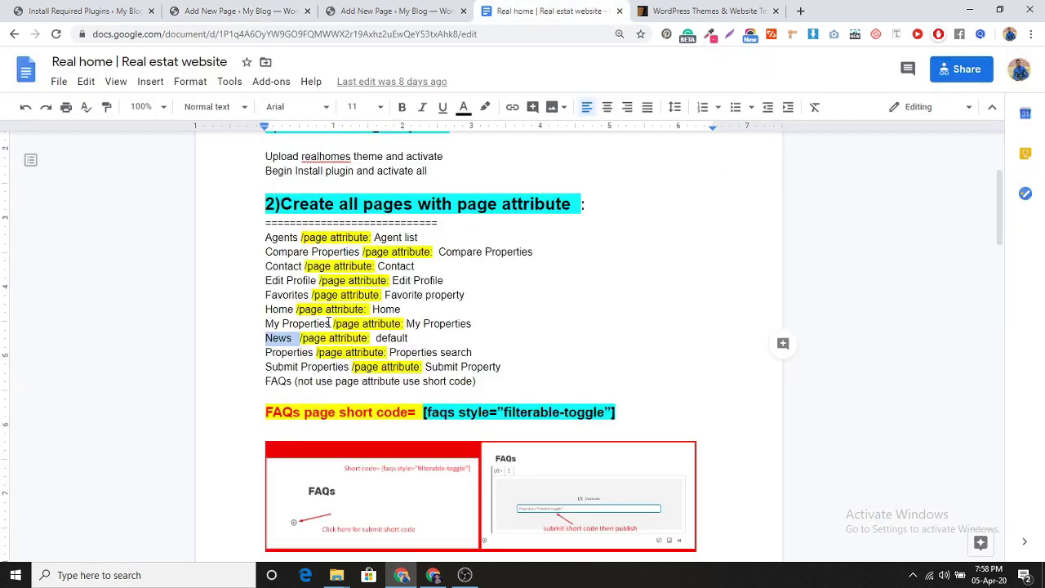
left_click_drag(314, 352, 263, 350)
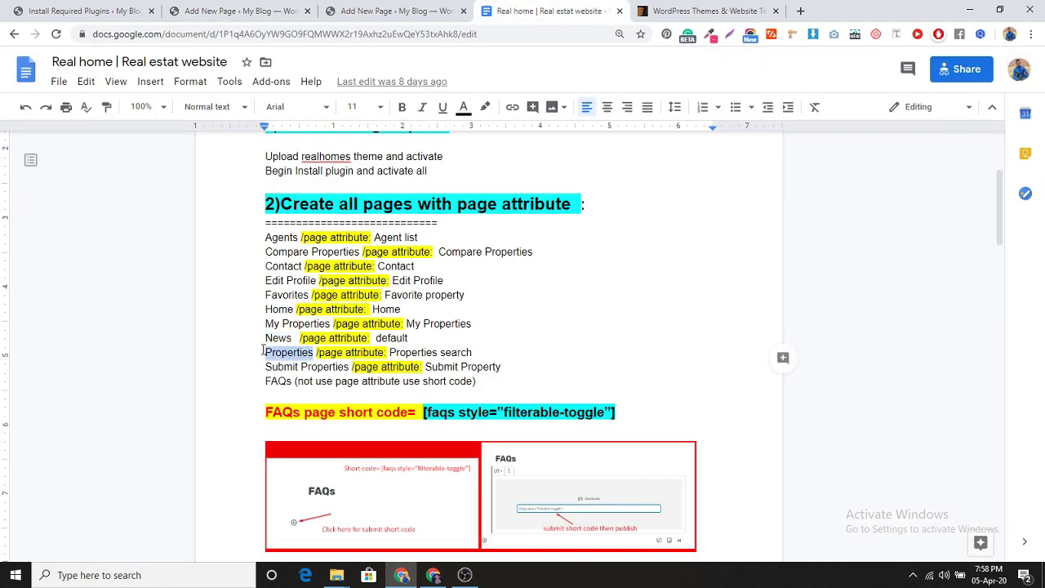
Start a new page from the published News page's tab, titled "Properties" with the Properties Search template.
left_click(262, 10)
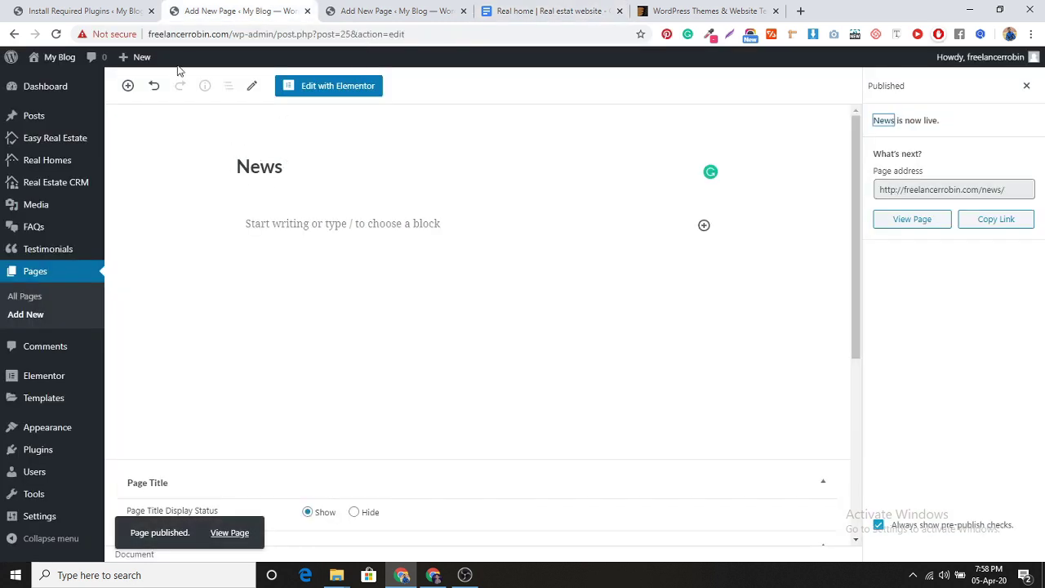
mouse_move(134, 57)
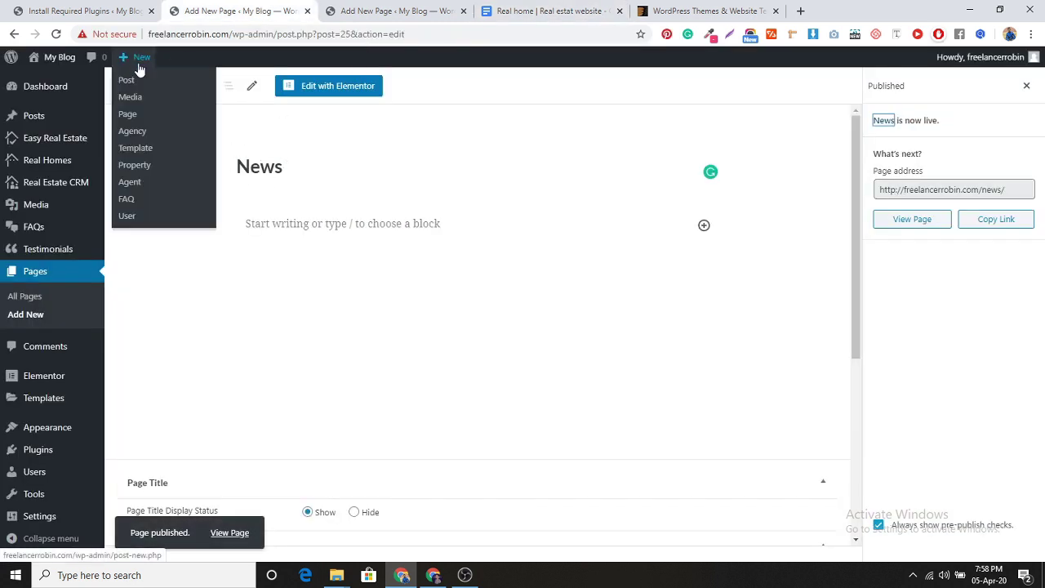
left_click(128, 115)
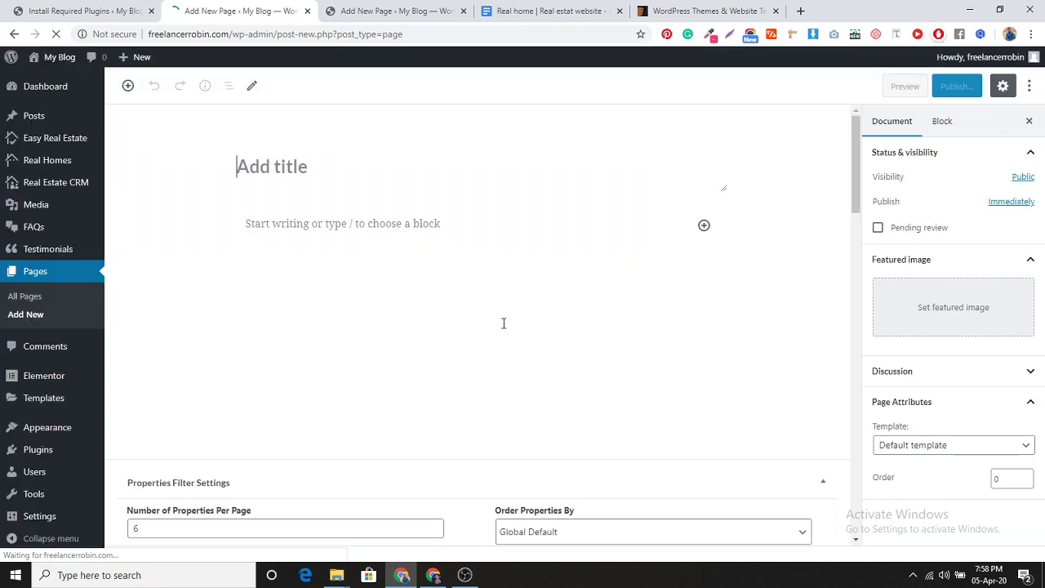
type("Properties")
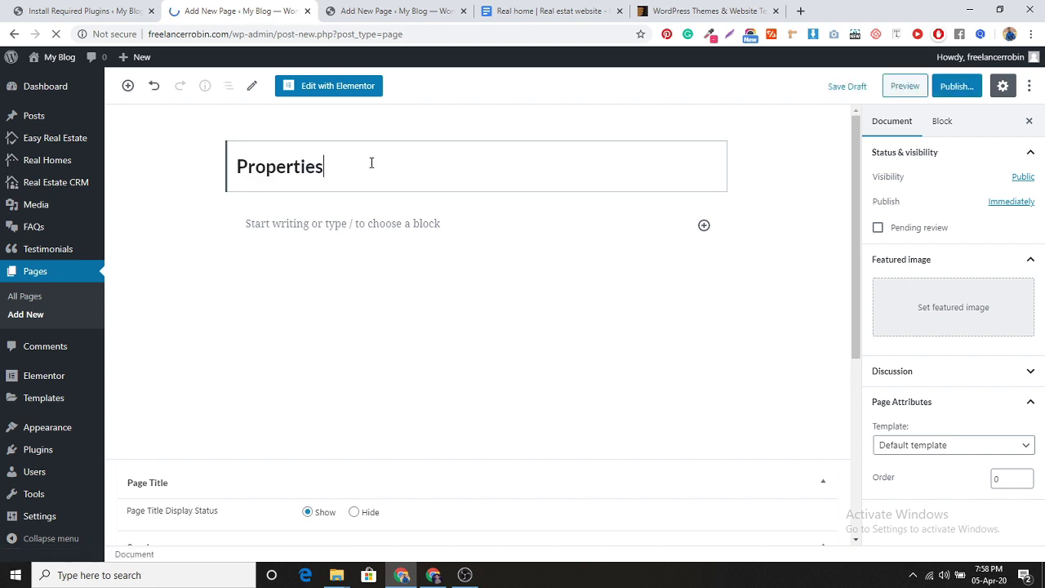
left_click(943, 445)
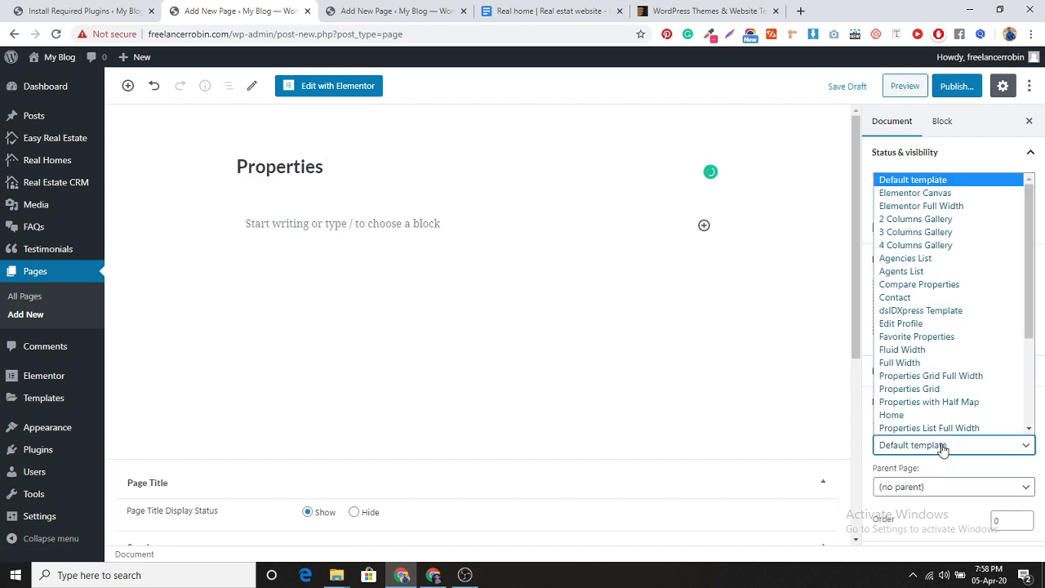
scroll(943, 415, "down", 1)
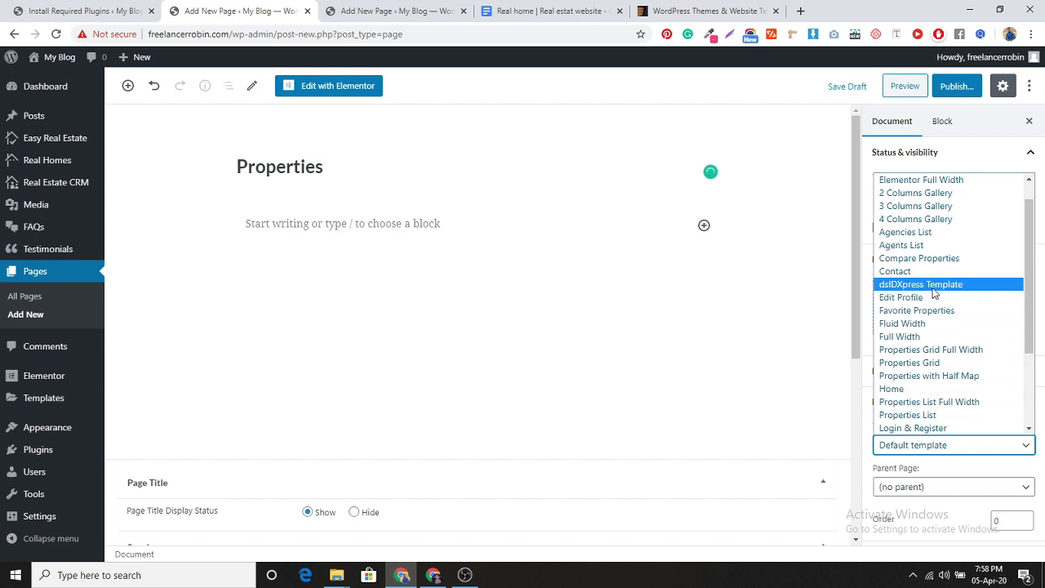
scroll(938, 404, "down", 3)
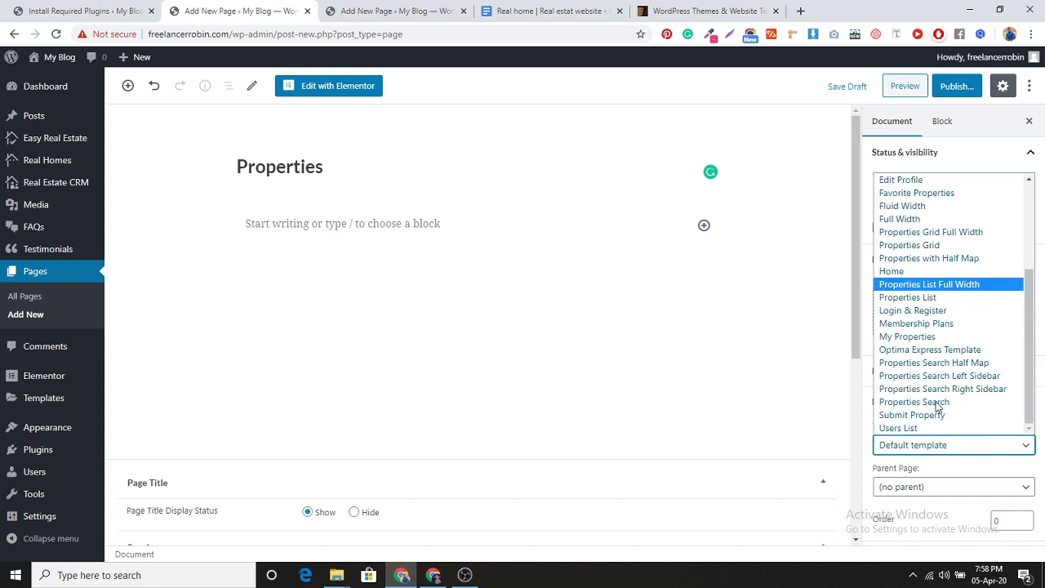
left_click(937, 402)
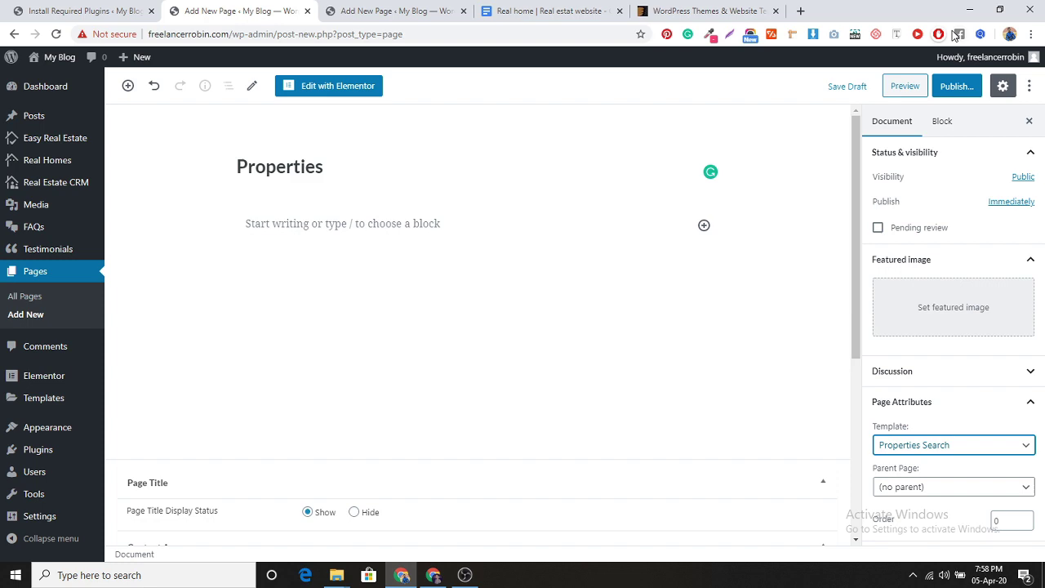
Publish the Properties page and copy the page name "Submit Properties" from the setup guide.
left_click(956, 86)
left_click(954, 85)
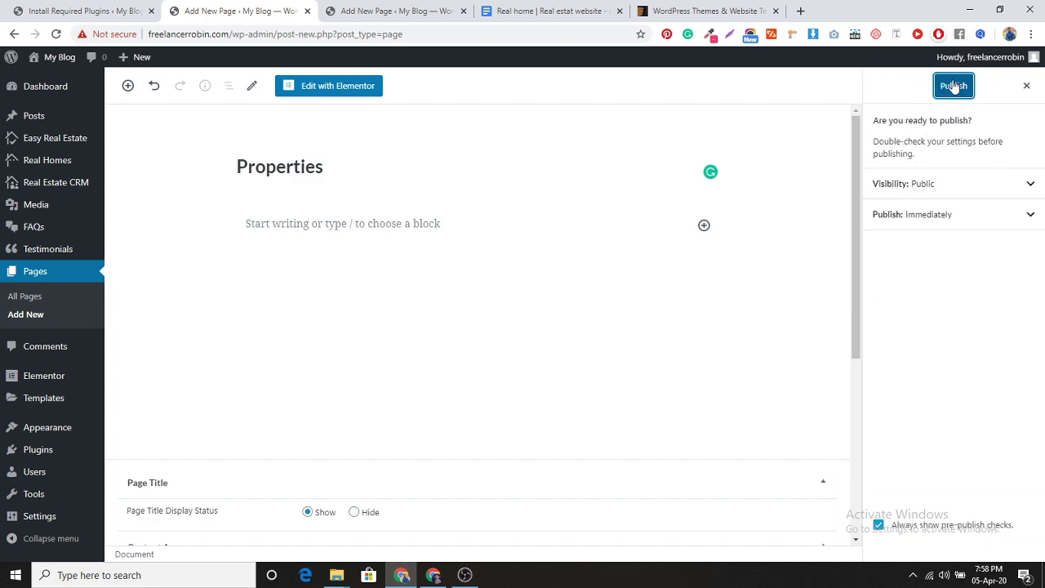
left_click(419, 8)
left_click(565, 10)
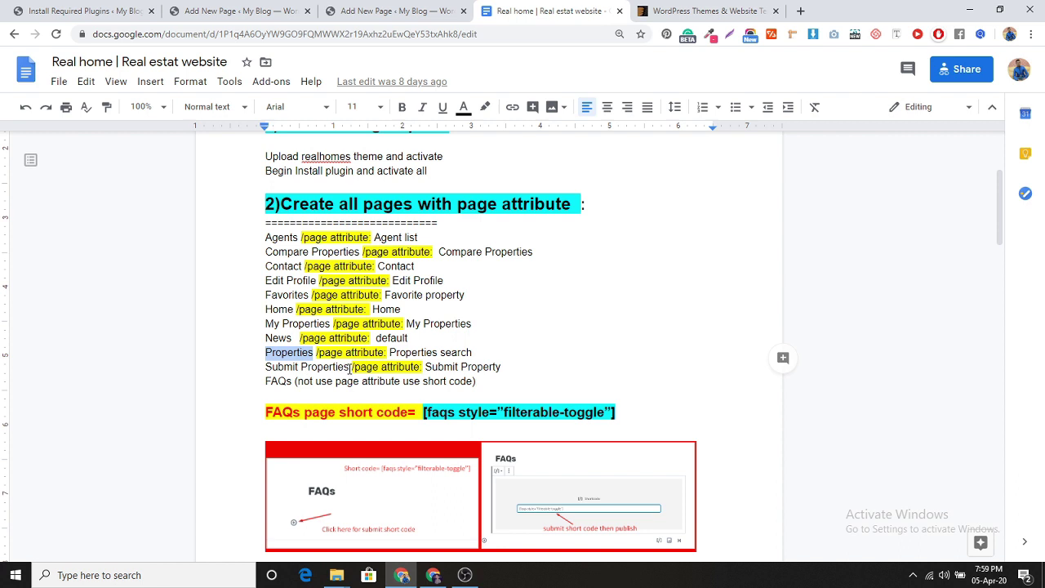
left_click_drag(350, 368, 267, 365)
key("ctrl+c")
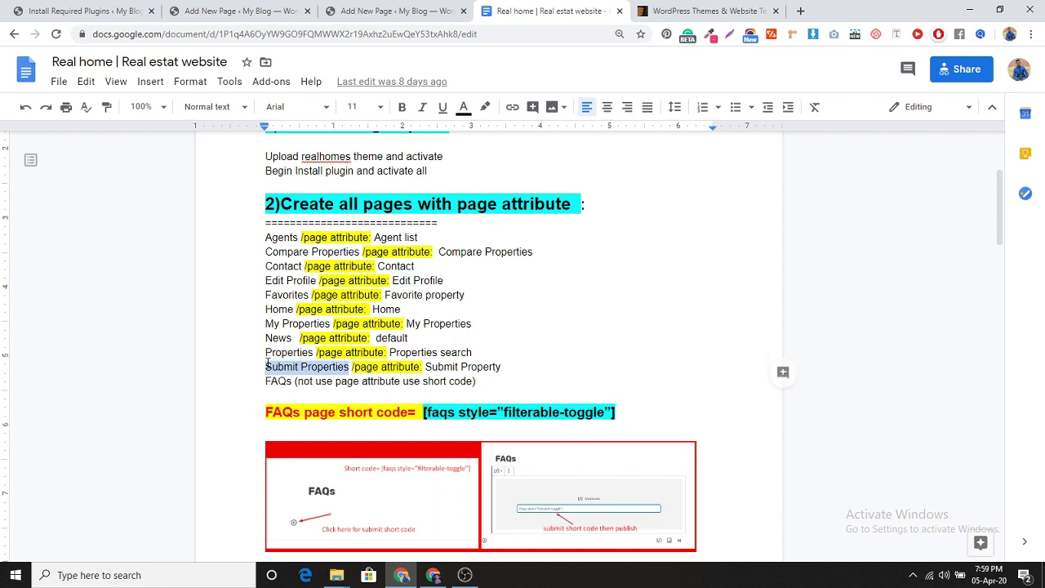
Start a new page from the published Properties page's tab, titled "Submit Properties" with the Submit Property template.
left_click(219, 10)
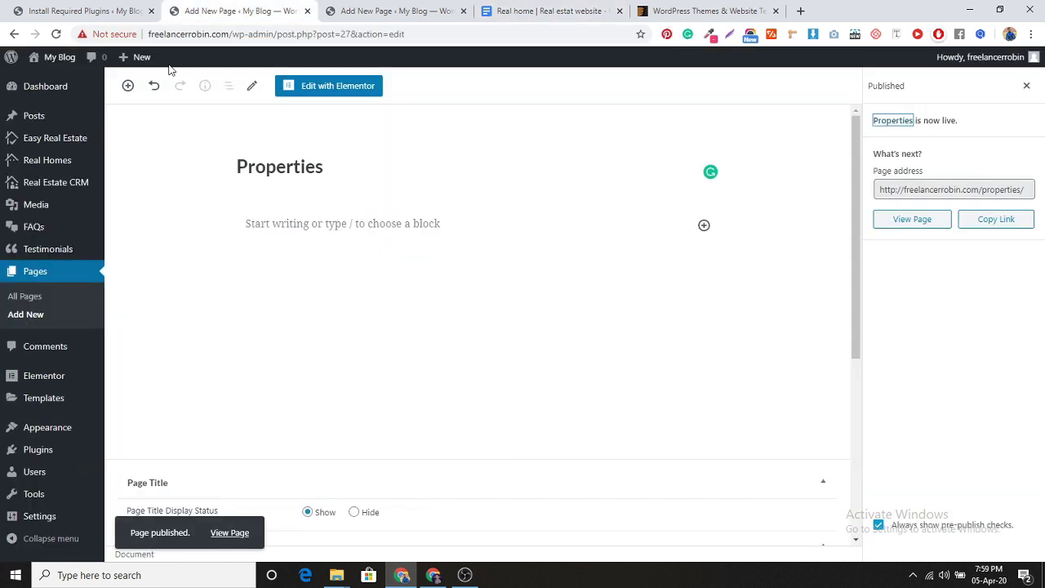
mouse_move(137, 59)
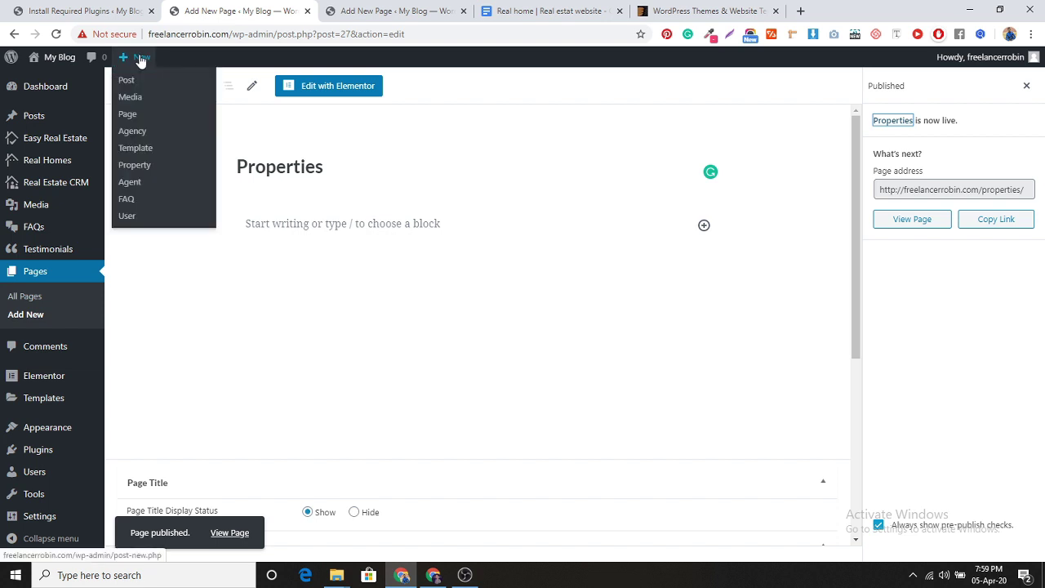
left_click(129, 114)
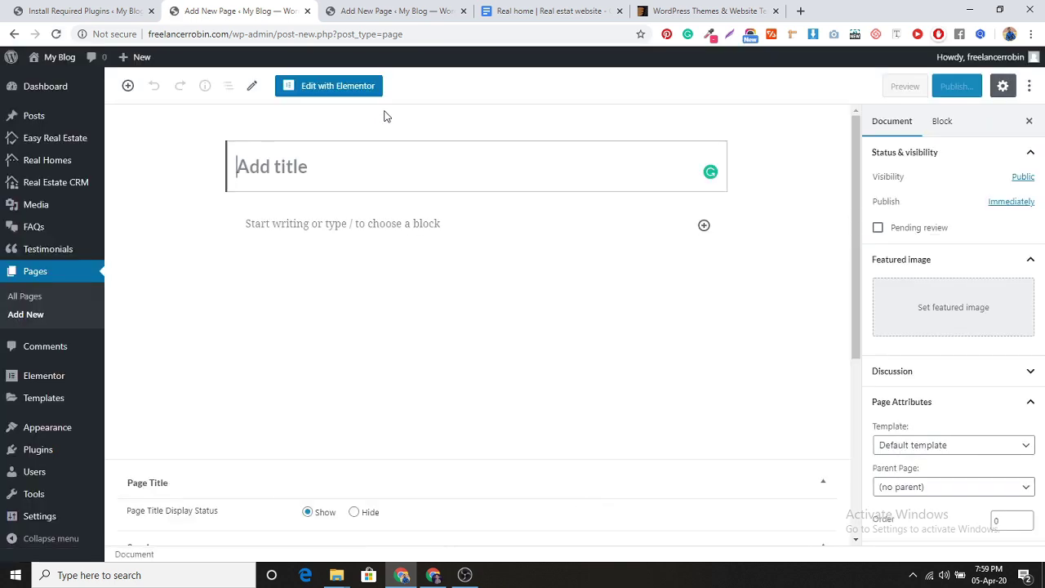
key("ctrl+v")
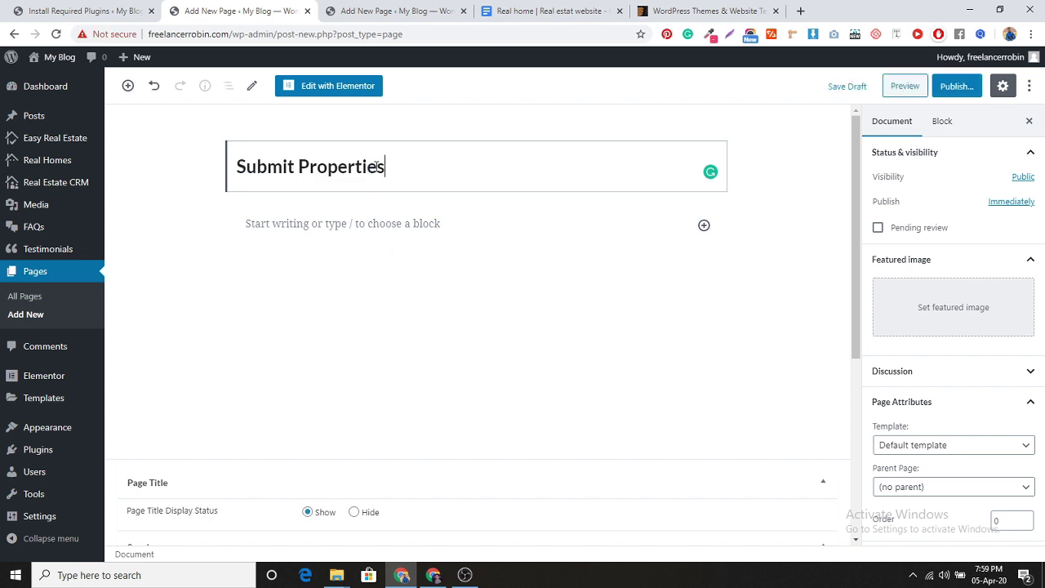
left_click(965, 453)
scroll(965, 390, "down", 3)
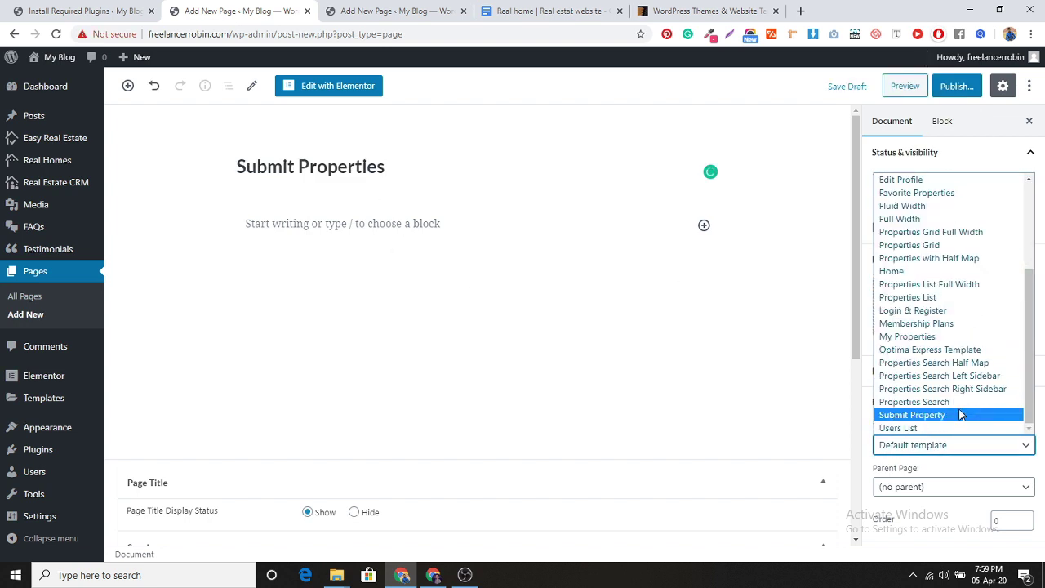
left_click(960, 415)
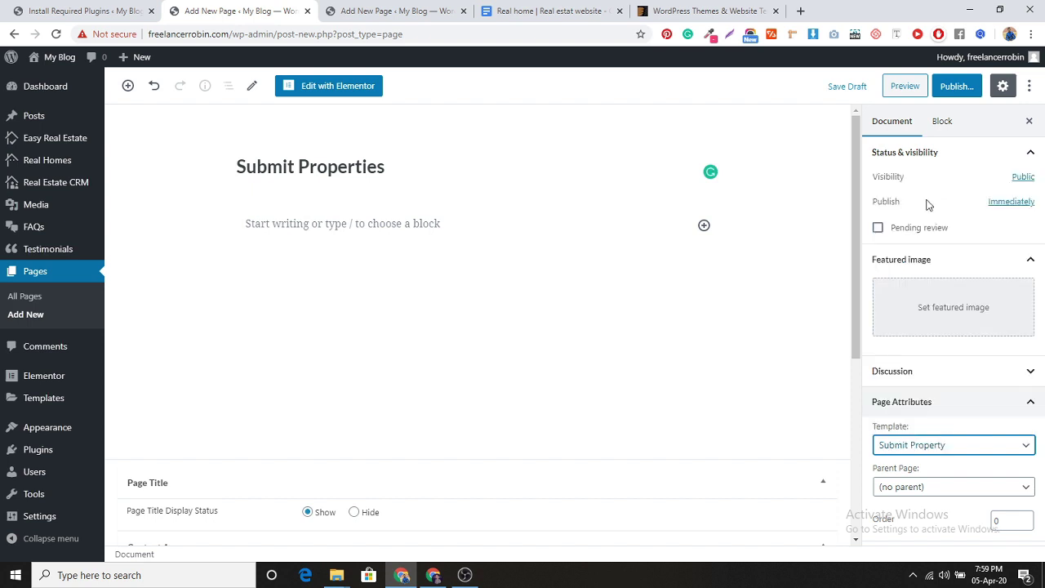
Publish the Submit Properties page and select the page name "FAQs" in the setup guide.
left_click(957, 86)
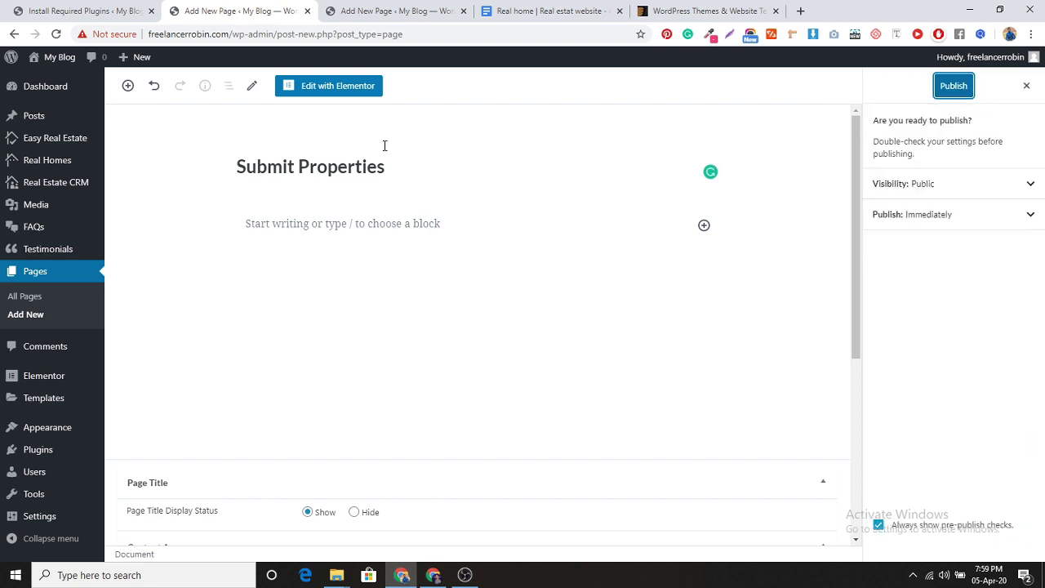
left_click(951, 87)
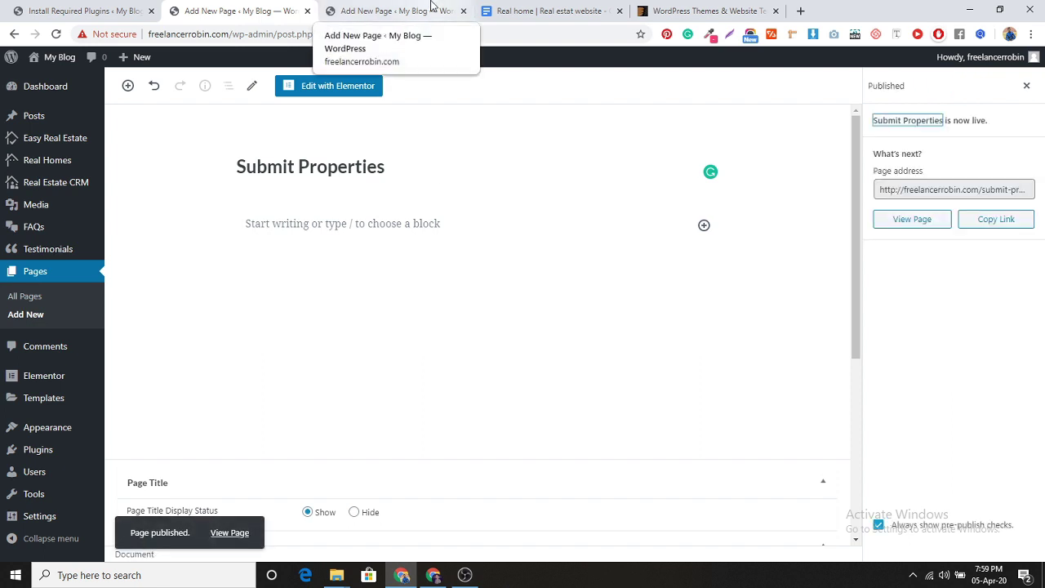
left_click(432, 8)
left_click(548, 11)
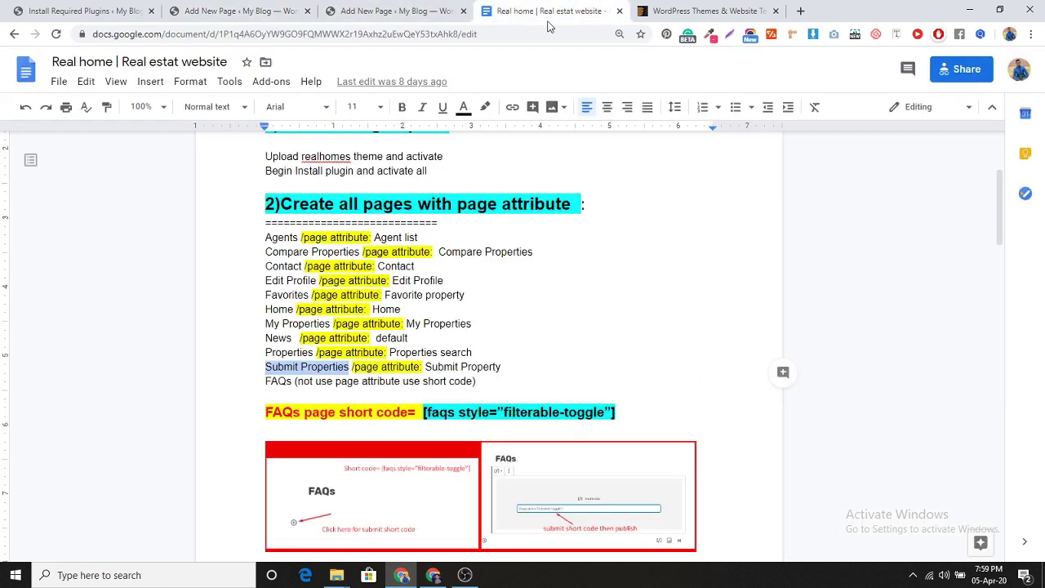
left_click_drag(296, 382, 265, 382)
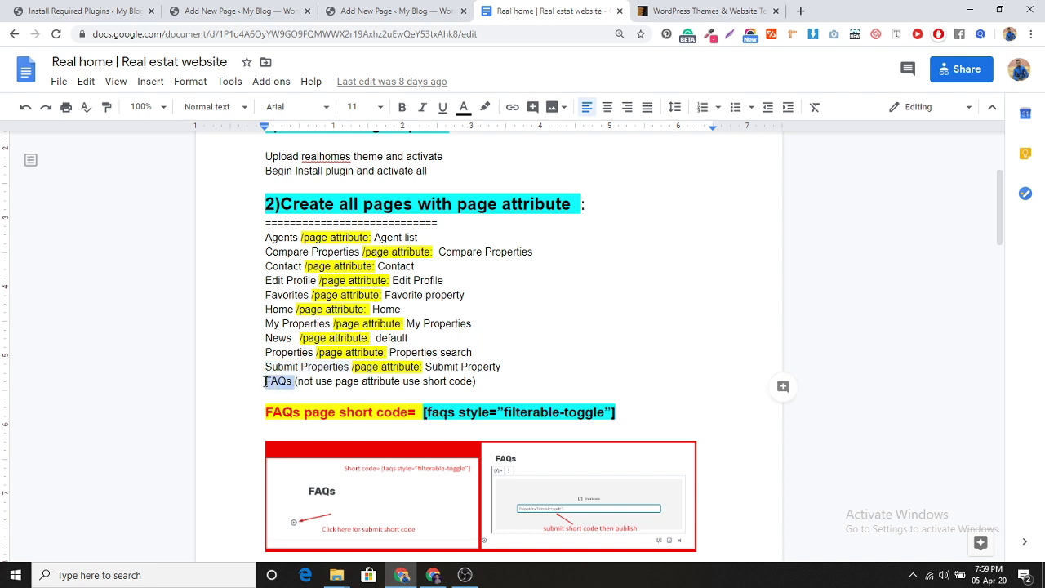
Start a new page from the published Submit Properties page's tab, titled "FAQs".
left_click(233, 10)
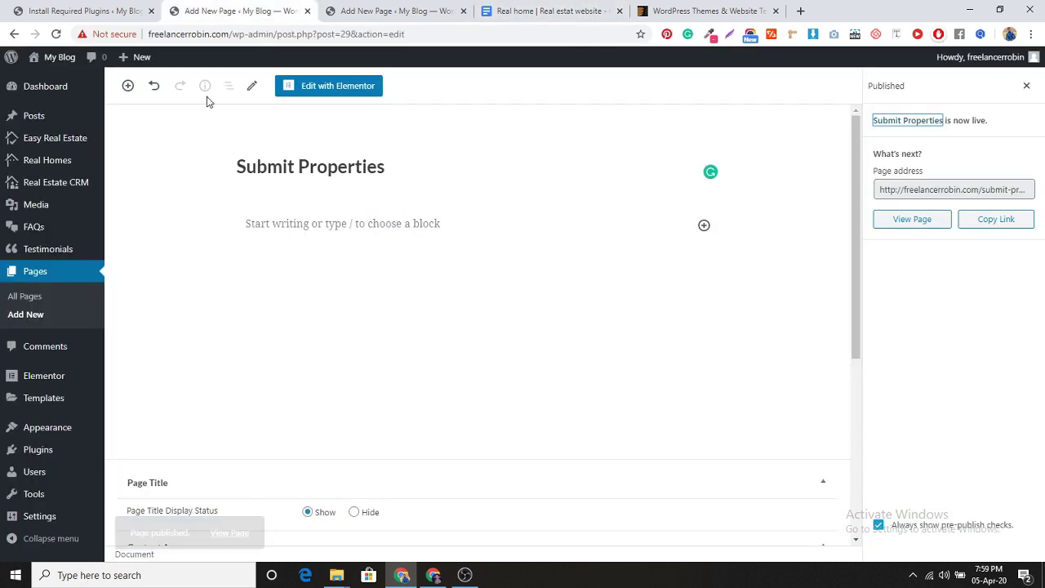
mouse_move(149, 63)
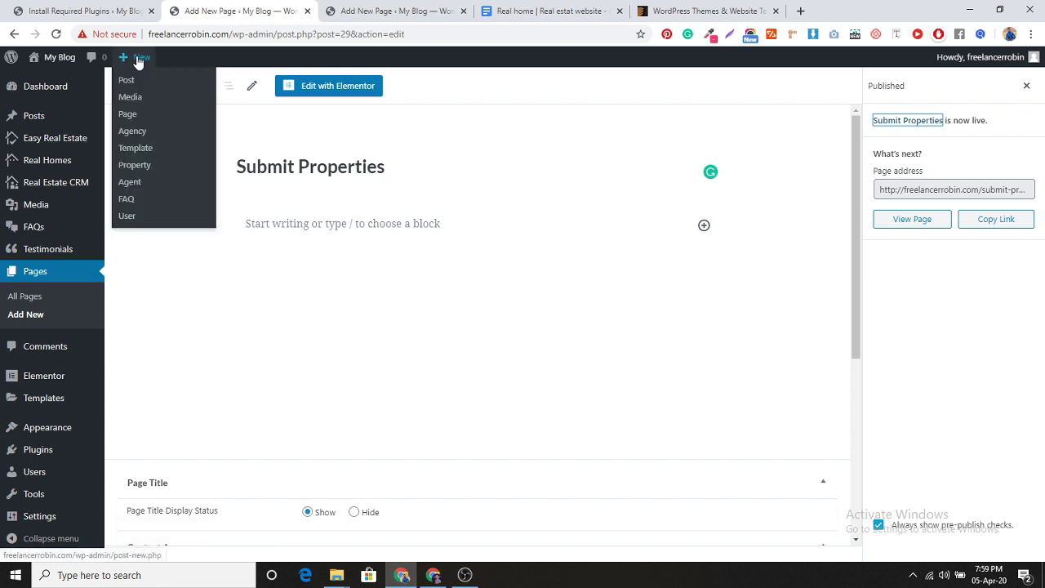
left_click(129, 115)
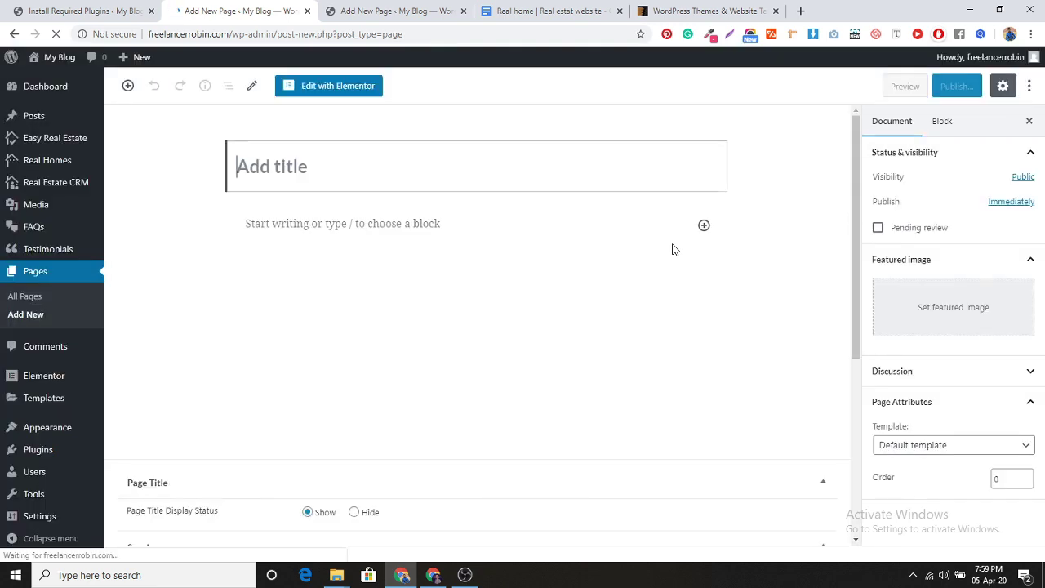
type("FAQs")
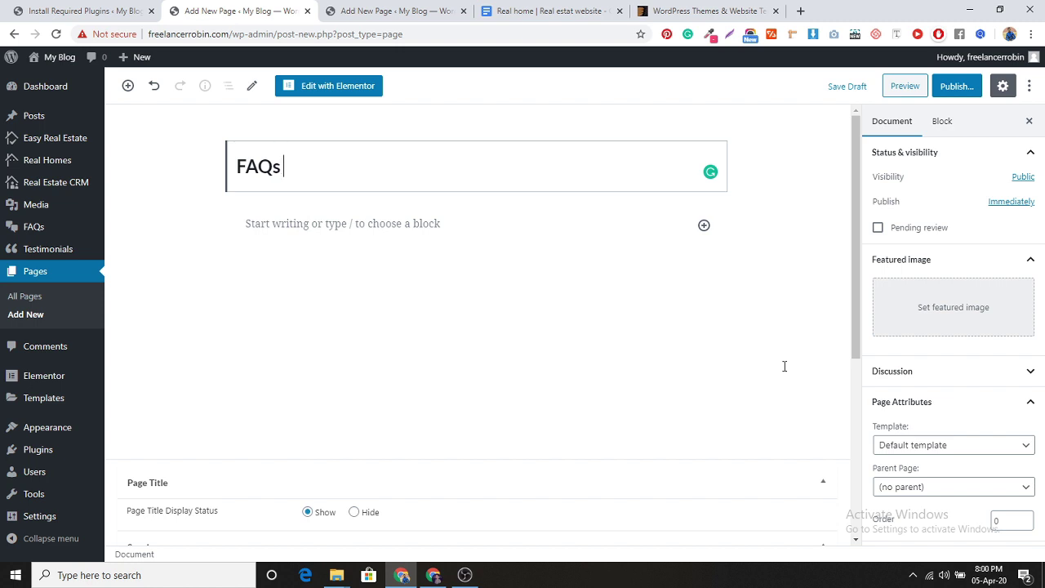
Add a Shortcode block to the FAQs page containing [faqs style="filterable-toggle"] copied from the setup guide.
left_click(704, 226)
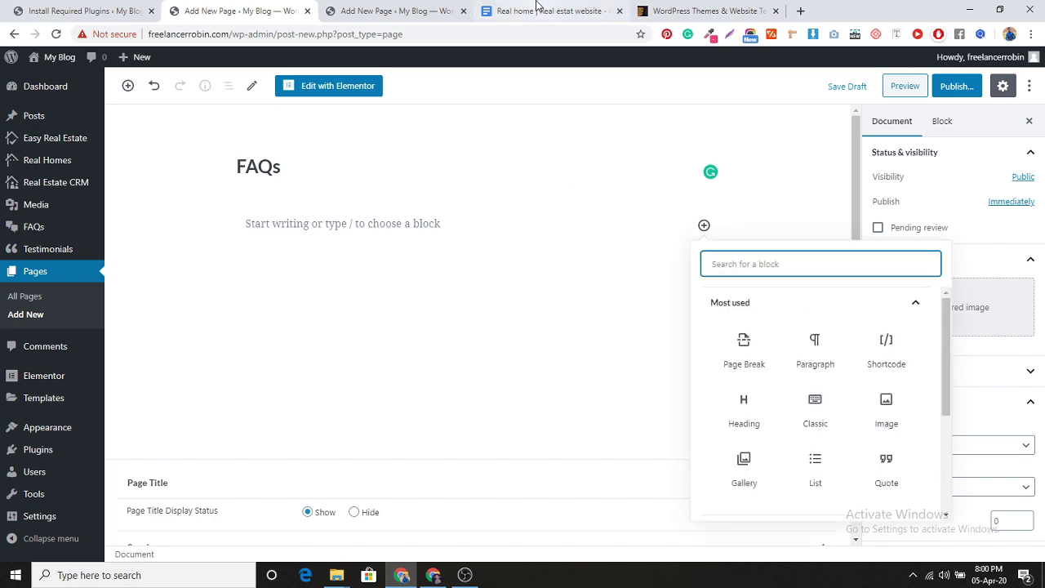
left_click(536, 10)
scroll(490, 325, "down", 1)
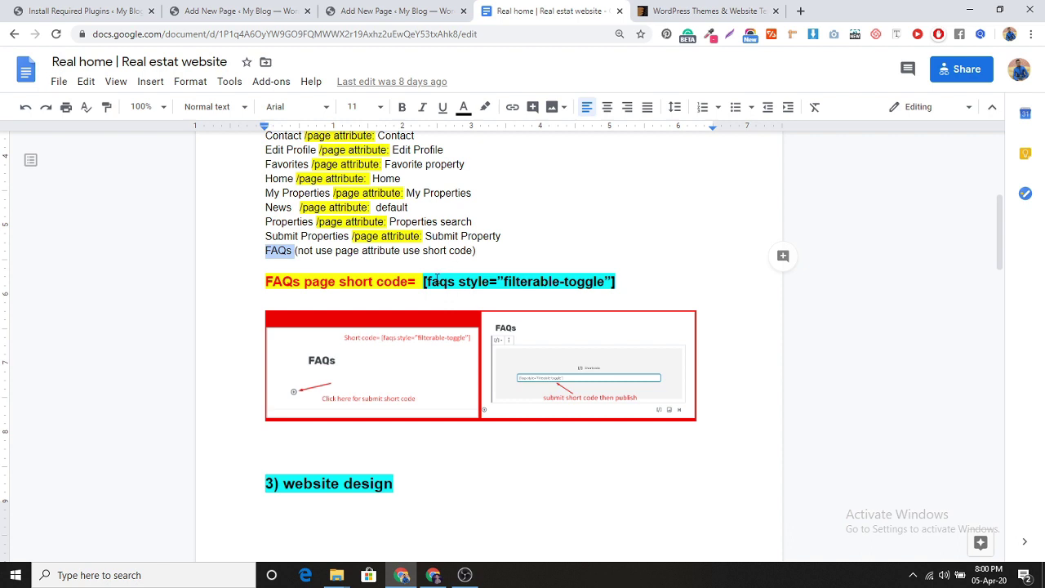
left_click_drag(423, 281, 641, 287)
key("ctrl+c")
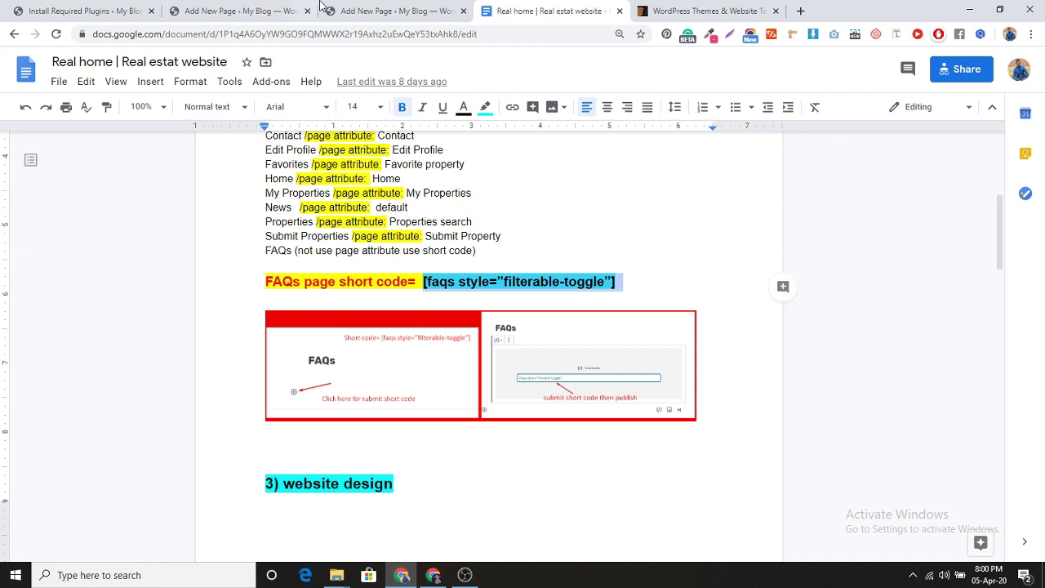
left_click(228, 10)
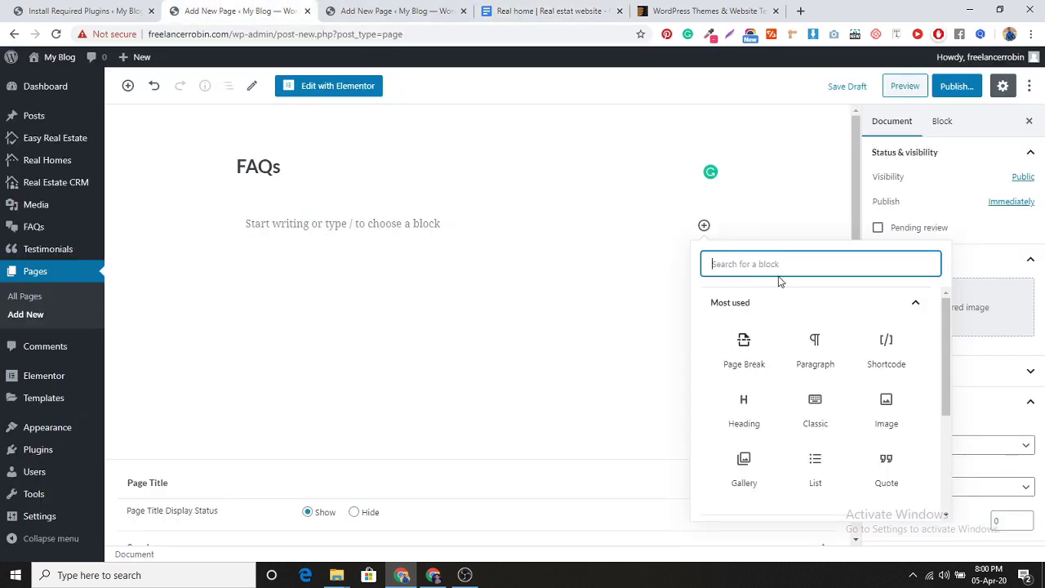
left_click(887, 343)
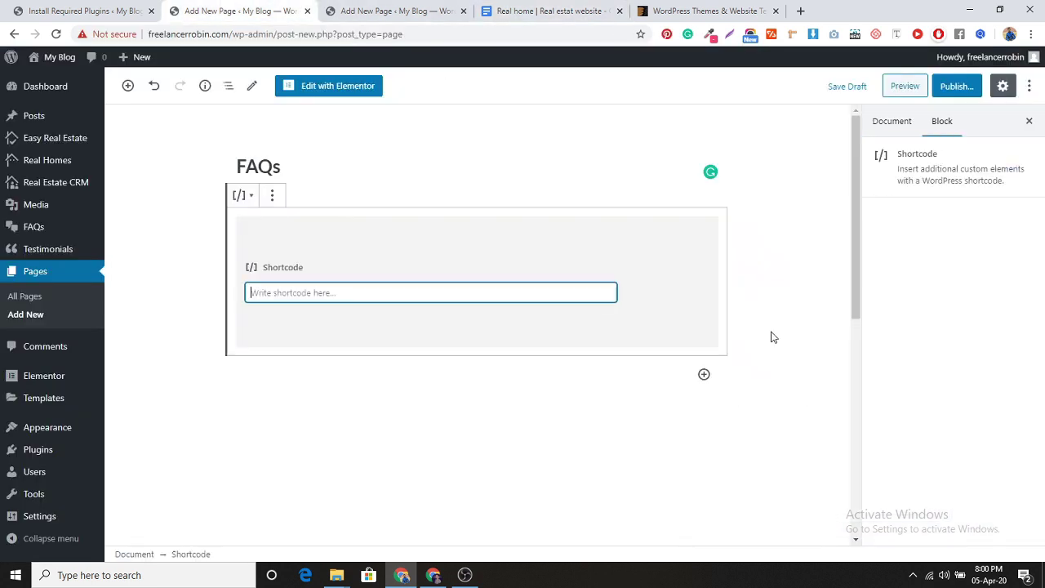
key("ctrl+v")
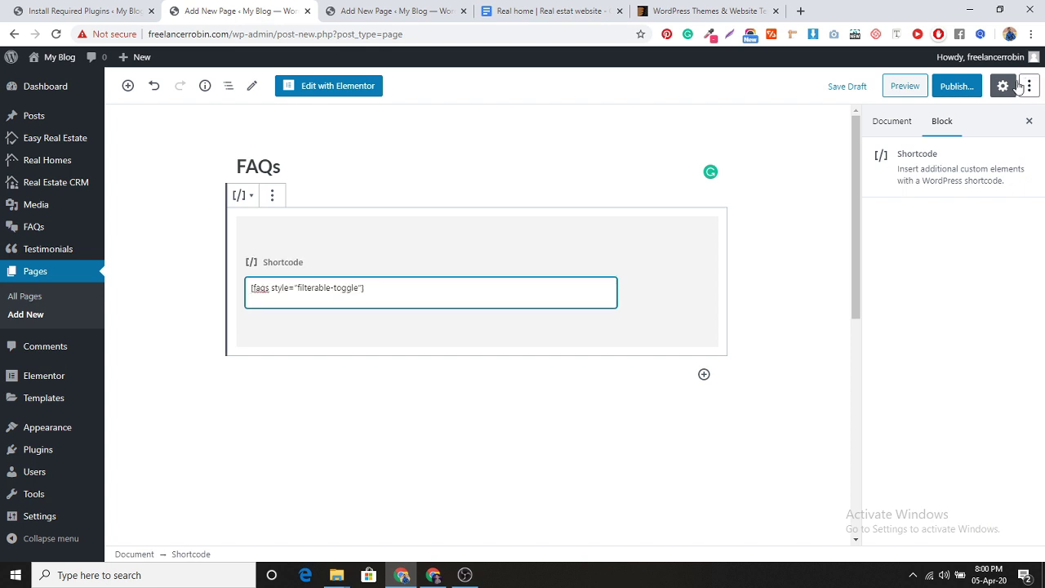
Publish the FAQs page and read the website design instructions in the setup guide.
left_click(956, 87)
left_click(954, 86)
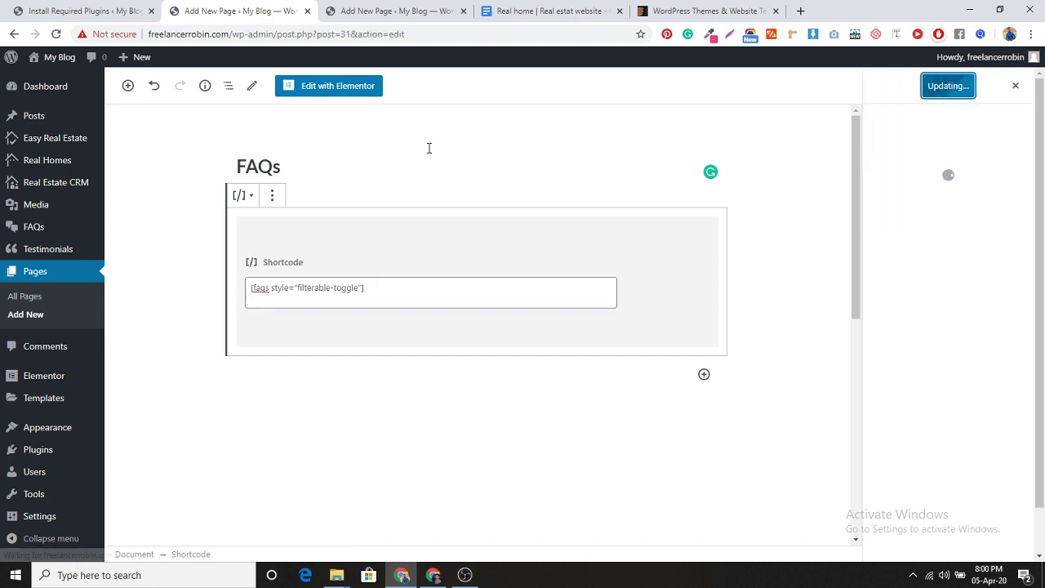
left_click(523, 11)
scroll(358, 286, "down", 3)
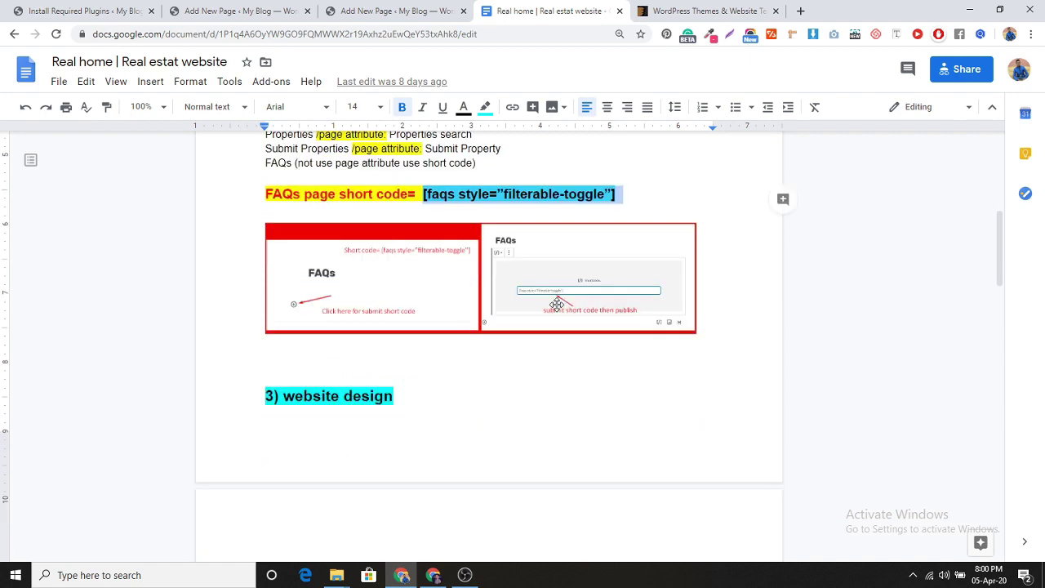
scroll(399, 335, "down", 3)
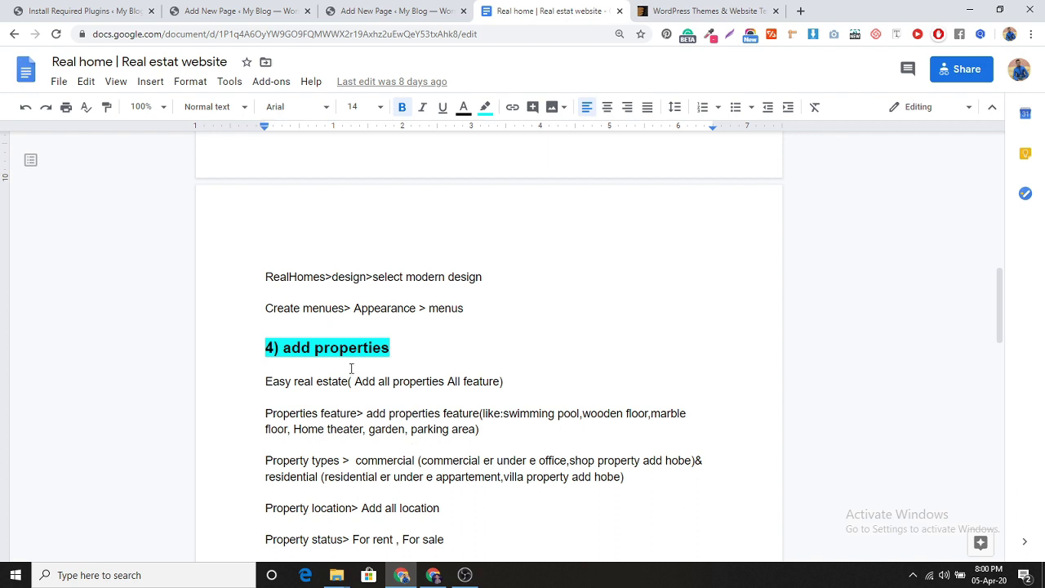
Open the live site in a new tab from the FAQs editor and close the Home page's editor tab.
left_click(236, 10)
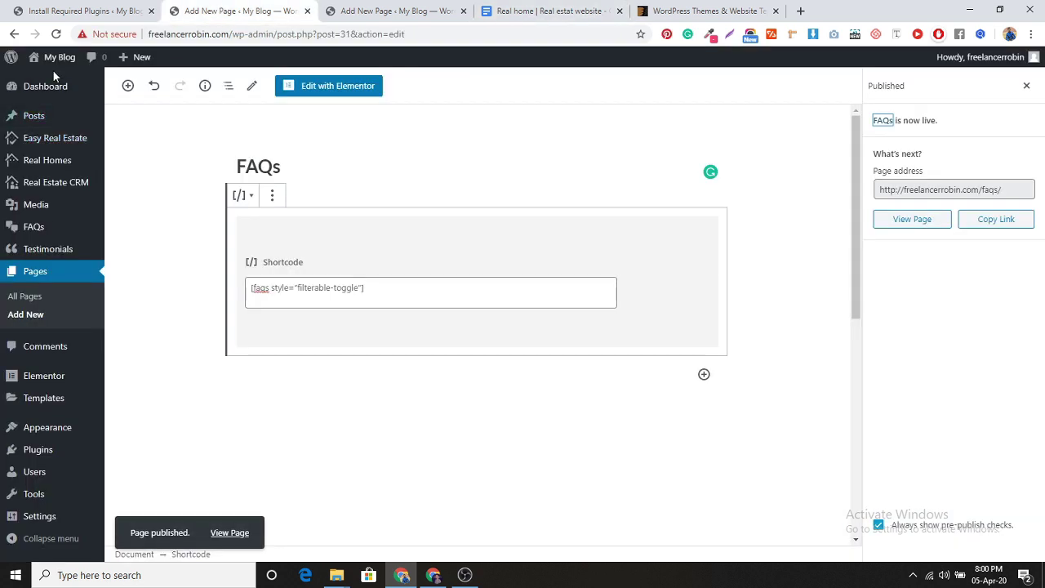
mouse_move(53, 57)
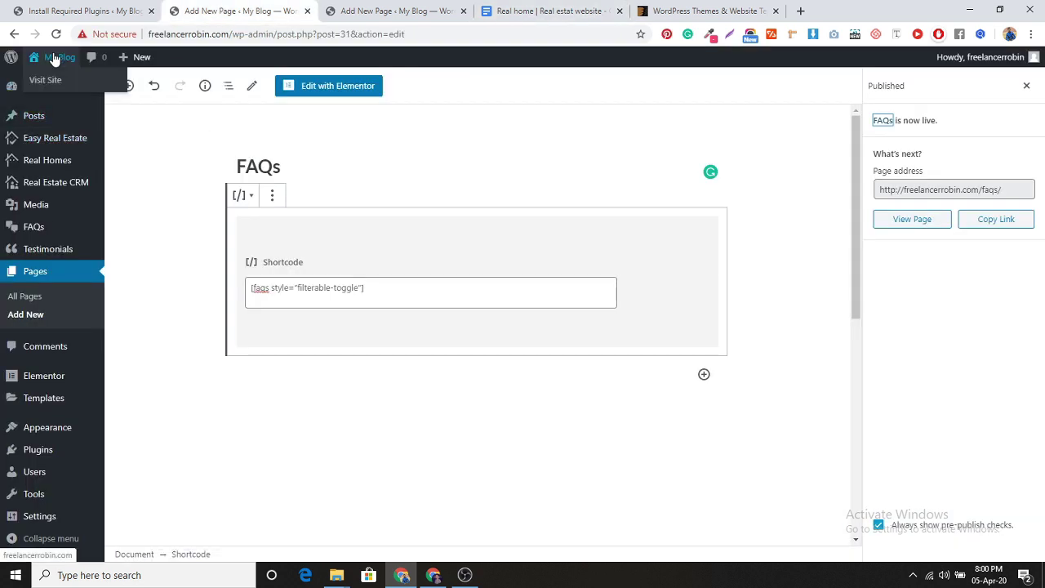
middle_click(53, 82)
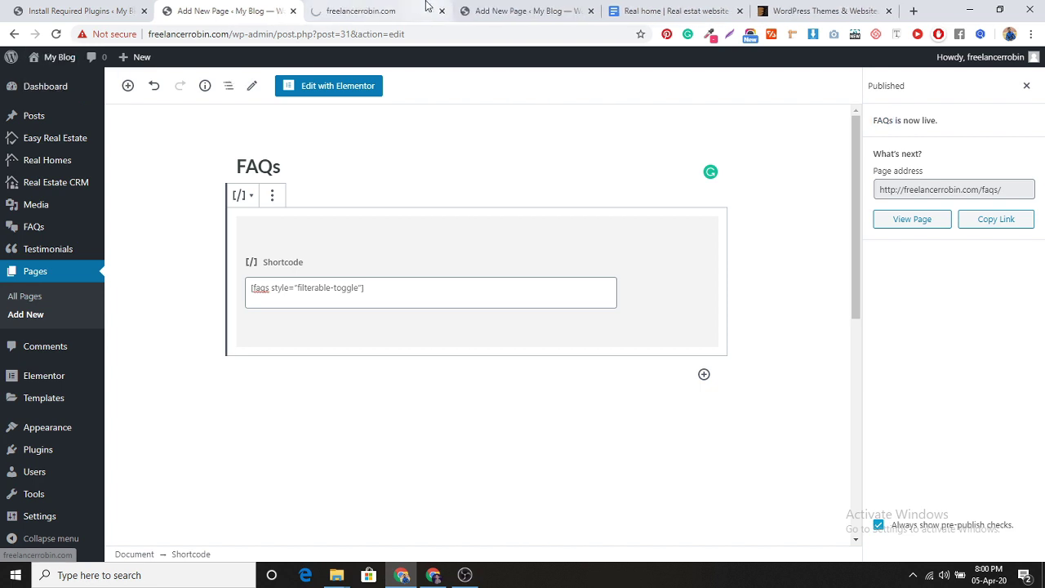
left_click(422, 8)
left_click(560, 11)
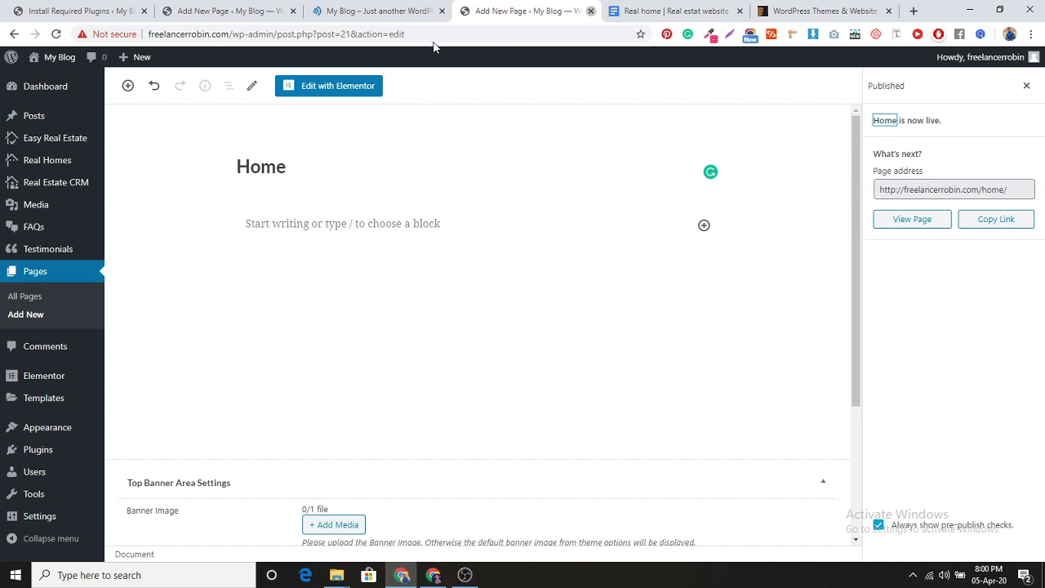
left_click(588, 11)
left_click(364, 10)
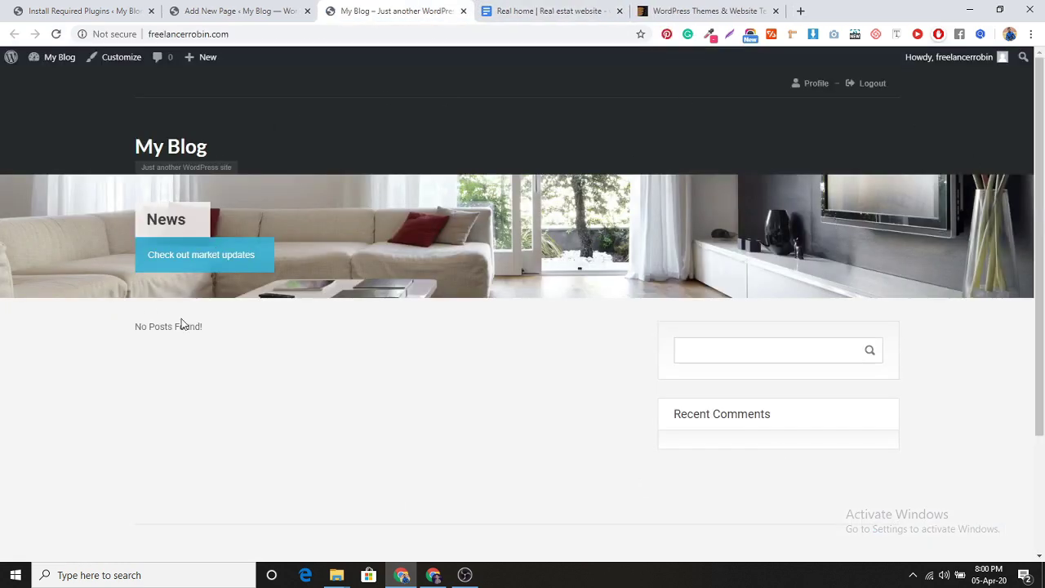
Choose the Modern design variation in the Real Homes design settings and save the changes.
left_click(245, 11)
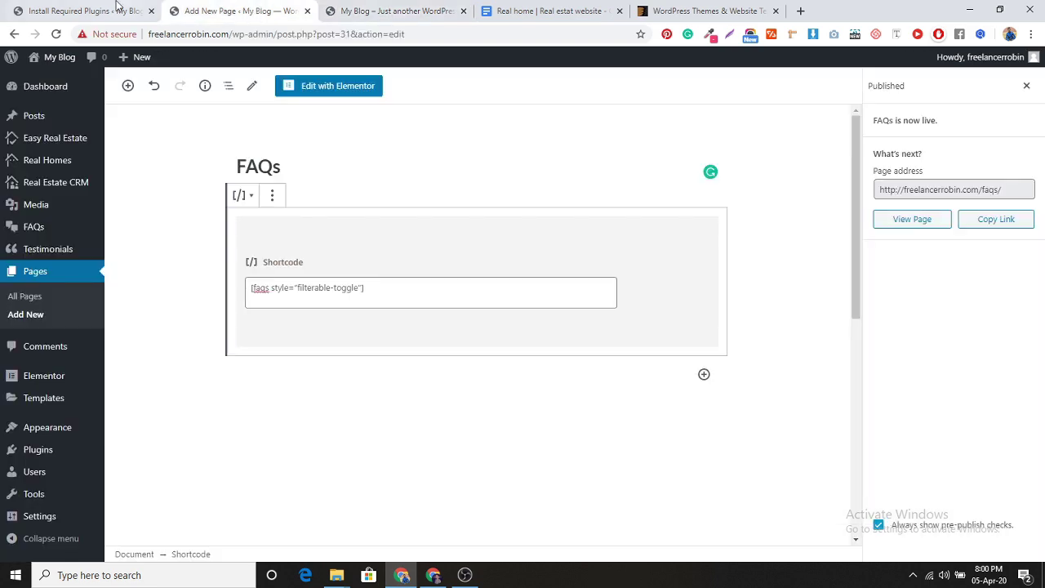
left_click(86, 11)
mouse_move(41, 141)
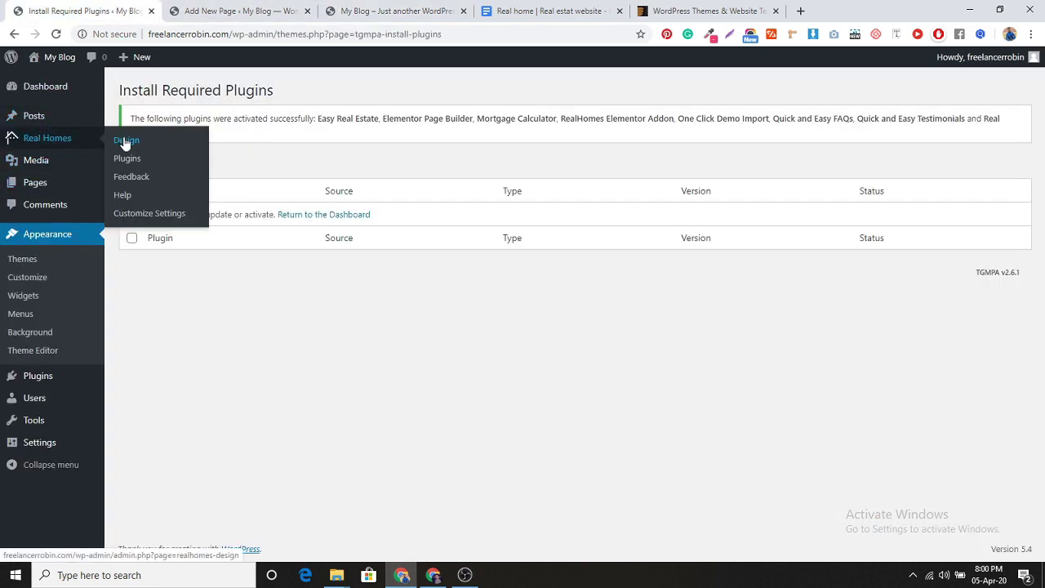
left_click(155, 164)
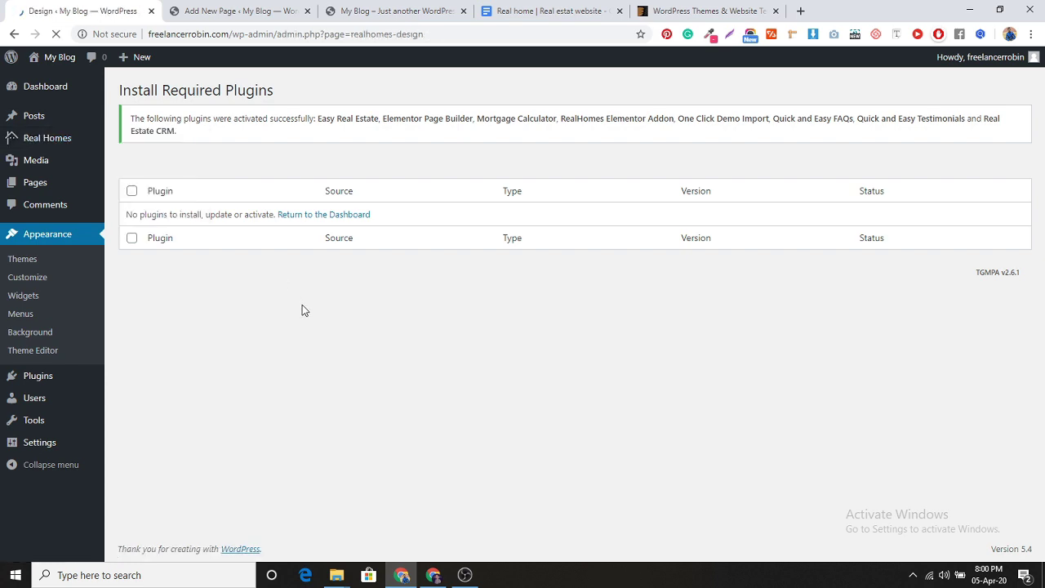
scroll(670, 397, "down", 2)
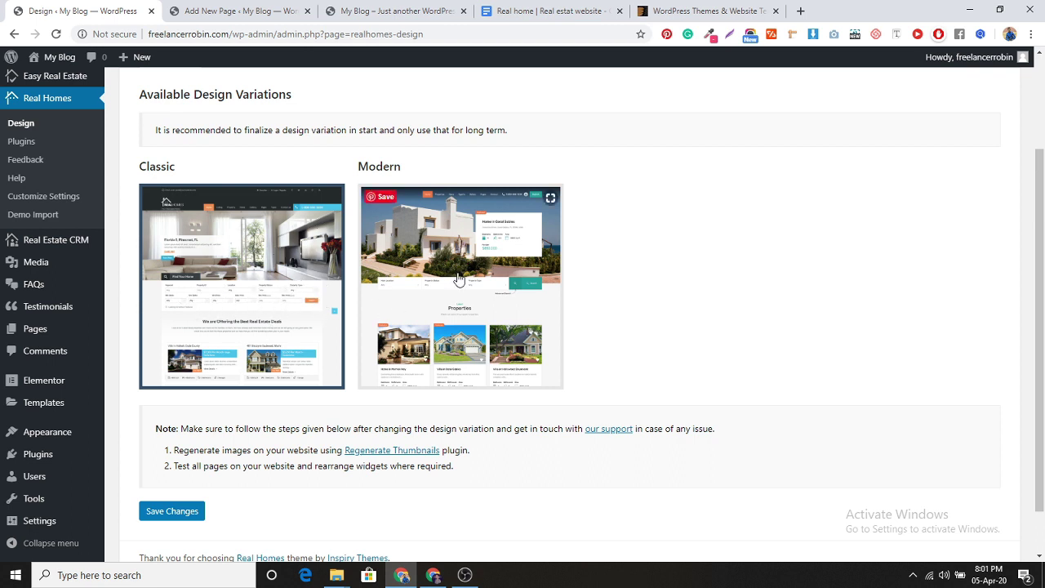
left_click(406, 306)
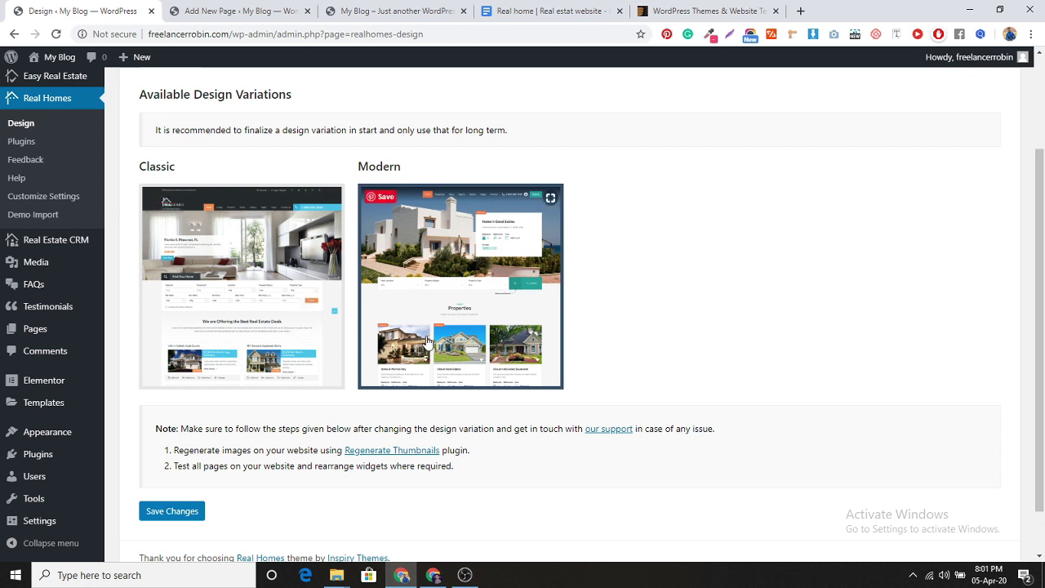
scroll(416, 343, "down", 2)
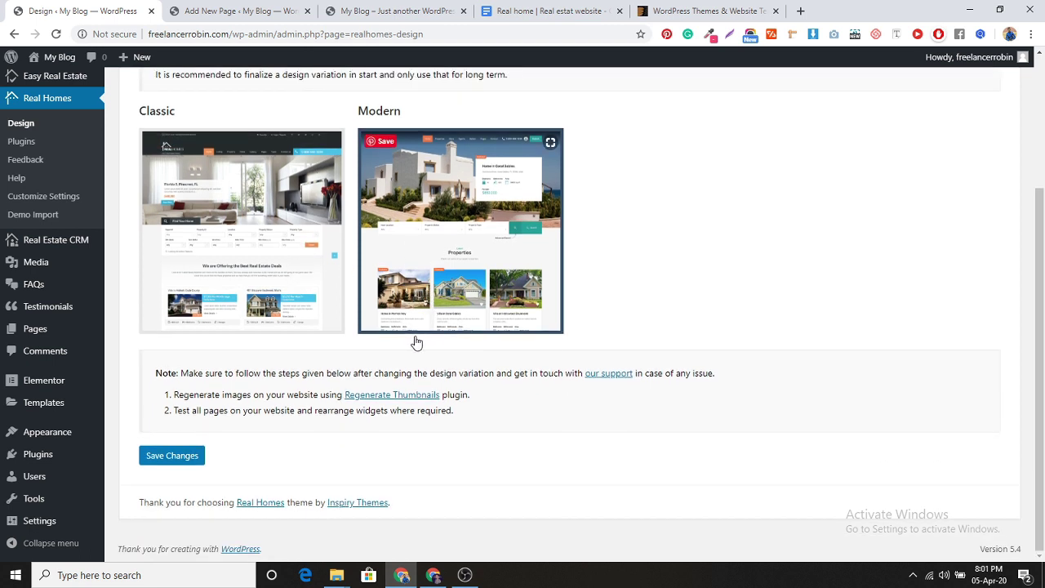
left_click(181, 456)
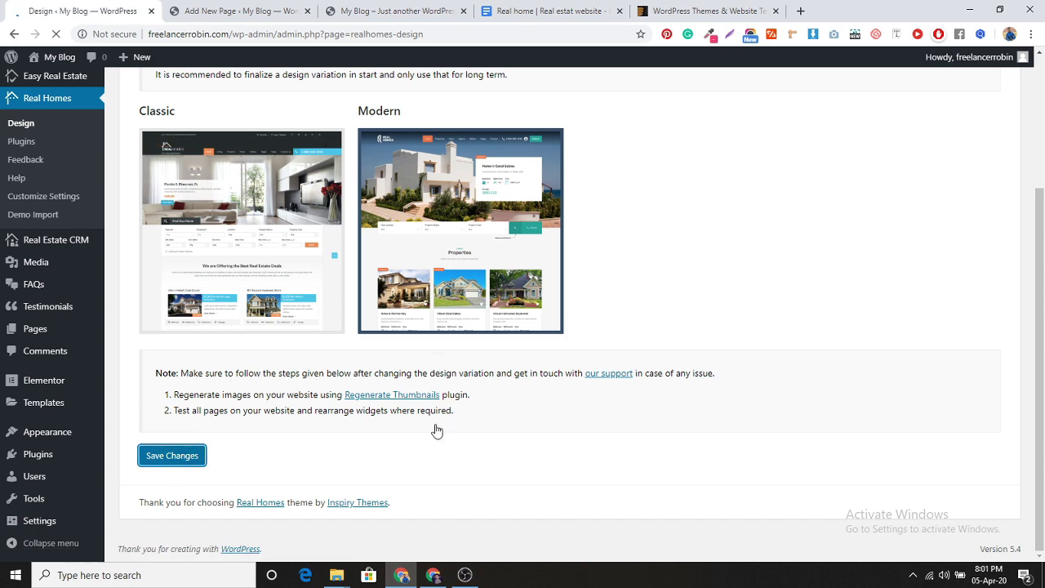
View the live site's design and close the FAQs page's editor tab.
left_click(409, 8)
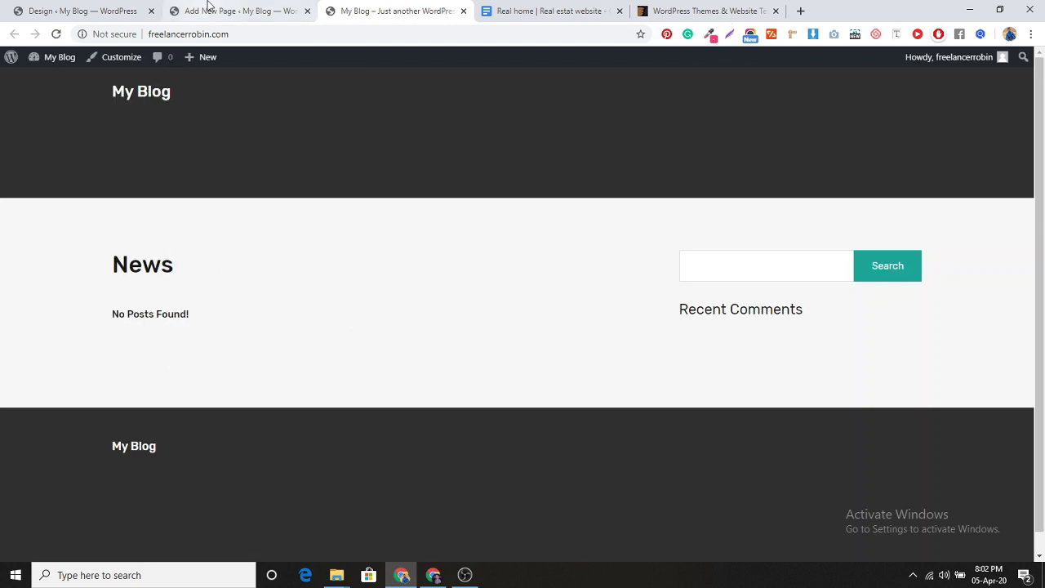
left_click(209, 7)
left_click(141, 10)
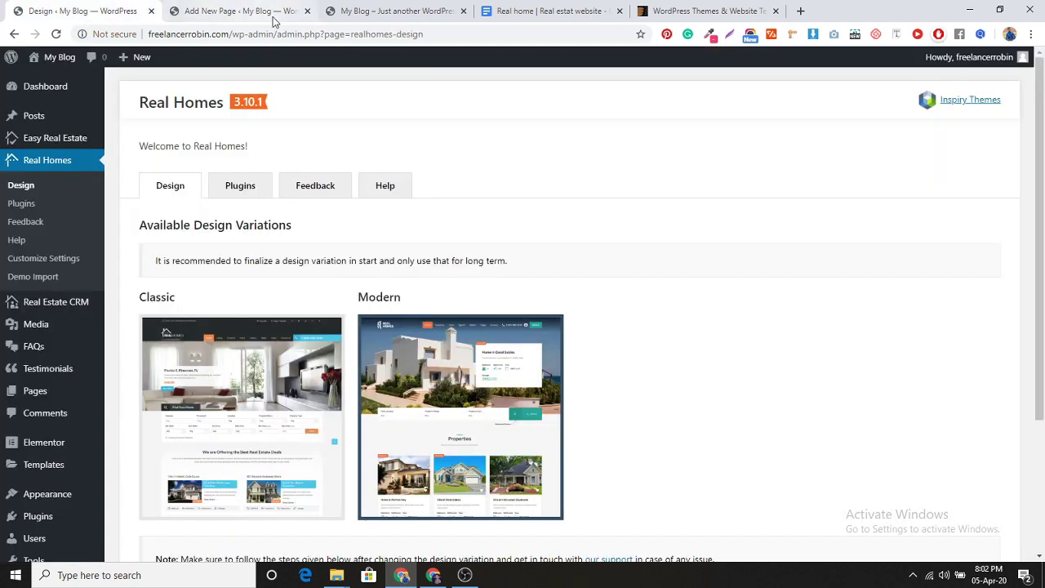
left_click(307, 11)
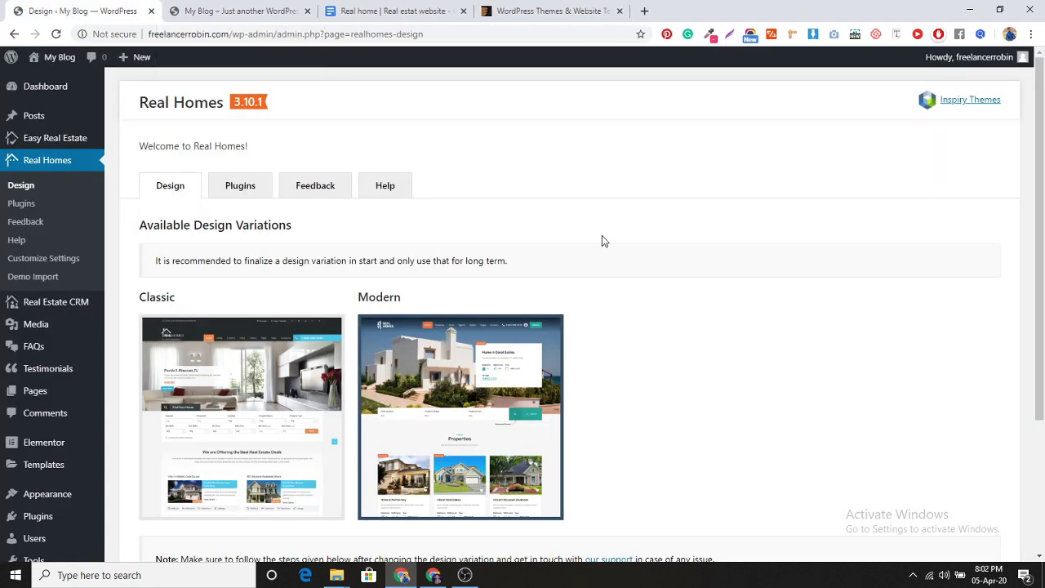
left_click(251, 10)
Create a navigation menu named "main menu" in the WordPress menu settings.
left_click(66, 10)
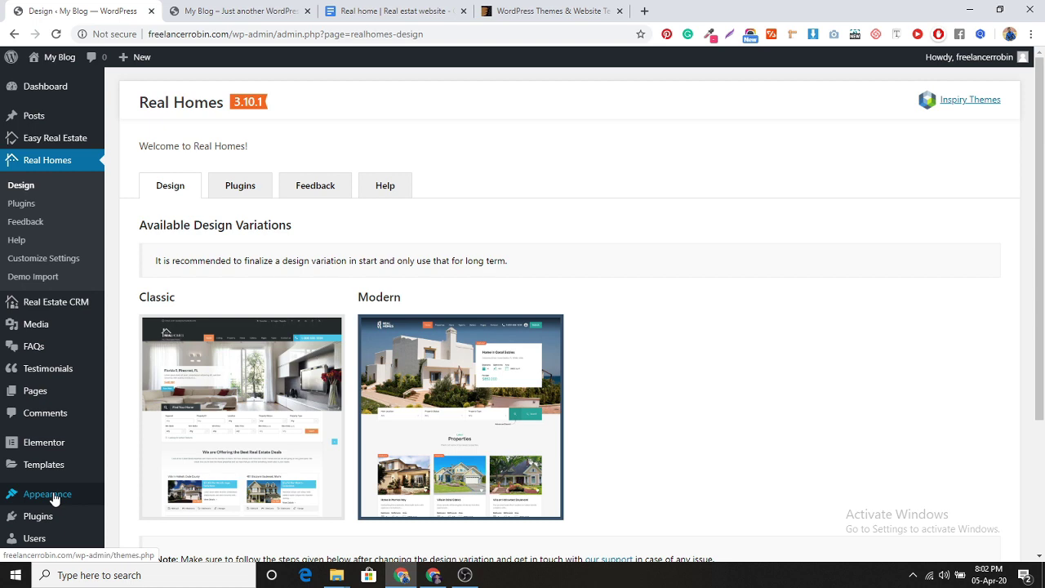
scroll(54, 498, "down", 2)
mouse_move(47, 433)
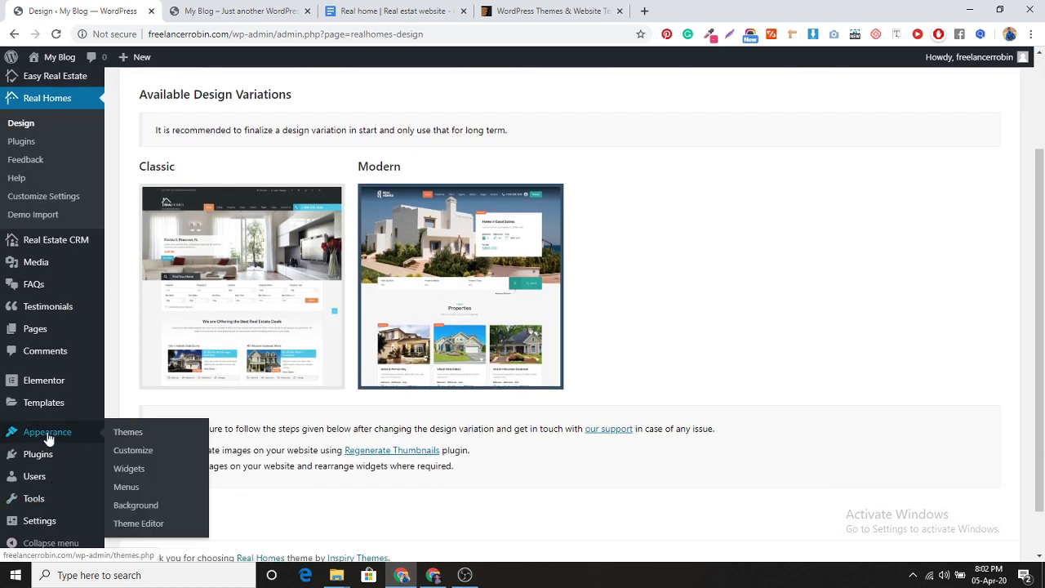
left_click(126, 488)
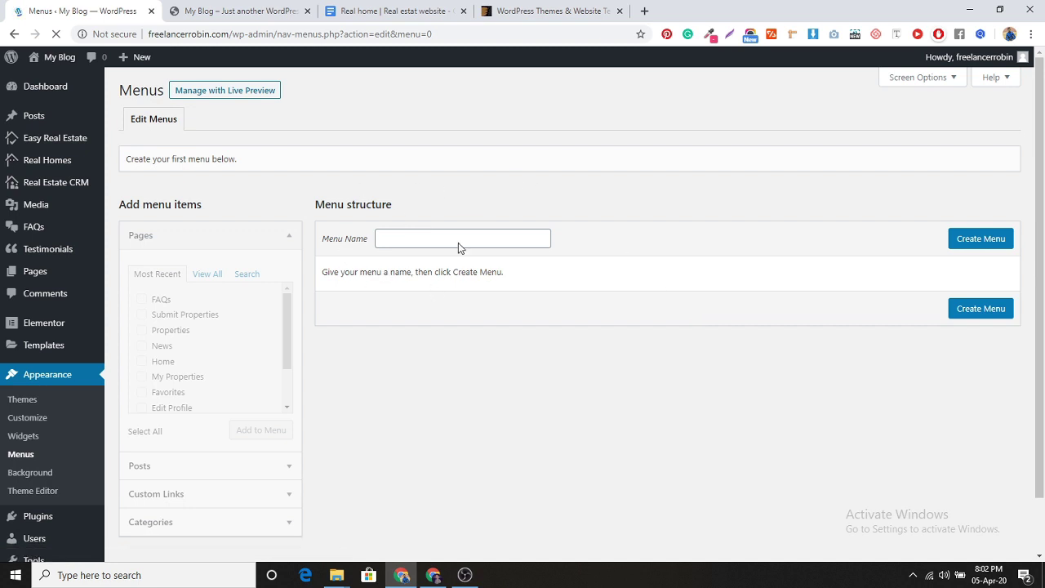
left_click(413, 236)
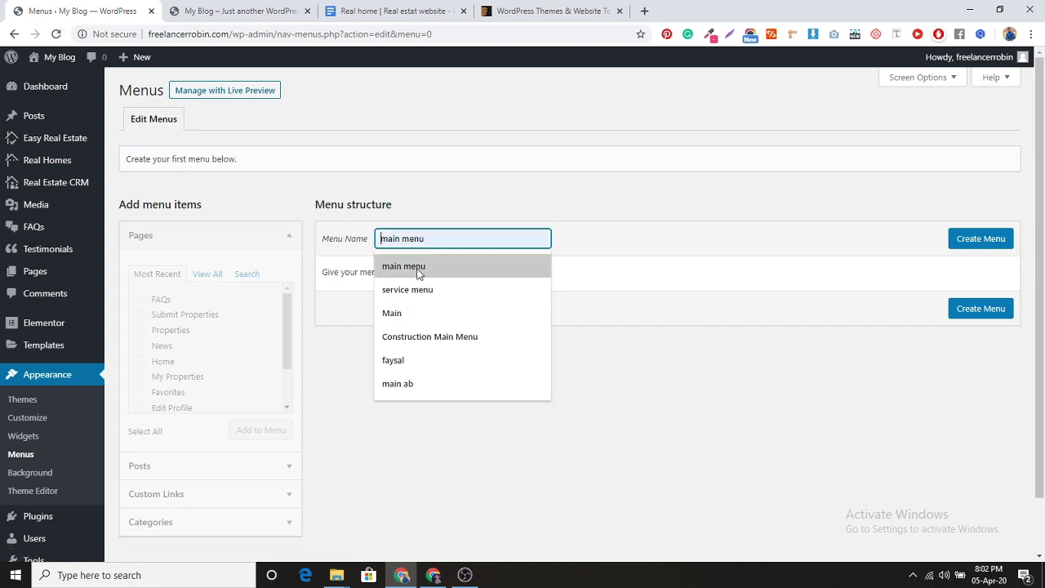
left_click(417, 268)
left_click(976, 240)
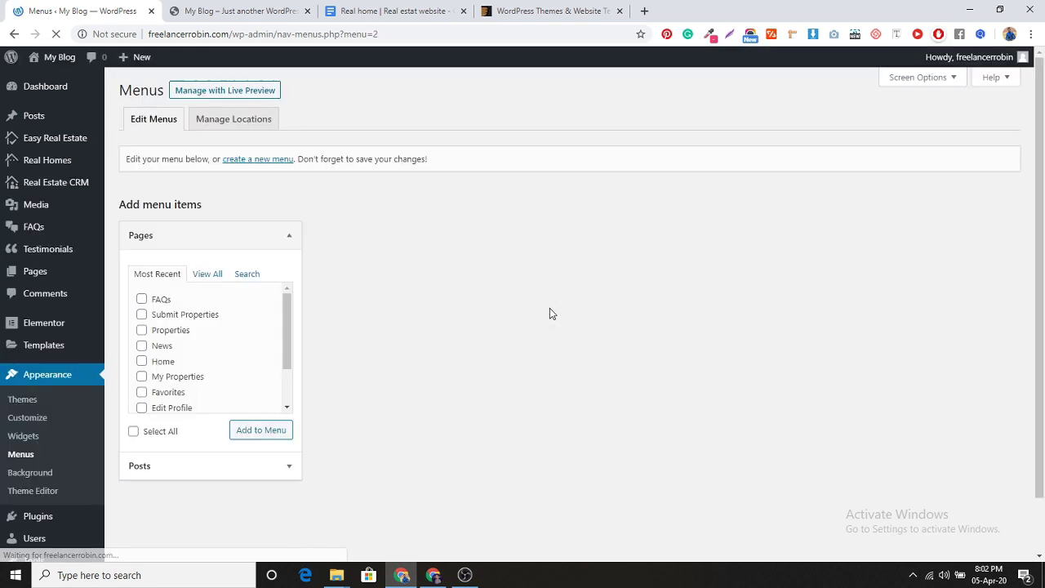
Add the Submit Properties, Properties, News, Home, Favorites, Contact and Agents pages to the main menu.
left_click(141, 315)
left_click(141, 331)
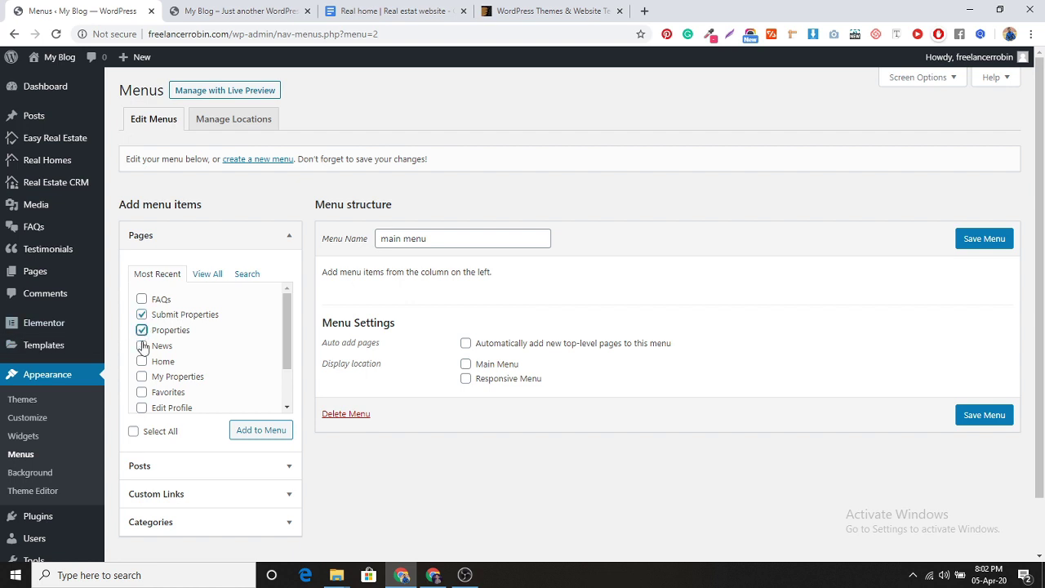
left_click(142, 346)
left_click(142, 361)
left_click(141, 392)
scroll(287, 341, "down", 2)
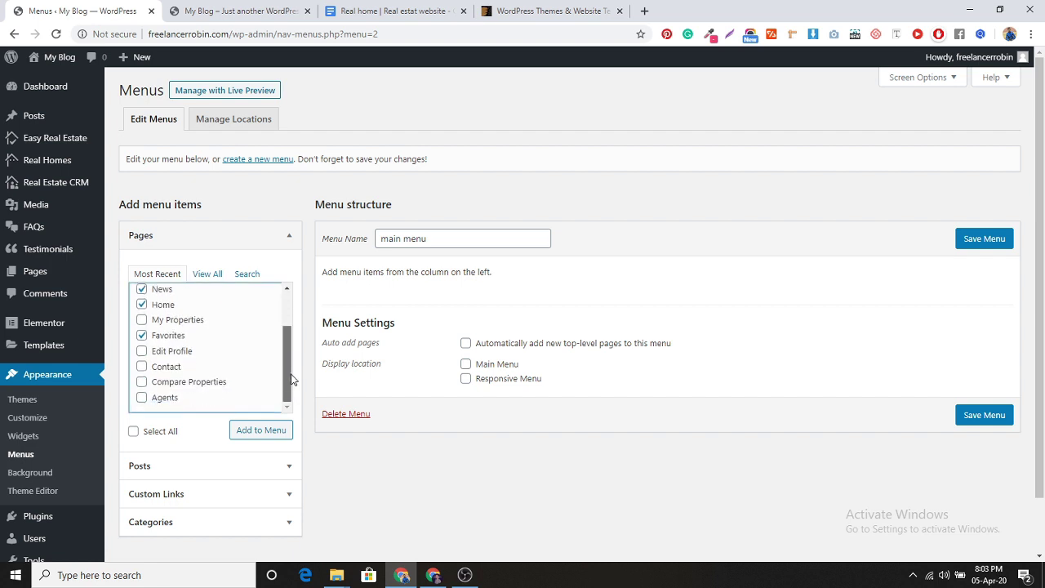
left_click(141, 367)
left_click(142, 397)
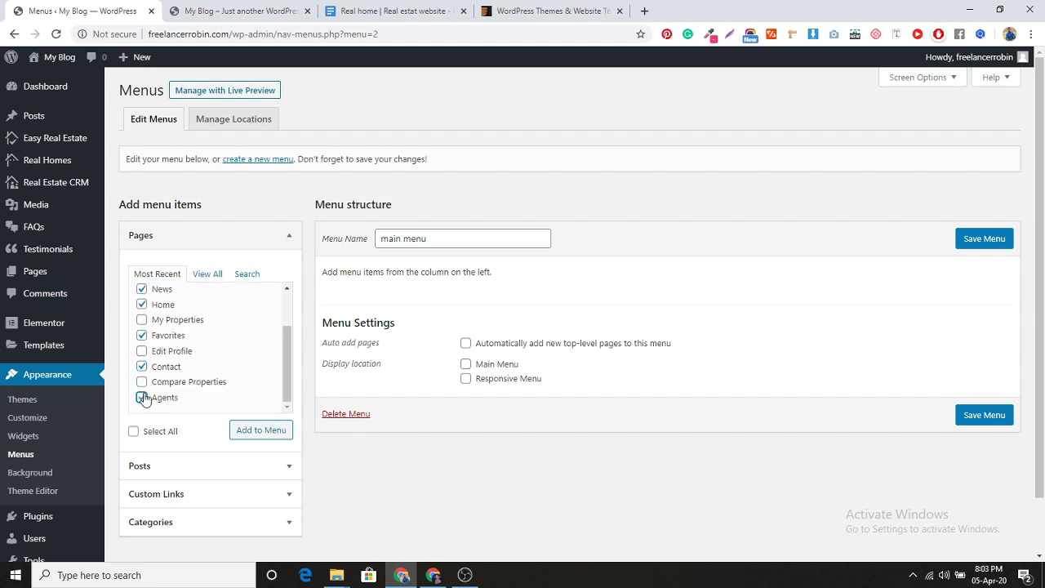
left_click(250, 437)
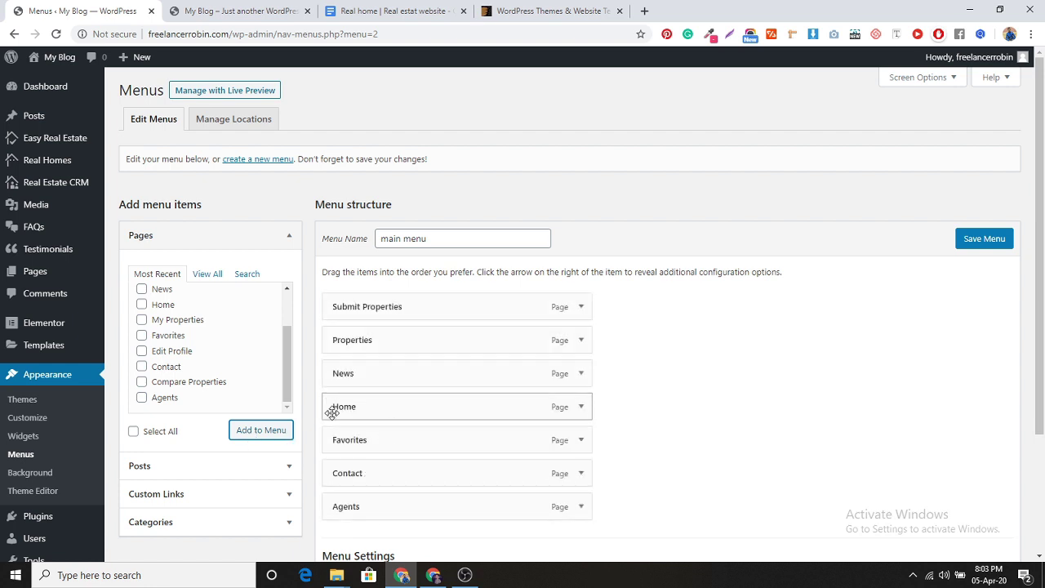
Reorder the menu items as Home, Agents, Properties, Favorites, Submit Properties, News, Contact.
left_click_drag(357, 395, 359, 302)
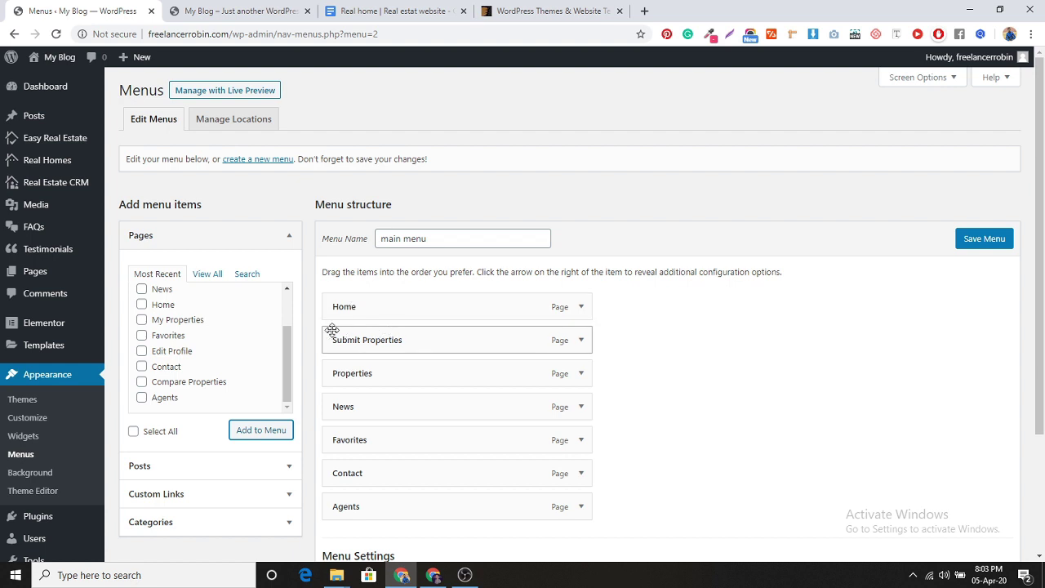
left_click_drag(364, 373, 362, 341)
left_click_drag(360, 503, 364, 340)
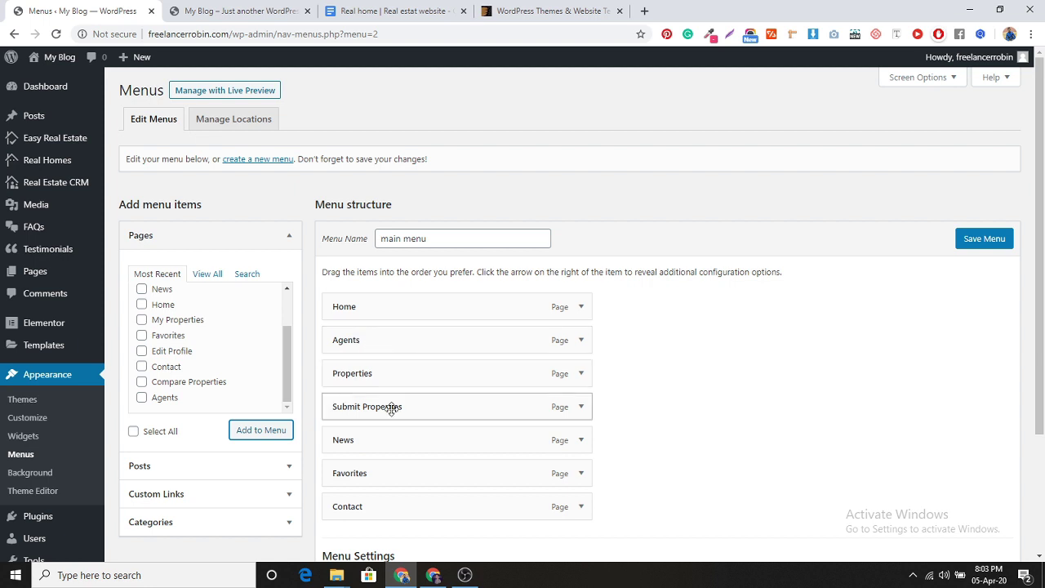
left_click_drag(346, 474, 355, 403)
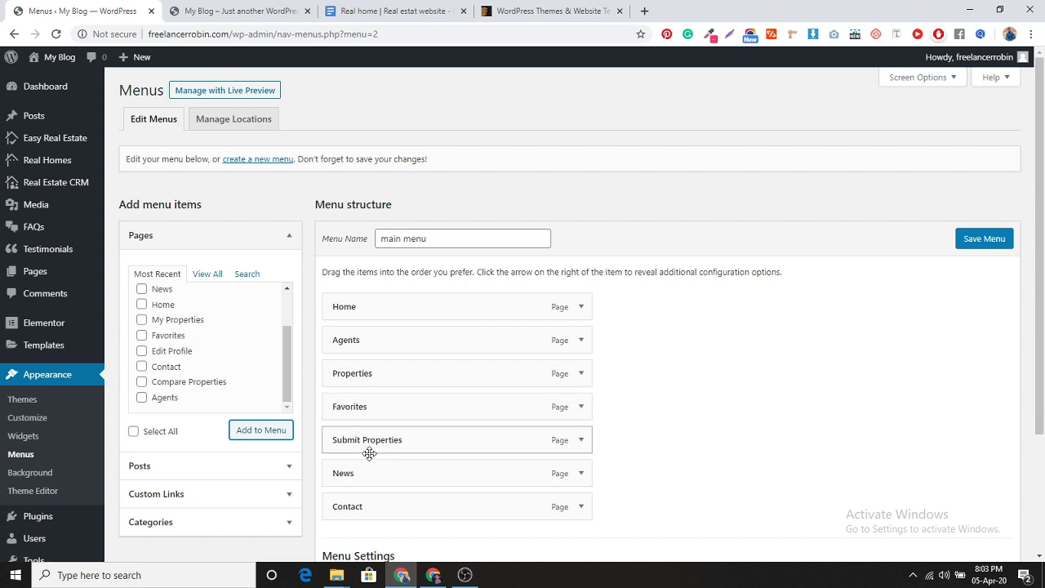
Assign the menu to the Main Menu display location and save it.
scroll(626, 397, "down", 3)
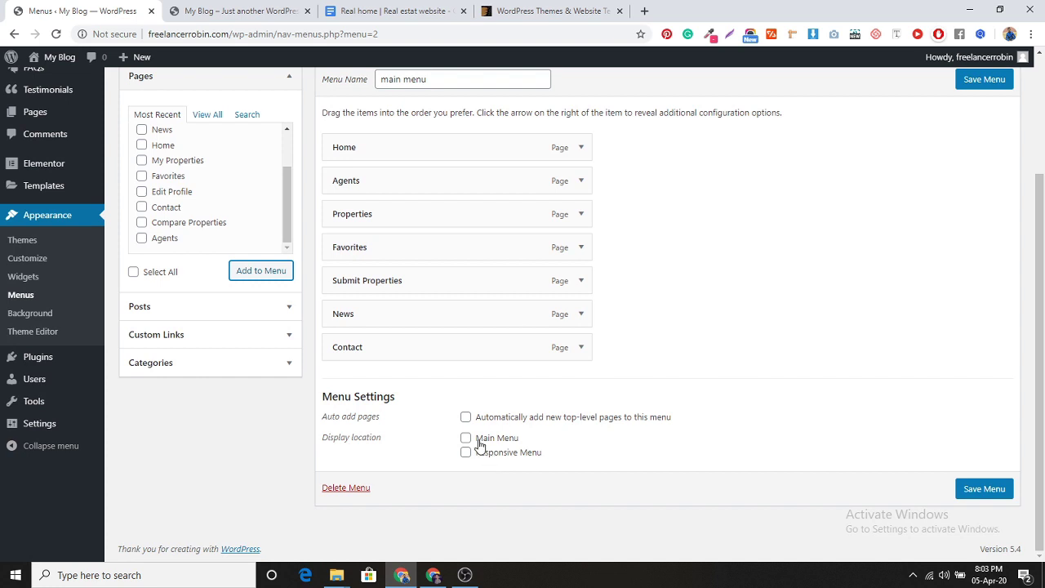
left_click(477, 438)
left_click(984, 488)
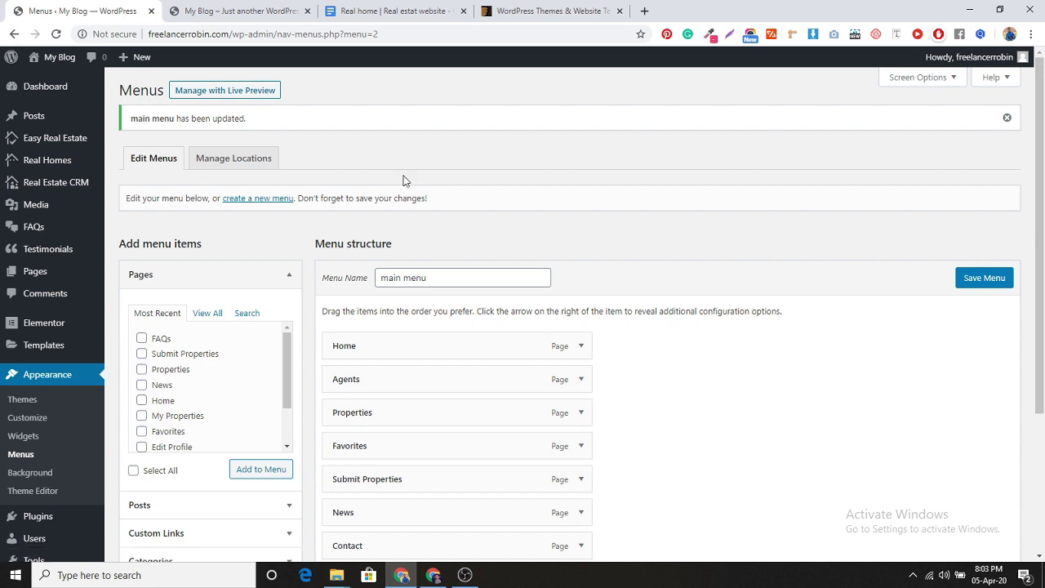
Check the add properties section of the setup guide and open Easy Real Estate's Property Features page in the WordPress admin.
left_click(384, 11)
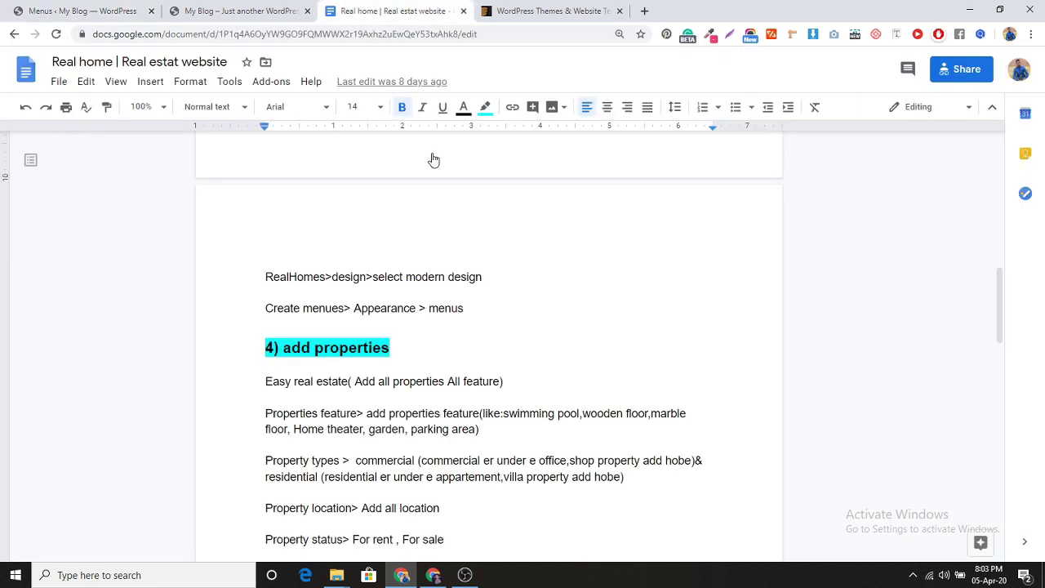
scroll(466, 308, "down", 2)
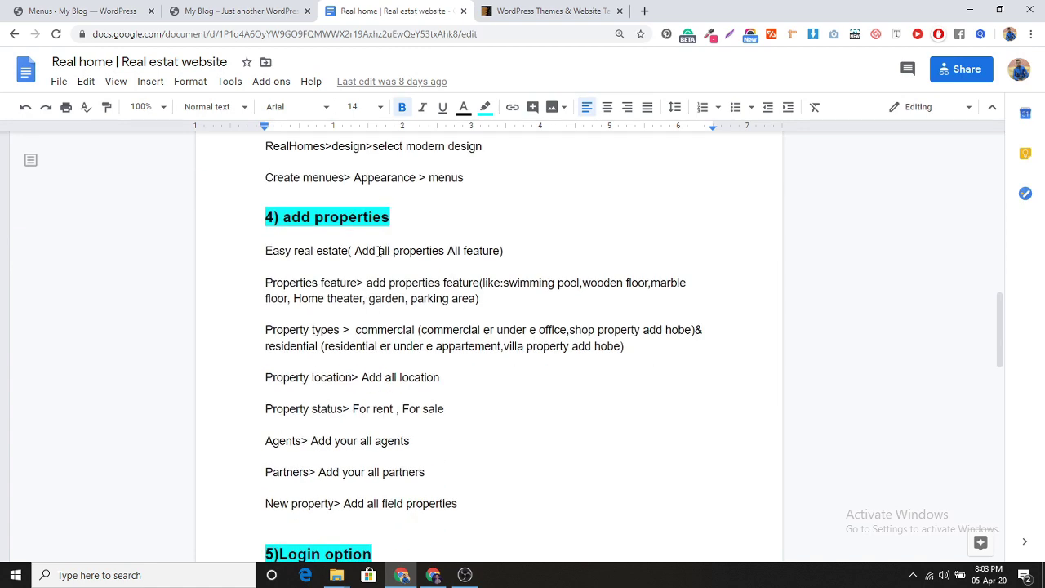
scroll(379, 252, "up", 2)
left_click(221, 10)
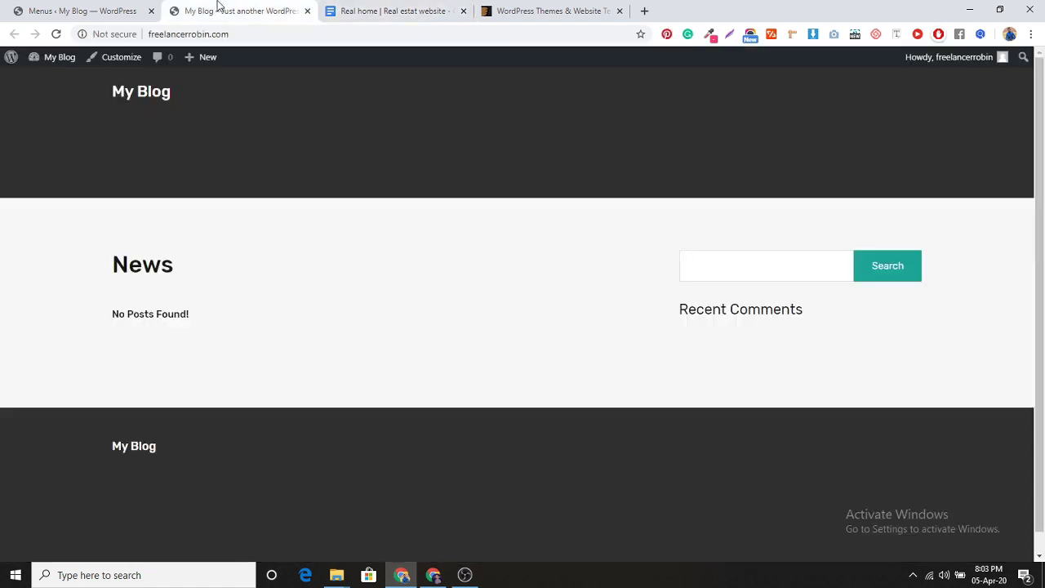
left_click(81, 11)
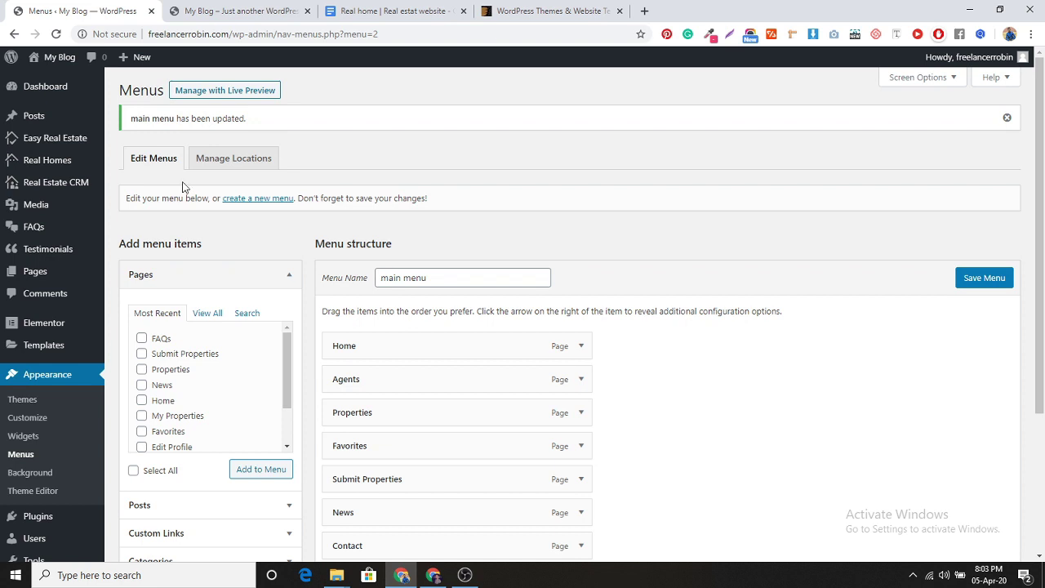
mouse_move(70, 141)
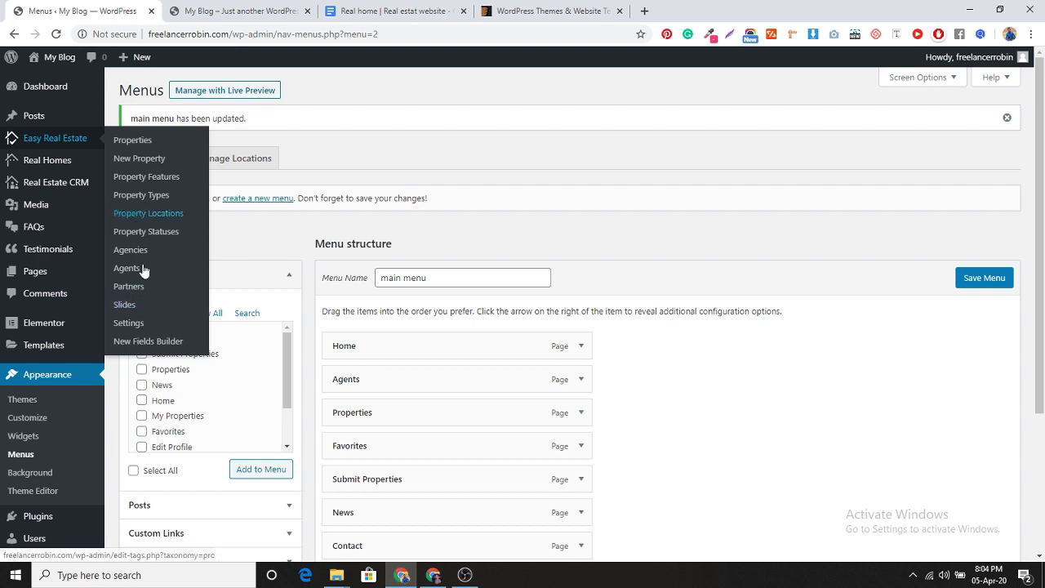
left_click(150, 175)
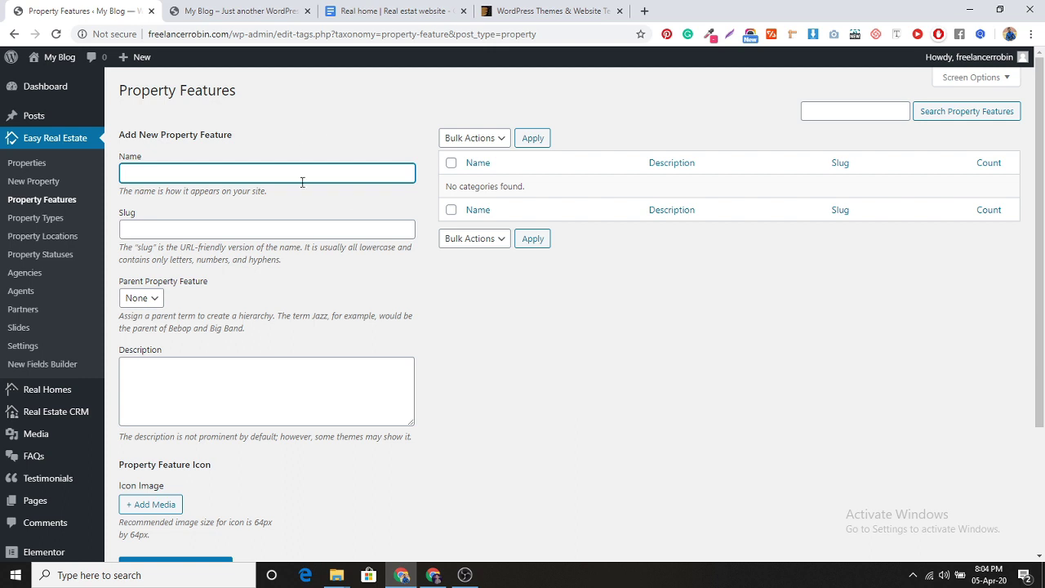
Add "swimming pool" from the setup guide as a new property feature and close the live site's browser tab.
left_click(396, 11)
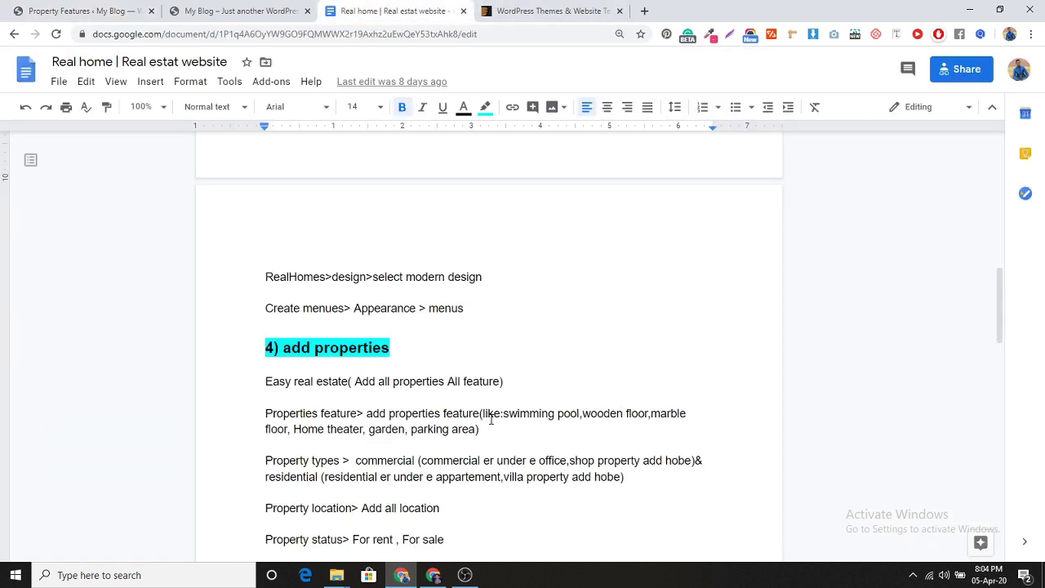
left_click_drag(503, 417, 580, 422)
key("ctrl+c")
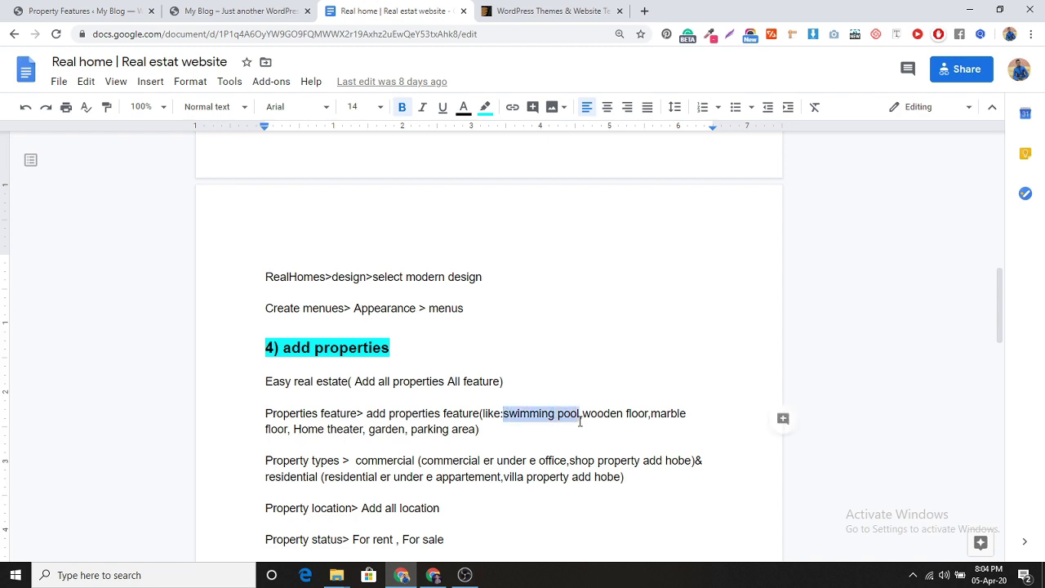
left_click(269, 10)
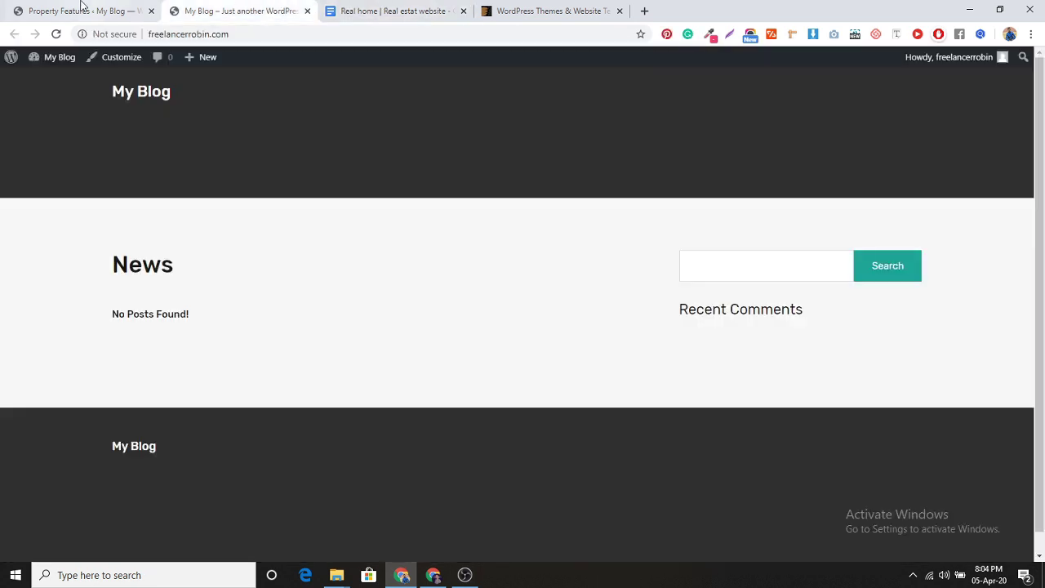
left_click(82, 10)
left_click(307, 10)
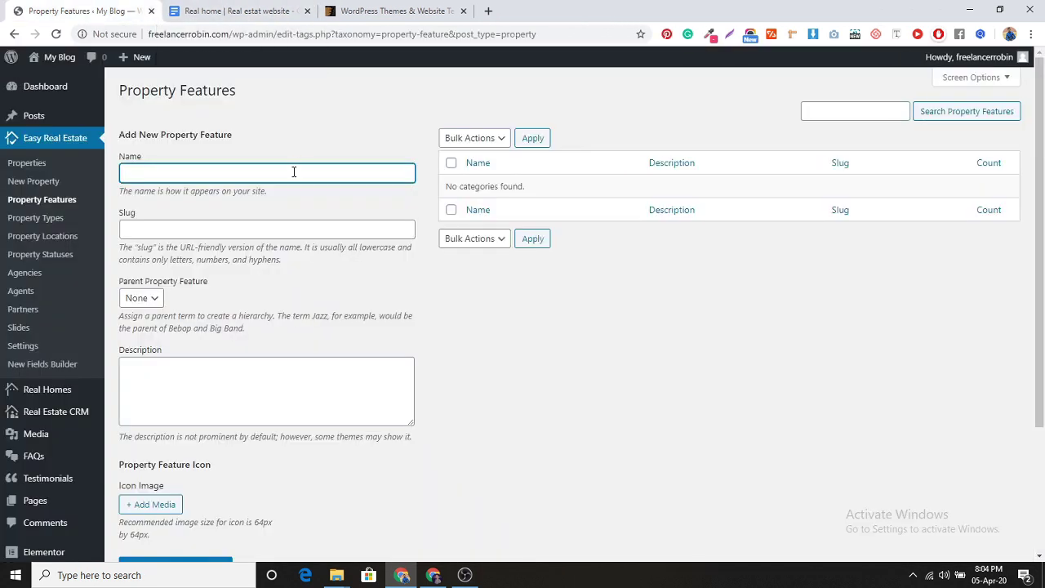
key("ctrl+v")
scroll(175, 436, "down", 2)
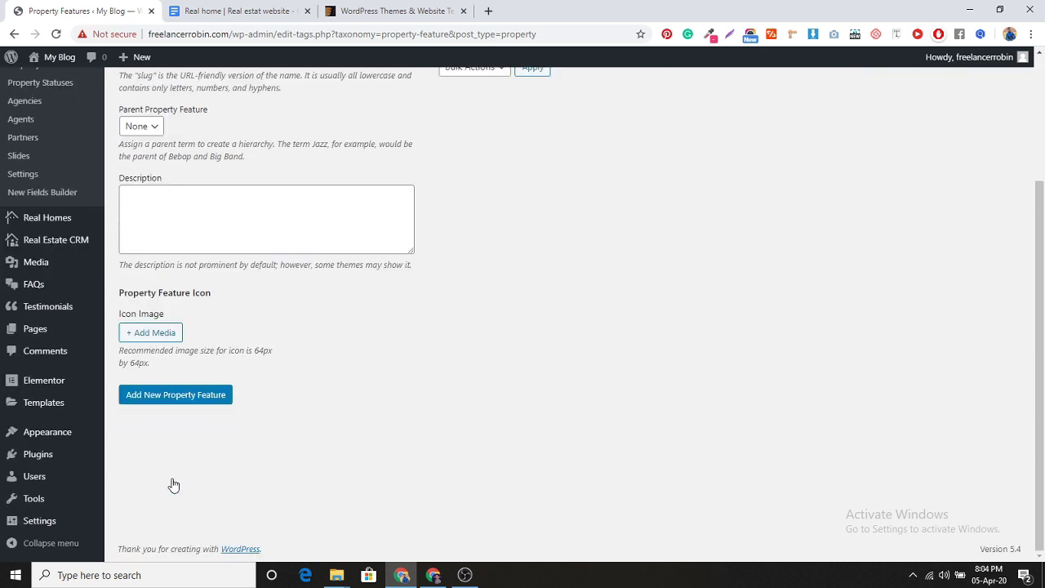
left_click(170, 406)
Copy "wooden floor" from the setup guide and add it as a new property feature.
left_click(237, 11)
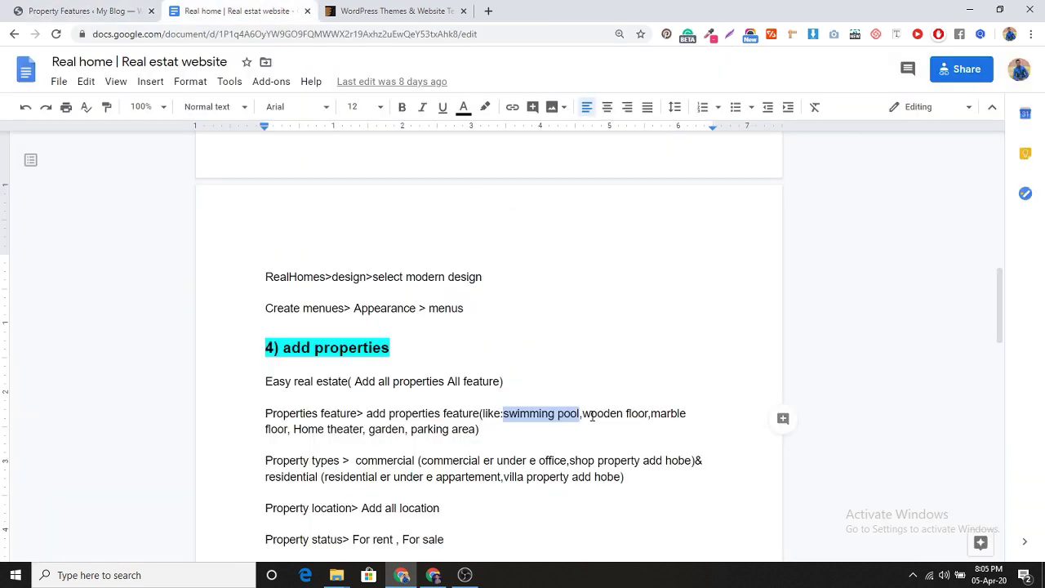
left_click_drag(583, 414, 651, 419)
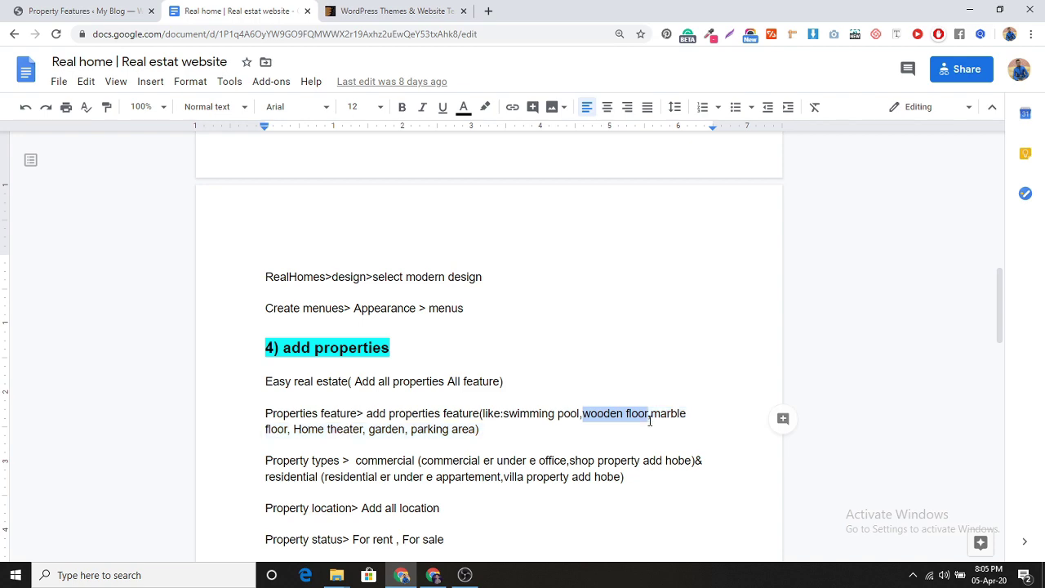
left_click(120, 10)
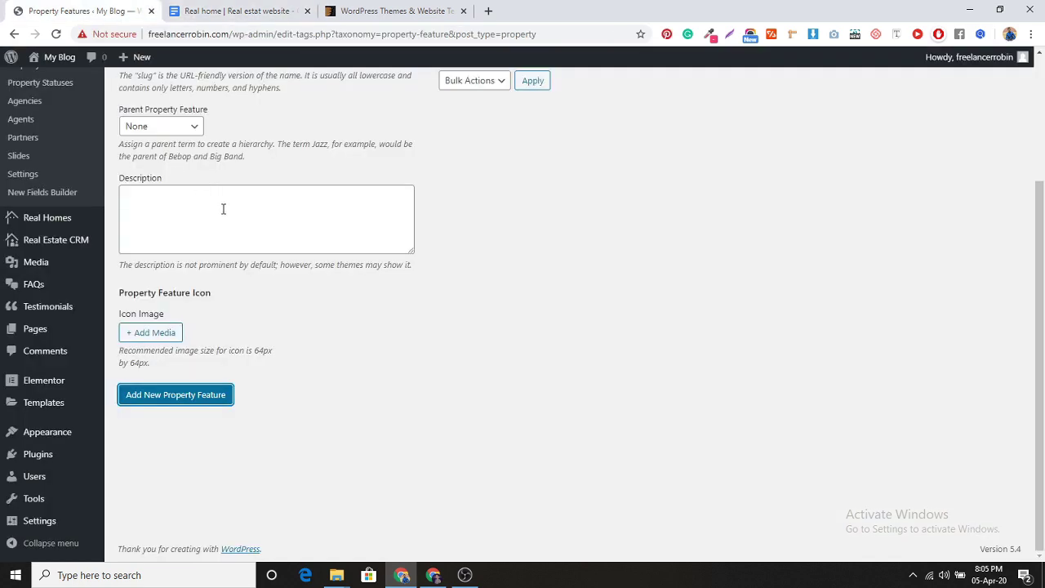
left_click(218, 174)
type("wooden floor")
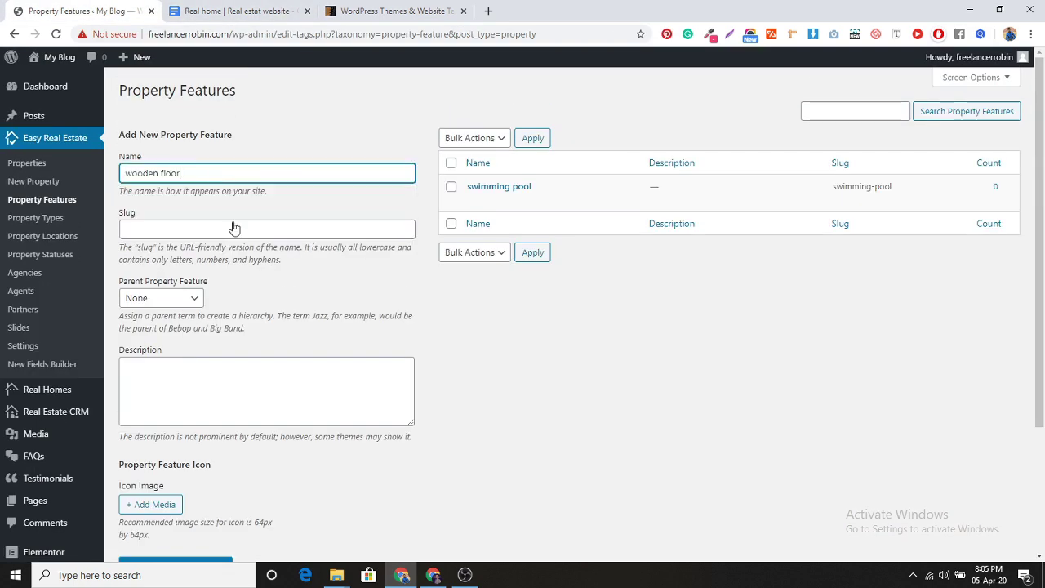
scroll(229, 245, "down", 2)
left_click(186, 396)
Copy "marble floor" from the setup guide and add it as a new property feature.
left_click(237, 10)
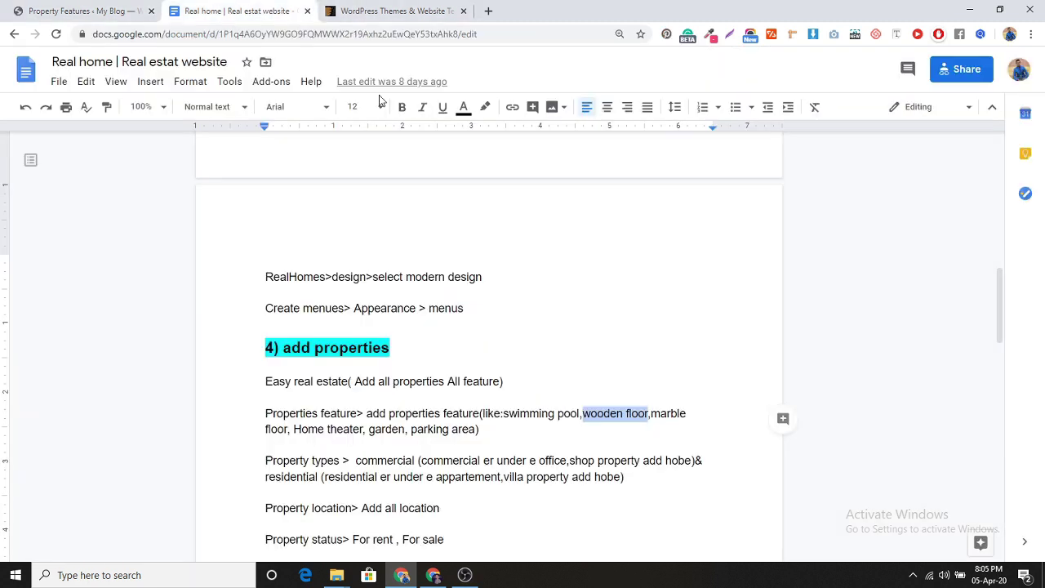
left_click_drag(651, 414, 289, 433)
key("ctrl+c")
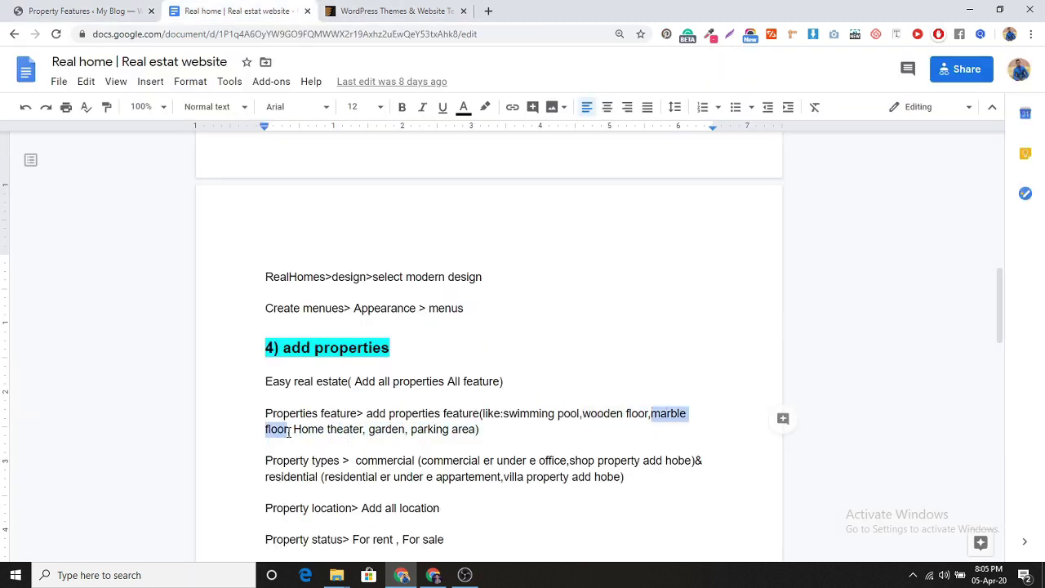
left_click(128, 8)
scroll(257, 219, "up", 2)
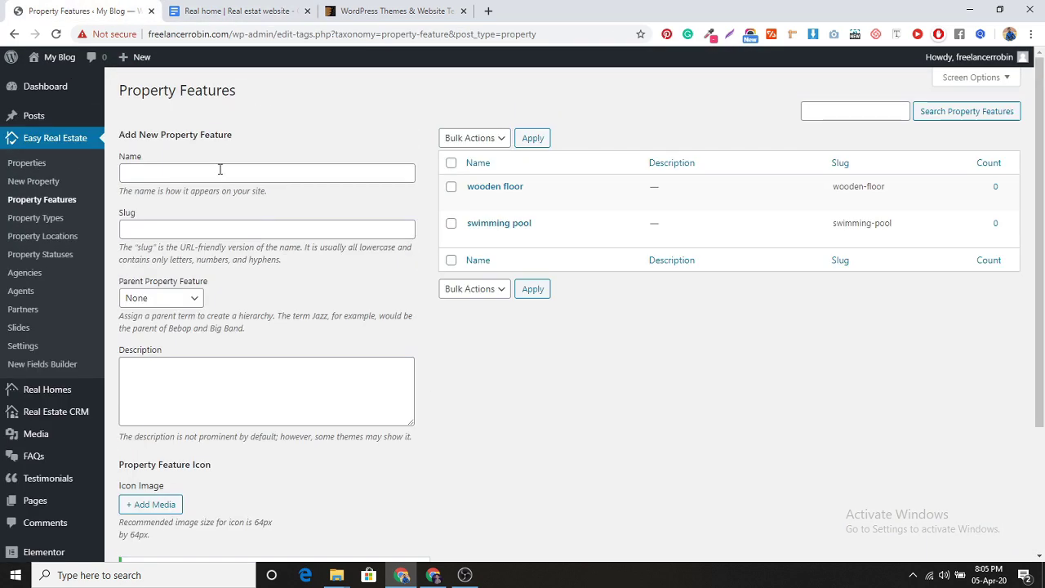
left_click(220, 169)
key("ctrl+v")
scroll(255, 240, "down", 2)
left_click(168, 437)
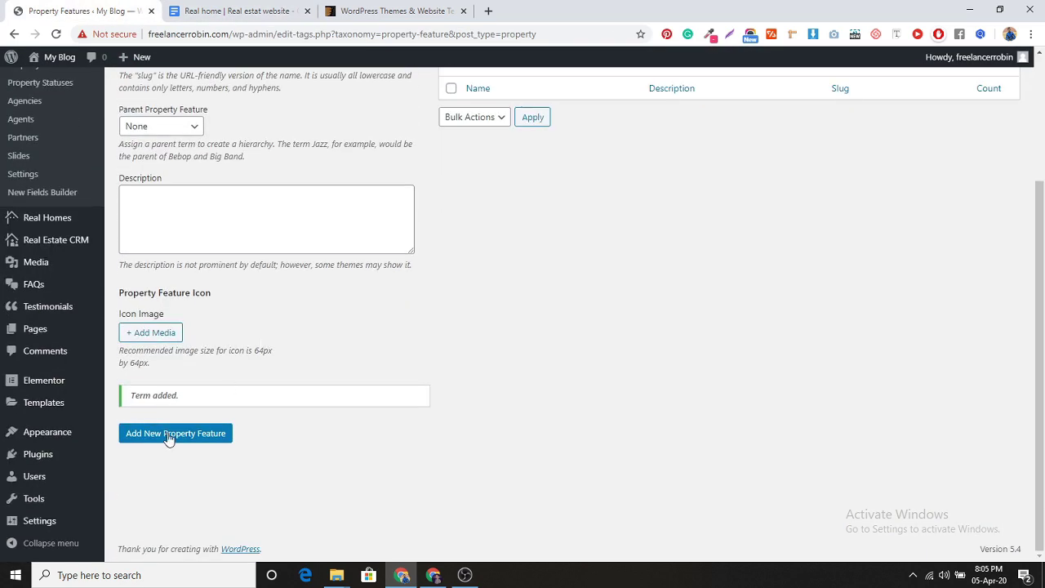
left_click(139, 437)
Copy "Home theater" from the setup guide and add it as a new property feature.
left_click(237, 10)
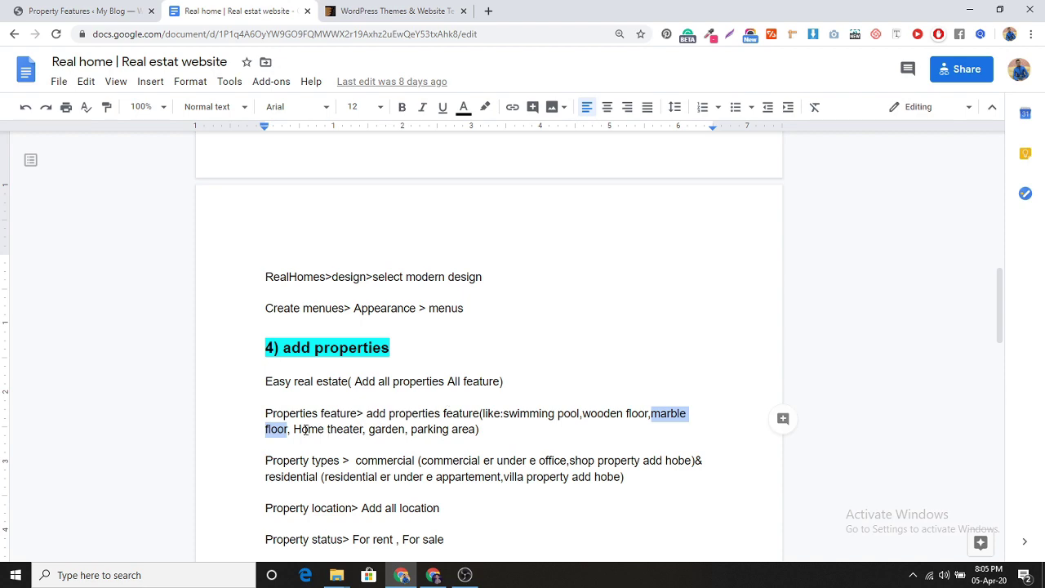
left_click_drag(294, 429, 365, 435)
key("ctrl+c")
left_click(145, 14)
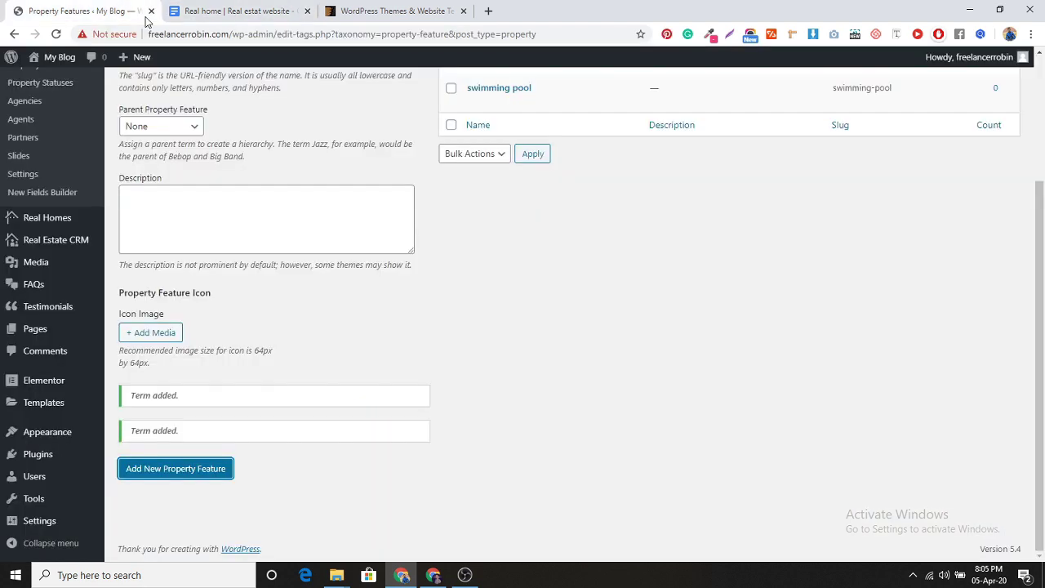
scroll(210, 214, "up", 3)
left_click(197, 170)
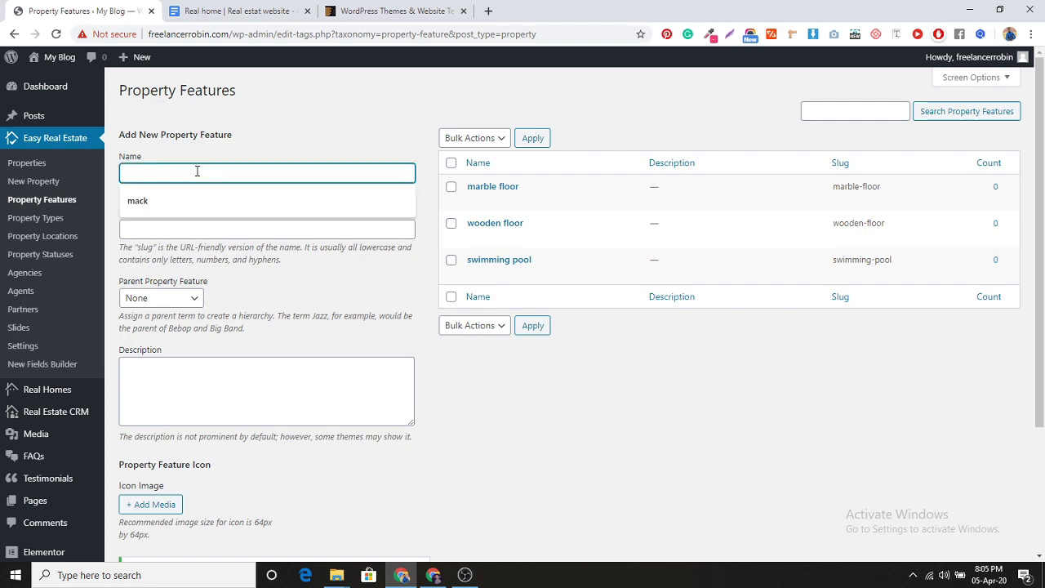
key("ctrl+v")
scroll(197, 171, "down", 2)
left_click(163, 467)
Copy "garden" from the setup guide and add it as a new property feature.
left_click(245, 9)
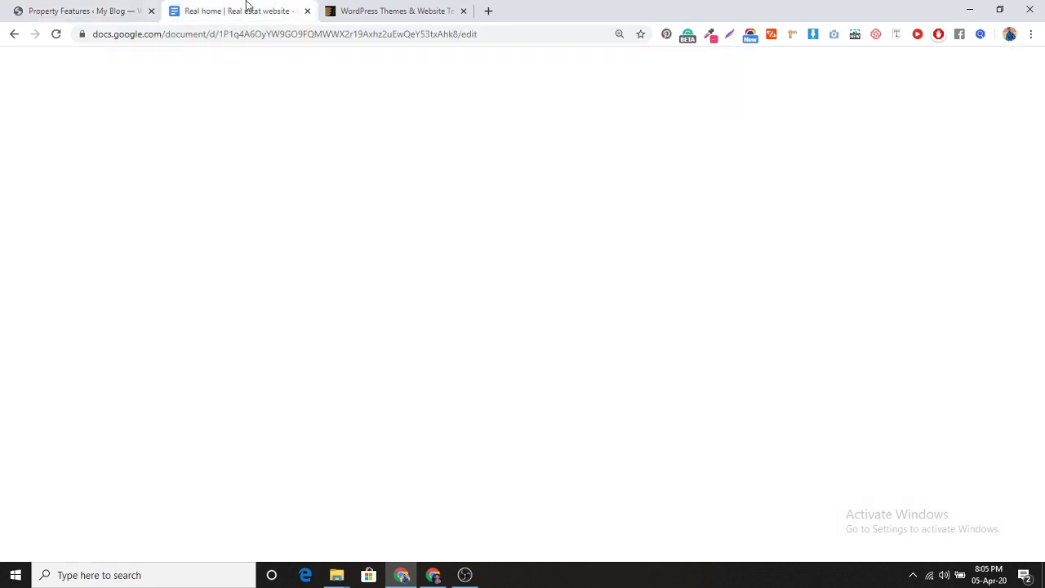
left_click_drag(370, 430, 405, 436)
key("ctrl+c")
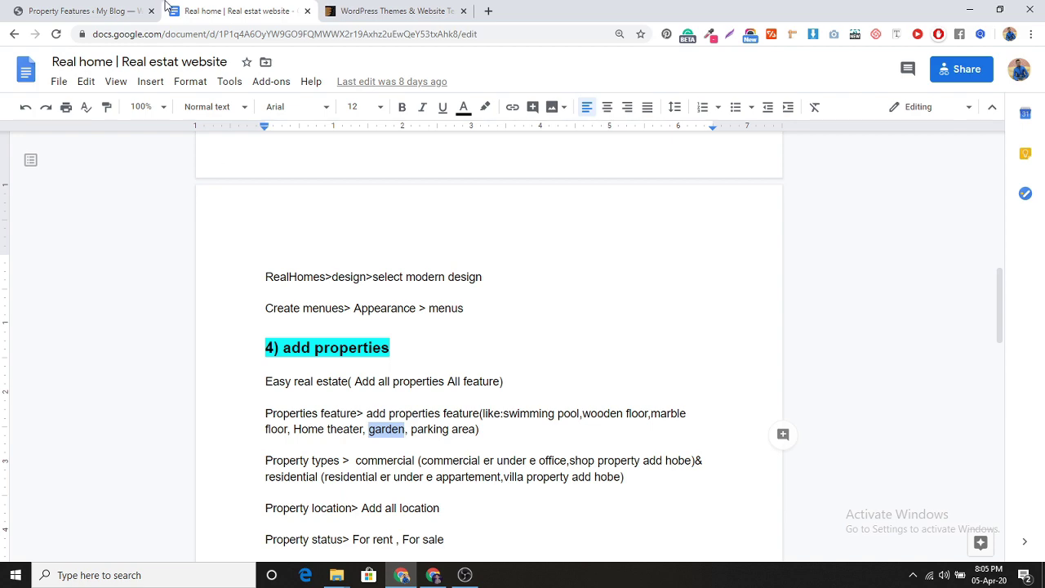
left_click(131, 10)
scroll(258, 233, "up", 3)
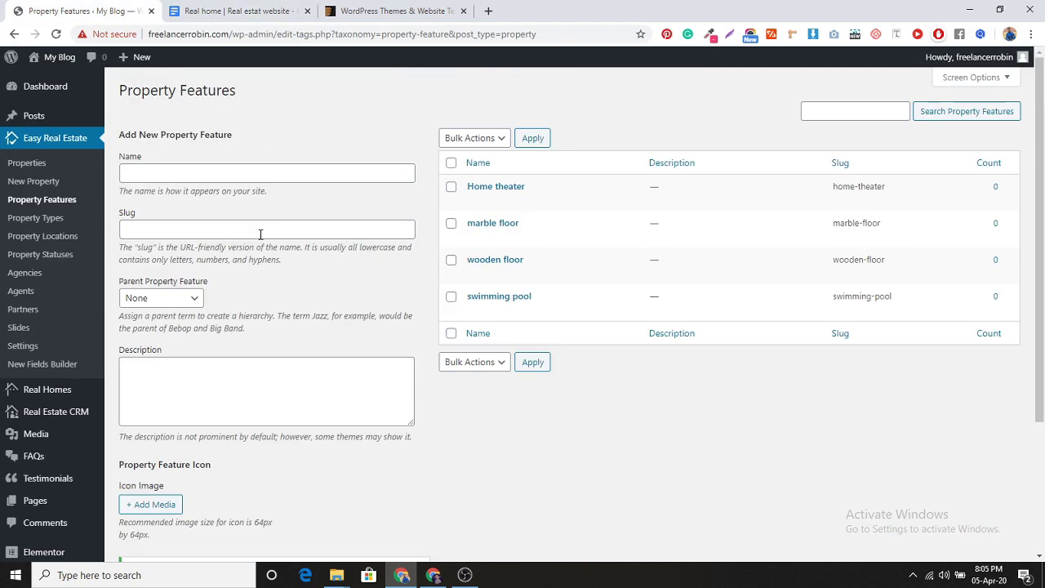
left_click(229, 176)
key("ctrl+v")
scroll(229, 245, "down", 3)
left_click(212, 493)
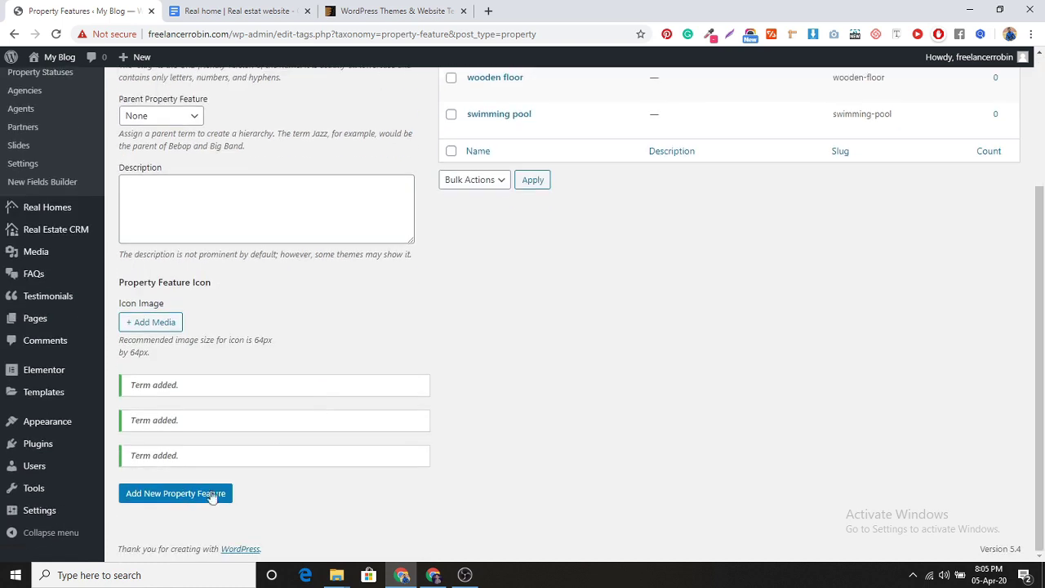
Copy "parking area" from the setup guide and add it as a new property feature.
left_click(259, 7)
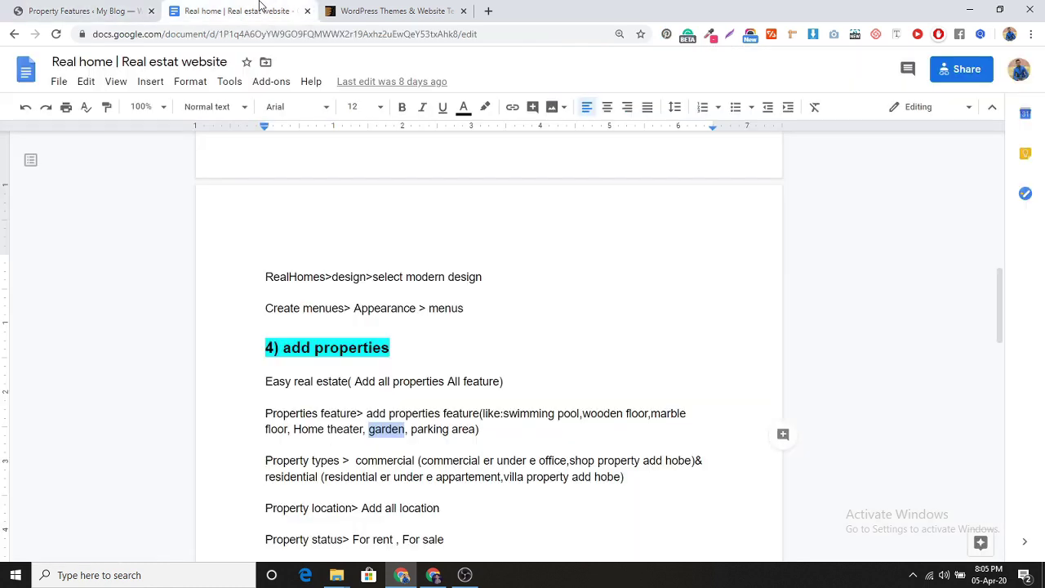
left_click_drag(411, 431, 477, 429)
key("ctrl+c")
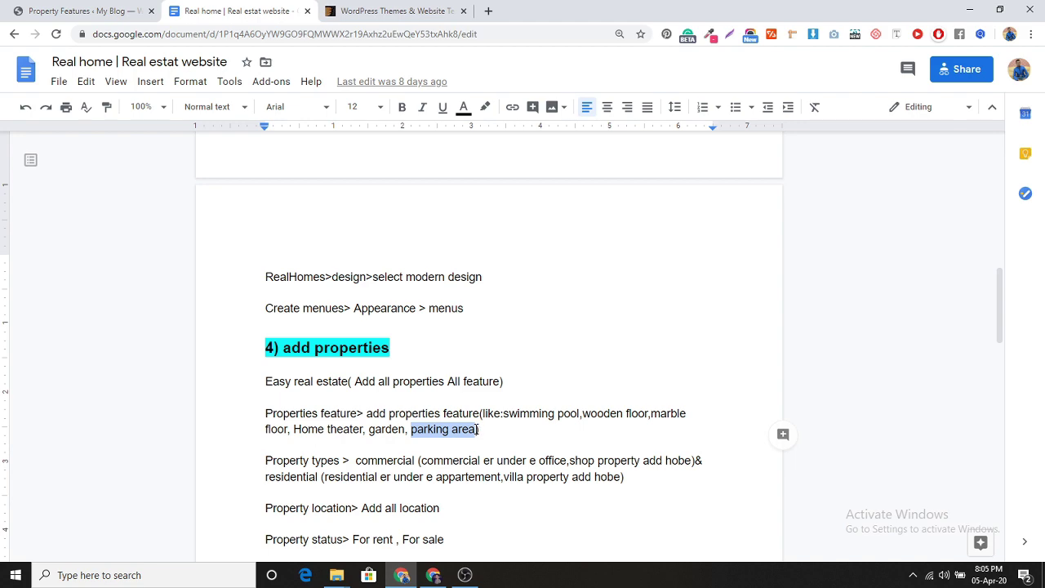
left_click(82, 10)
scroll(240, 426, "down", 1)
scroll(208, 392, "up", 5)
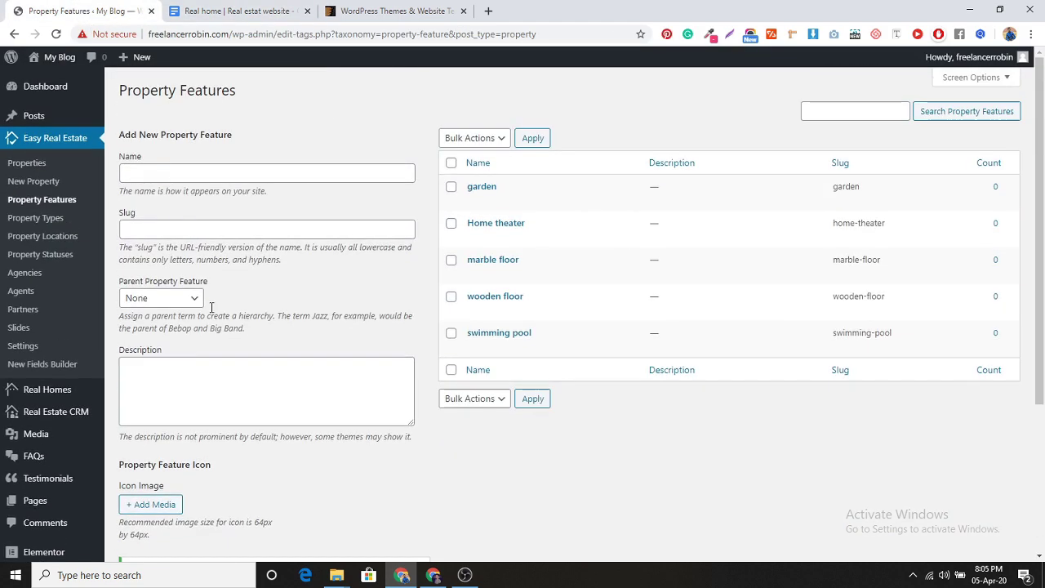
left_click(168, 171)
key("ctrl+v")
scroll(281, 379, "down", 3)
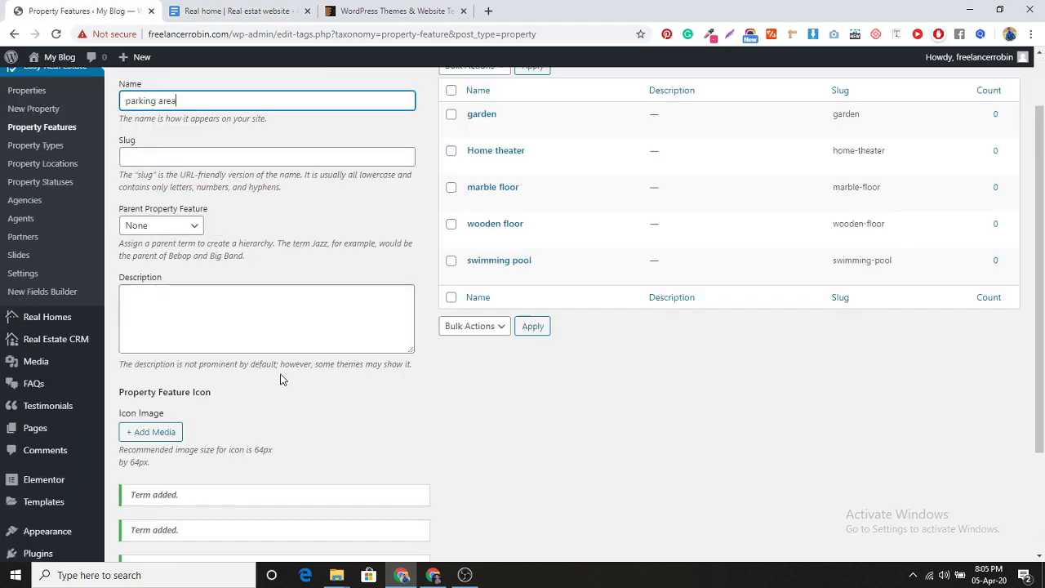
left_click(211, 495)
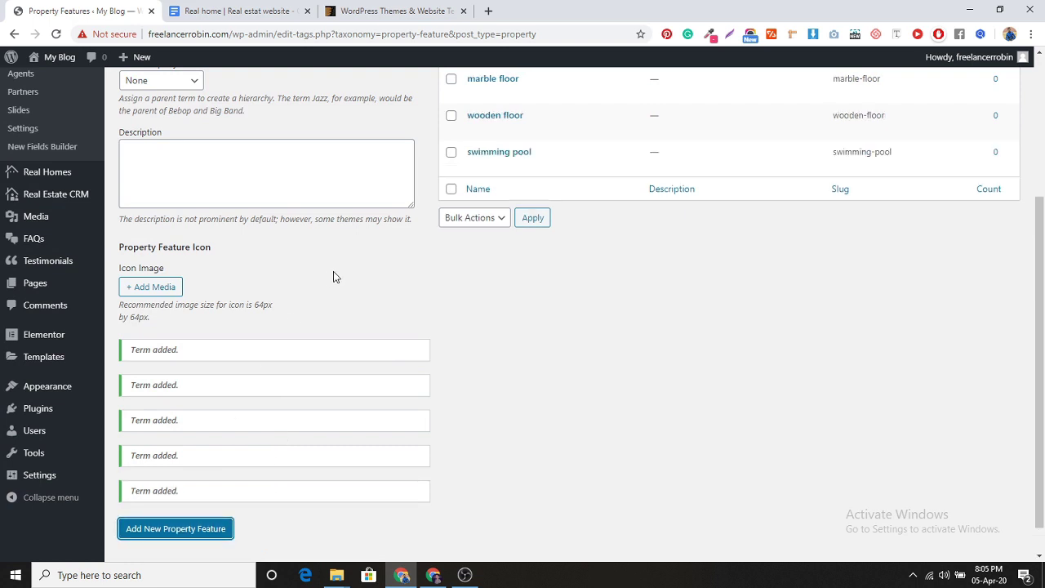
scroll(327, 342, "up", 3)
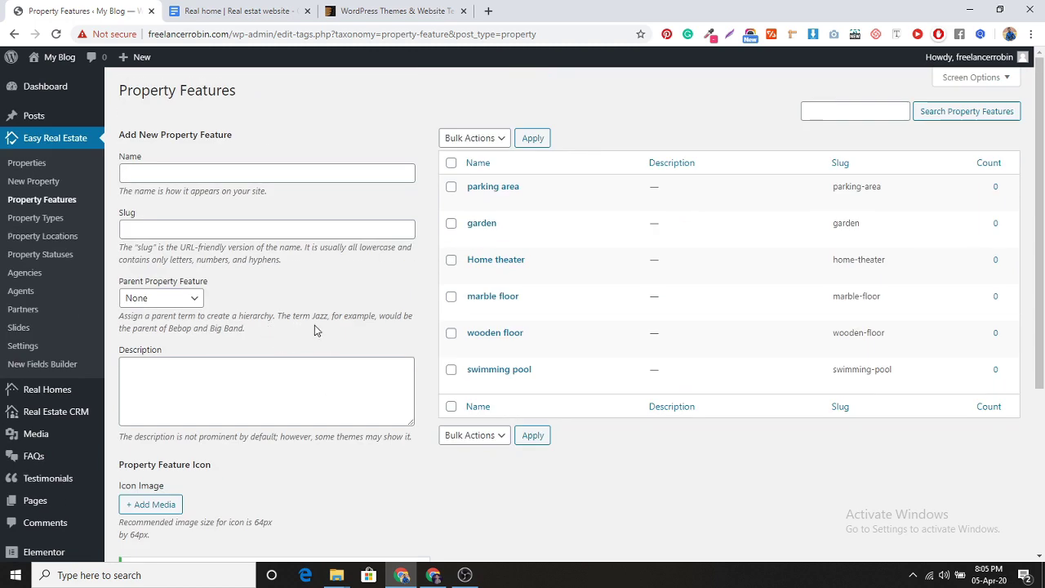
Consult the setup guide's property types line and open the Property Types page in WordPress.
left_click(222, 11)
scroll(496, 436, "down", 2)
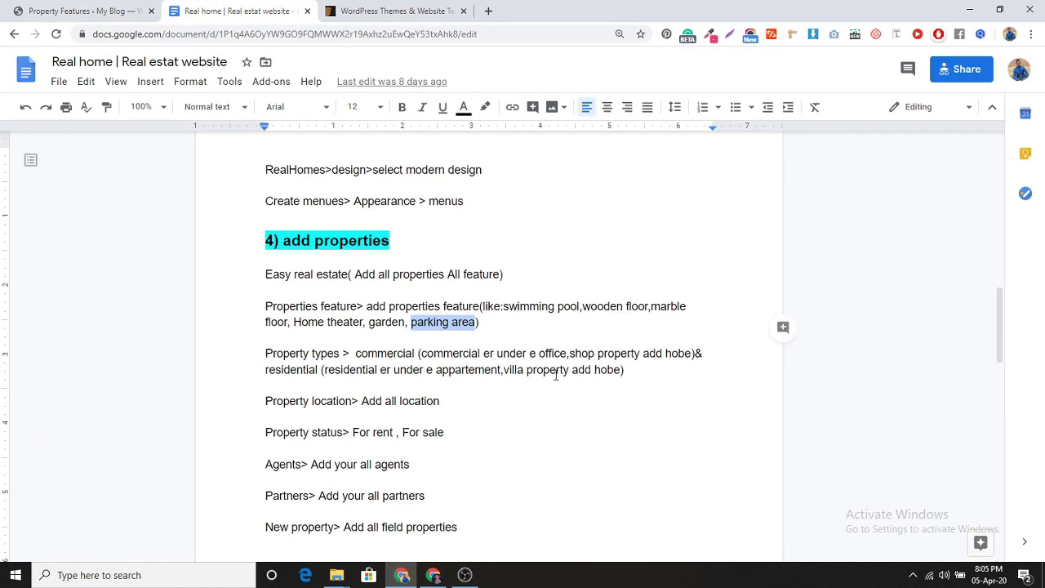
left_click(82, 9)
left_click(45, 221)
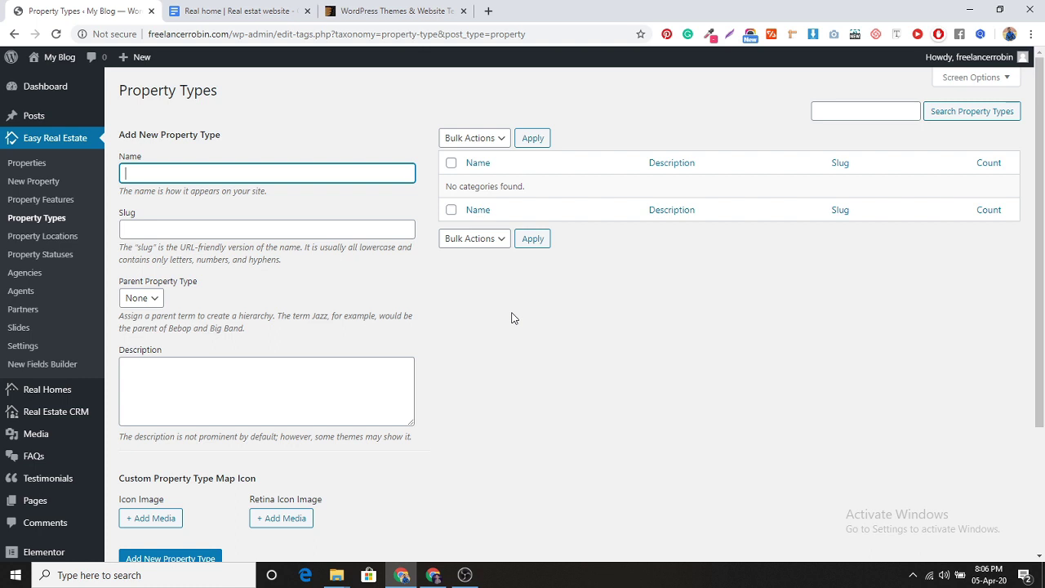
Copy "commercial" from the setup guide and add it as a new property type without a parent.
left_click(219, 9)
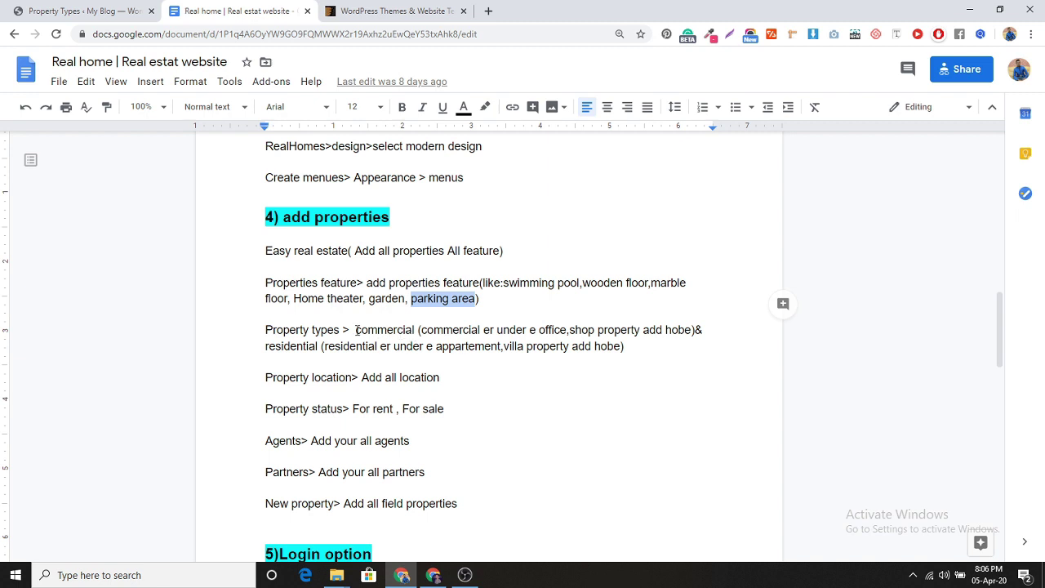
left_click_drag(356, 330, 417, 337)
key("ctrl+c")
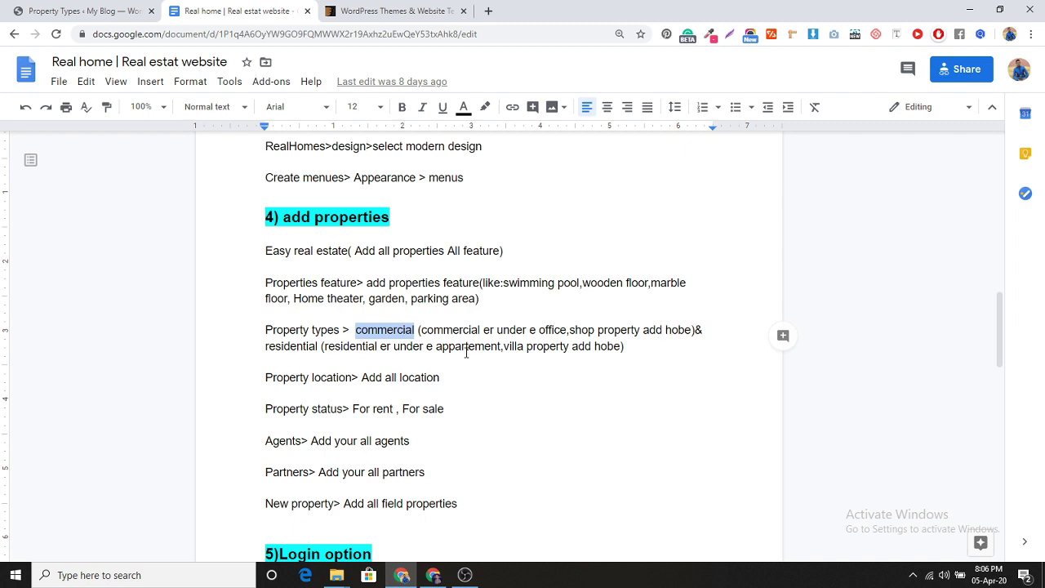
left_click(59, 16)
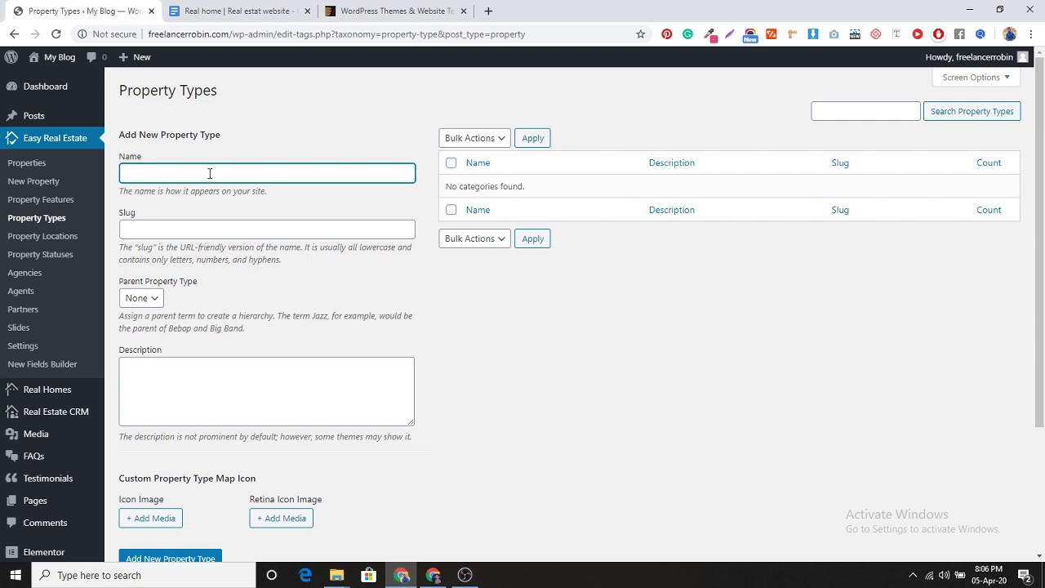
key("ctrl+v")
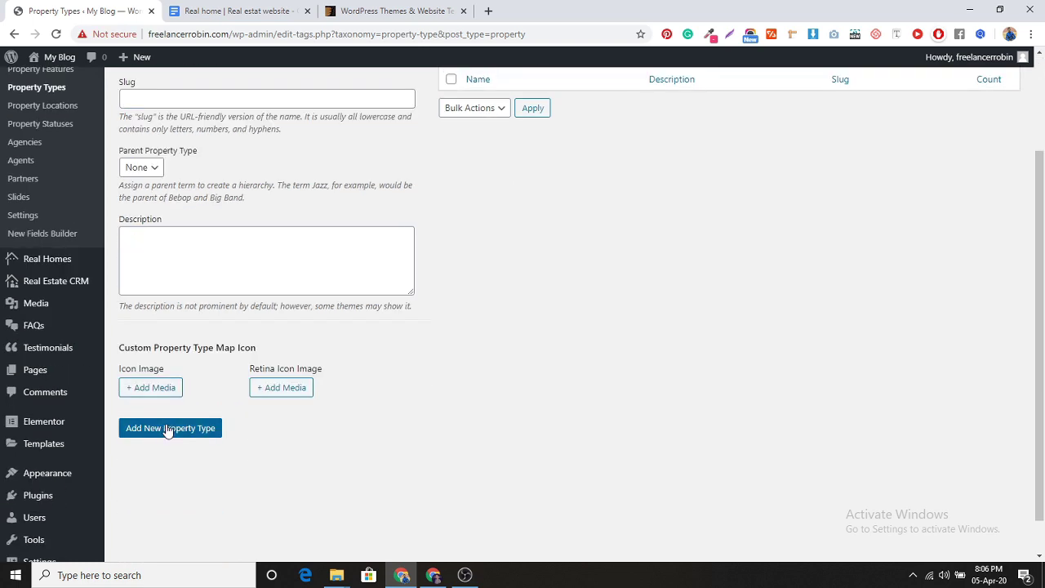
left_click(168, 425)
Copy "residential" from the setup guide and add it as a new property type without a parent.
left_click(214, 10)
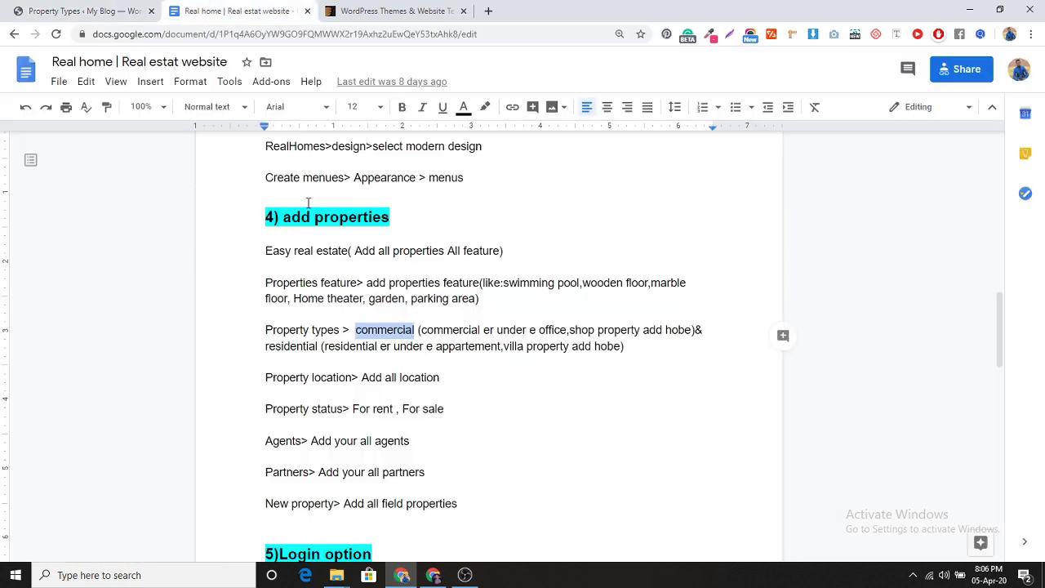
double_click(295, 346)
key("ctrl+c")
left_click(82, 11)
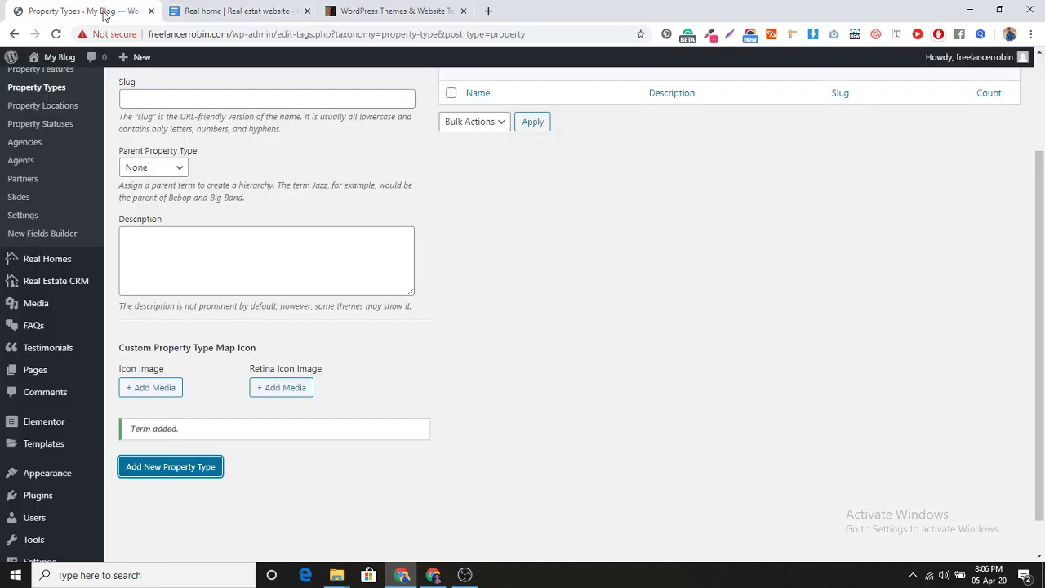
left_click(220, 174)
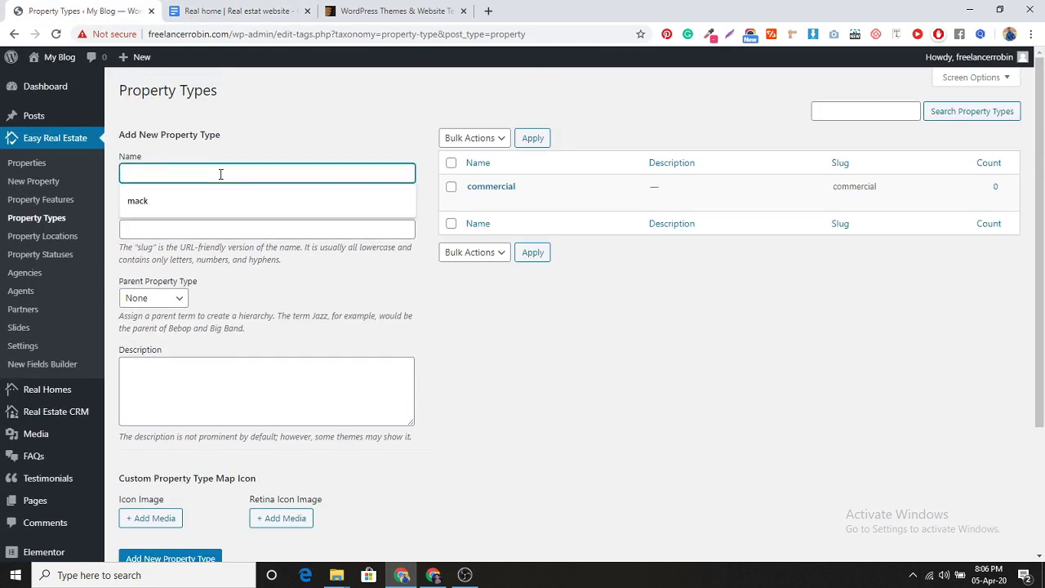
key("ctrl+v")
scroll(256, 355, "down", 2)
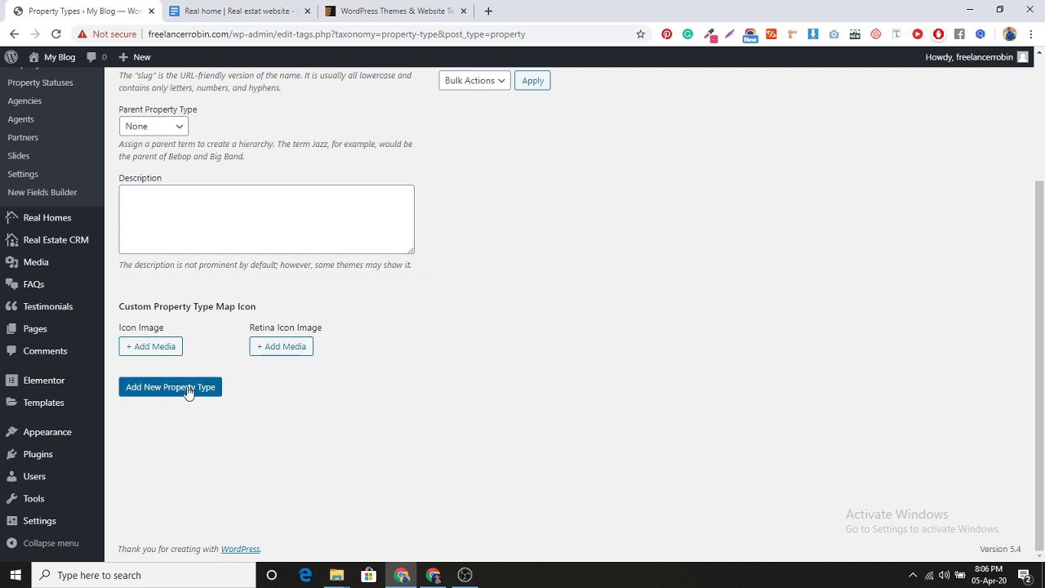
left_click(188, 391)
Look up the commercial subtypes in the setup guide and add "office" as a property type with commercial as its parent.
left_click(186, 11)
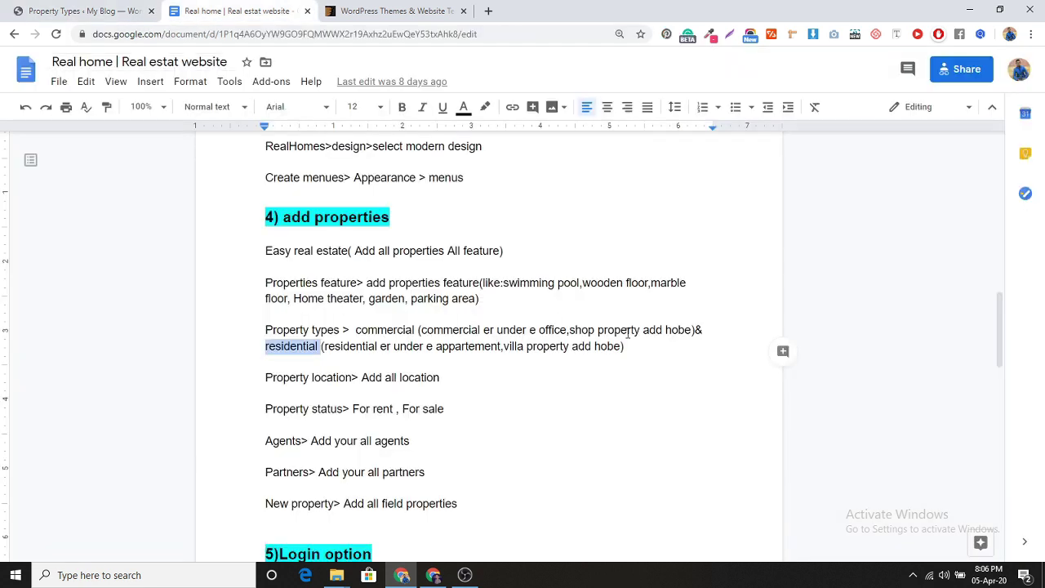
left_click_drag(541, 329, 568, 338)
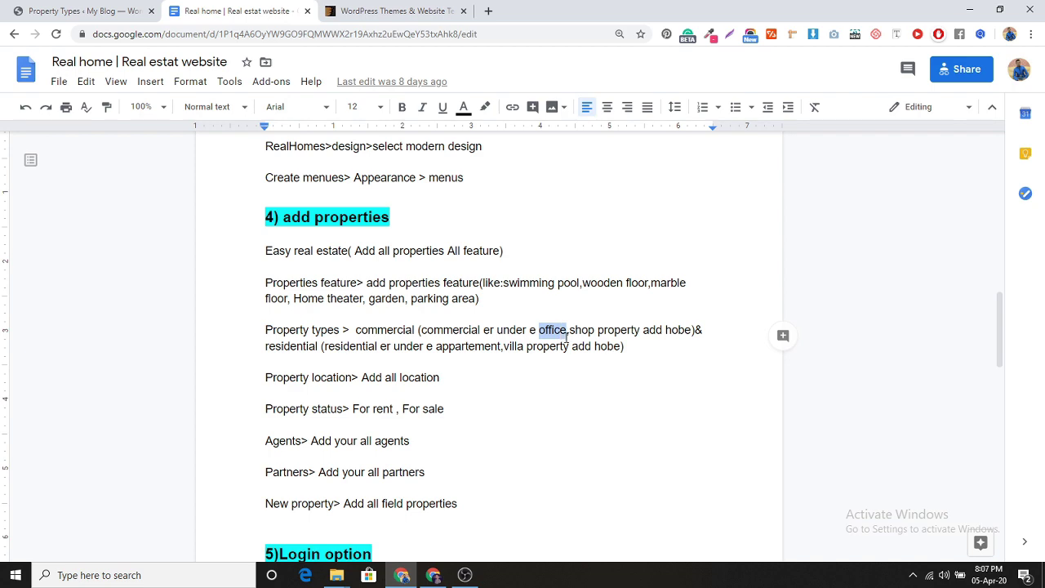
left_click(82, 11)
scroll(203, 191, "up", 3)
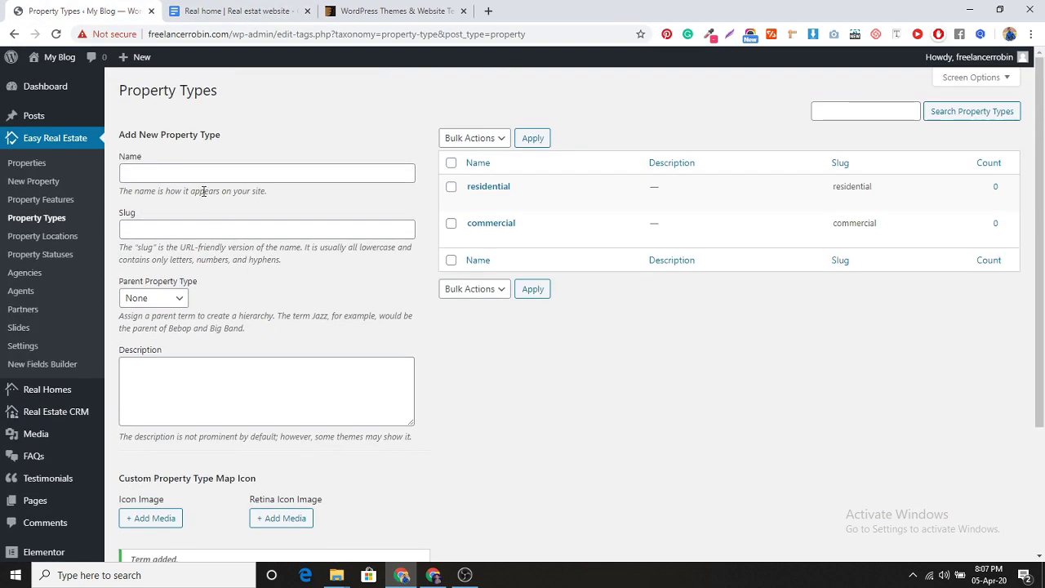
left_click(196, 173)
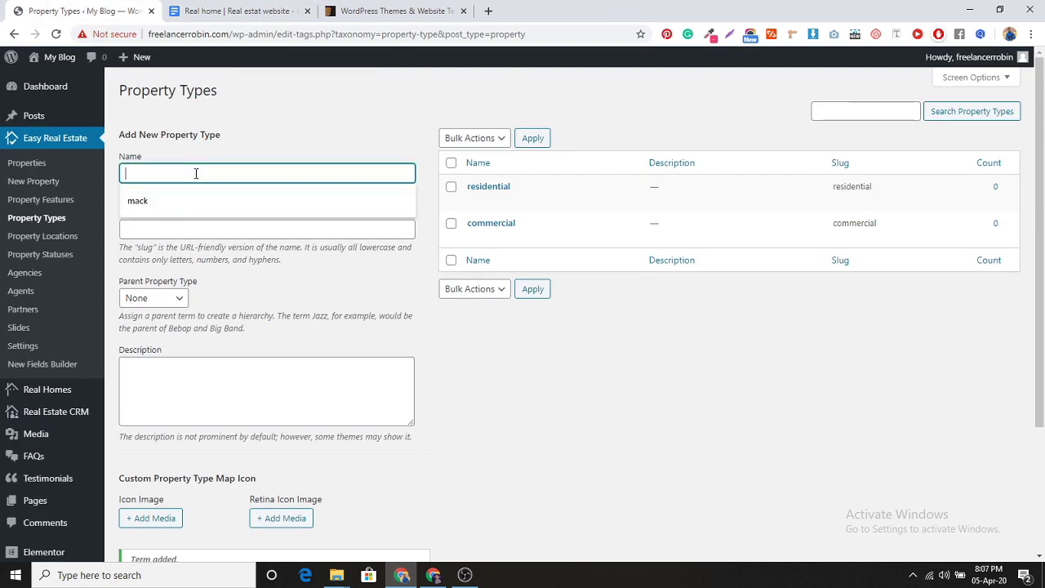
type("office")
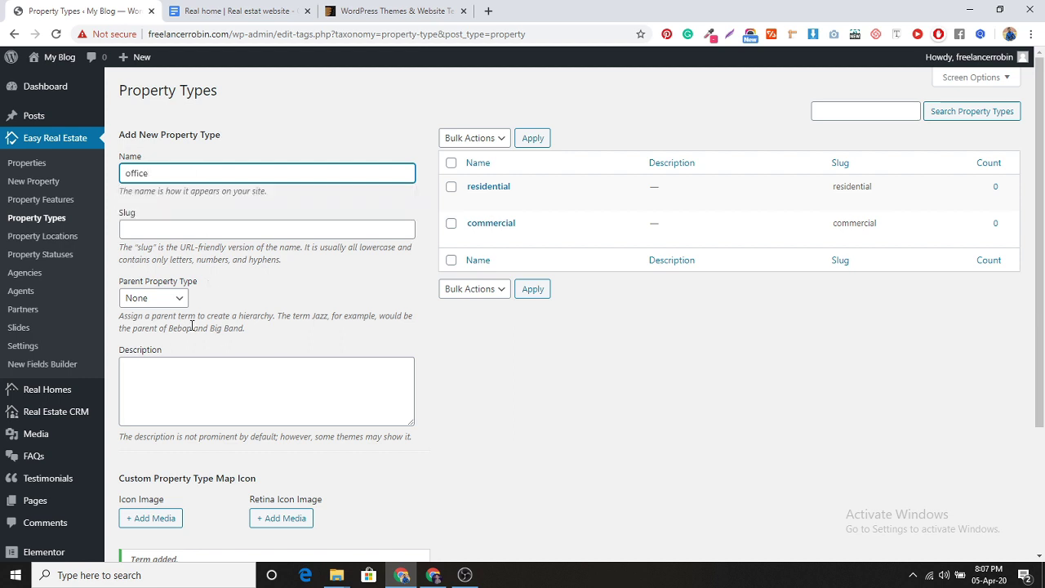
left_click(149, 299)
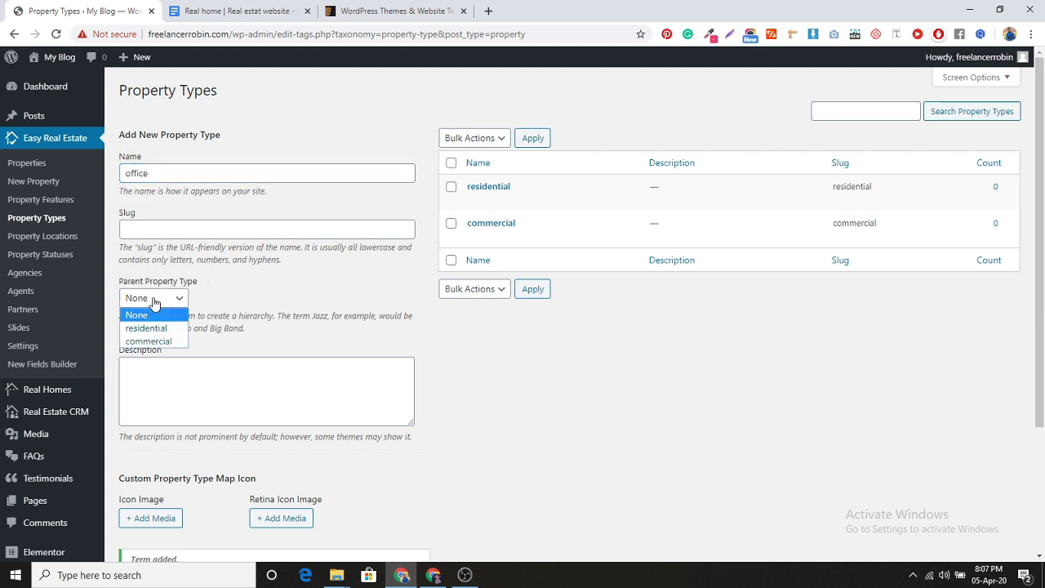
left_click(157, 342)
scroll(270, 347, "down", 2)
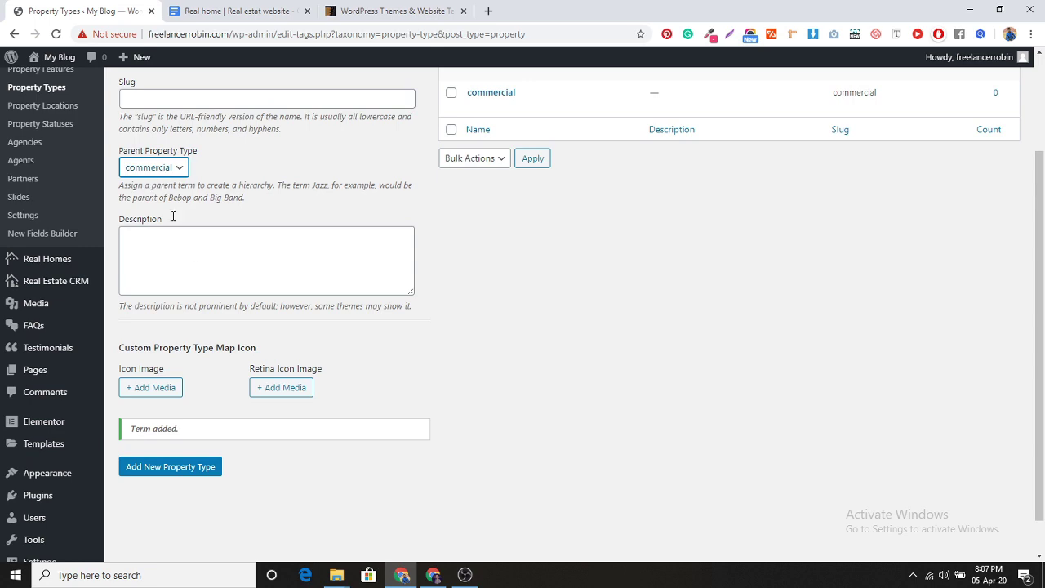
scroll(218, 308, "down", 1)
left_click(187, 427)
scroll(239, 268, "up", 2)
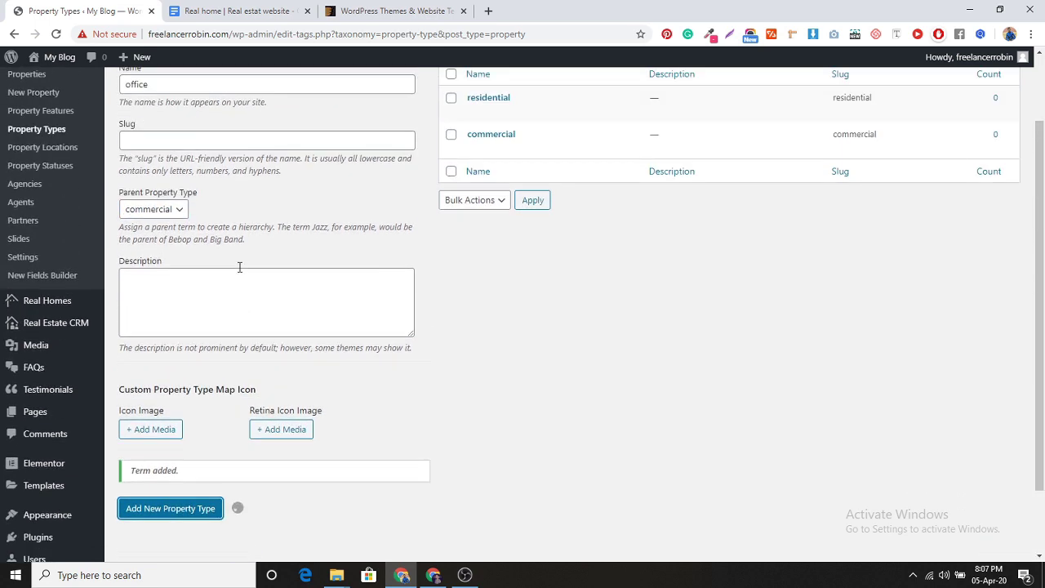
scroll(239, 267, "up", 1)
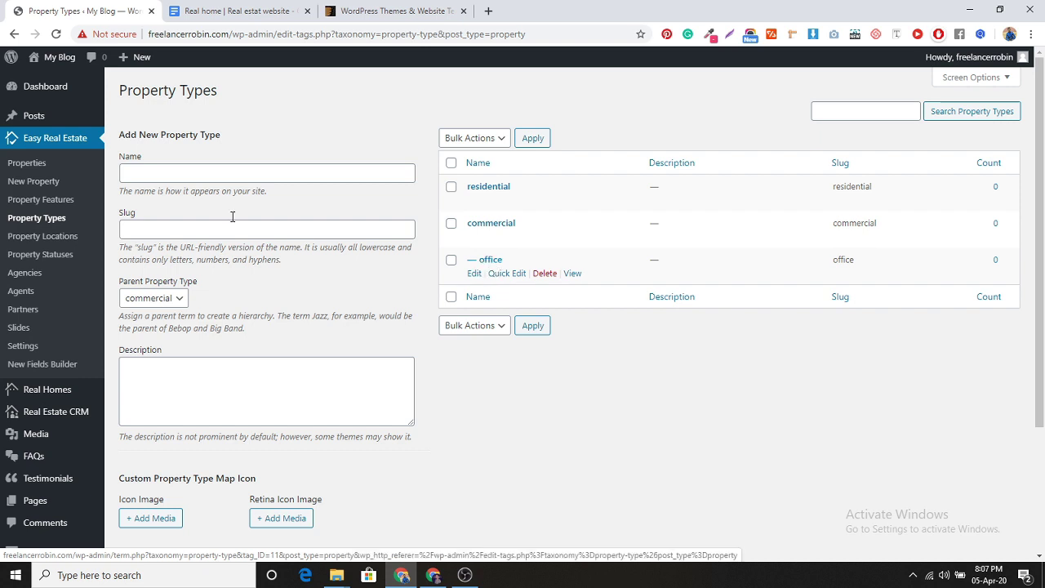
Add a new property type named "Villa" with residential as its parent.
left_click(173, 169)
type("Vil")
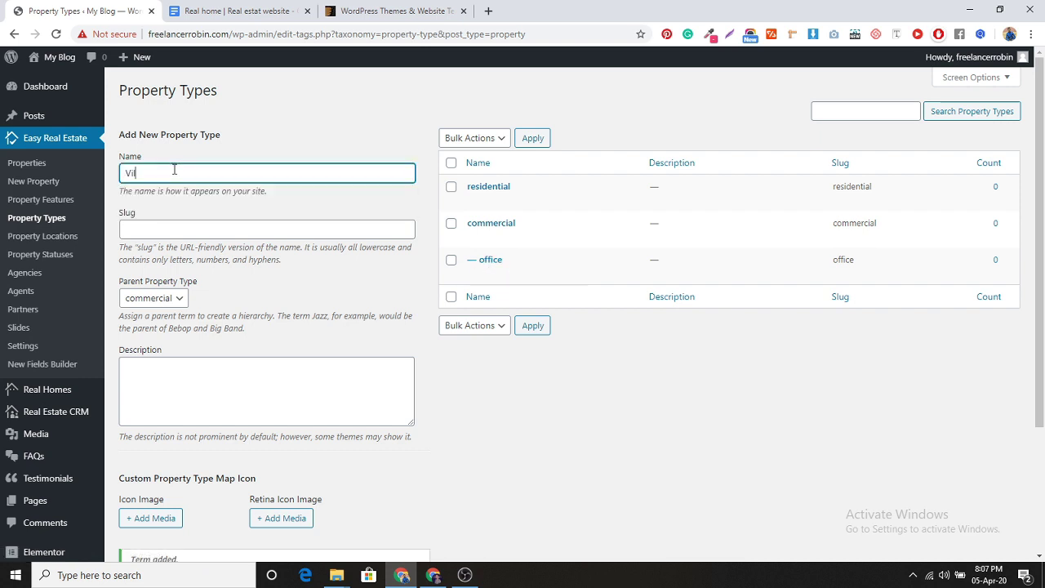
type("la")
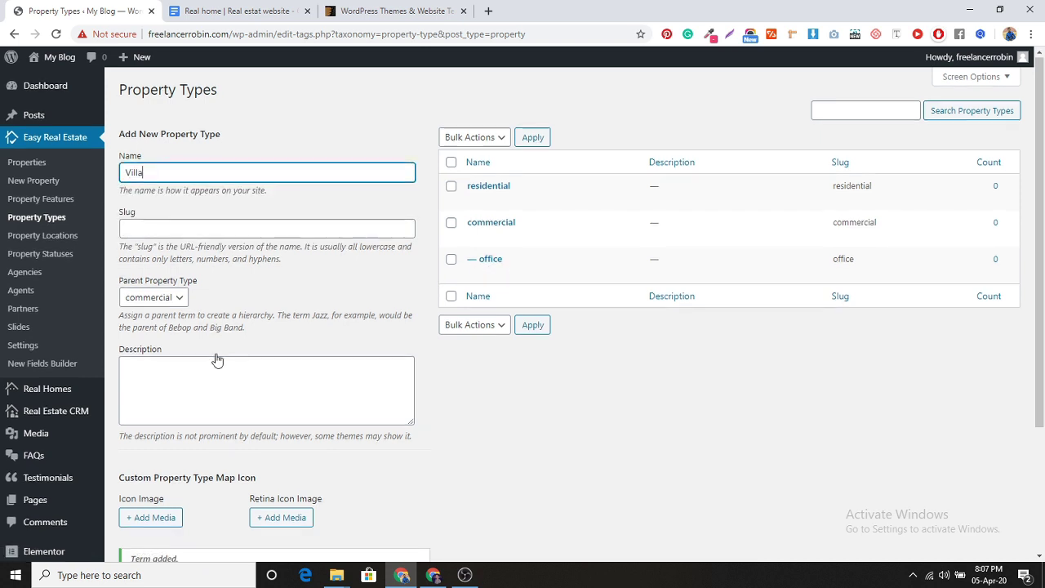
scroll(215, 360, "down", 2)
left_click(164, 168)
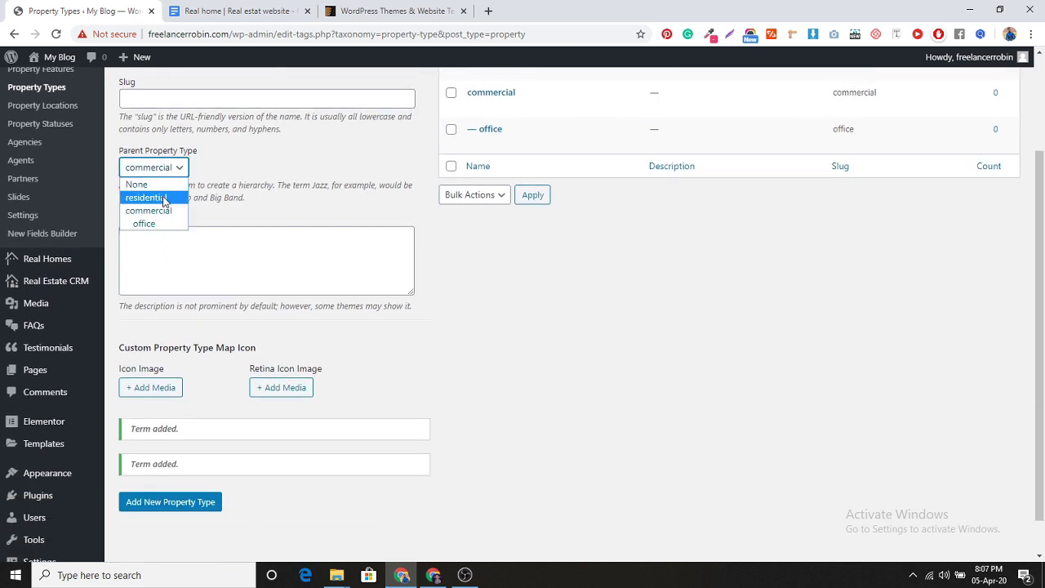
left_click(159, 198)
scroll(187, 295, "down", 1)
left_click(189, 462)
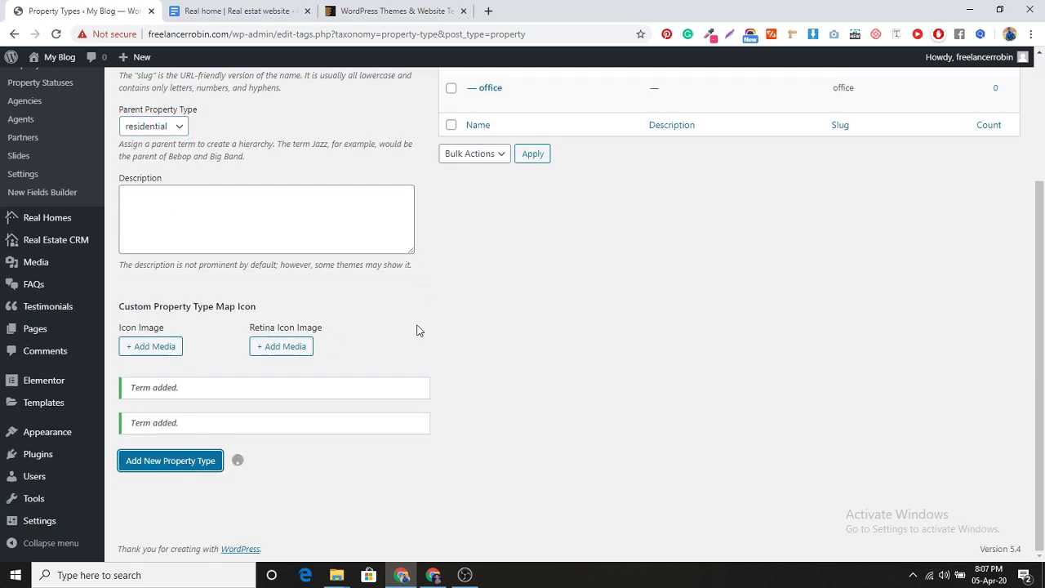
scroll(408, 356, "up", 4)
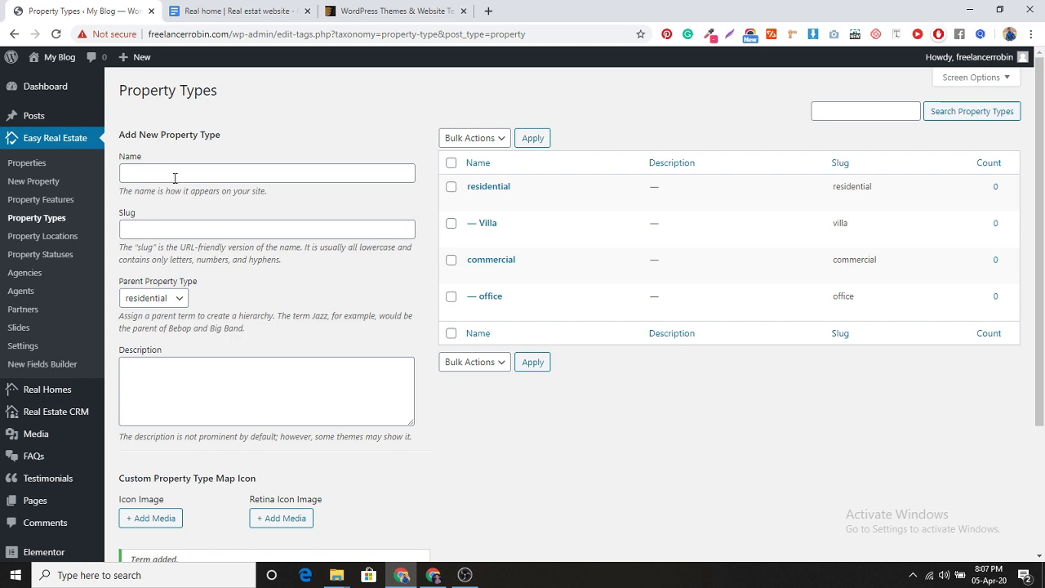
Copy "shop" from the setup guide and add it as a new property type with commercial as its parent.
left_click(168, 299)
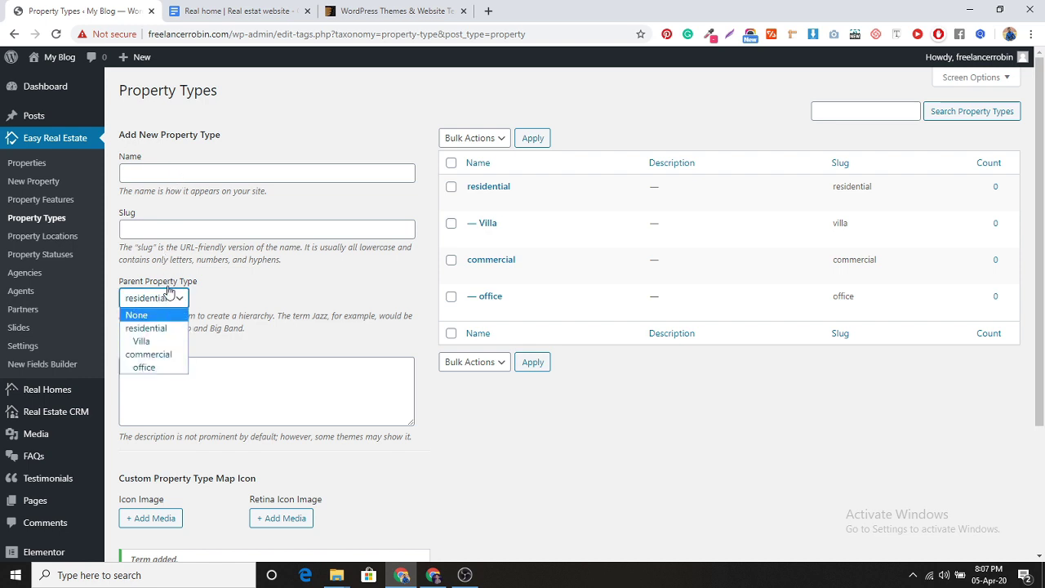
left_click(245, 10)
left_click_drag(570, 331, 600, 330)
key("ctrl+c")
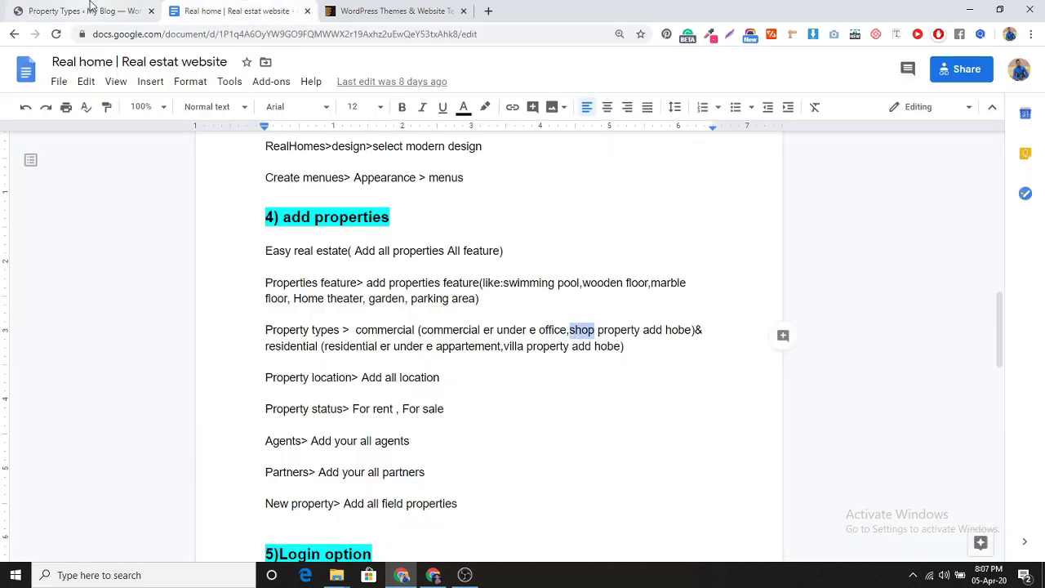
left_click(82, 11)
left_click(179, 172)
key("ctrl+v")
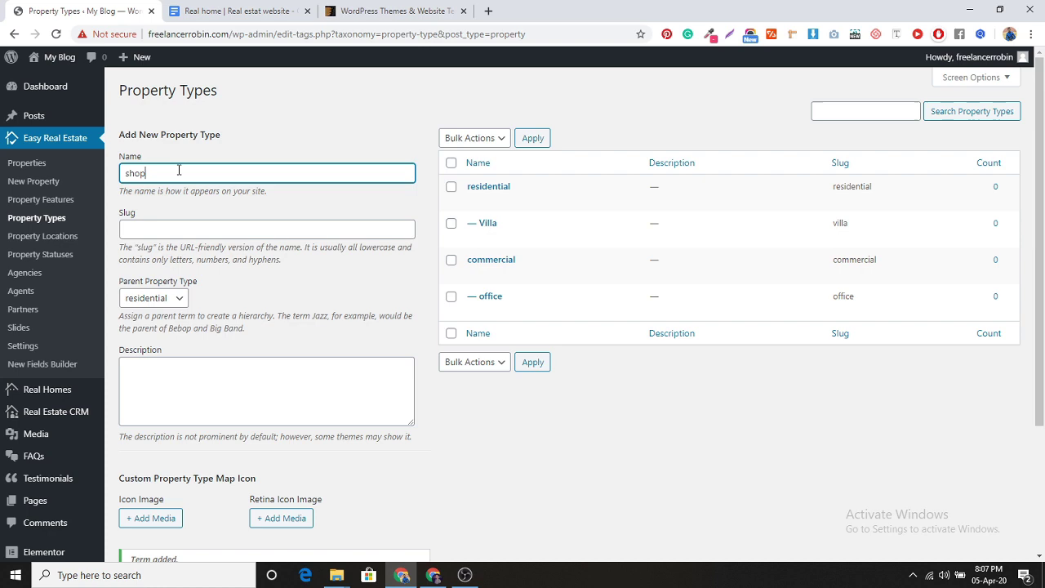
left_click(159, 301)
left_click(149, 354)
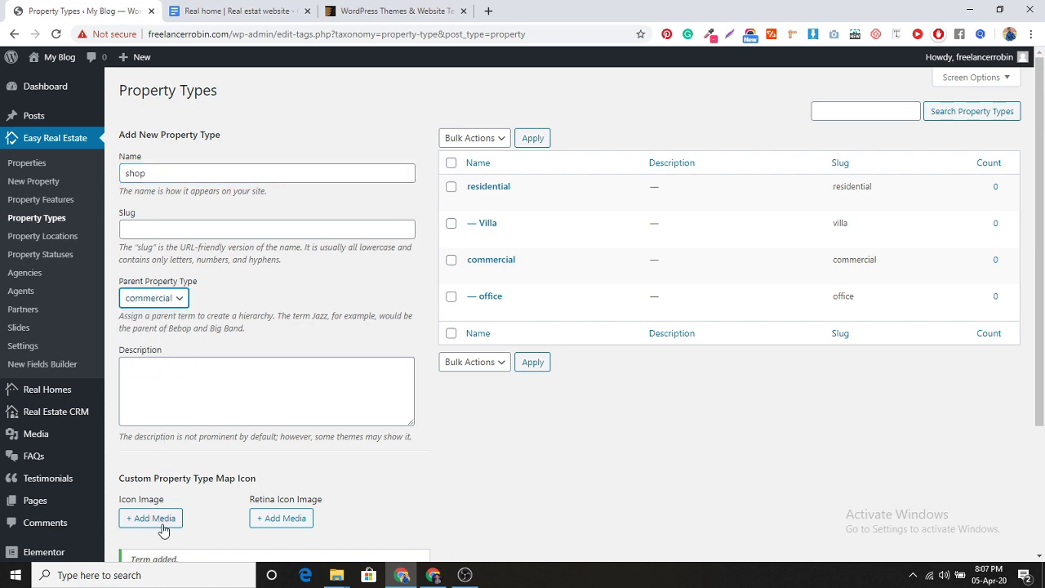
scroll(158, 518, "down", 2)
left_click(204, 494)
Copy the residential subtype "appartement" from the property types line of the setup guide.
left_click(237, 11)
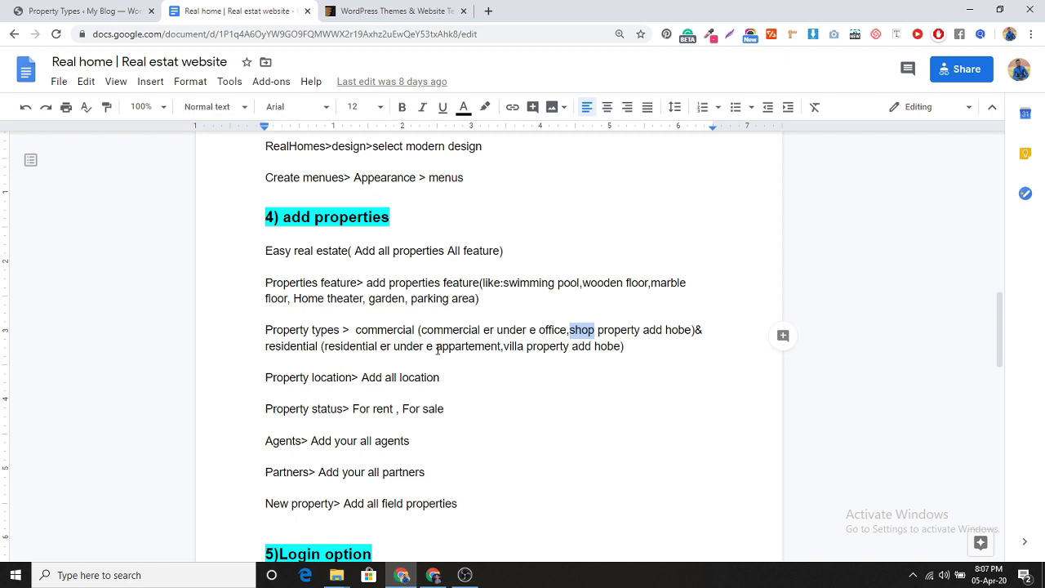
left_click_drag(438, 350, 501, 351)
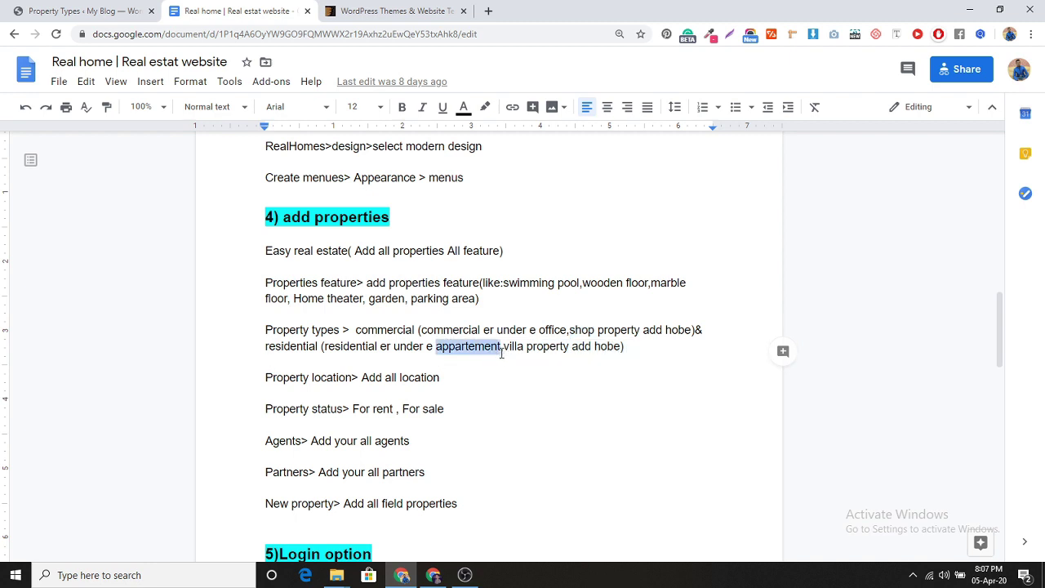
left_click(85, 11)
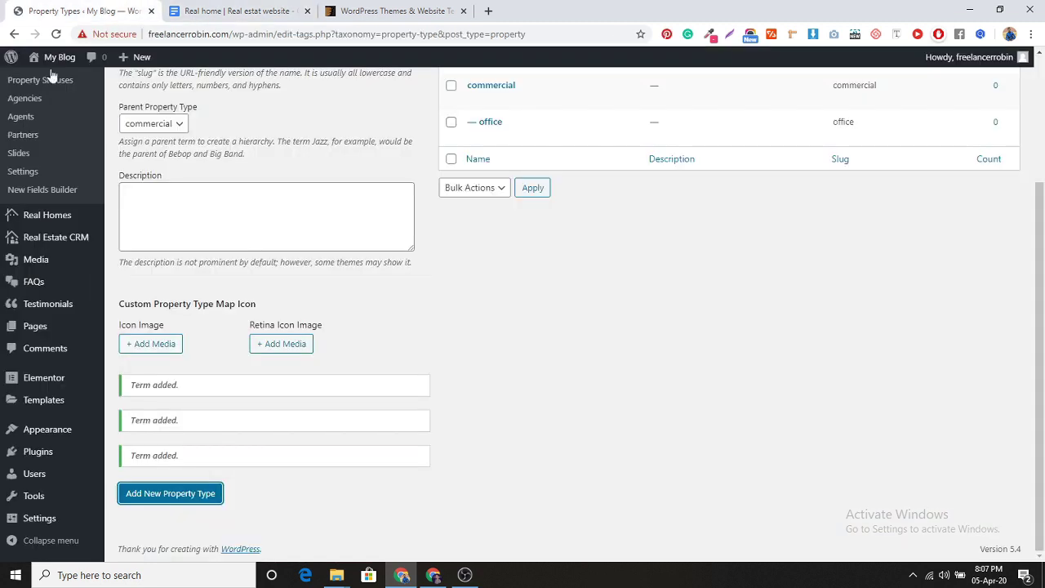
Submit the new property type "shop" with commercial as its parent.
scroll(269, 302, "up", 3)
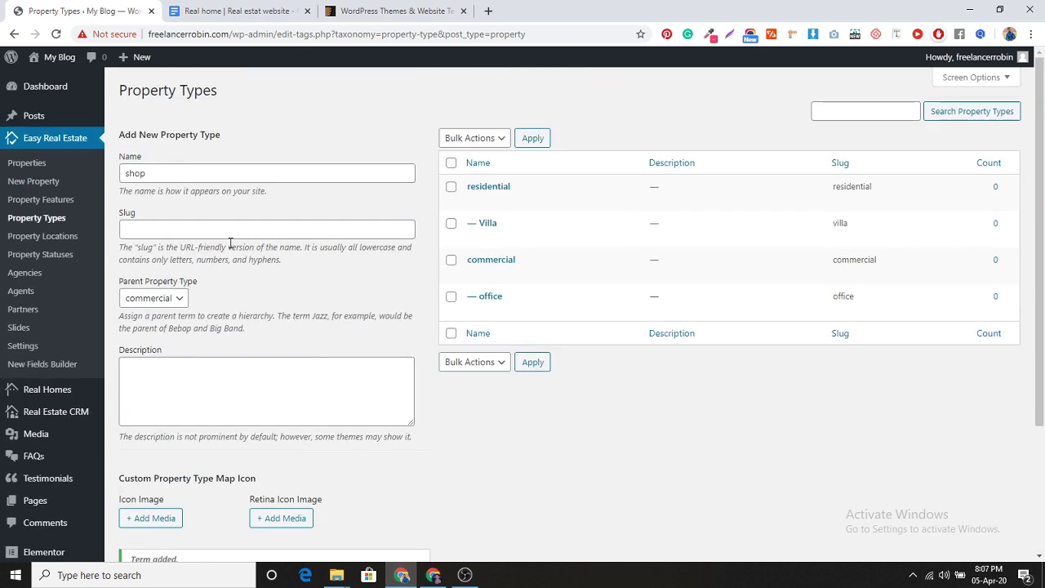
left_click(197, 174)
scroll(272, 339, "down", 2)
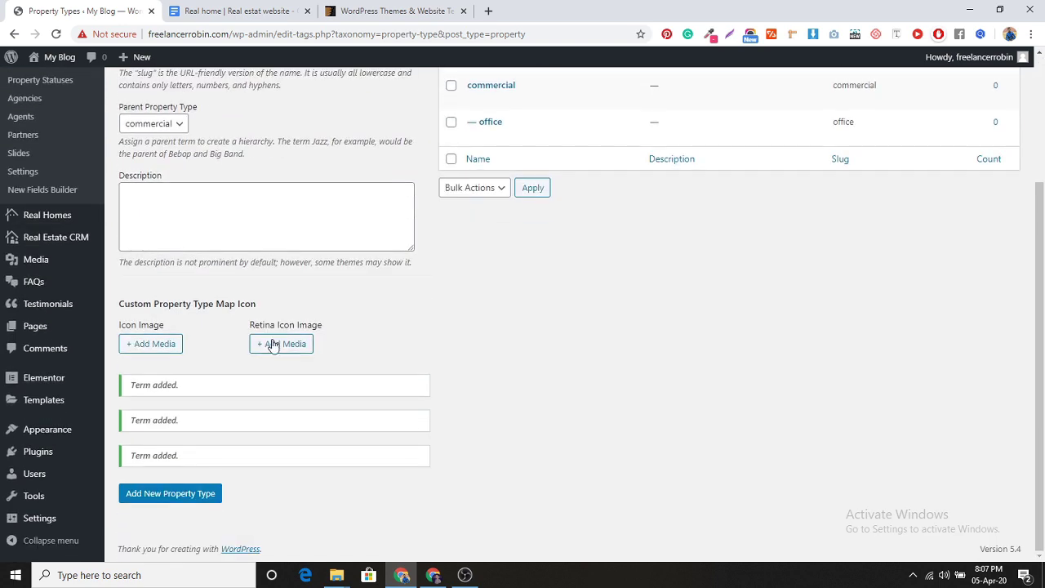
scroll(290, 471, "up", 2)
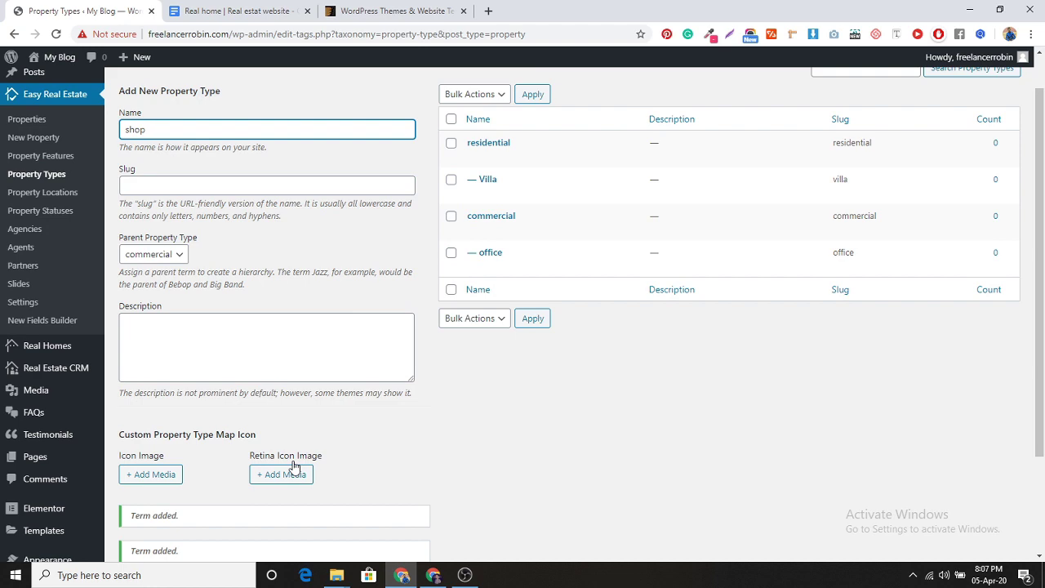
scroll(294, 466, "down", 2)
left_click(209, 494)
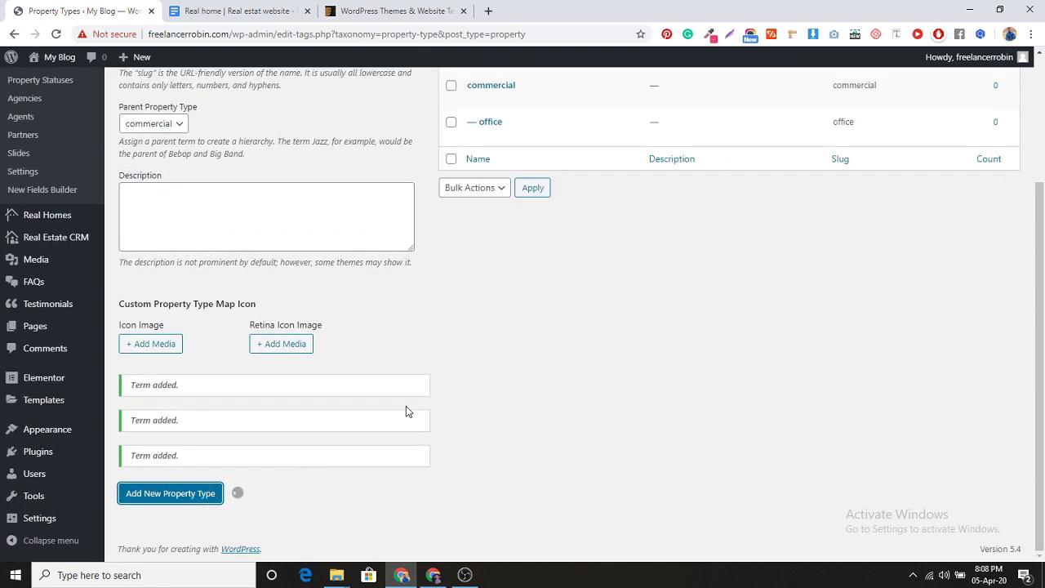
Paste the copied subtype as the name of a new property type and correct its spelling to "apartment".
scroll(347, 386, "up", 3)
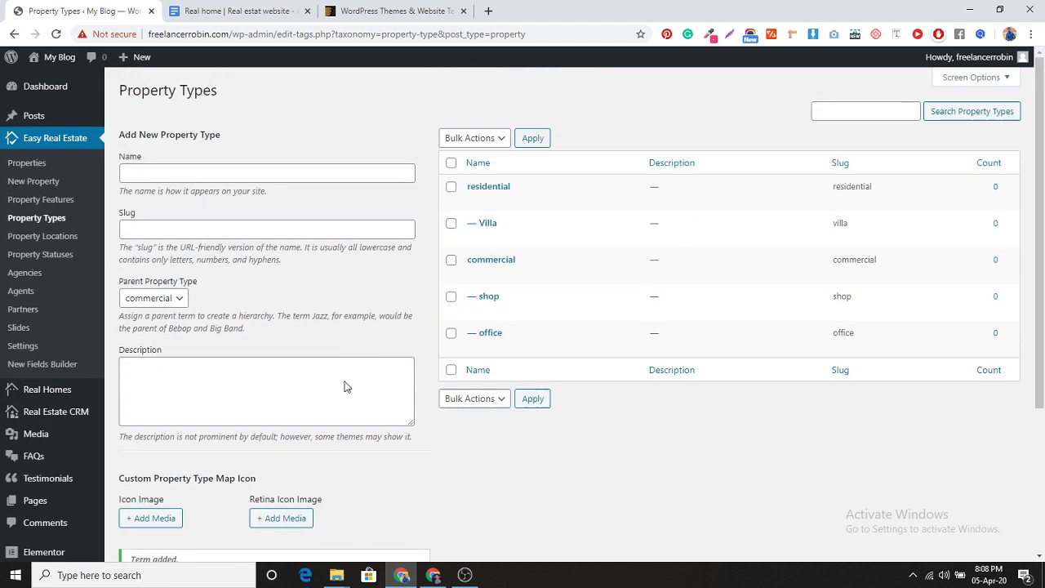
left_click(199, 174)
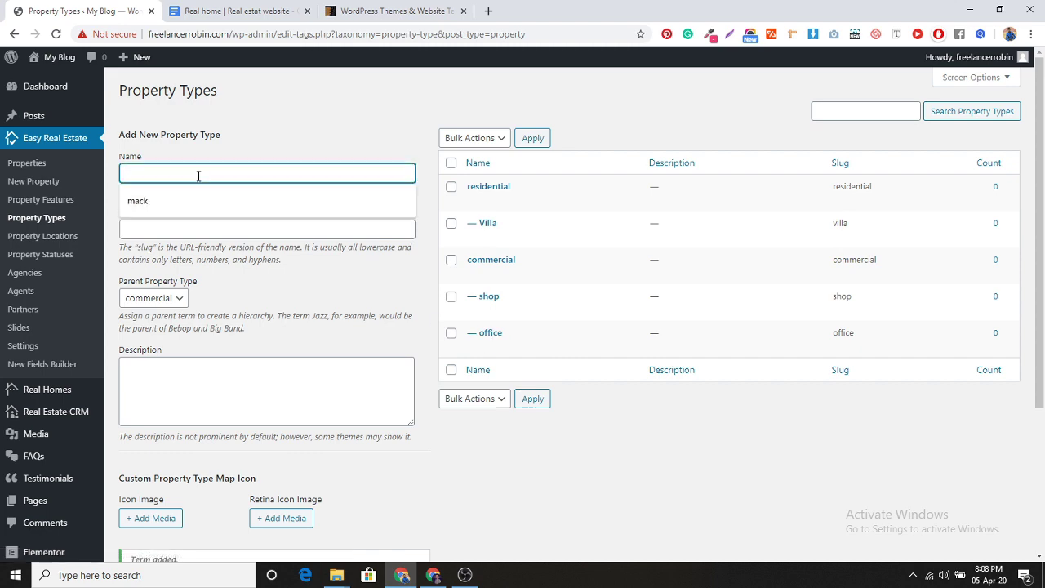
key("ctrl+v")
scroll(201, 264, "down", 2)
scroll(201, 273, "up", 2)
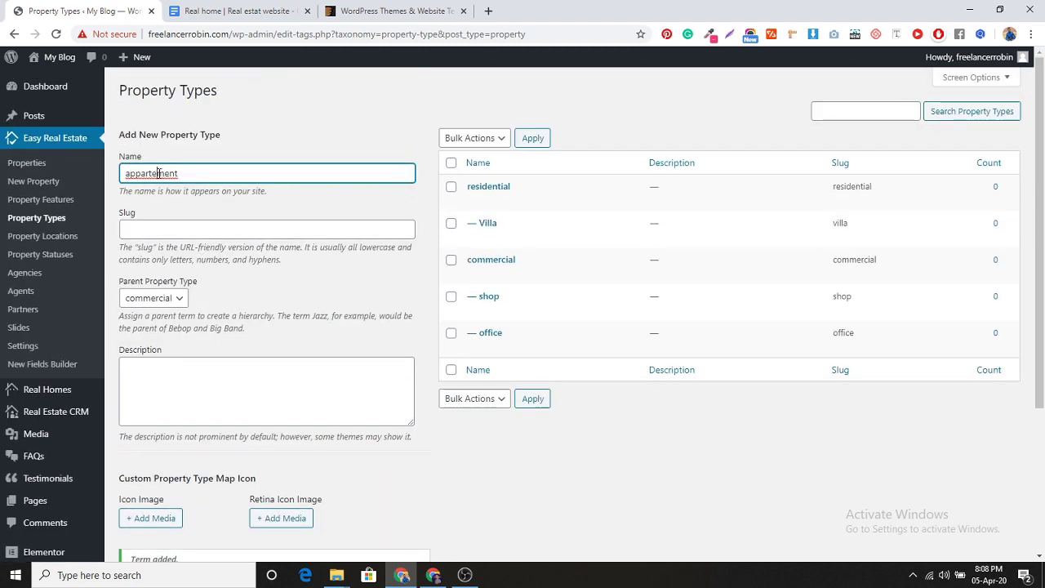
right_click(158, 174)
left_click(198, 184)
Set the parent of the "apartment" property type to residential and add it.
scroll(164, 182, "down", 2)
left_click(163, 170)
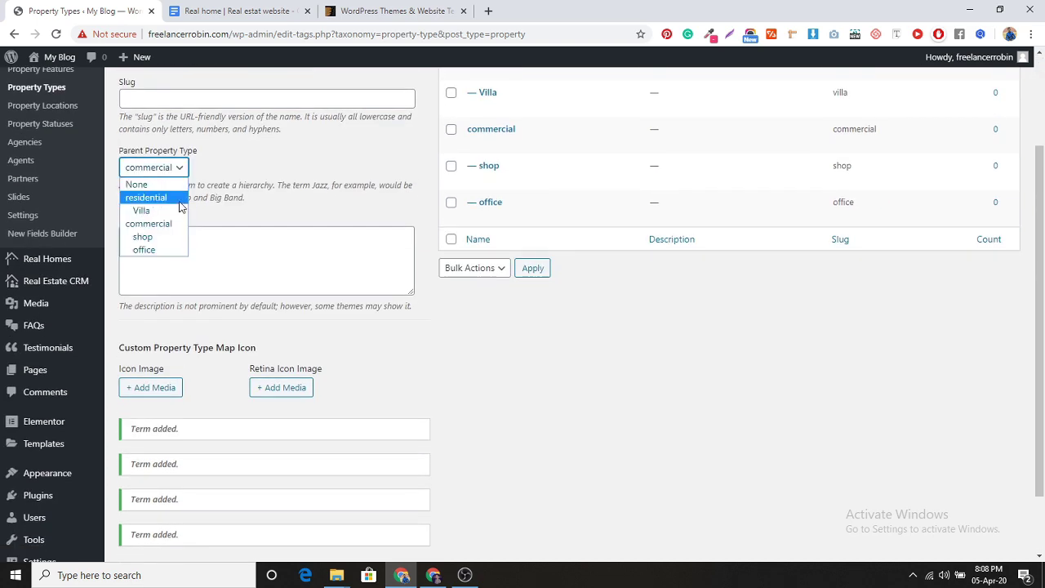
left_click(151, 201)
scroll(194, 362, "down", 1)
left_click(187, 496)
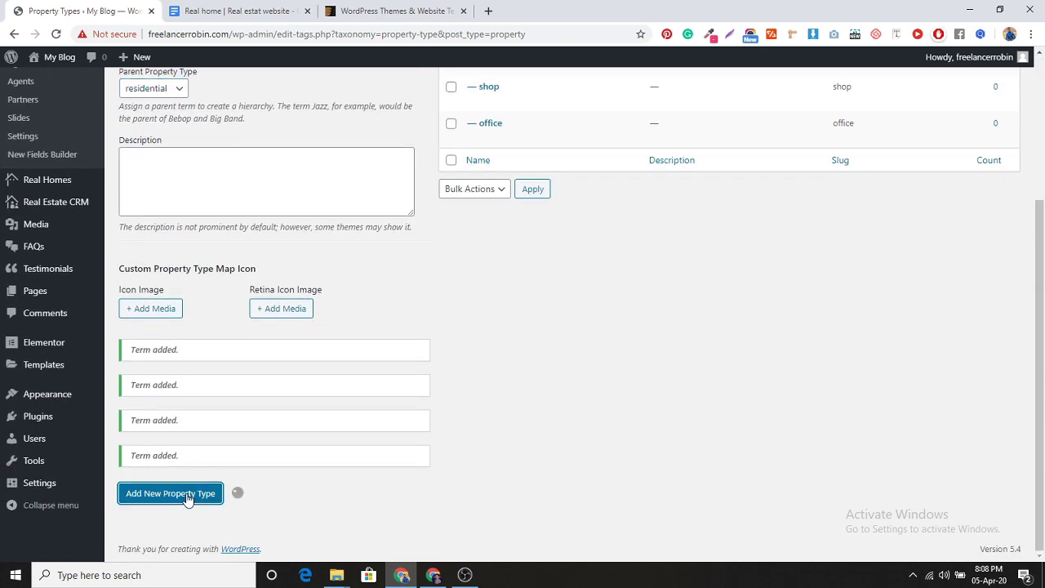
scroll(525, 409, "up", 3)
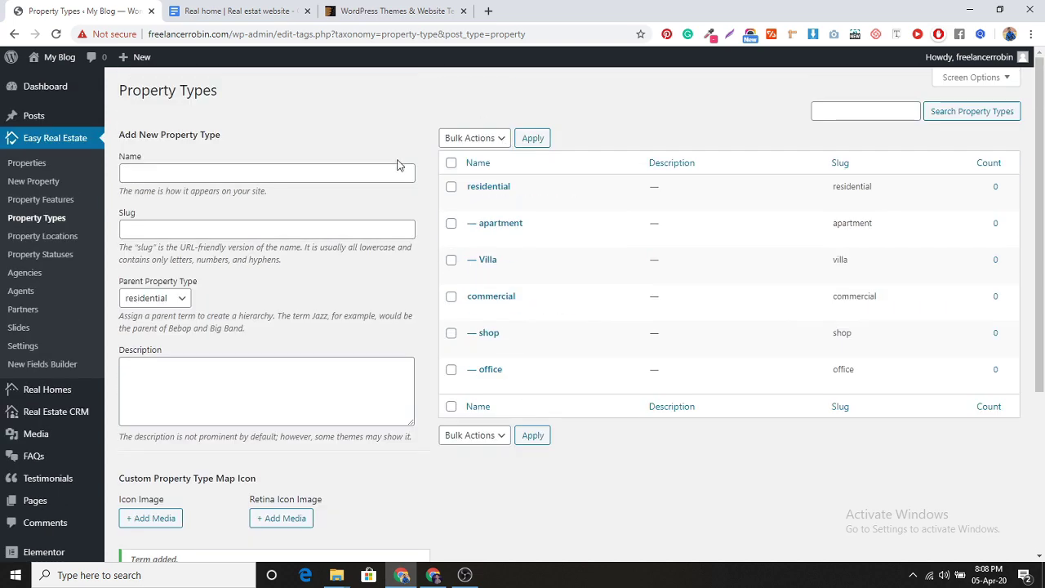
Add "DHAKA" and "CHITTAGONG" as new property locations without a parent.
left_click(25, 237)
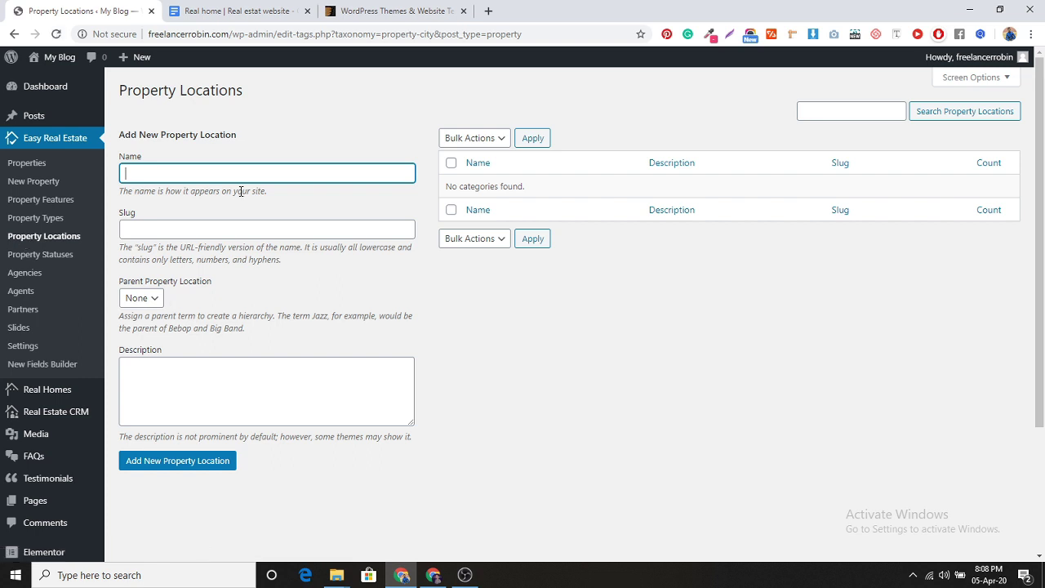
type("DHAKA")
left_click(188, 460)
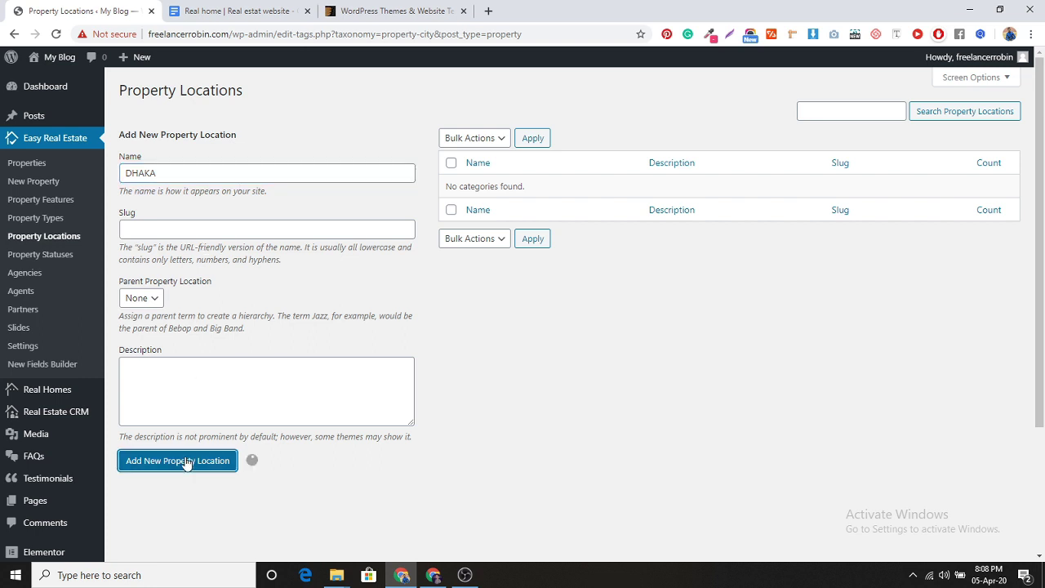
left_click(201, 175)
type("CHITT")
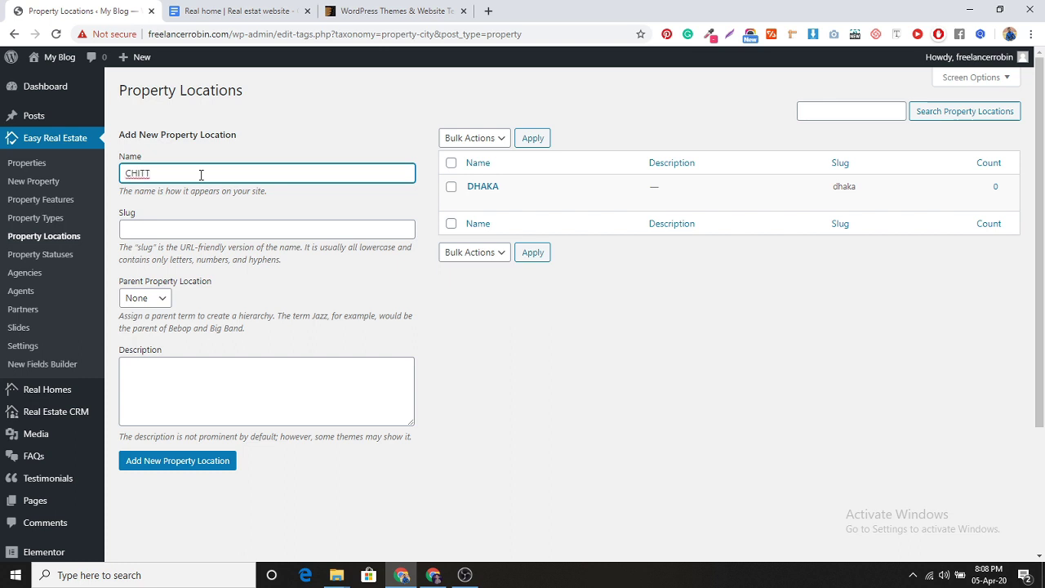
type("AGONG")
left_click(166, 463)
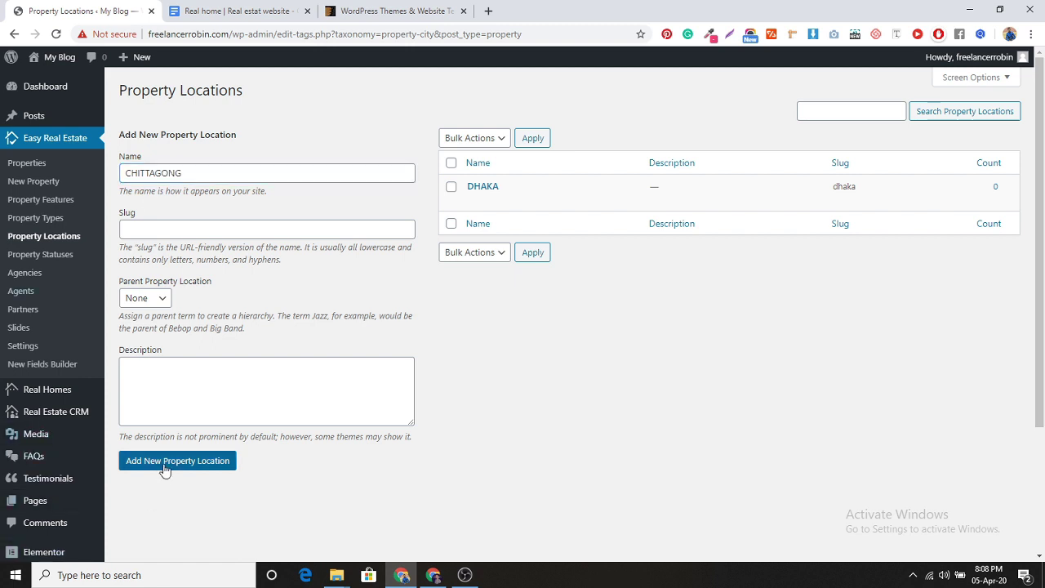
Add "BARISHAL" and "KHULNA" as new property locations without a parent.
left_click(176, 174)
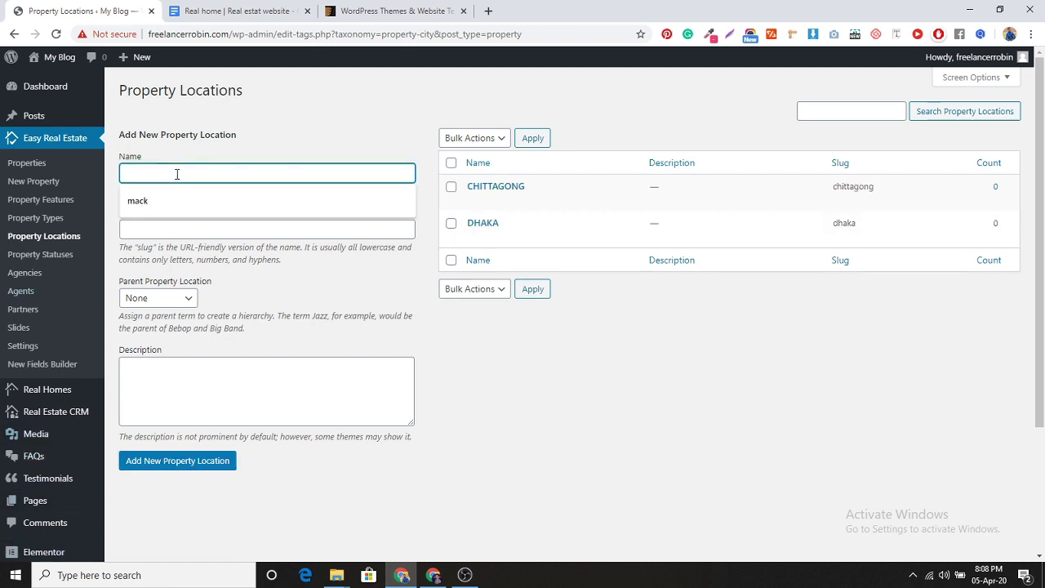
type("BARISHAL")
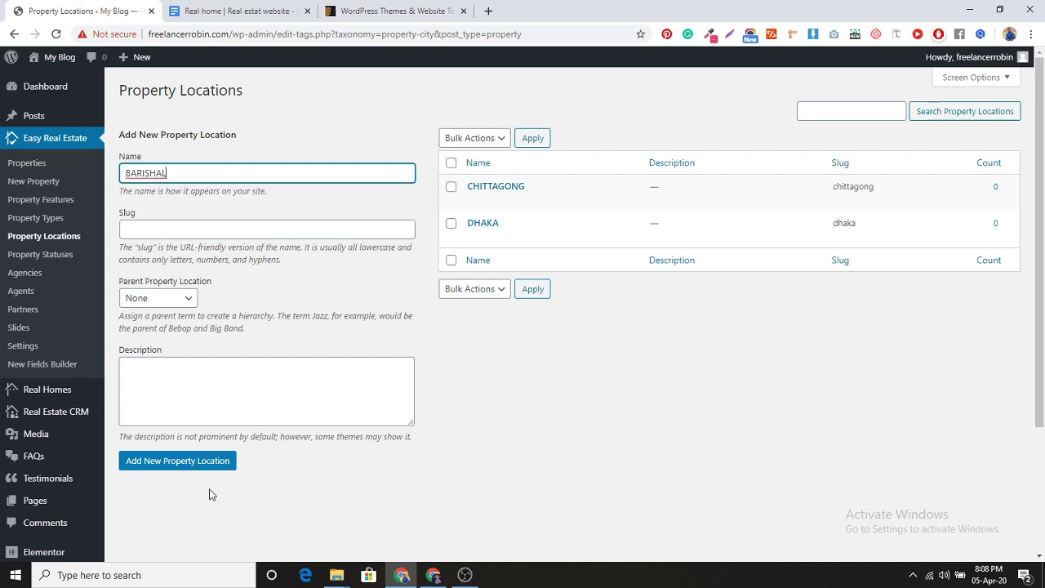
left_click(205, 464)
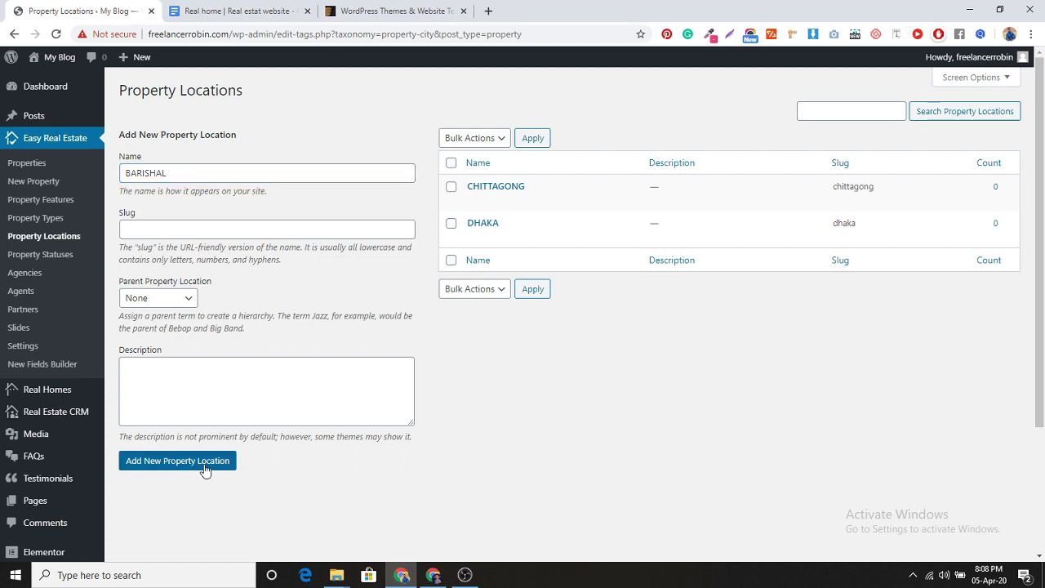
left_click(227, 172)
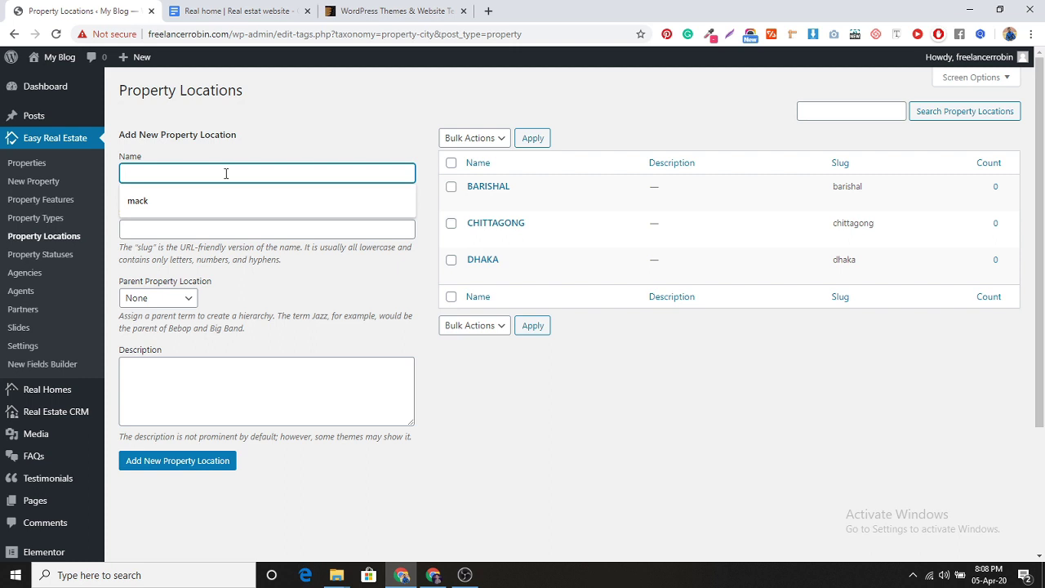
type("KH")
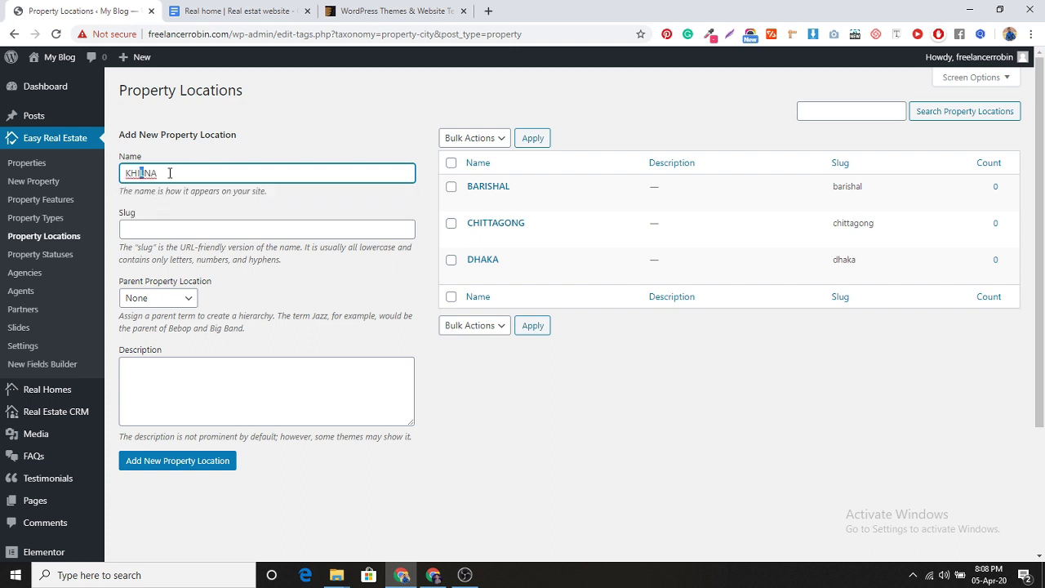
type("U")
left_click(147, 460)
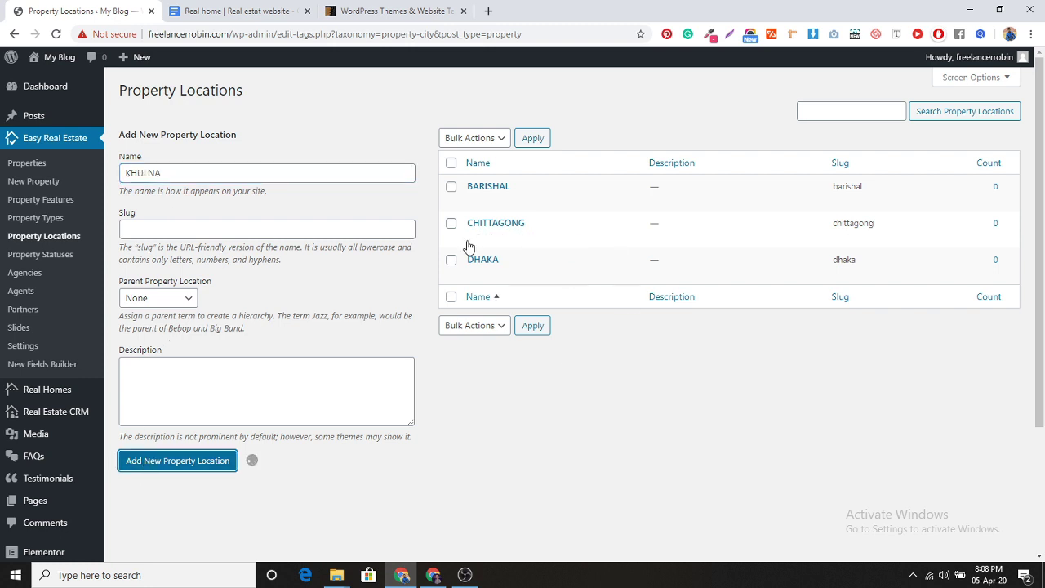
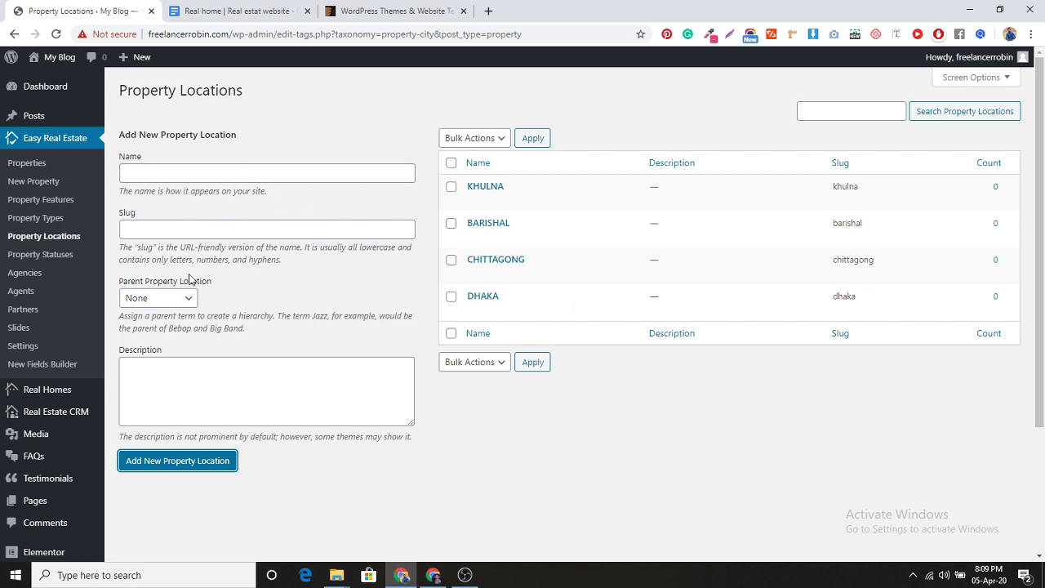
left_click(184, 298)
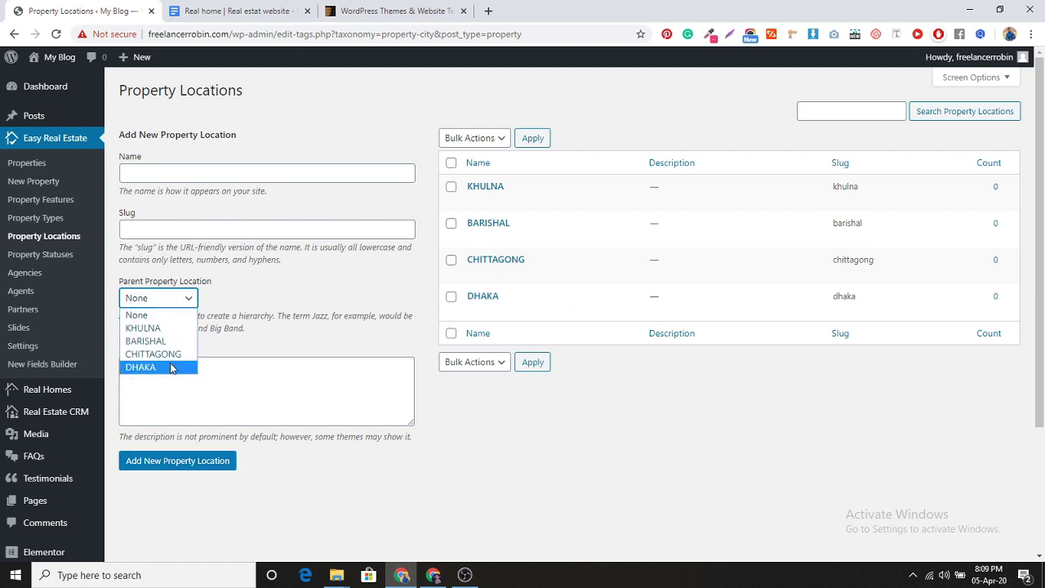
left_click(523, 426)
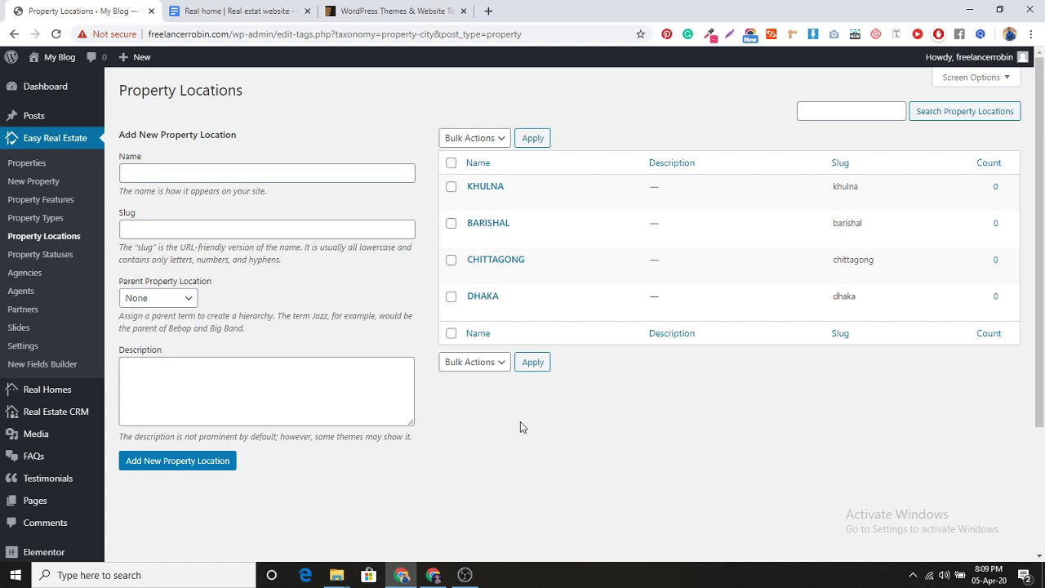
Copy "For rent" from the setup guide and add it as a new property status without a parent.
left_click(63, 259)
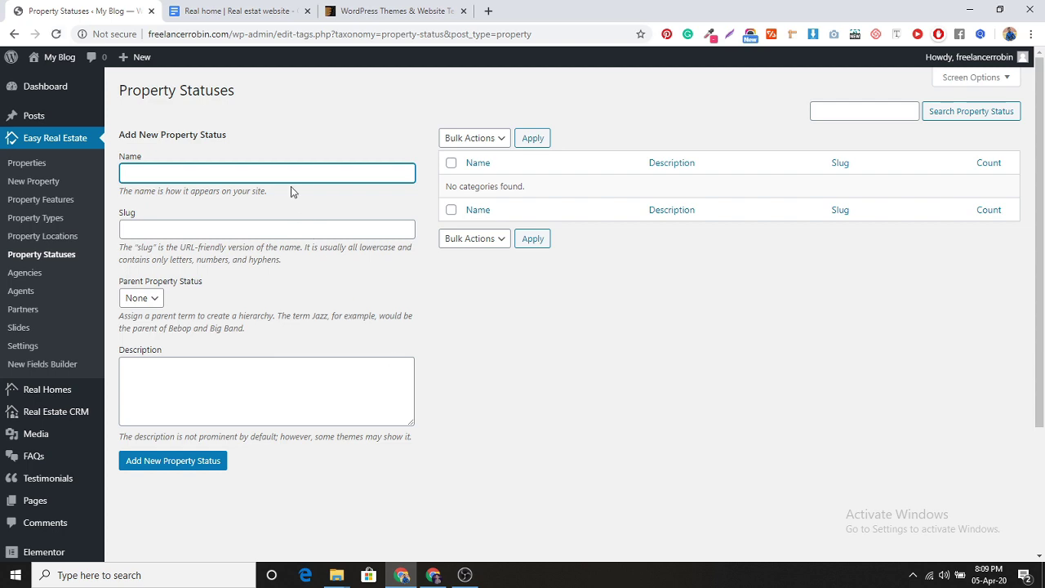
left_click(237, 10)
scroll(398, 389, "down", 1)
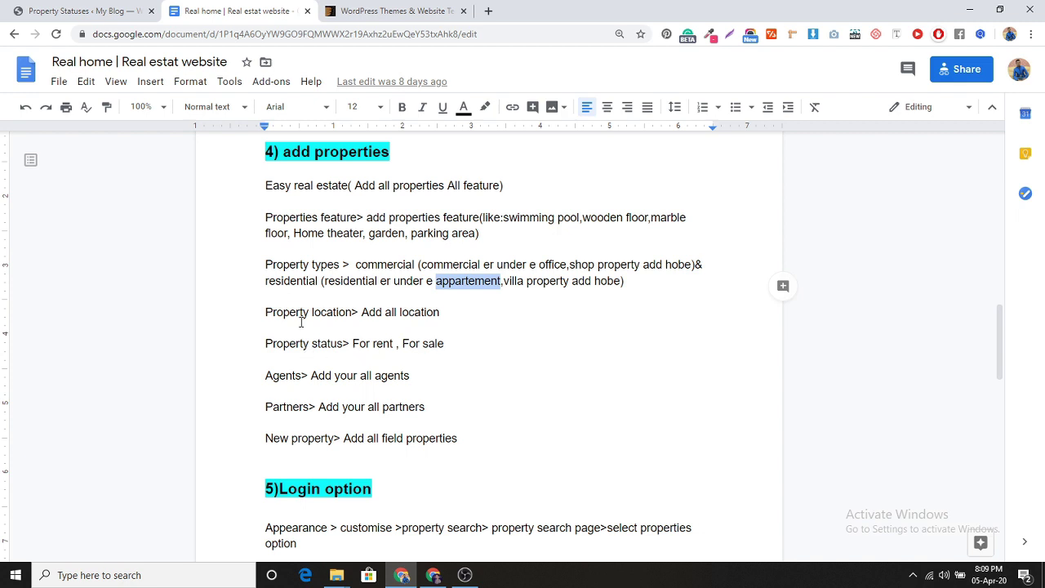
left_click_drag(355, 343, 394, 349)
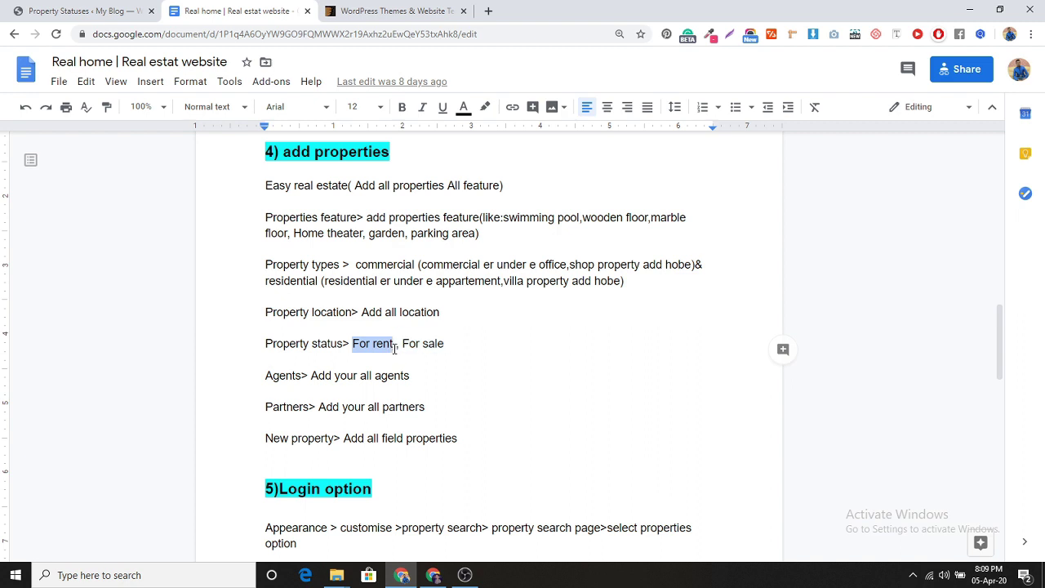
left_click(82, 10)
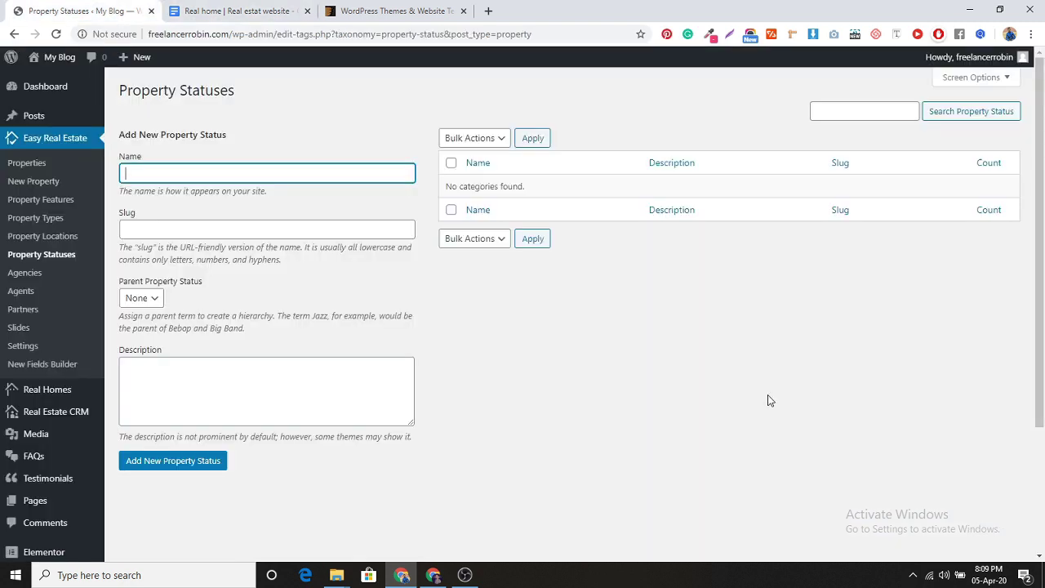
type("For rent")
left_click(190, 461)
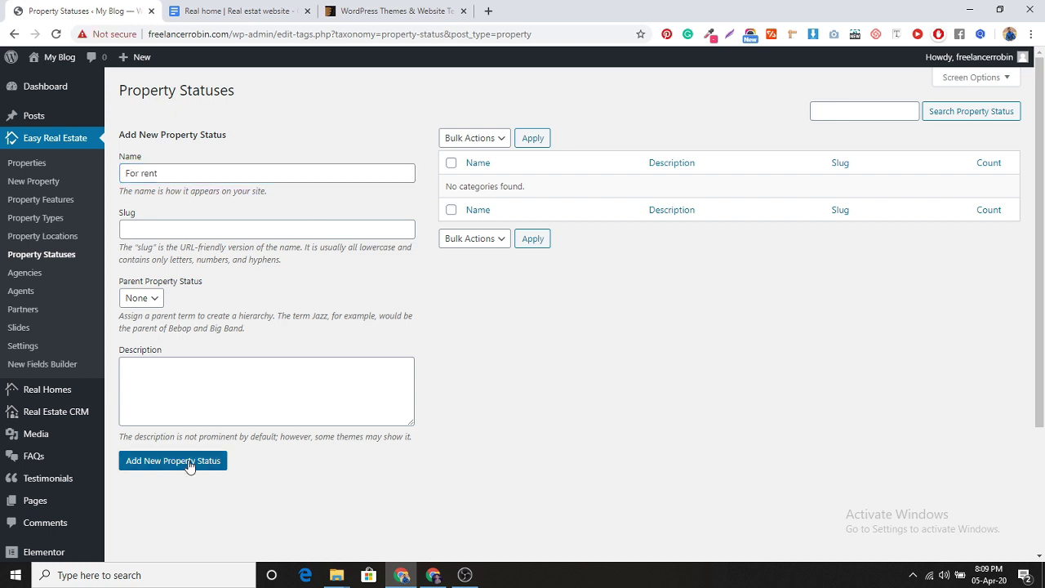
Add a second property status named "For sale" without a parent.
left_click(183, 180)
type("For rent")
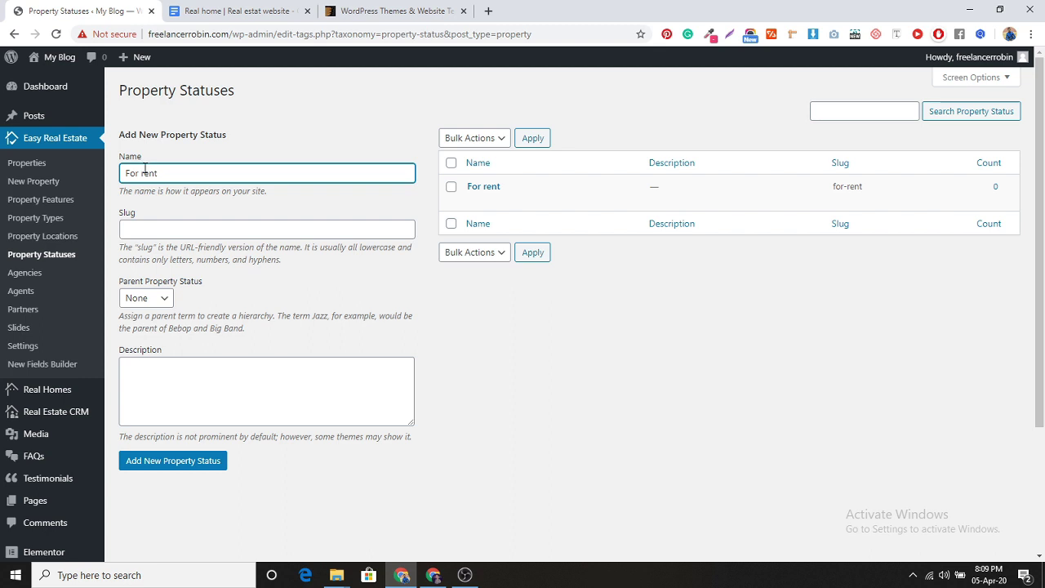
left_click_drag(145, 168, 205, 180)
type("r")
left_click(203, 462)
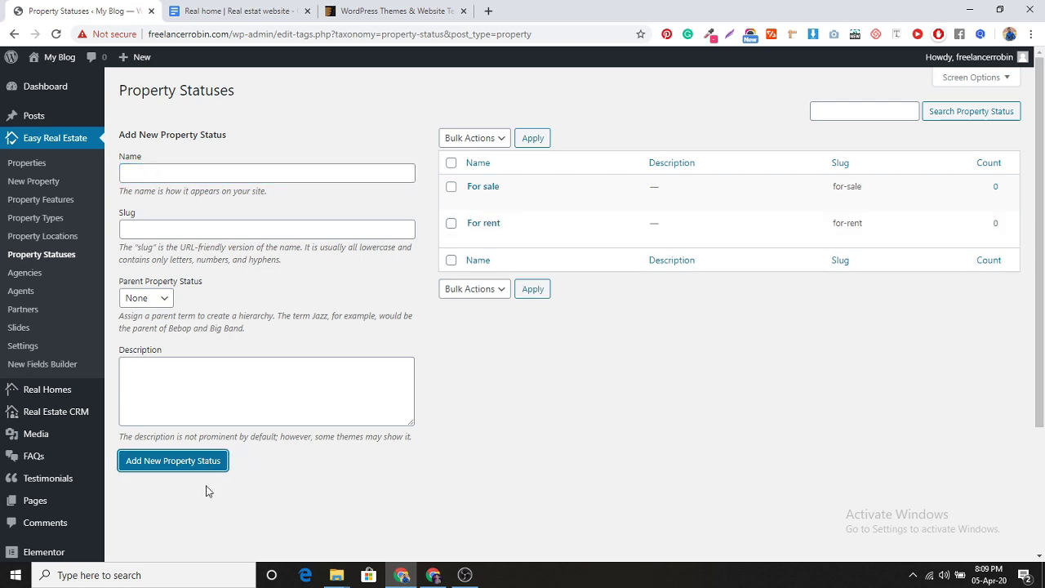
Check the setup guide for the instructions following property status, and bring up the ThemeForest home page.
left_click(245, 11)
scroll(545, 404, "down", 2)
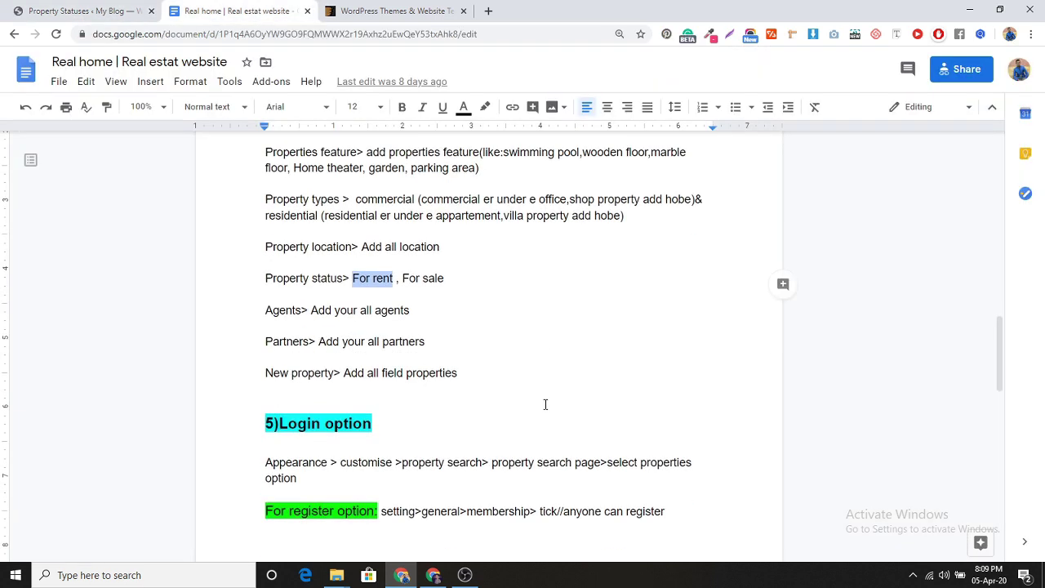
left_click(82, 11)
left_click(351, 8)
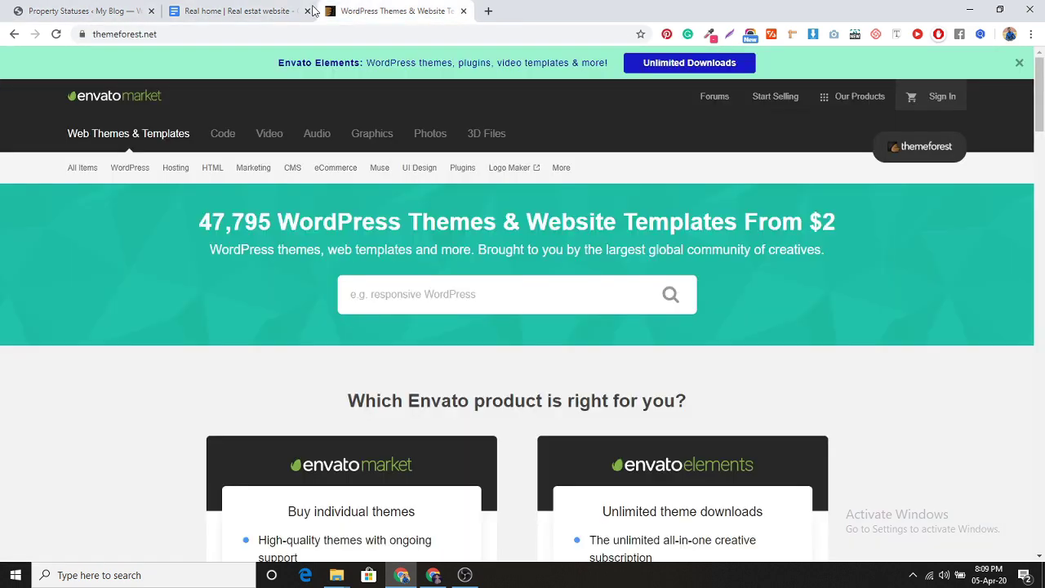
Search ThemeForest for "real homes" and look through the matching templates.
left_click(98, 10)
left_click(375, 6)
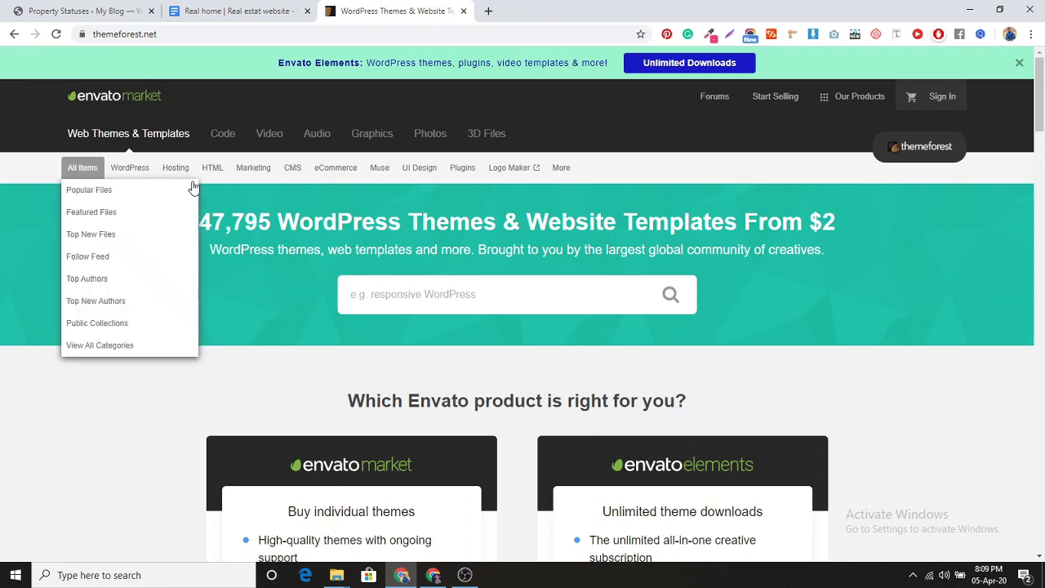
left_click(430, 294)
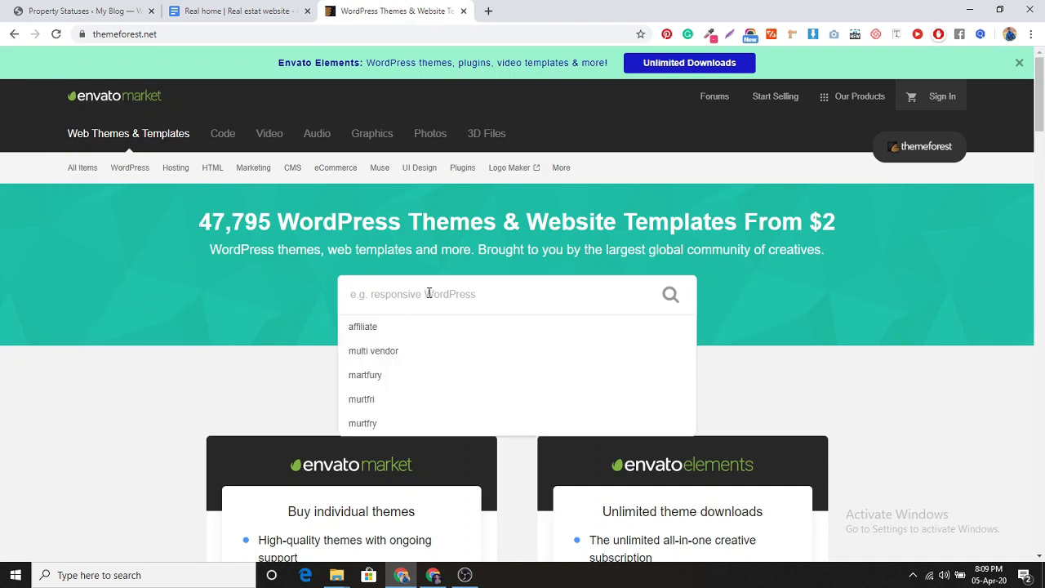
type("real")
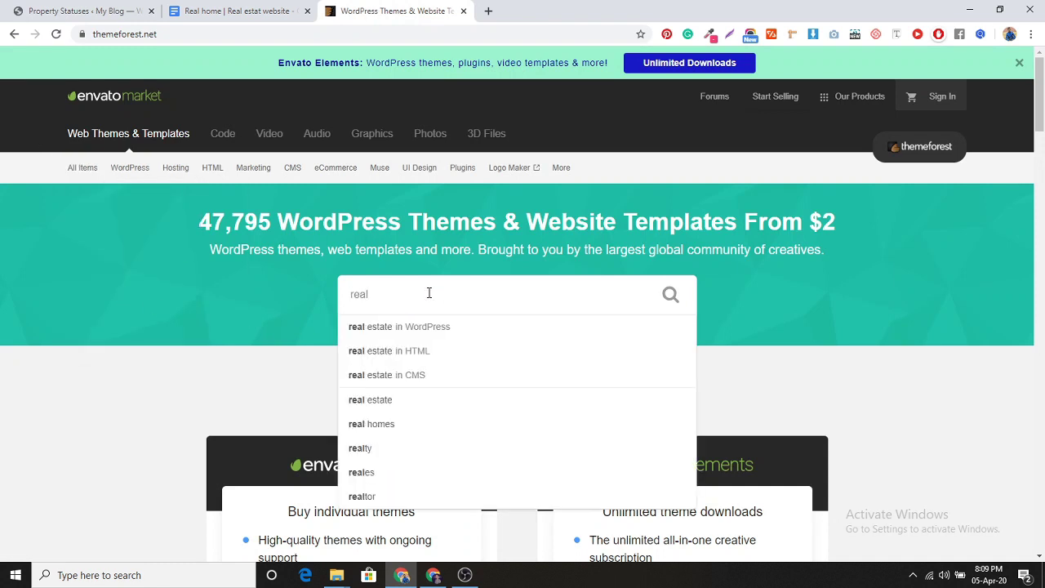
type(" homes")
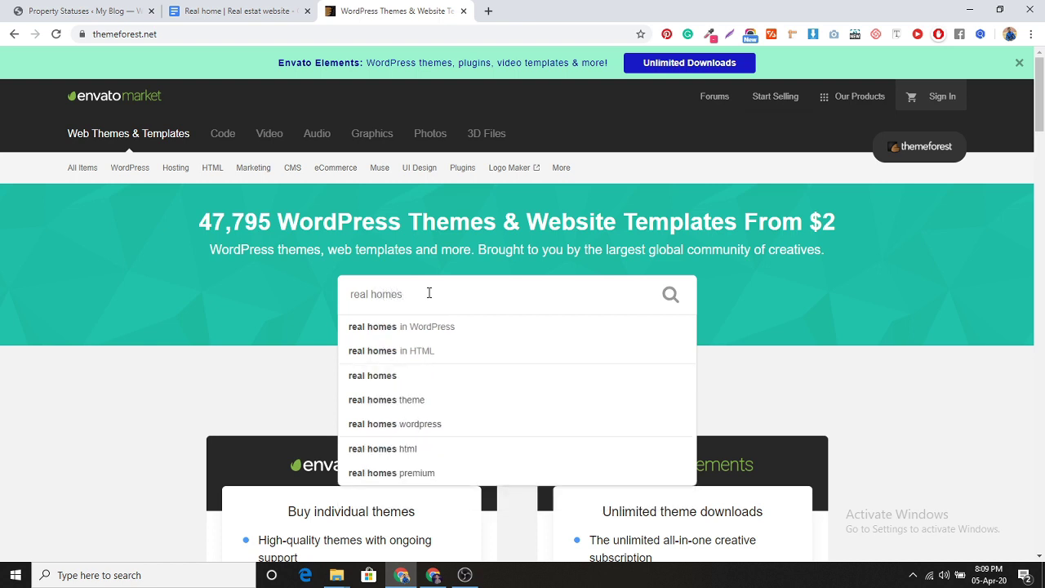
key("Return")
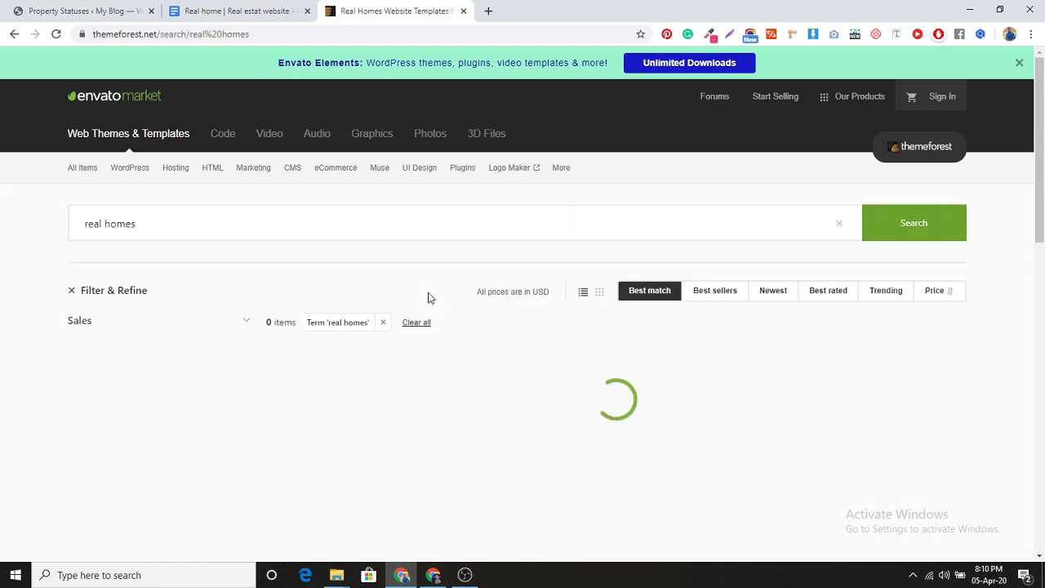
scroll(429, 298, "down", 4)
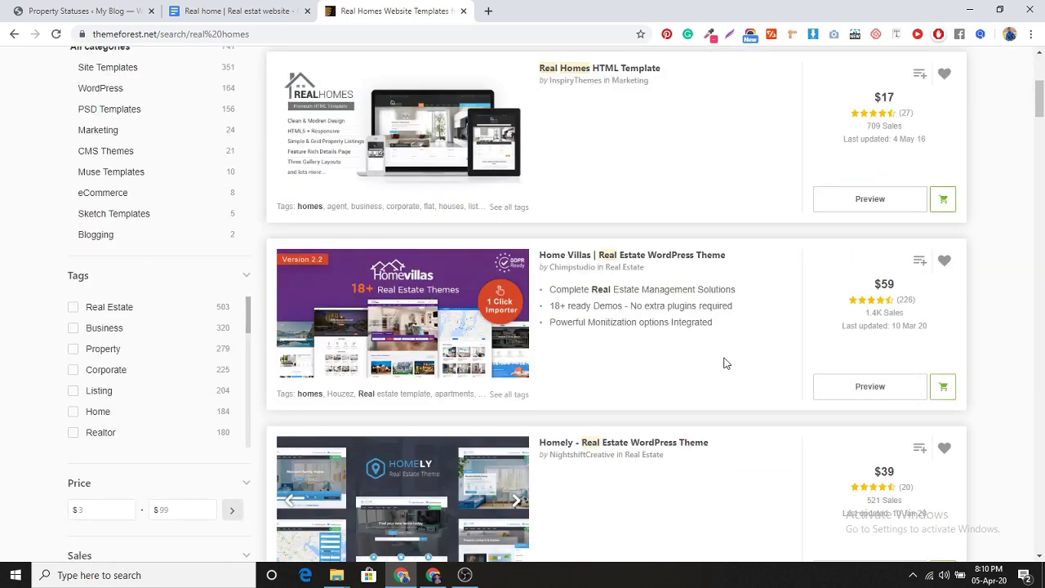
scroll(725, 359, "down", 5)
scroll(727, 364, "down", 5)
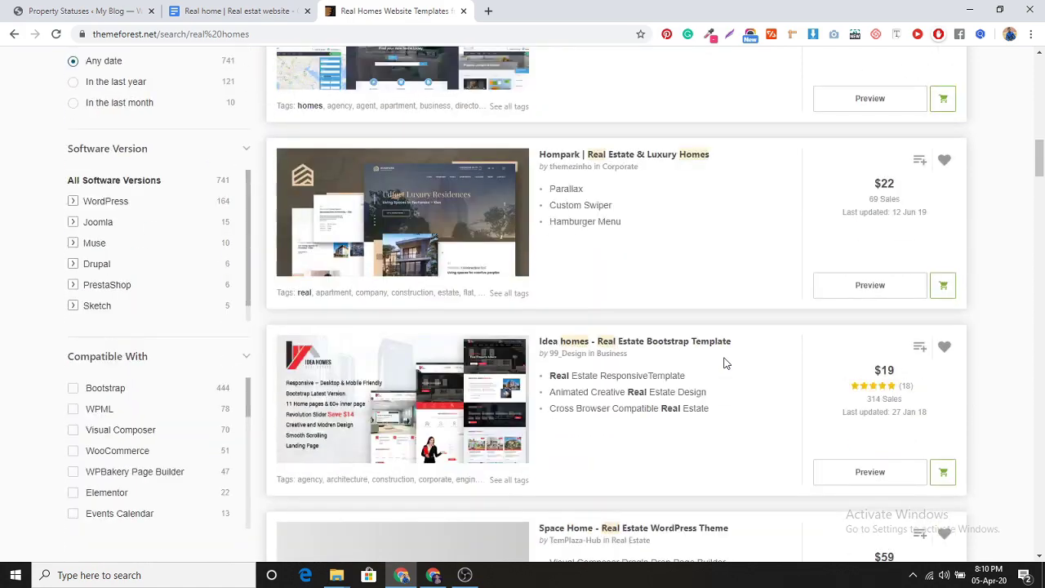
scroll(727, 363, "up", 15)
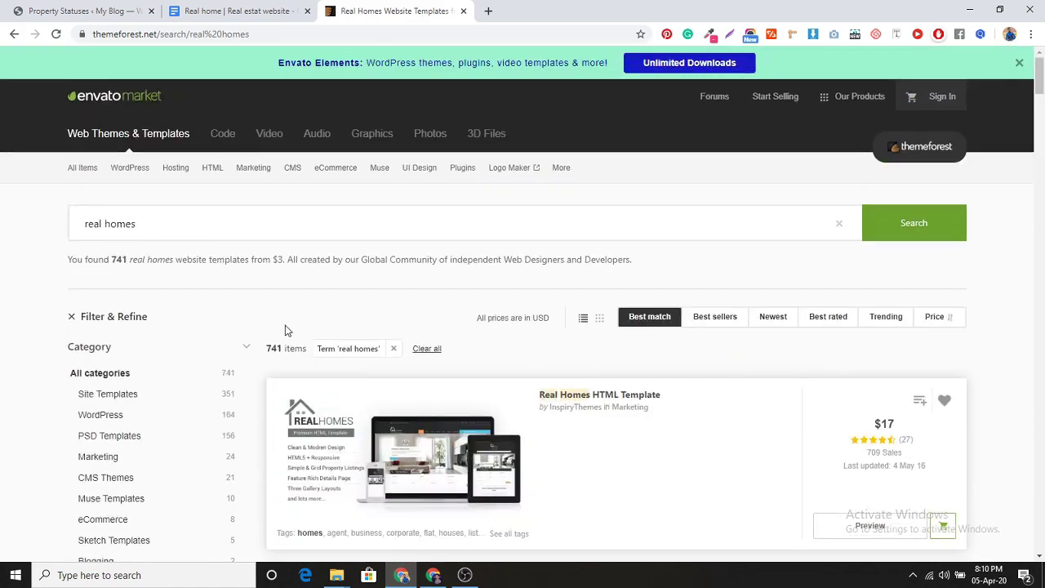
Narrow the "real homes" results to the WordPress category and look through the themes.
left_click(100, 417)
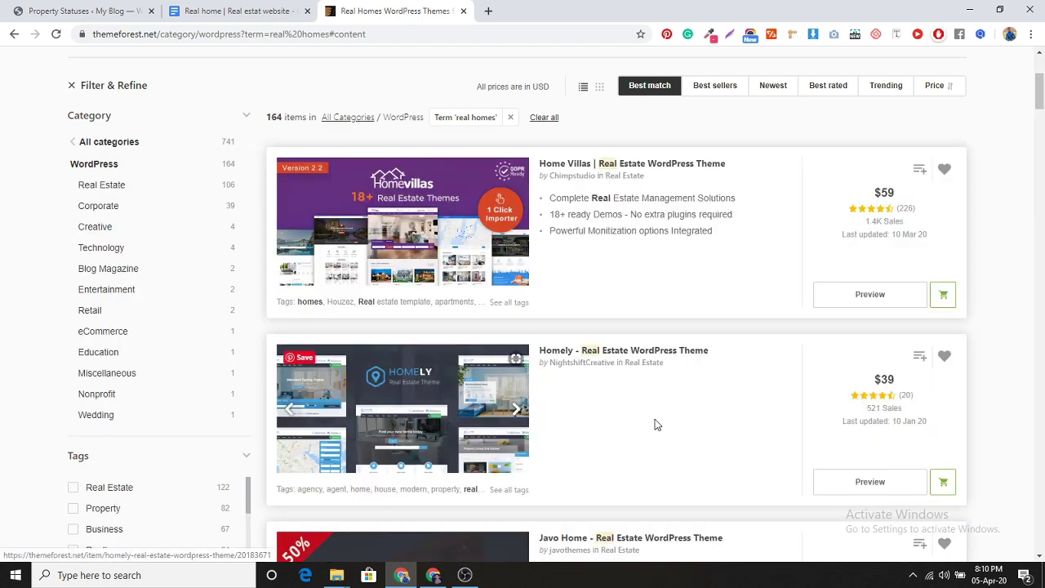
scroll(679, 424, "down", 4)
scroll(765, 472, "down", 8)
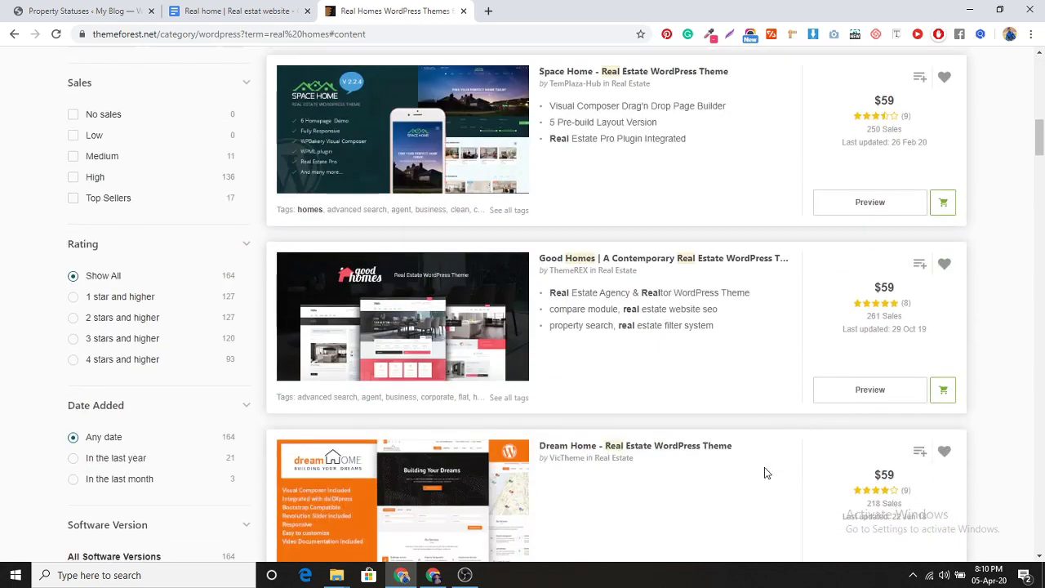
scroll(766, 473, "up", 15)
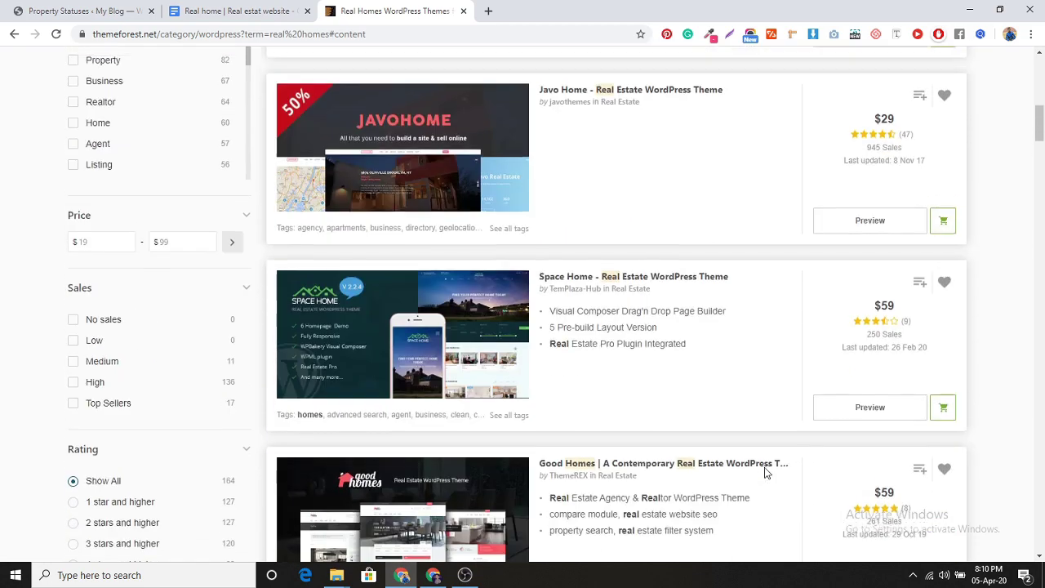
Search the WordPress category for the suggested term "real homes theme".
left_click(281, 232)
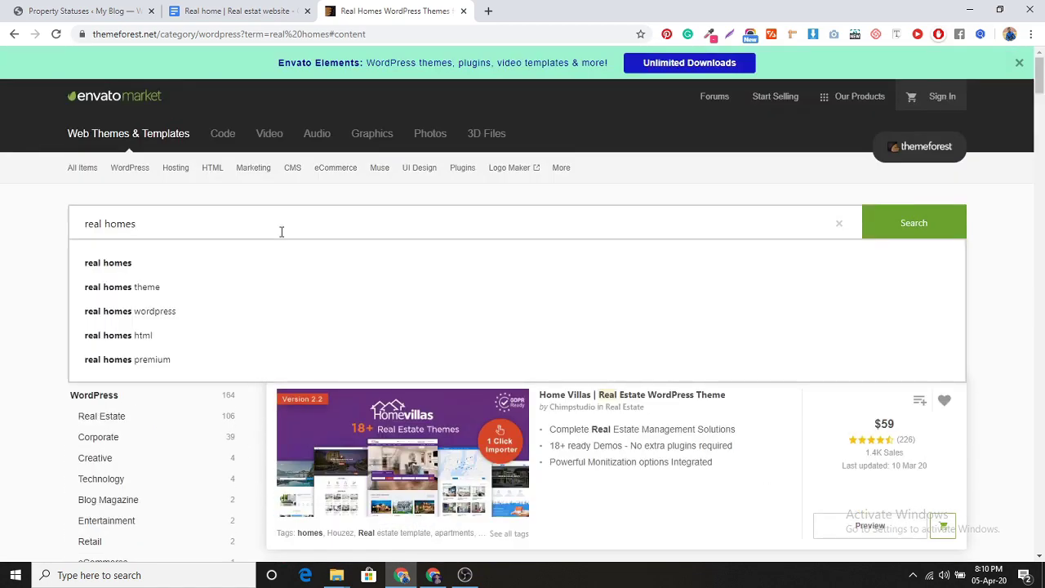
left_click(127, 294)
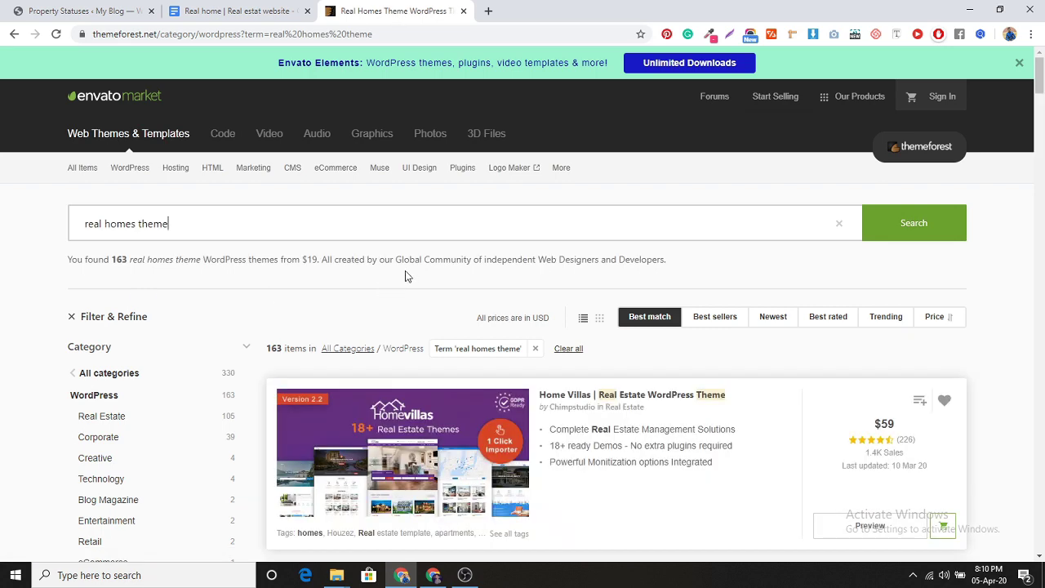
scroll(407, 276, "down", 2)
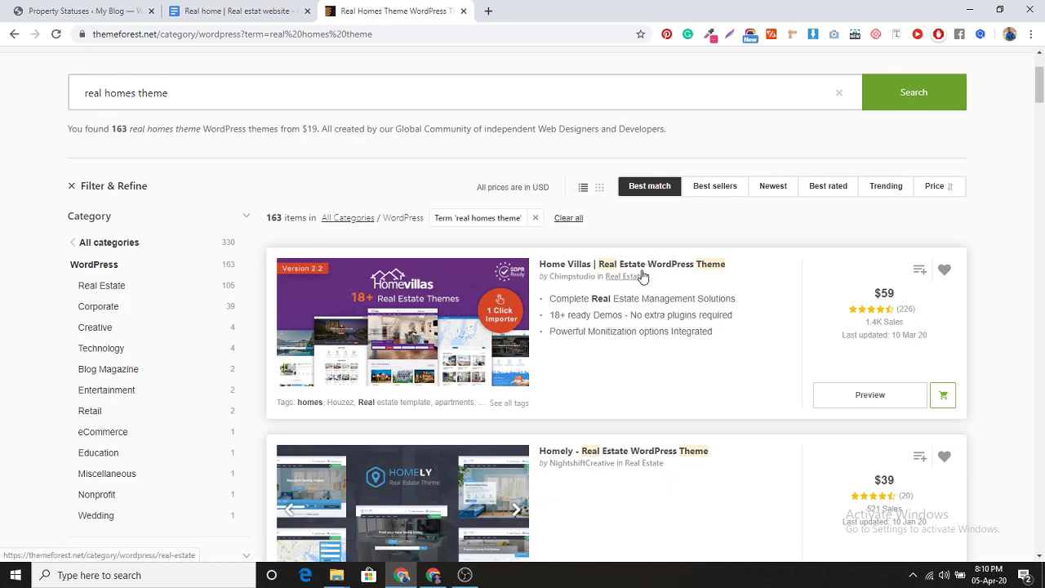
Open the Home Villas theme's item page and its live preview, and review the listed key features.
left_click(481, 336)
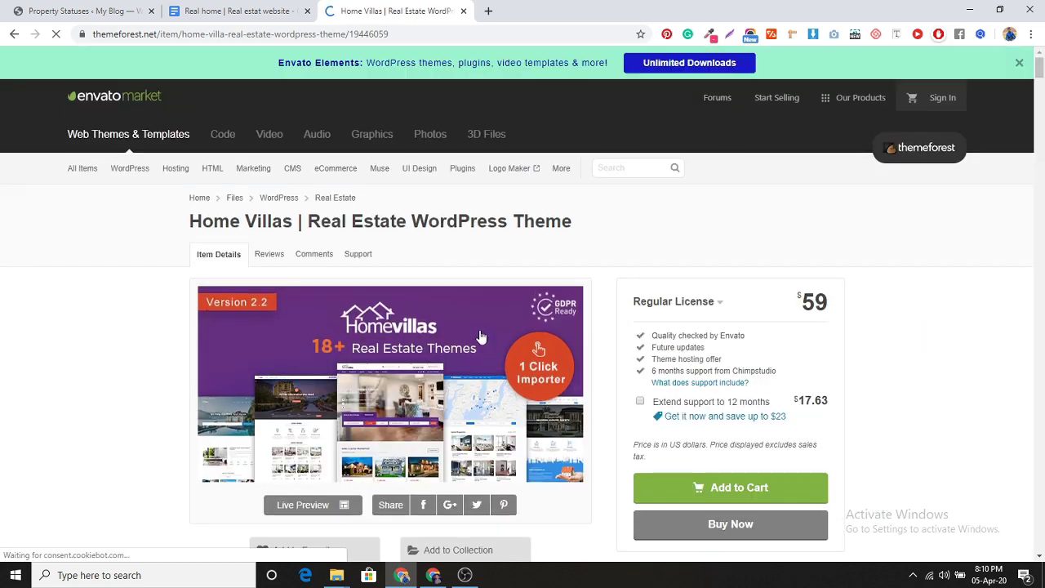
scroll(481, 335, "down", 3)
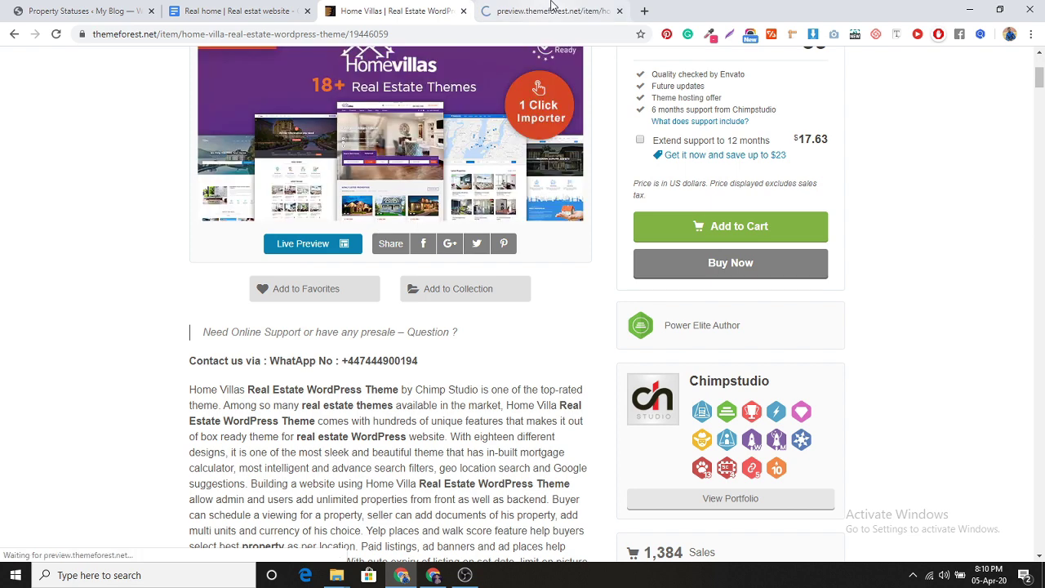
left_click(552, 10)
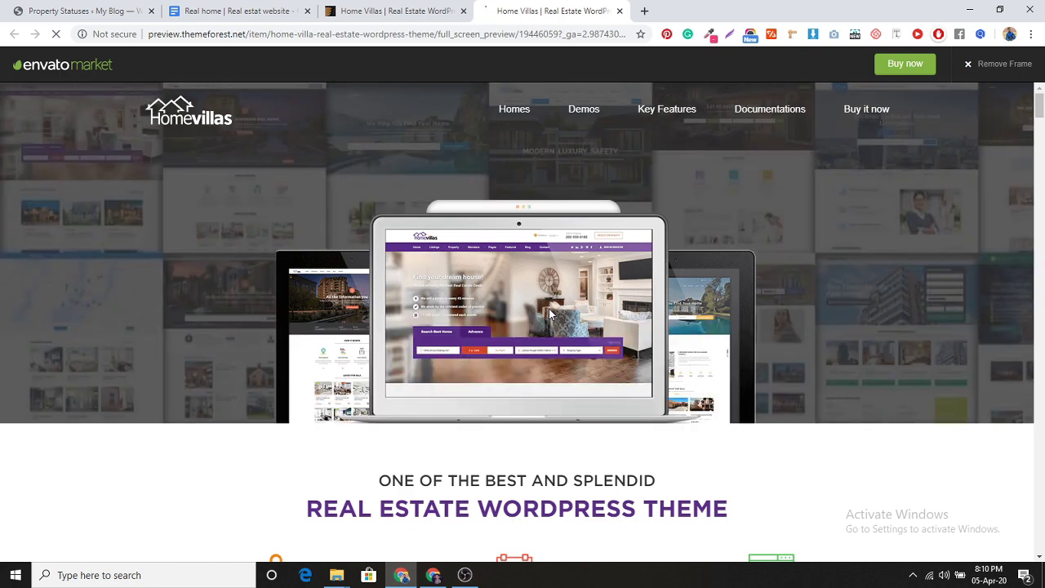
scroll(549, 313, "down", 10)
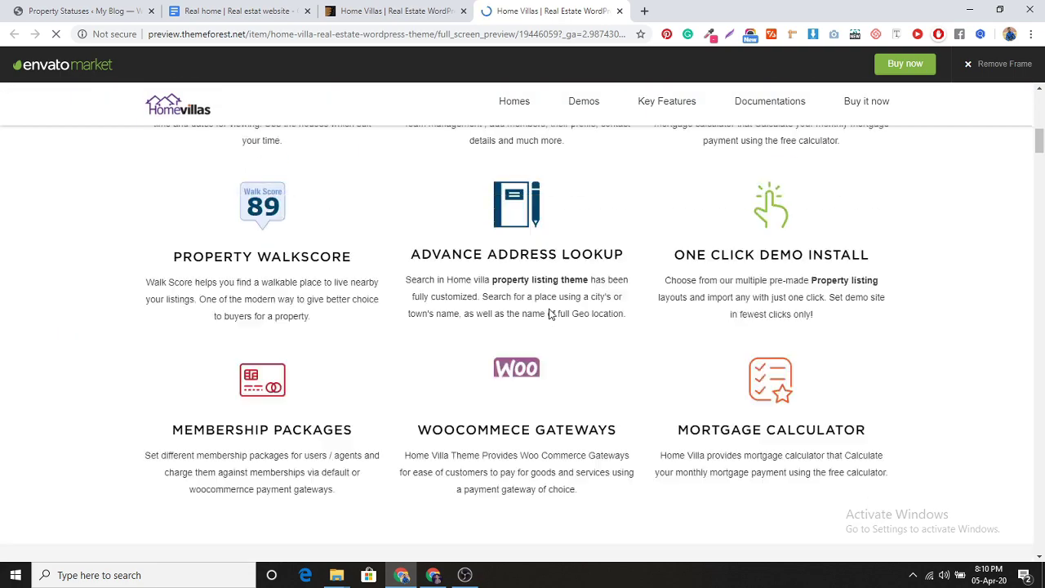
scroll(550, 312, "down", 10)
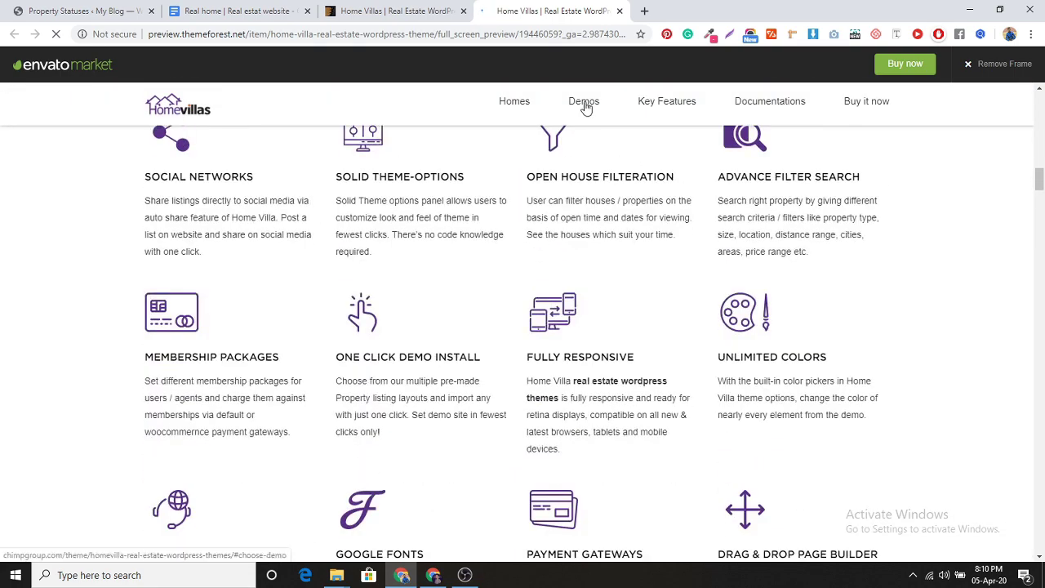
Examine the demo designs offered in the Home Villas live preview, from Demo 1 through the RTL demo.
scroll(583, 168, "down", 8)
scroll(553, 223, "down", 10)
scroll(528, 354, "down", 5)
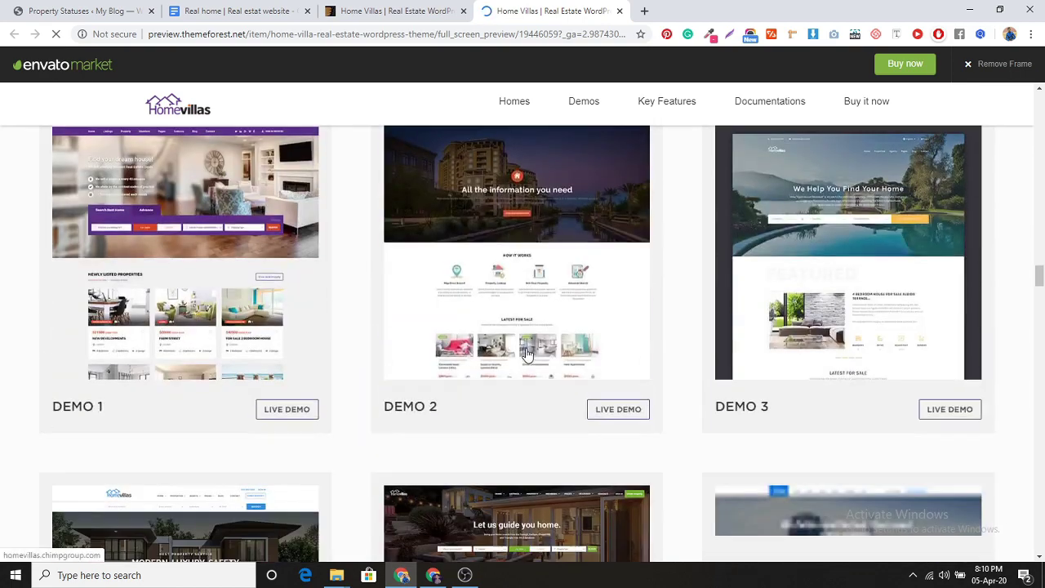
scroll(528, 354, "down", 4)
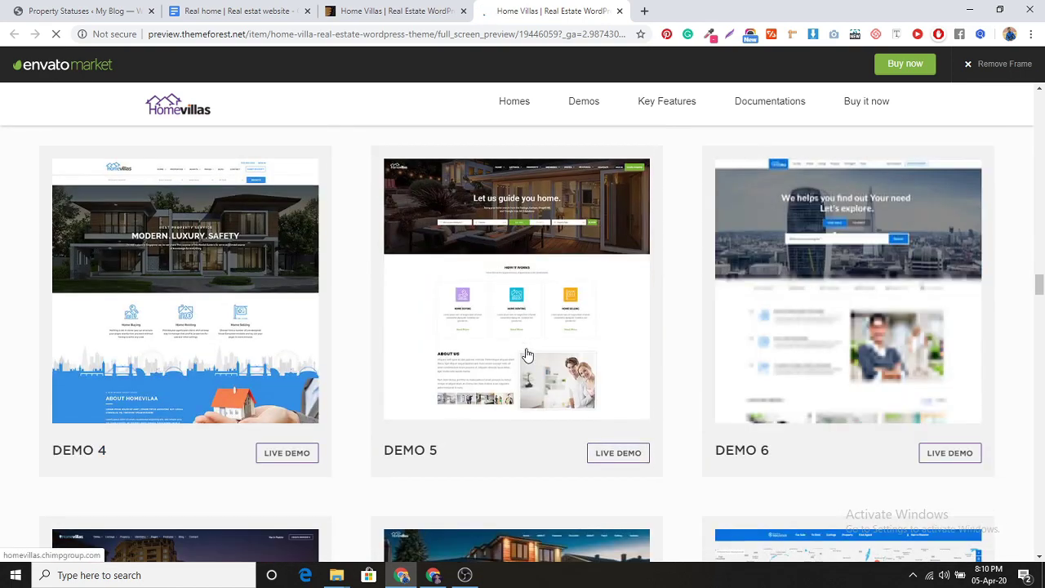
scroll(528, 354, "down", 3)
scroll(527, 354, "down", 6)
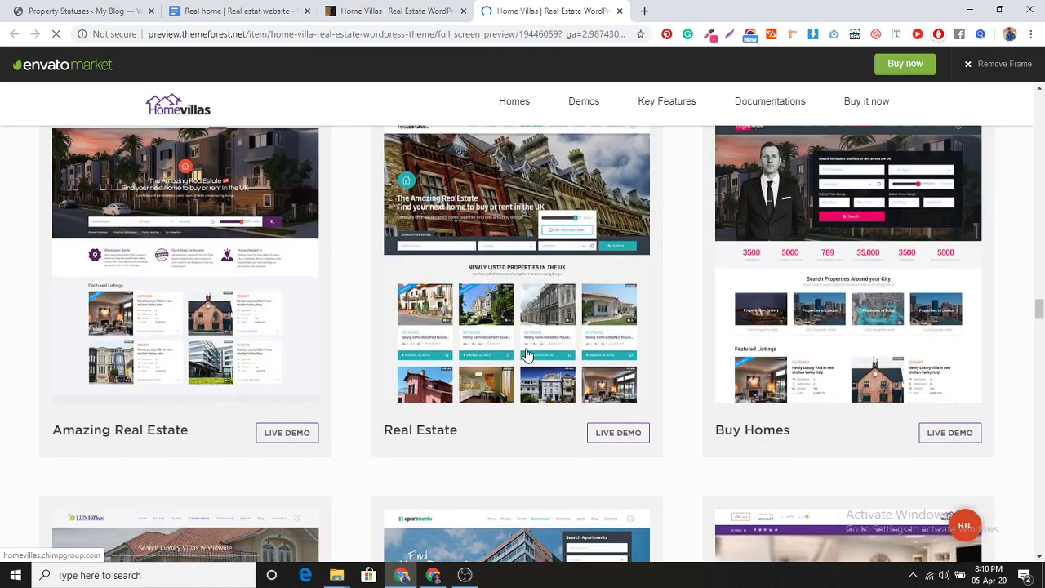
scroll(528, 354, "down", 5)
scroll(528, 354, "down", 4)
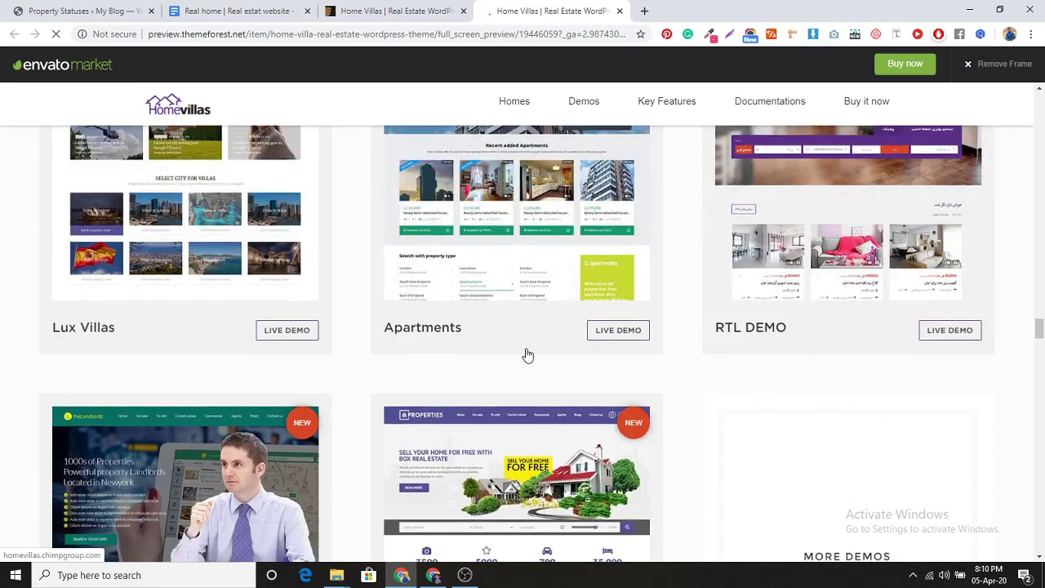
Return from the Home Villas item page to the "real homes theme" results and look for the RealHomes theme.
left_click(401, 9)
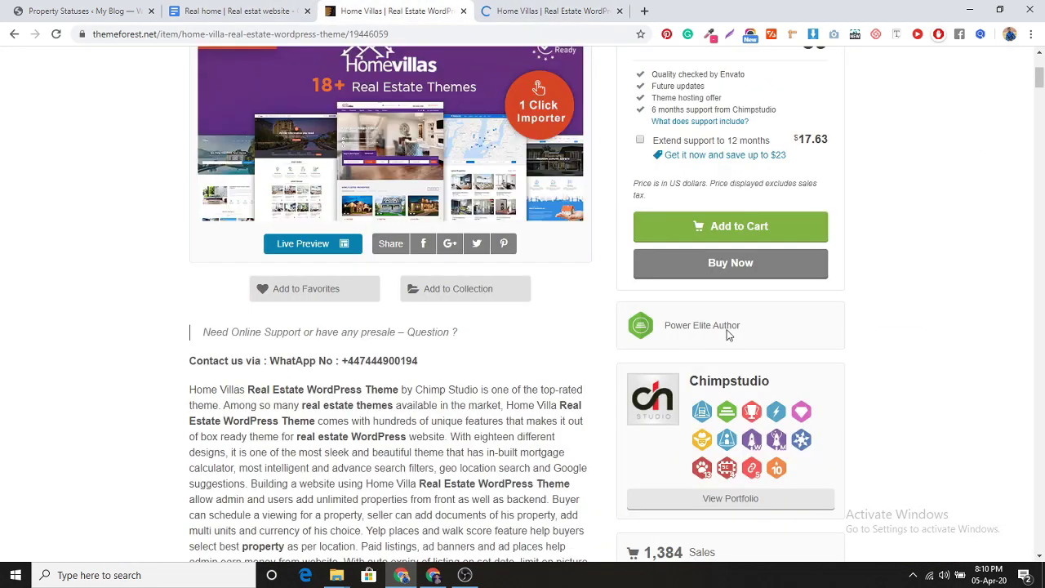
scroll(449, 367, "up", 4)
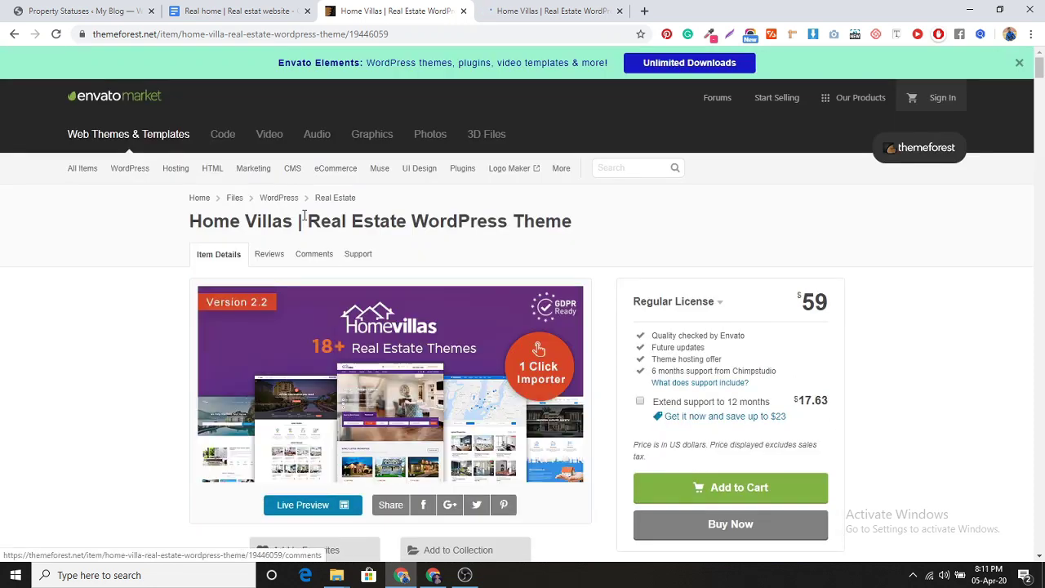
left_click(14, 34)
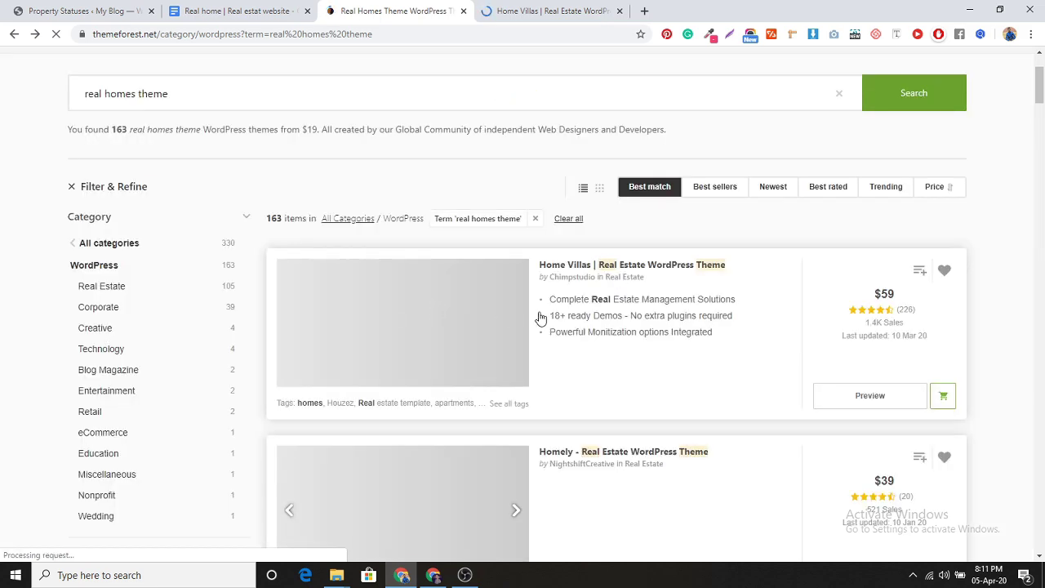
scroll(671, 402, "down", 3)
scroll(671, 401, "down", 6)
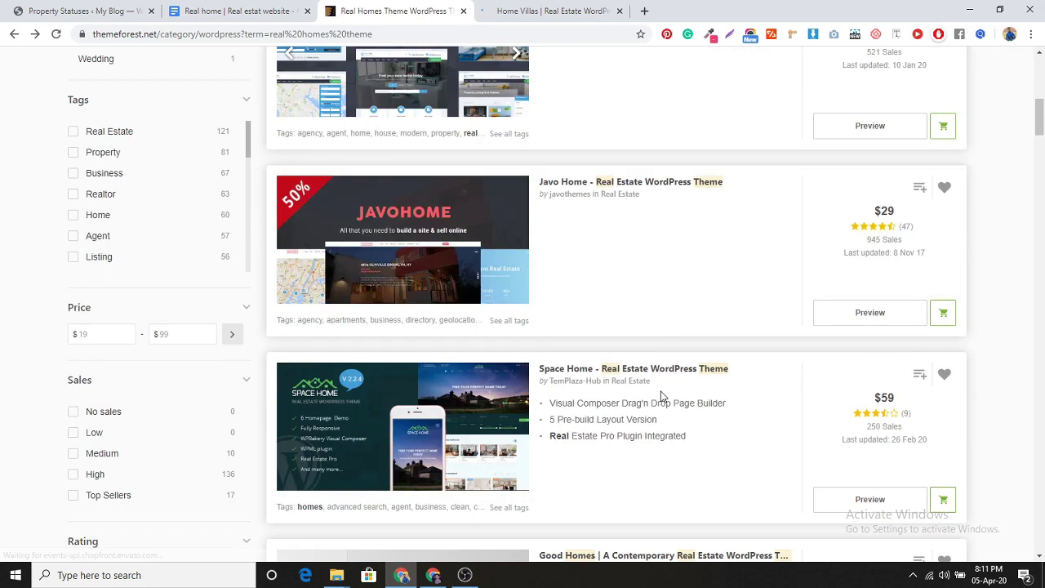
scroll(661, 397, "down", 4)
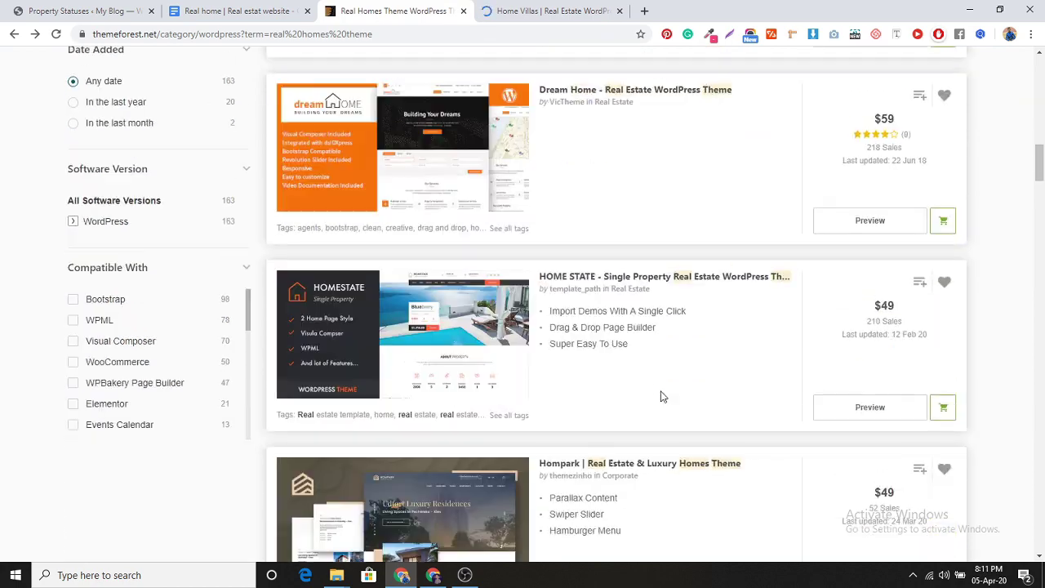
scroll(662, 396, "up", 13)
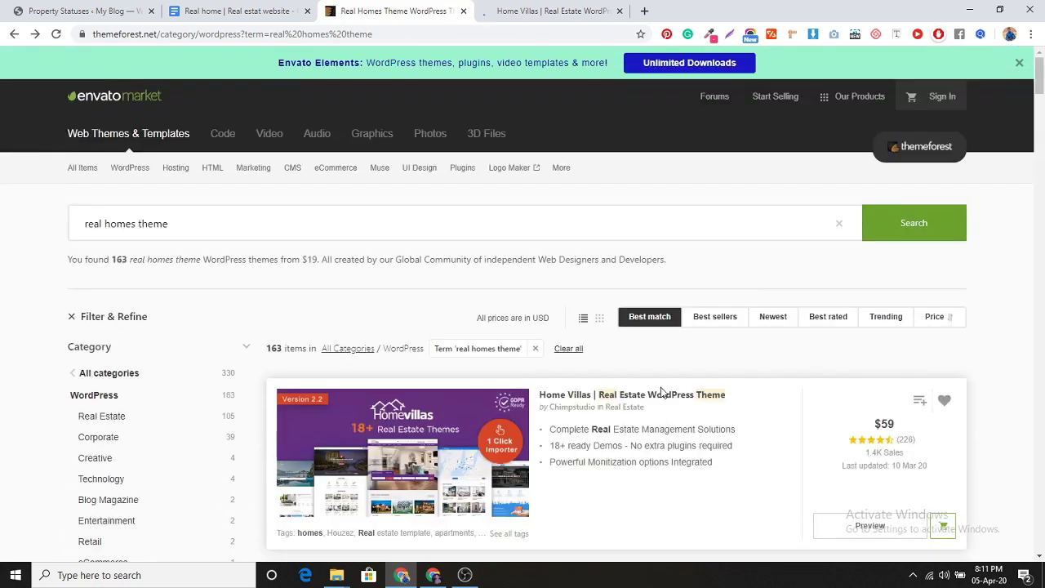
Sort the "real homes theme" results by best sellers and look through the listed themes.
left_click(715, 318)
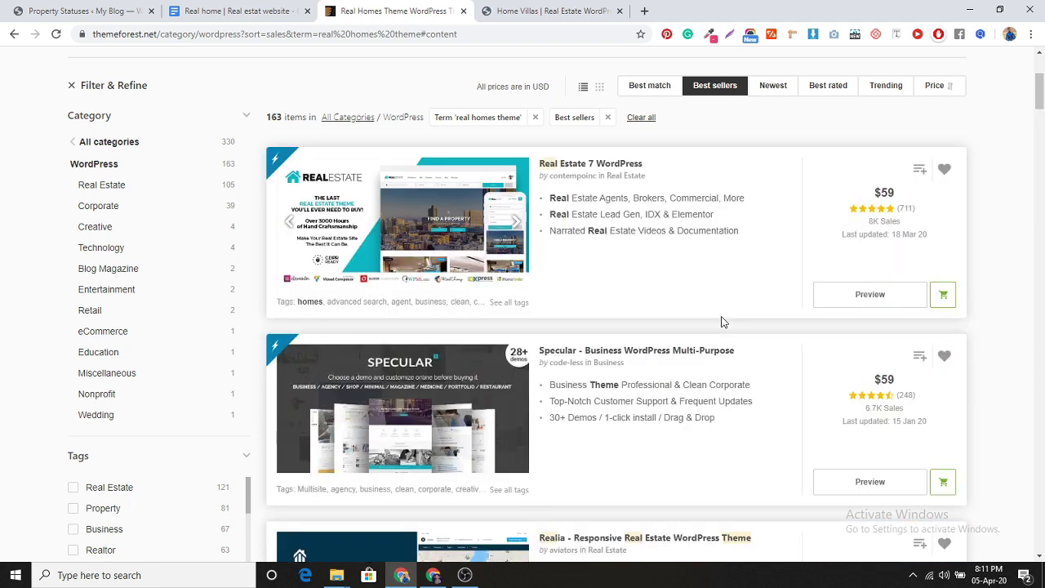
scroll(721, 322, "down", 2)
scroll(721, 321, "down", 3)
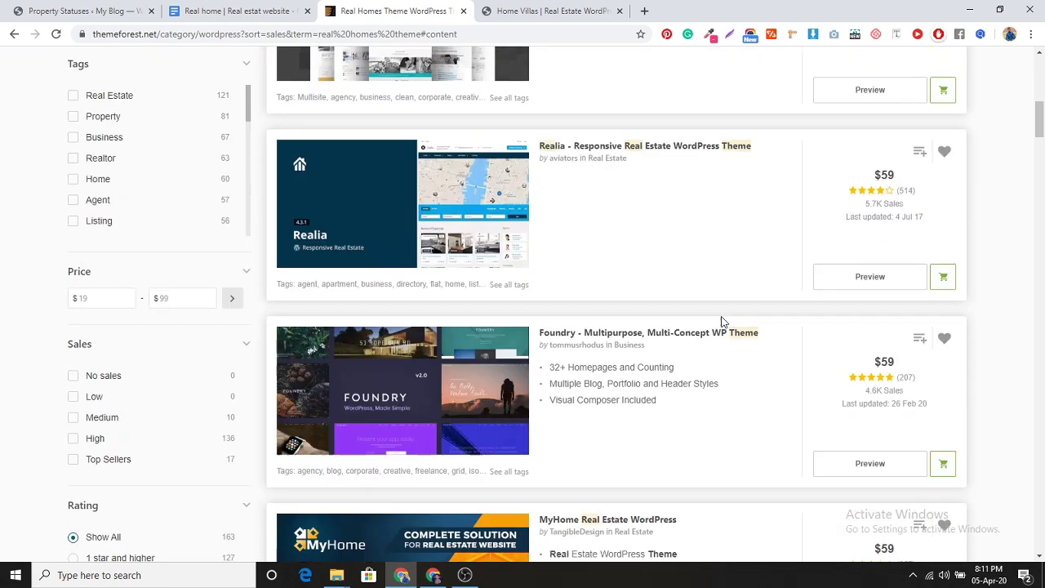
scroll(721, 322, "down", 6)
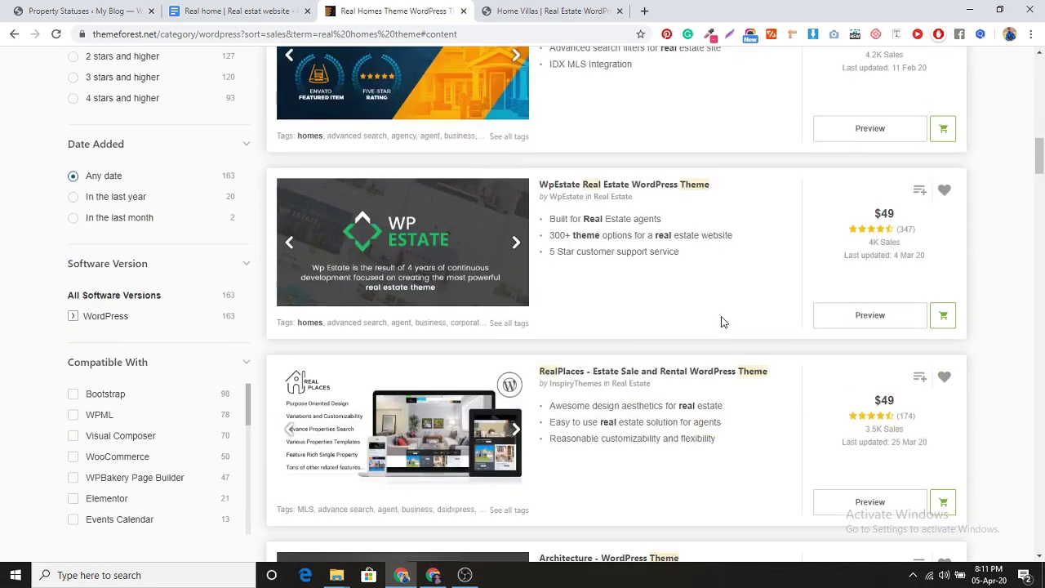
scroll(721, 322, "down", 3)
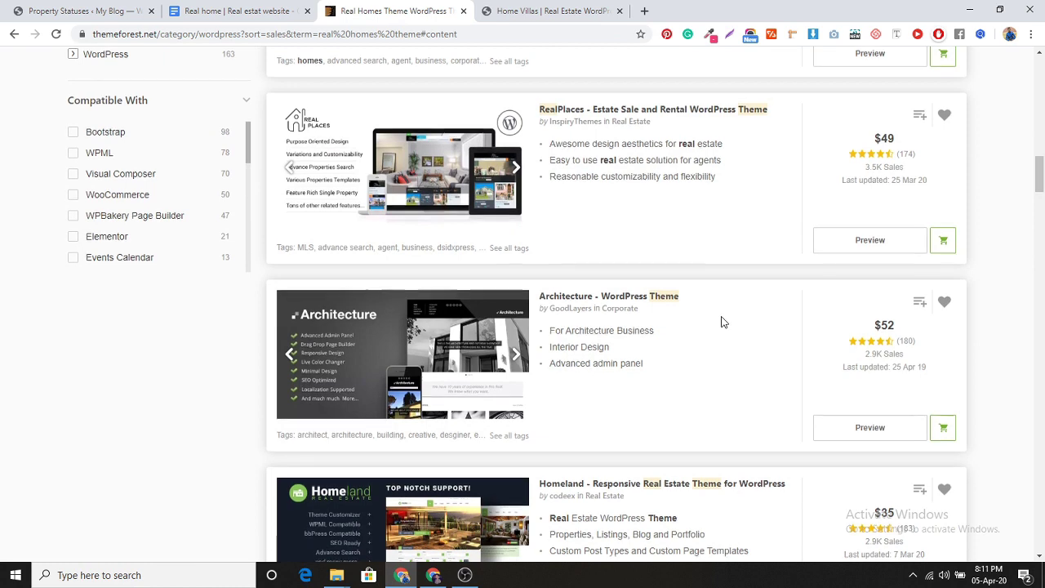
scroll(721, 322, "down", 5)
scroll(721, 322, "down", 3)
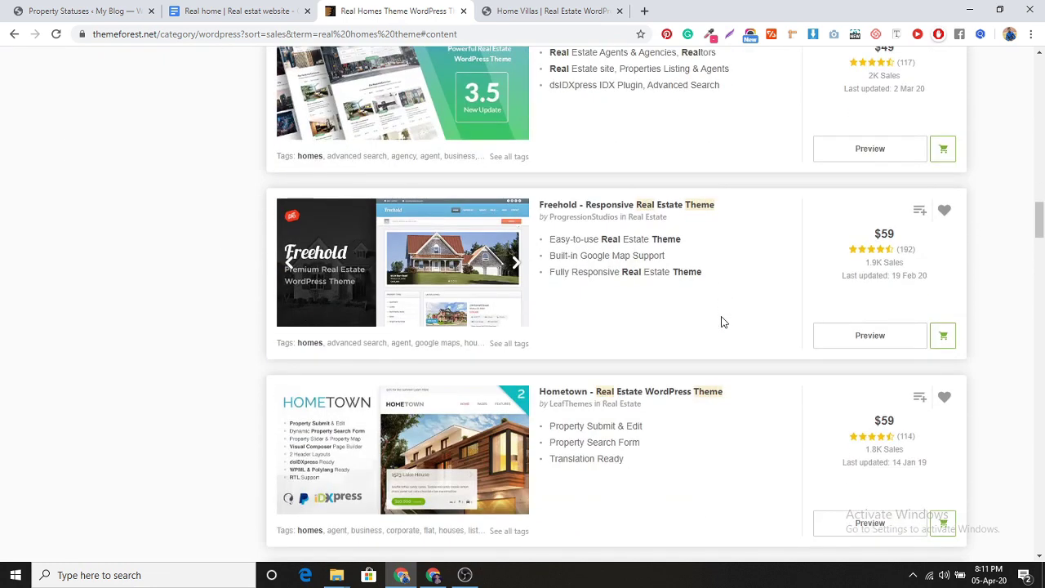
Search the web for "real homes theme" and open the RealHomes item page on ThemeForest.
left_click(412, 34)
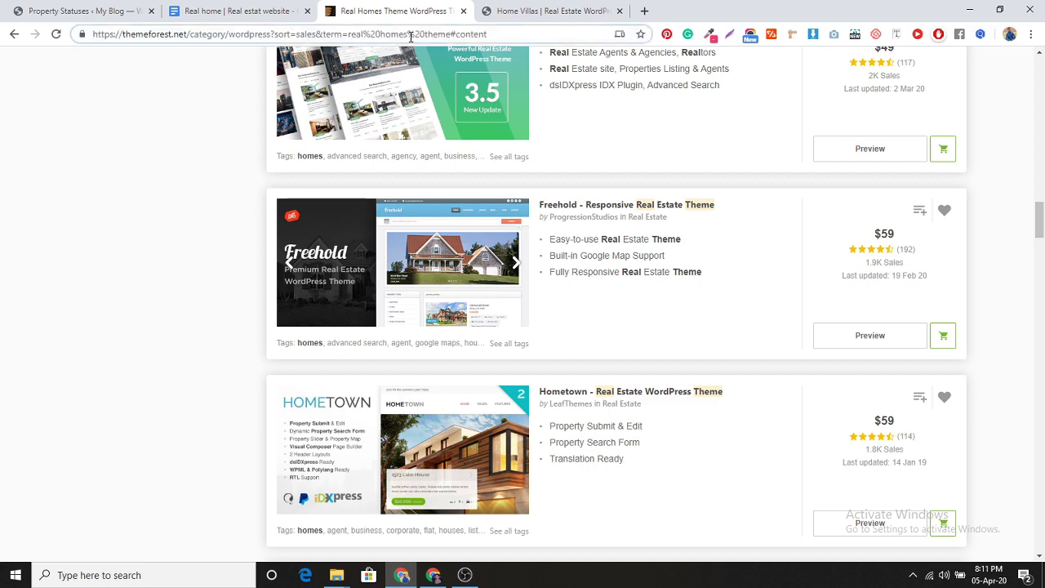
key("ctrl+a")
type("real")
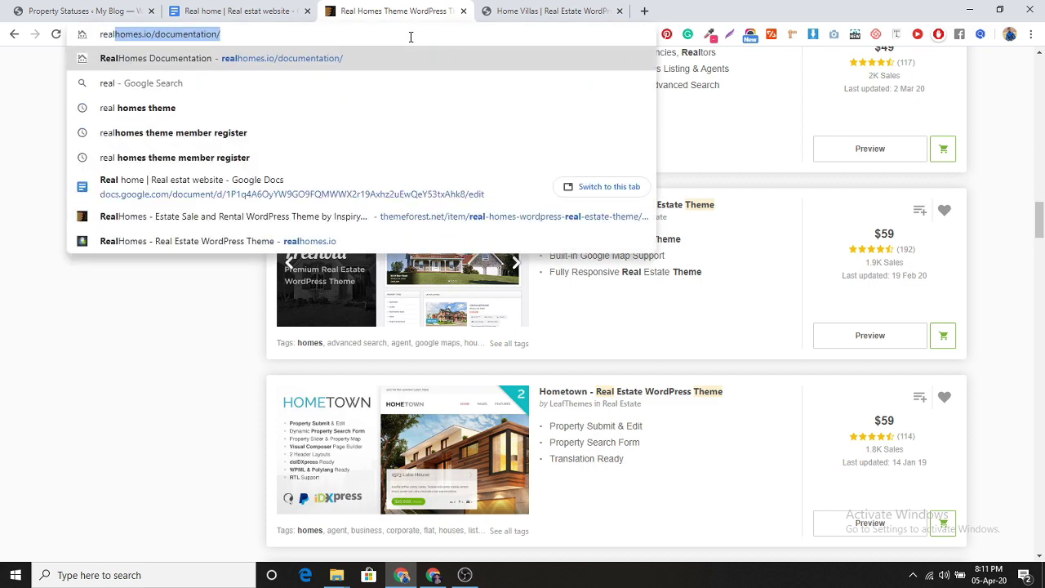
type("homes theem")
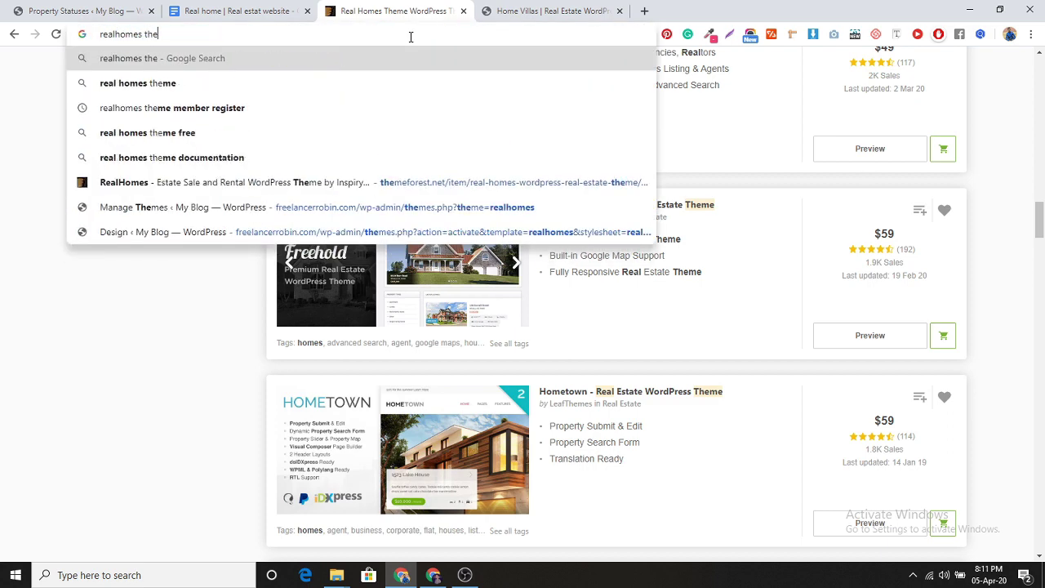
left_click(253, 83)
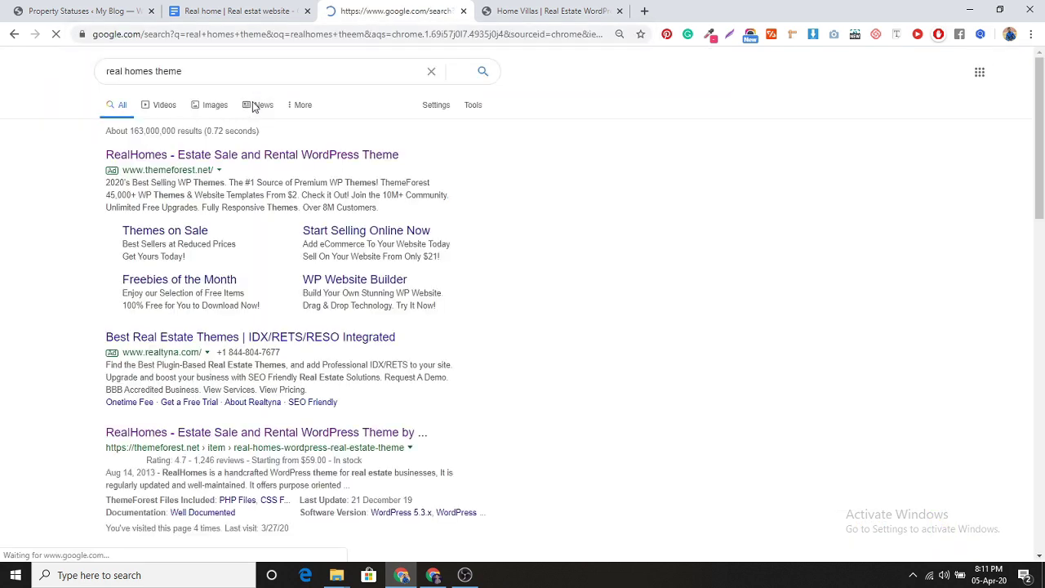
middle_click(207, 437)
left_click(505, 10)
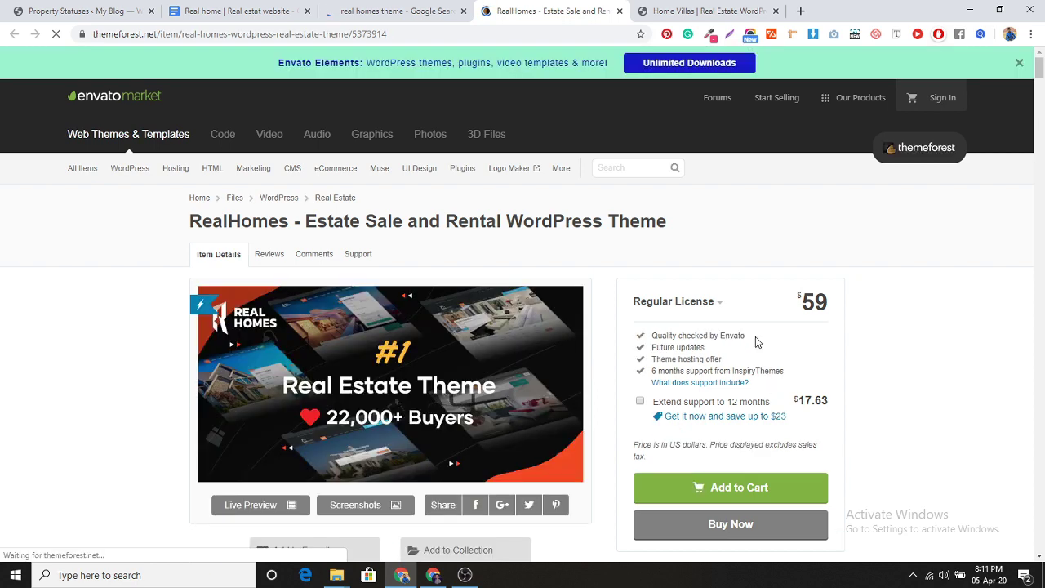
Review the RealHomes item page's description and sales details, and open the theme's live preview.
scroll(468, 152, "down", 2)
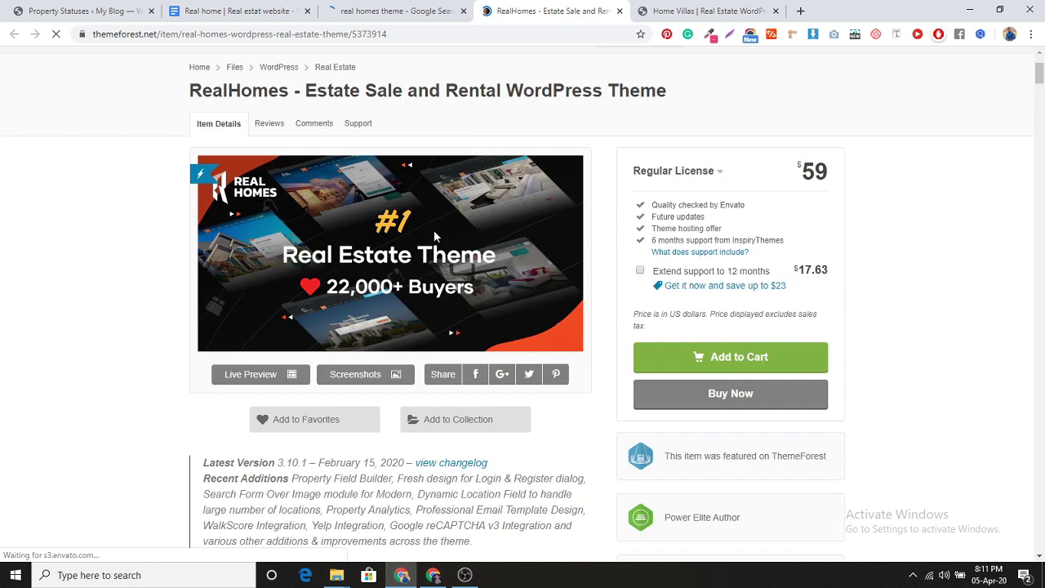
scroll(433, 229, "down", 5)
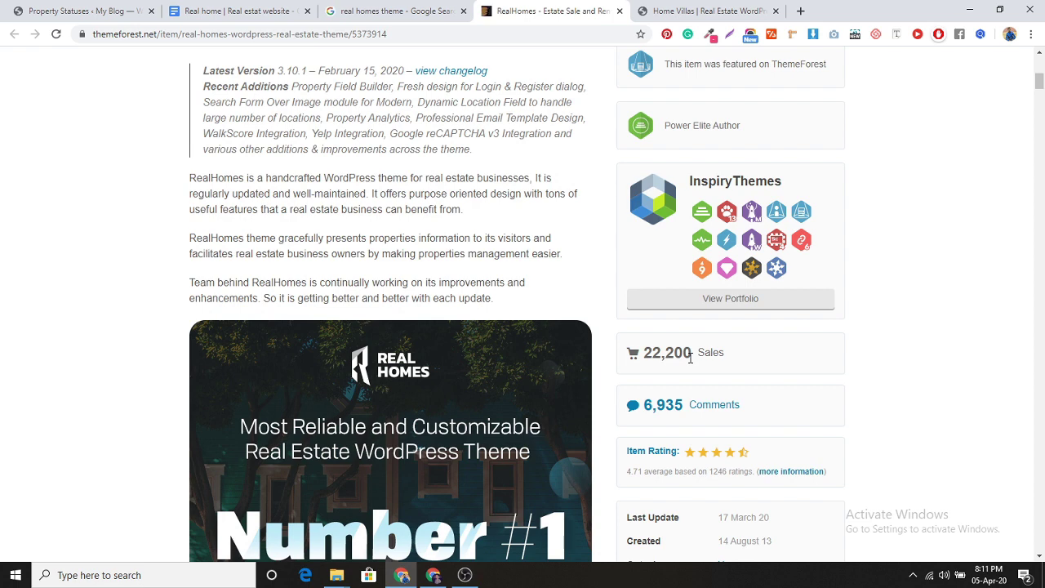
scroll(691, 358, "up", 3)
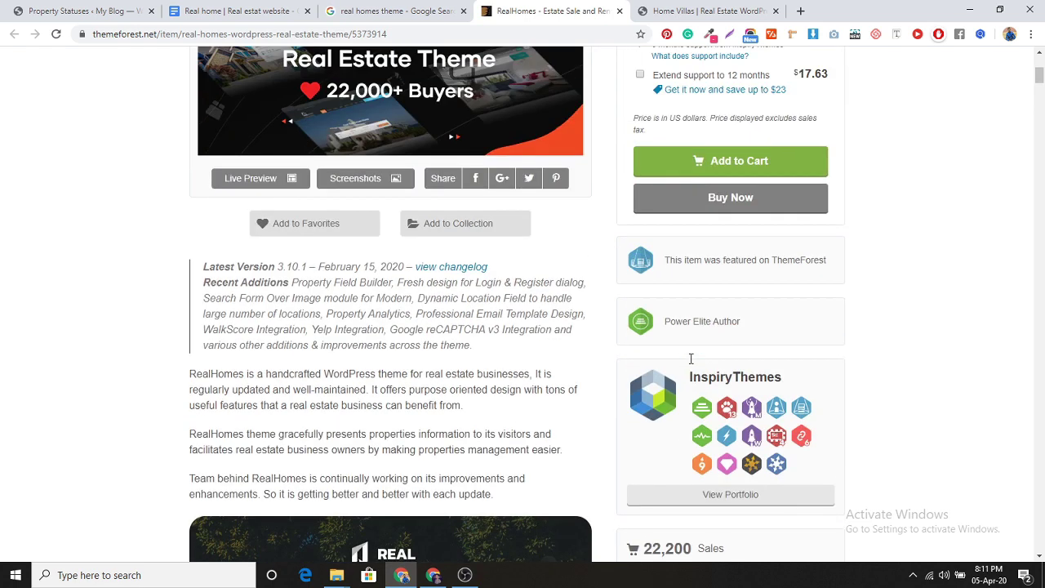
left_click(259, 179)
scroll(256, 177, "up", 1)
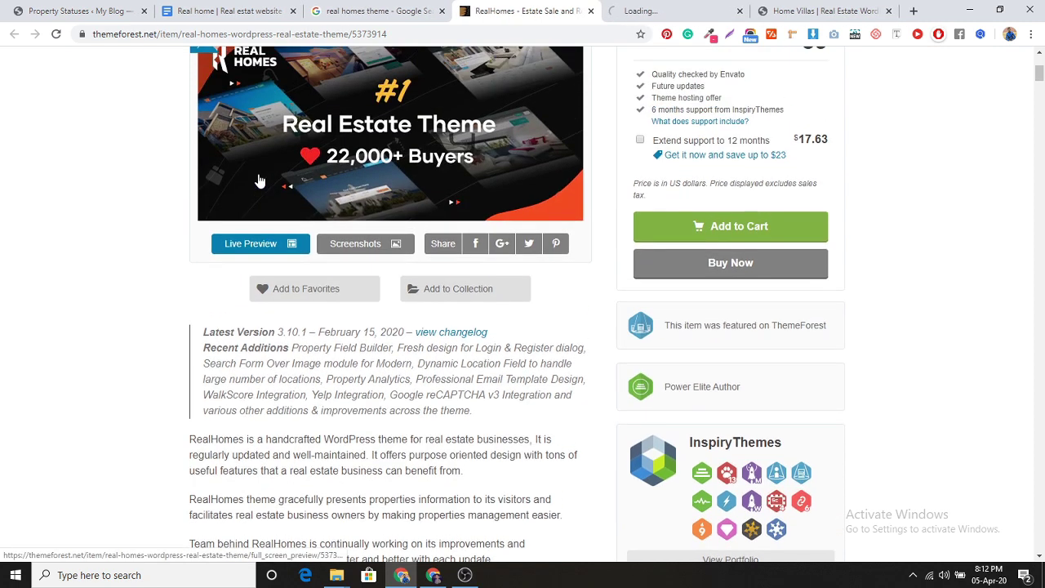
scroll(408, 196, "up", 5)
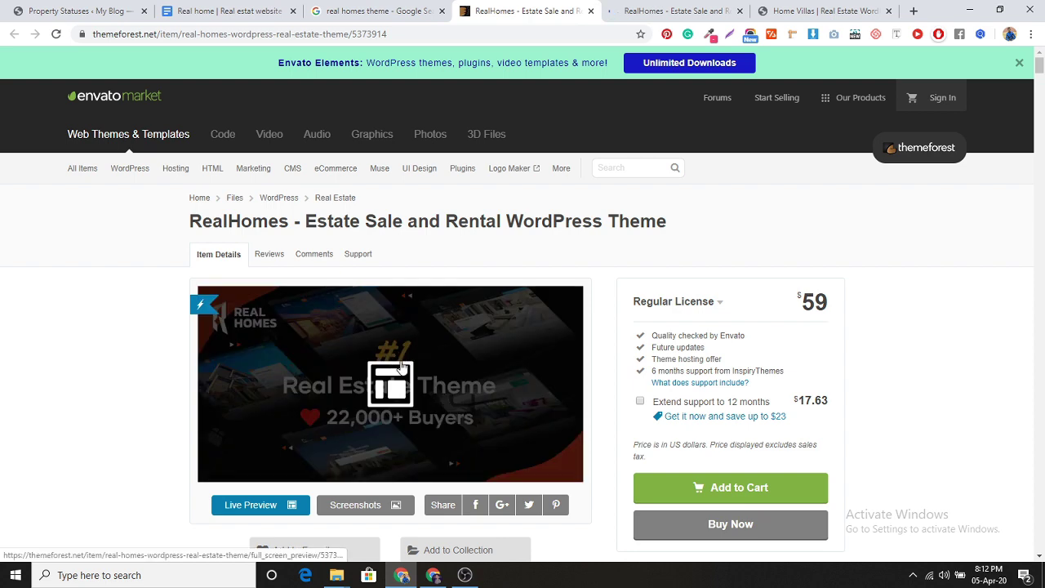
left_click(637, 10)
Compare the Modern and Classic designs in the RealHomes preview and open the Modern Design demo.
scroll(673, 236, "down", 4)
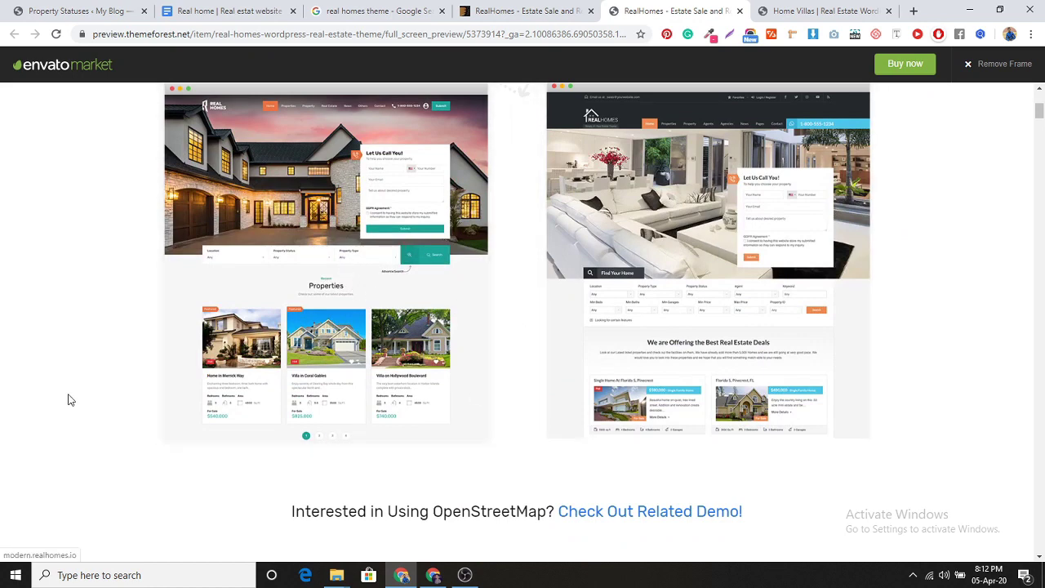
scroll(70, 400, "up", 2)
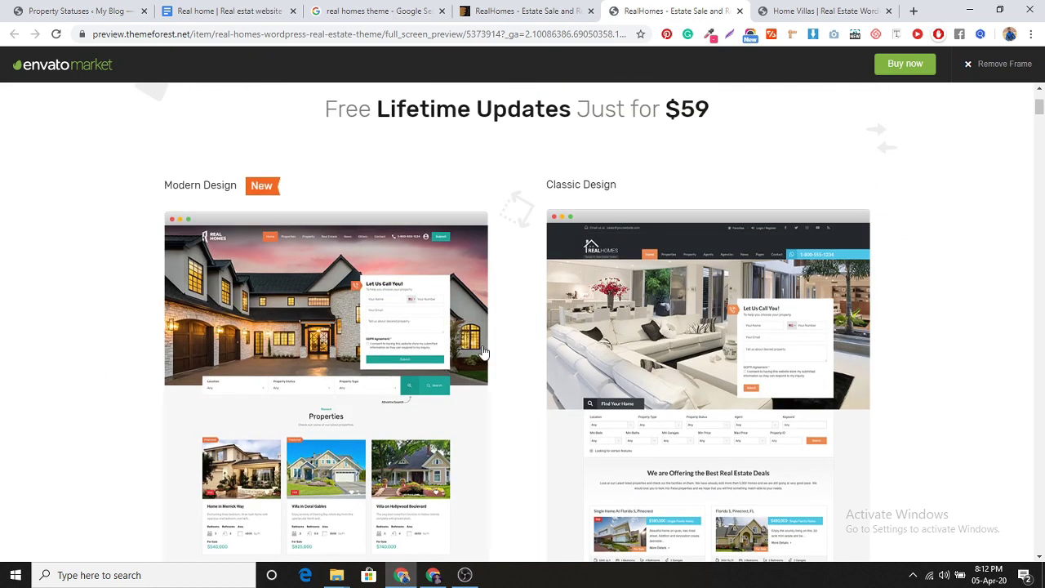
left_click(304, 358)
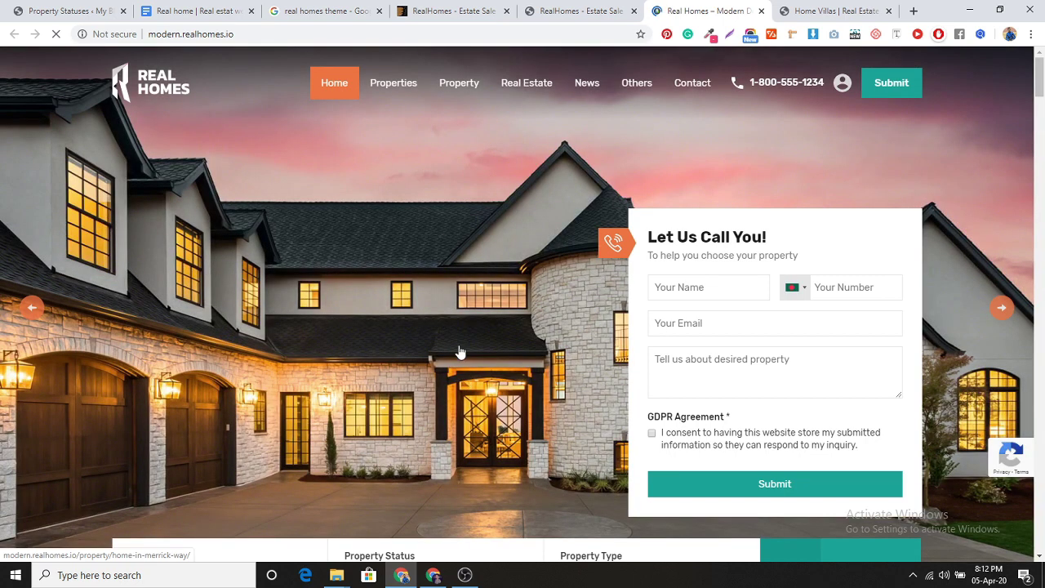
Look through the Modern demo's homepage from the slider to the Agents section, and open the second agent's profile.
left_click(1003, 308)
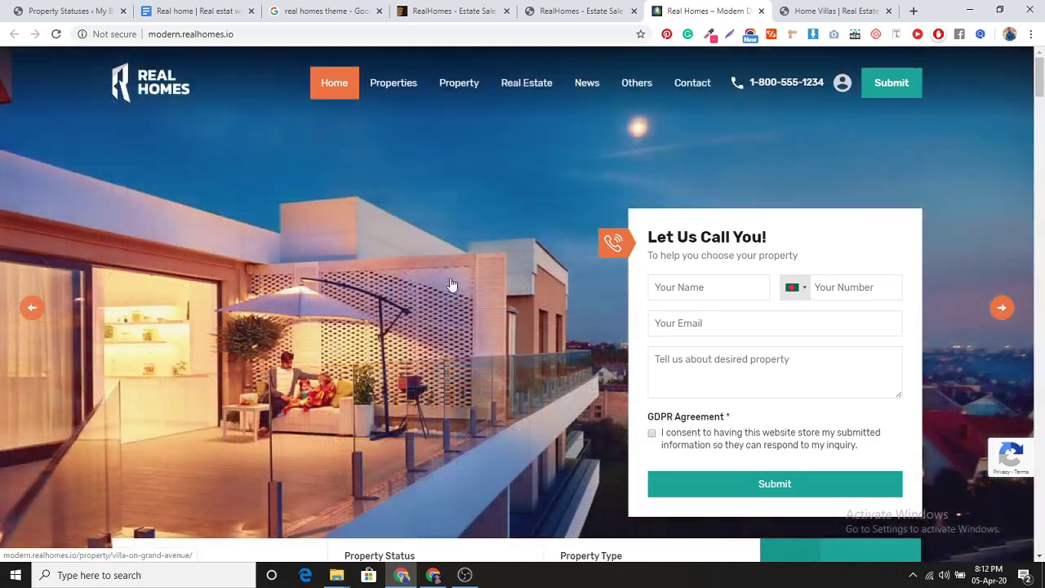
scroll(502, 336, "down", 10)
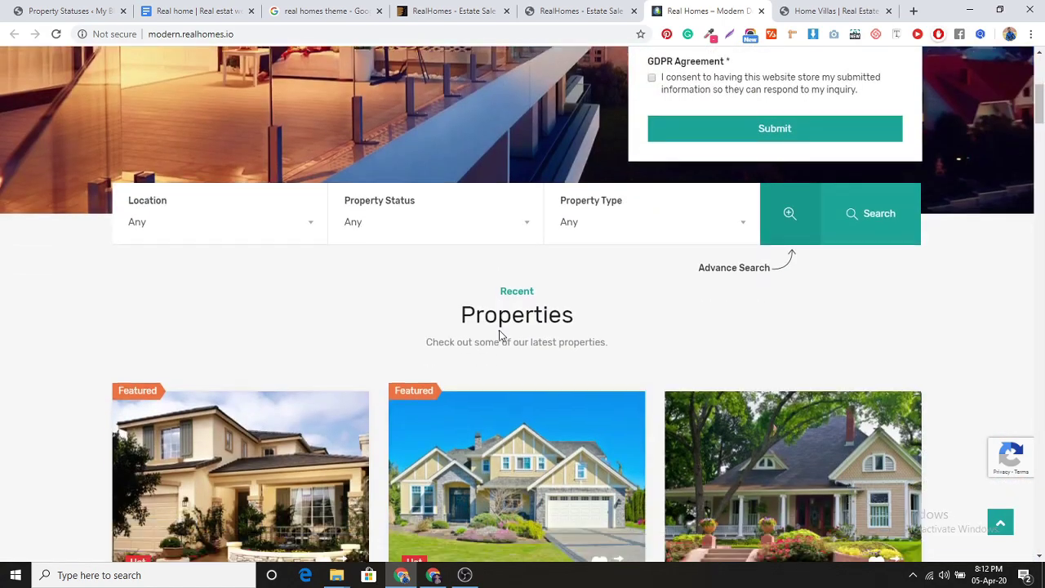
scroll(501, 335, "down", 15)
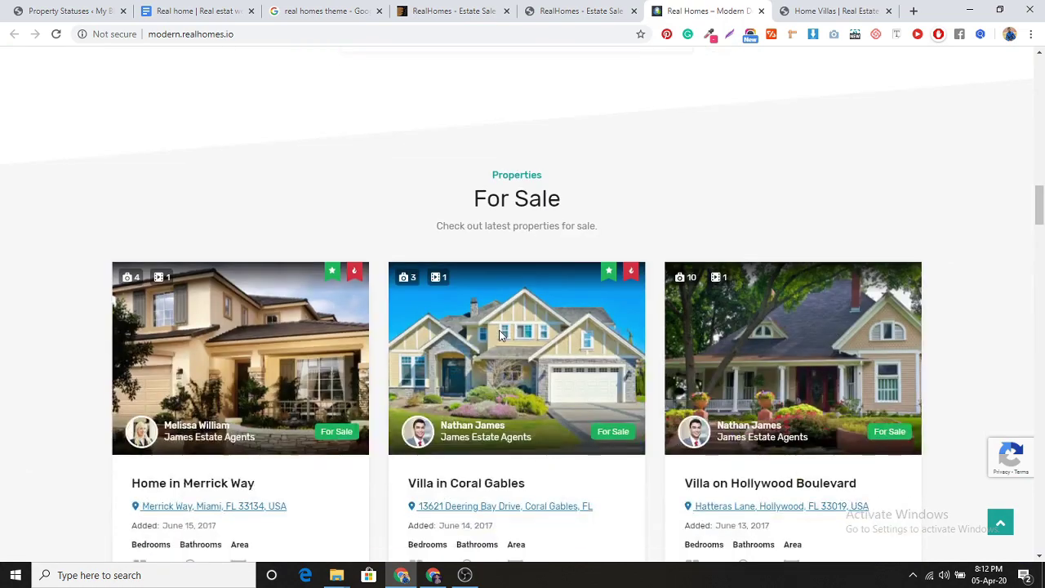
scroll(501, 335, "down", 13)
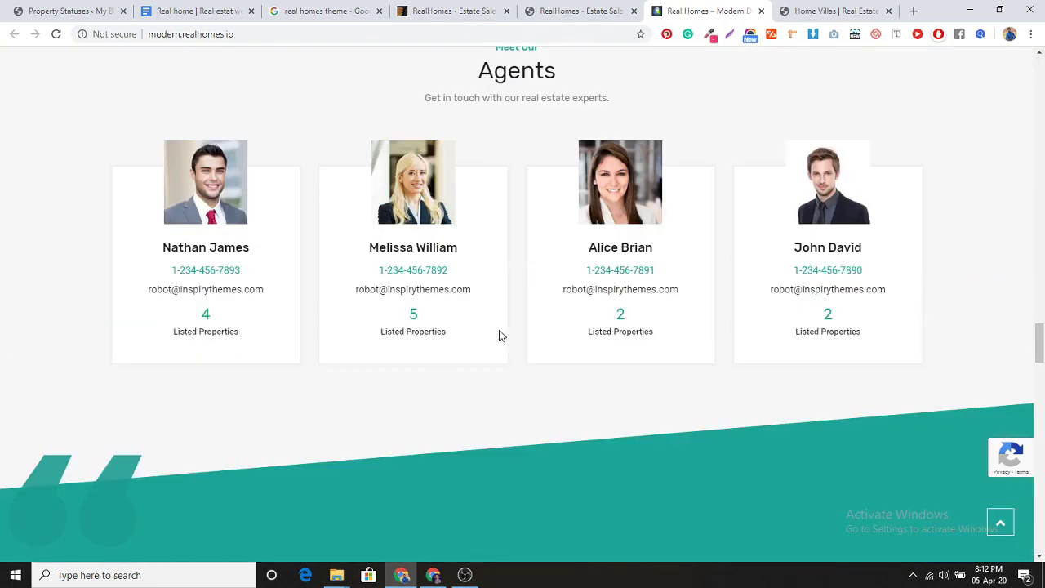
scroll(503, 280, "down", 3)
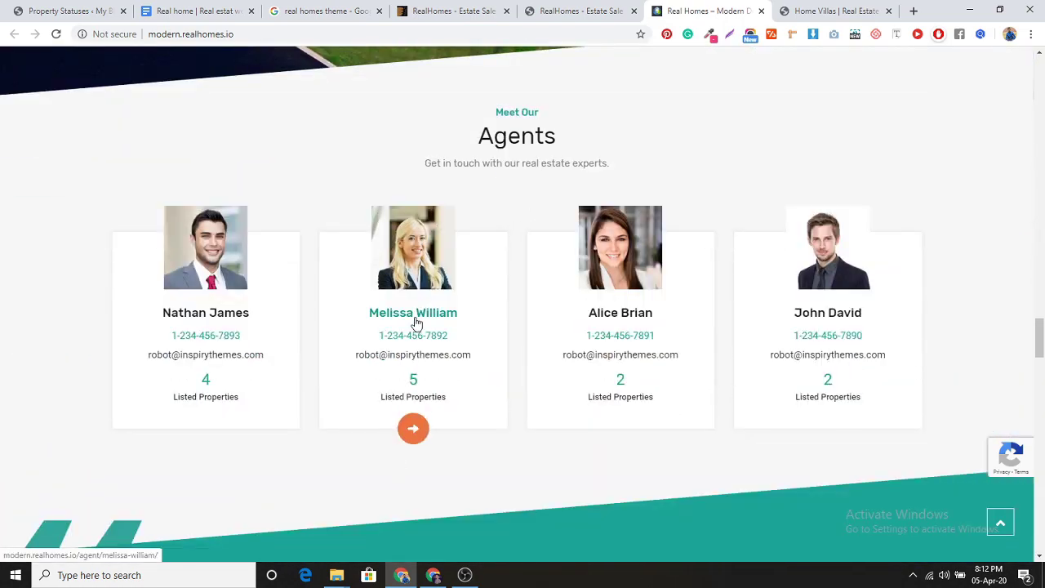
middle_click(415, 323)
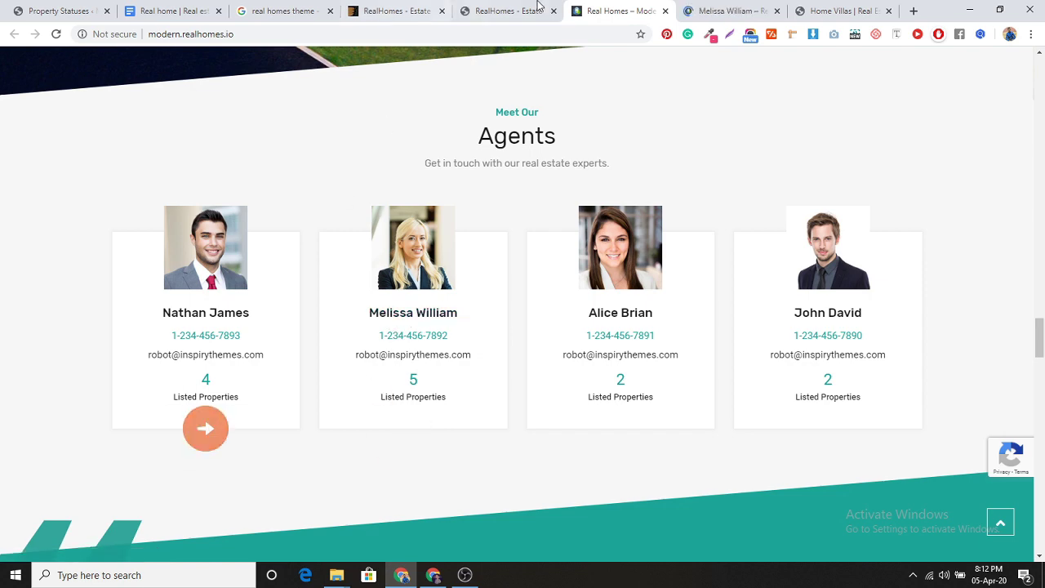
left_click(710, 7)
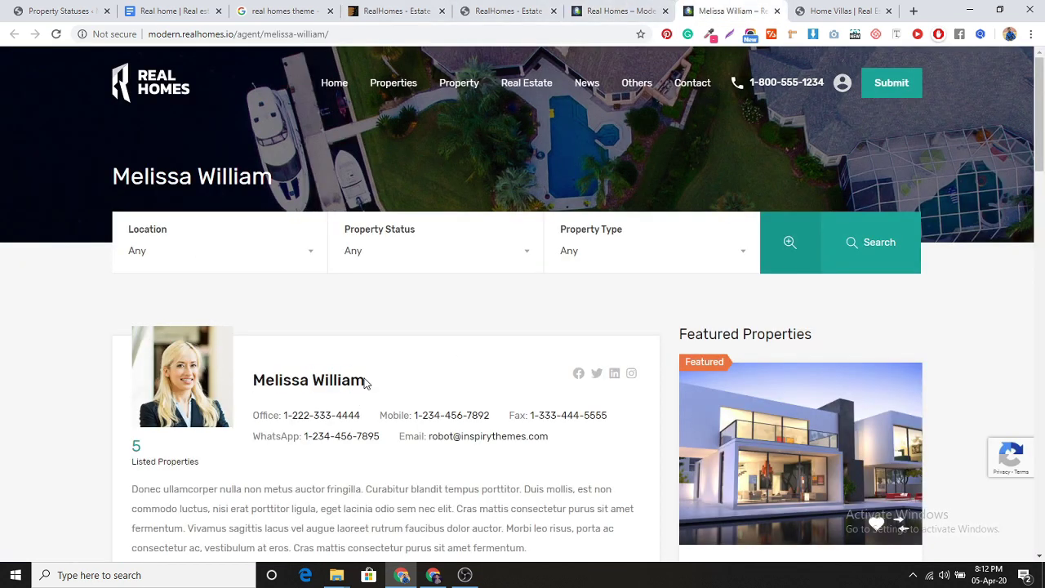
Create a new agent in the WordPress Easy Real Estate section, using the demo agent's full name as its title.
left_click_drag(365, 380, 257, 380)
key("ctrl+c")
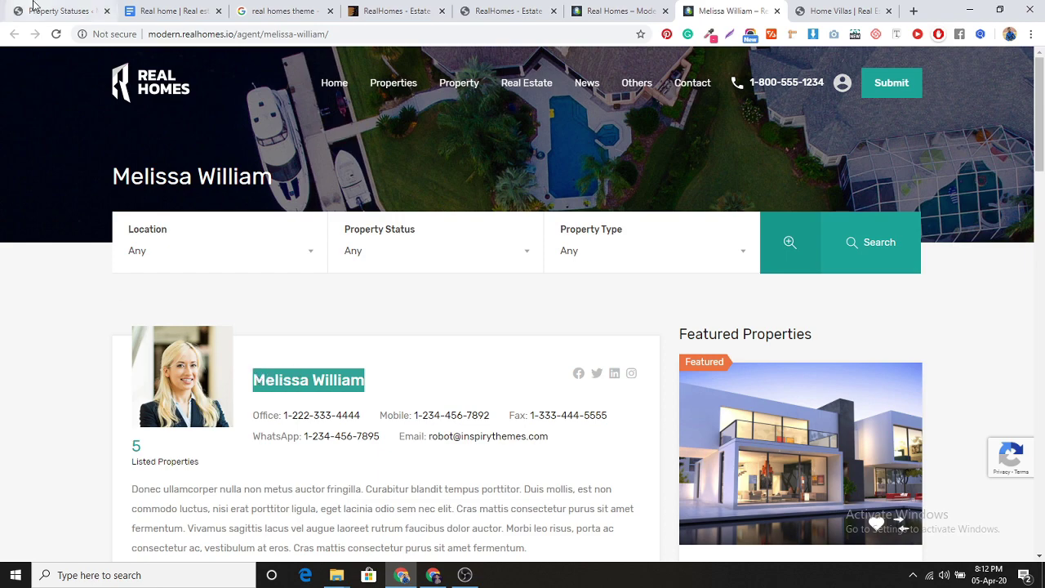
left_click(59, 11)
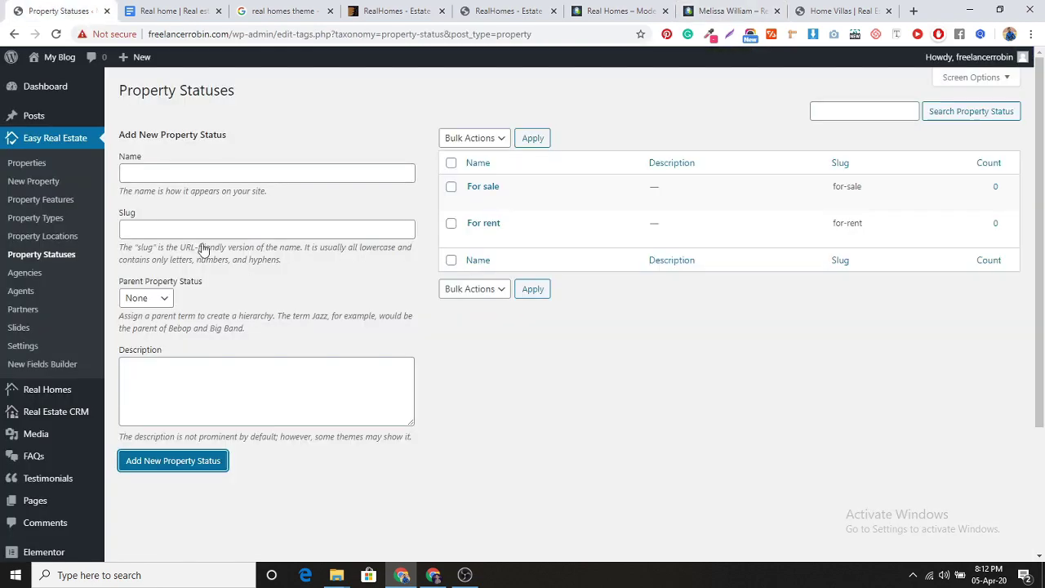
left_click(15, 294)
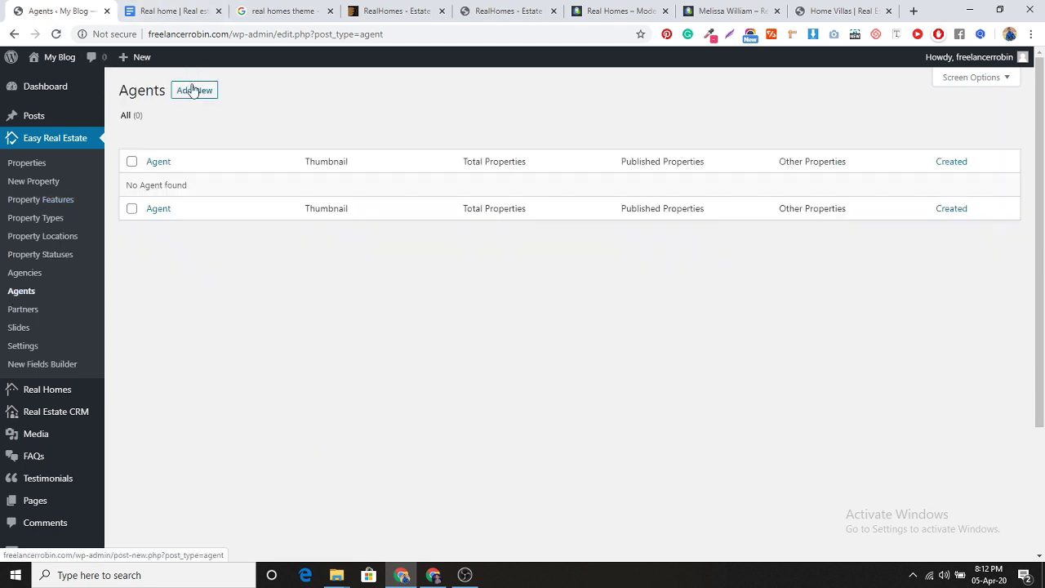
left_click(193, 92)
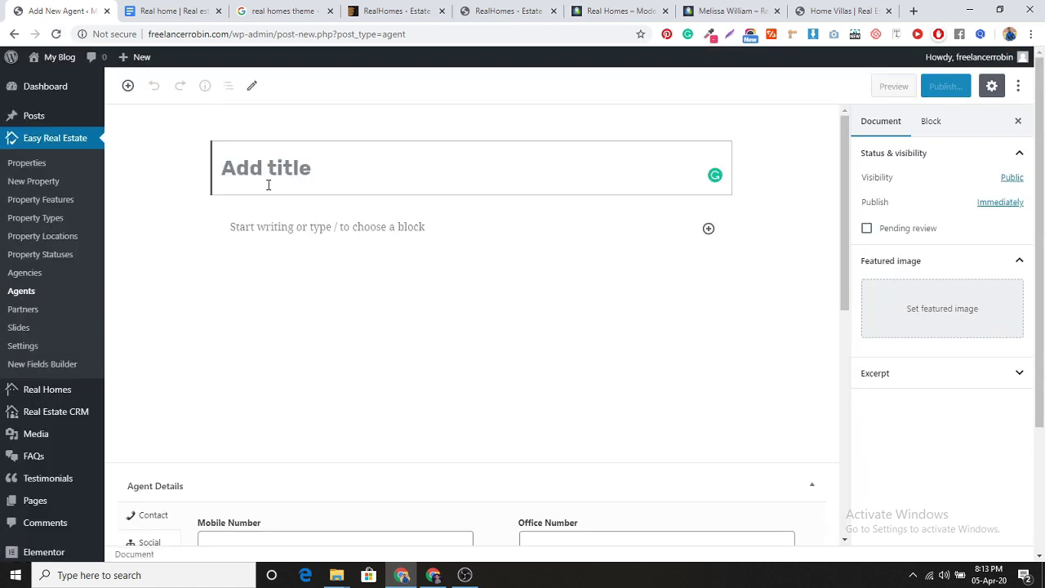
key("ctrl+v")
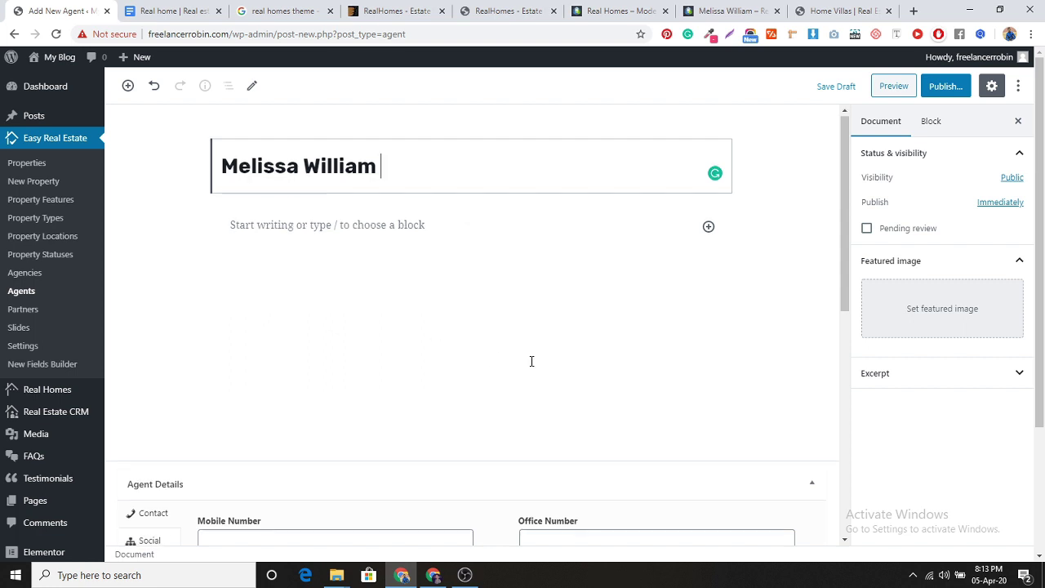
Close the Home Villas preview and copy the mobile number from the demo agent's profile into the new agent's details.
scroll(364, 350, "down", 3)
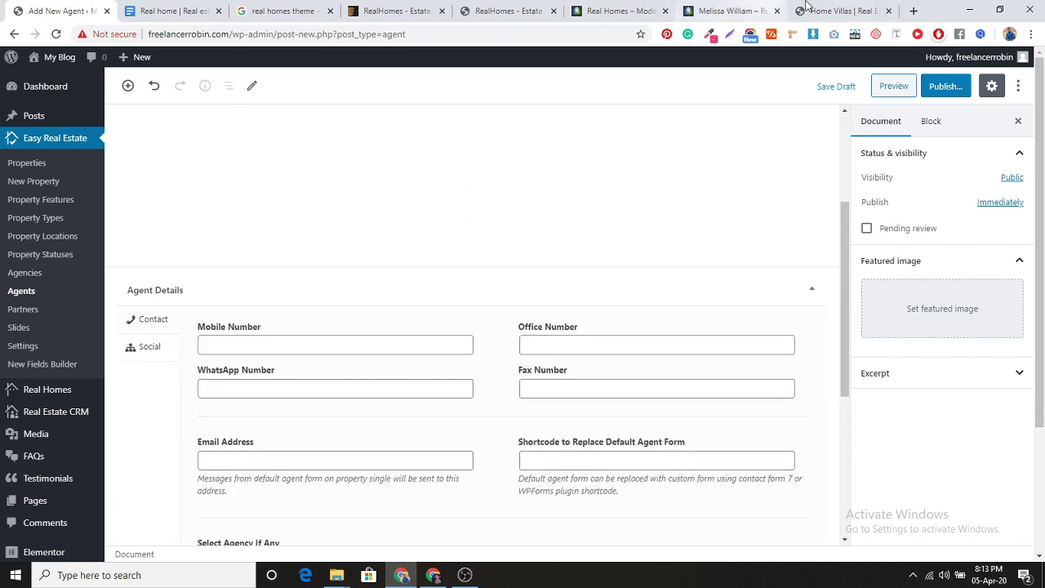
left_click(833, 9)
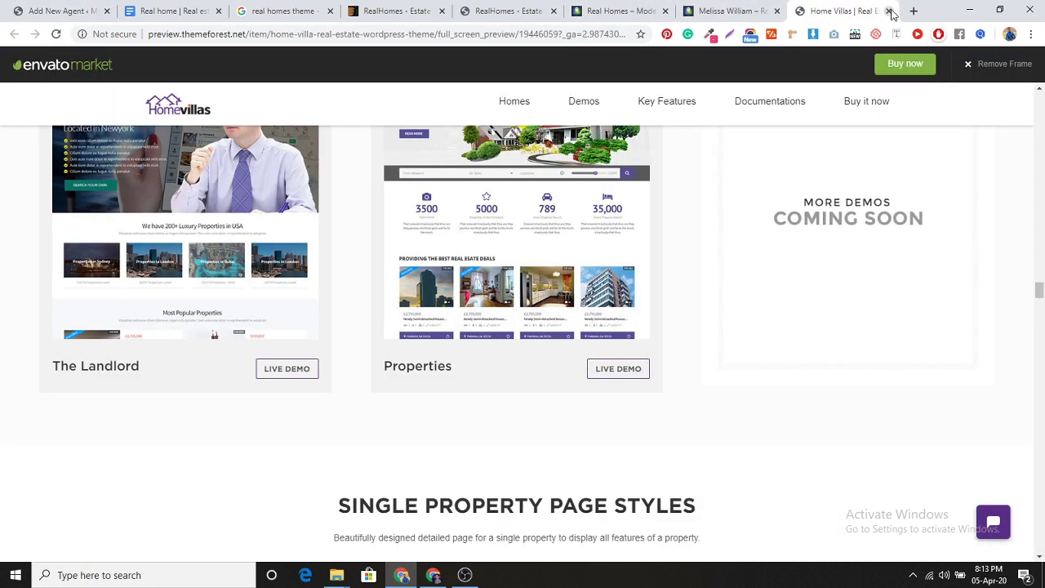
left_click(890, 10)
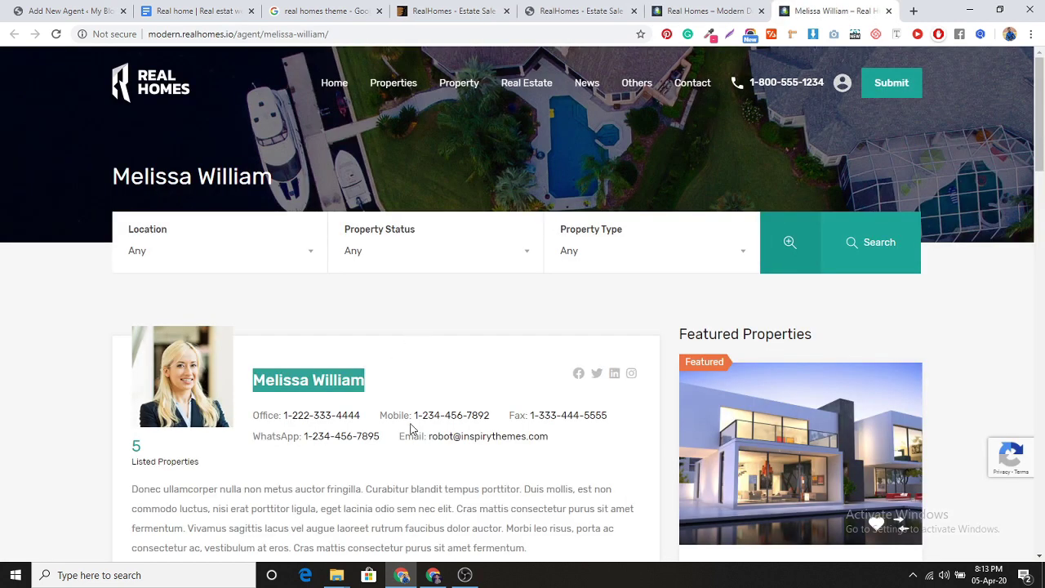
mouse_move(413, 419)
left_mouse_down()
mouse_move(495, 420)
mouse_move(415, 411)
left_mouse_up()
key("ctrl+c")
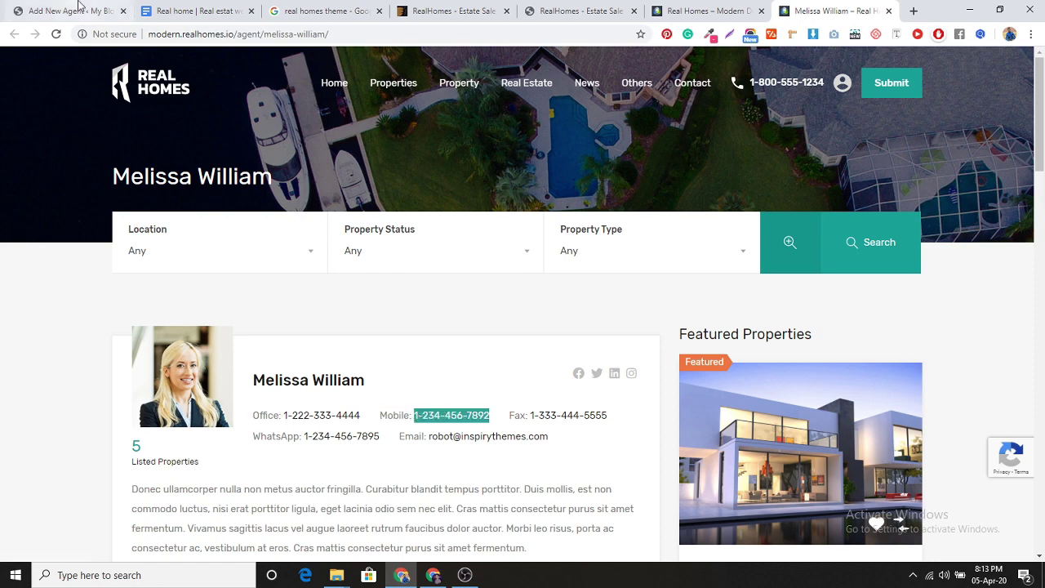
key("ctrl+Tab")
left_click(403, 352)
key("ctrl+v")
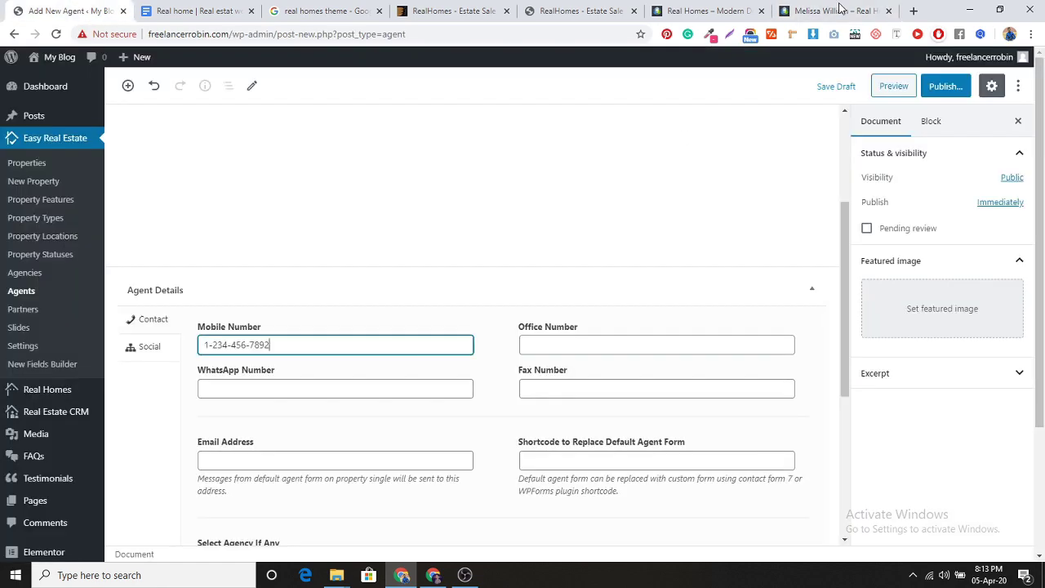
Copy the fax number from the demo agent's profile into the new agent's Fax Number.
key("ctrl+shift+Tab")
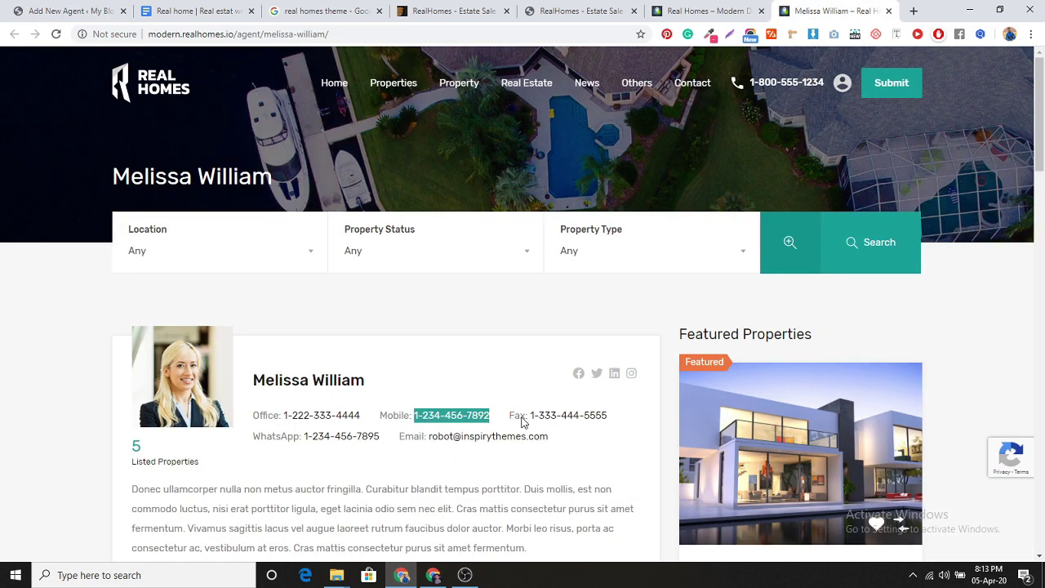
left_click_drag(523, 422, 566, 417)
left_click_drag(608, 415, 531, 414)
key("ctrl+c")
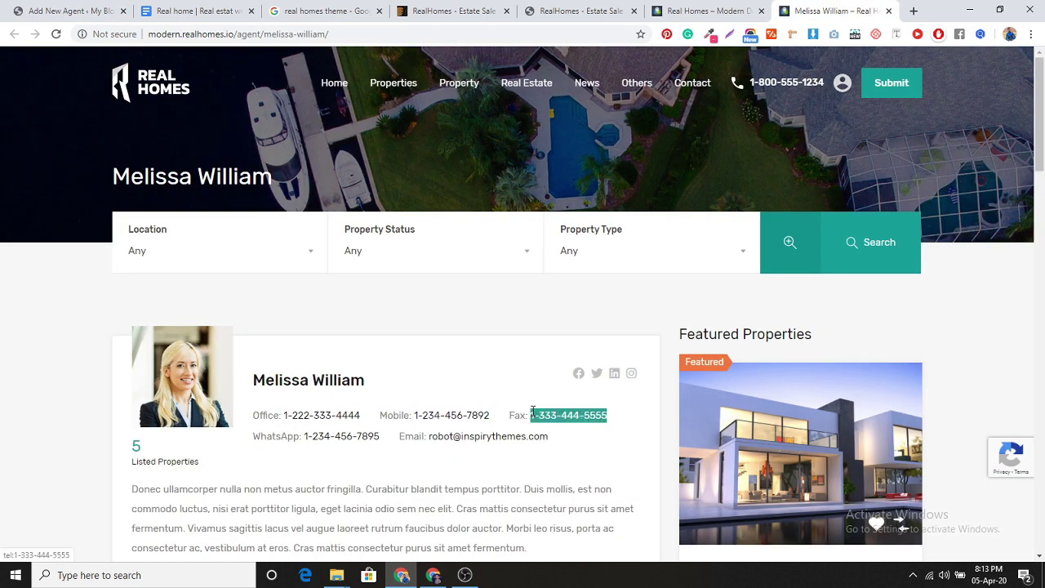
left_click(57, 10)
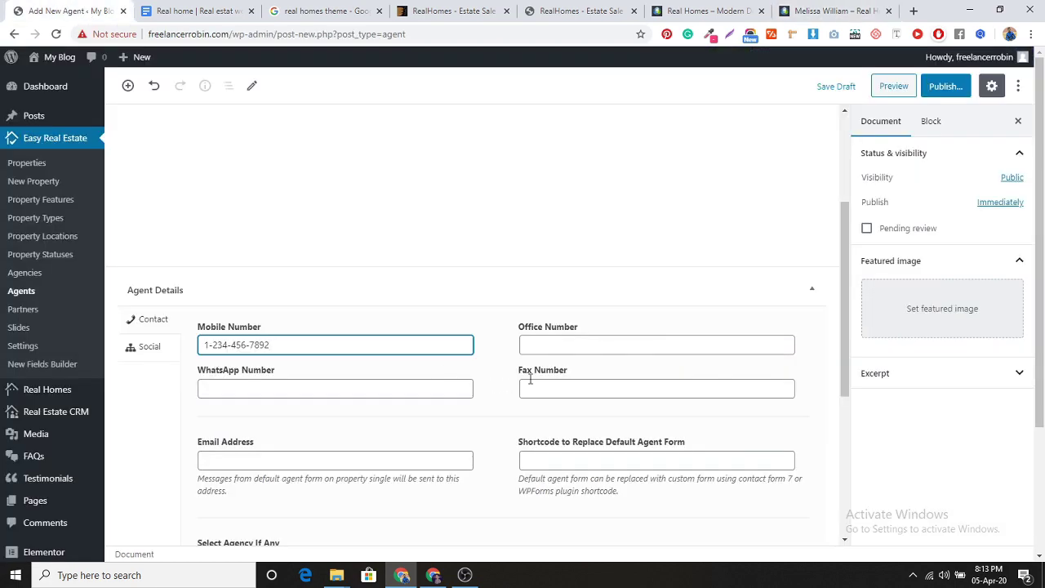
left_click(562, 392)
key("ctrl+v")
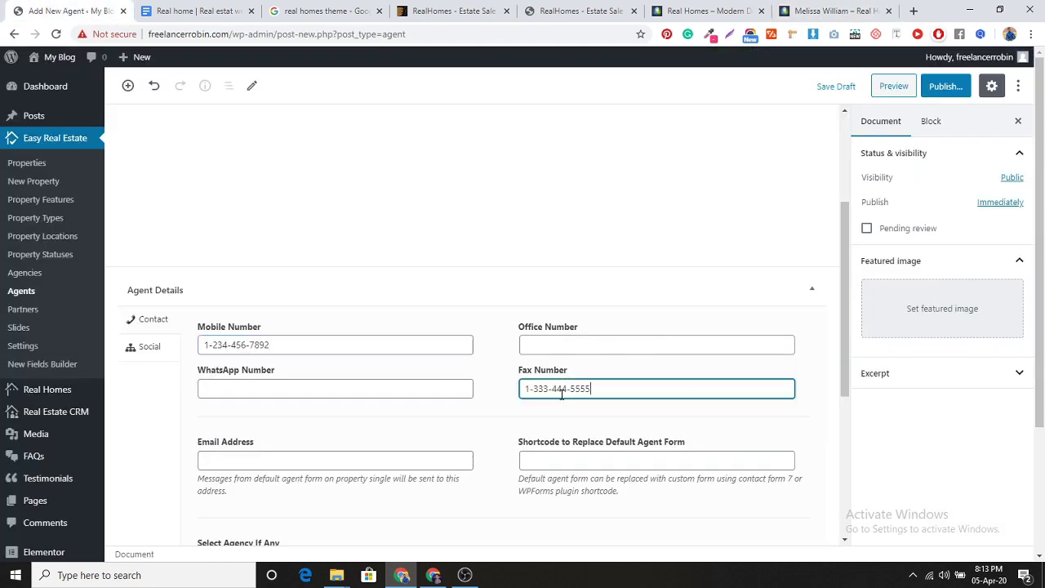
Copy the office number from the demo agent's profile into the new agent's Office Number and WhatsApp Number.
left_click(794, 7)
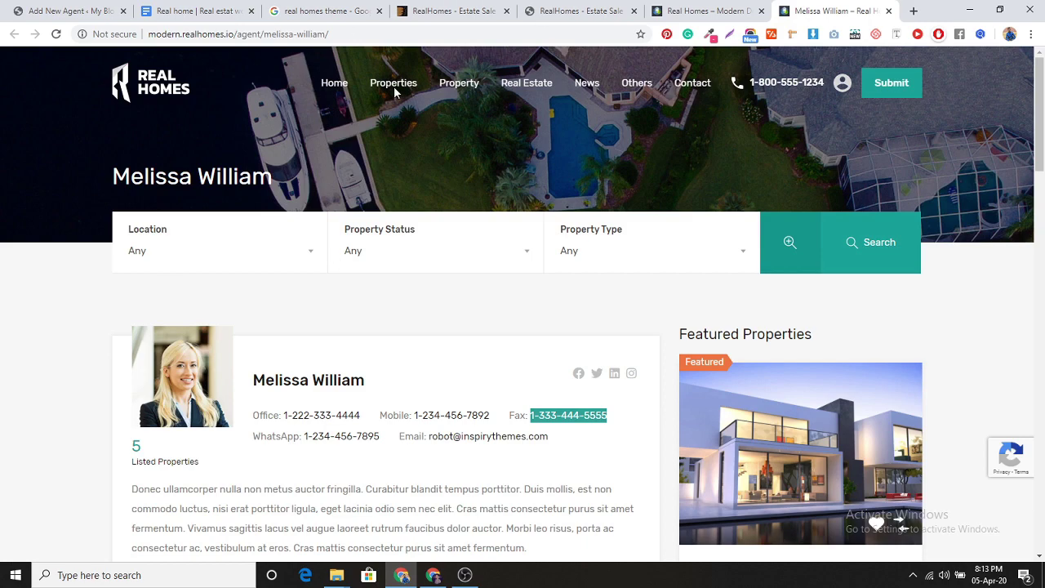
left_click_drag(361, 416, 282, 421)
key("ctrl+c")
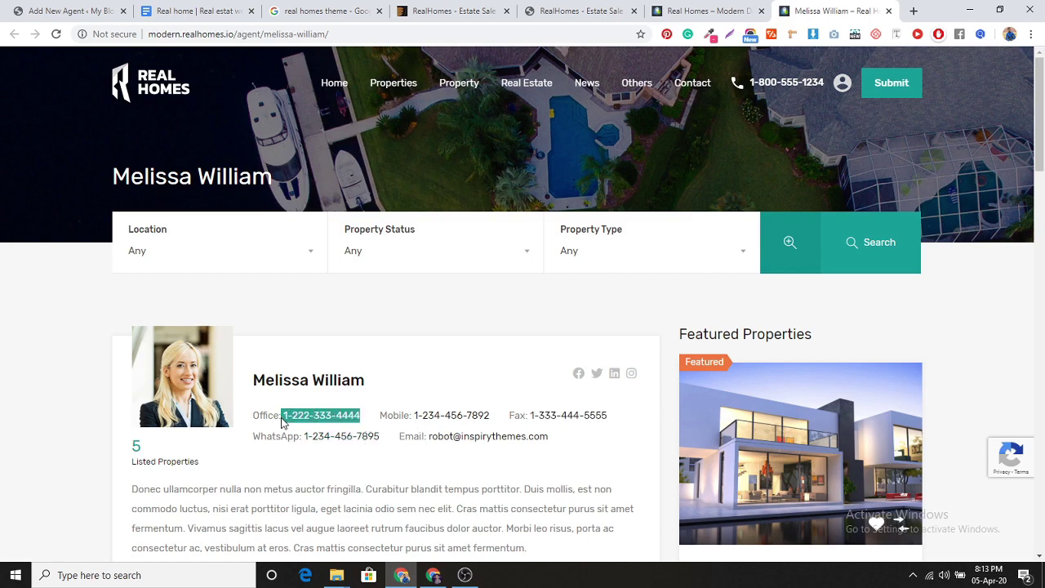
left_click(70, 10)
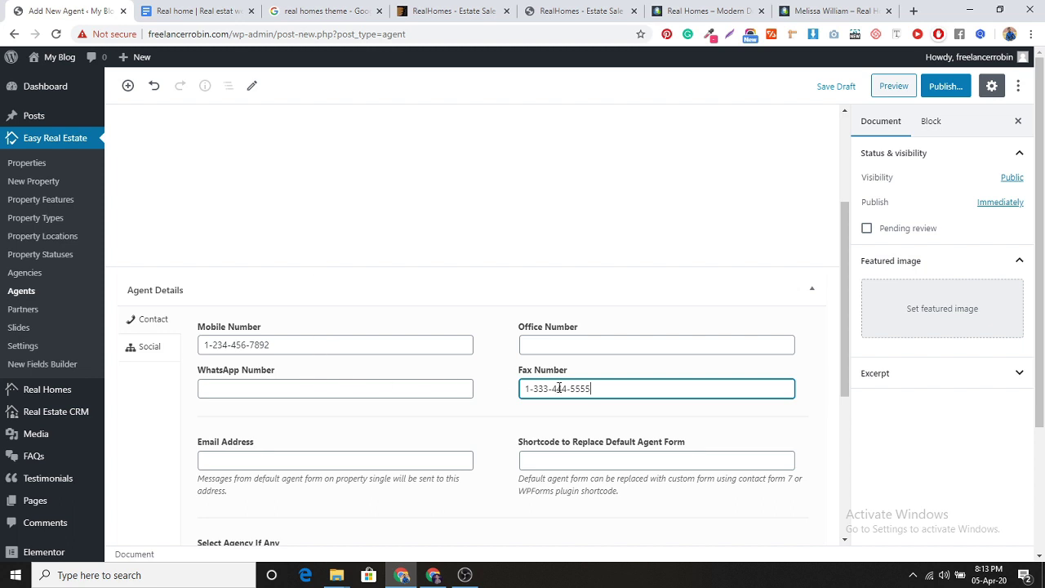
left_click(586, 346)
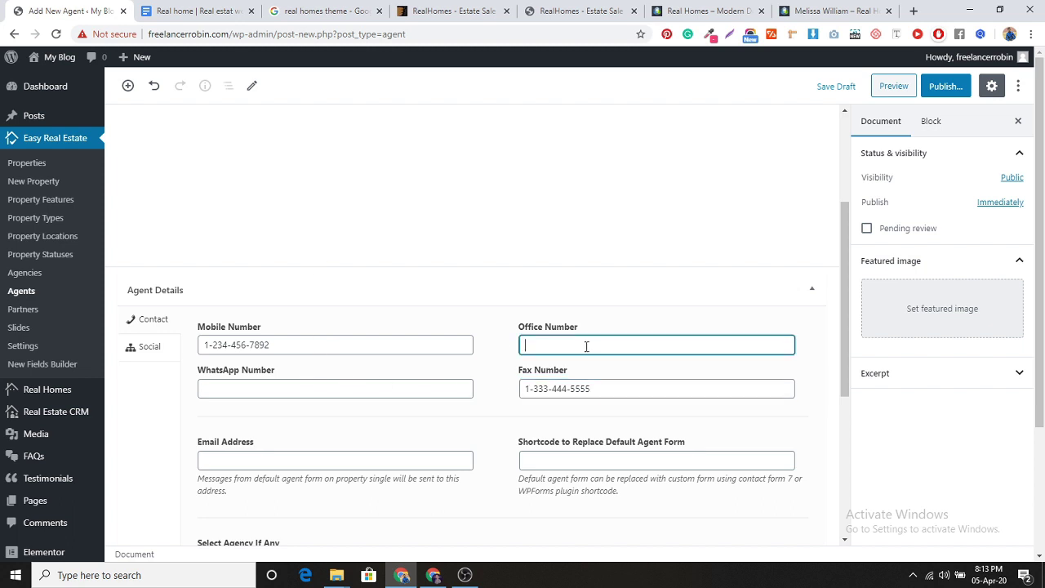
key("ctrl+v")
left_click(399, 390)
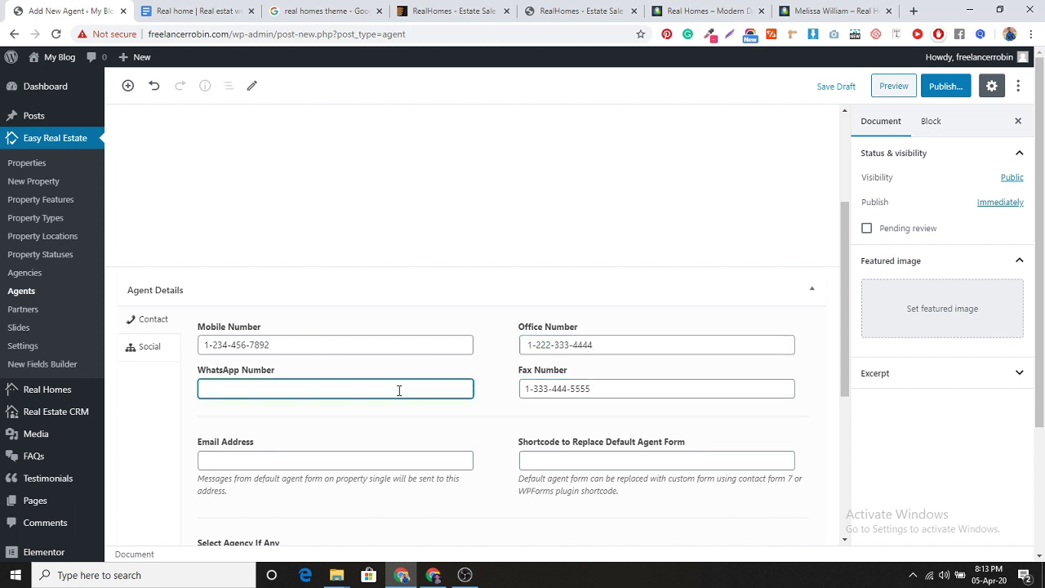
key("ctrl+v")
Copy the e-mail address from the demo agent's profile into the new agent's Email Address.
left_click(838, 11)
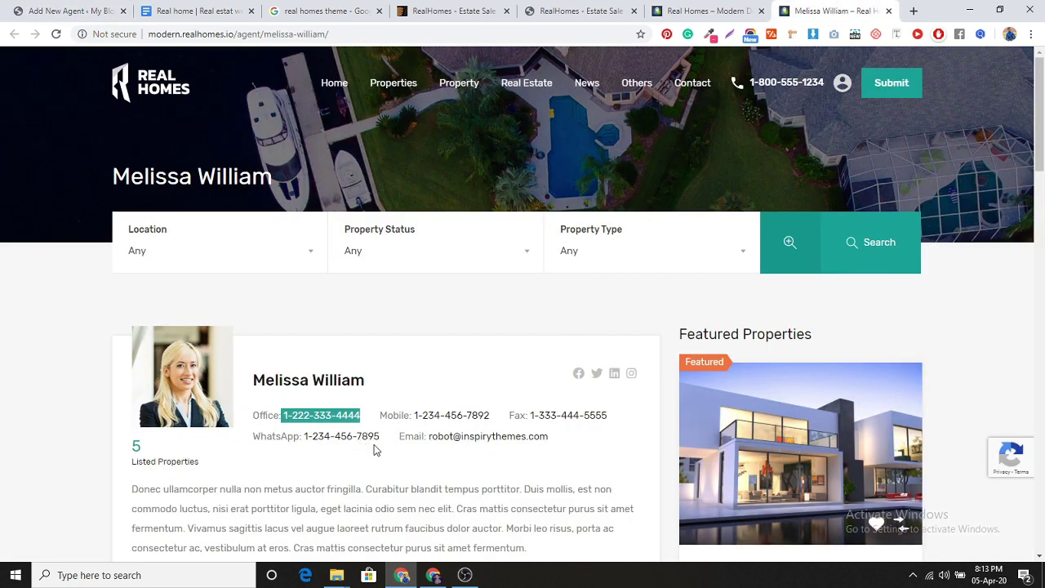
left_click_drag(549, 436, 431, 437)
key("ctrl+c")
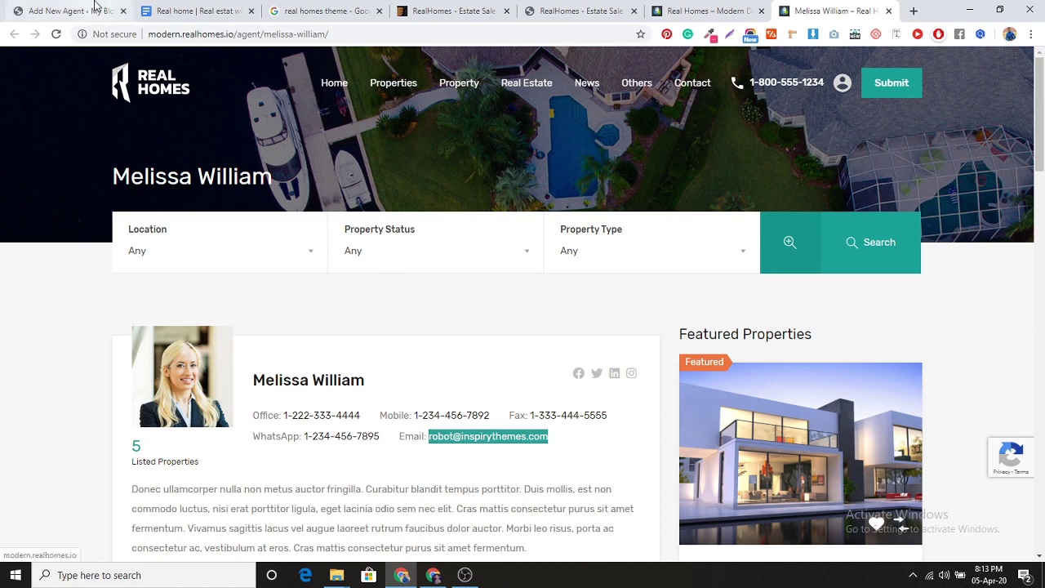
left_click(69, 11)
left_click(356, 463)
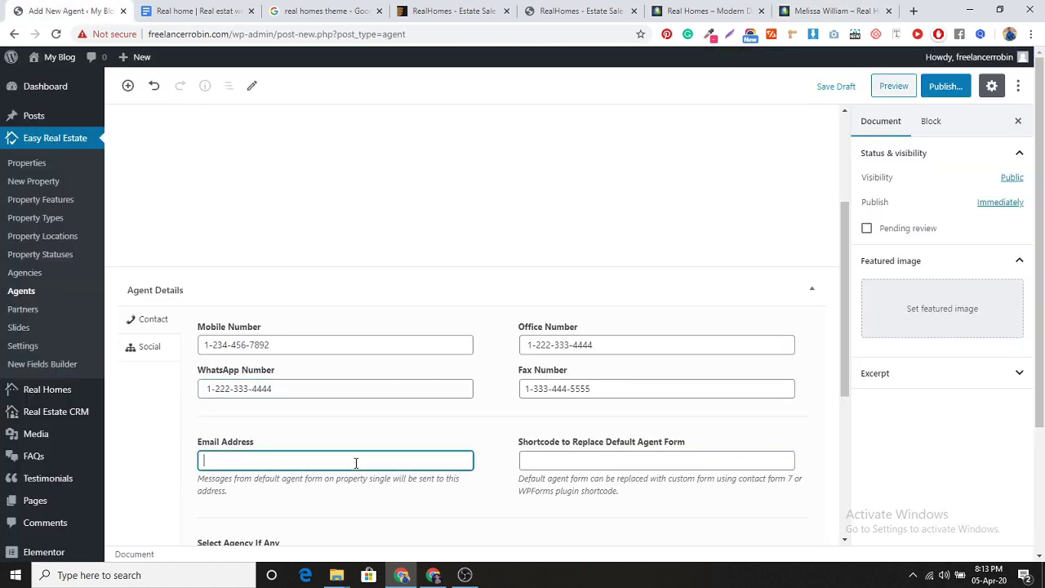
key("ctrl+v")
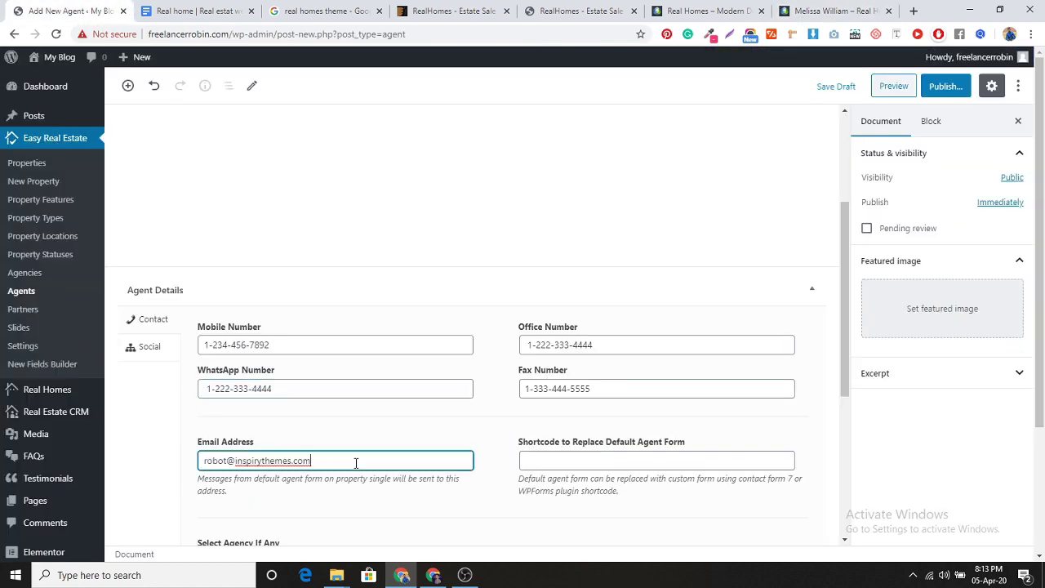
Check which agencies the new agent can be assigned to and review the Top Banner Area Settings.
scroll(523, 422, "down", 2)
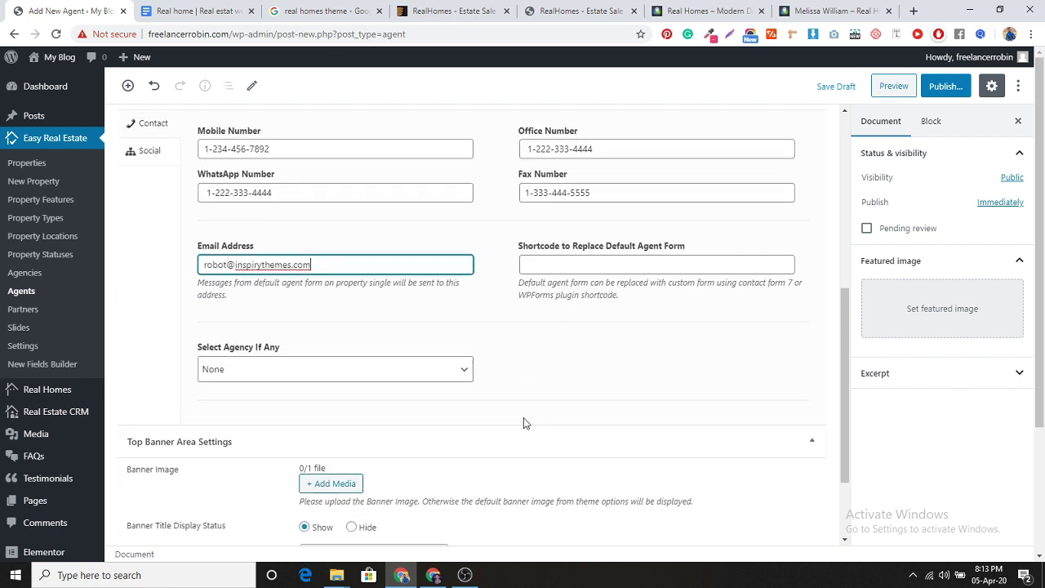
left_click(295, 373)
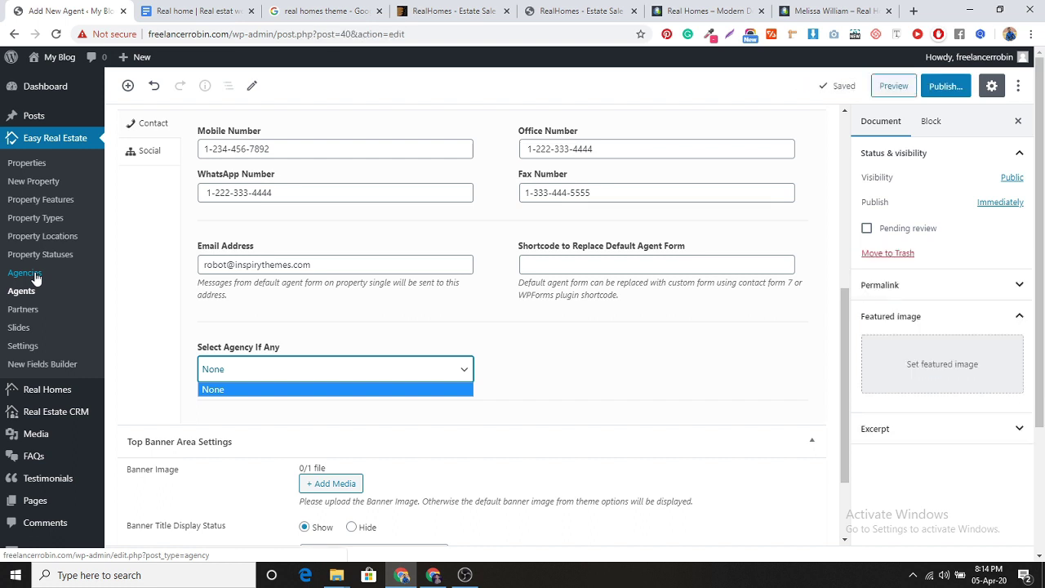
left_click(598, 364)
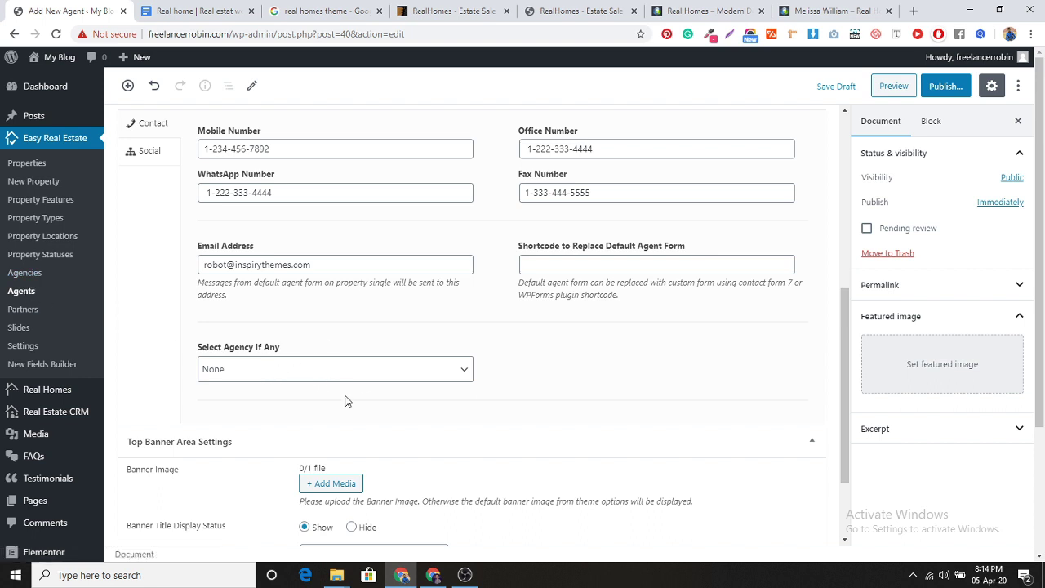
scroll(585, 410, "down", 2)
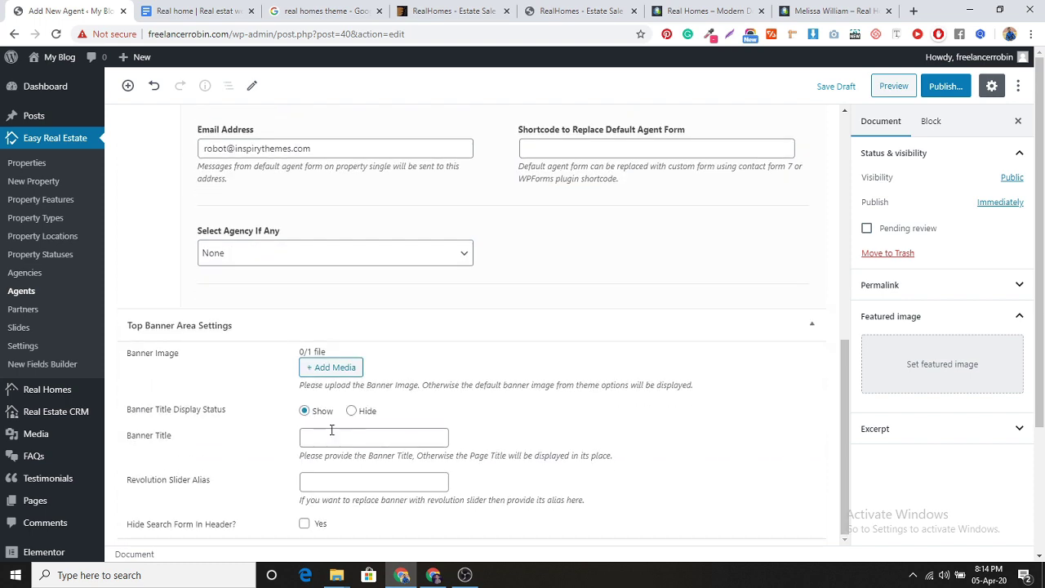
Upload the agent photo agent-2-210x210 from the Desktop and set it as the new agent's featured image.
scroll(672, 469, "up", 5)
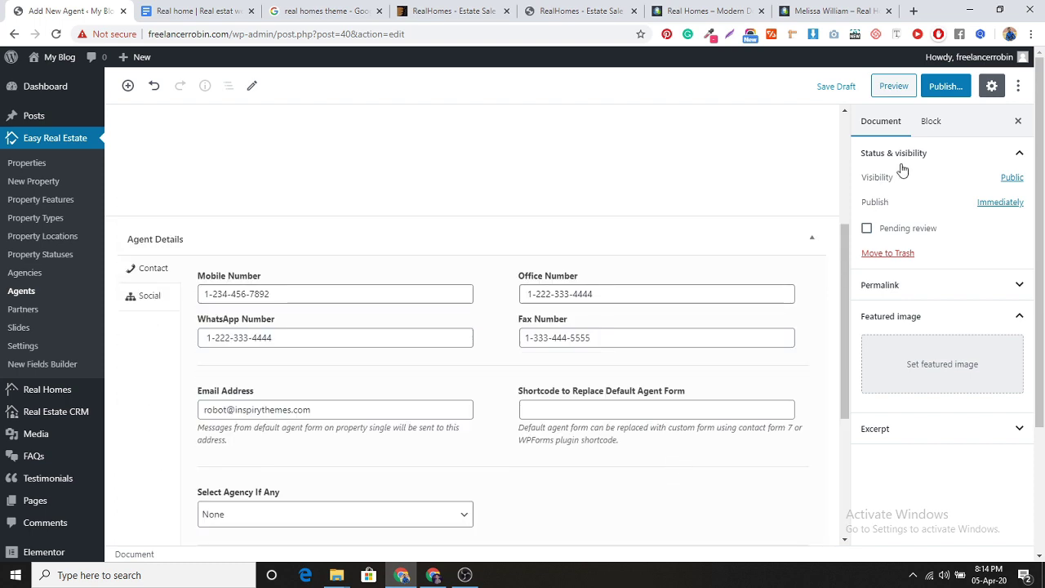
left_click(947, 365)
left_click(521, 309)
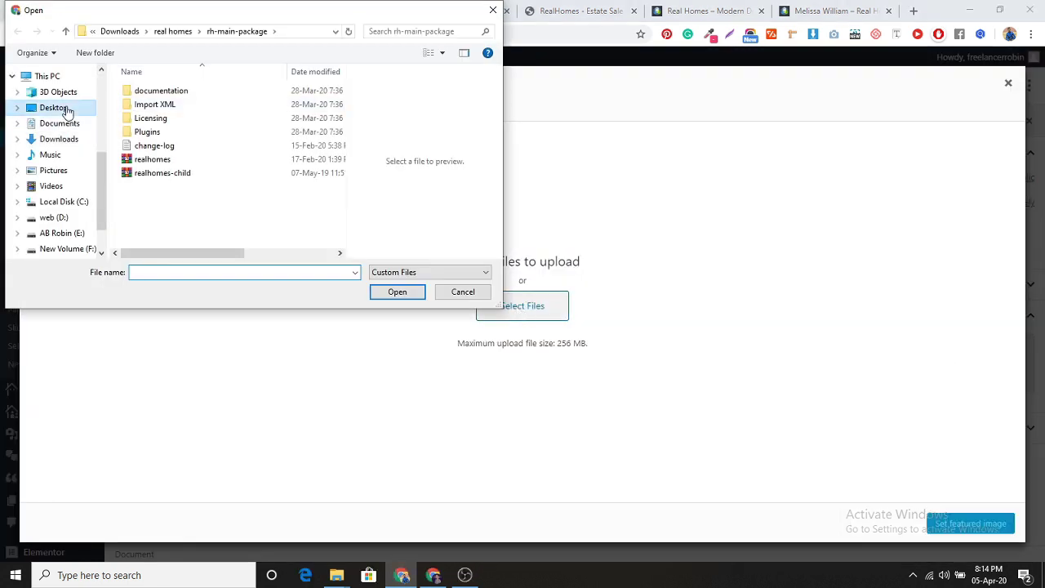
left_click(61, 107)
left_click(153, 208)
left_click(397, 291)
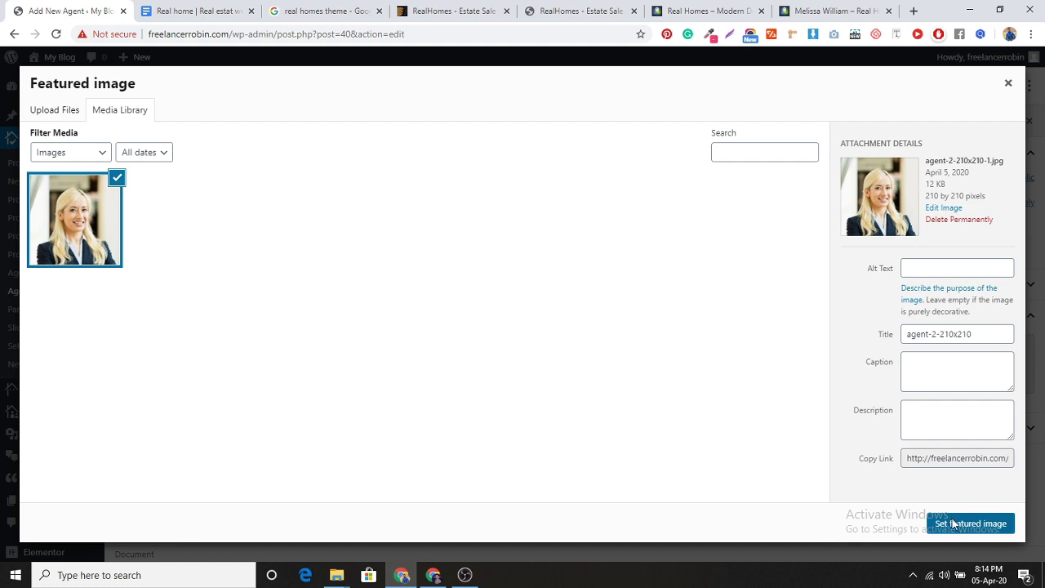
left_click(953, 520)
scroll(648, 346, "up", 3)
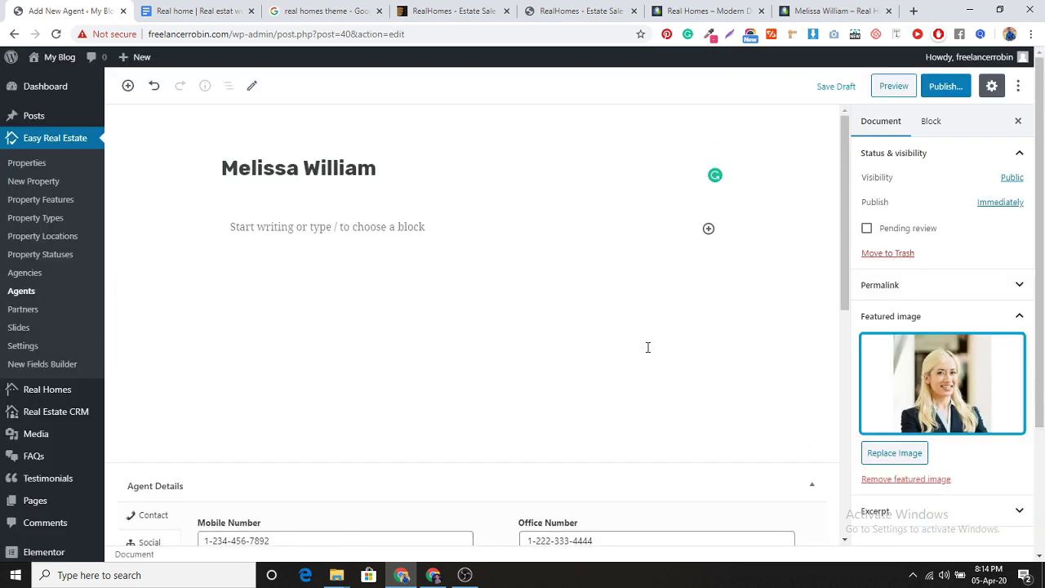
left_click(932, 121)
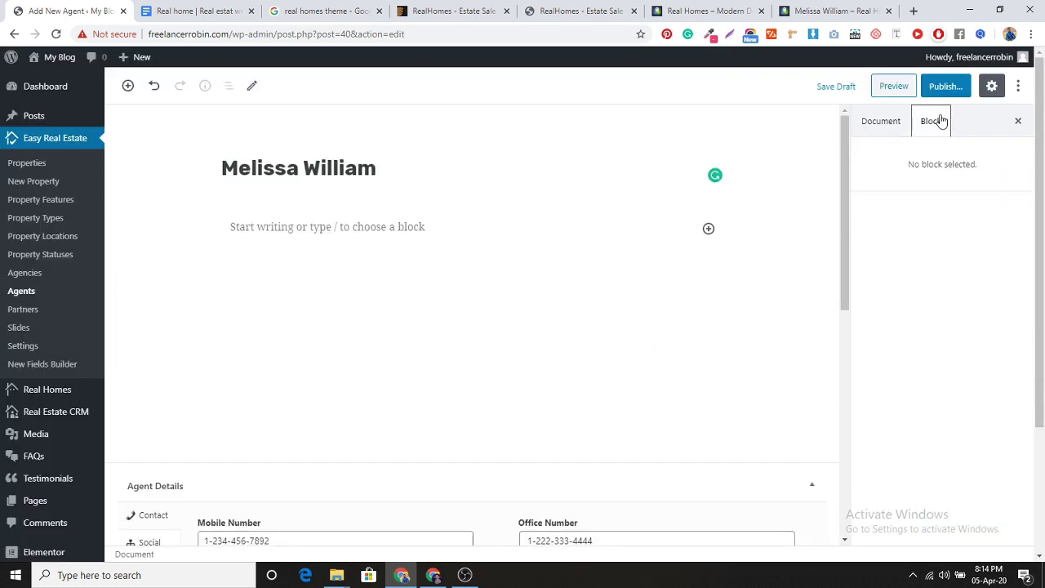
left_click(880, 122)
scroll(673, 273, "down", 5)
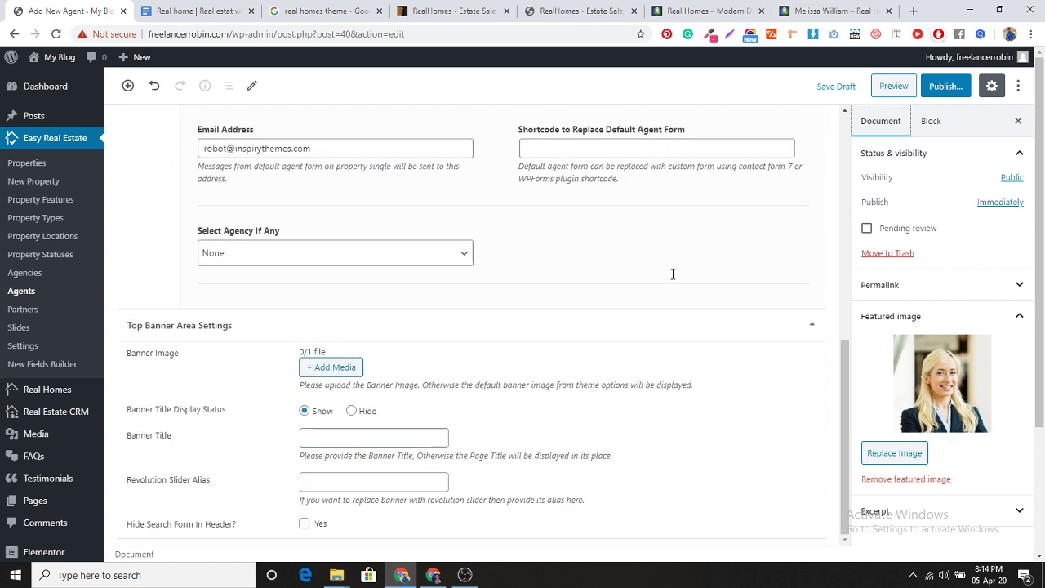
scroll(672, 279, "up", 5)
Copy the three biography paragraphs from the demo agent's profile and return to the new agent's content area.
left_click(825, 11)
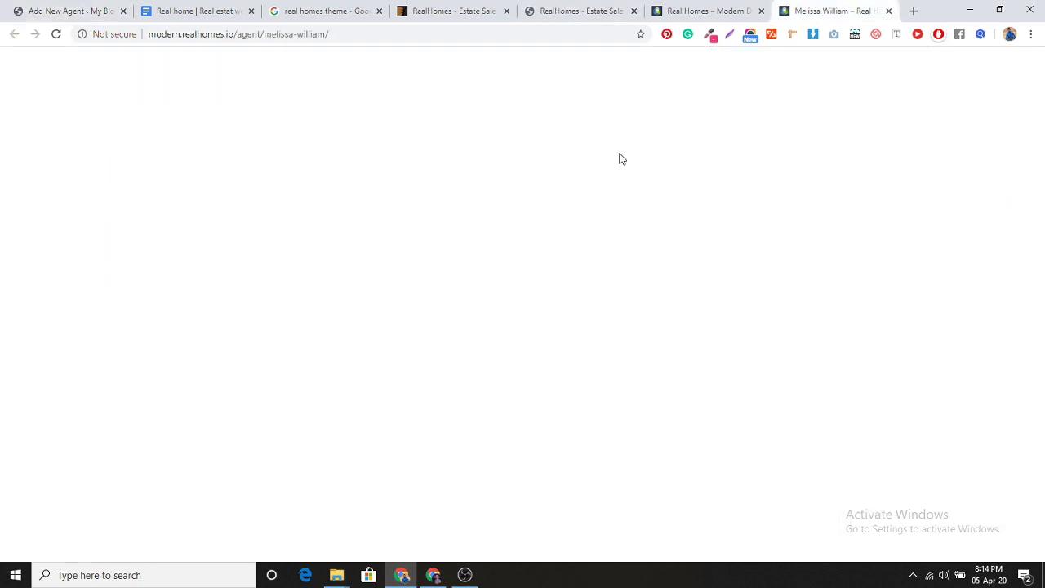
scroll(356, 384, "down", 3)
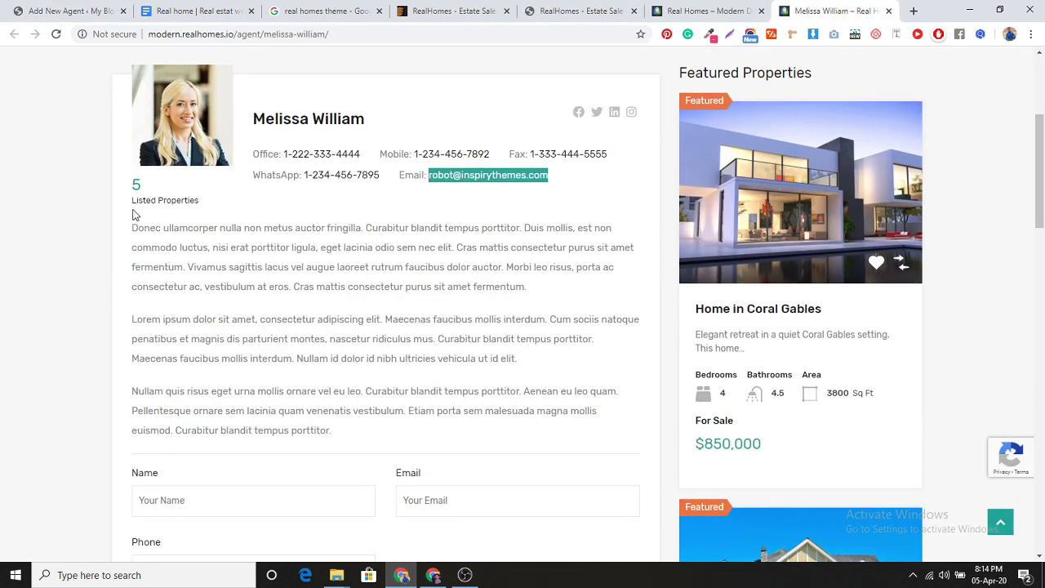
left_click_drag(130, 228, 506, 445)
key("ctrl+c")
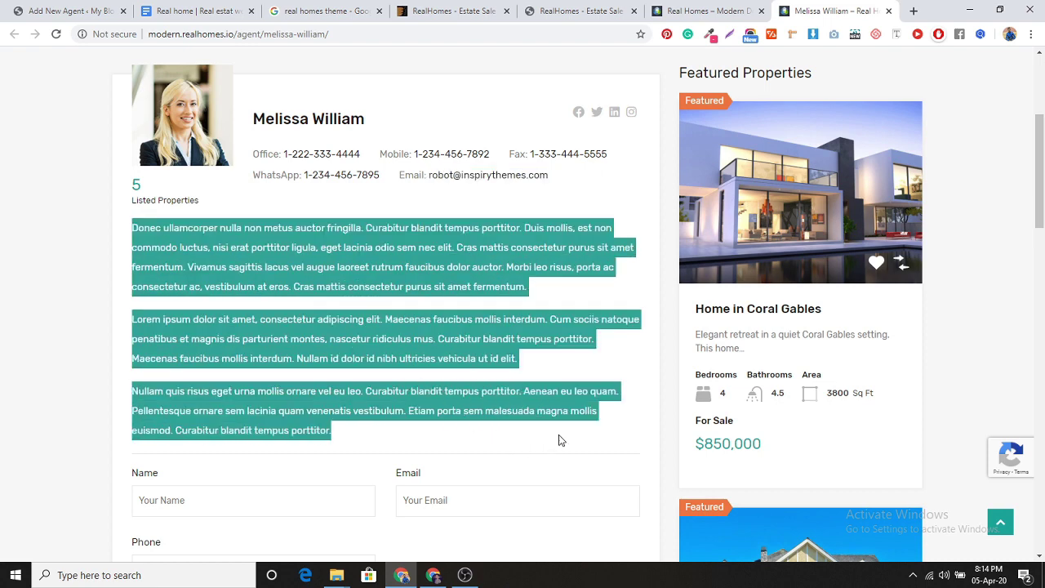
scroll(561, 441, "down", 5)
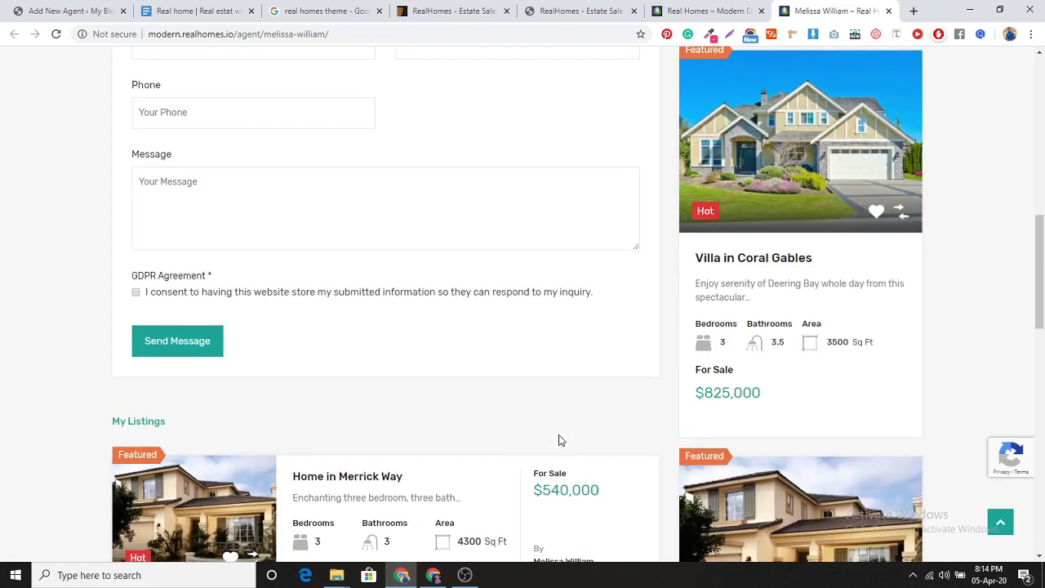
left_click(74, 10)
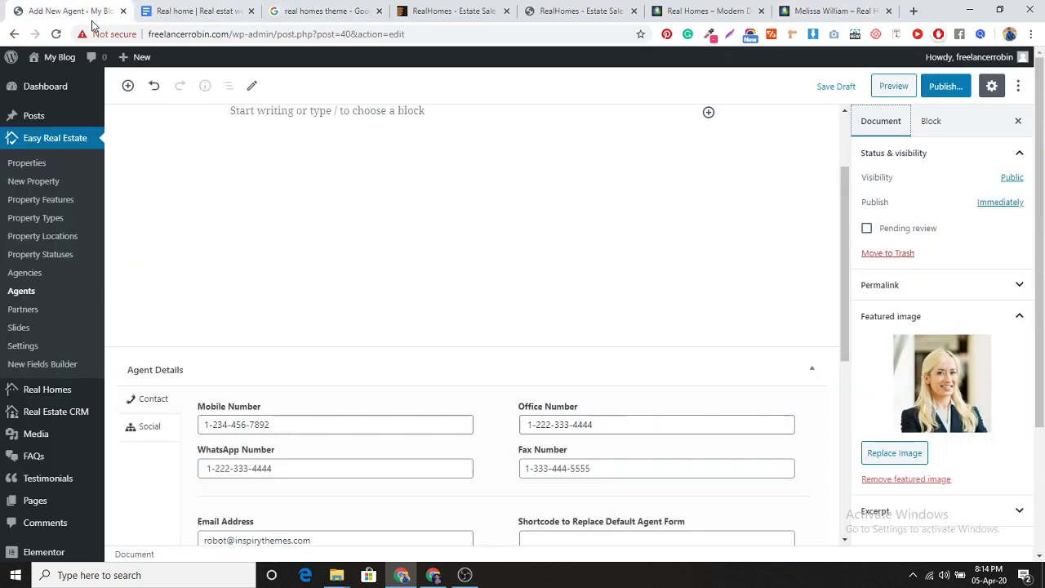
scroll(416, 304, "up", 1)
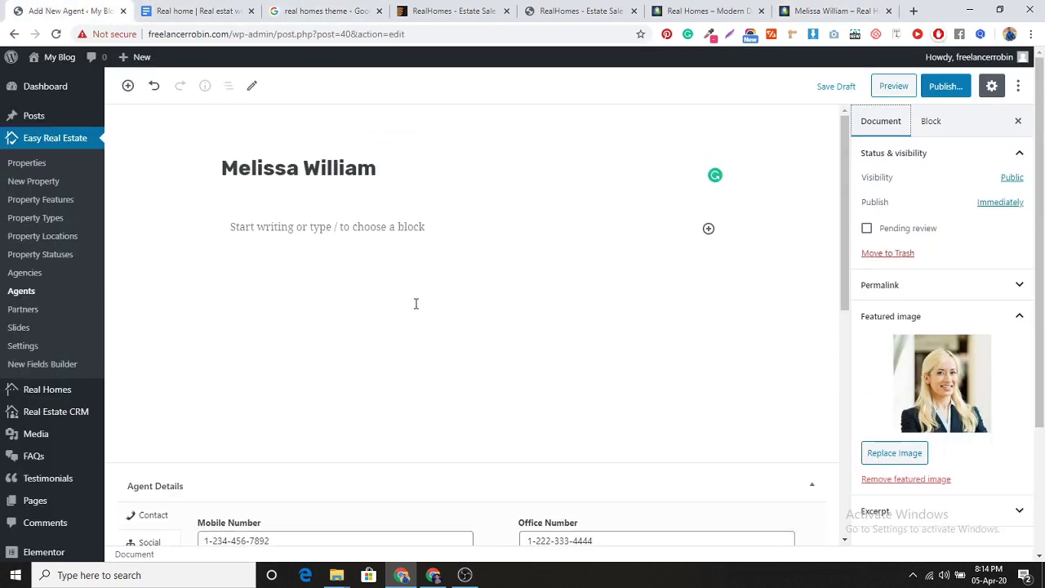
Insert a Classic block under the agent's title and paste the copied biography into it.
left_click(301, 227)
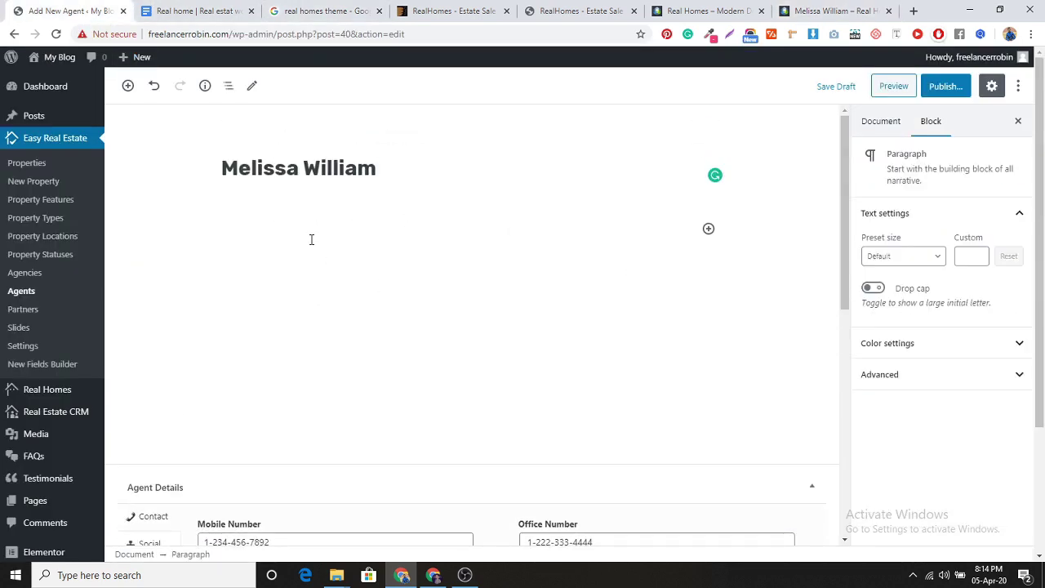
left_click(709, 230)
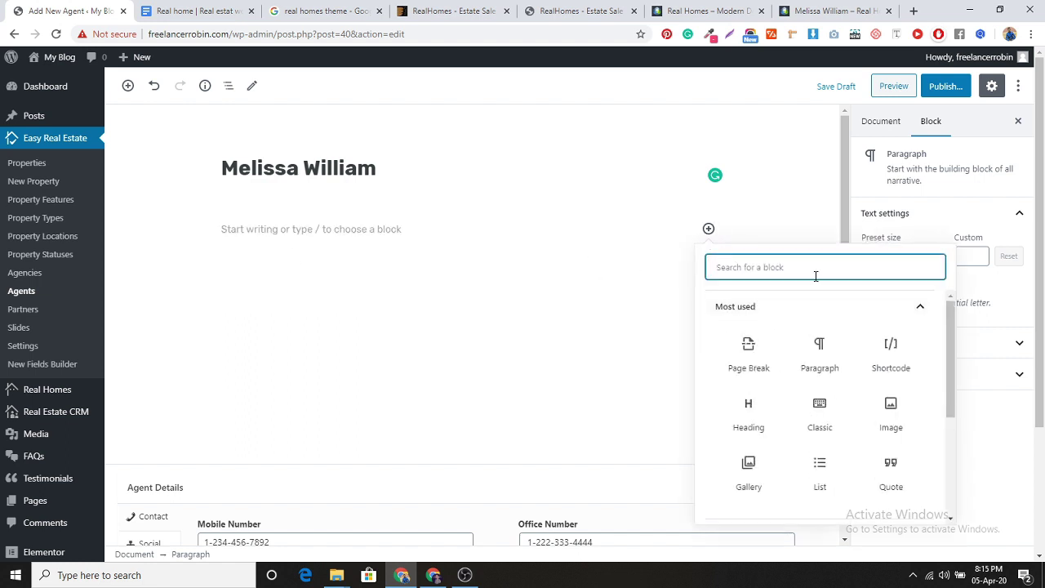
left_click(820, 408)
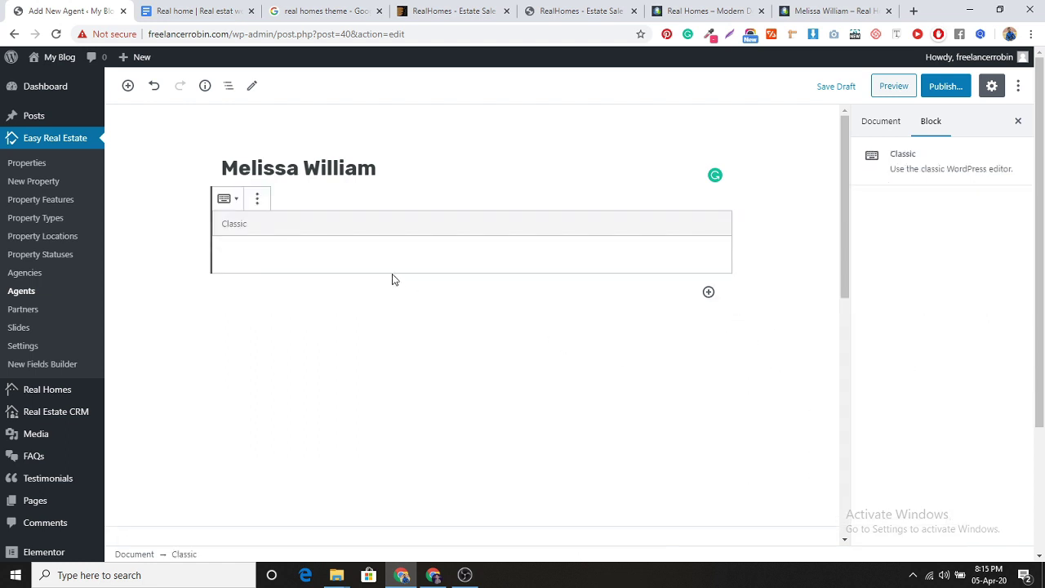
left_click(318, 254)
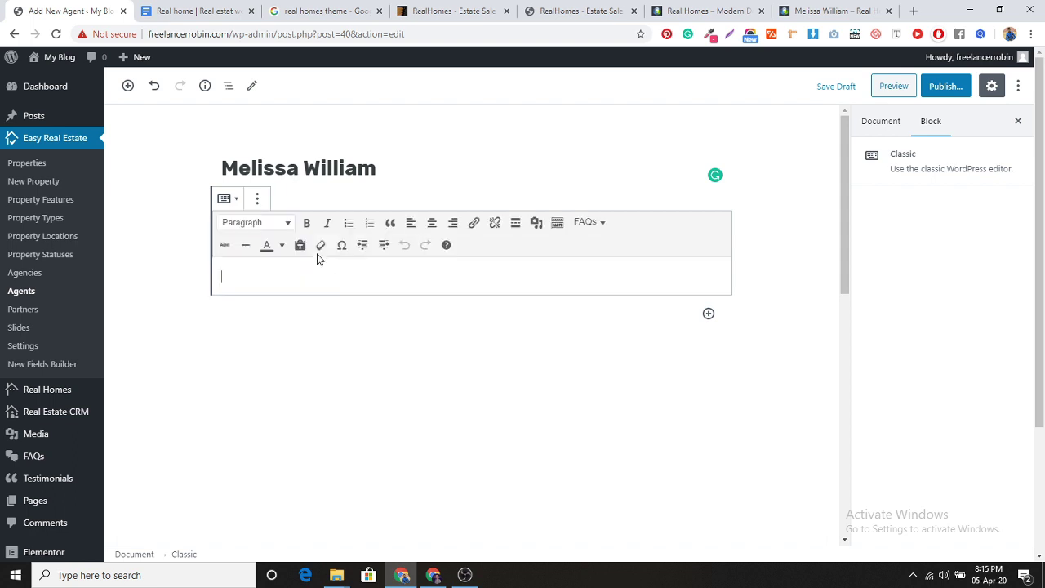
key("ctrl+v")
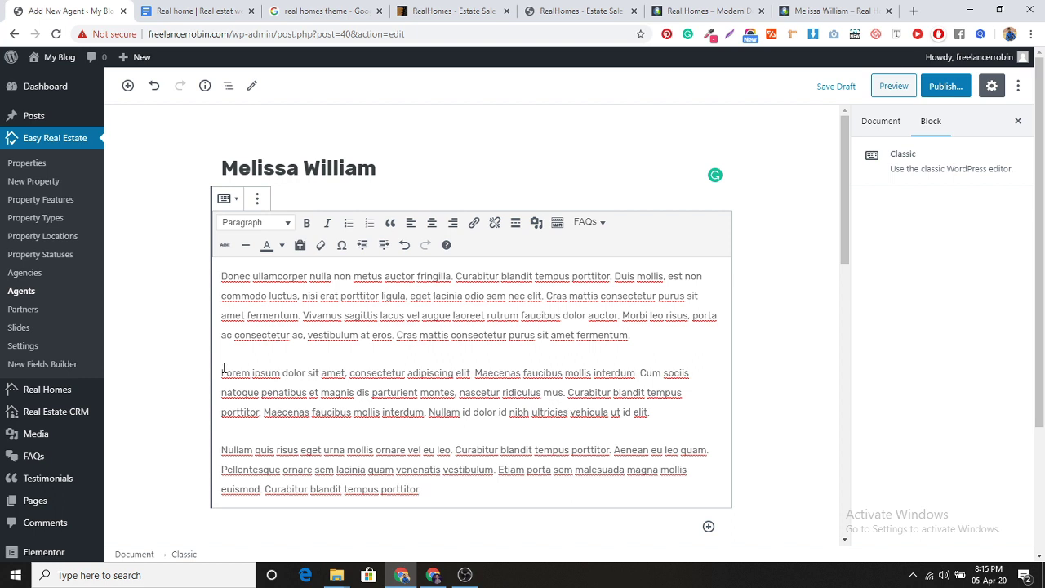
Format the biography's second paragraph, starting with "Lorem ipsum", as a blockquote.
left_click_drag(221, 369, 678, 415)
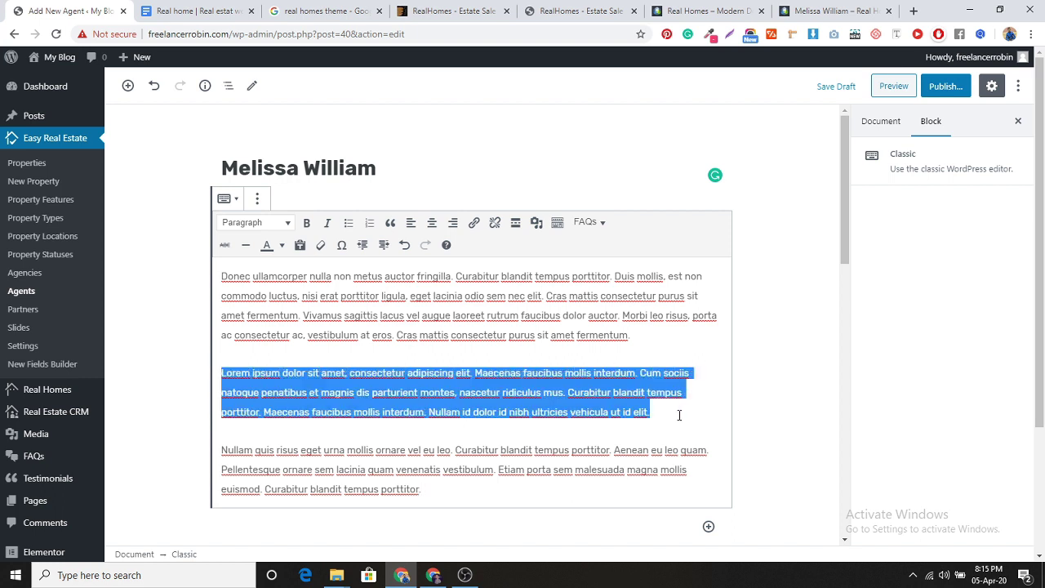
left_click(390, 223)
left_click(316, 334)
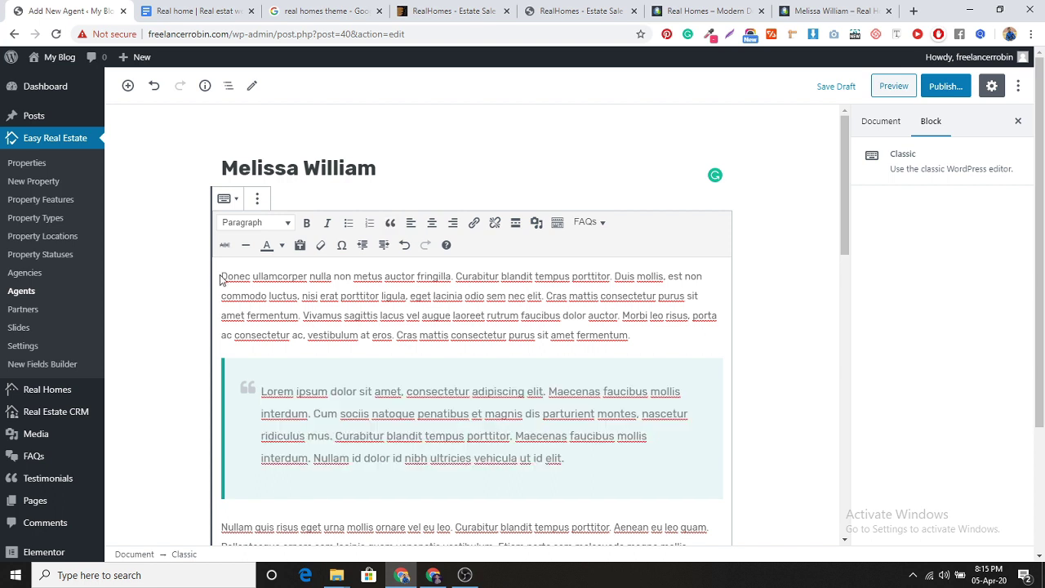
Make the biography's first paragraph bold and give it the Heading 1 style.
left_click_drag(221, 277, 636, 327)
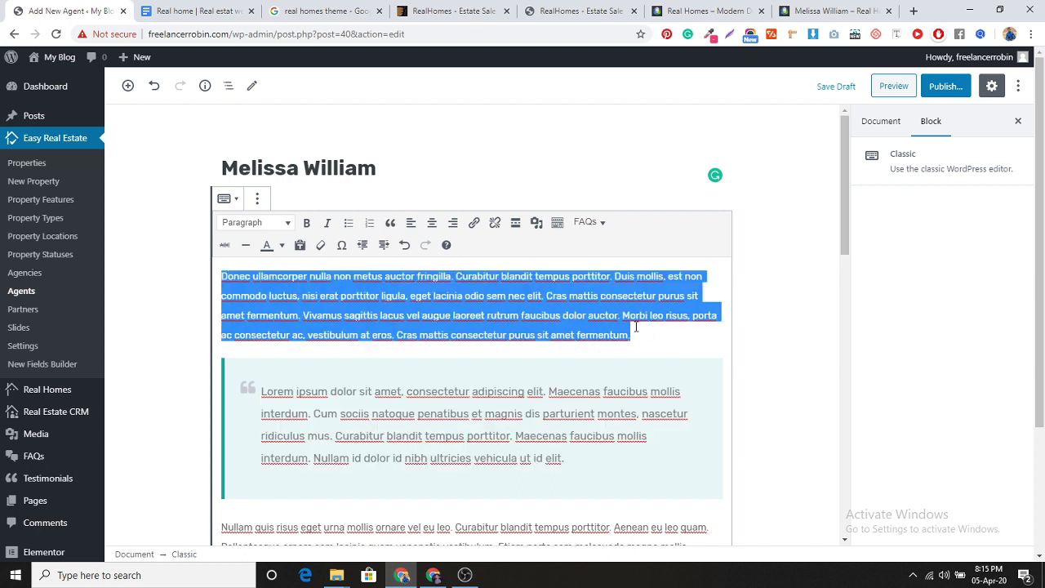
left_click(306, 222)
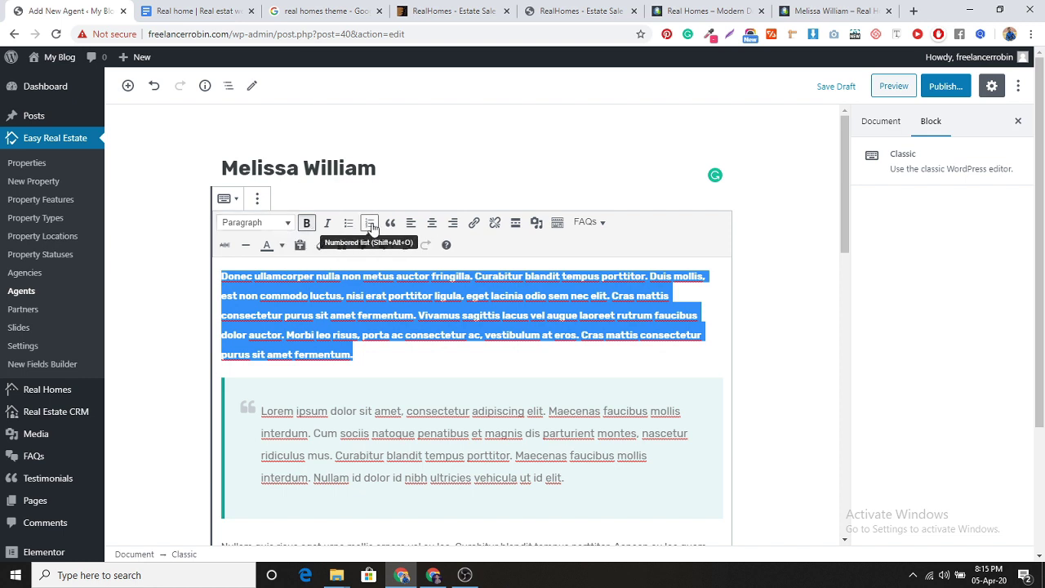
left_click(288, 223)
left_click(300, 269)
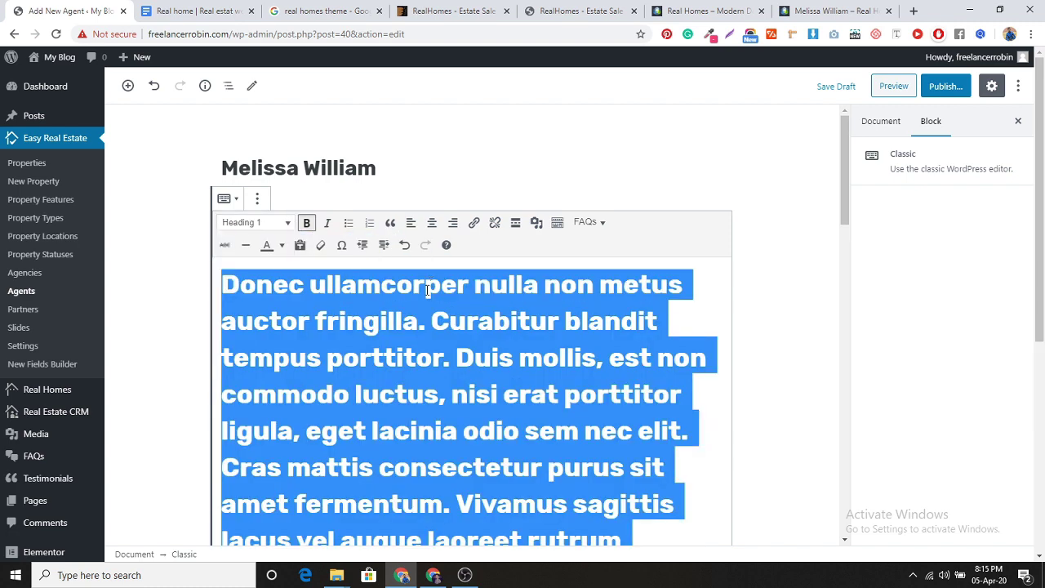
Undo the biography's formatting and insertion, and paste the text unformatted into a new Classic block.
key("ctrl+z")
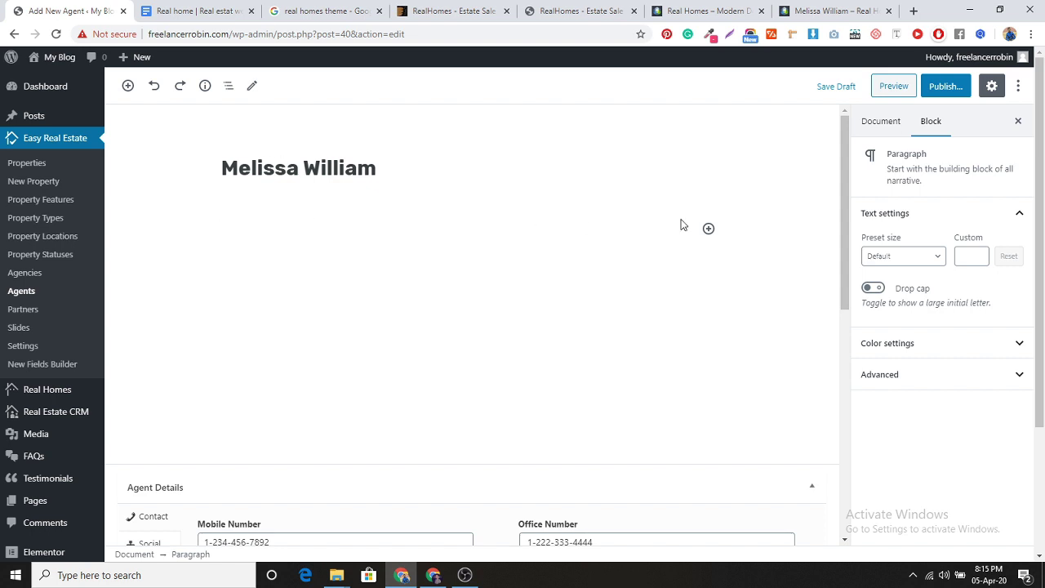
left_click(709, 229)
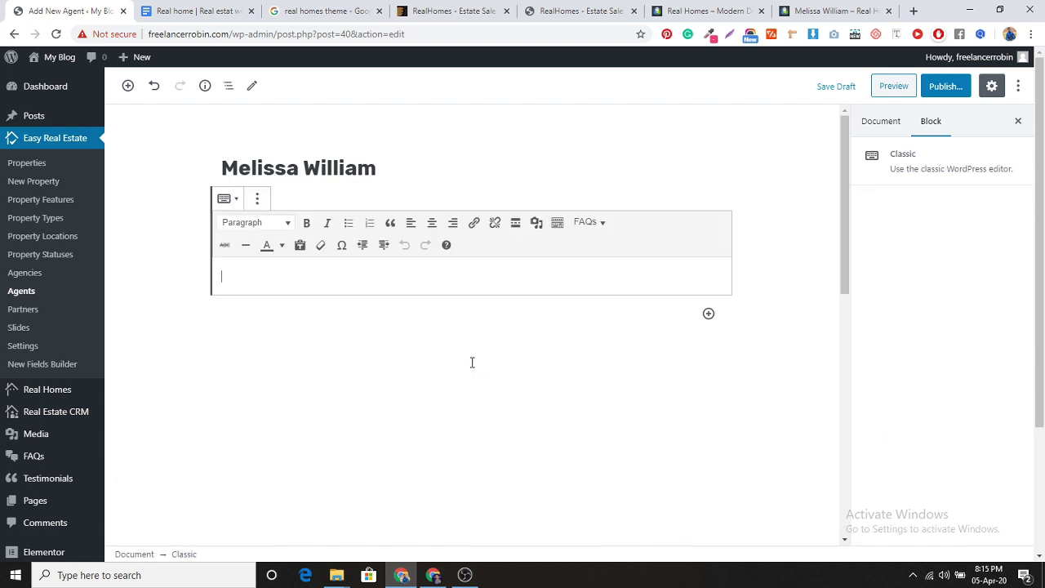
key("ctrl+v")
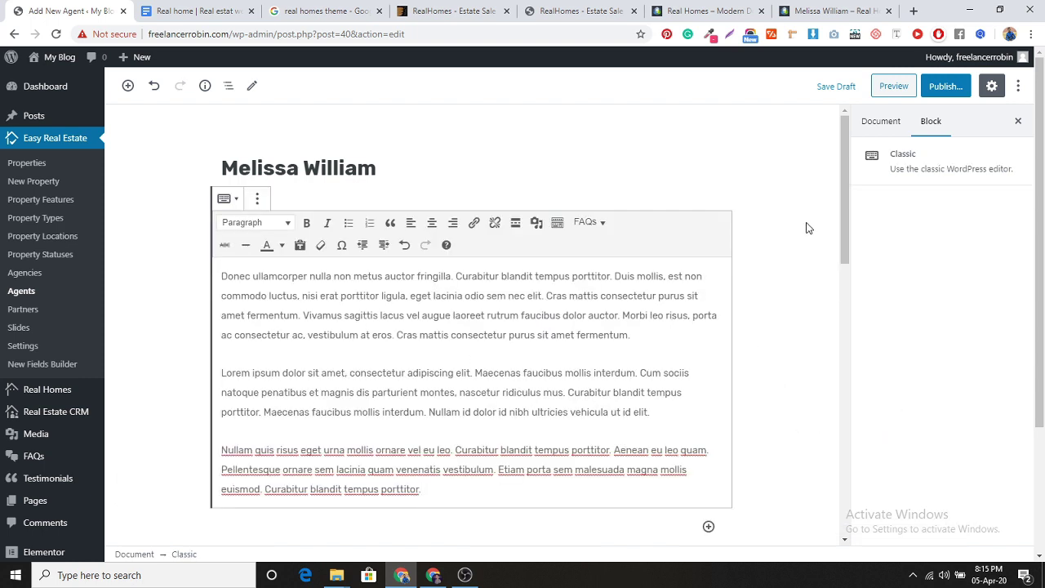
Publish the new agent's profile and check the website setup notes for the next item.
left_click(941, 88)
left_click(941, 88)
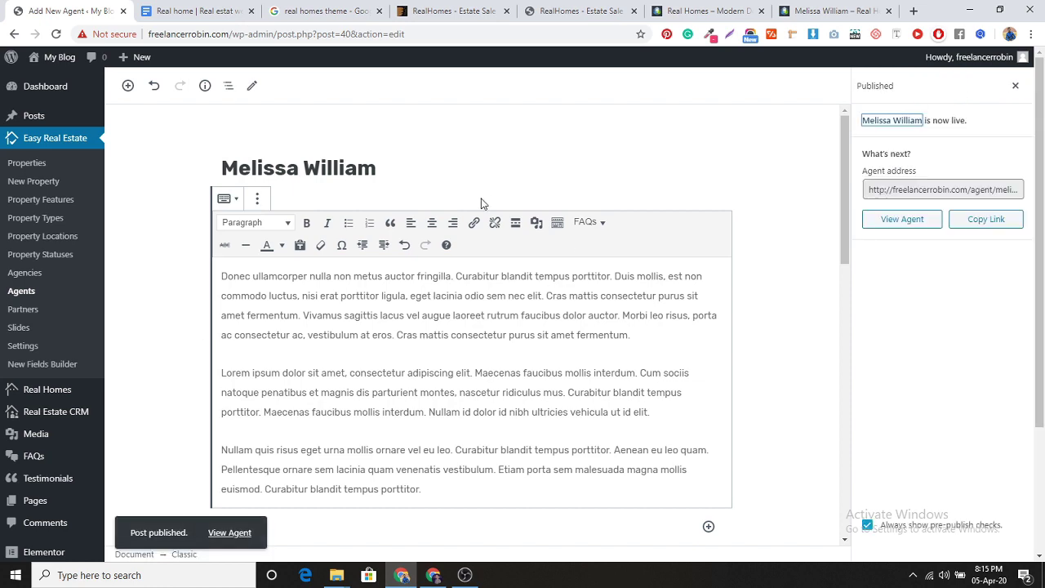
key("ctrl+Tab")
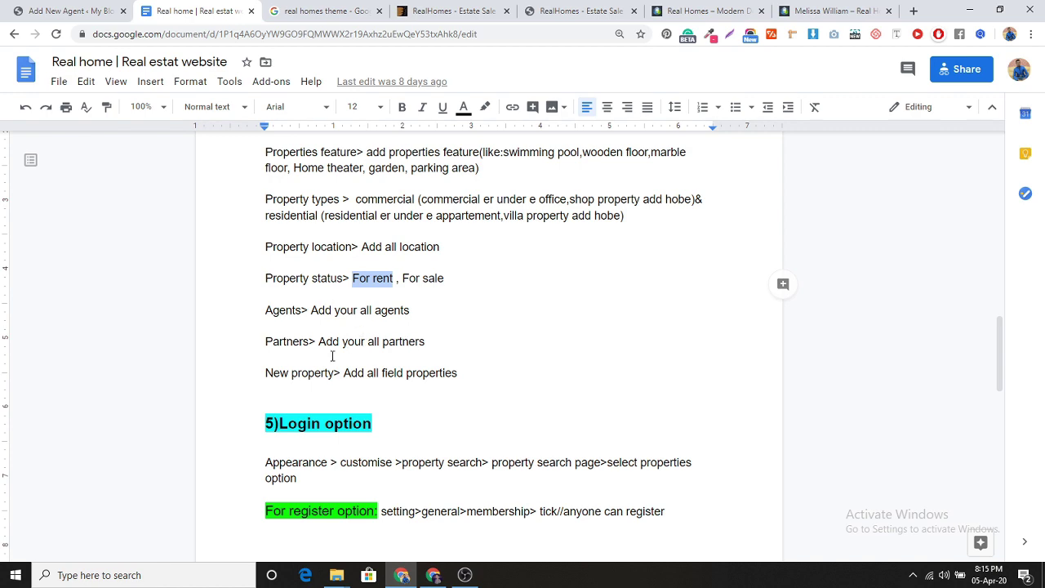
left_click(73, 11)
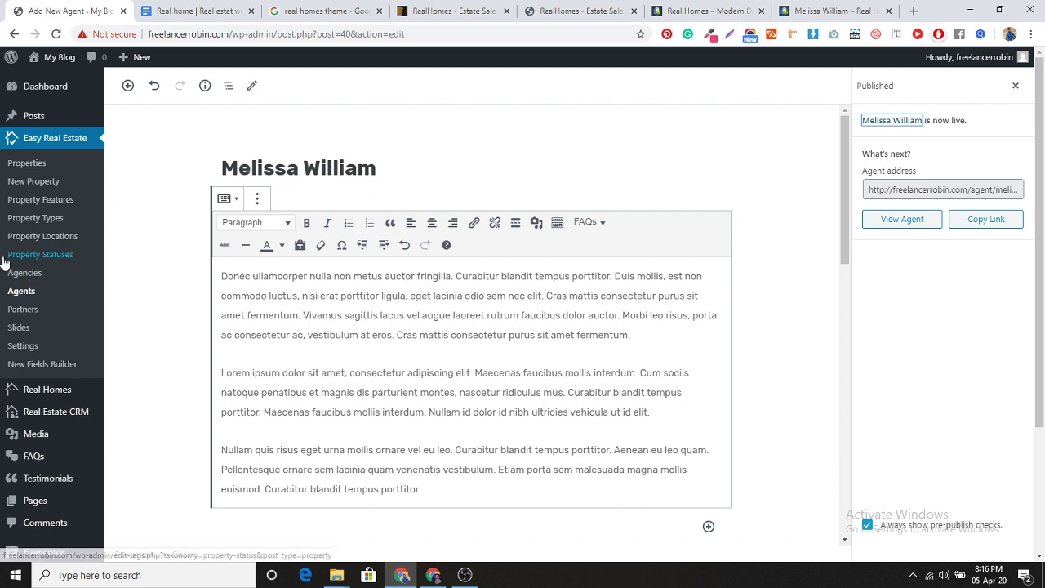
Open the site's partners list and view the partner logos on the Real Homes demo homepage.
left_click(24, 309)
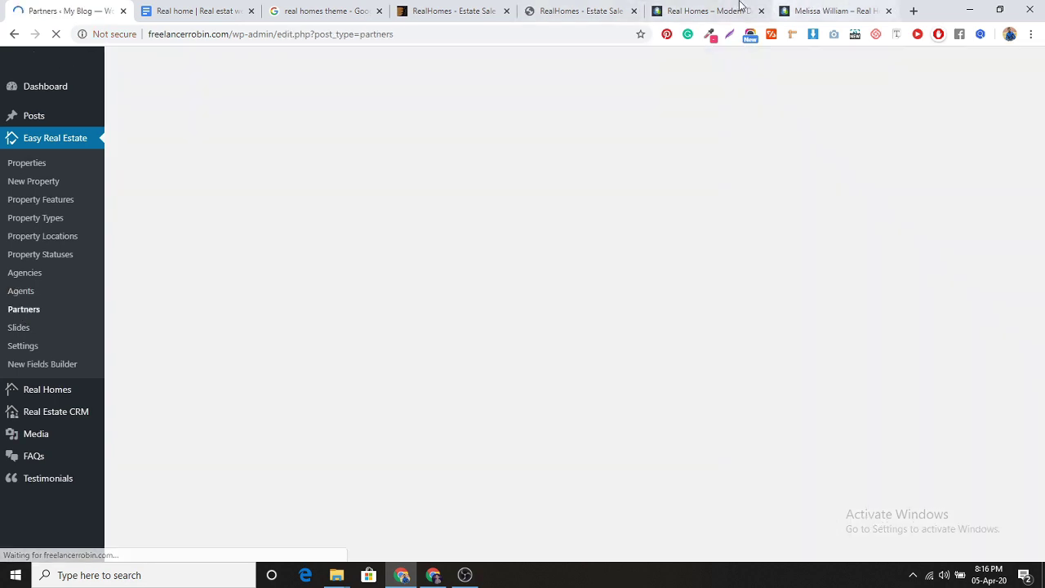
left_click(702, 11)
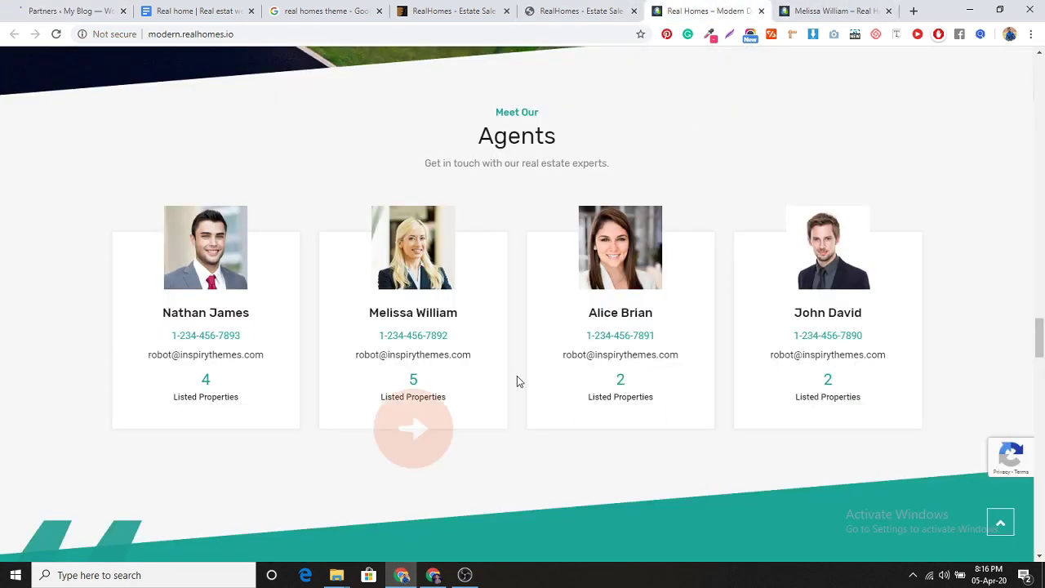
scroll(517, 376, "down", 15)
scroll(518, 381, "down", 10)
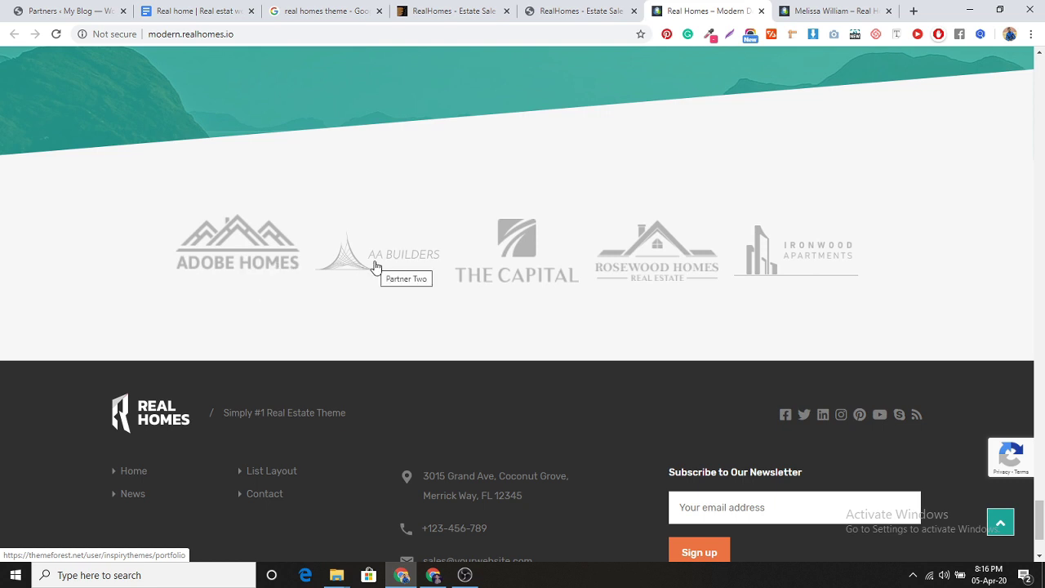
Start a new partner entry titled "Adobe homes" and close the demo agent page.
left_click(53, 10)
left_click(203, 90)
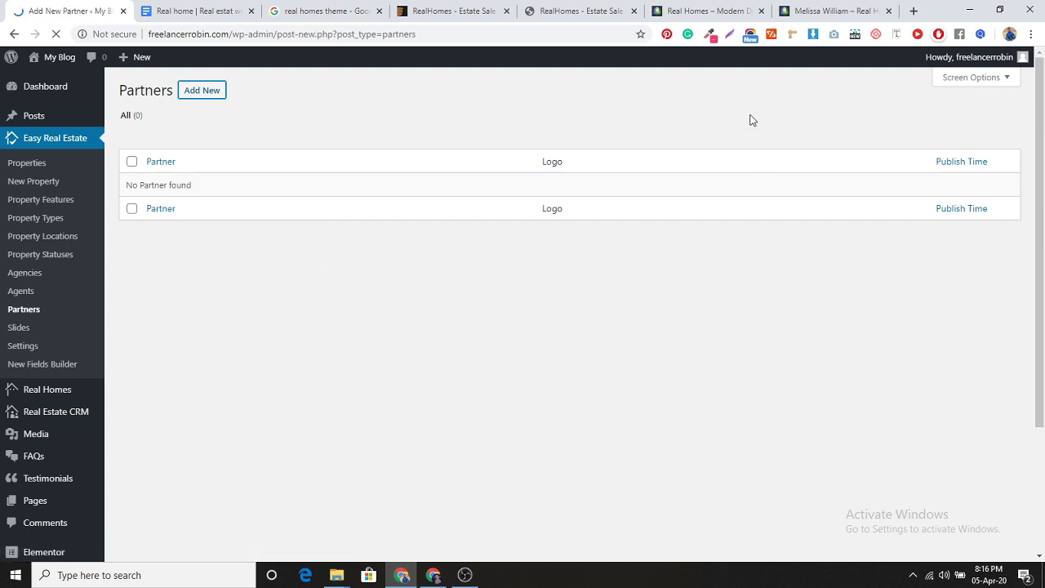
left_click(827, 7)
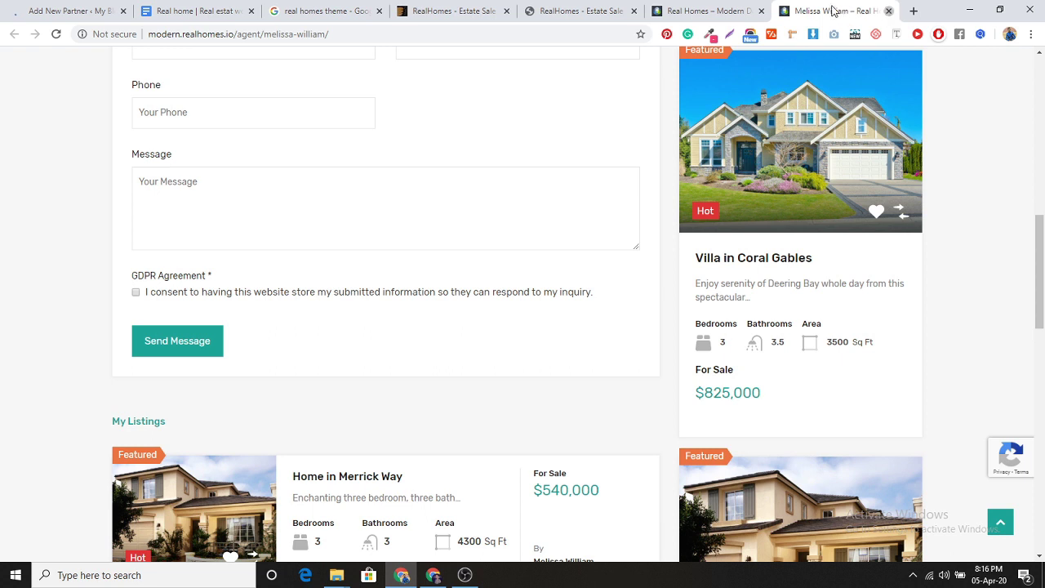
left_click(888, 11)
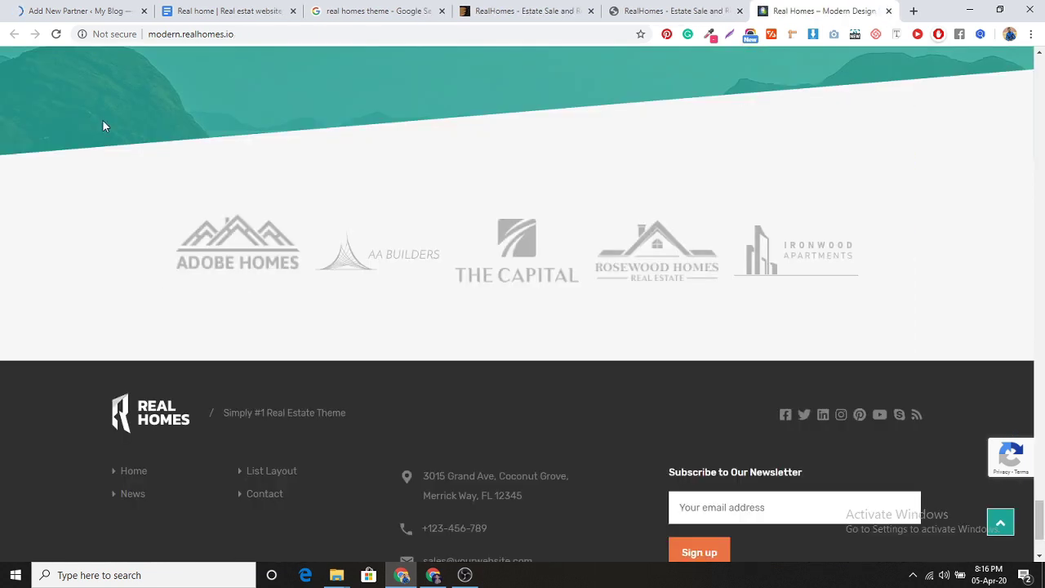
left_click(98, 11)
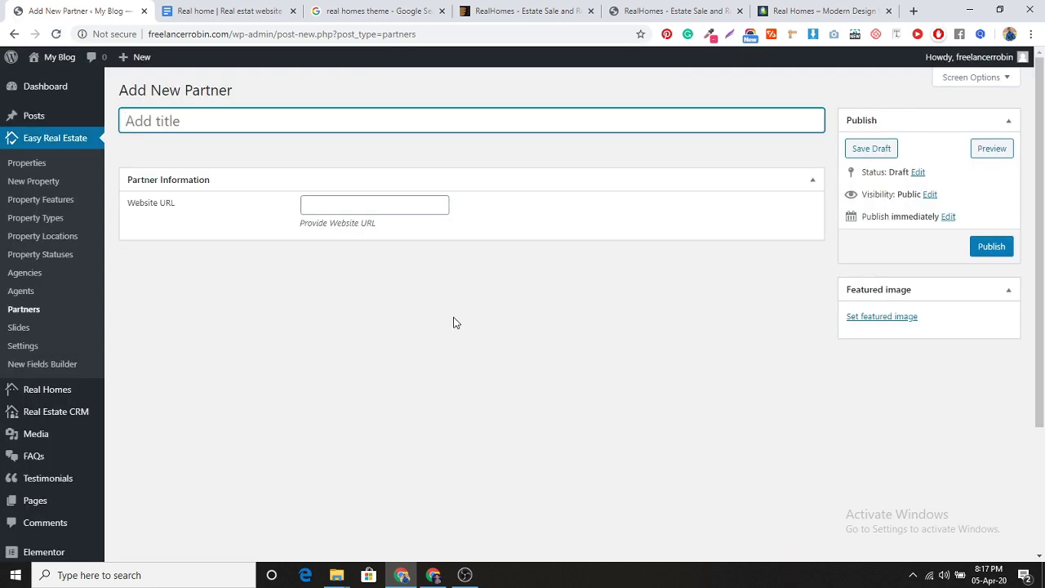
type("Adobe homes")
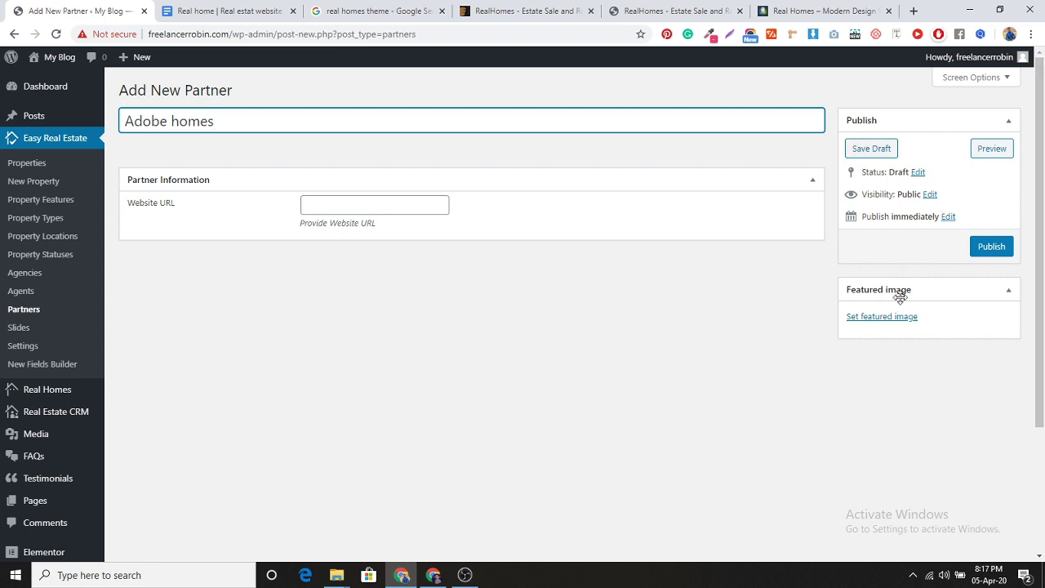
Upload the one.png logo from the desktop as the partner's featured image and publish the partner.
left_click(885, 318)
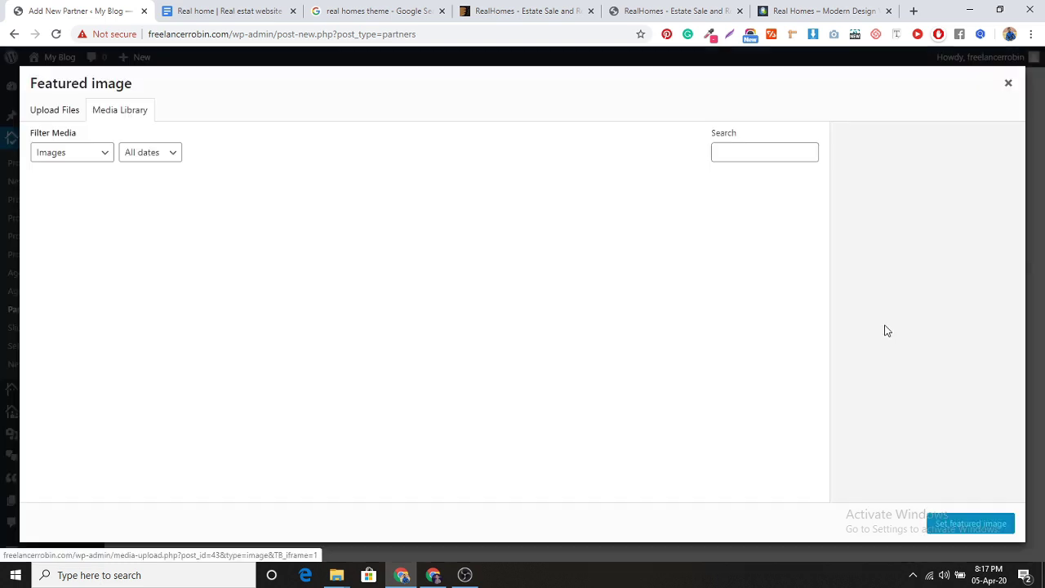
left_click(64, 116)
left_click(507, 305)
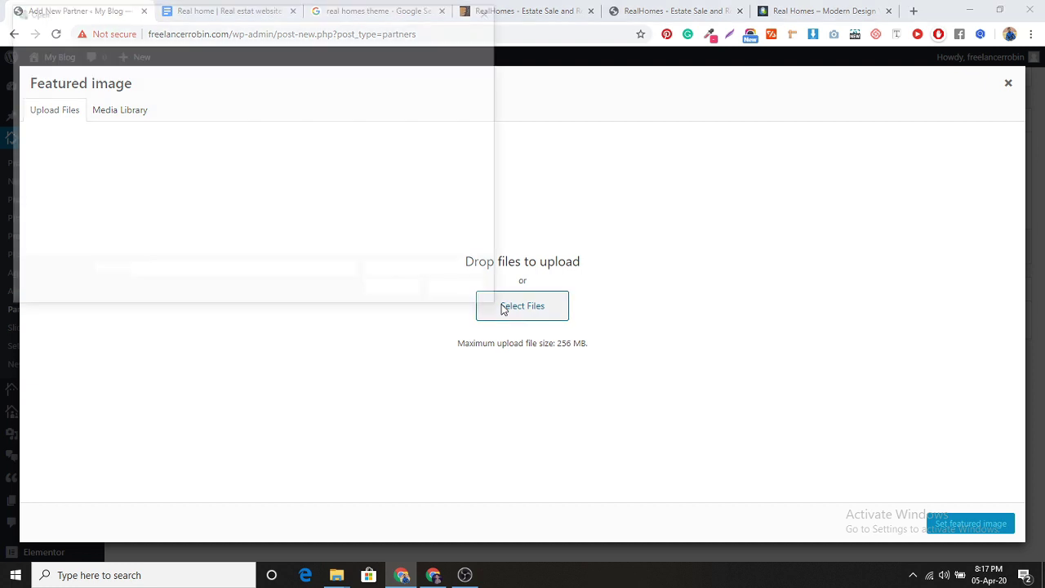
left_click(340, 255)
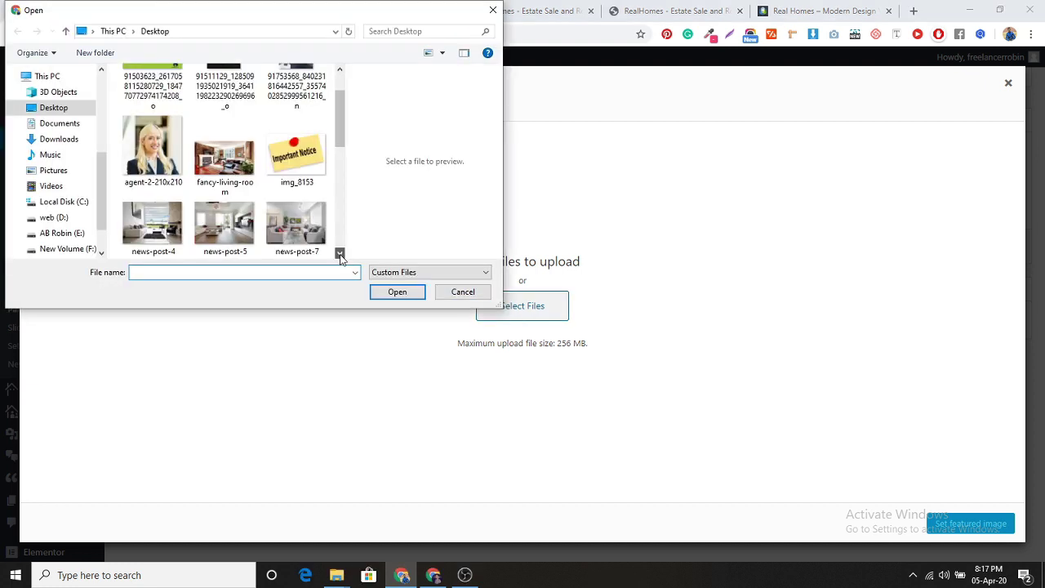
left_click(341, 255)
left_click(296, 231)
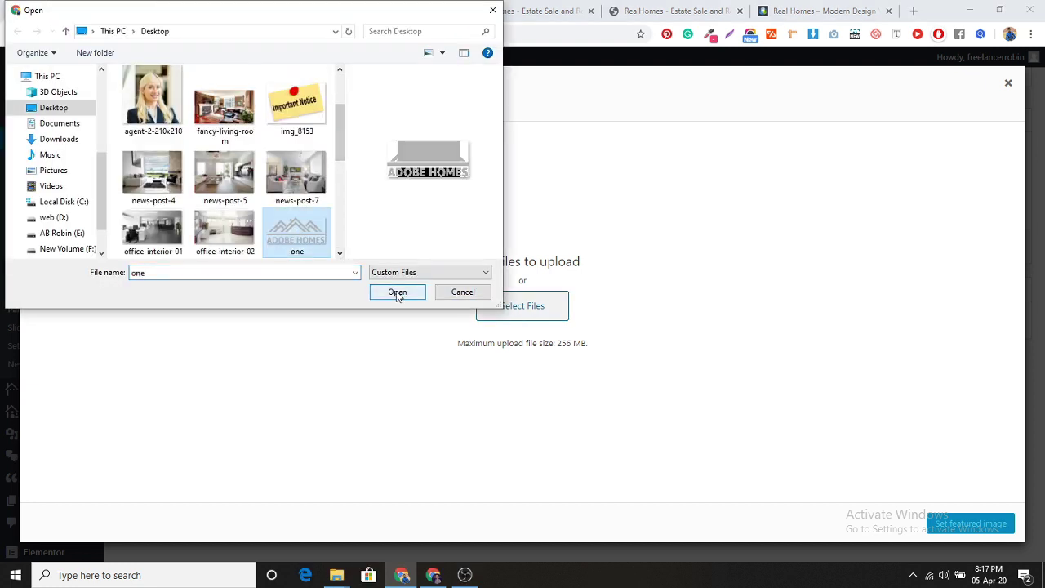
left_click(398, 292)
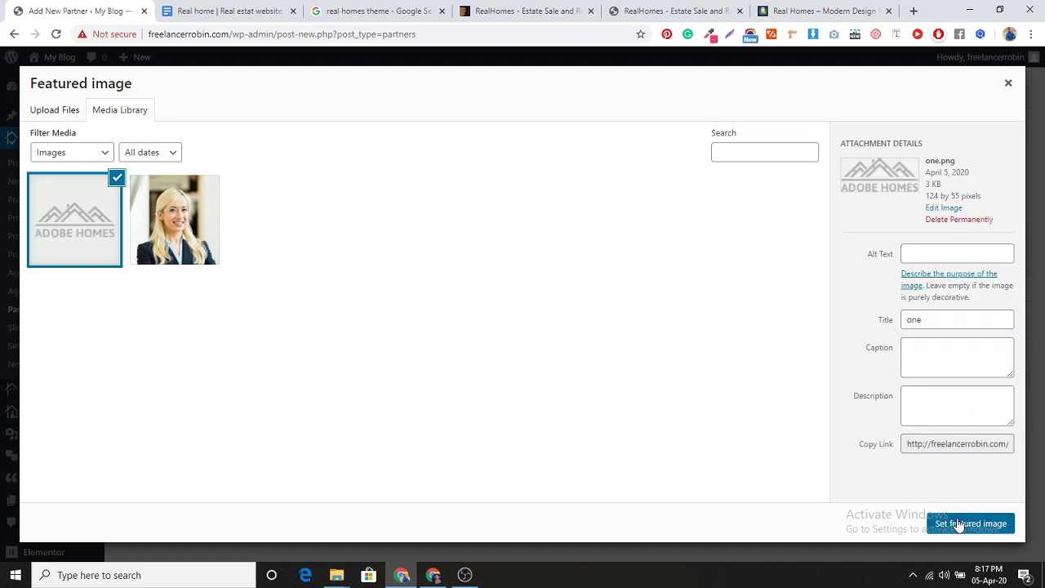
left_click(960, 525)
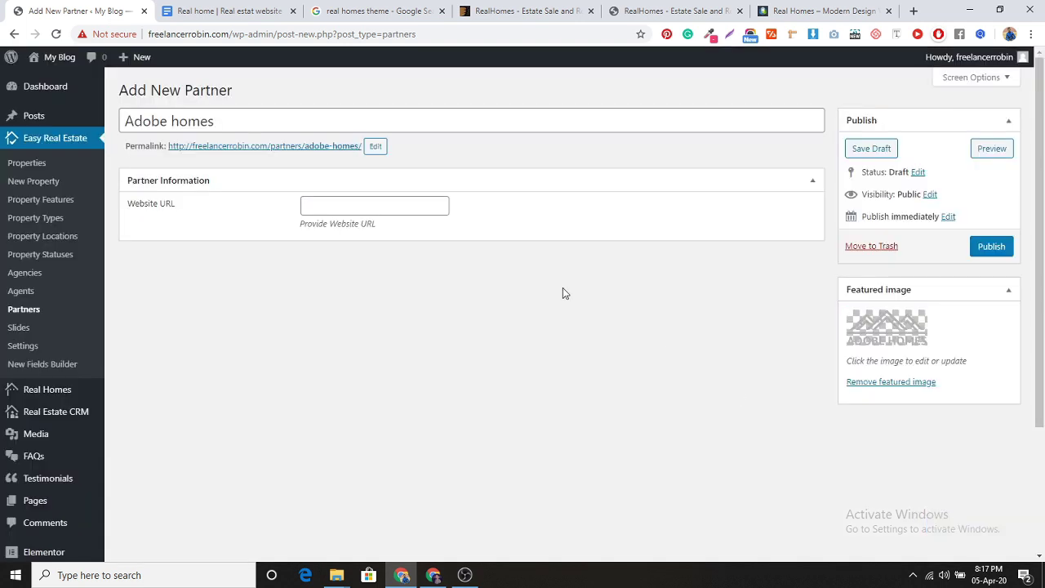
left_click(996, 246)
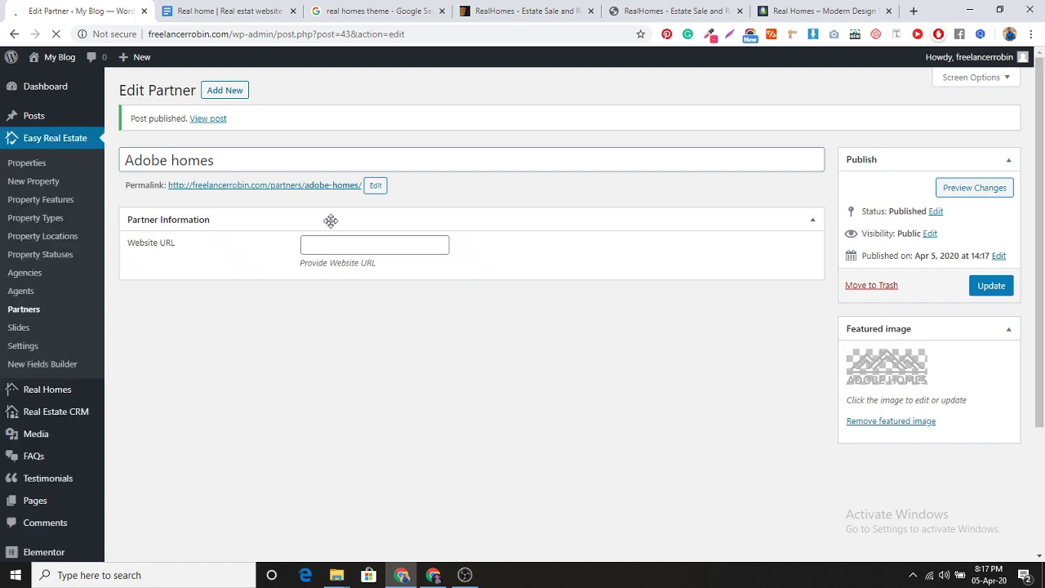
Check the second partner logo on the demo site and start another partner entry titled "AA Builders".
left_click(241, 94)
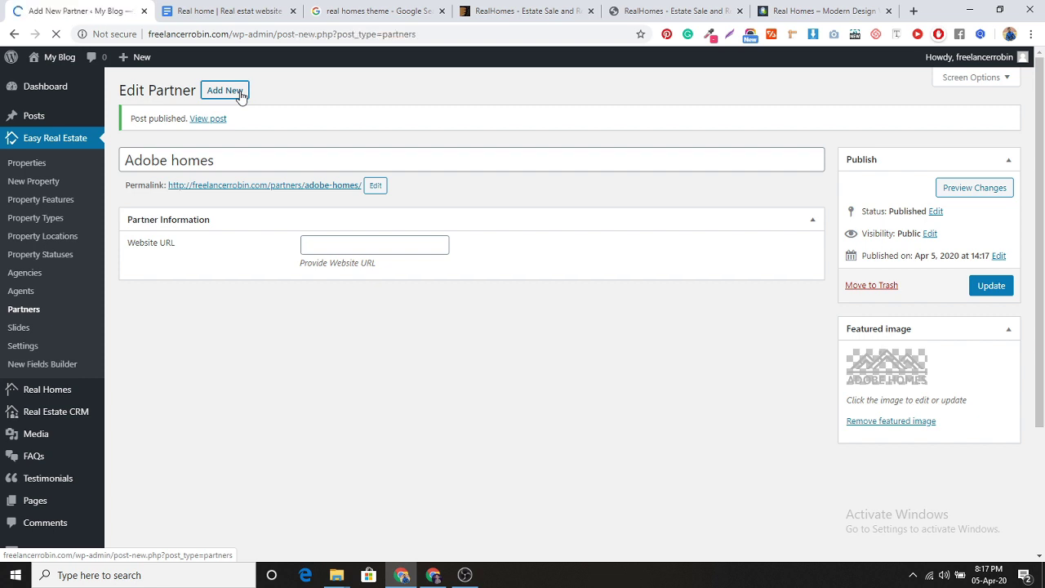
left_click(805, 11)
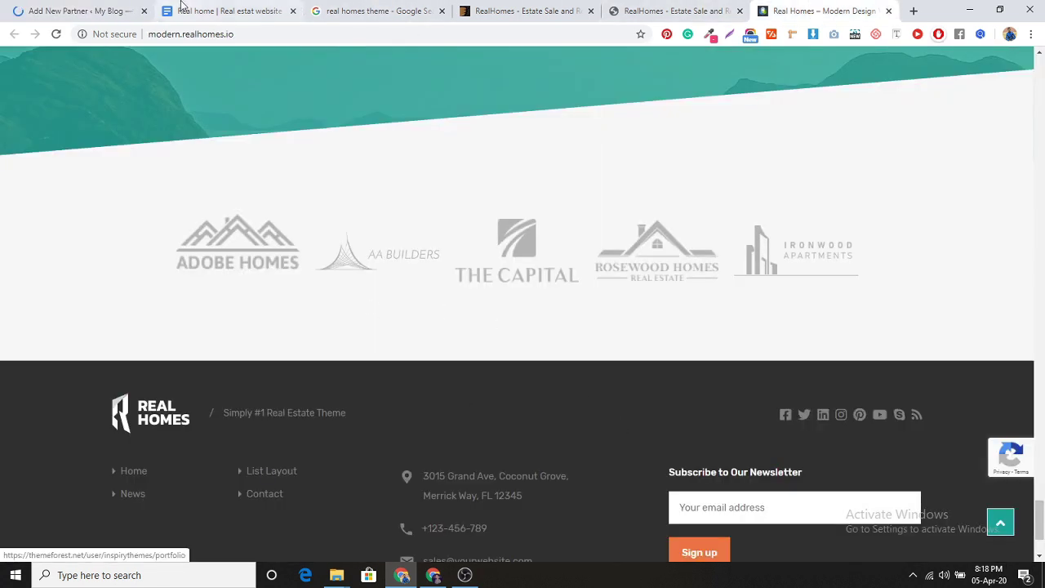
left_click(98, 11)
type("A")
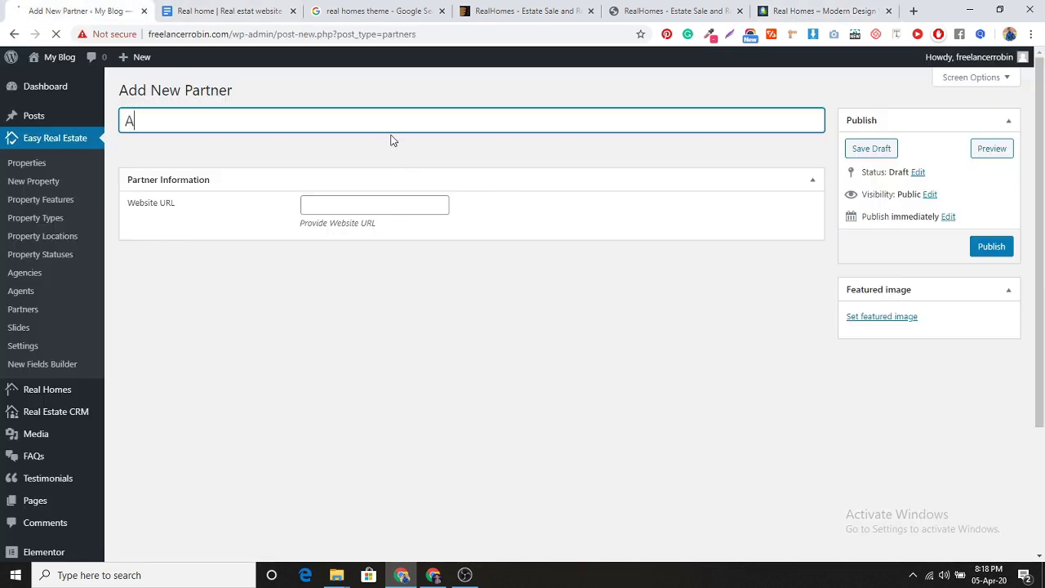
type("A Builders")
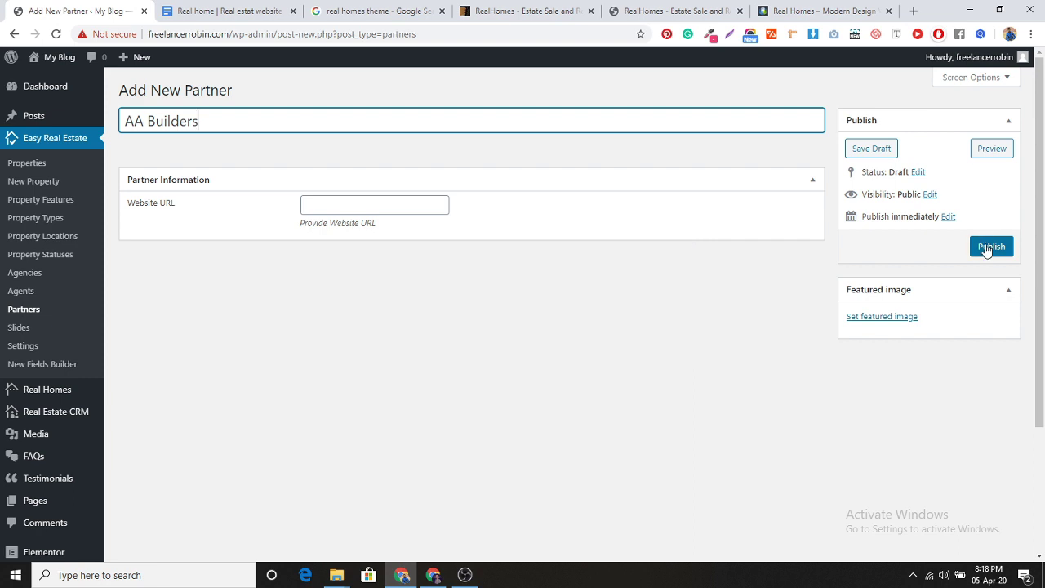
Try to upload a desktop image as the AA Builders featured image, and publish the partner.
left_click(889, 318)
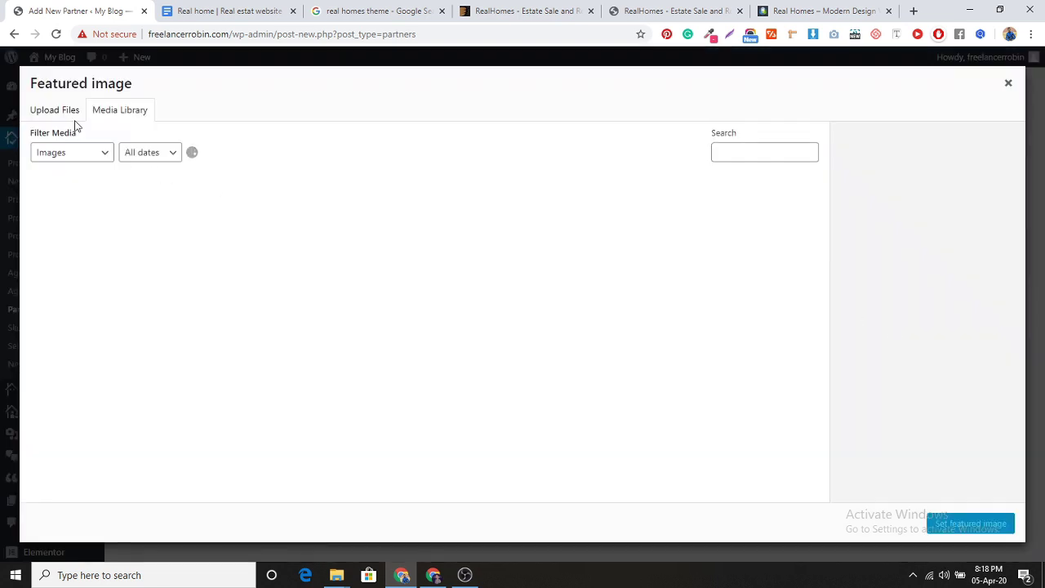
left_click(72, 115)
left_click(531, 308)
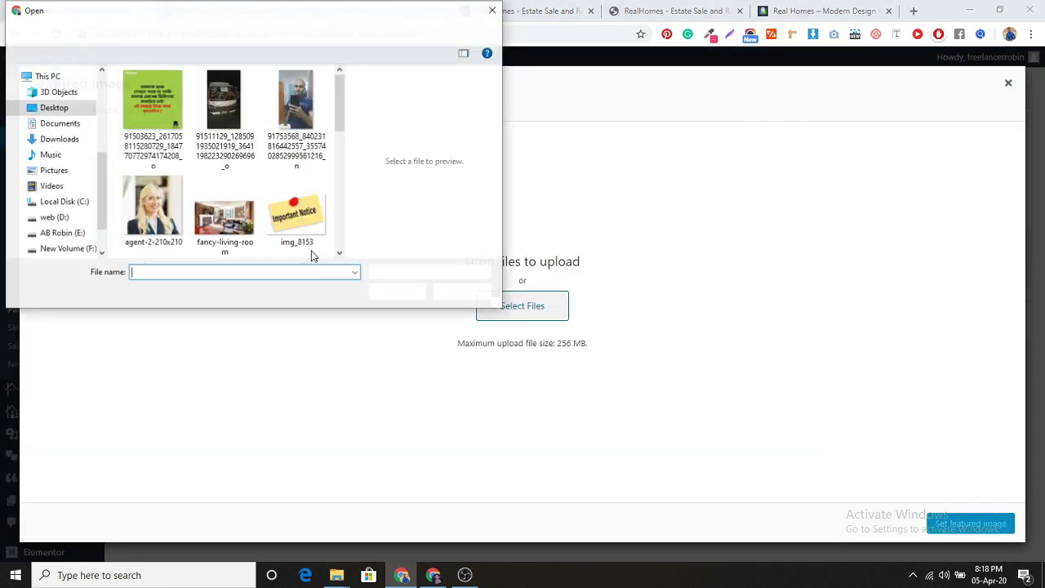
scroll(342, 253, "down", 5)
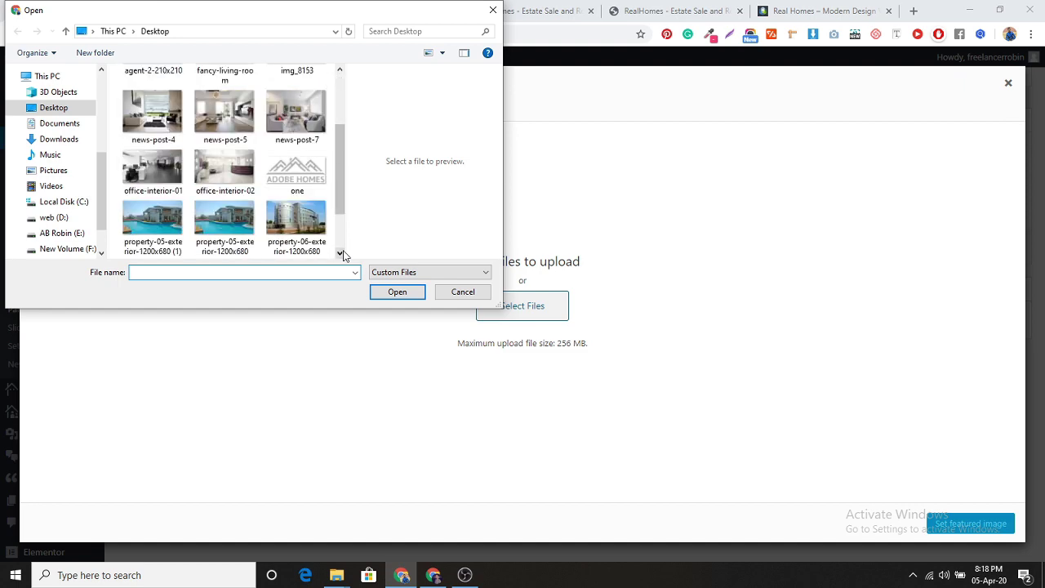
double_click(298, 236)
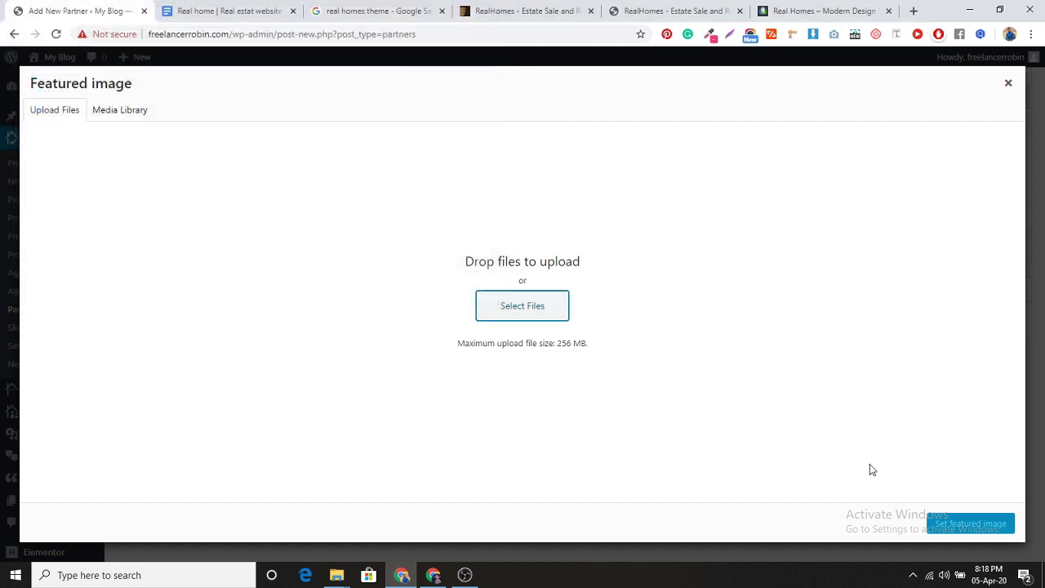
left_click(960, 526)
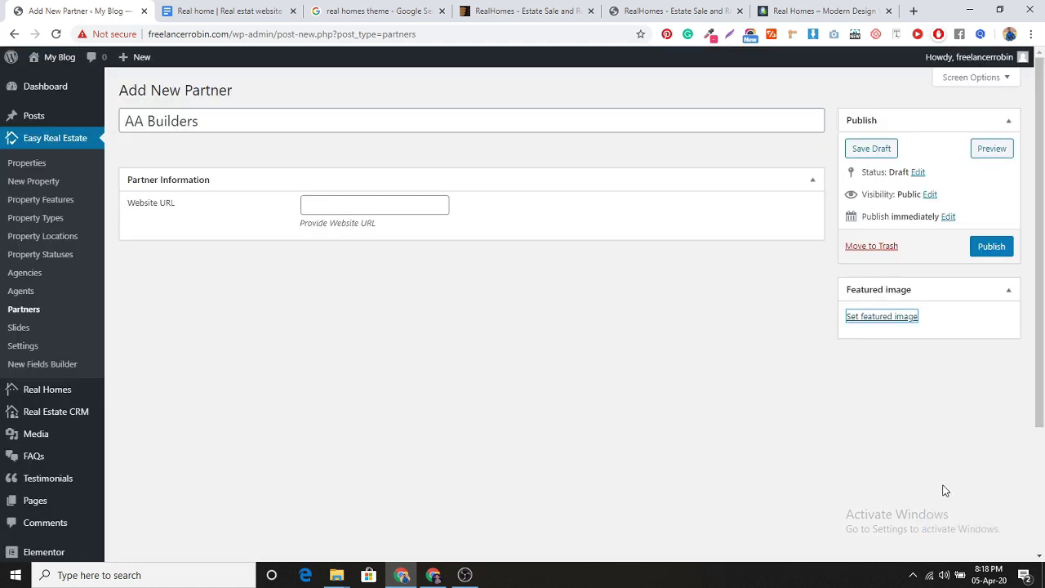
left_click(990, 247)
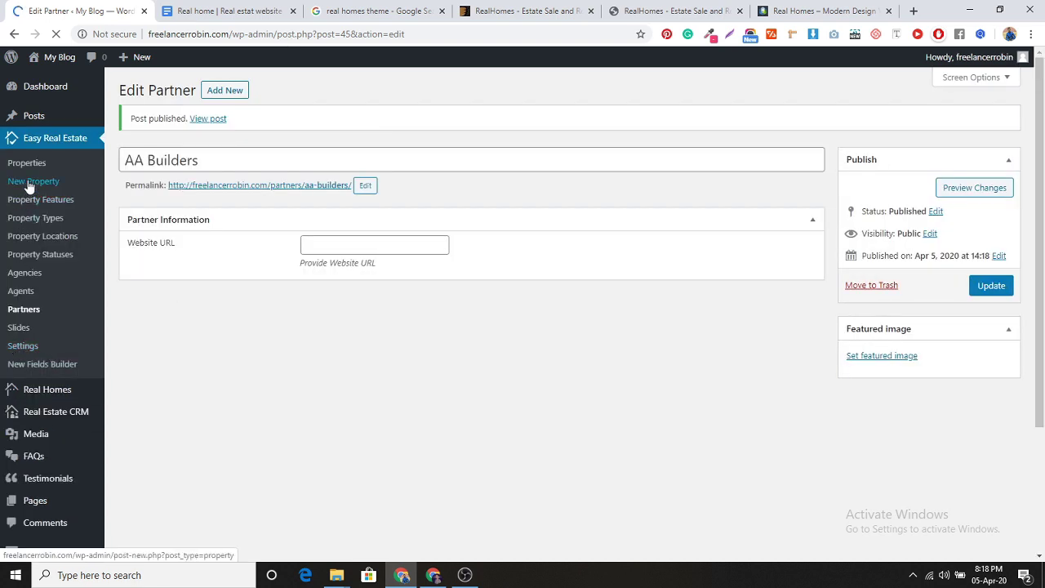
Start a new property entry and open the demo site's "Villa on Grand Avenue" rental listing in a new tab for reference.
left_click(29, 183)
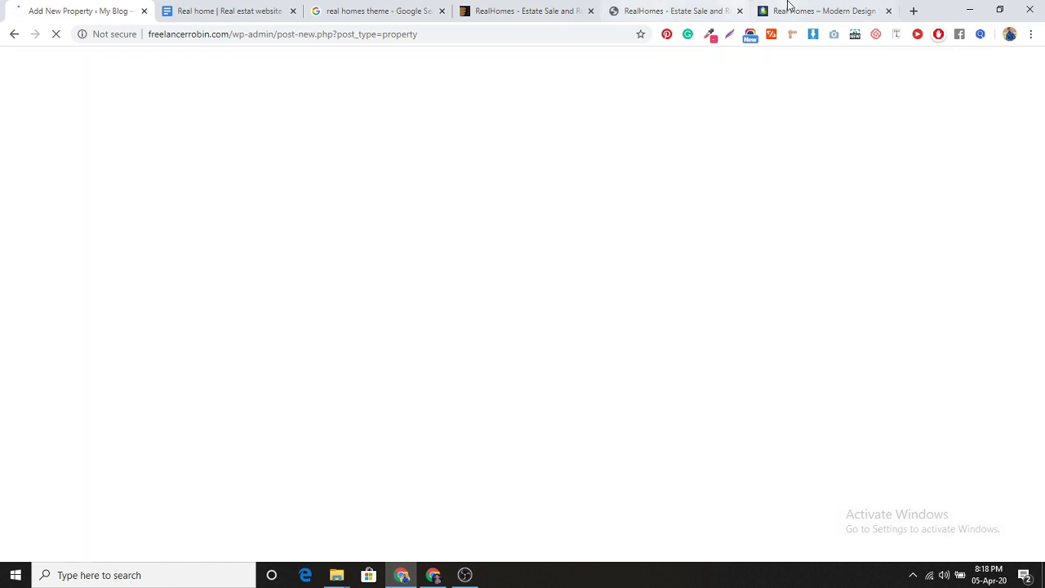
left_click(813, 10)
scroll(523, 380, "up", 15)
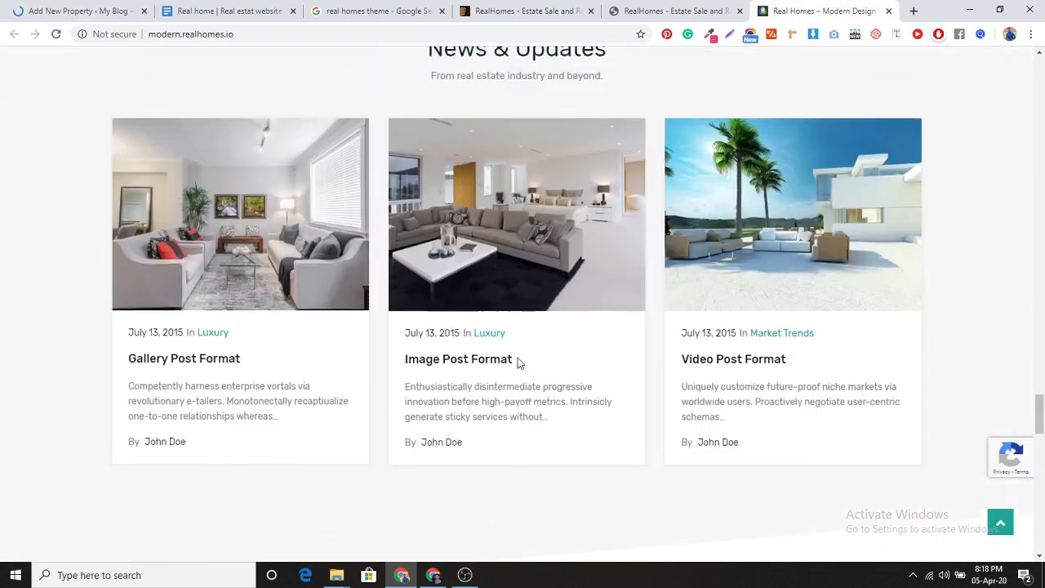
scroll(518, 360, "up", 12)
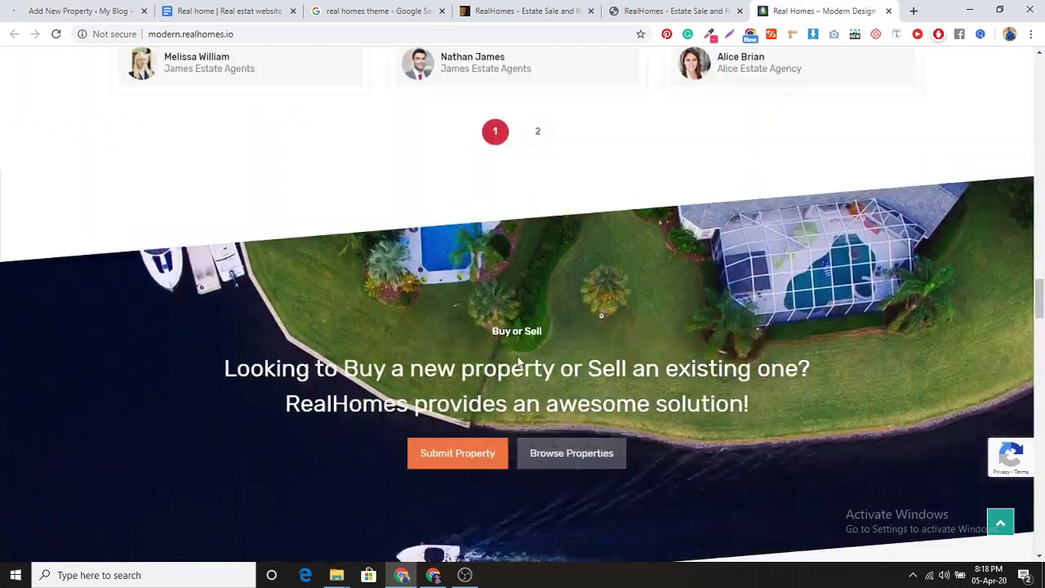
scroll(484, 422, "up", 3)
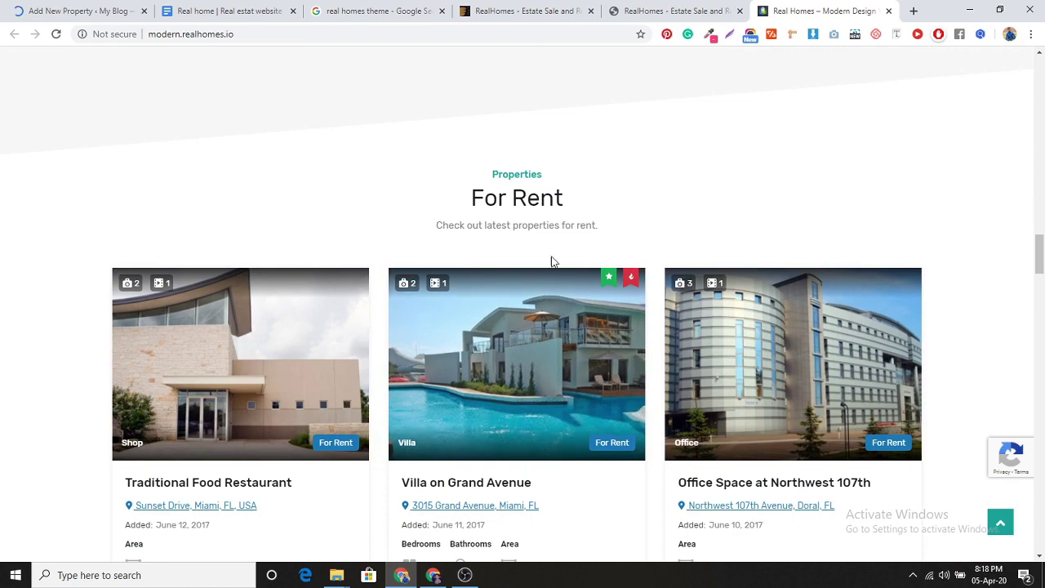
scroll(556, 387, "up", 5)
scroll(556, 380, "down", 9)
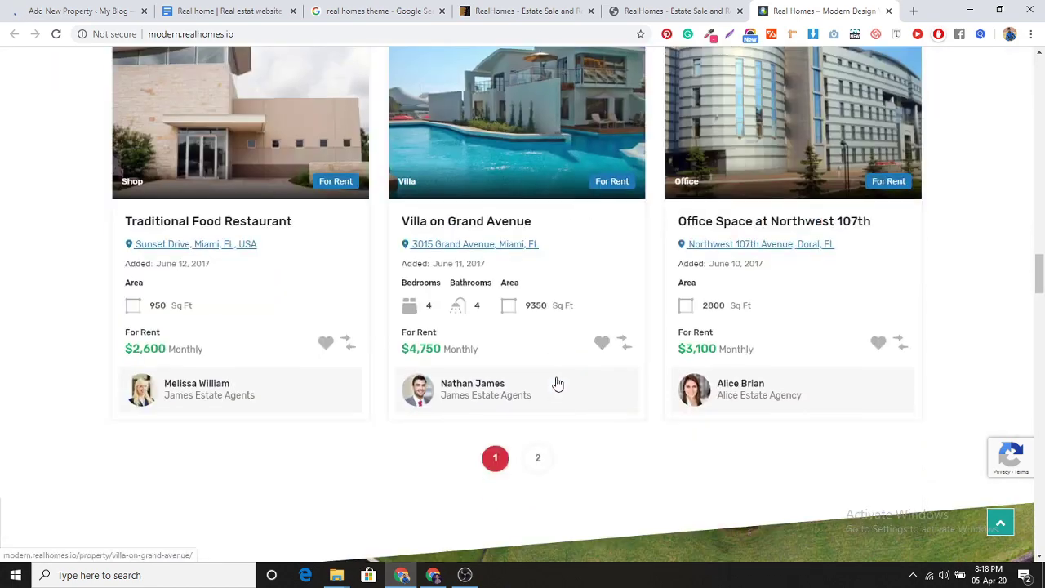
scroll(612, 342, "up", 1)
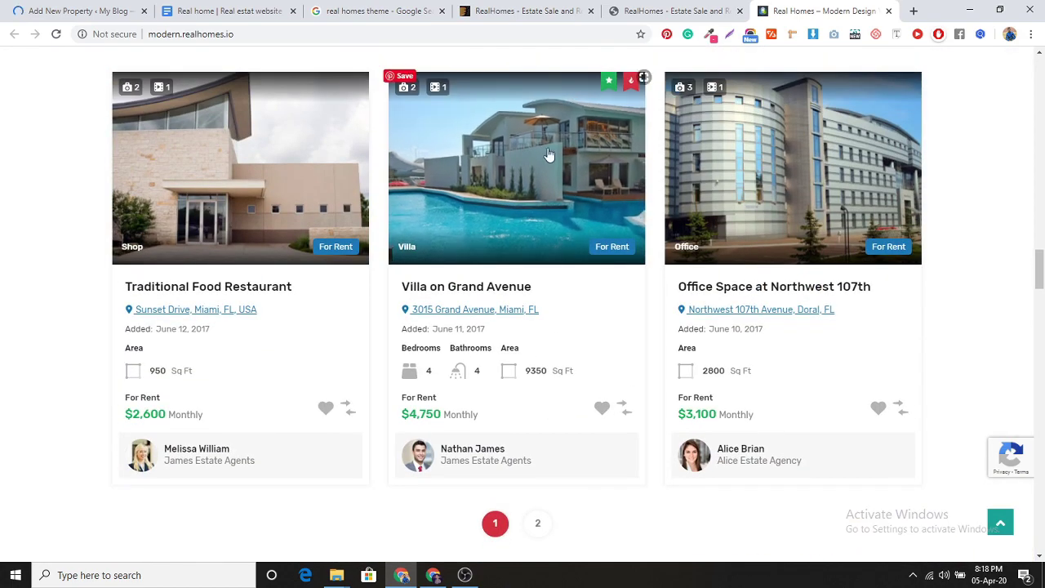
middle_click(513, 290)
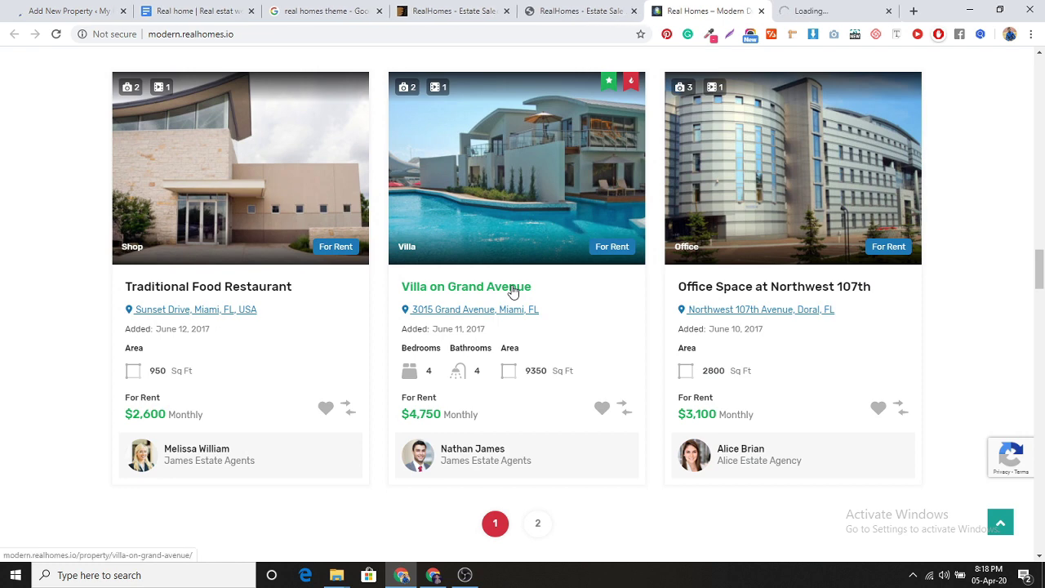
Copy the property title "Villa on Grand Avenue" from the demo listing and return to the new property entry.
left_click(823, 8)
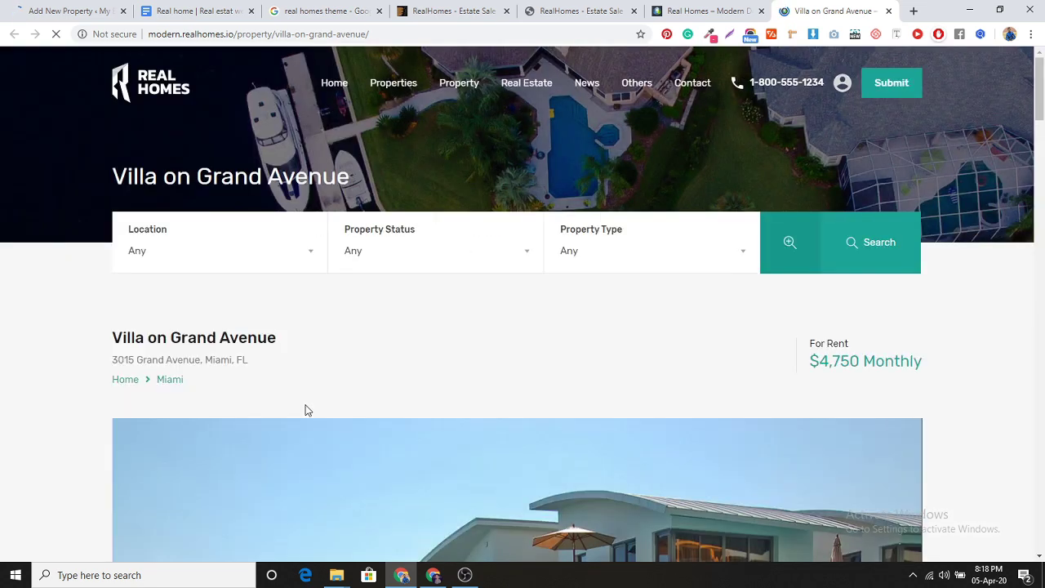
triple_click(243, 340)
key("ctrl+c")
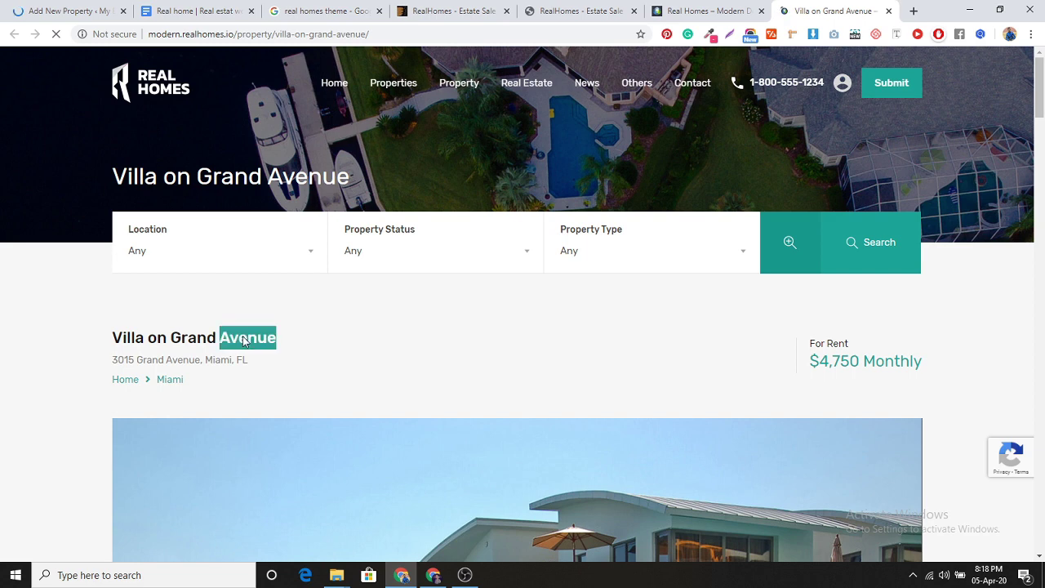
key("ctrl+1")
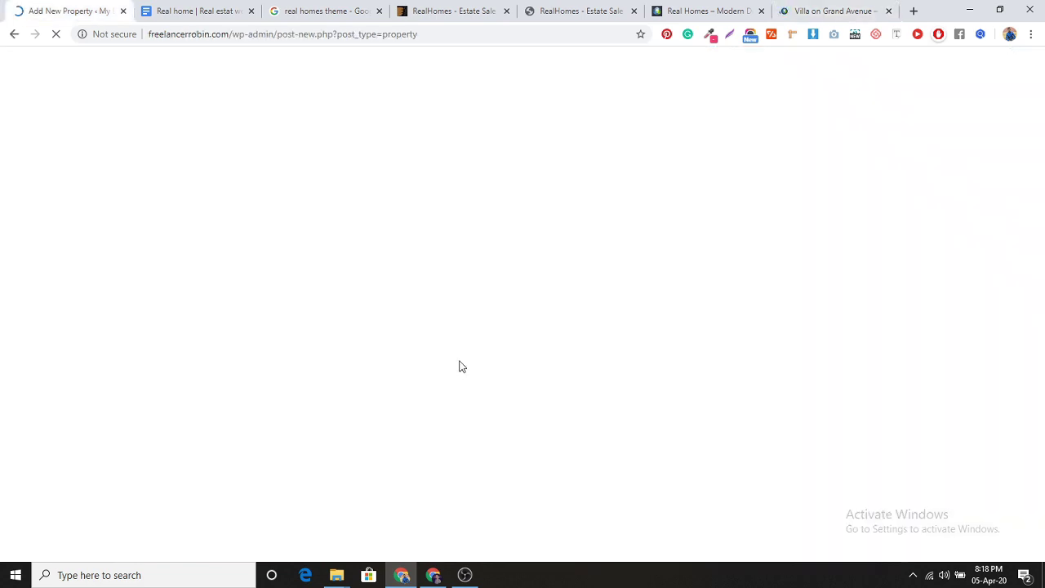
Look through the demo villa listing, including its photos, features, energy performance, video, view statistics and nearby places.
left_click(852, 10)
scroll(457, 372, "down", 2)
scroll(478, 384, "down", 8)
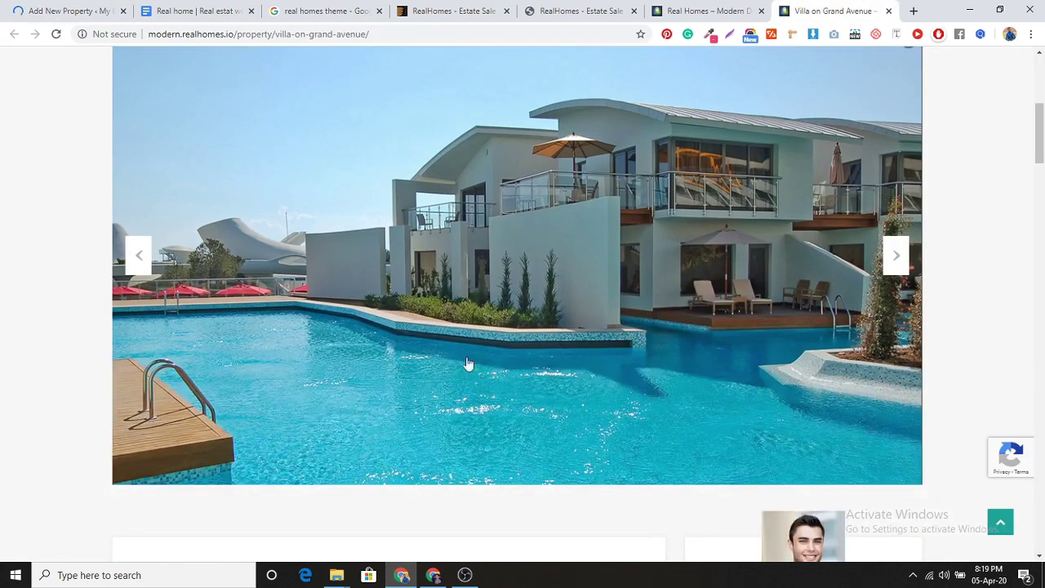
scroll(508, 397, "down", 3)
scroll(514, 378, "down", 10)
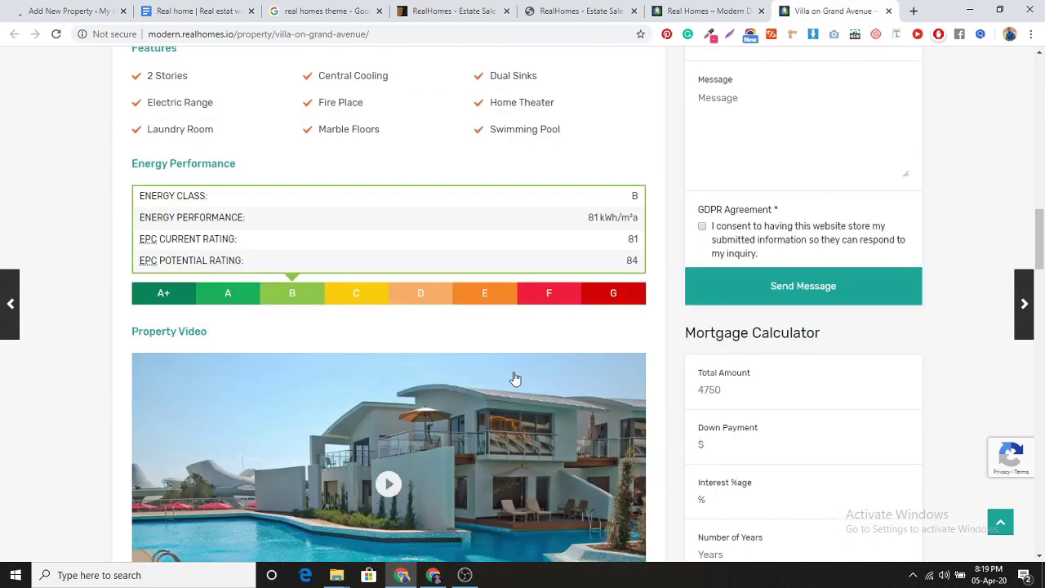
scroll(412, 378, "down", 7)
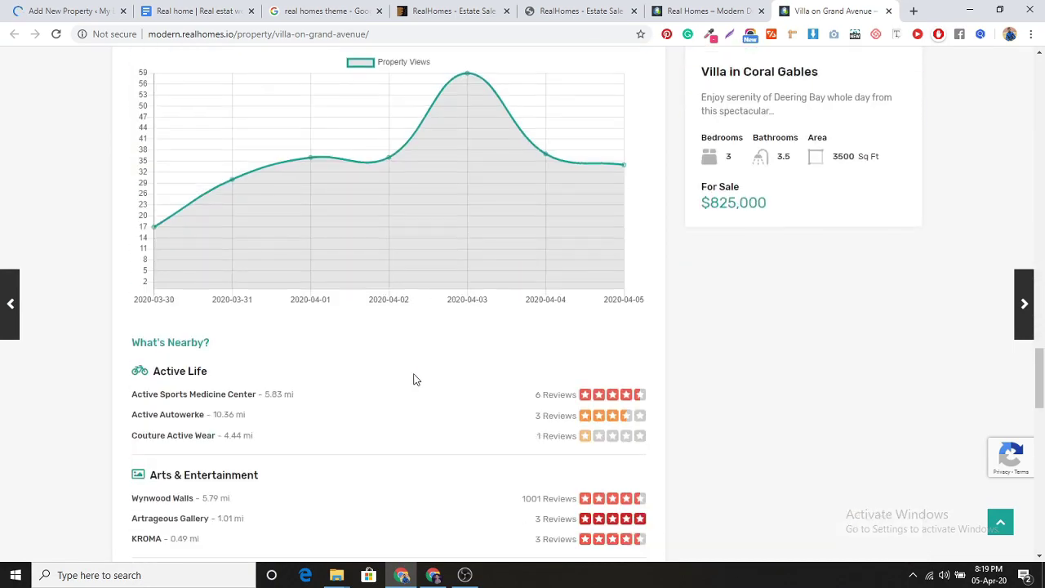
scroll(413, 379, "up", 3)
scroll(414, 380, "down", 9)
scroll(416, 374, "up", 20)
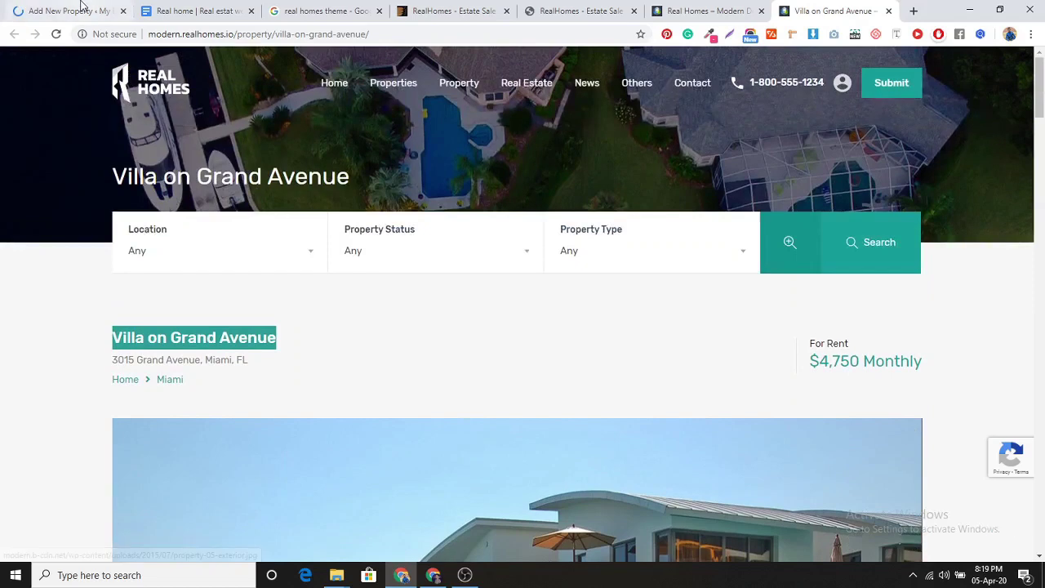
Title the property "Villa on Grand Avenue" and paste the demo listing's Description and Common Note text into a Classic block.
key("ctrl+1")
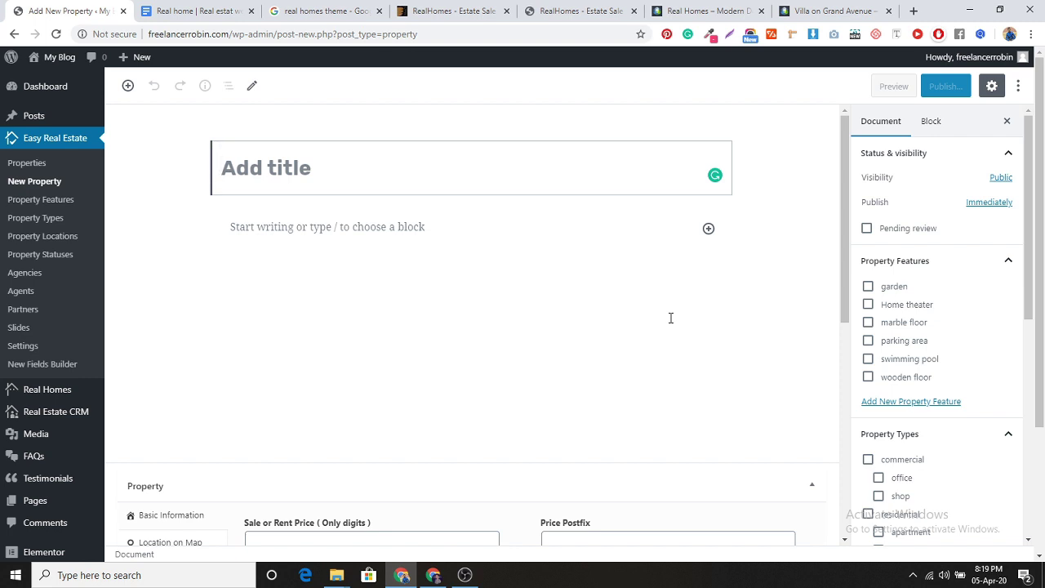
key("ctrl+v")
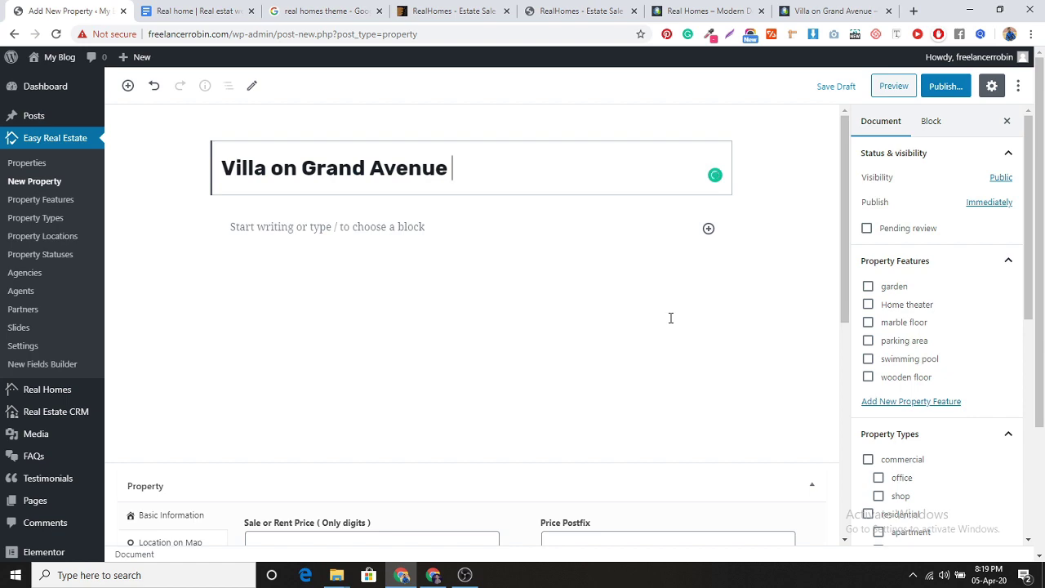
left_click(828, 10)
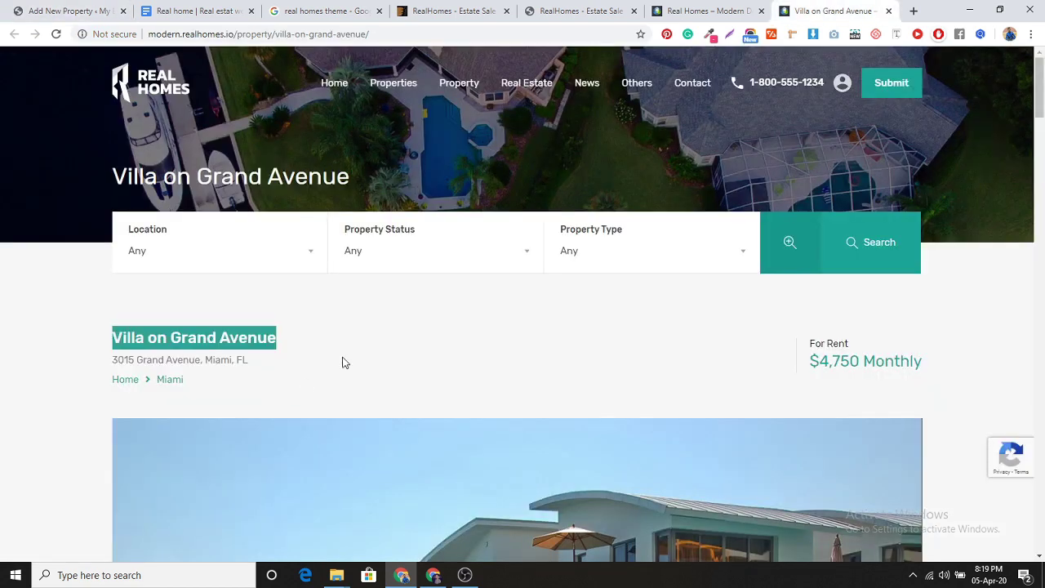
scroll(343, 362, "down", 9)
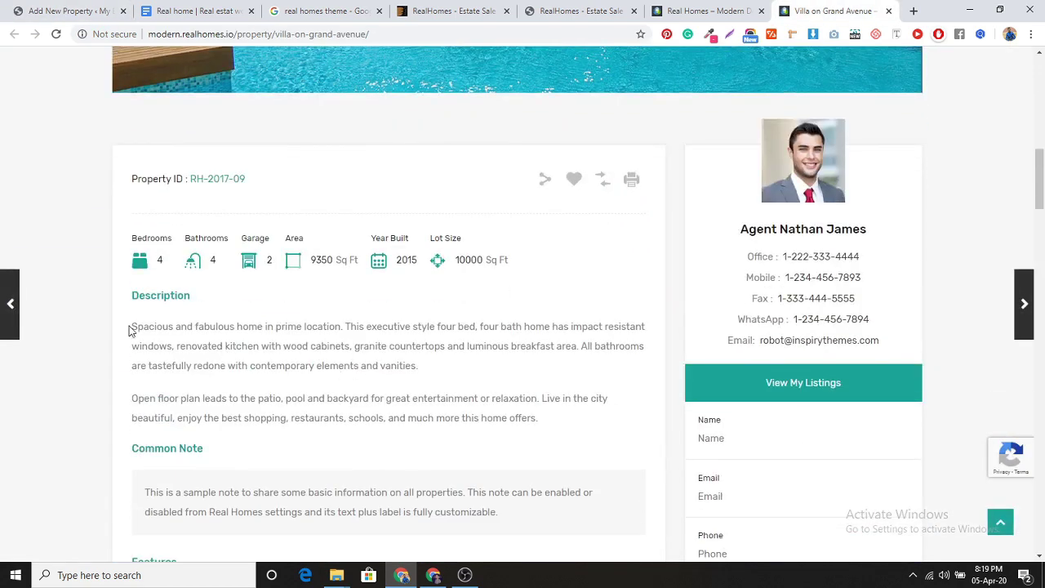
left_click_drag(133, 296, 537, 519)
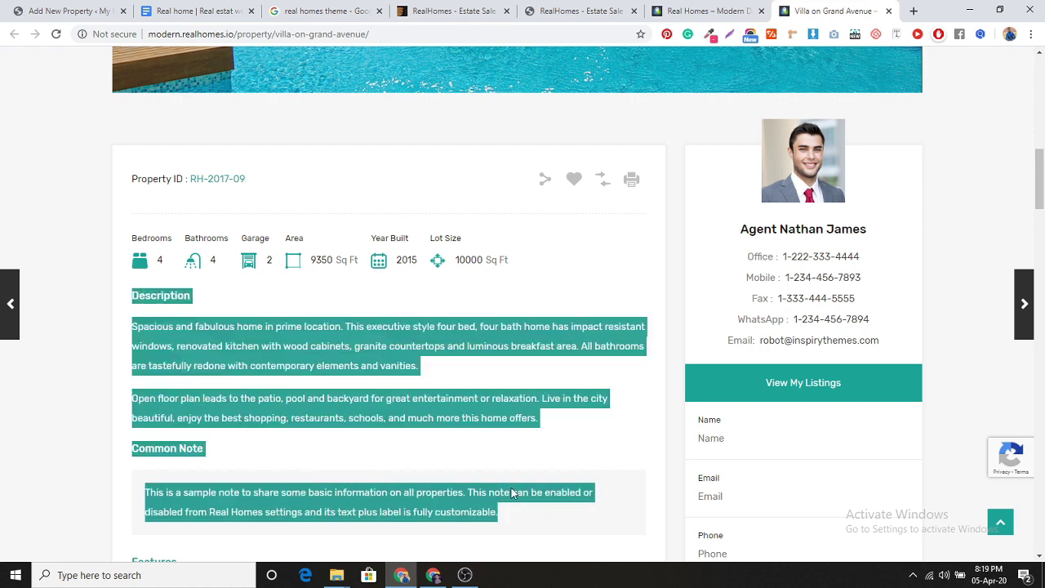
right_click(512, 493)
left_click(540, 357)
key("ctrl+1")
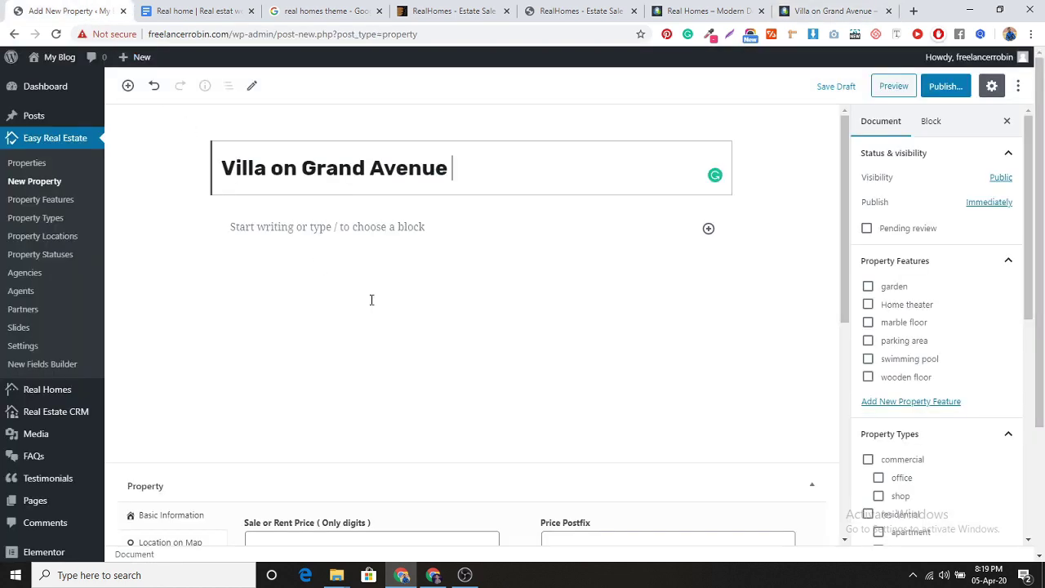
left_click(709, 230)
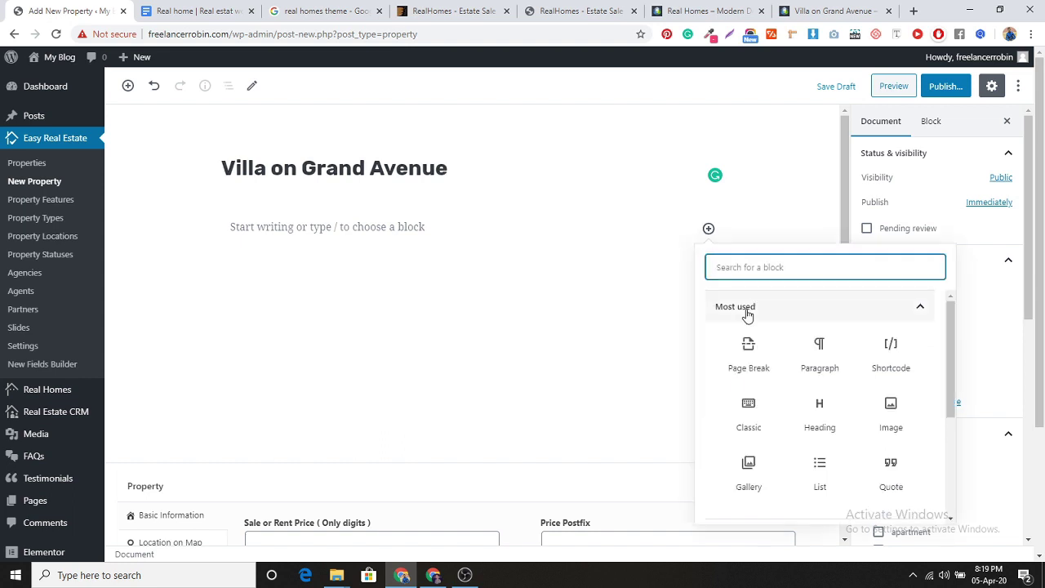
left_click(745, 421)
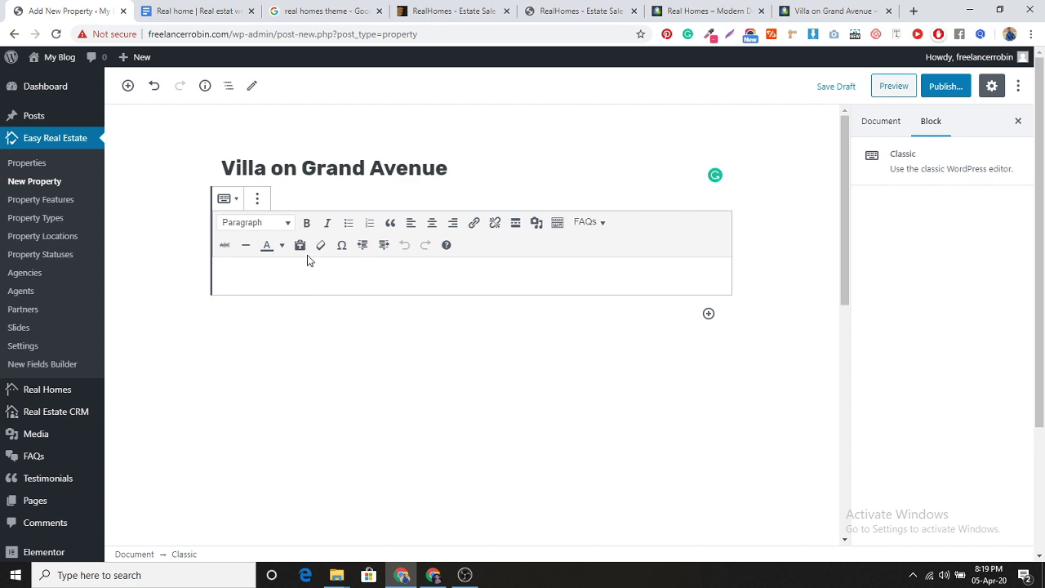
key("ctrl+v")
Color the Description heading in the property text bright green.
left_click_drag(286, 274, 220, 274)
left_click(282, 245)
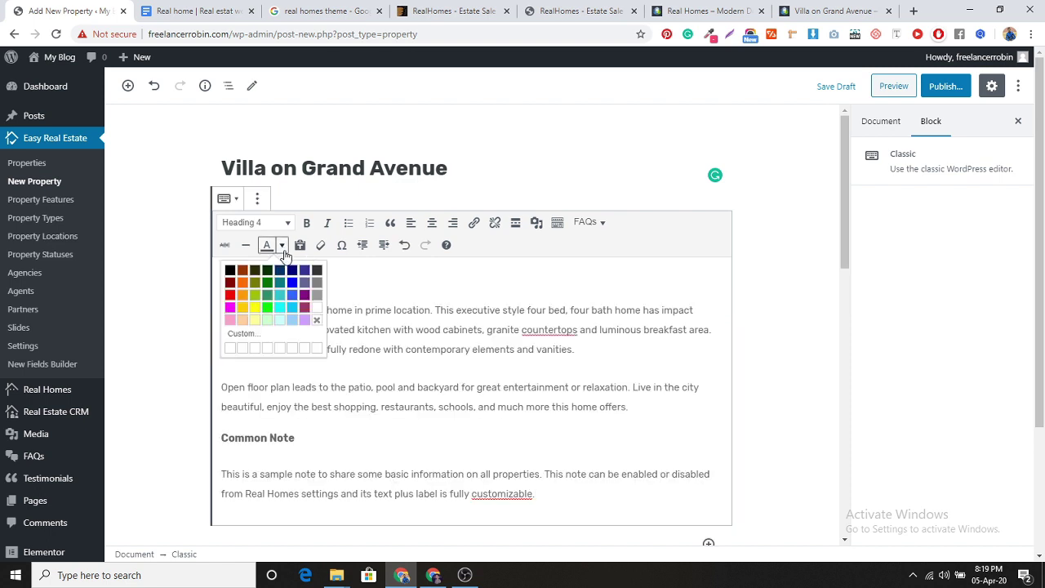
left_click(267, 308)
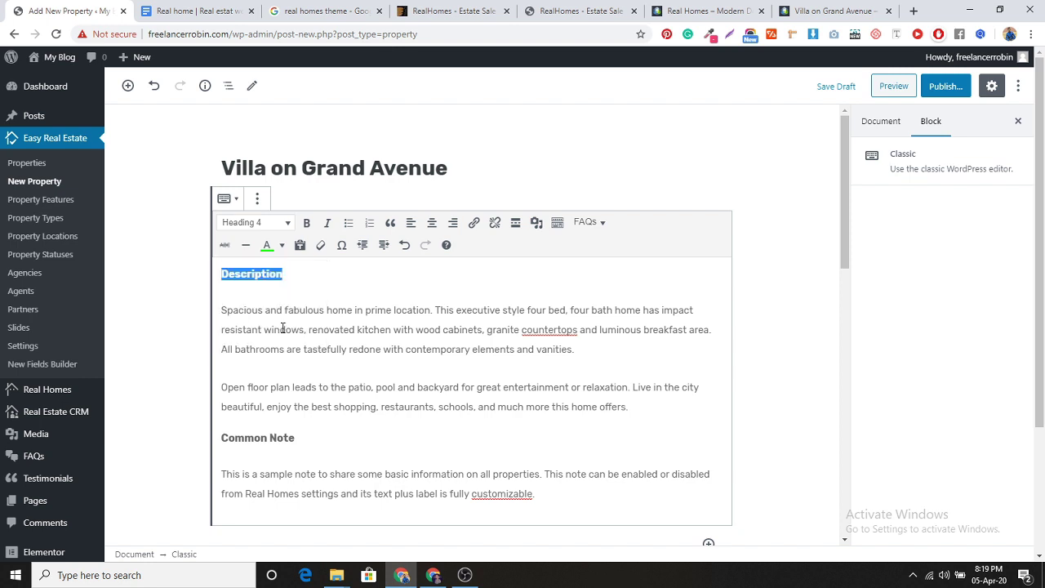
Color the Common Note and Description headings in the property text blue.
left_click(301, 432)
left_click_drag(301, 433, 219, 439)
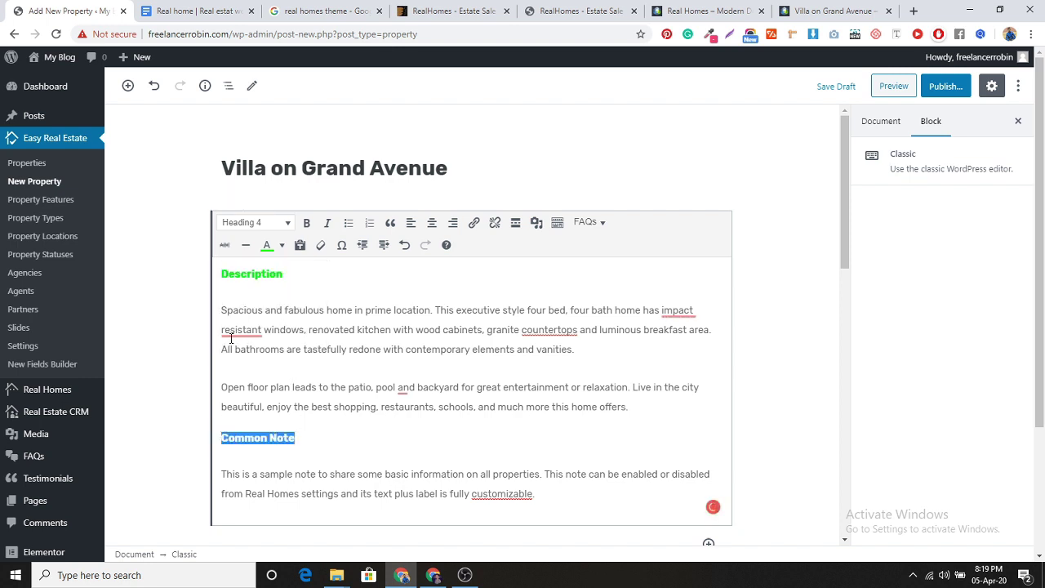
left_click(282, 245)
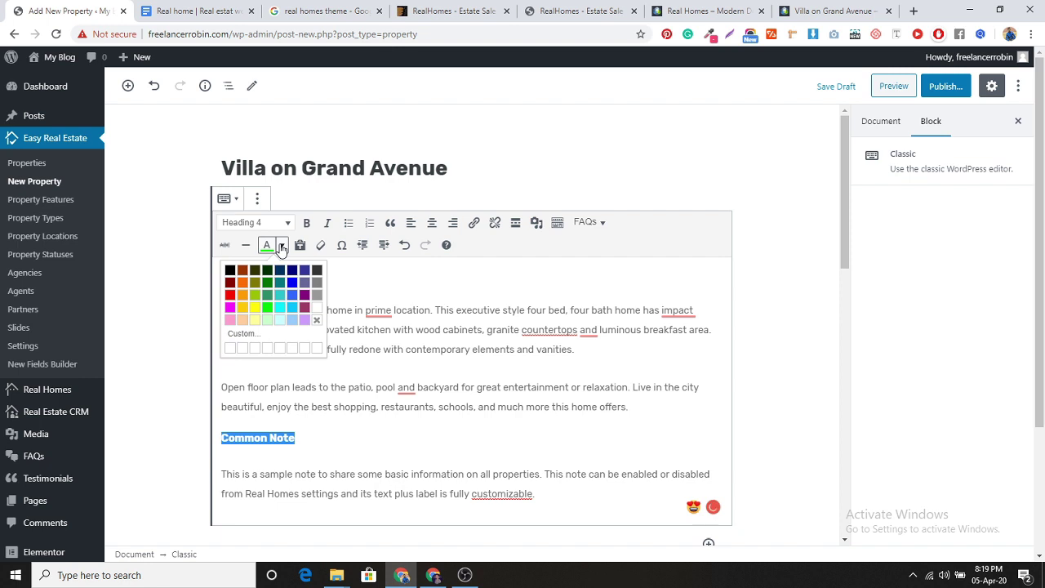
left_click(293, 294)
left_click(335, 444)
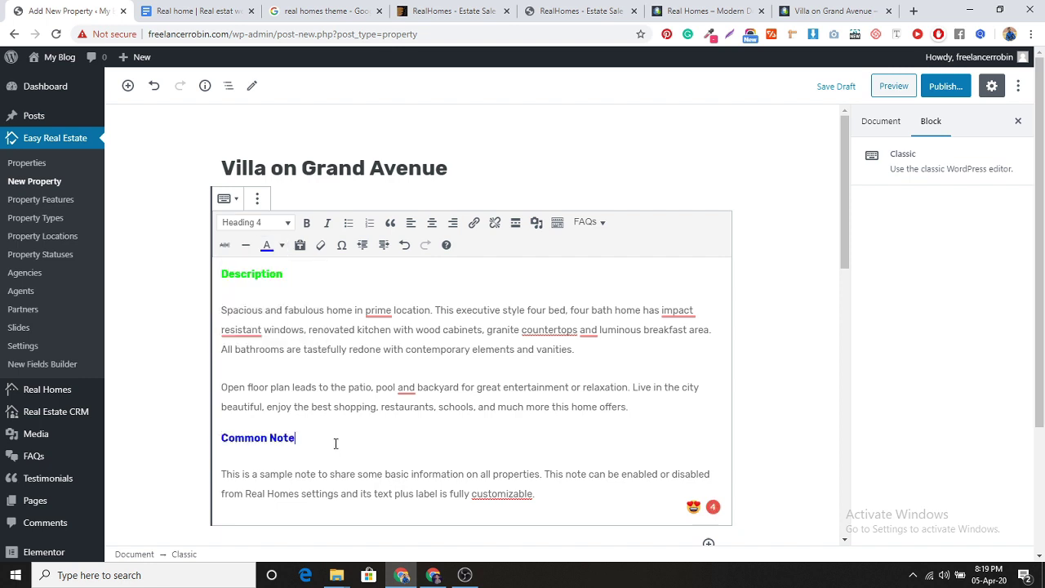
double_click(253, 276)
left_click(267, 246)
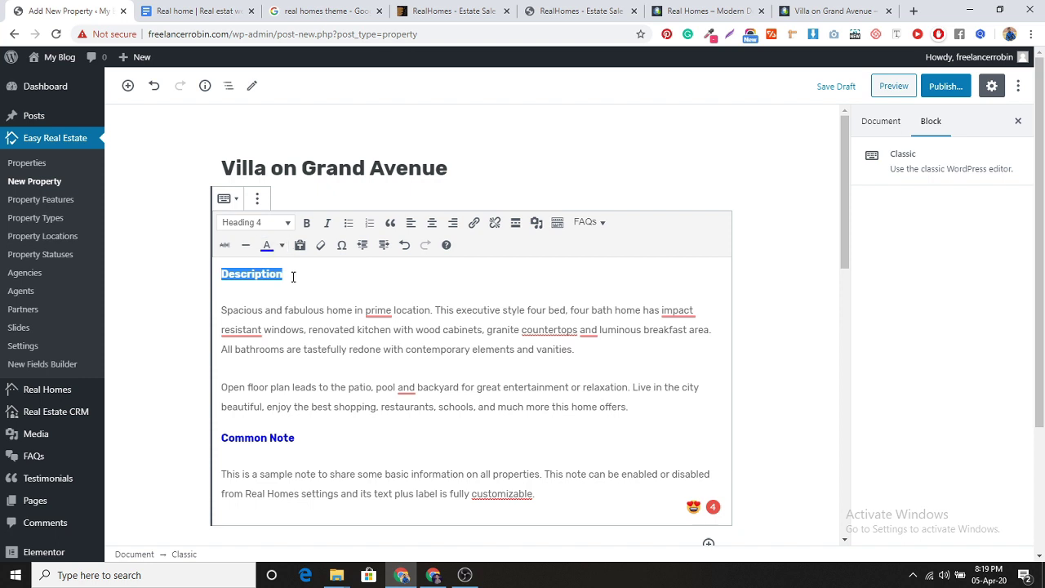
left_click(322, 323)
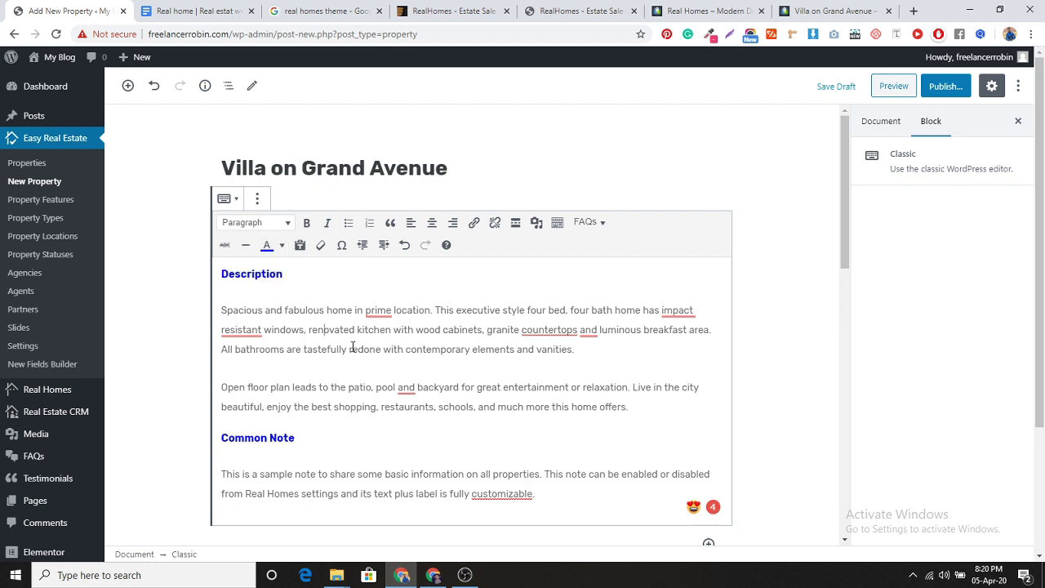
Copy the rent price 4,750 from the demo listing and return to the property's basic information fields.
scroll(352, 347, "down", 3)
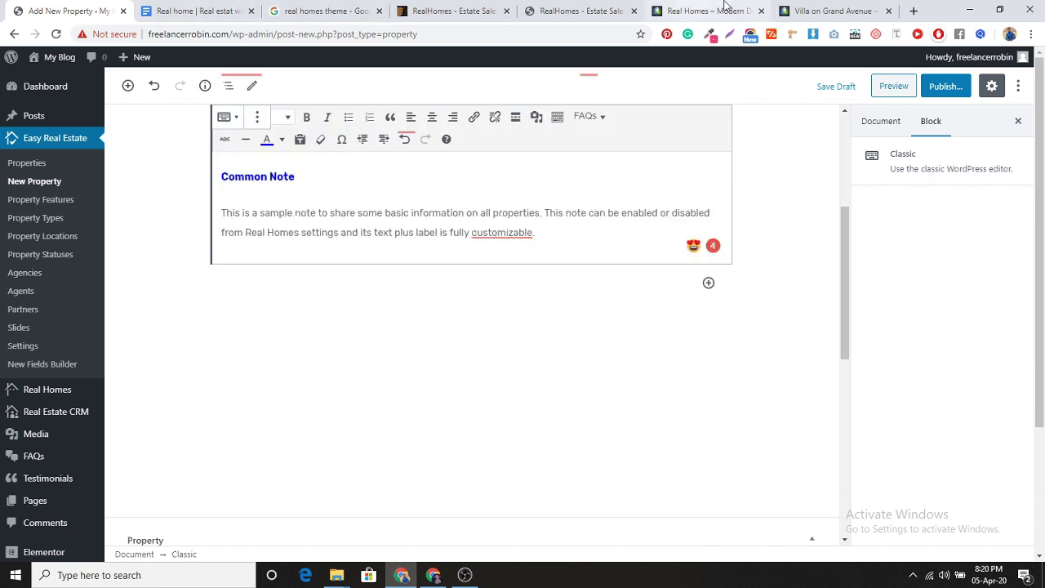
scroll(481, 363, "down", 5)
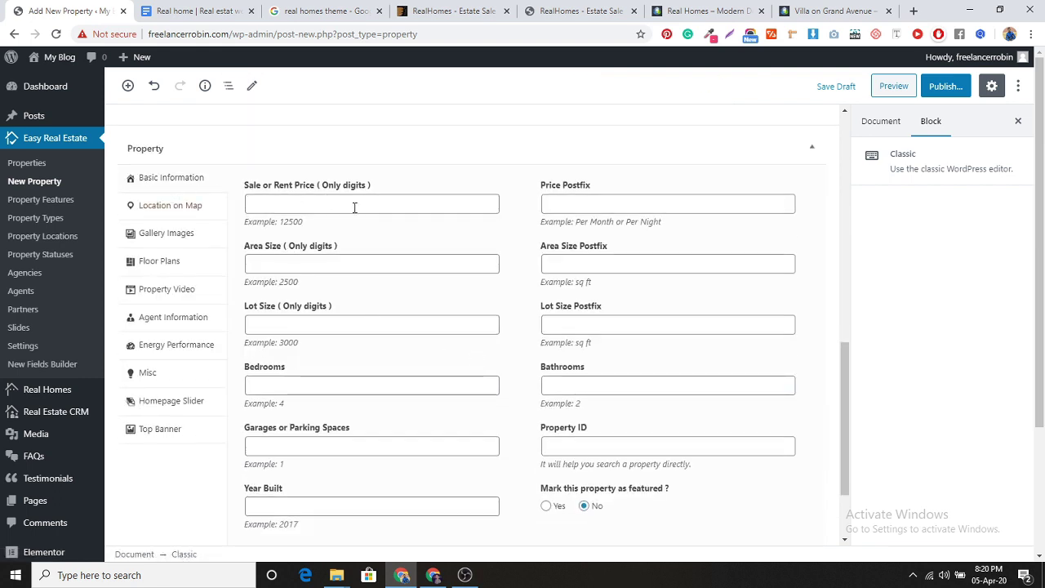
left_click(817, 11)
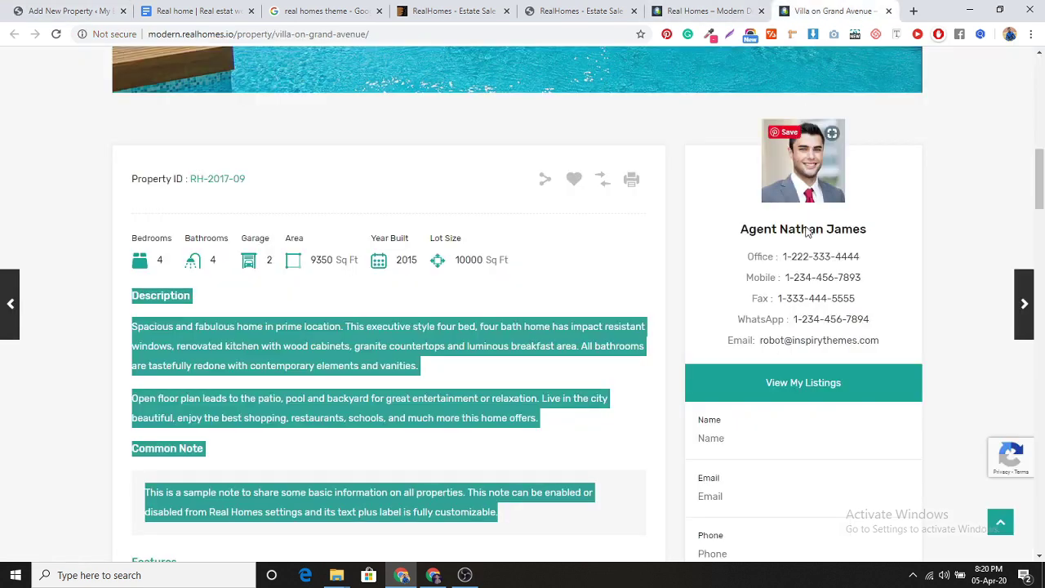
scroll(645, 249, "up", 10)
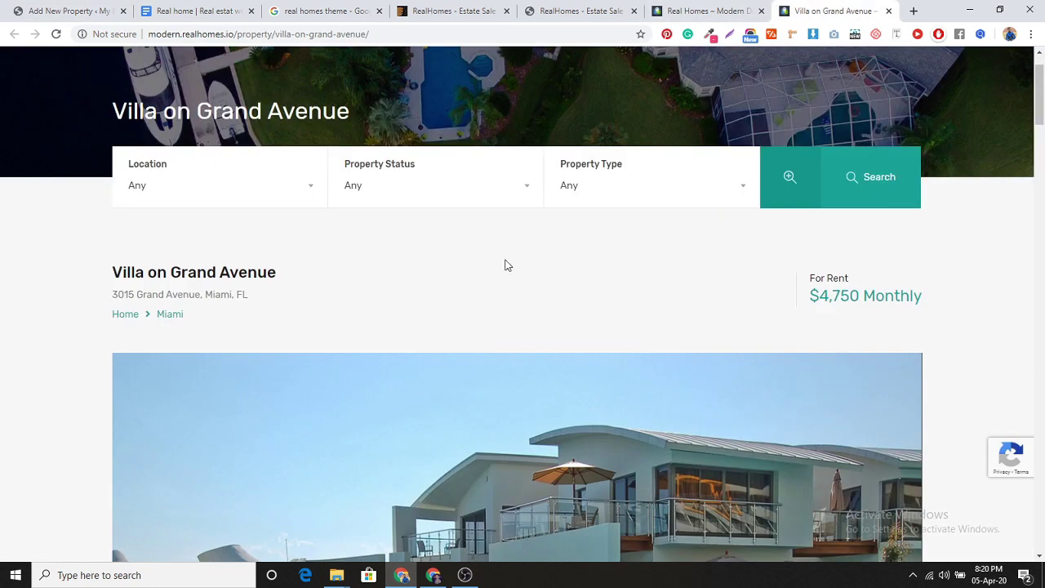
left_click_drag(861, 300, 820, 302)
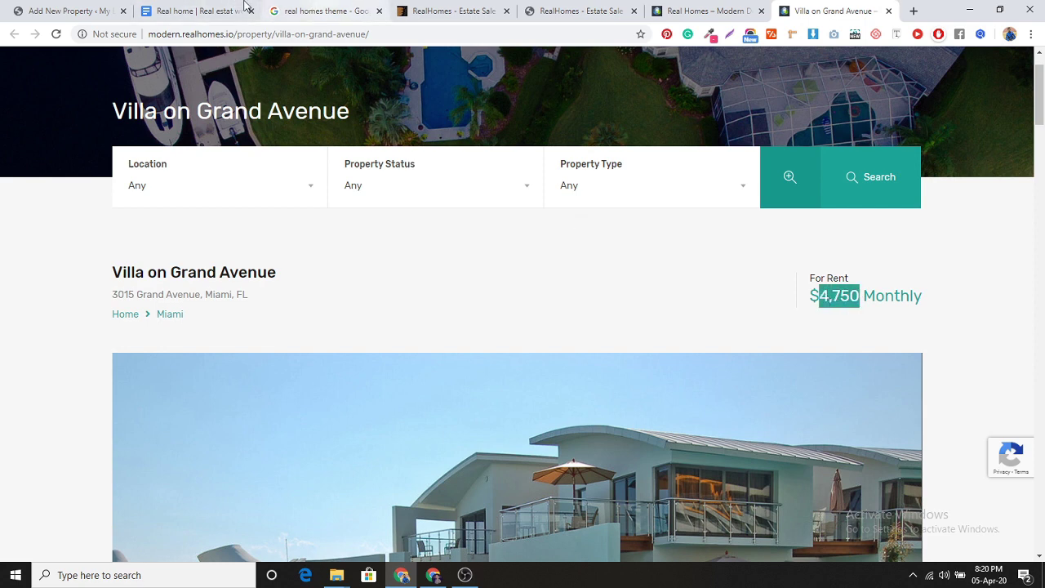
left_click(90, 7)
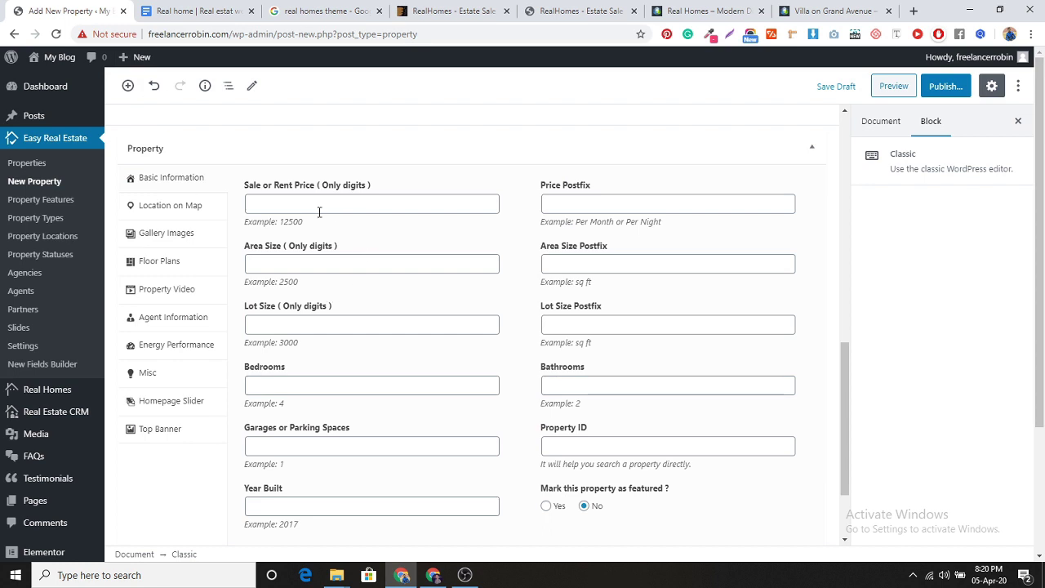
Check the Easy Real Estate price format settings in a separate tab, and close that tab.
middle_click(33, 349)
left_click(150, 10)
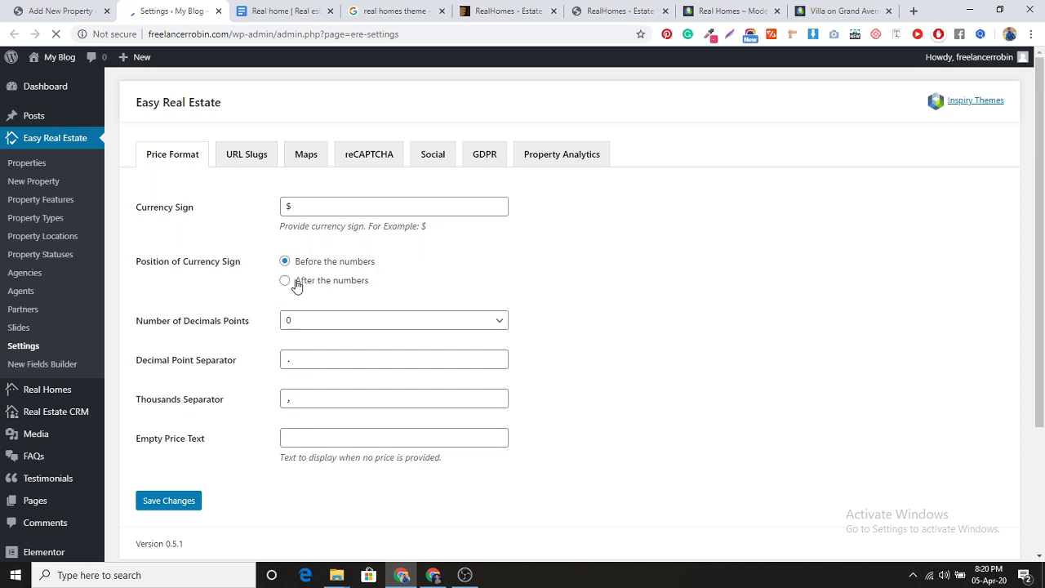
left_click(218, 10)
Set the property's sale or rent price to 4,750 and its price postfix to "Per Month".
left_click(286, 206)
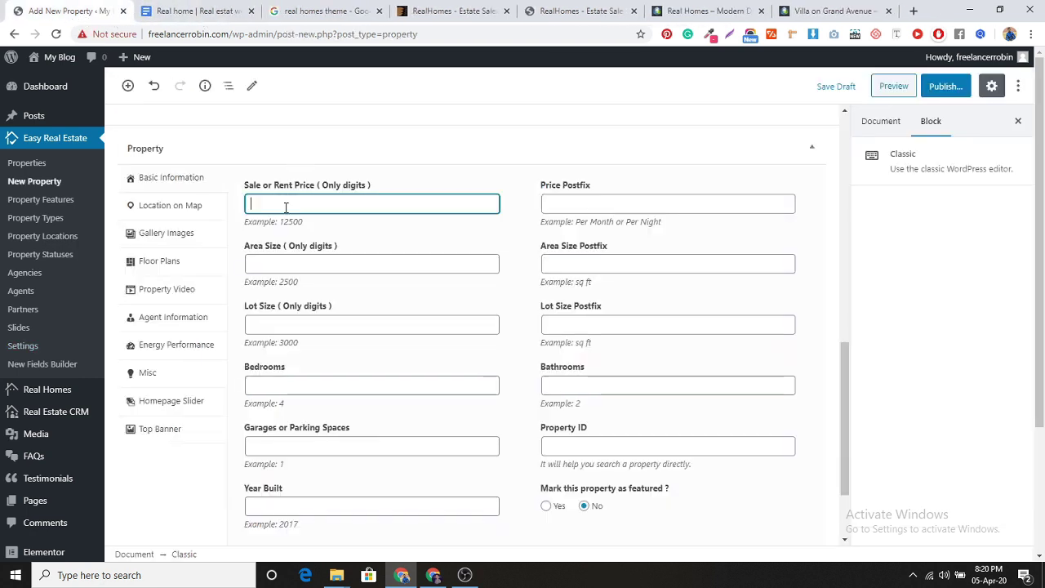
key("ctrl+v")
left_click_drag(577, 221, 613, 222)
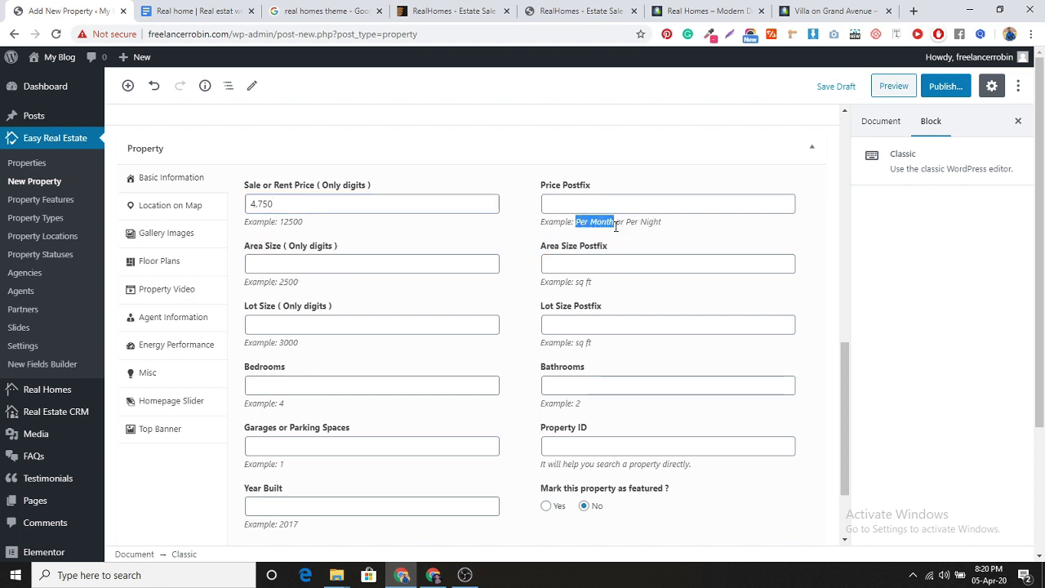
left_click(601, 205)
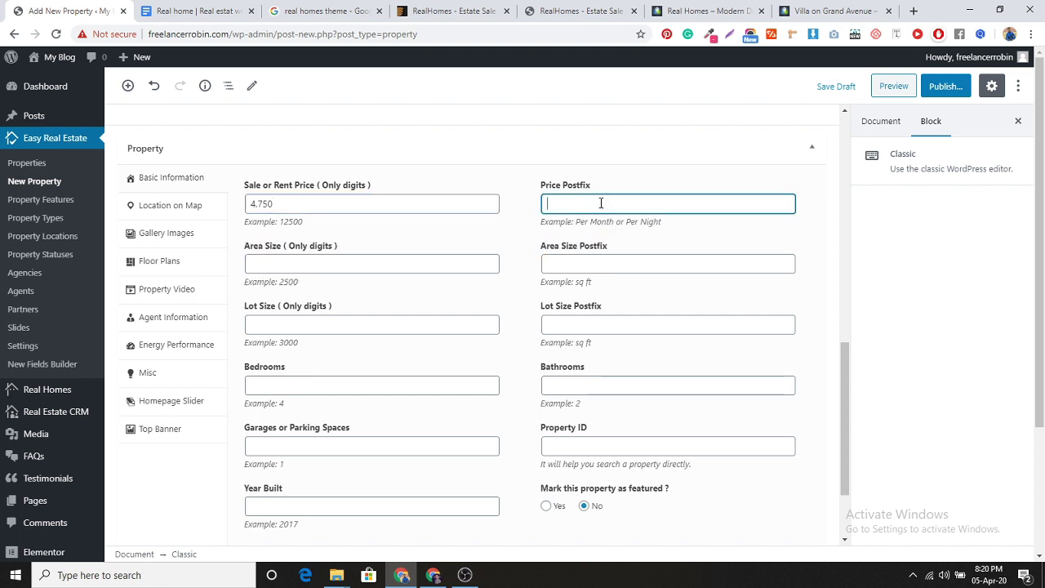
key("ctrl+v")
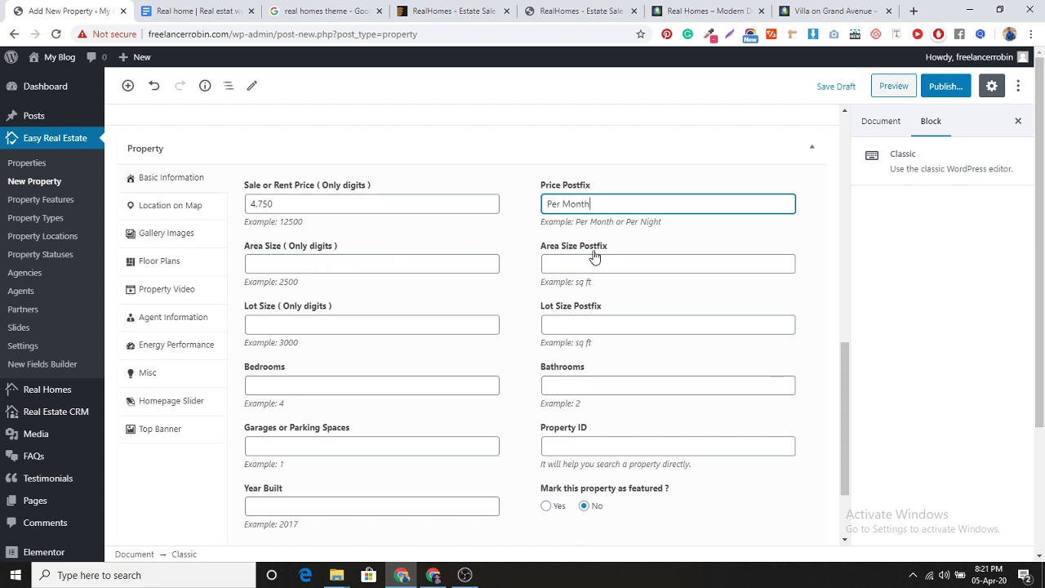
Look up the area on the demo listing, and set the property's area size to 9350 with the postfix "sq ft".
left_click(825, 11)
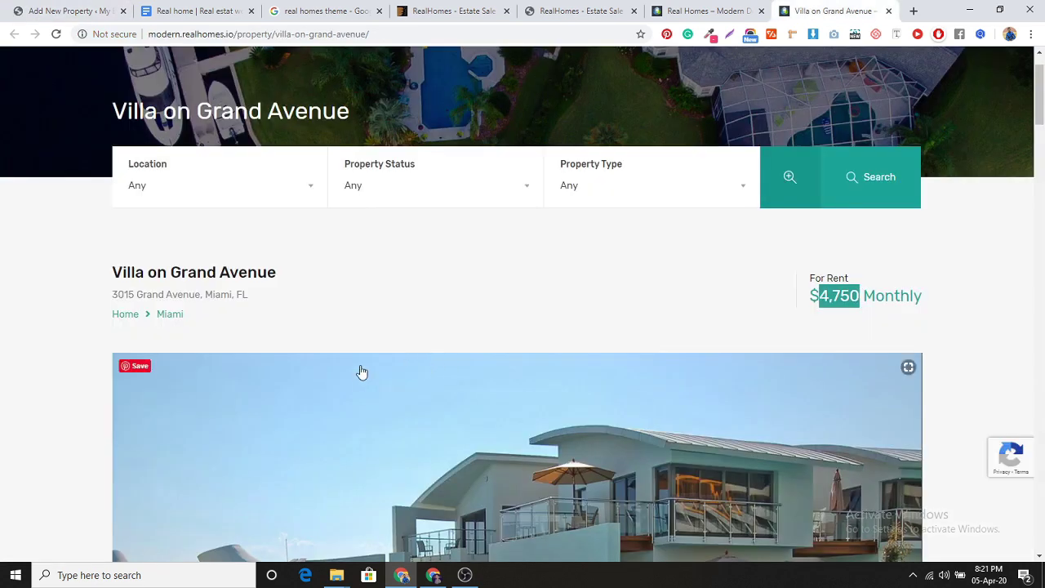
scroll(359, 368, "down", 3)
scroll(364, 296, "down", 5)
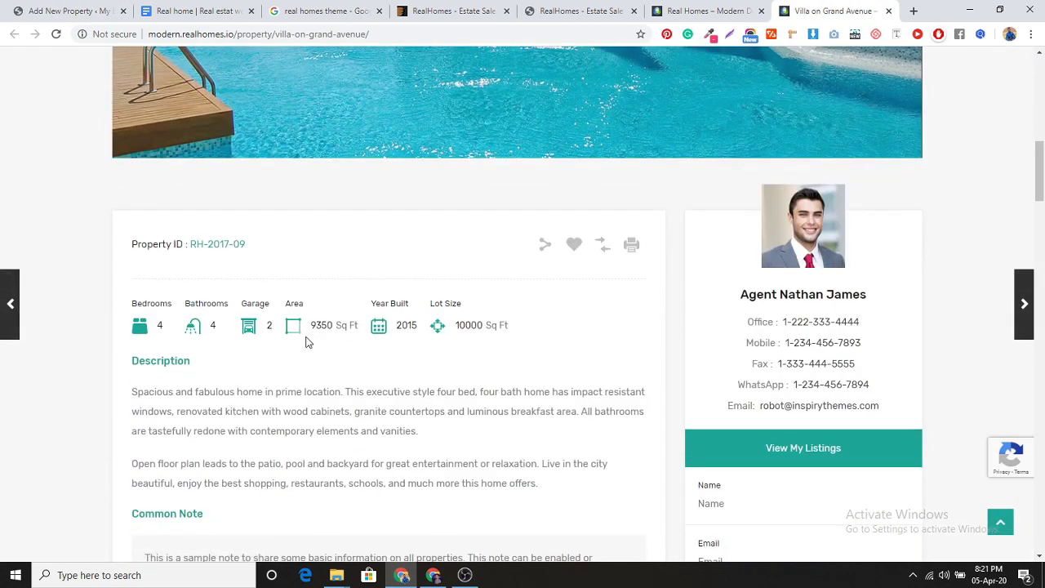
left_click(98, 10)
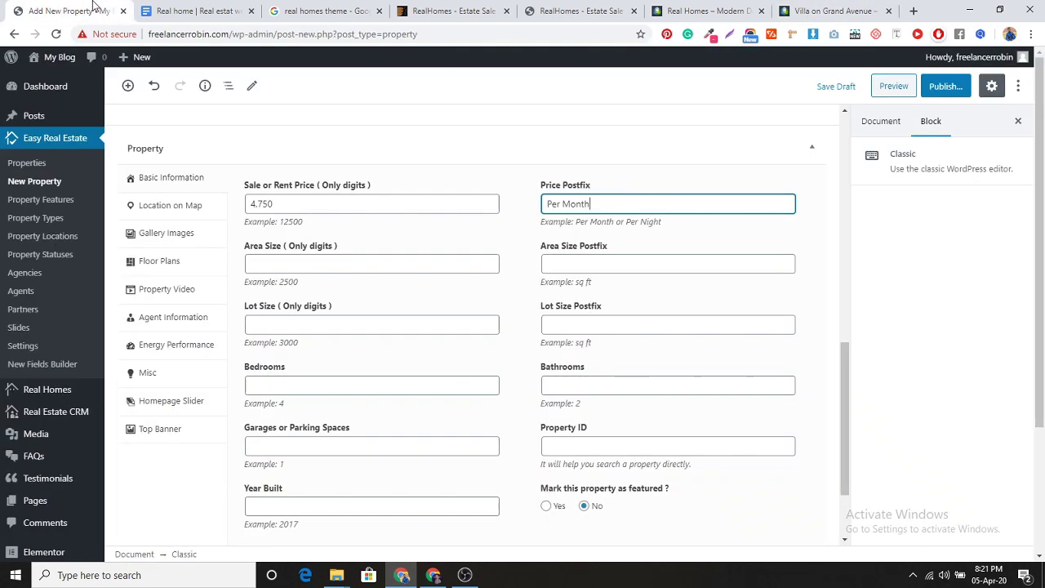
left_click(298, 263)
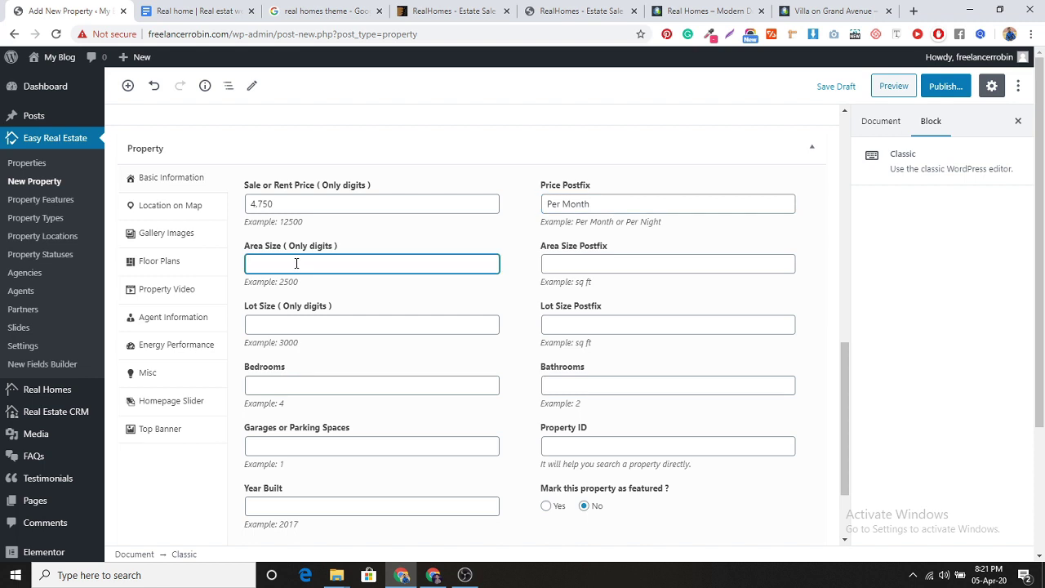
type("9350")
mouse_move(585, 279)
left_mouse_down()
mouse_move(595, 285)
mouse_move(578, 282)
left_mouse_up()
key("ctrl+c")
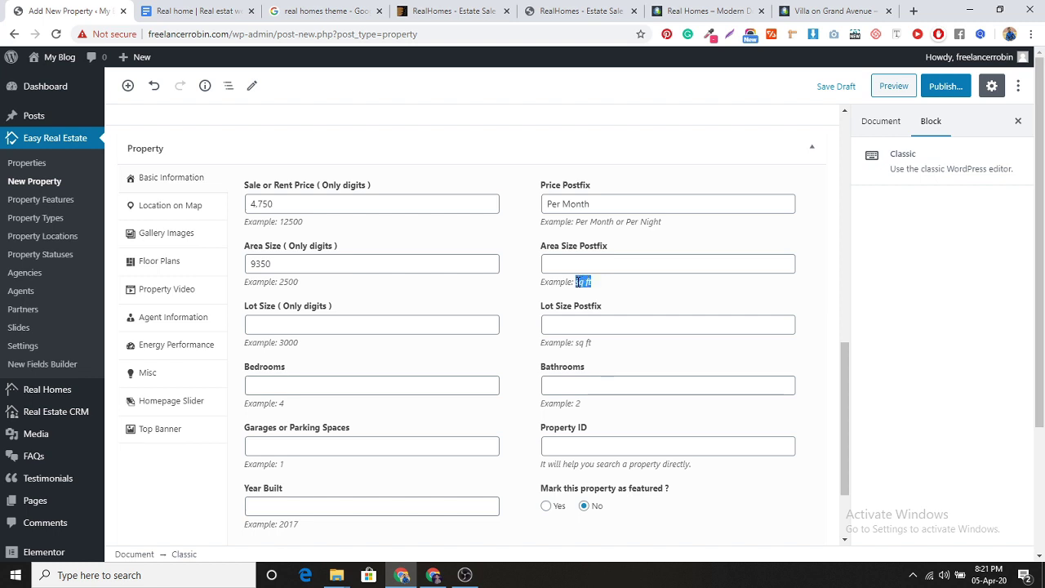
left_click(579, 269)
key("ctrl+v")
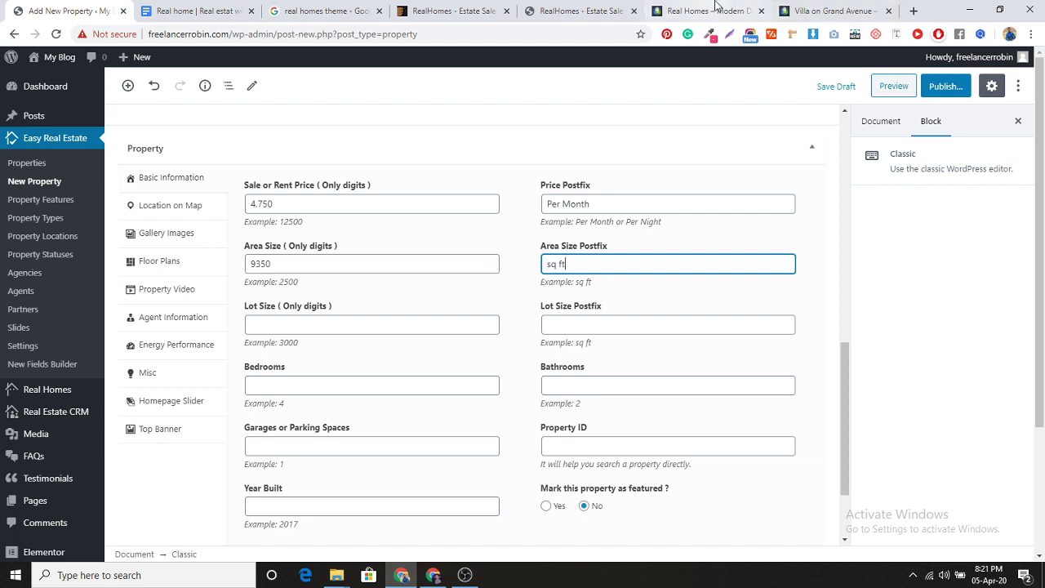
Copy the lot size 10000 from the demo listing into the property's lot size, and give it the postfix "sq ft".
left_click(825, 11)
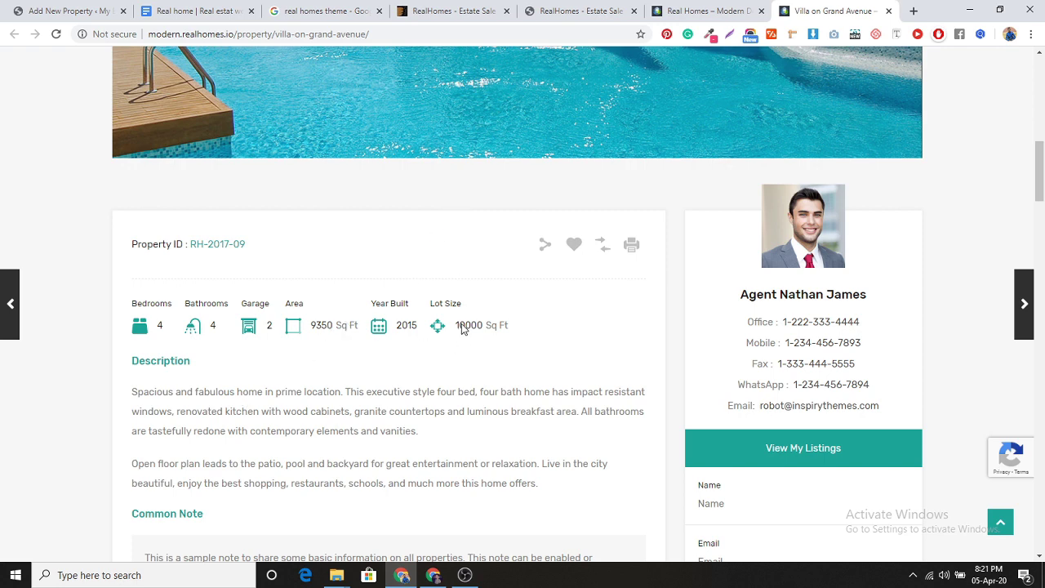
left_click_drag(457, 326, 483, 332)
key("ctrl+c")
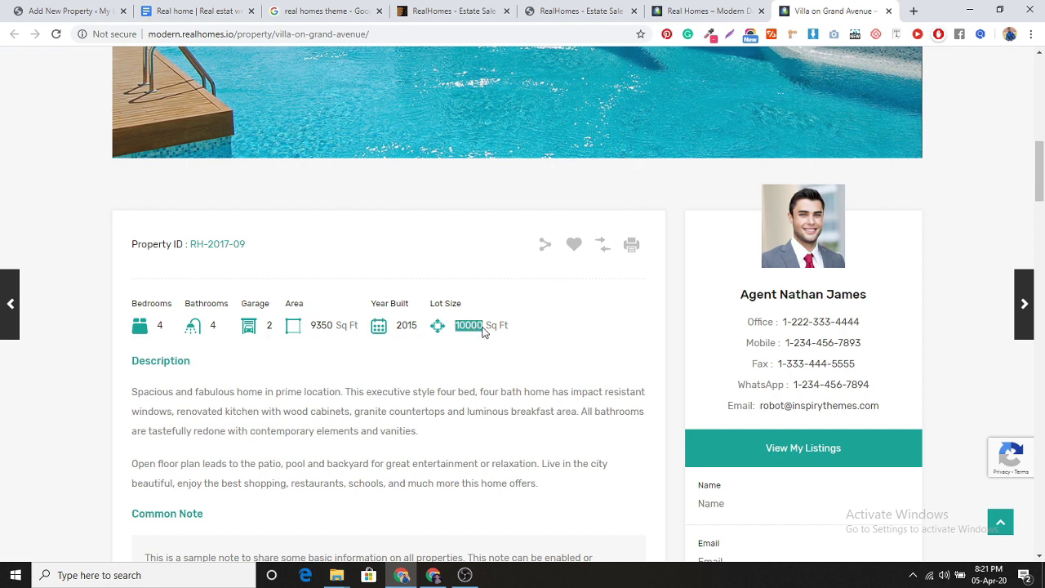
left_click(114, 11)
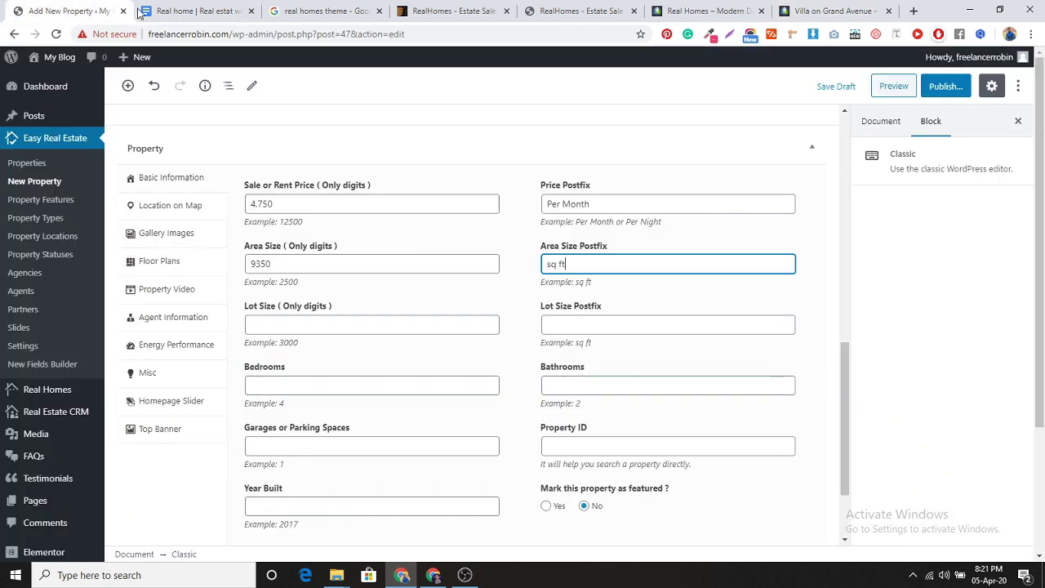
left_click(334, 334)
key("ctrl+v")
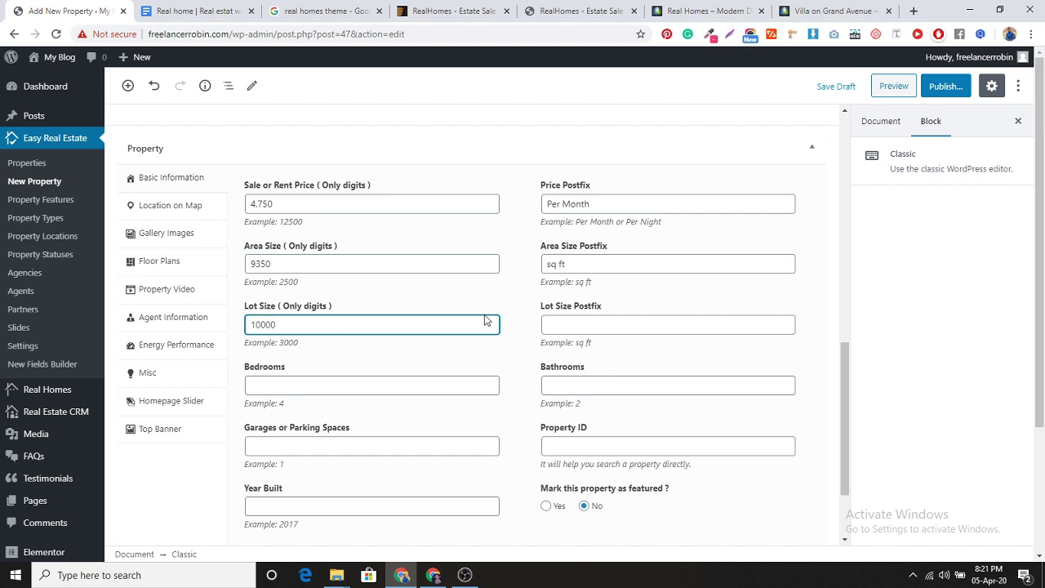
left_click(586, 265)
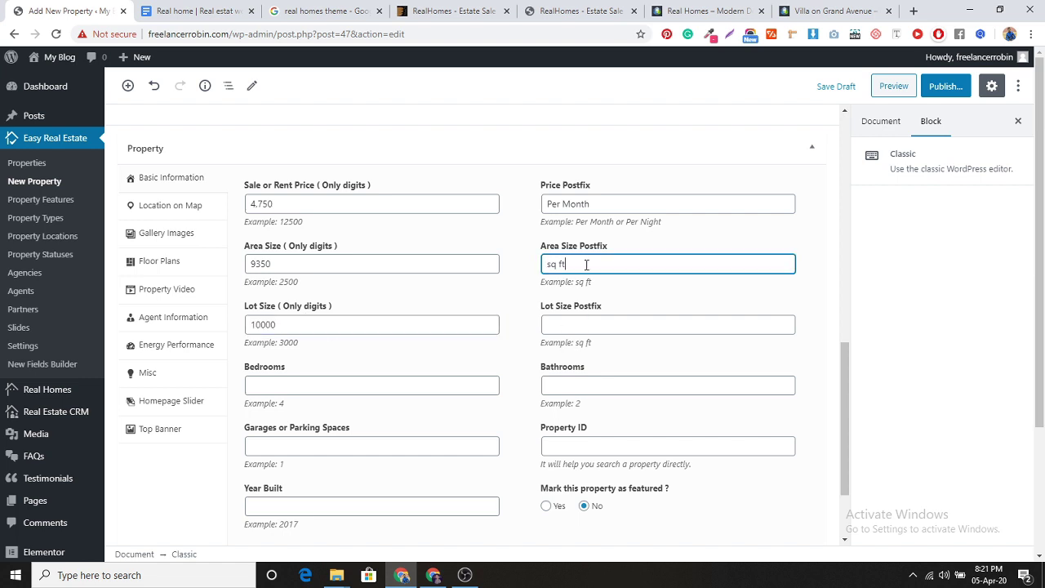
double_click(586, 264)
key("ctrl+c")
left_click(571, 325)
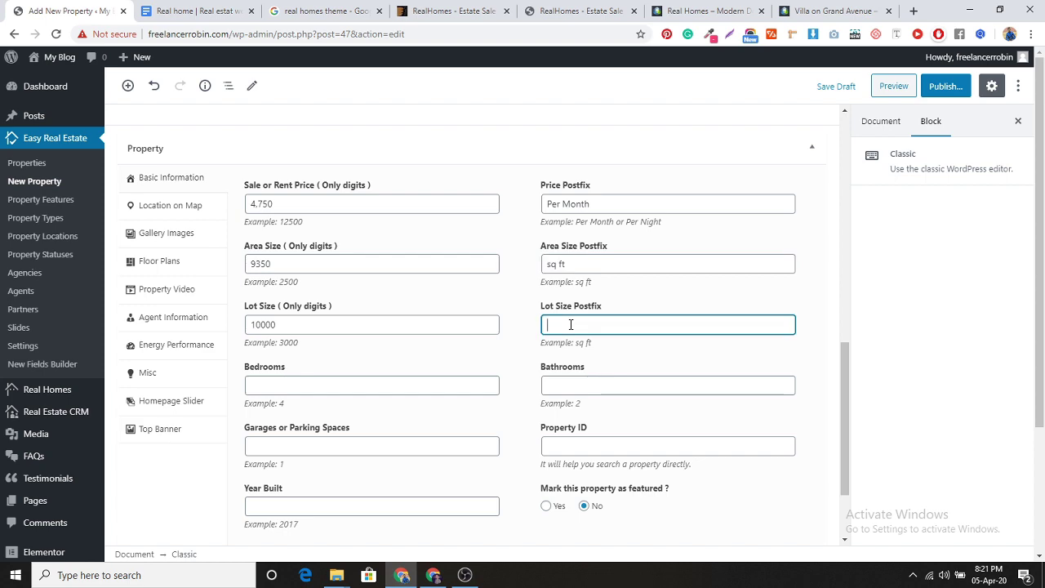
key("ctrl+v")
Set the room counts from the demo listing: 4 bedrooms, 4 bathrooms and 2 garages or parking spaces.
left_click(829, 11)
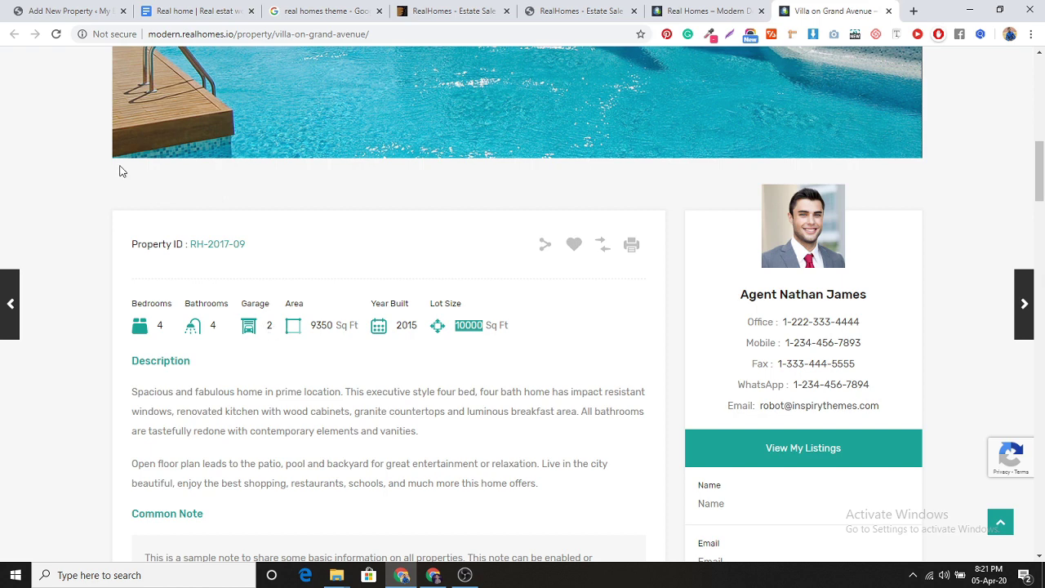
left_click(123, 10)
left_click(295, 383)
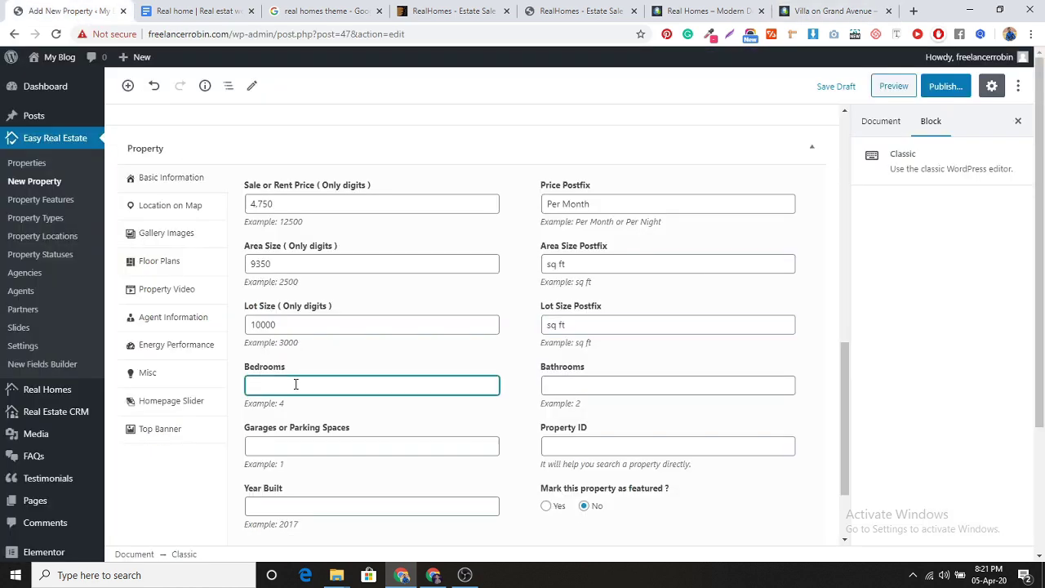
type("4")
left_click(570, 390)
type("4")
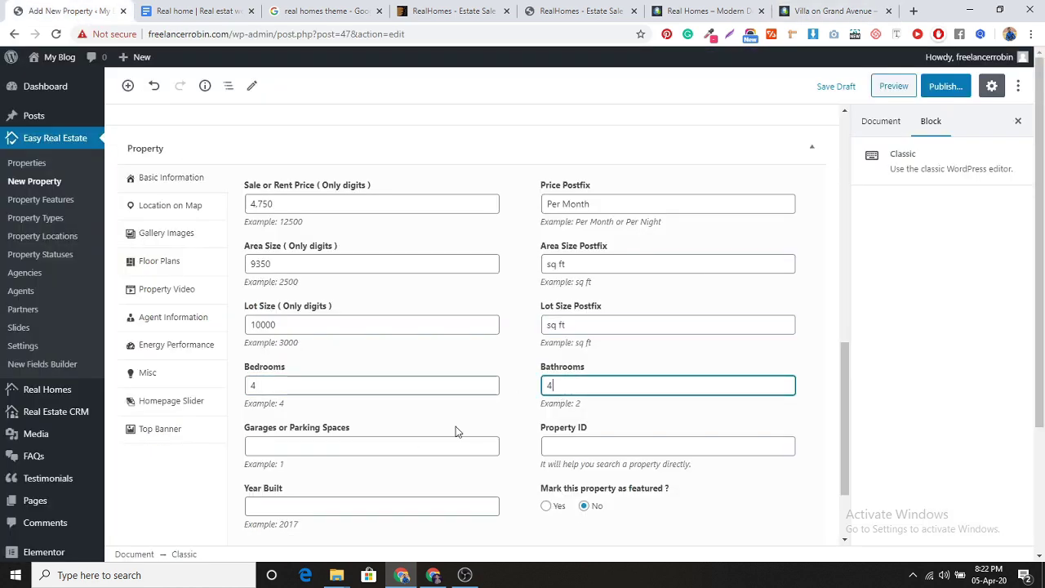
left_click(366, 450)
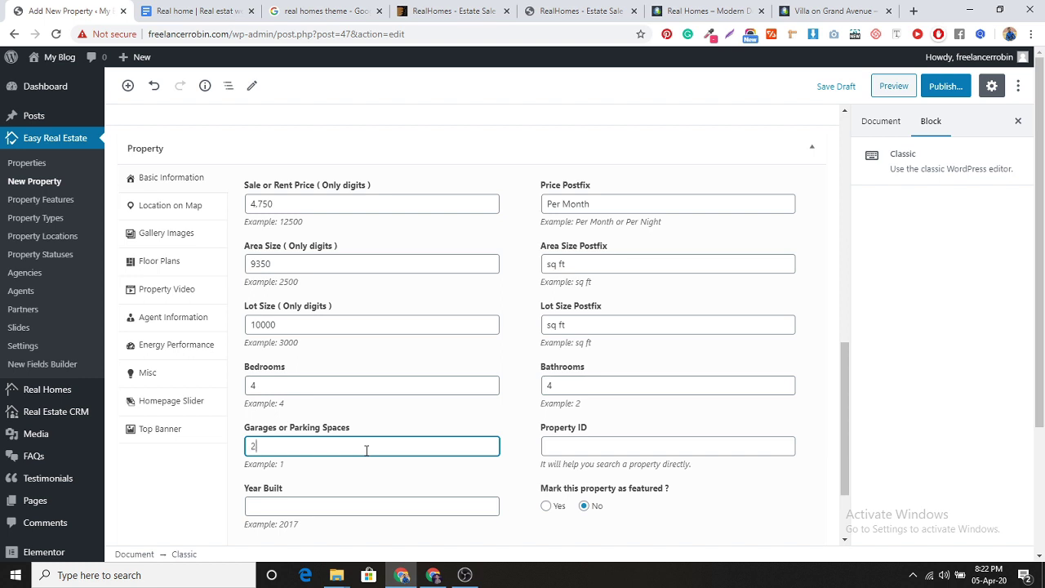
Complete the basic information with the site owner's first name as property ID, year built 2020, and the property marked as featured.
left_click(586, 444)
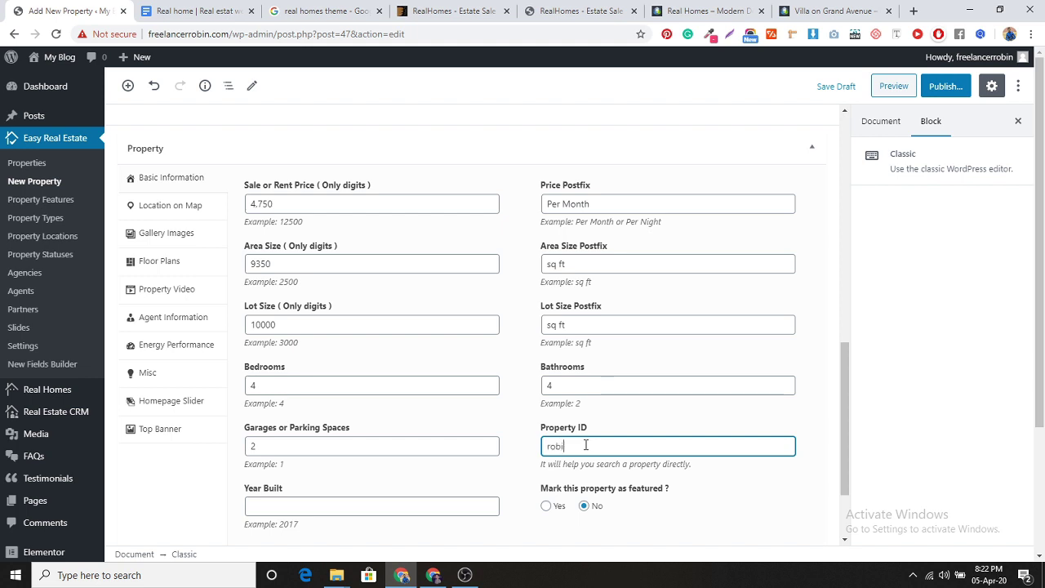
scroll(380, 479, "down", 2)
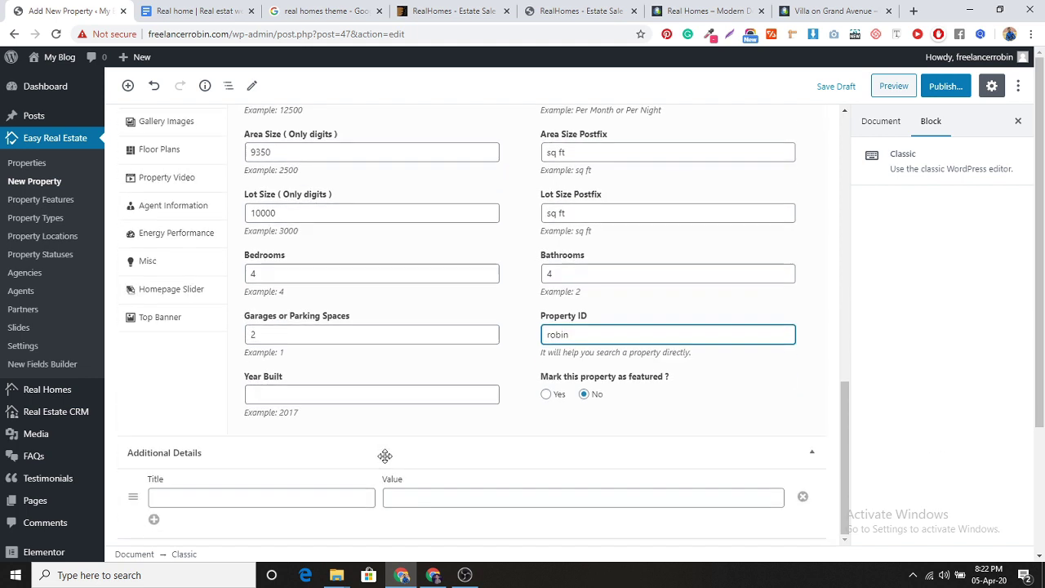
left_click(368, 393)
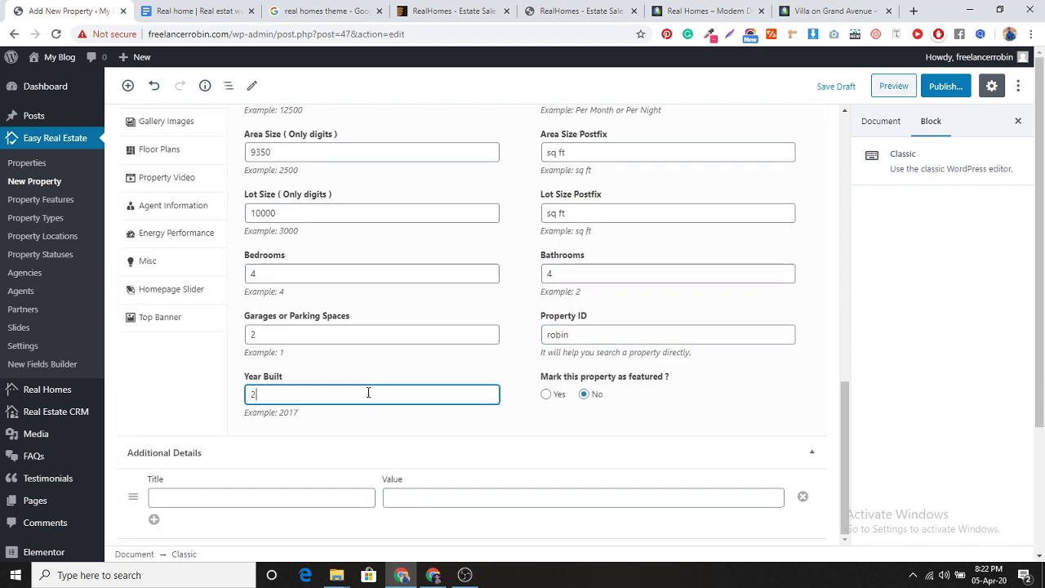
type("2020")
left_click(547, 394)
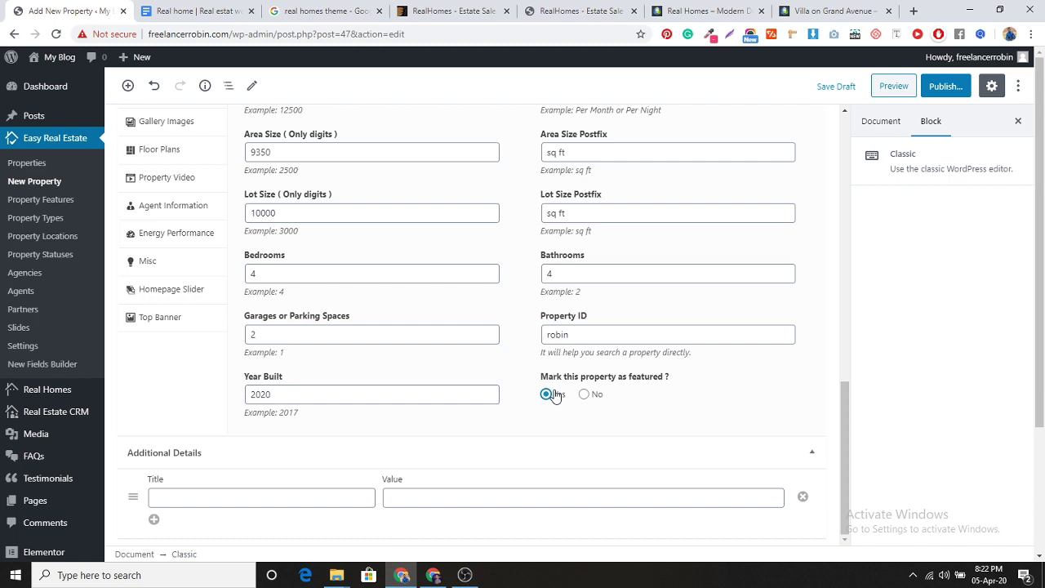
right_click(535, 433)
left_click(479, 430)
Fill in the property address for the map from the saved address, choosing the matching suggestion in Dhaka, Bangladesh.
scroll(479, 430, "up", 5)
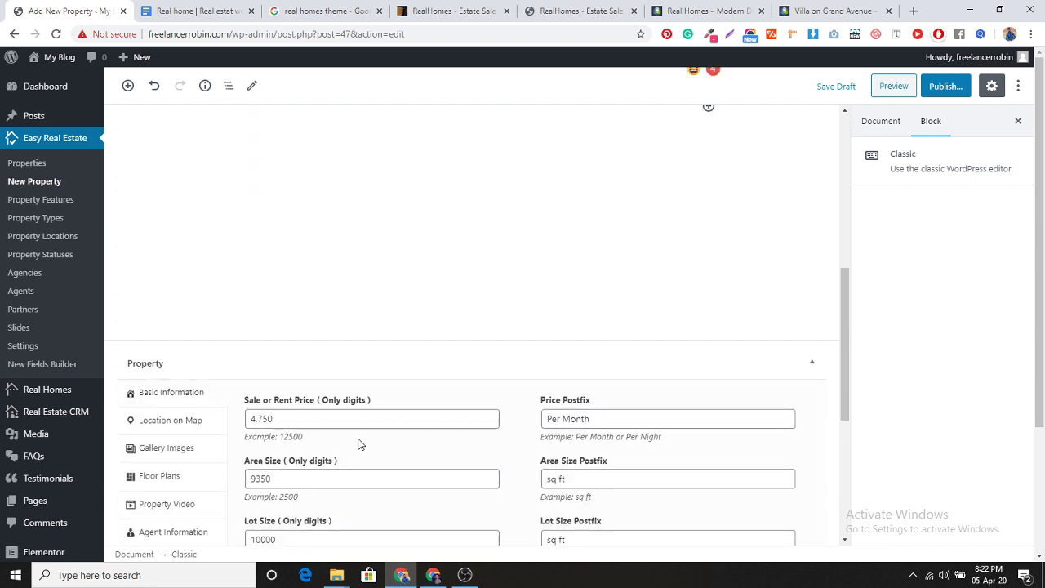
left_click(196, 358)
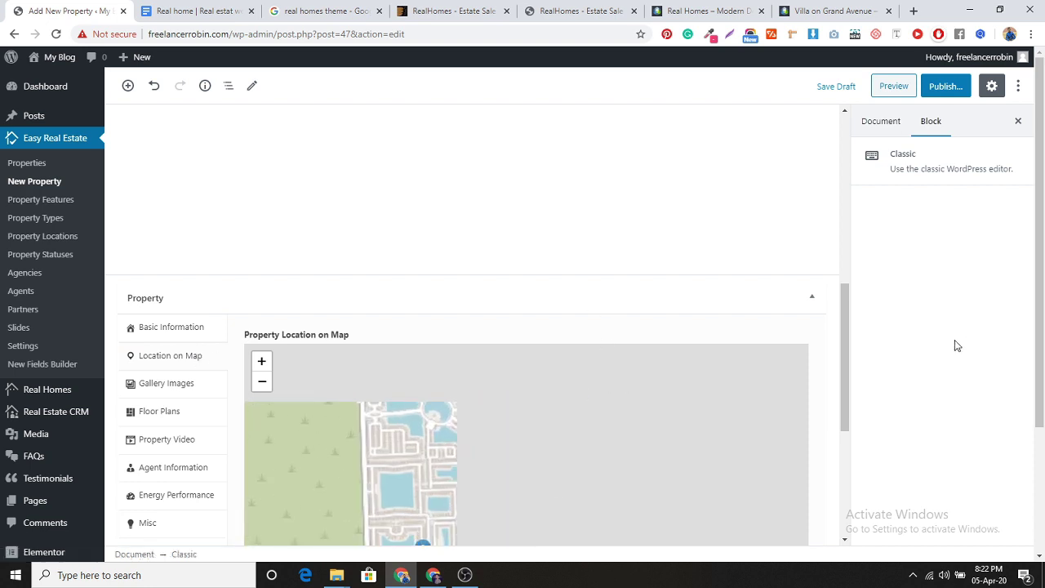
scroll(900, 390, "down", 2)
left_click_drag(855, 353, 858, 448)
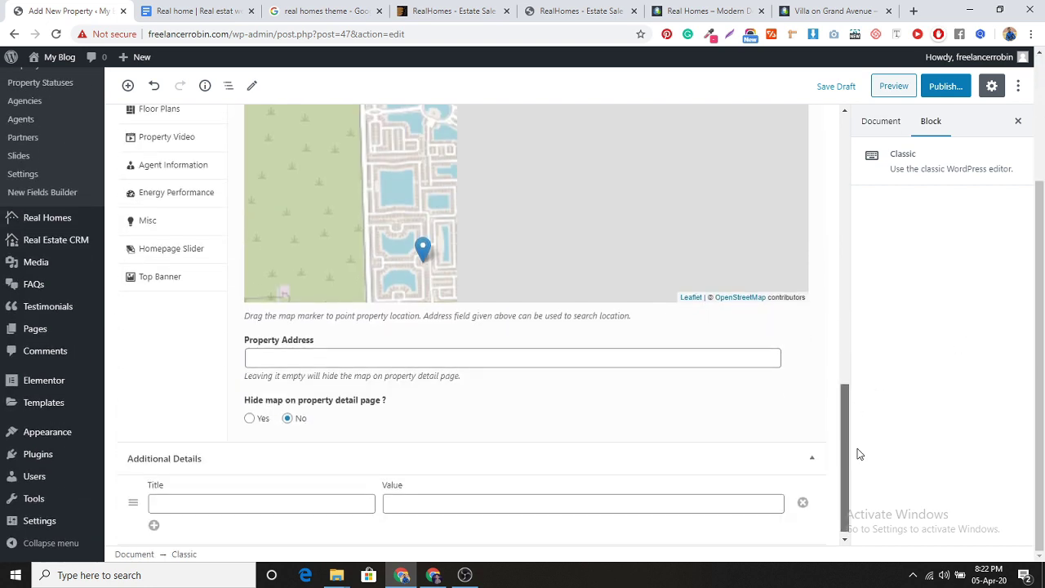
left_click(431, 362)
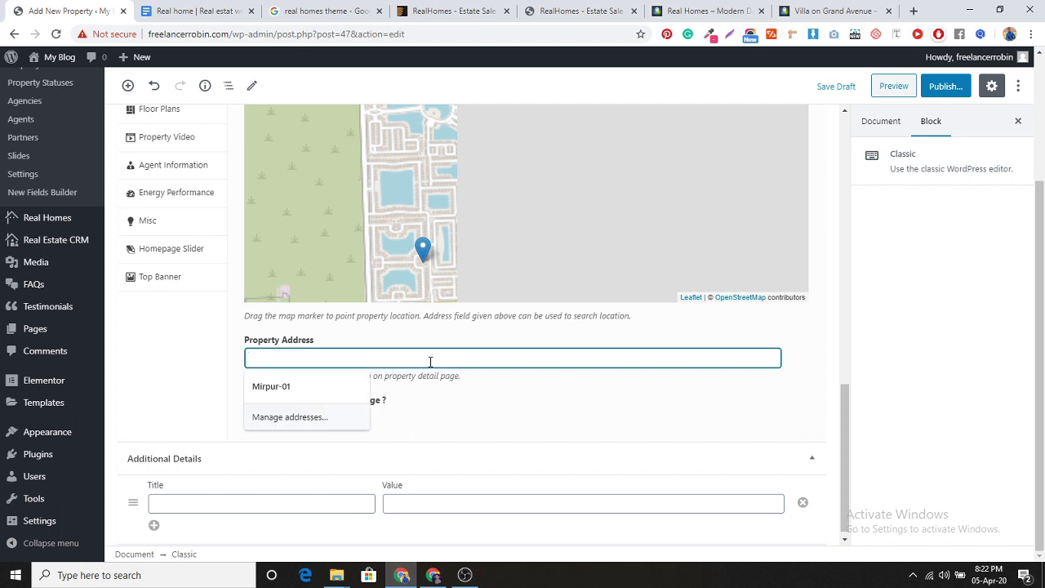
left_click(299, 385)
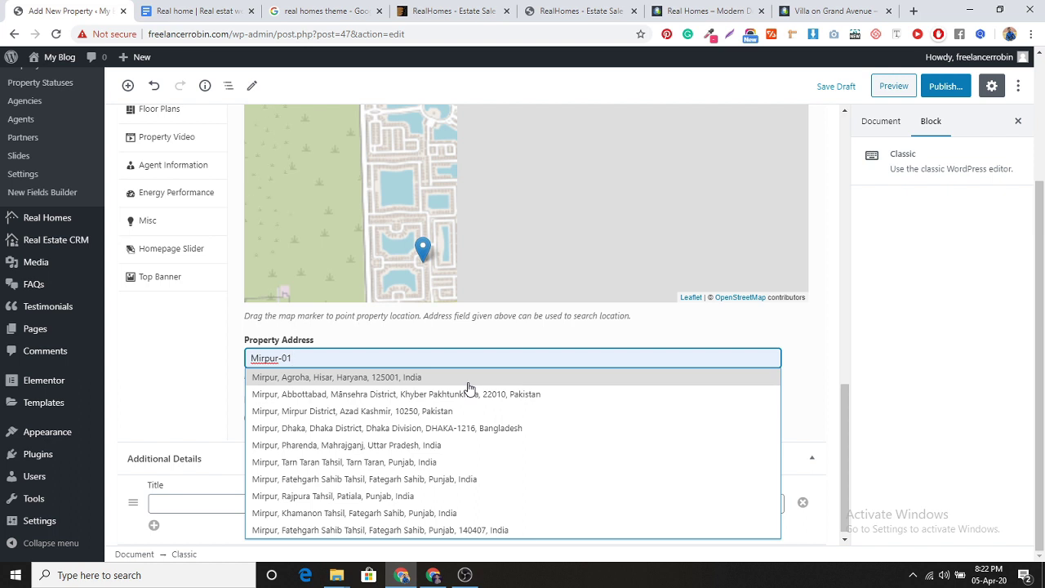
left_click(483, 434)
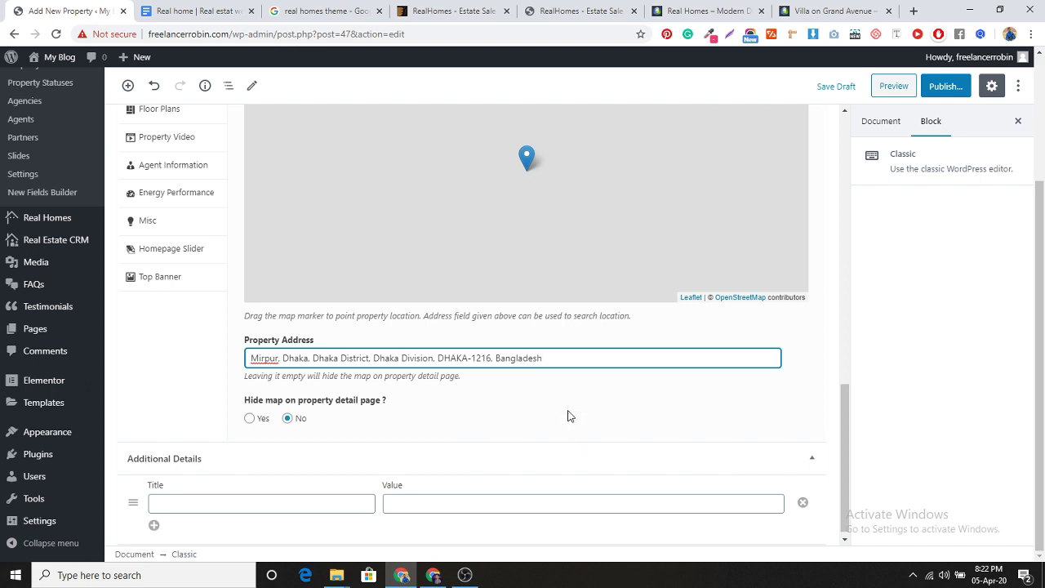
scroll(555, 453, "up", 3)
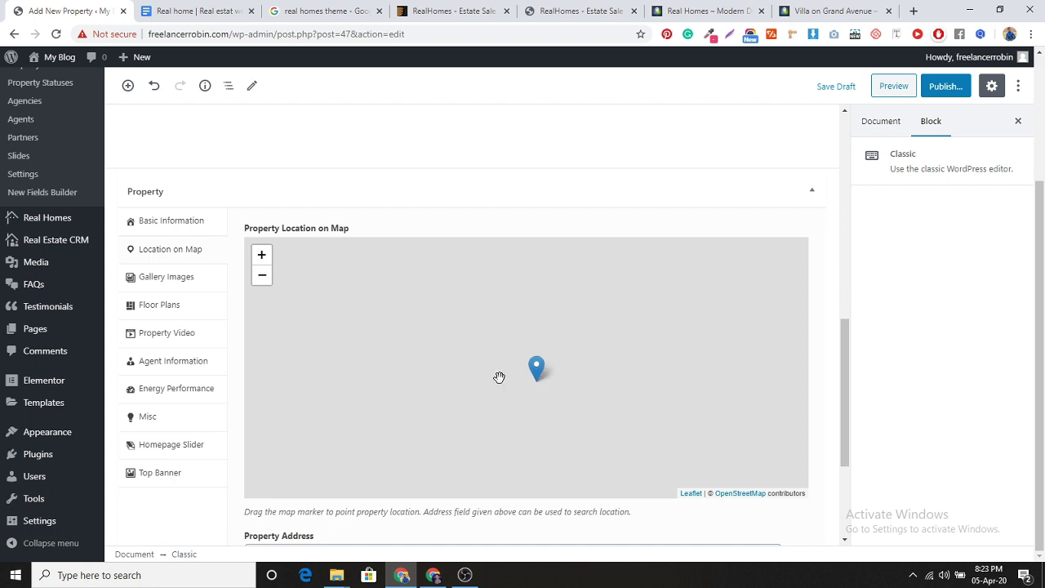
scroll(842, 422, "down", 3)
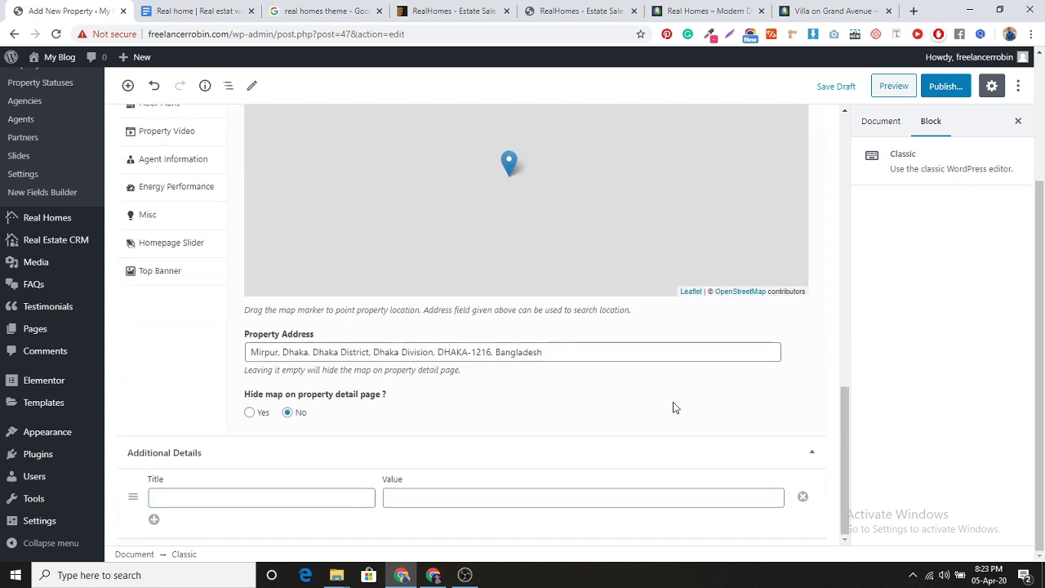
left_click(610, 354)
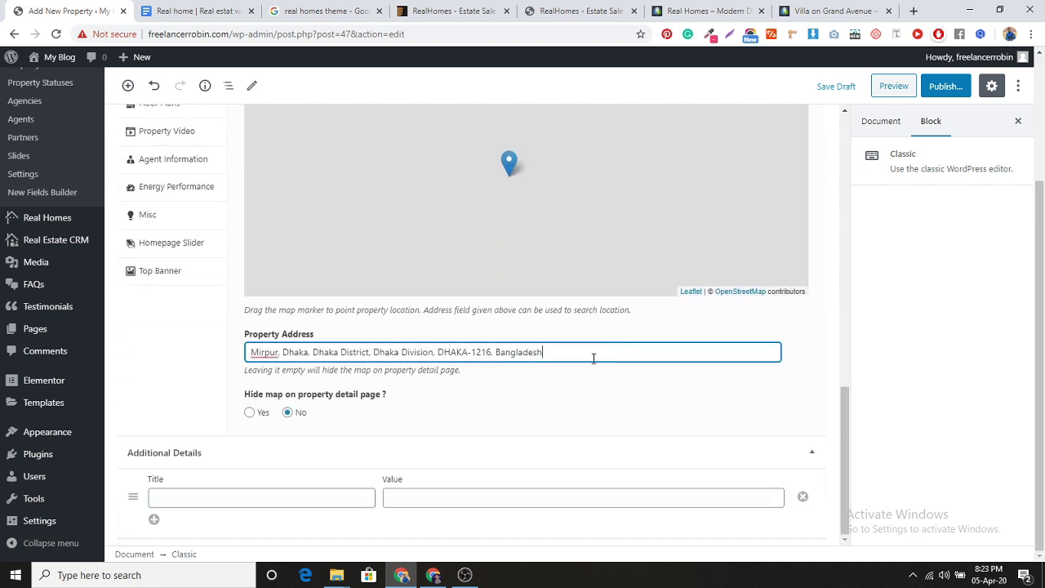
left_click(526, 406)
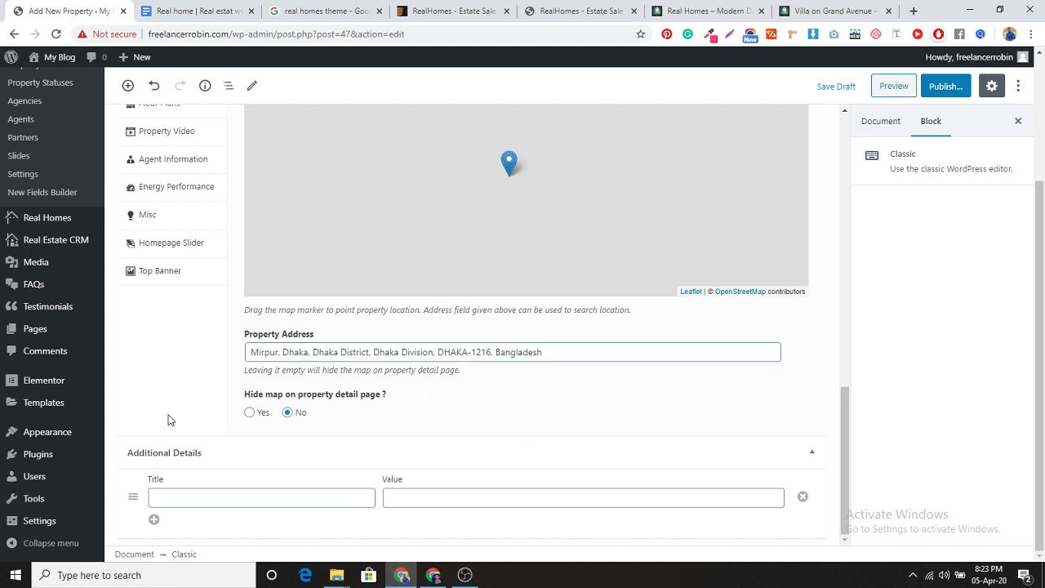
Open the file chooser for uploading new images to the property's gallery.
scroll(178, 432, "up", 1)
scroll(178, 432, "up", 2)
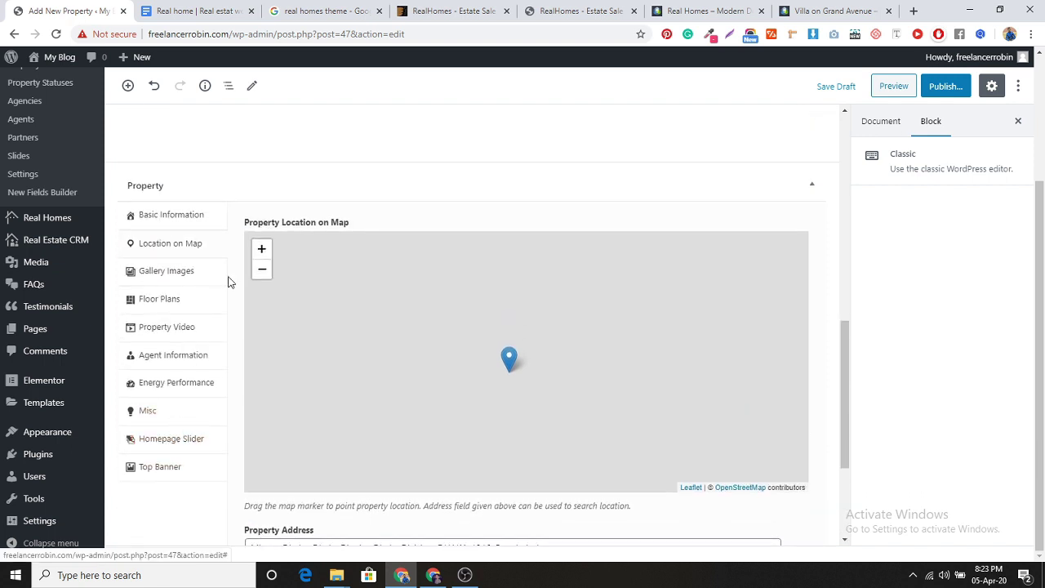
left_click(170, 273)
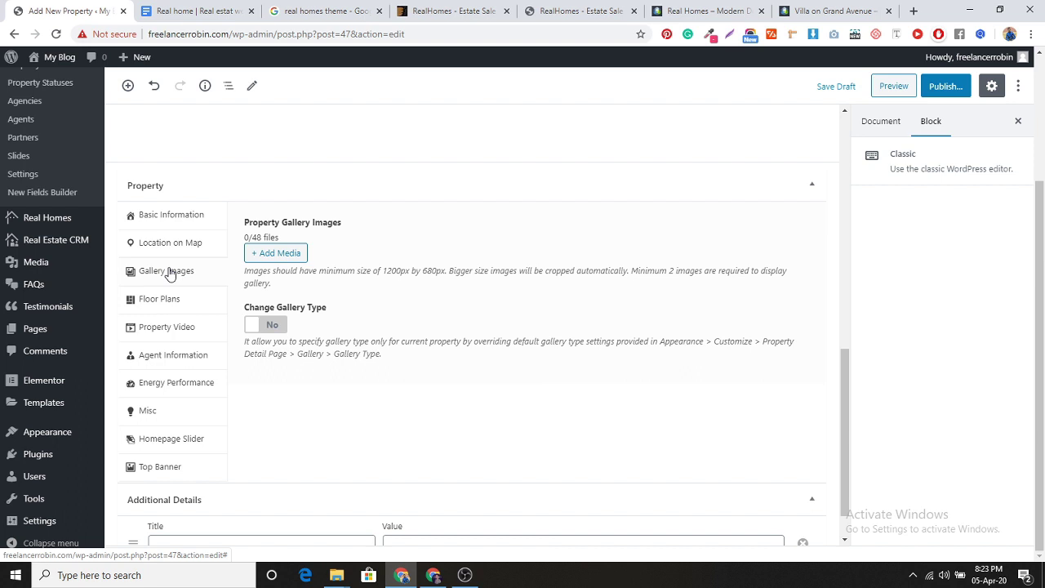
left_click(281, 258)
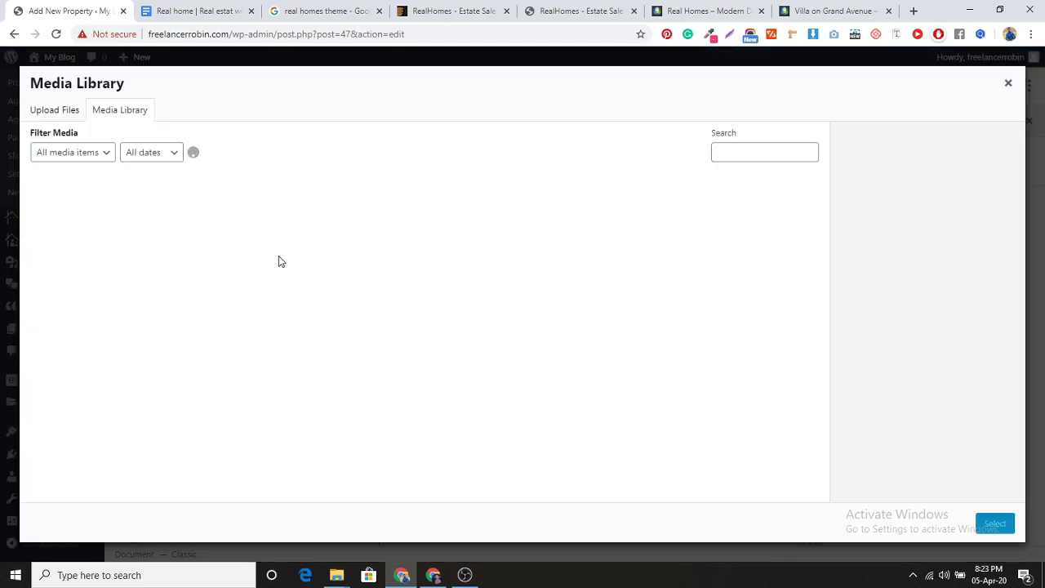
left_click(45, 111)
left_click(532, 307)
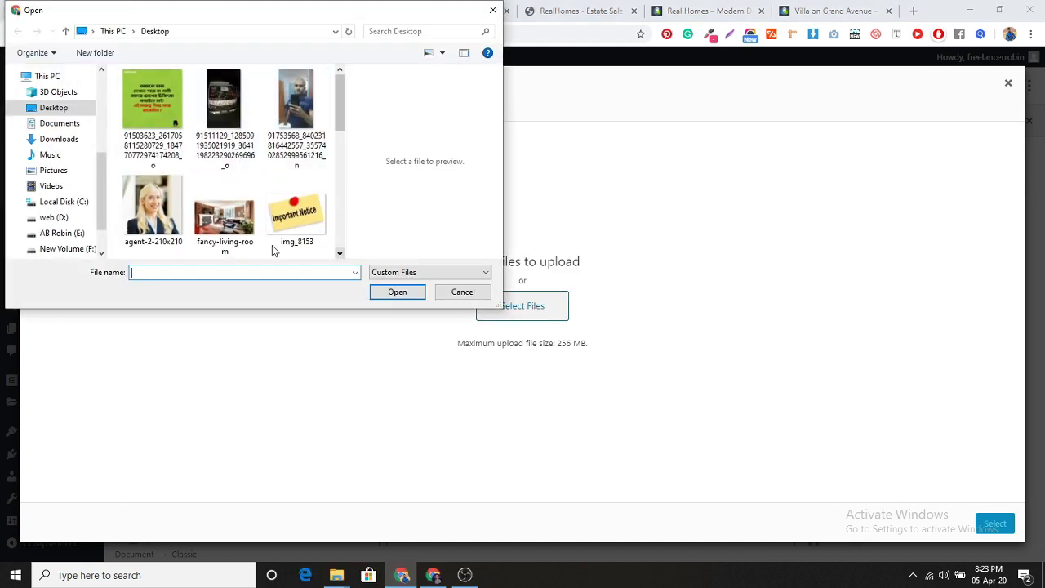
Upload fancy-living-room, news-post-4 and property-05-exterior-1200x680 from the Desktop and add them to the property gallery.
left_click(241, 243)
left_click(340, 255)
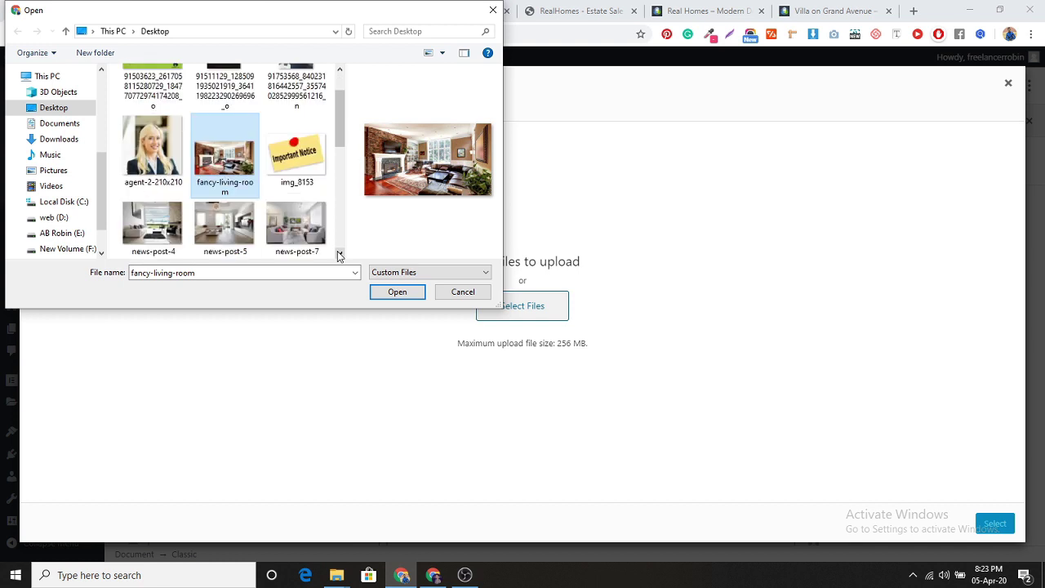
left_click(157, 244, "ctrl")
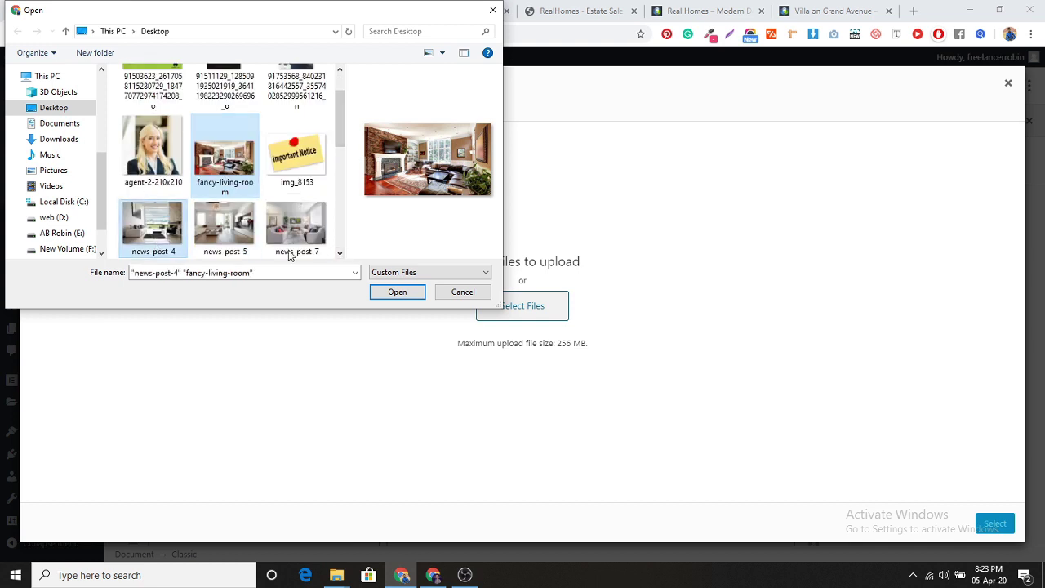
left_click(340, 255)
left_click(340, 255)
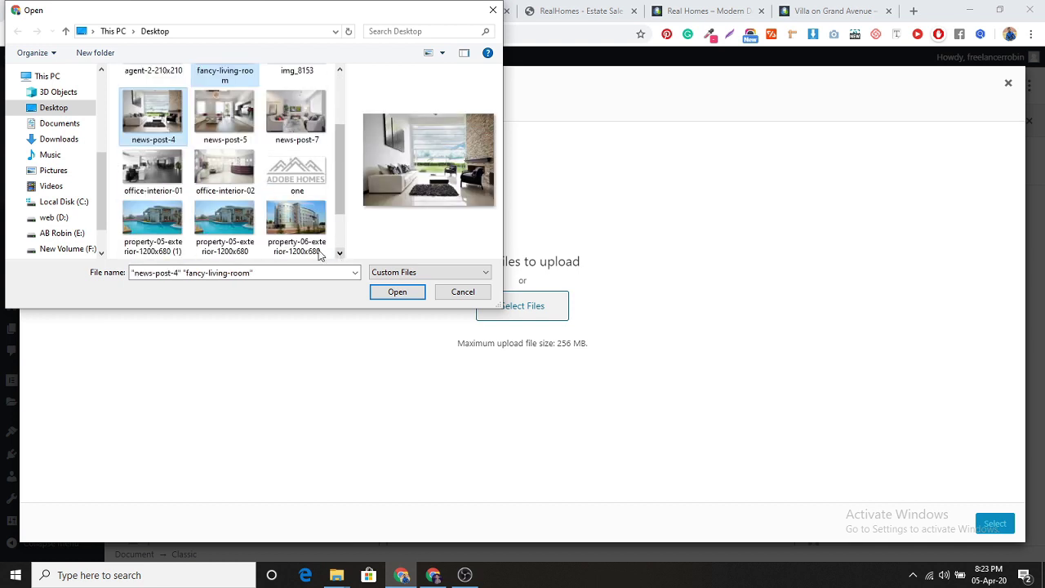
left_click(225, 221, "ctrl")
left_click(397, 293)
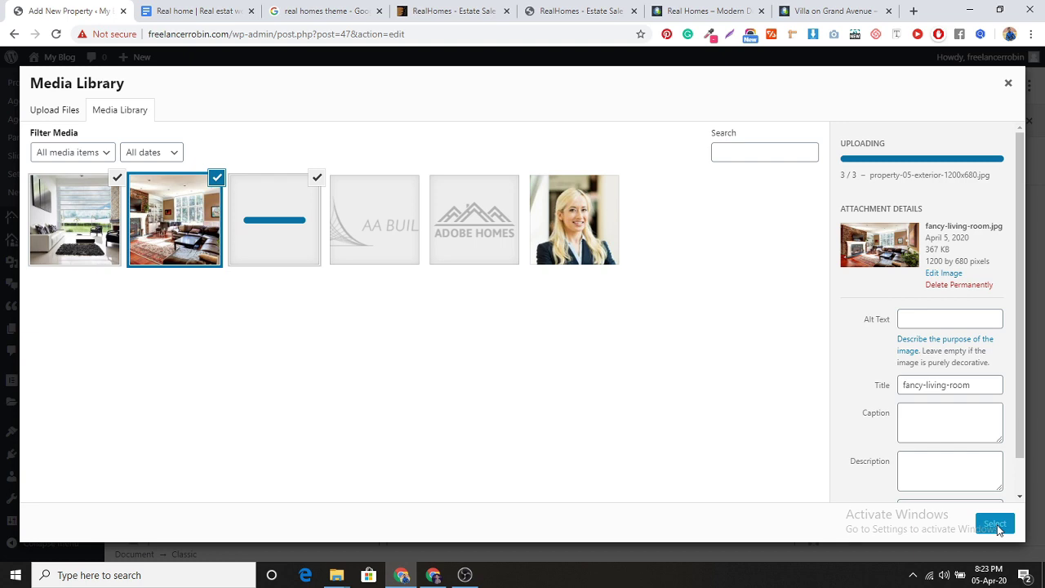
left_click(995, 524)
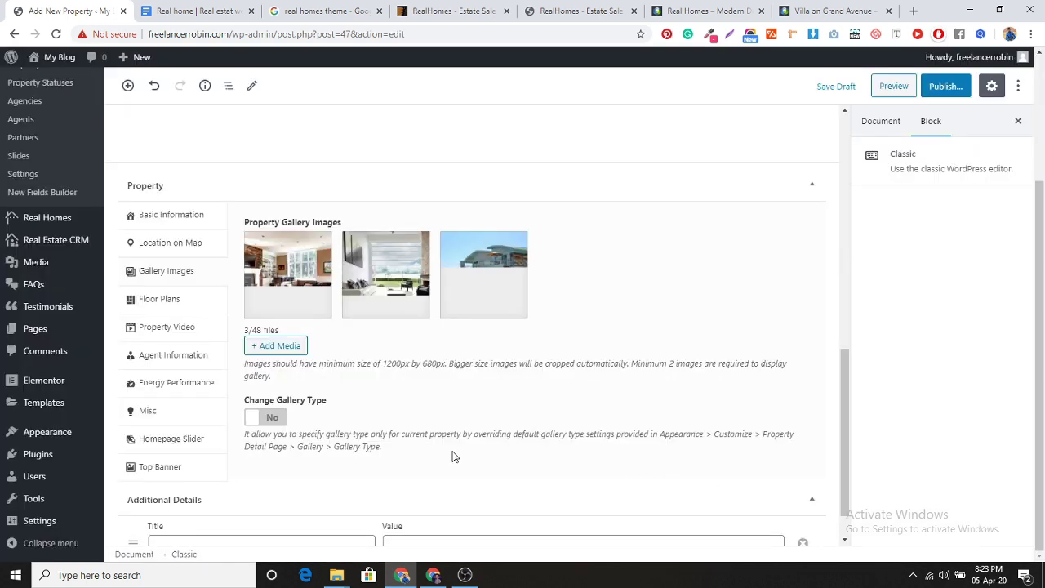
Open the property's floor plan fields and check the demo listing for matching floor plan details.
left_click(177, 255)
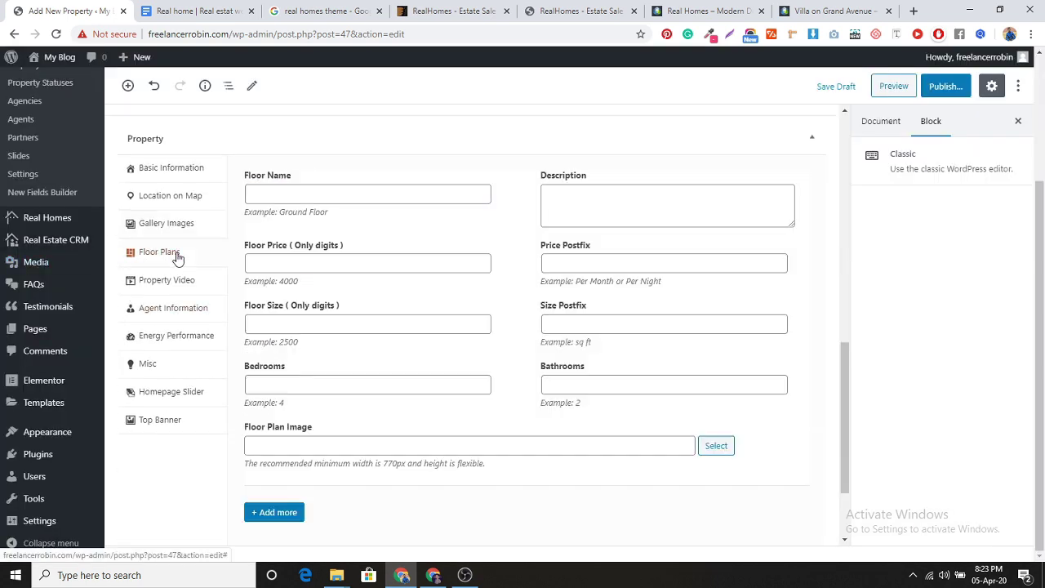
left_click(815, 9)
scroll(428, 364, "down", 8)
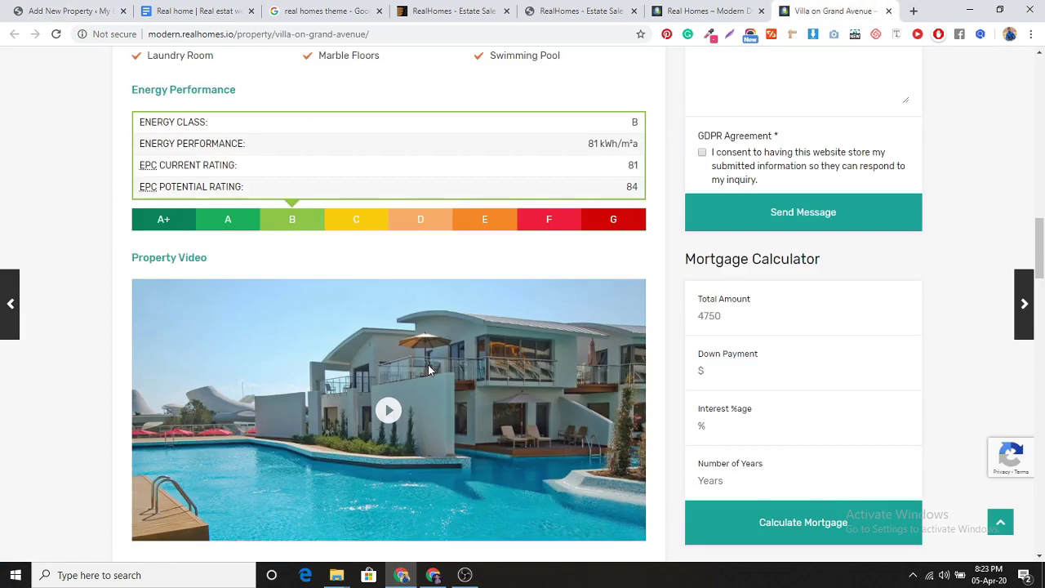
scroll(428, 364, "down", 7)
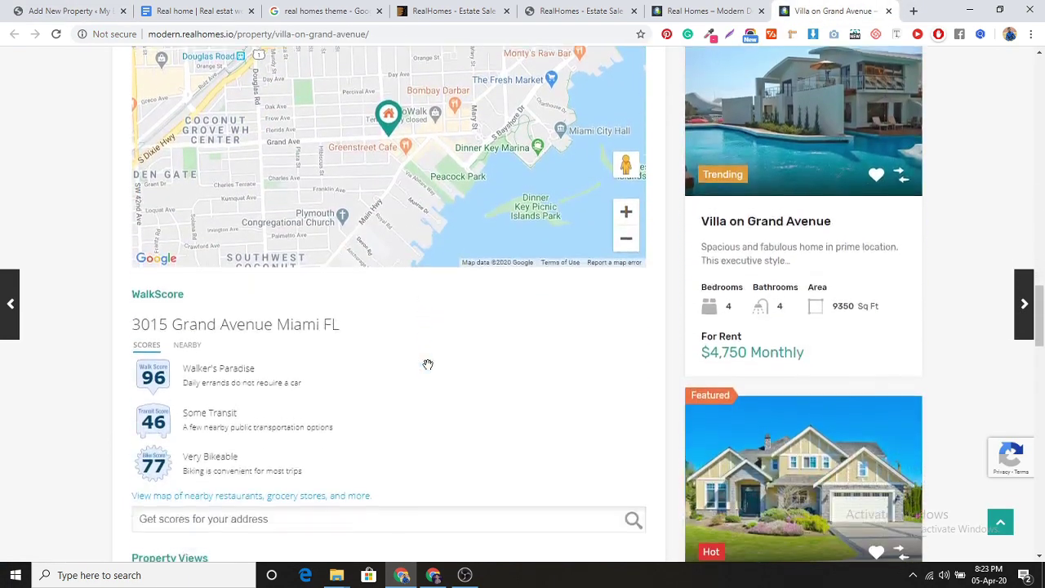
scroll(428, 364, "down", 8)
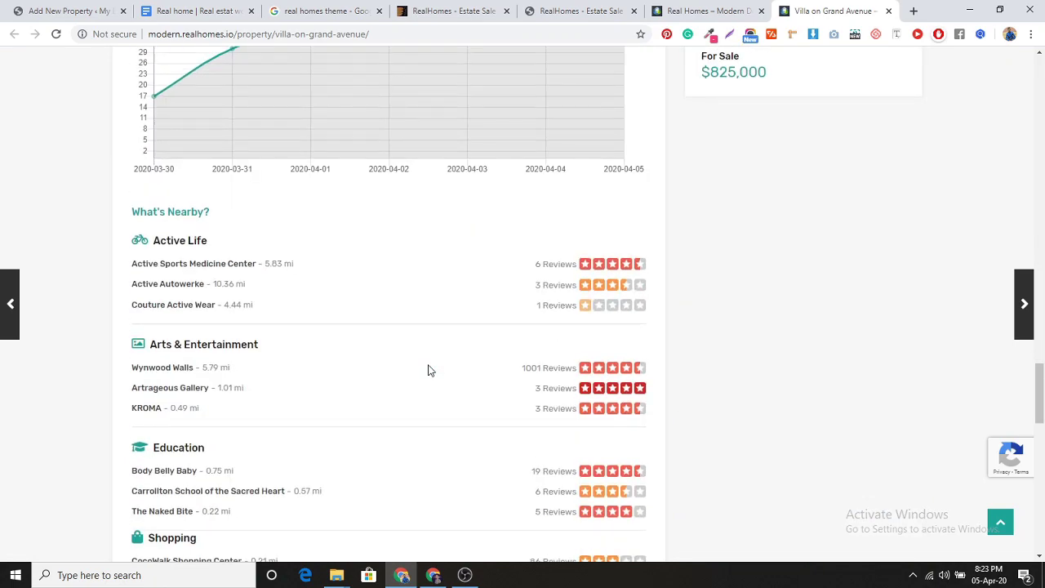
left_click(98, 10)
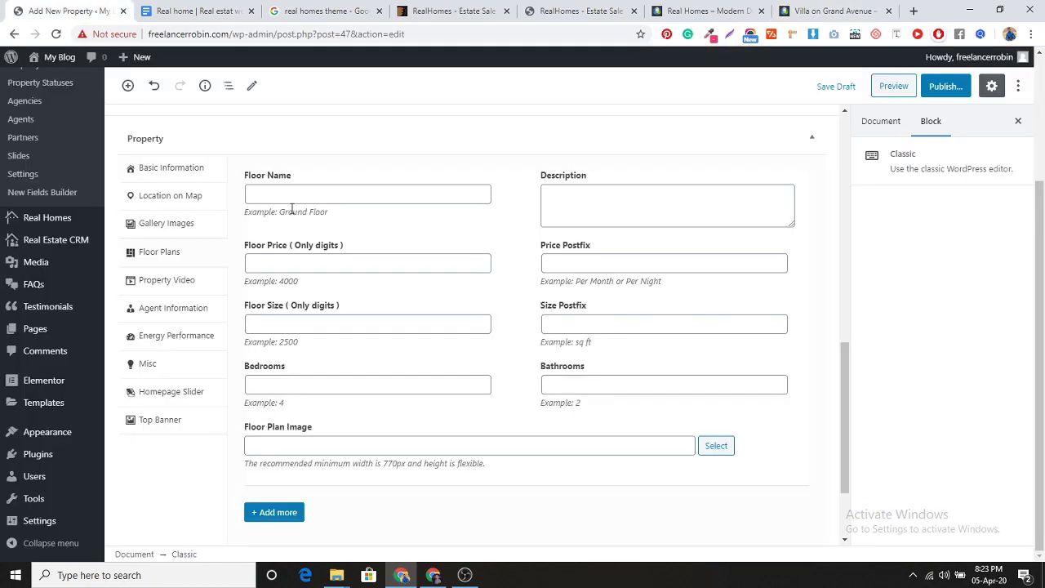
Open the property's video settings and copy the YouTube link of the demo listing's property video.
left_click(172, 281)
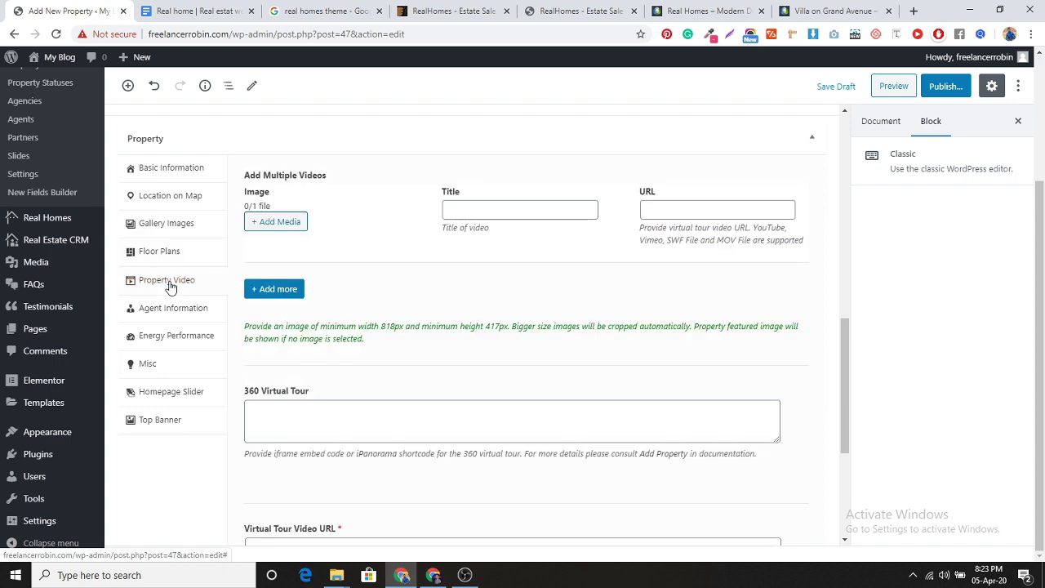
left_click(829, 10)
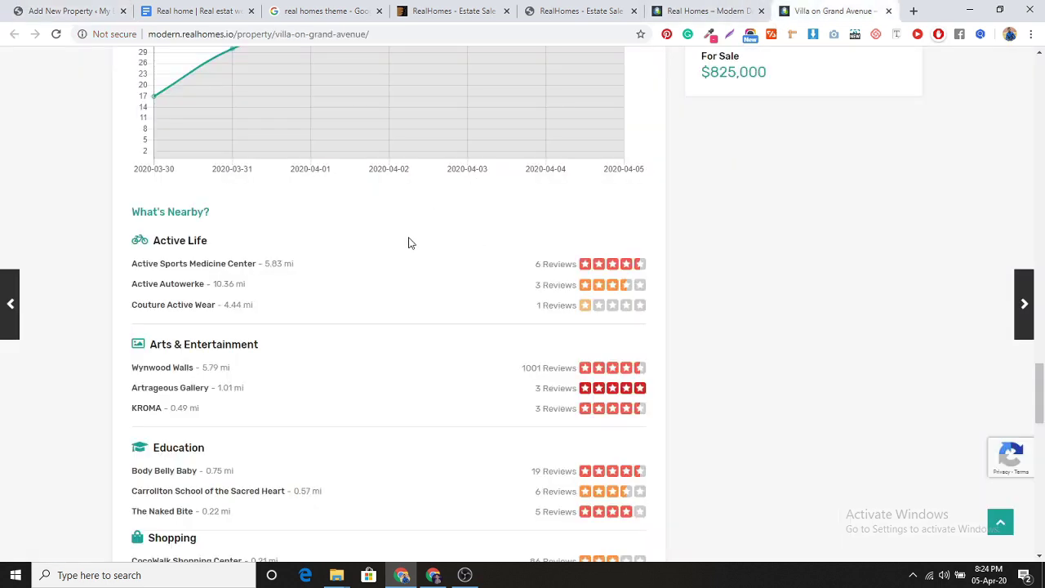
scroll(409, 240, "up", 5)
scroll(373, 323, "up", 9)
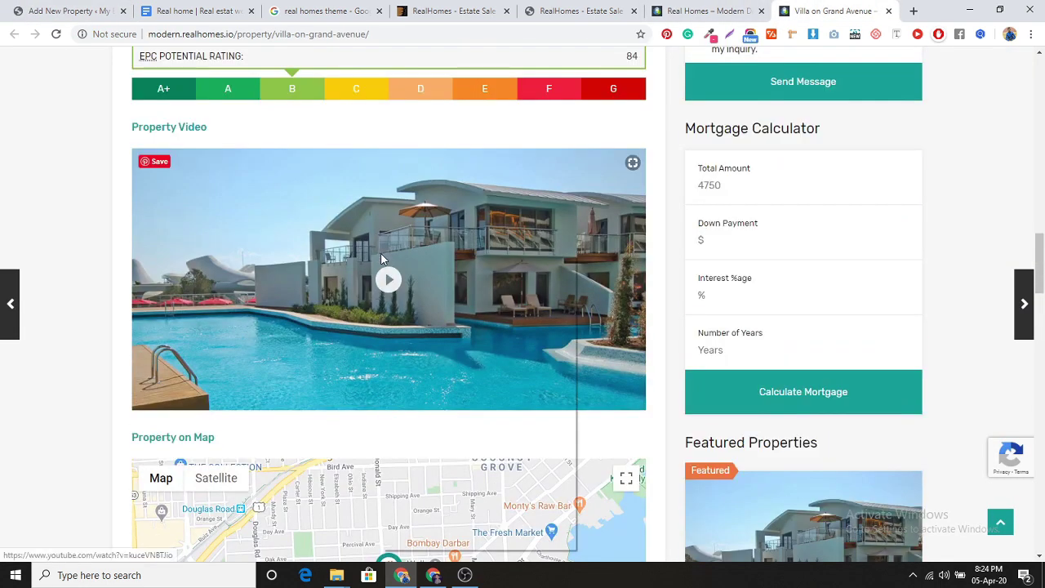
right_click(381, 255)
left_click(460, 370)
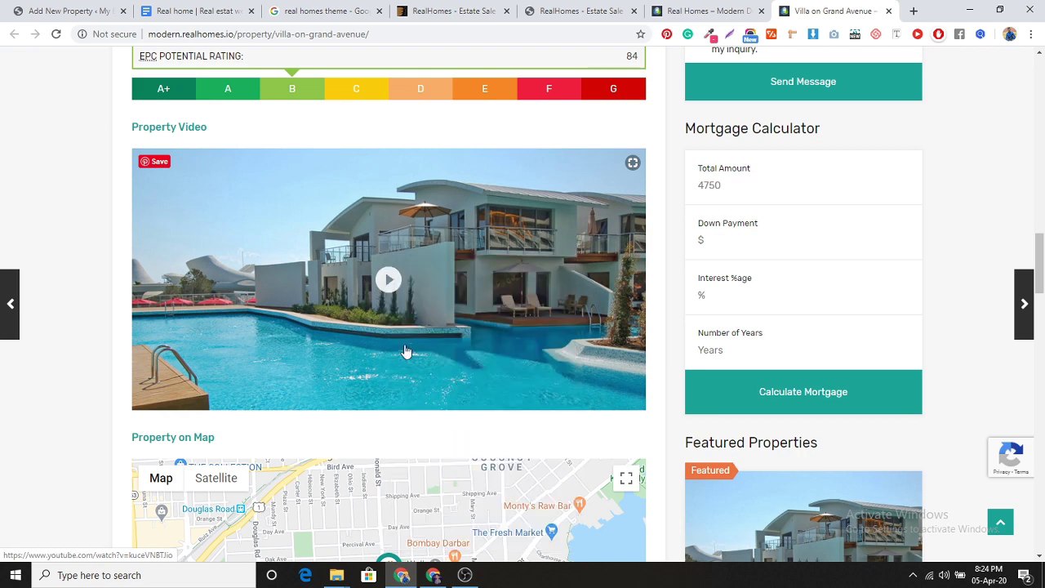
Paste the copied link as the video URL, title the video "property video", and publish the property.
left_click(74, 11)
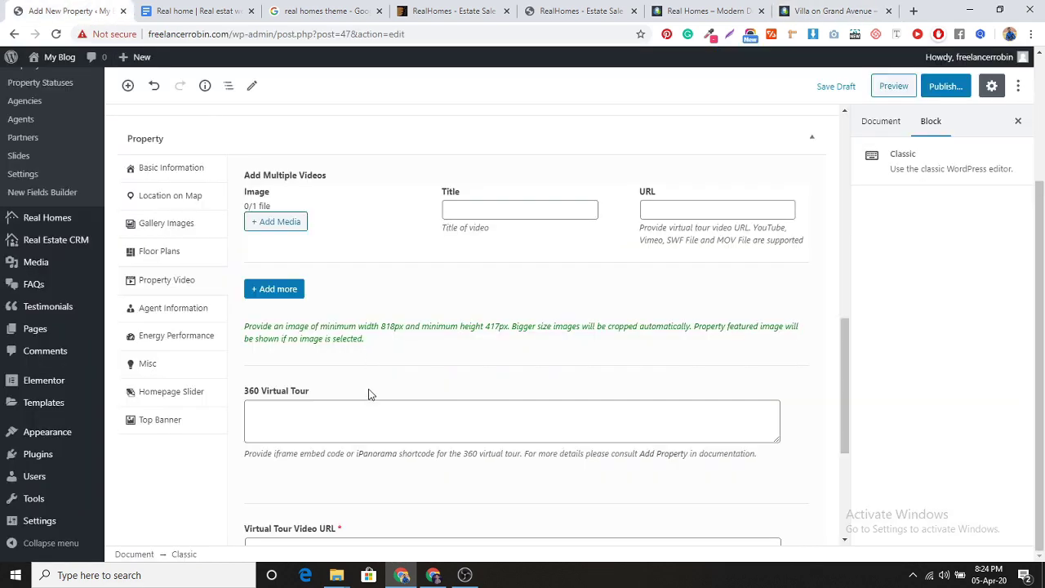
left_click(668, 213)
key("ctrl+v")
left_click(542, 210)
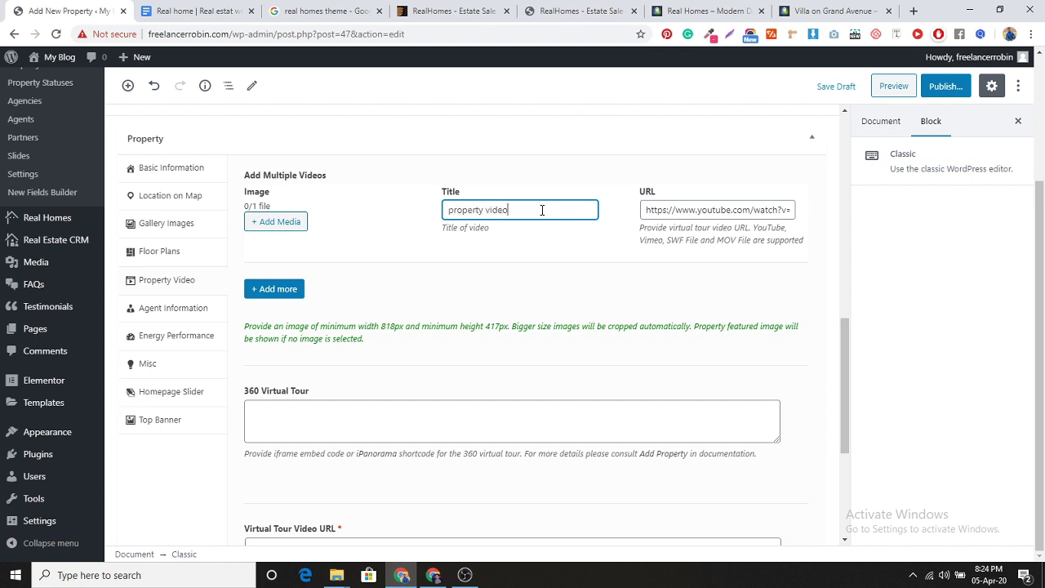
left_click(946, 86)
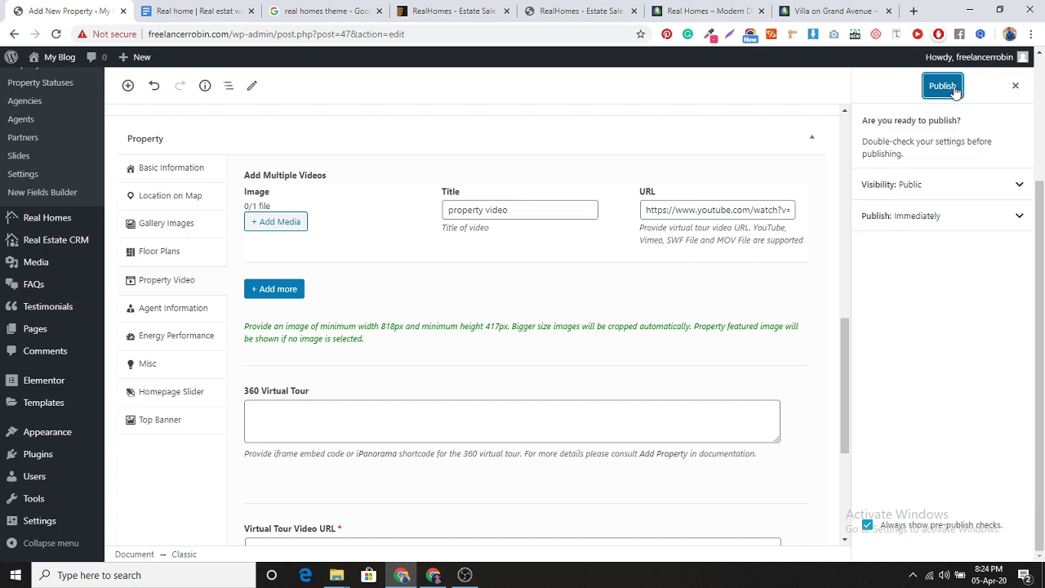
left_click(946, 94)
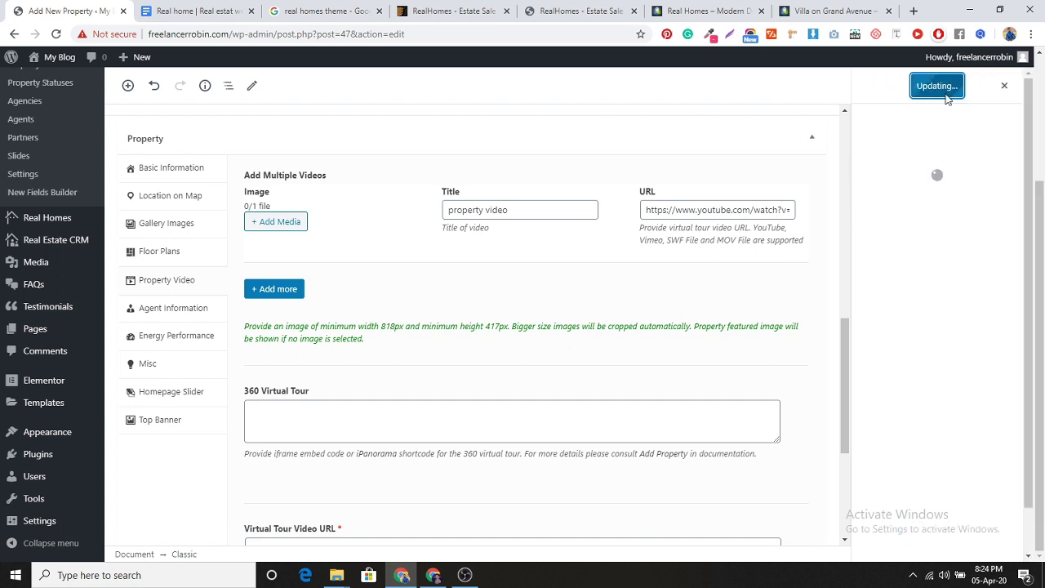
Set the agent information box to display agent information and select the available agent for the property.
left_click(195, 312)
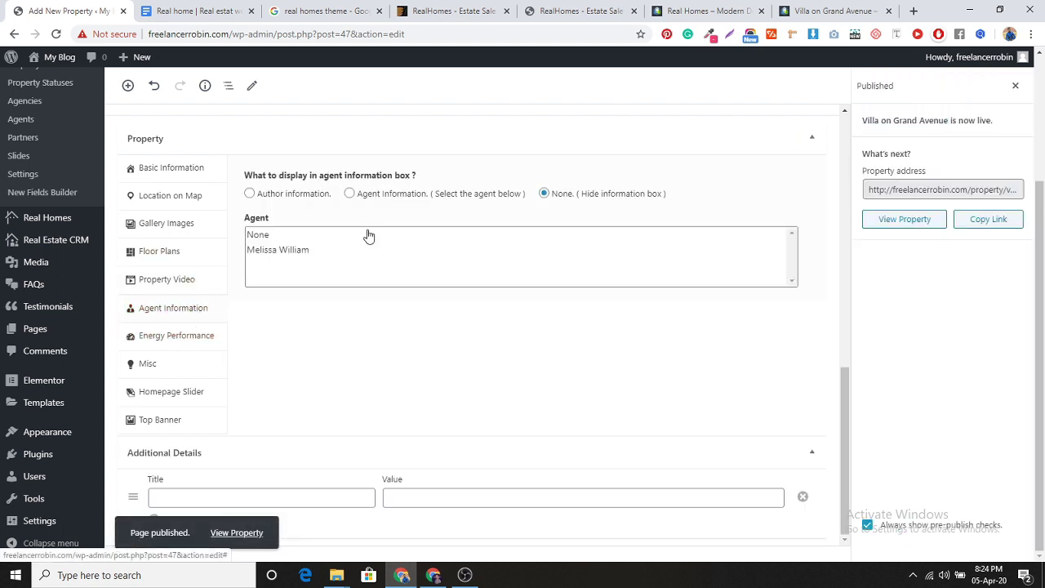
left_click(278, 250)
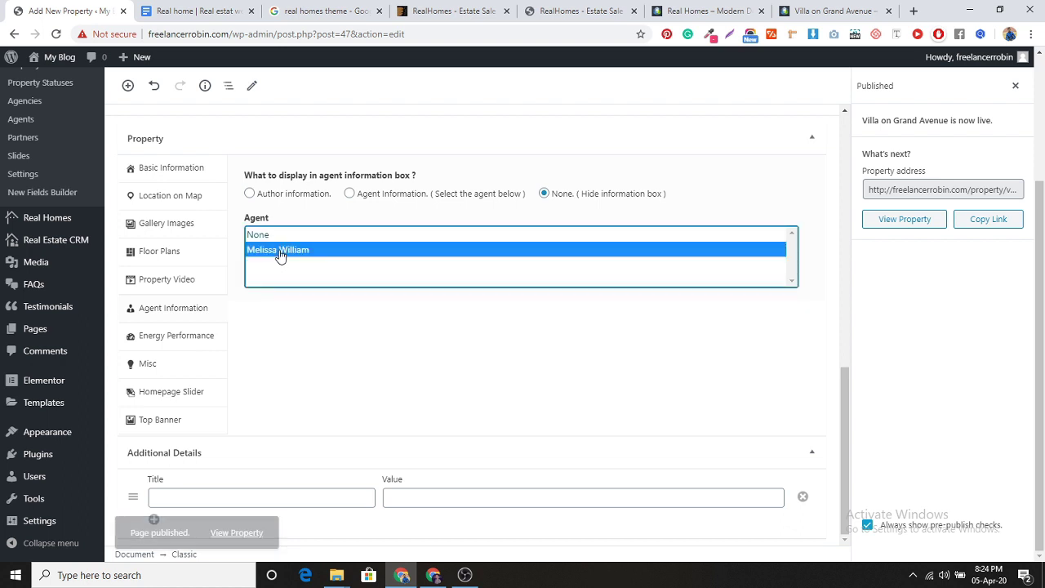
left_click(351, 195)
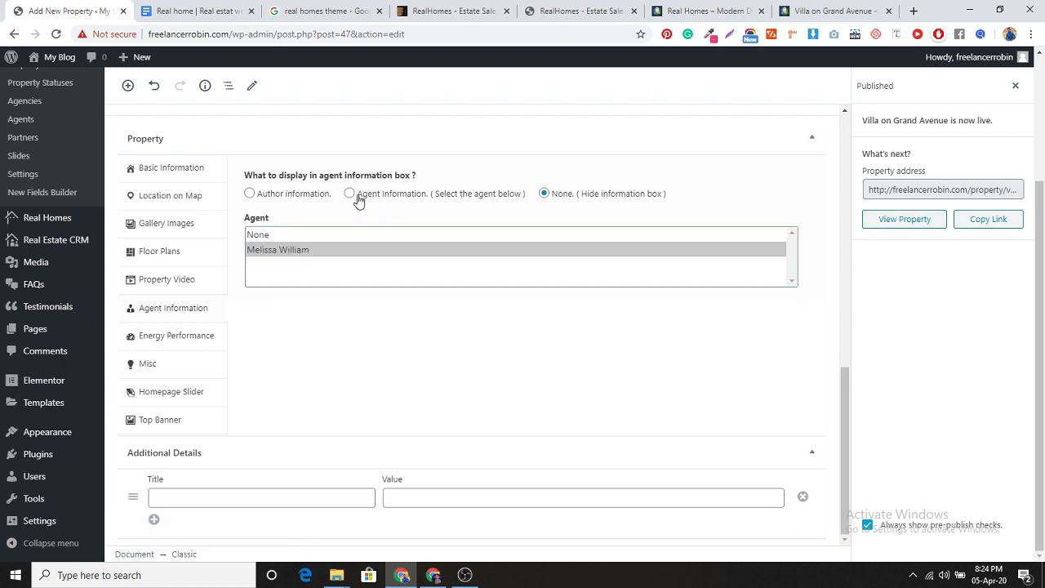
left_click(299, 251)
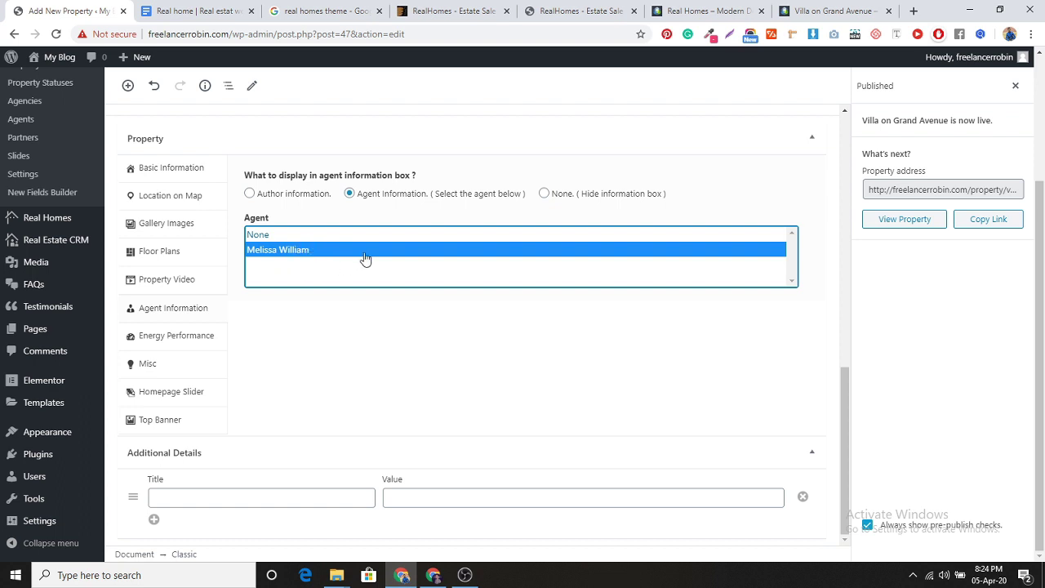
Set the property's energy class to B.
left_click(186, 340)
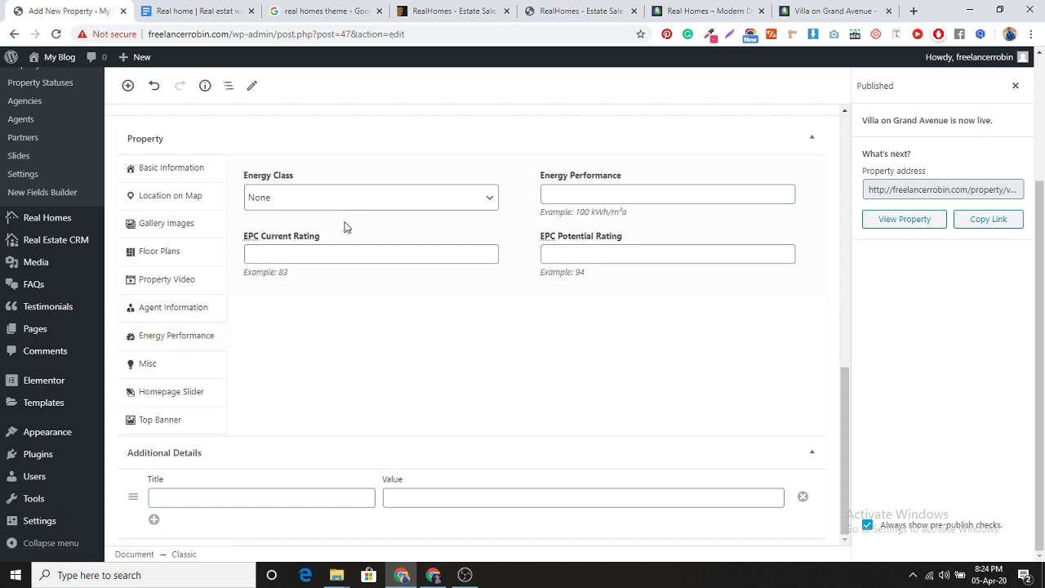
left_click(413, 205)
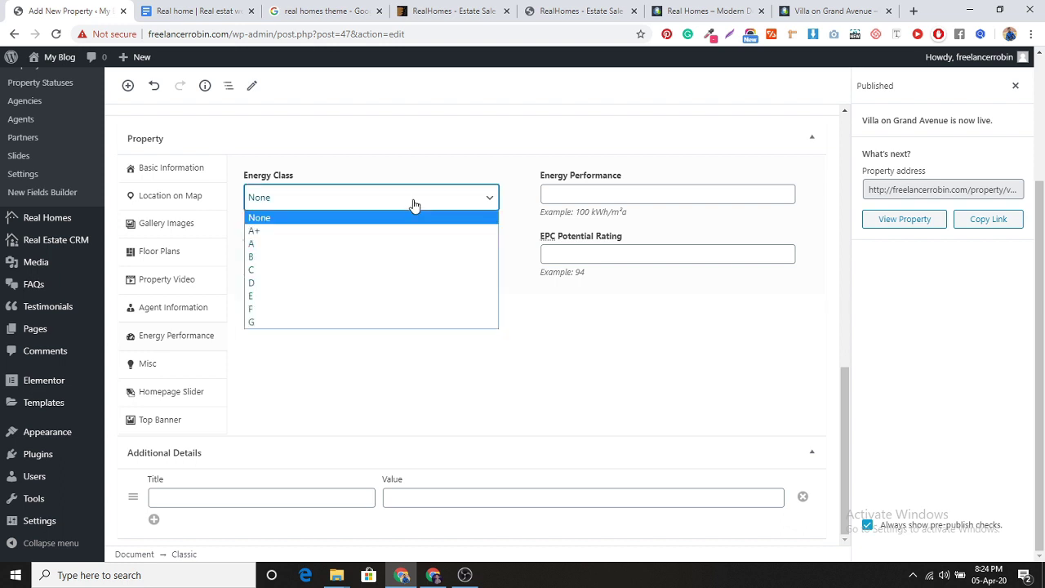
left_click(365, 258)
Copy the energy performance value 81 kWh/m²a from the demo listing into the property's energy performance field.
left_click(837, 10)
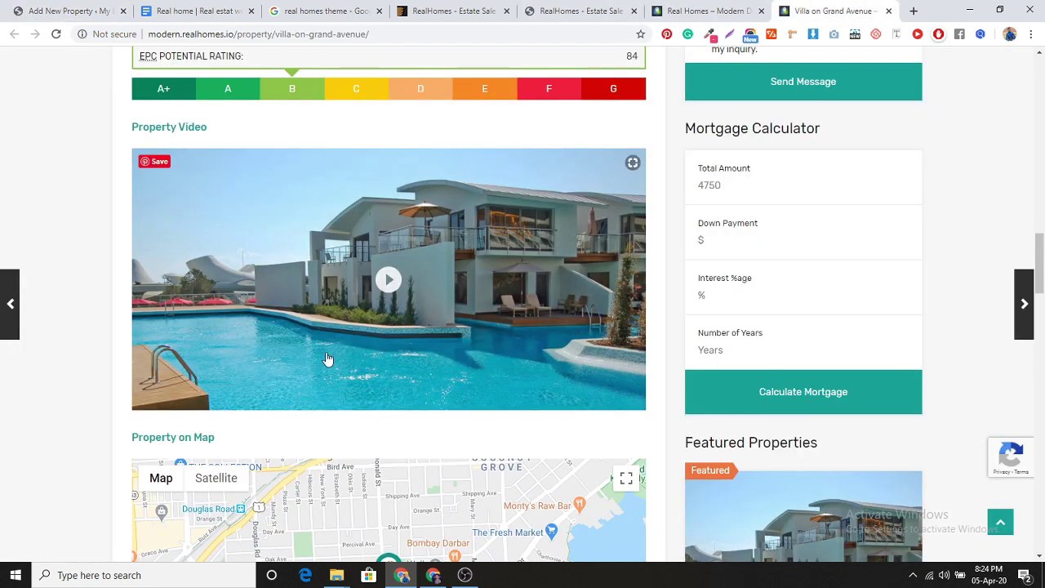
scroll(415, 409, "down", 4)
scroll(417, 407, "up", 5)
scroll(416, 407, "up", 1)
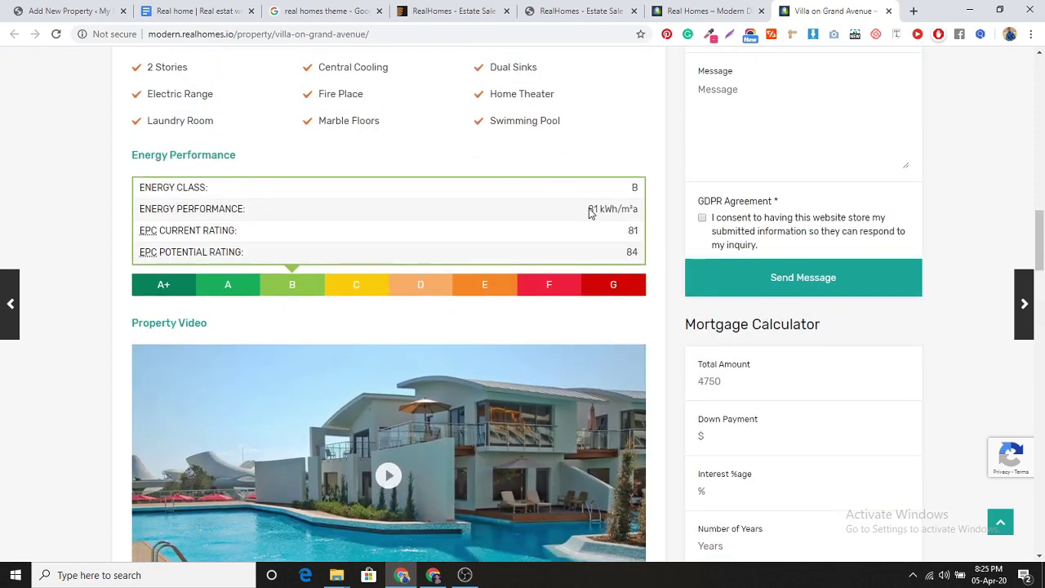
left_click_drag(577, 210, 639, 213)
key("ctrl+c")
left_click(82, 11)
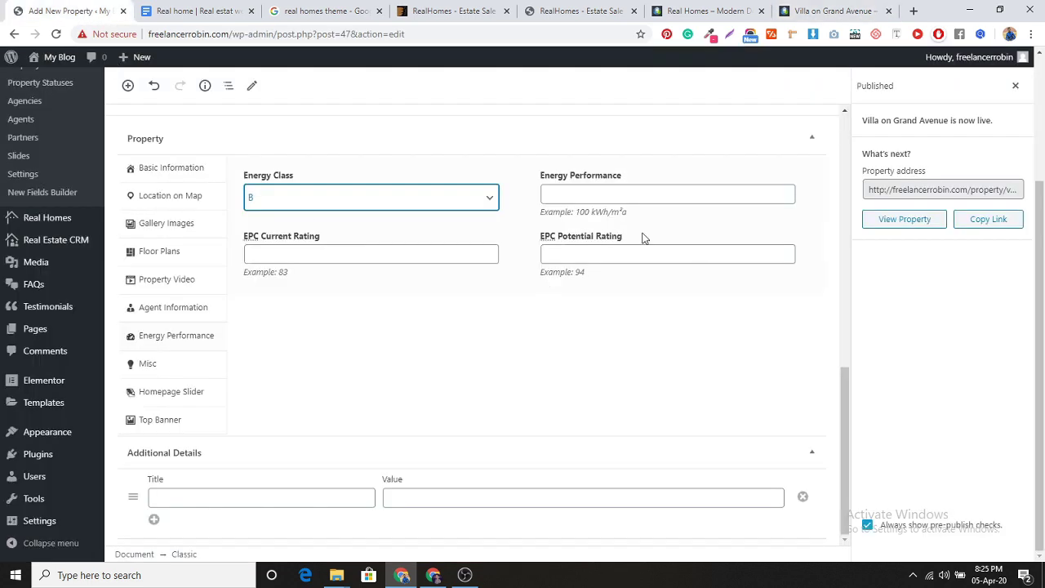
left_click(648, 196)
key("ctrl+v")
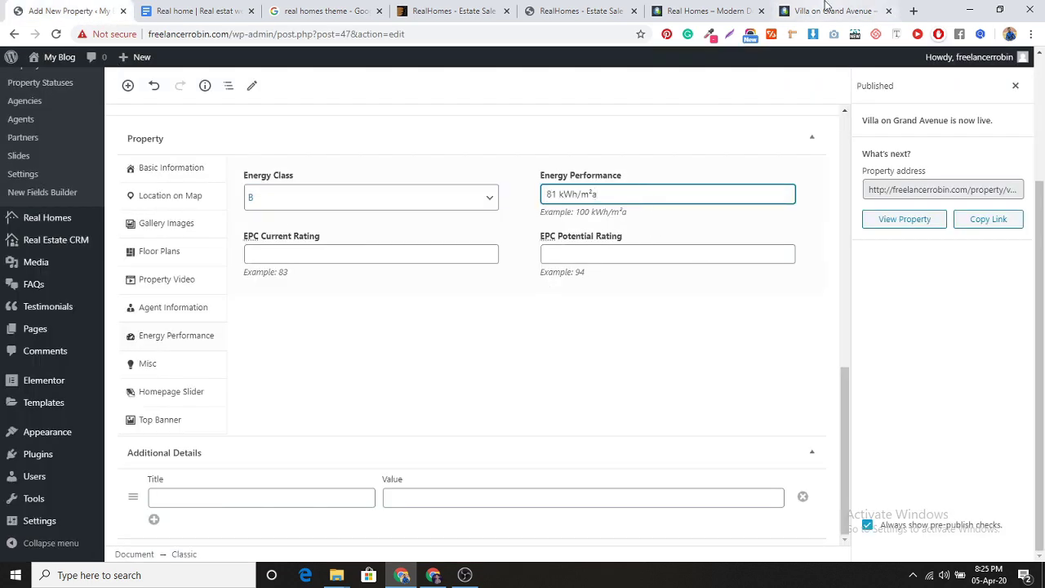
Set the EPC current rating to 81 and the EPC potential rating to 84, as in the demo listing.
left_click(788, 14)
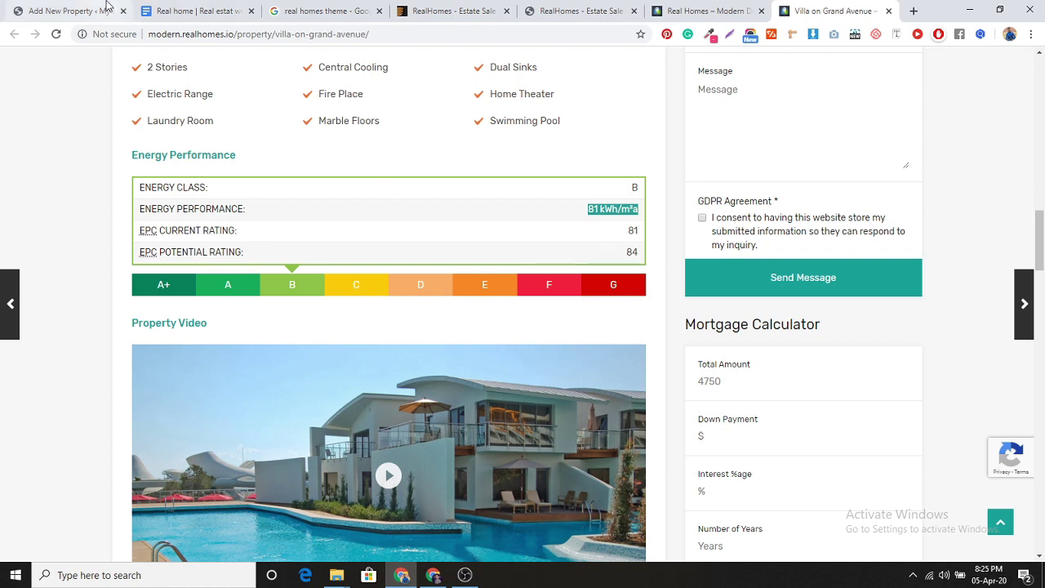
key("ctrl+1")
left_click(343, 254)
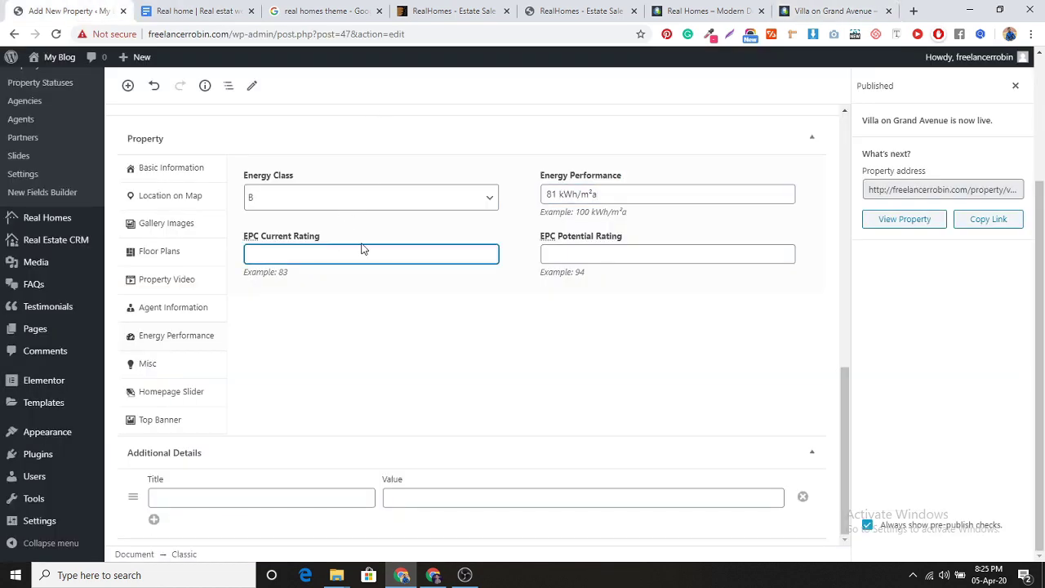
key("Tab")
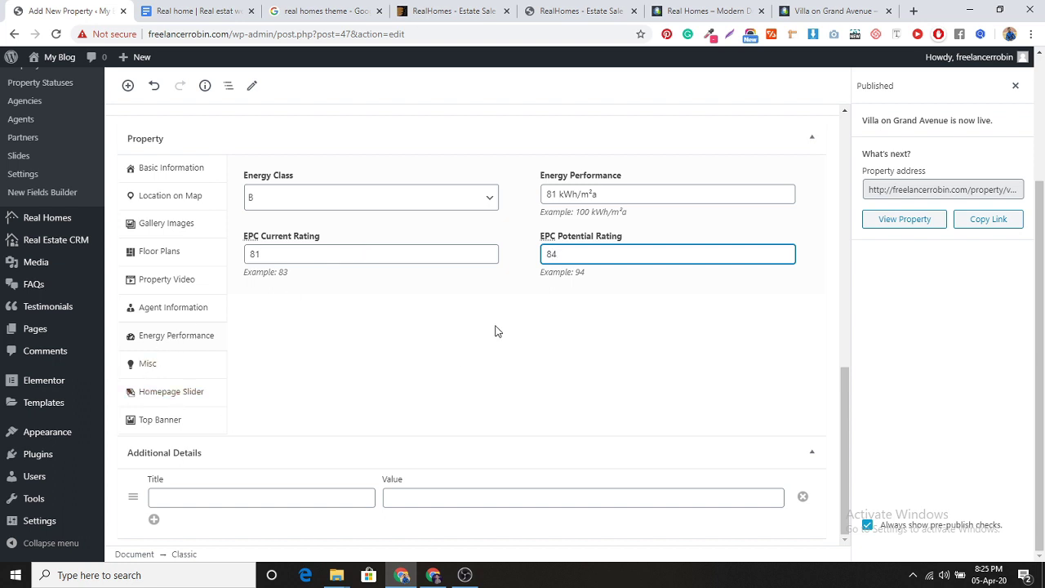
Review the property's miscellaneous options, then choose to include the property in the homepage slider.
left_click(204, 364)
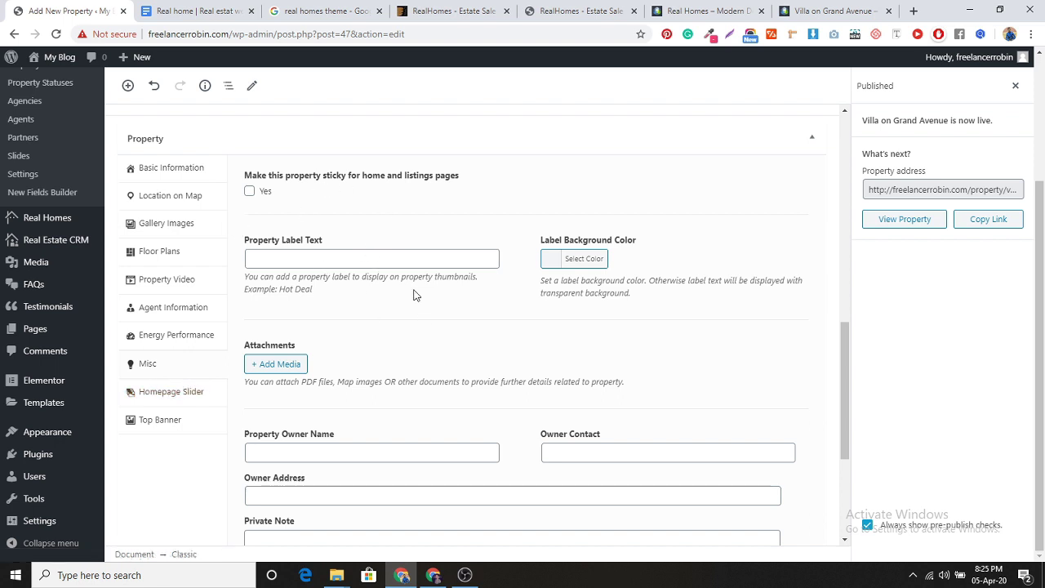
scroll(415, 329, "down", 3)
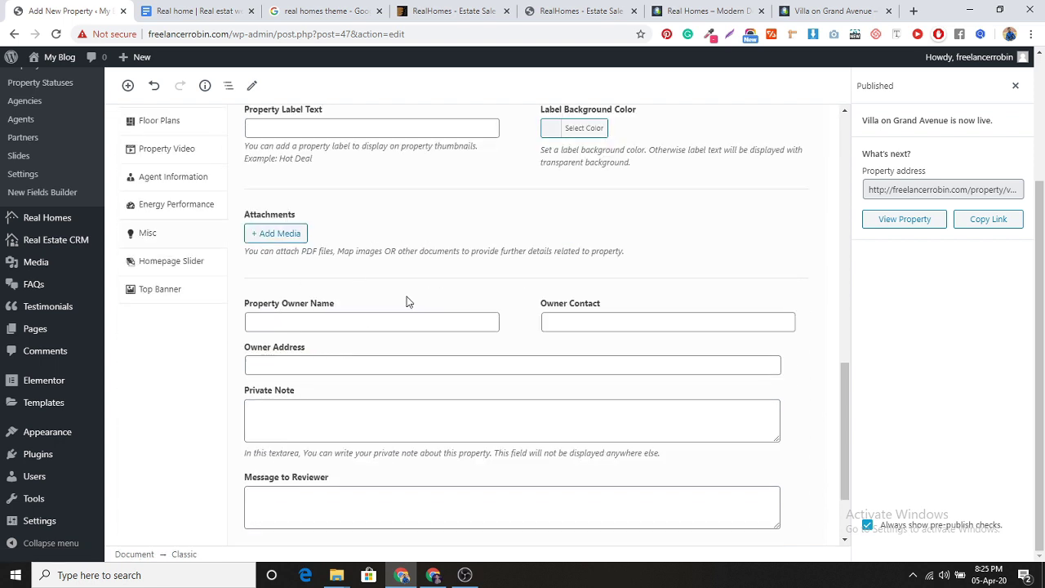
scroll(395, 353, "up", 1)
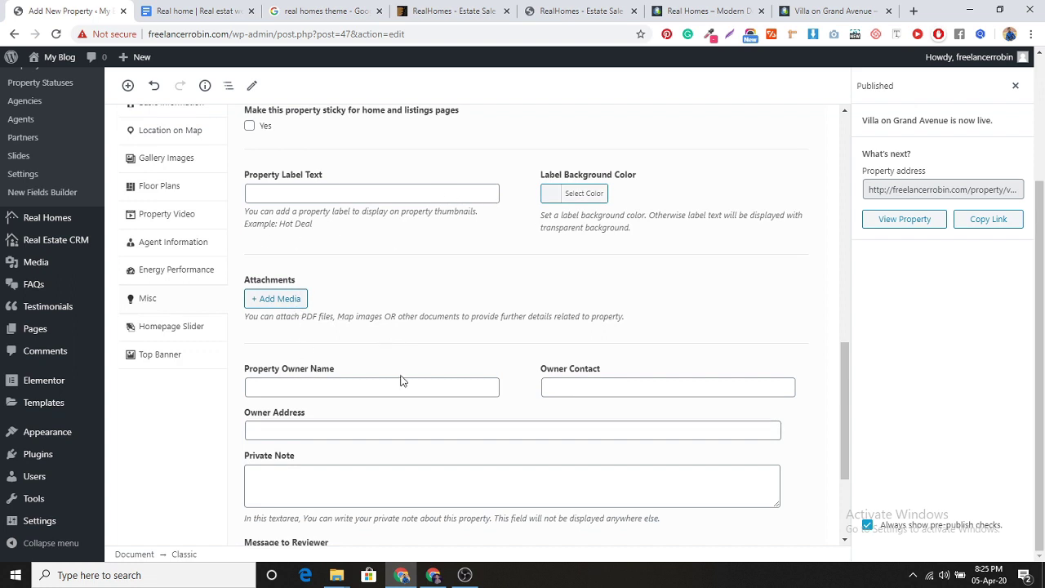
left_click(172, 329)
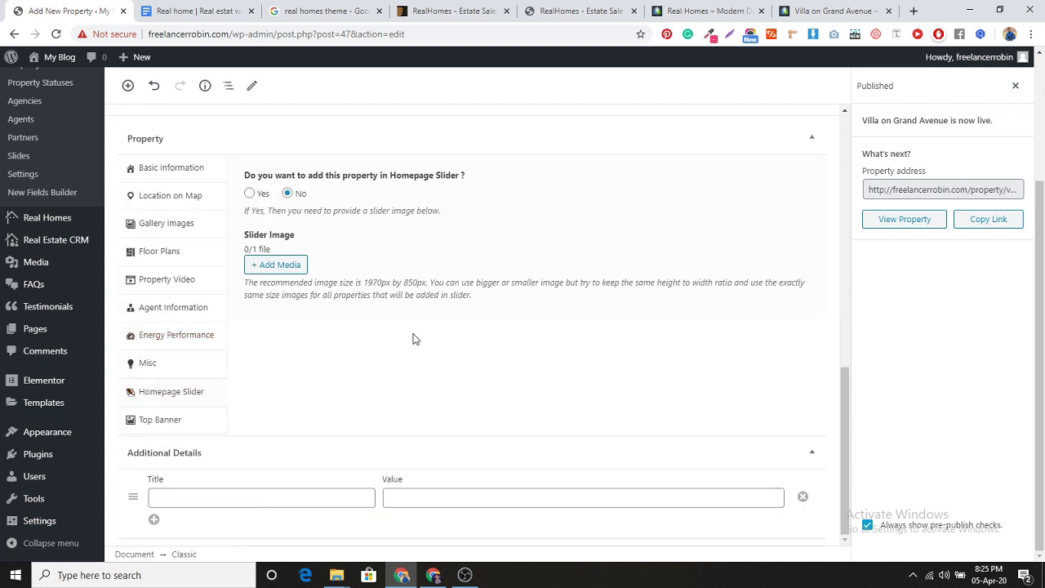
left_click(829, 11)
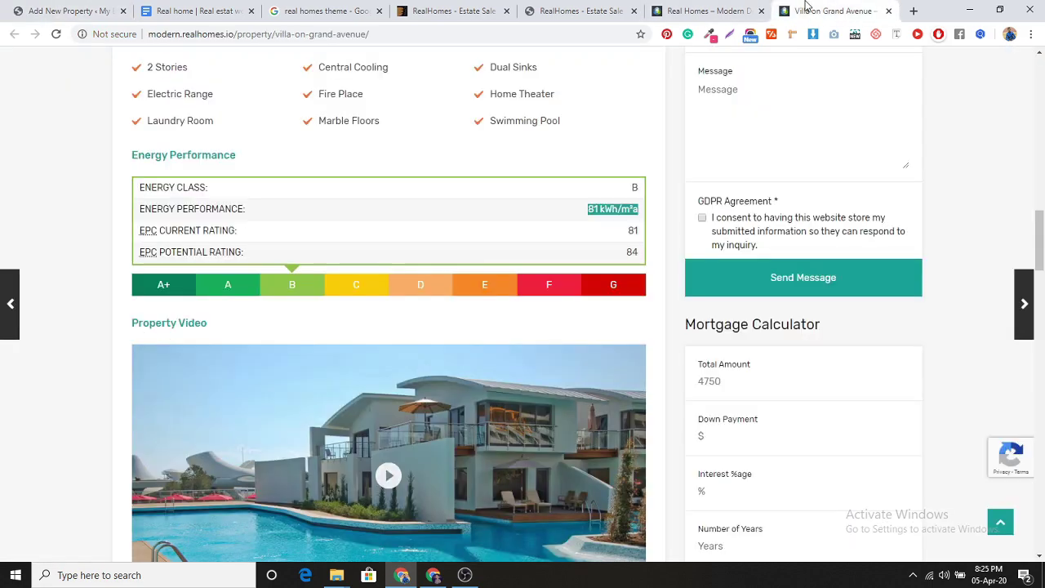
left_click(711, 11)
scroll(427, 378, "up", 20)
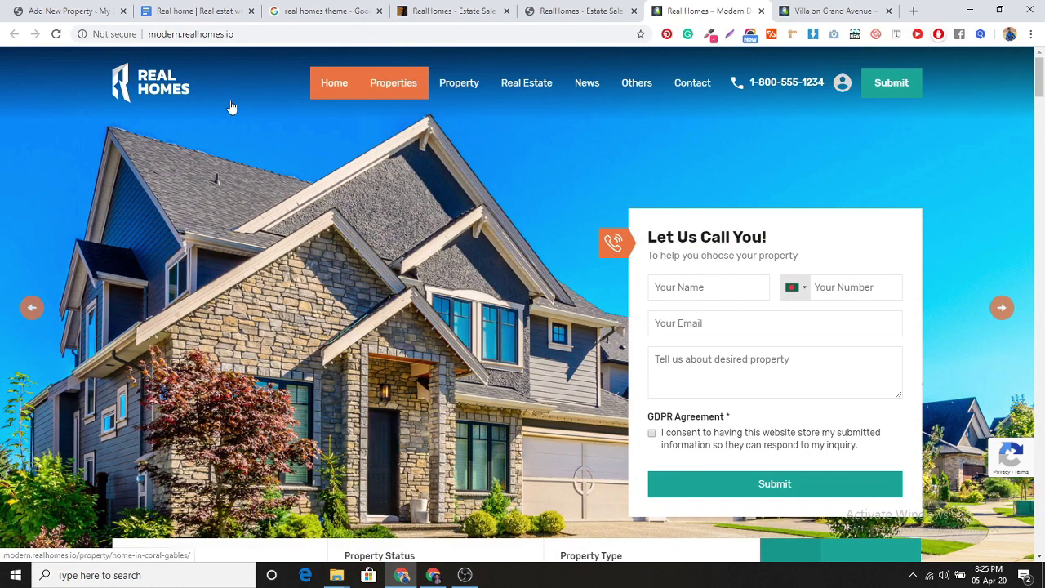
left_click(73, 11)
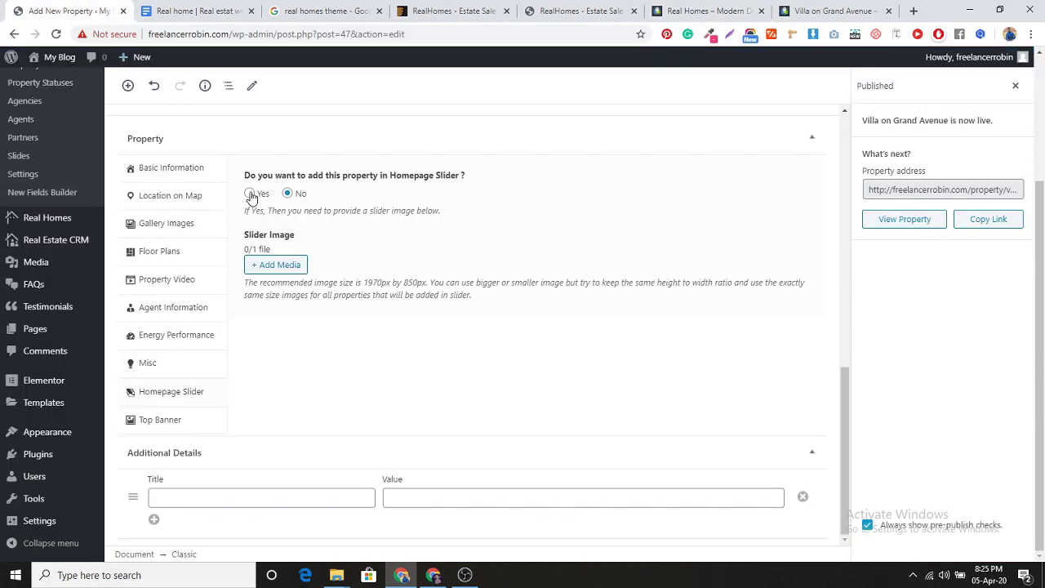
left_click(250, 195)
Set the villa-with-pool picture from the media library as the property's top banner image.
left_click(199, 422)
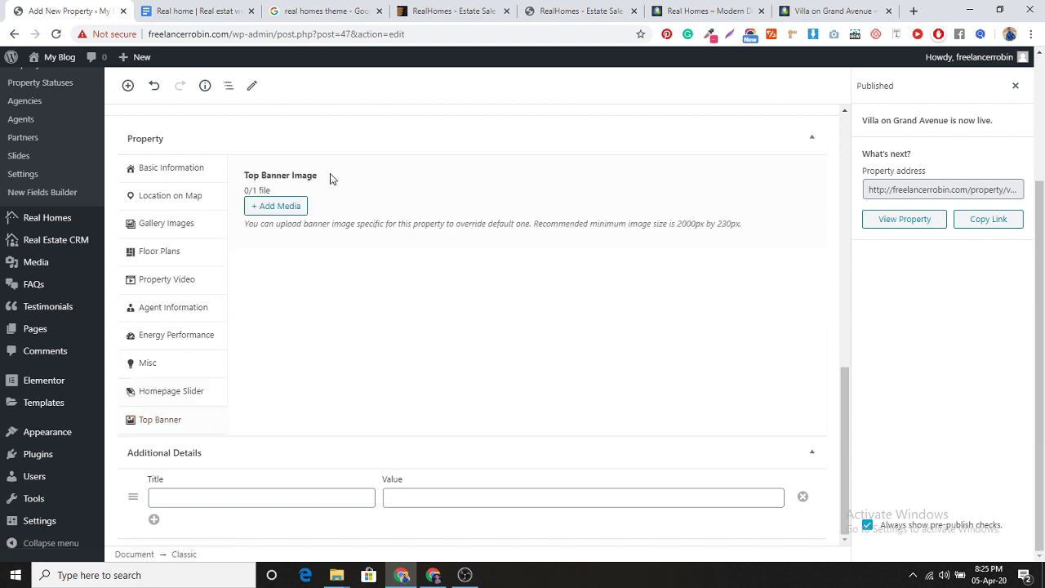
left_click(292, 205)
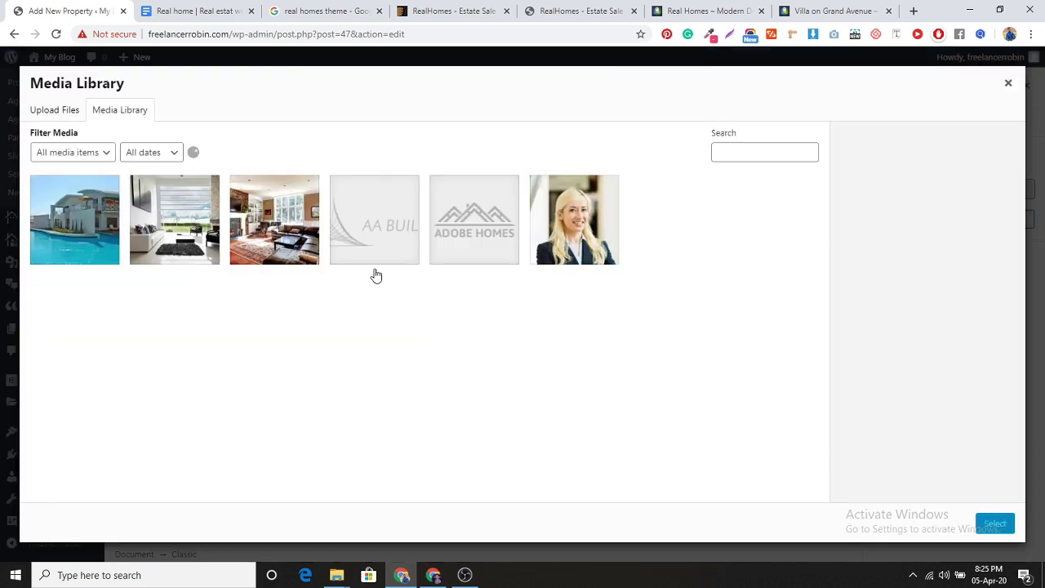
left_click(95, 224)
left_click(996, 524)
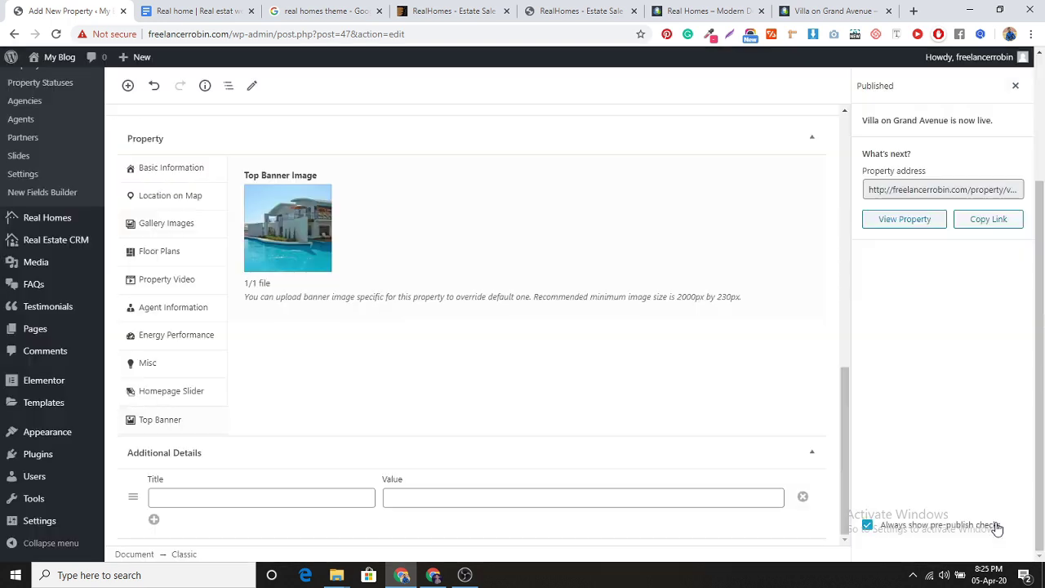
Set the villa-with-pool picture from the media library as the property's homepage slider image.
left_click(171, 395)
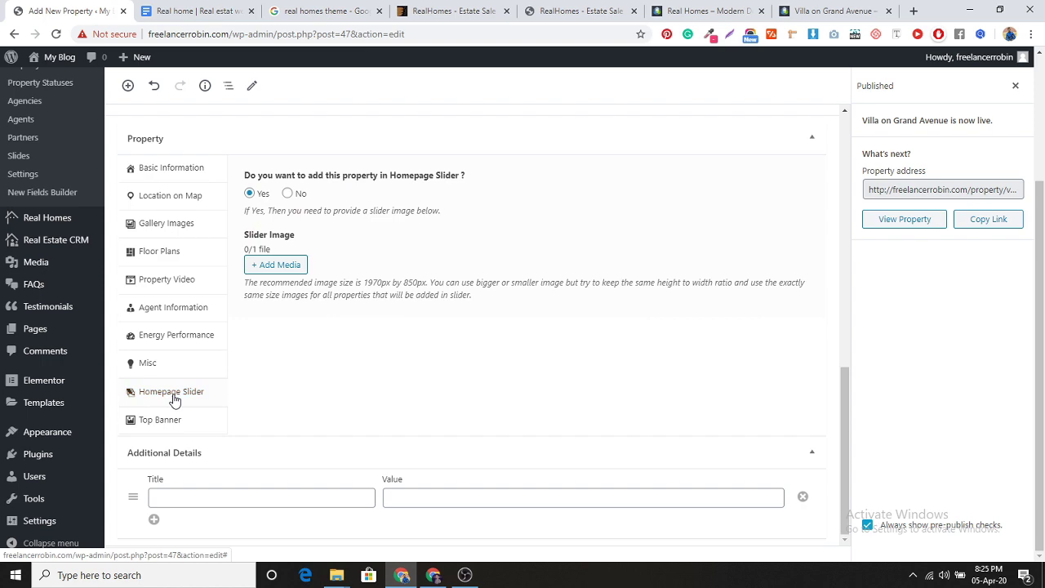
left_click(275, 265)
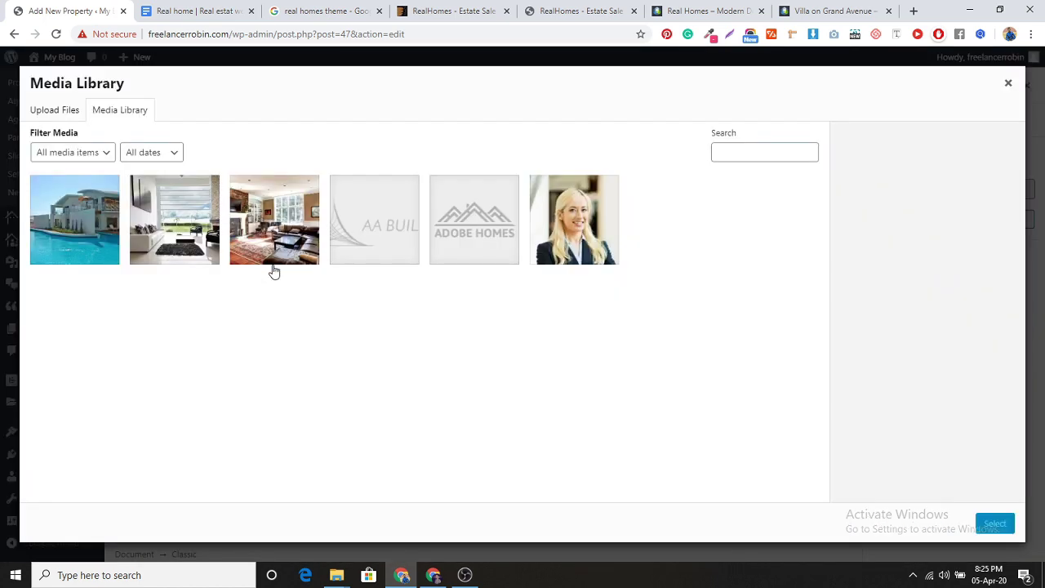
left_click(104, 218)
left_click(994, 523)
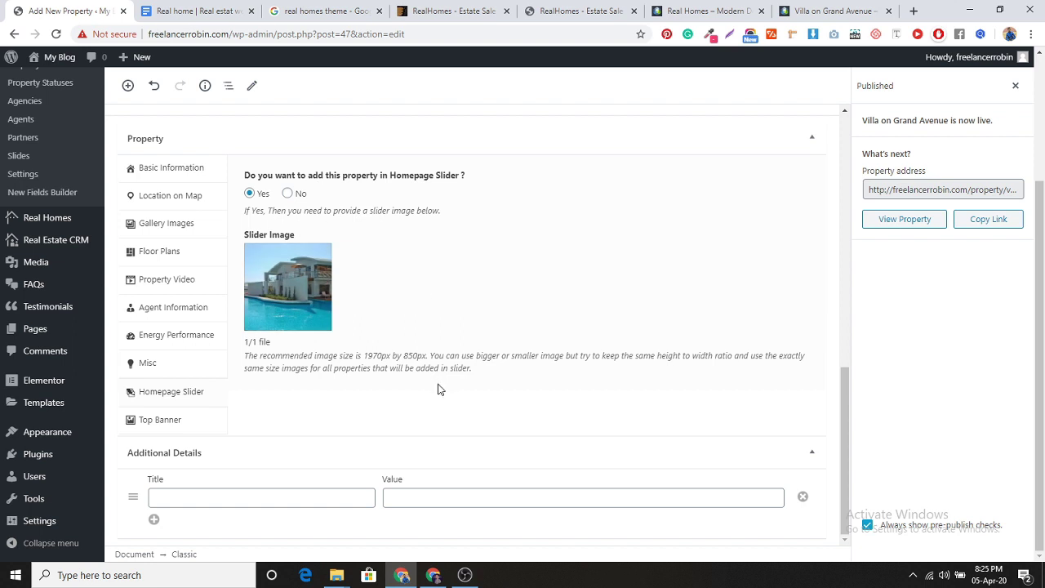
Review the property's basic information, floor plan fields and description text.
left_click(161, 181)
scroll(386, 324, "down", 2)
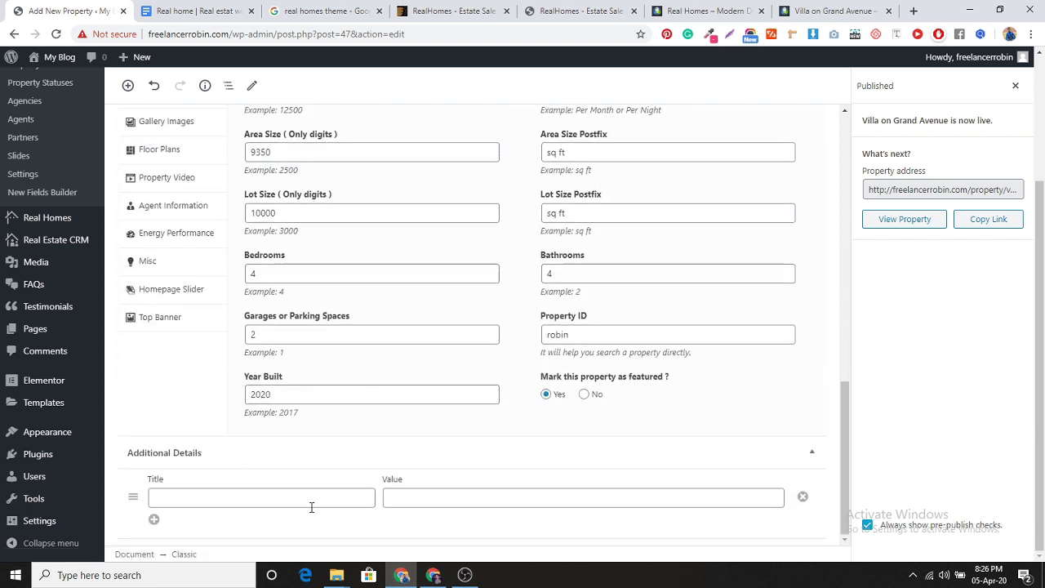
left_click(164, 150)
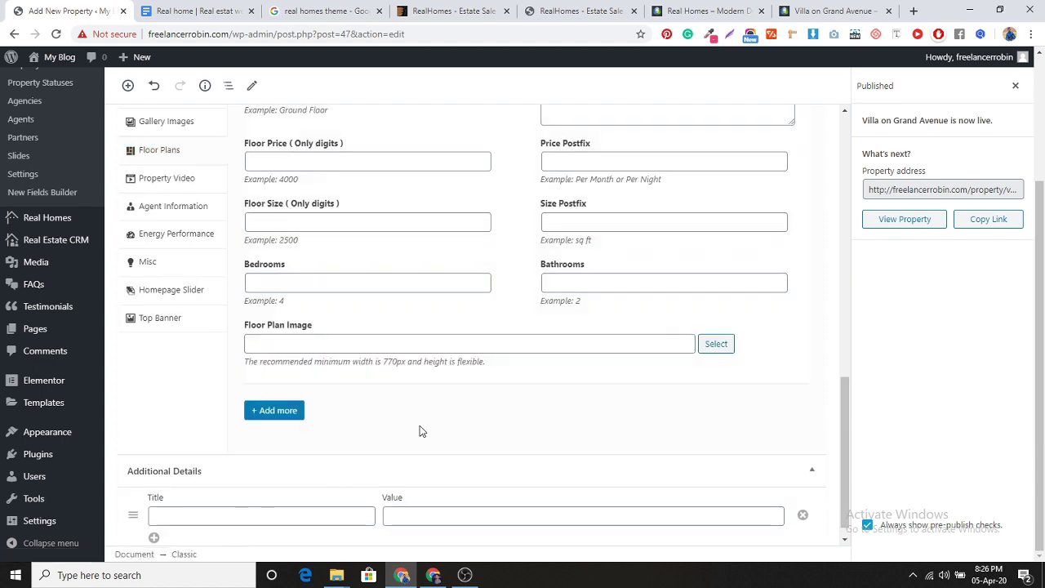
scroll(420, 431, "up", 4)
left_click(194, 391)
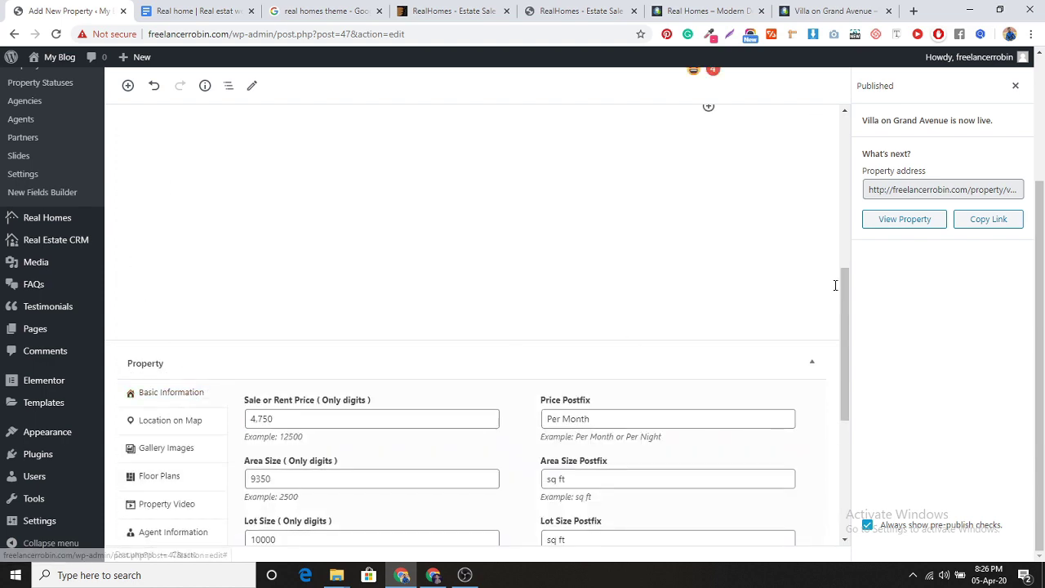
scroll(835, 285, "up", 3)
scroll(976, 304, "up", 2)
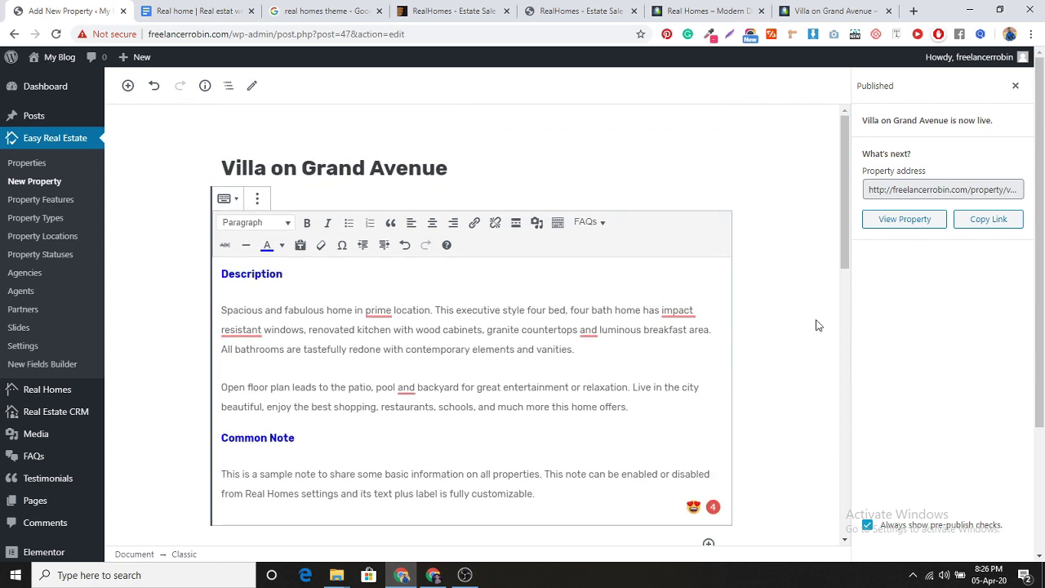
scroll(583, 359, "down", 10)
scroll(583, 362, "up", 3)
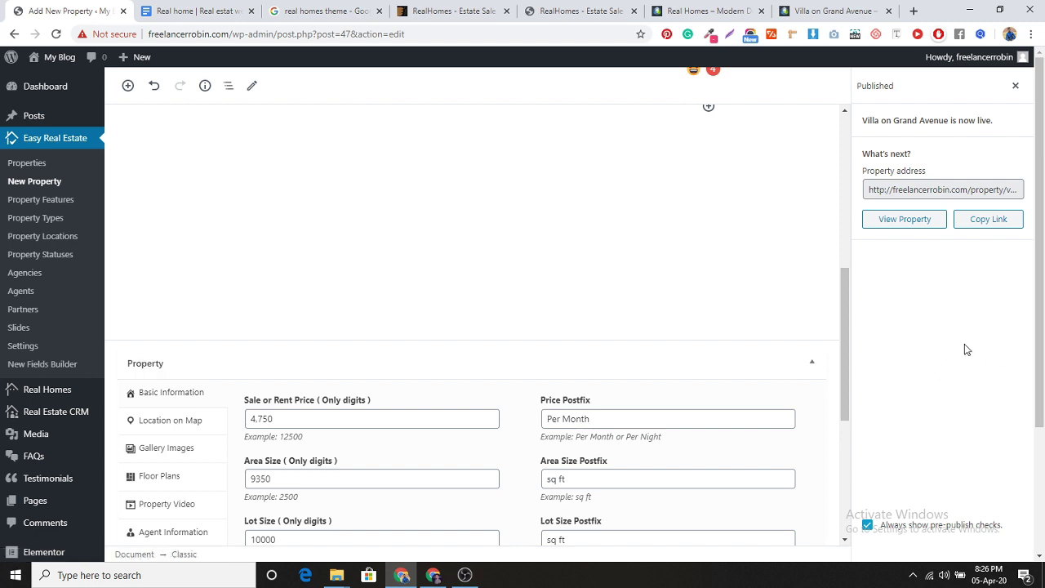
scroll(932, 405, "down", 3)
scroll(931, 406, "up", 3)
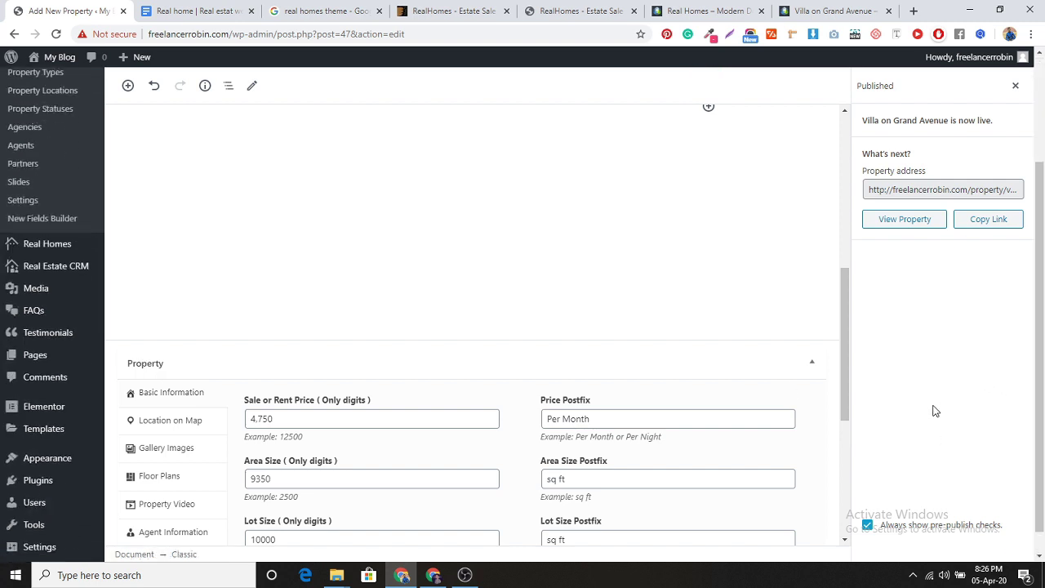
View the published property page on the site, and return to the property editor.
left_click(901, 219)
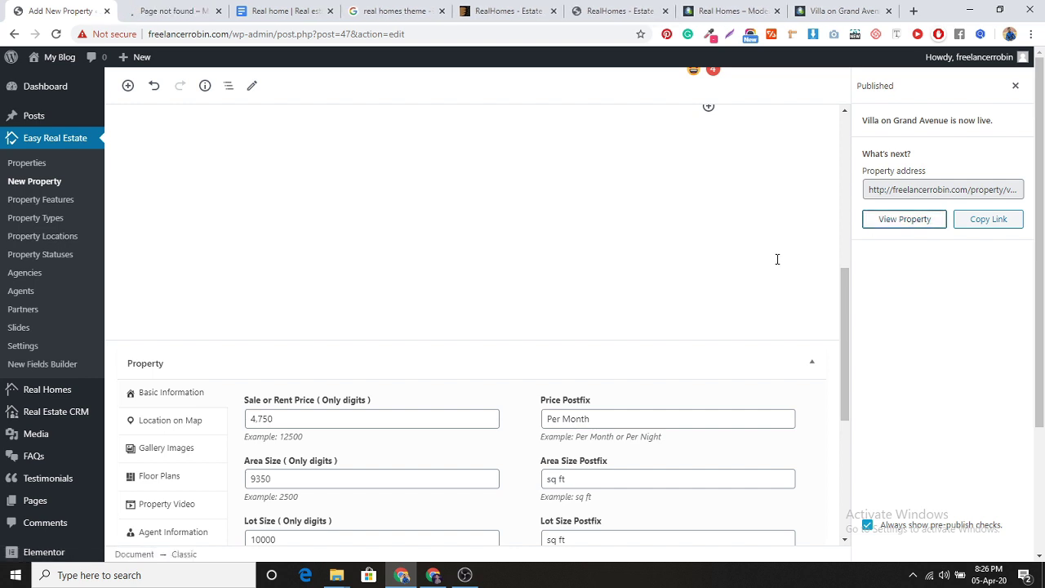
left_click(191, 8)
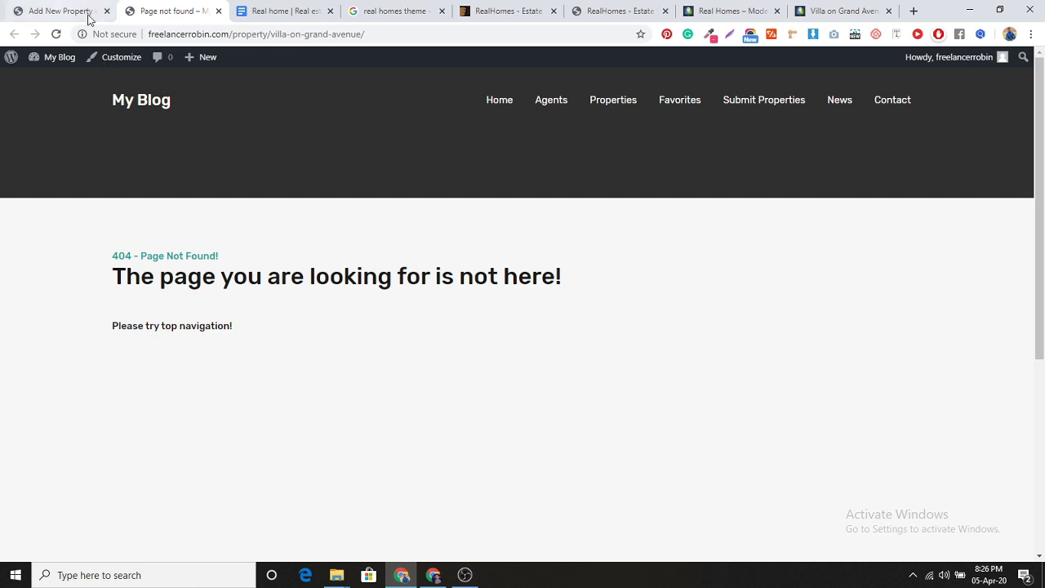
left_click(63, 13)
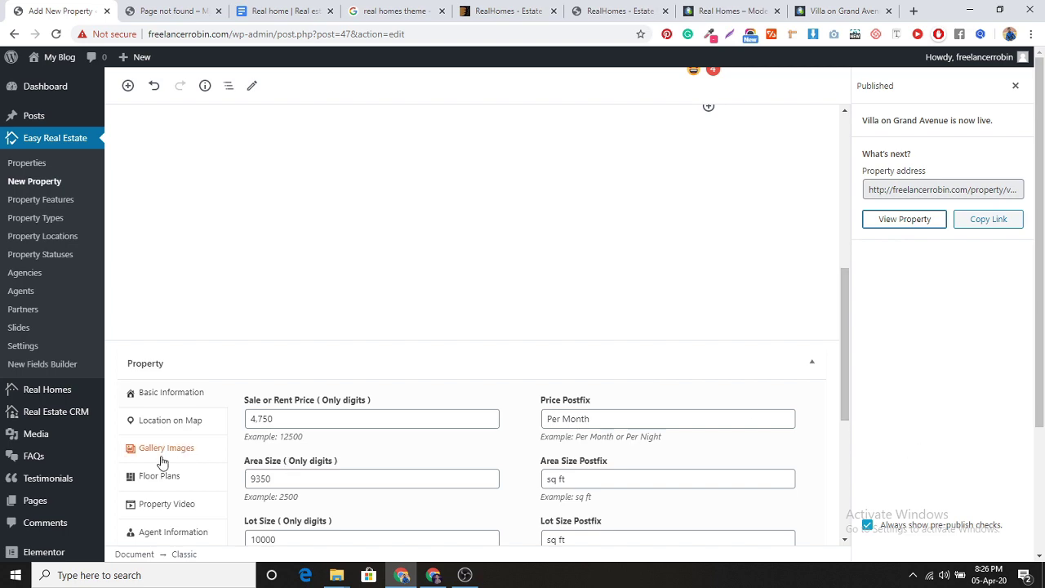
Leave the property editor and open the list of all properties.
scroll(496, 454, "down", 1)
scroll(496, 453, "down", 2)
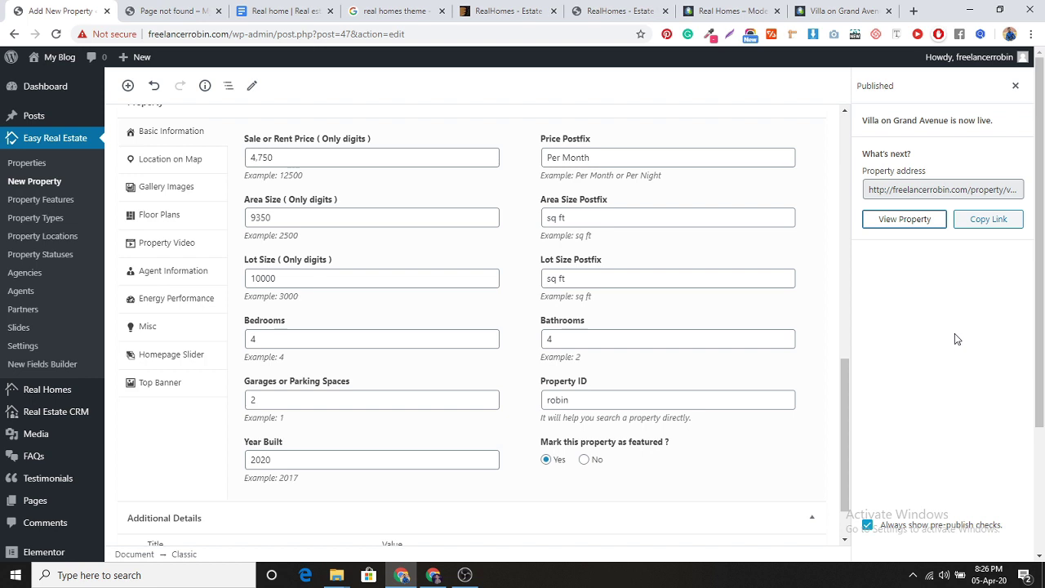
scroll(957, 338, "down", 2)
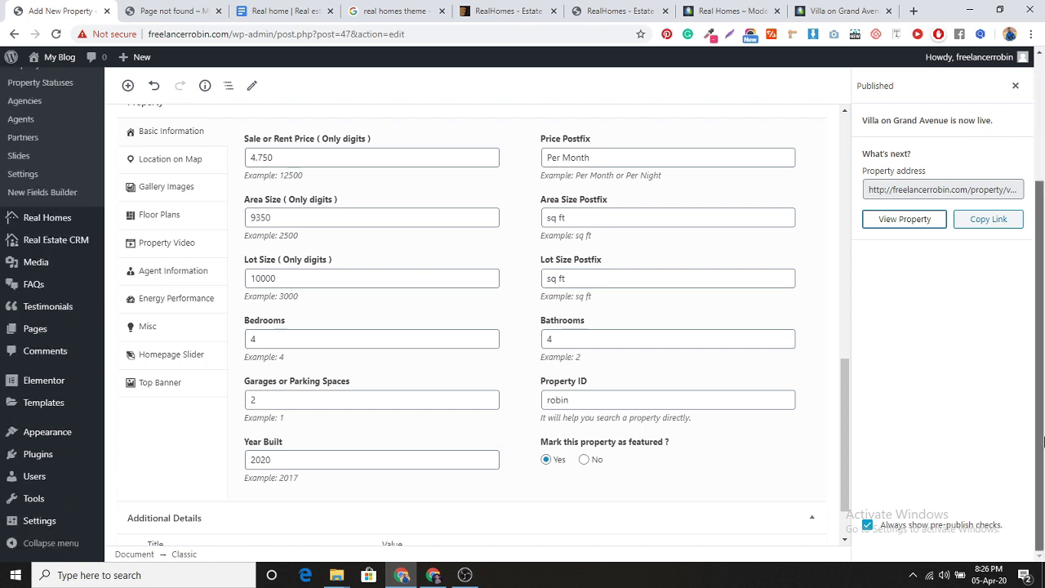
scroll(960, 448, "up", 2)
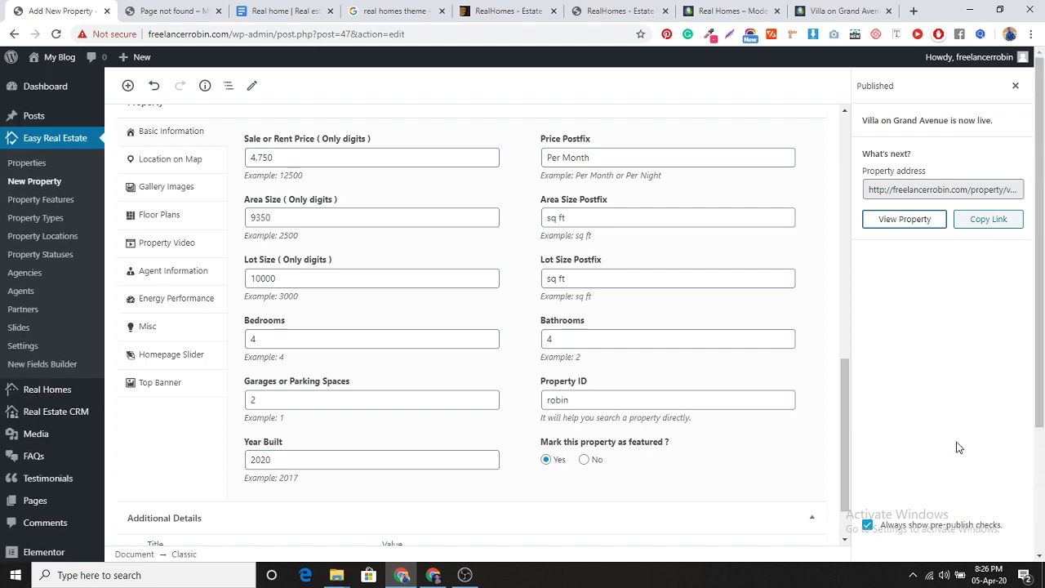
left_click(33, 164)
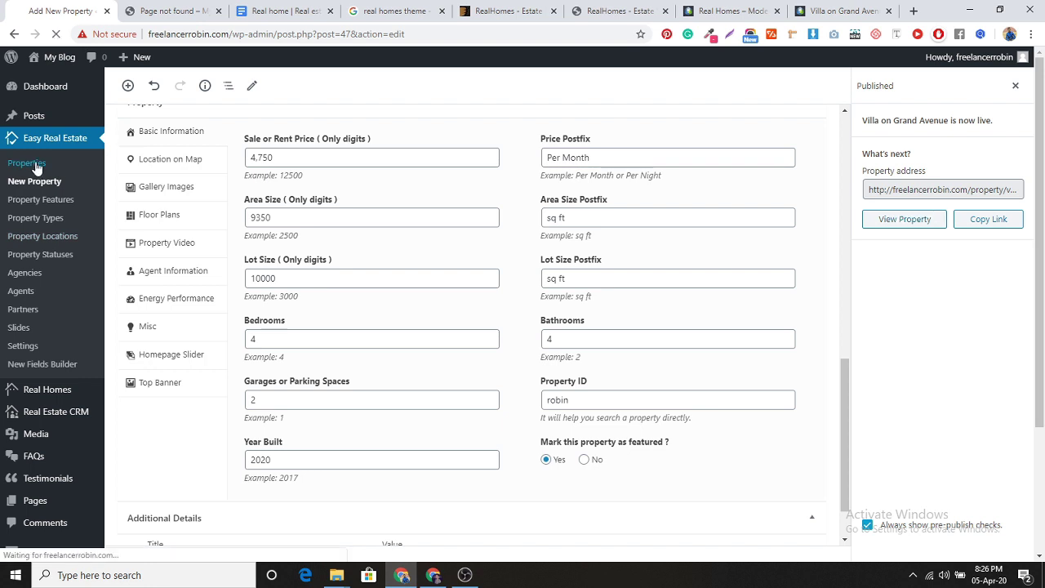
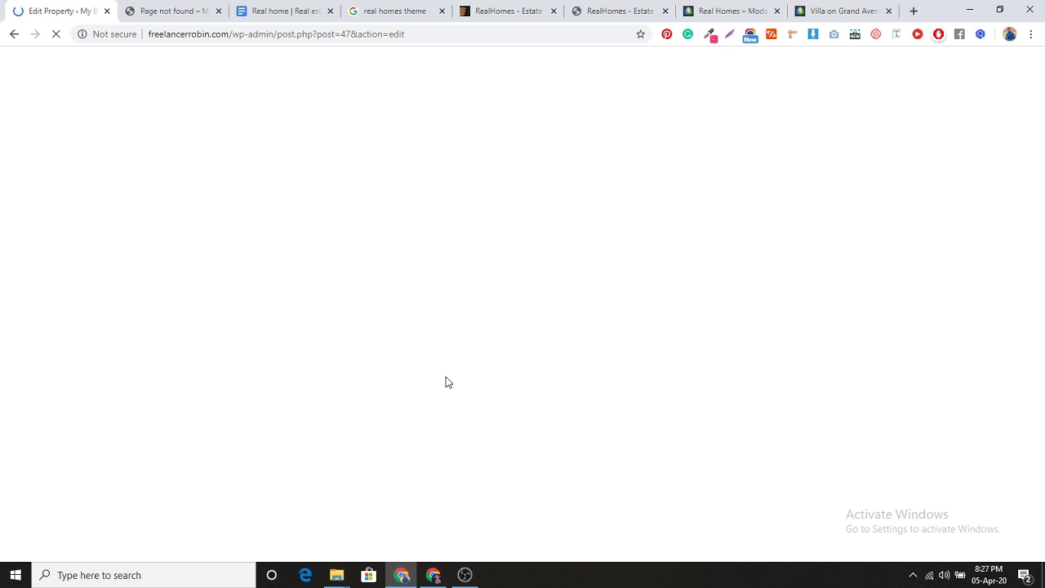
Close the two RealHomes theme page tabs and the Google search results tab.
left_click(554, 10)
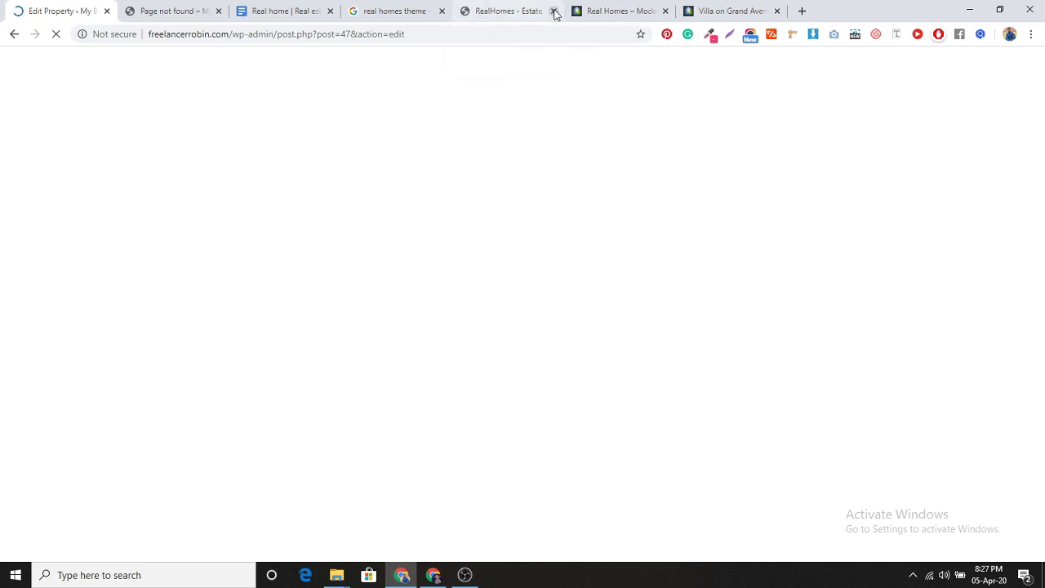
left_click(553, 11)
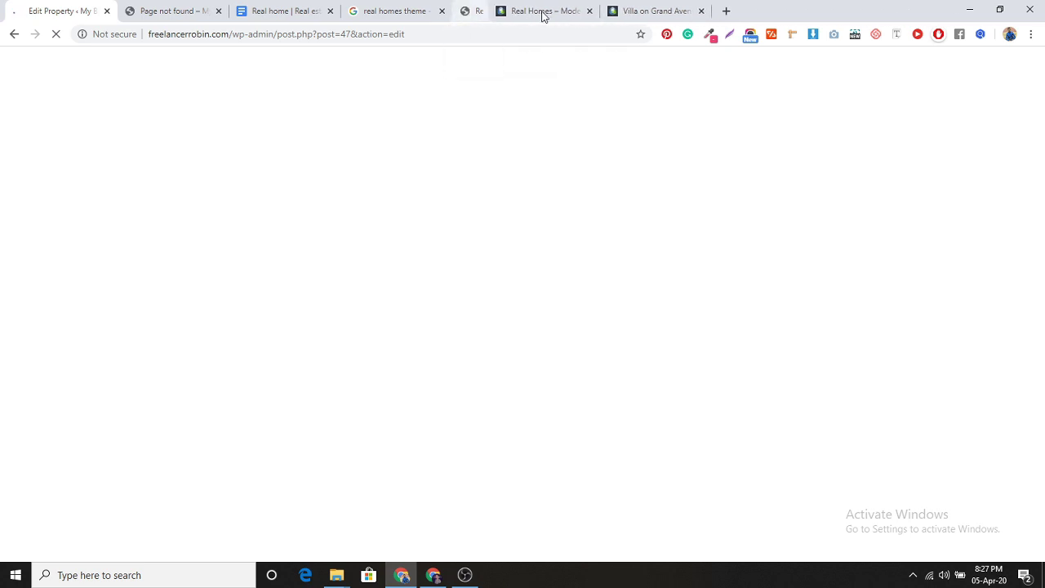
left_click(442, 10)
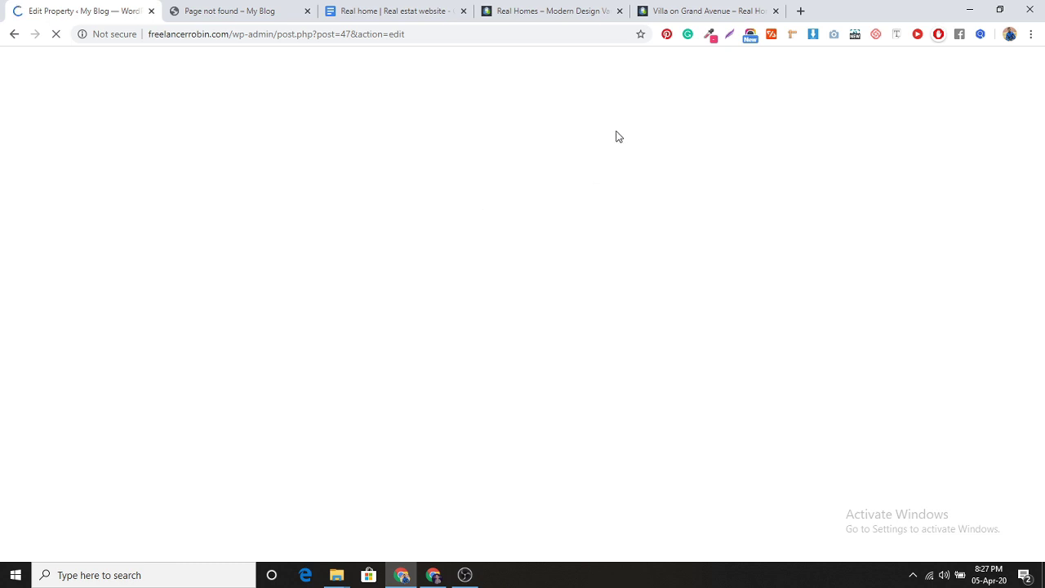
Expand the advanced property search on the demo homepage and set its location to Miami.
left_click(688, 10)
left_click(572, 12)
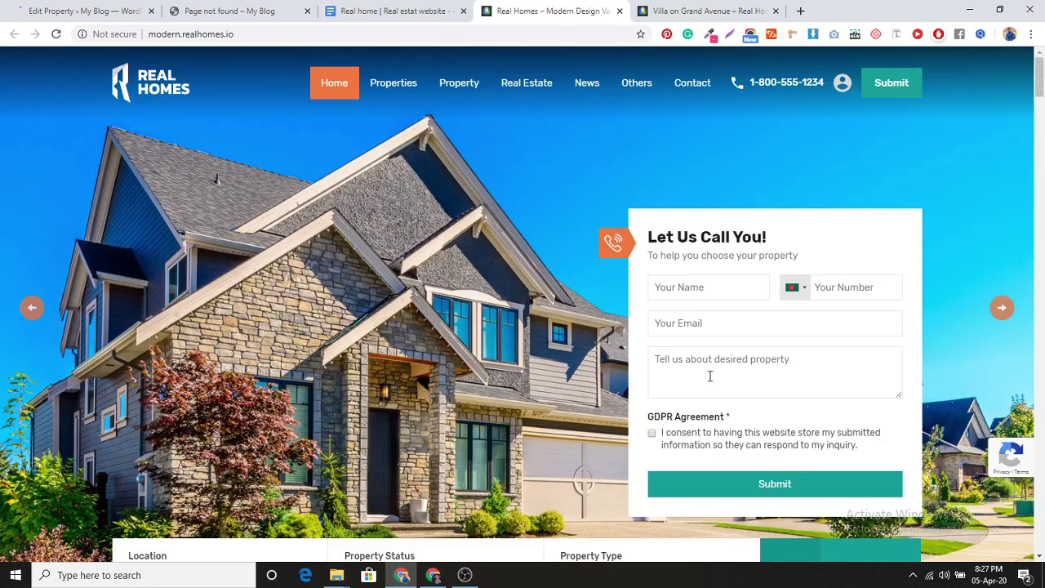
scroll(552, 343, "down", 4)
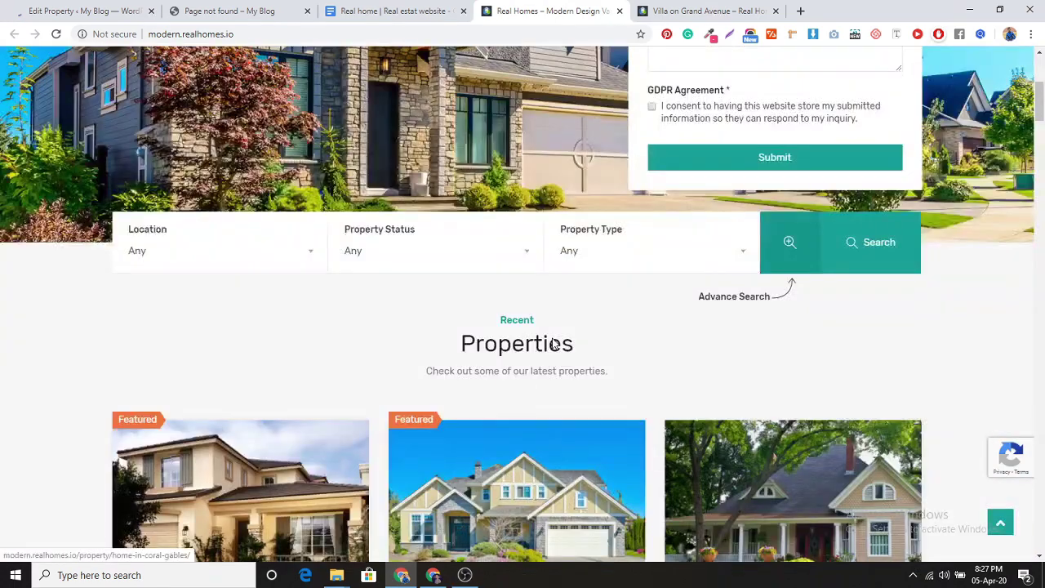
left_click(789, 243)
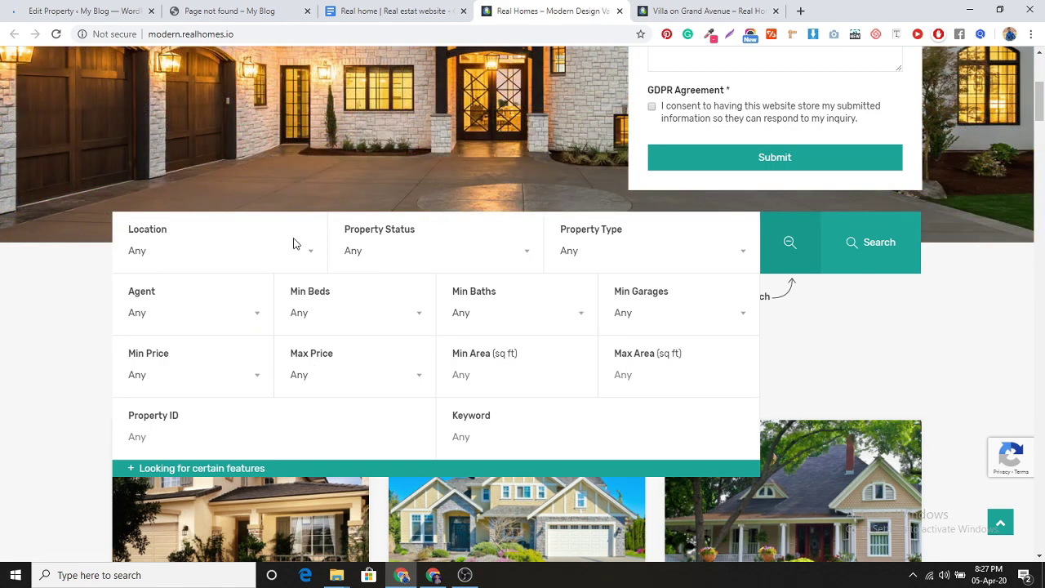
left_click(310, 253)
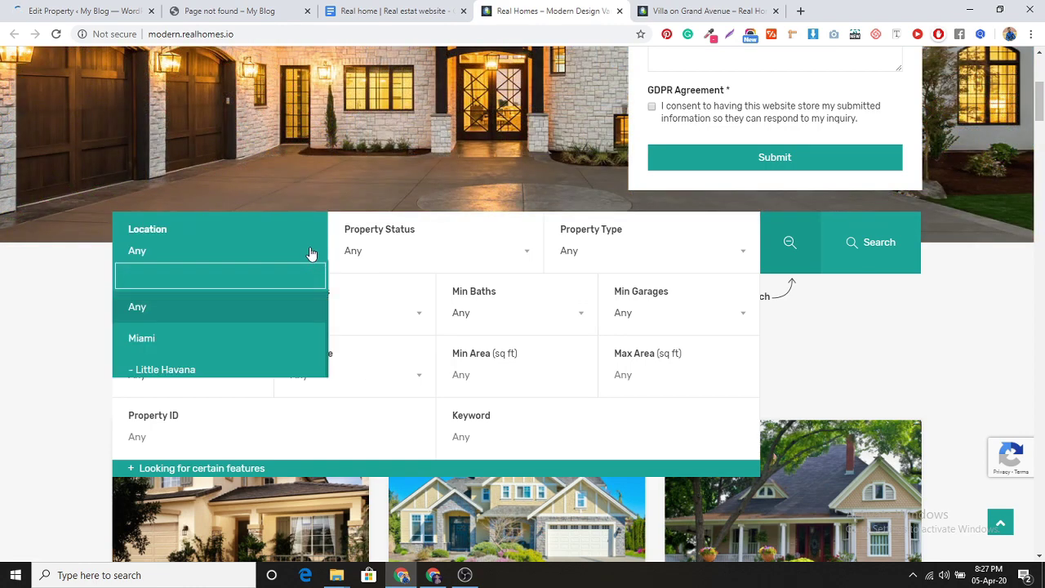
left_click(210, 344)
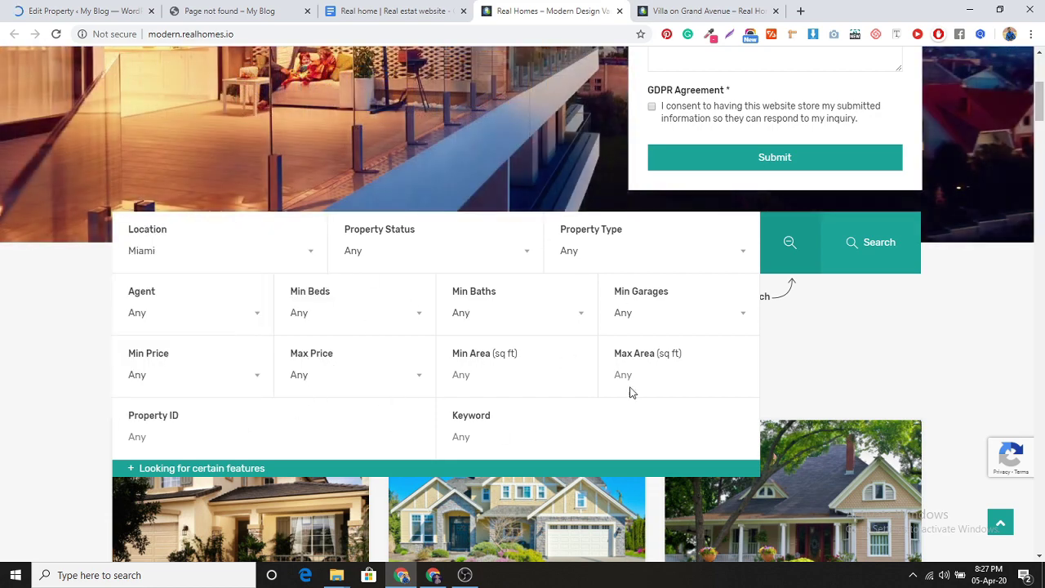
Set the minimum beds filter in the demo's property search to 8.
left_click(351, 314)
scroll(347, 422, "down", 3)
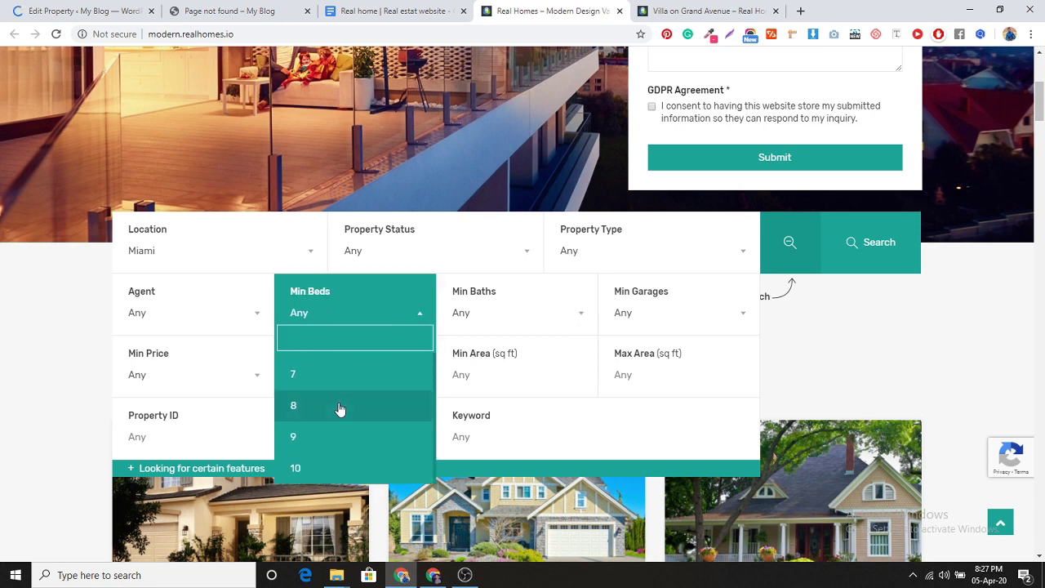
left_click(339, 408)
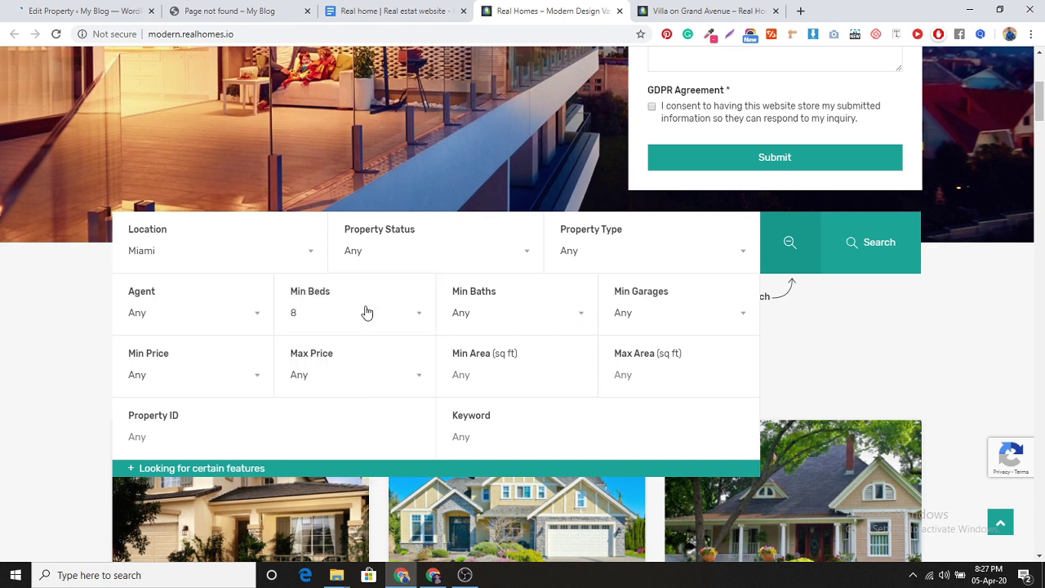
Set the minimum beds filter in the demo's property search to 2.
left_click(364, 312)
scroll(356, 408, "up", 3)
left_click(336, 439)
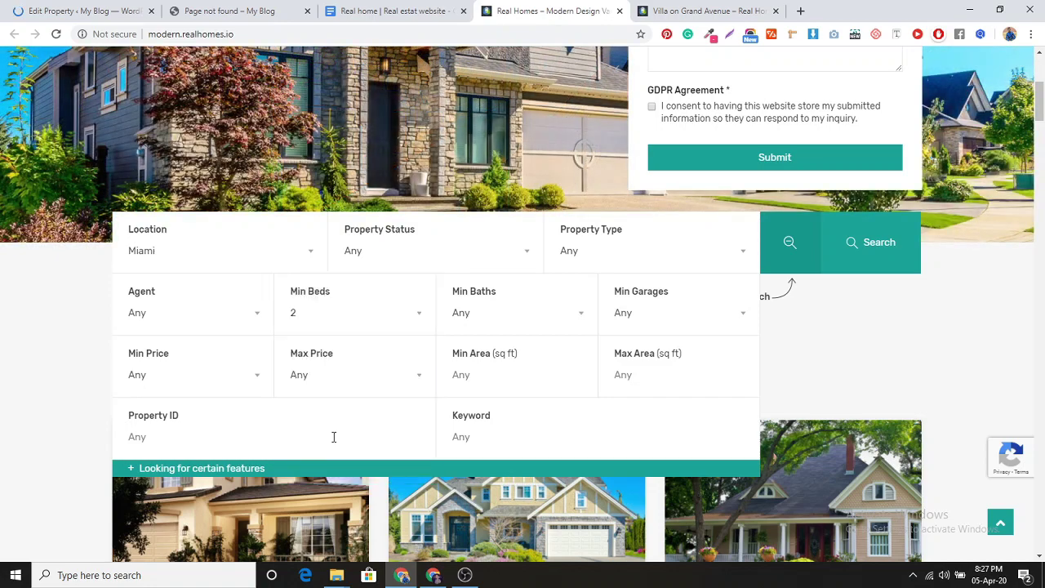
key("ctrl+1")
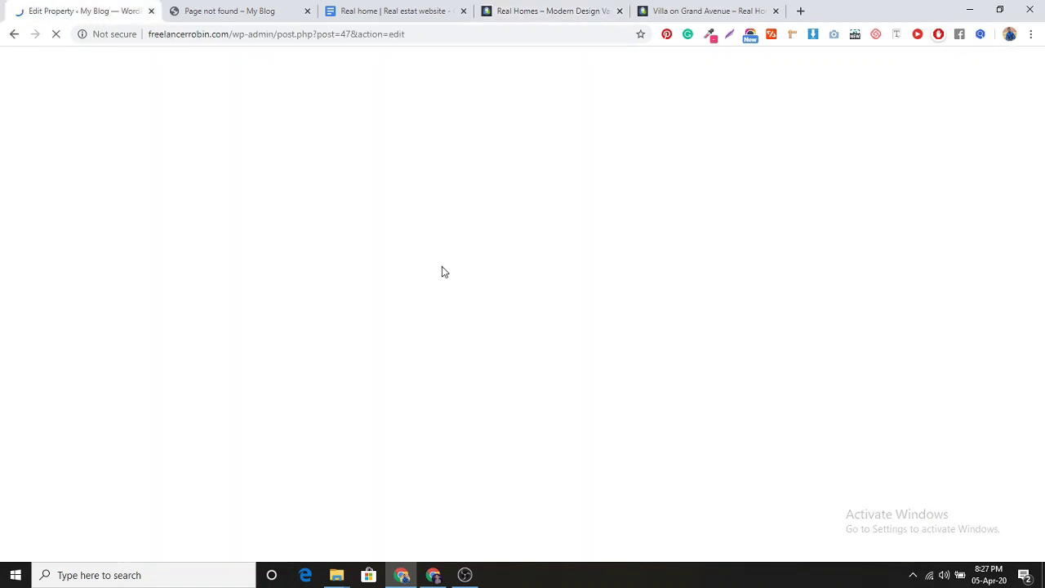
left_click(662, 10)
scroll(506, 282, "up", 4)
left_click(556, 10)
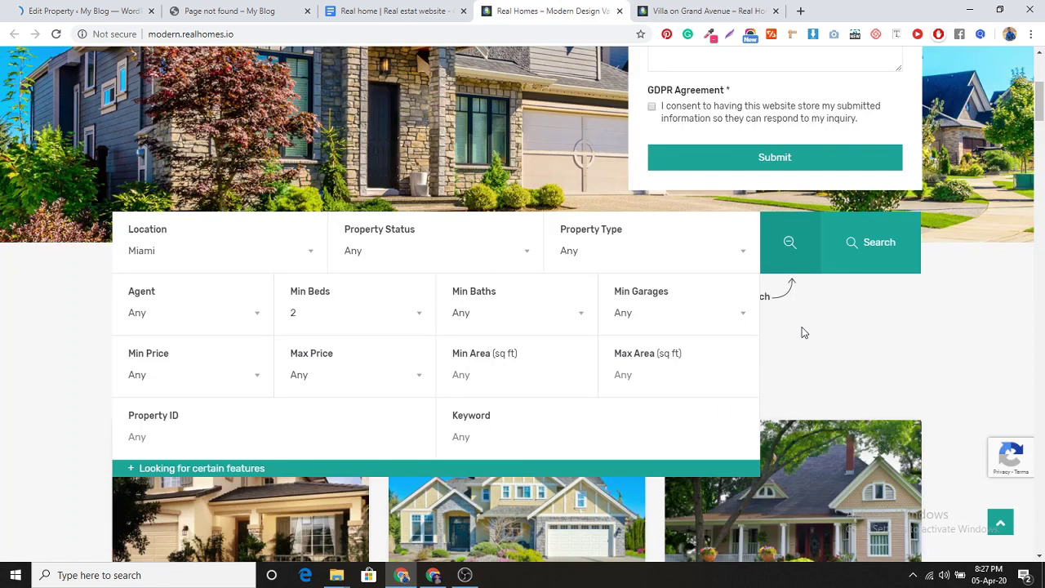
Run the demo's property search for Miami and look through the listed properties beside the map.
left_click(875, 248)
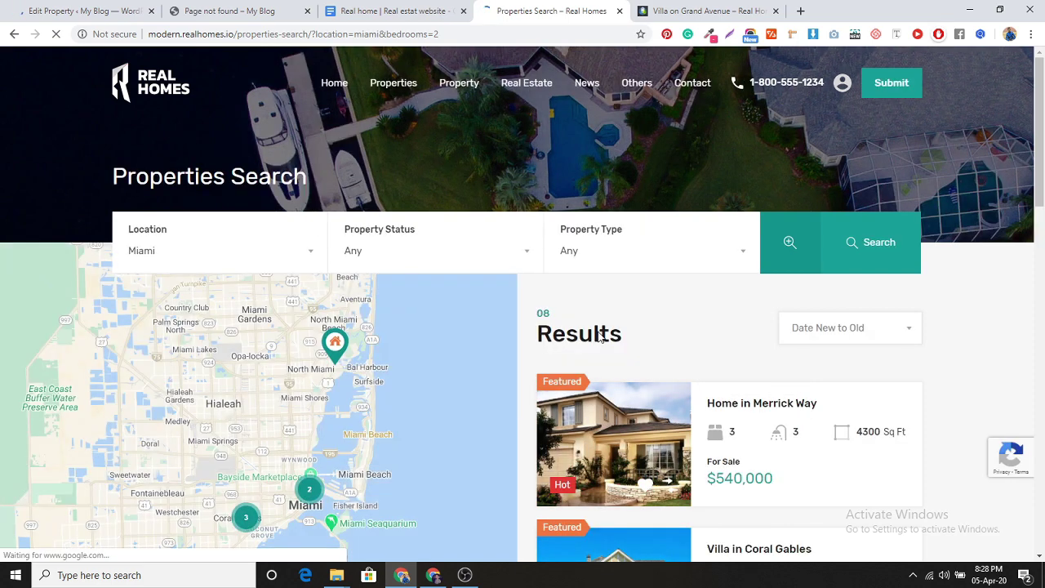
scroll(602, 335, "down", 1)
scroll(721, 362, "down", 3)
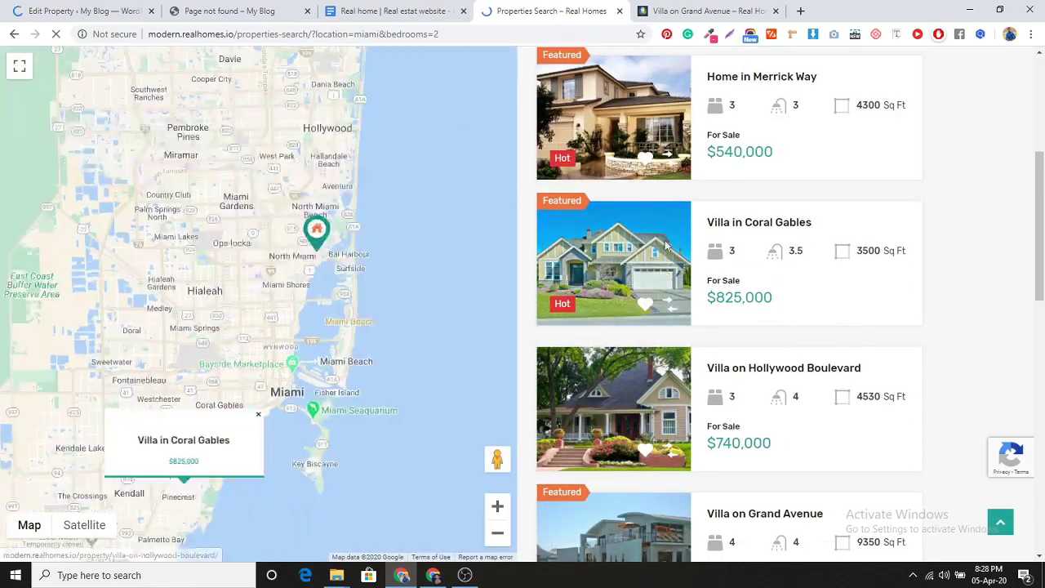
scroll(847, 286, "down", 2)
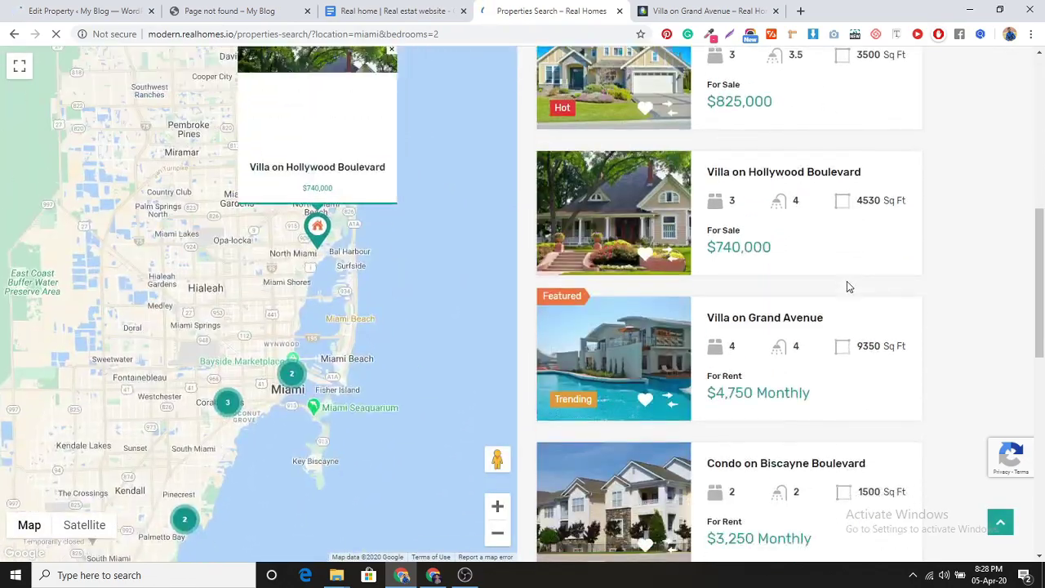
scroll(847, 287, "up", 3)
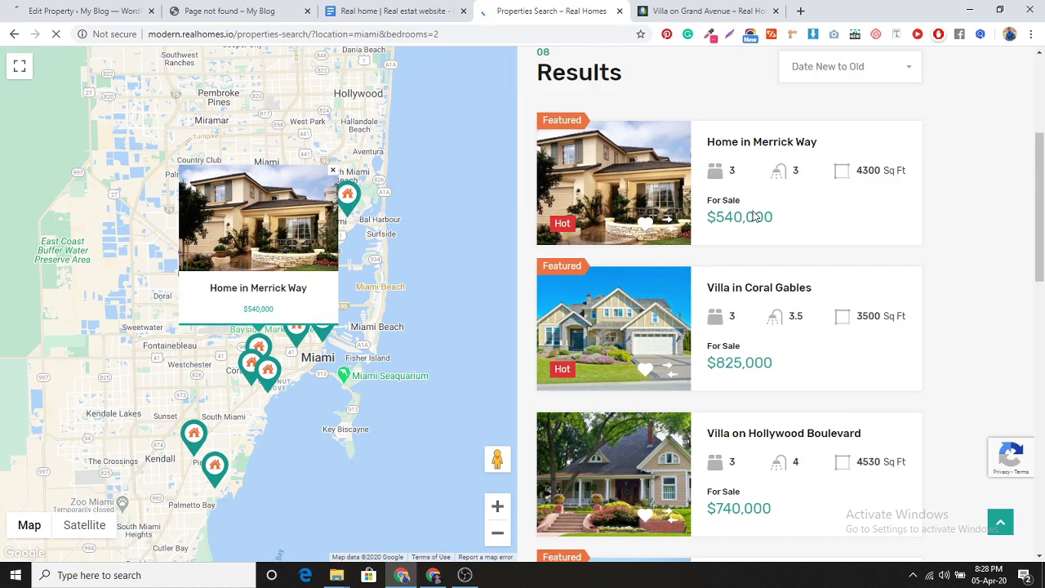
scroll(755, 217, "down", 4)
scroll(751, 323, "down", 2)
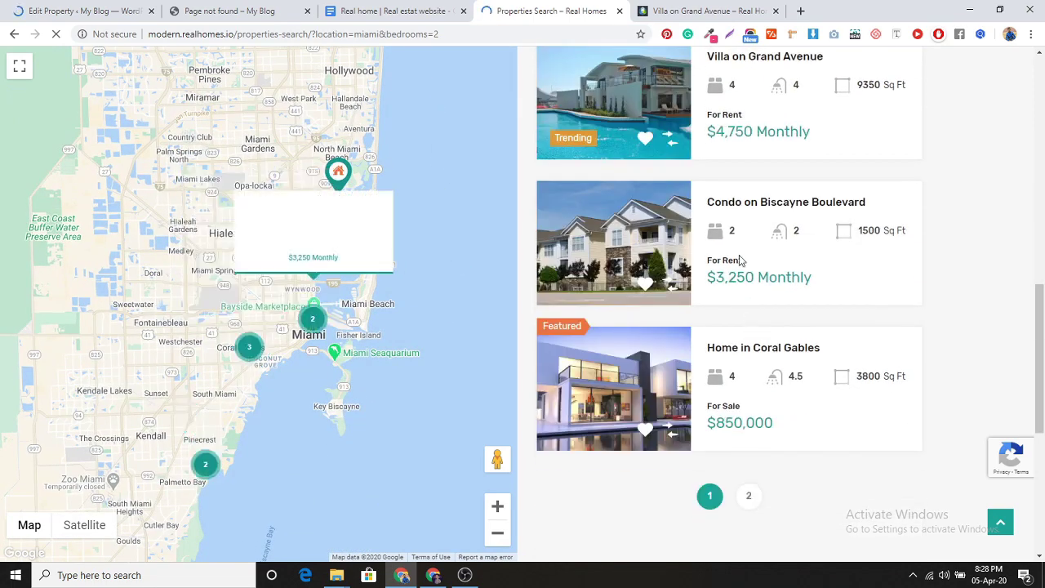
Return to the "Villa on Grand Avenue" editor and assign the features garden, swimming pool, marble floor, parking area and Home theater.
left_click(82, 11)
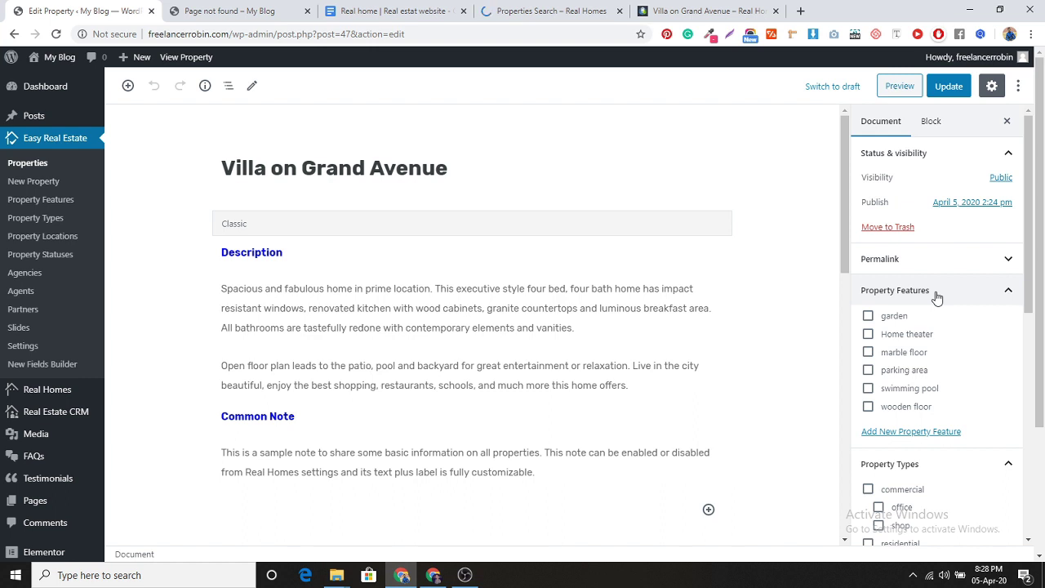
left_click(869, 317)
left_click(868, 389)
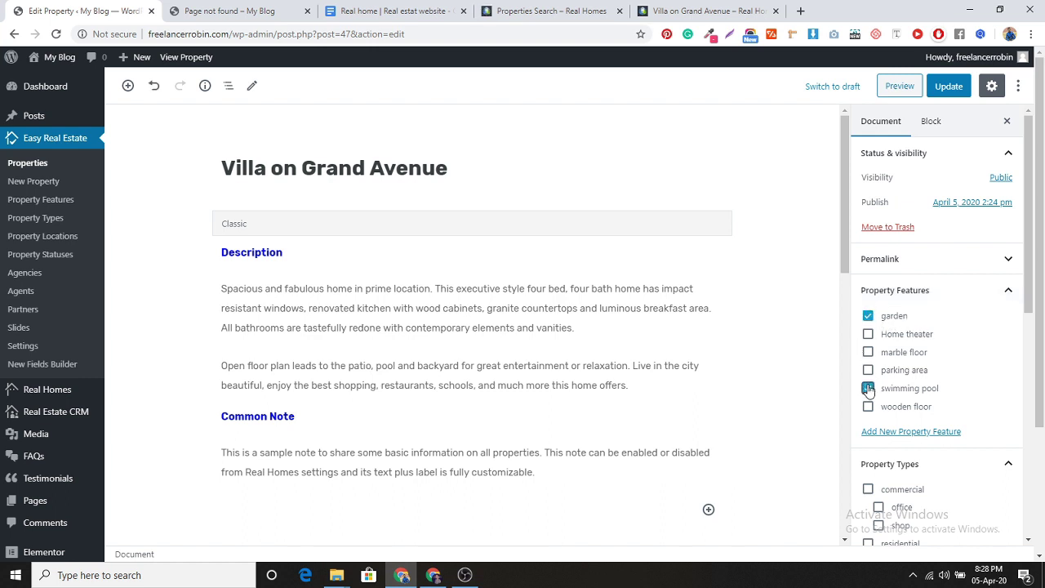
left_click(869, 352)
left_click(868, 370)
left_click(868, 334)
Assign the property types residential and Villa, and set the property status to For rent.
scroll(976, 427, "down", 3)
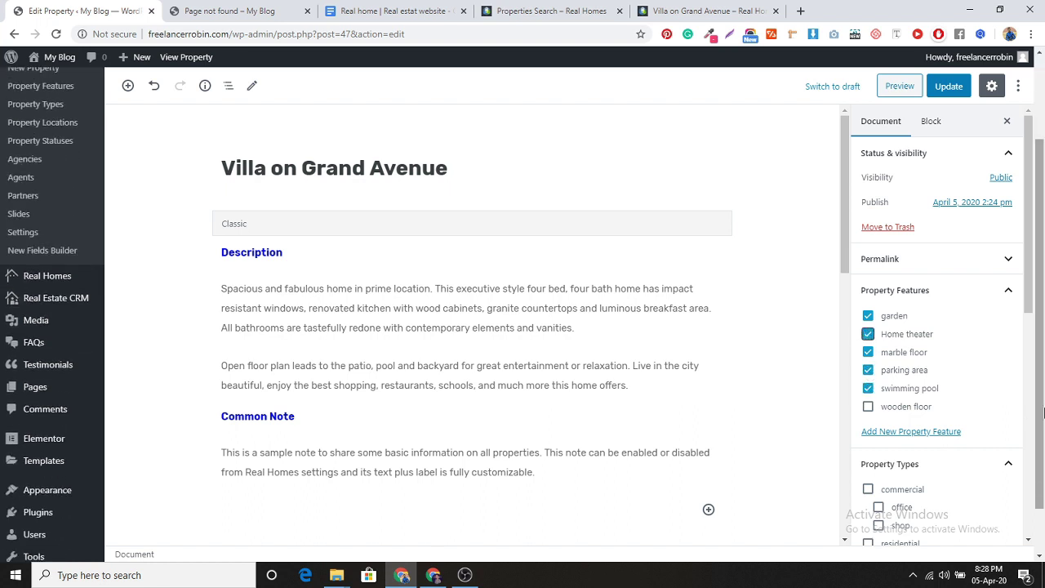
scroll(976, 426, "down", 2)
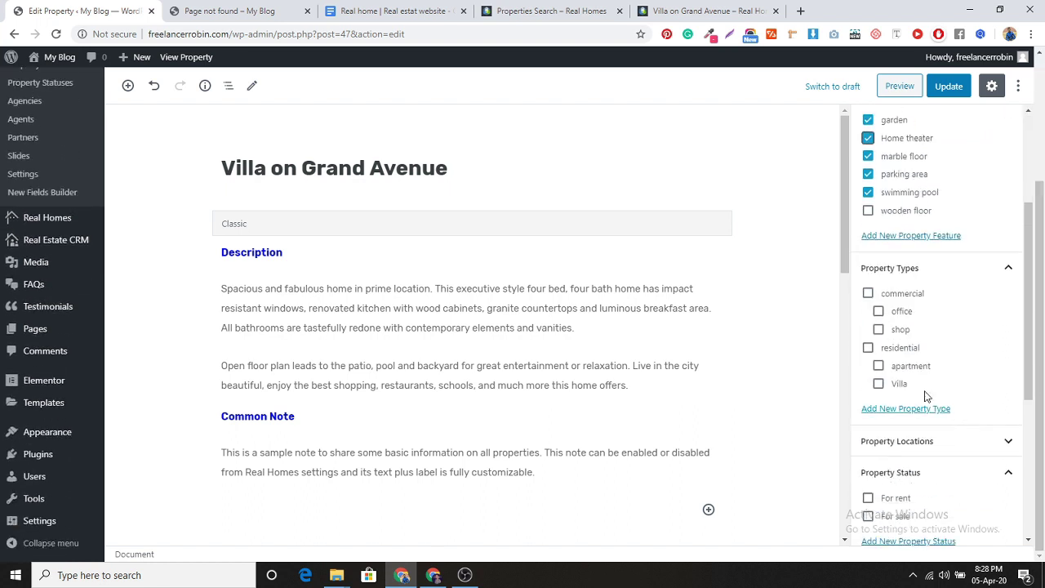
left_click(868, 348)
left_click(879, 383)
scroll(981, 373, "down", 2)
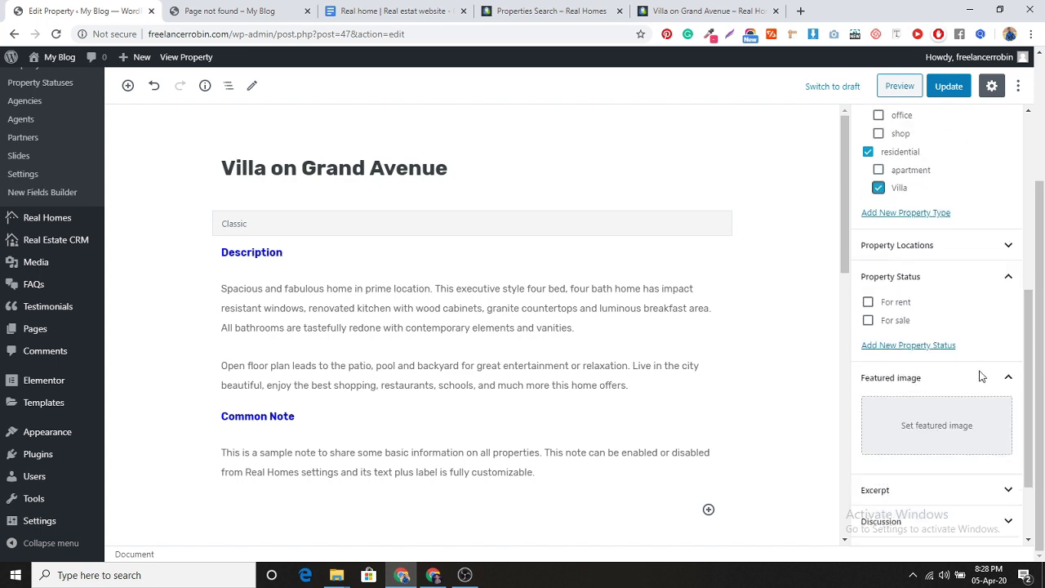
left_click(868, 304)
Set the villa exterior photo property-05-exterior-1200x680-1.jpg from the media library as the property's featured image.
scroll(934, 352, "down", 1)
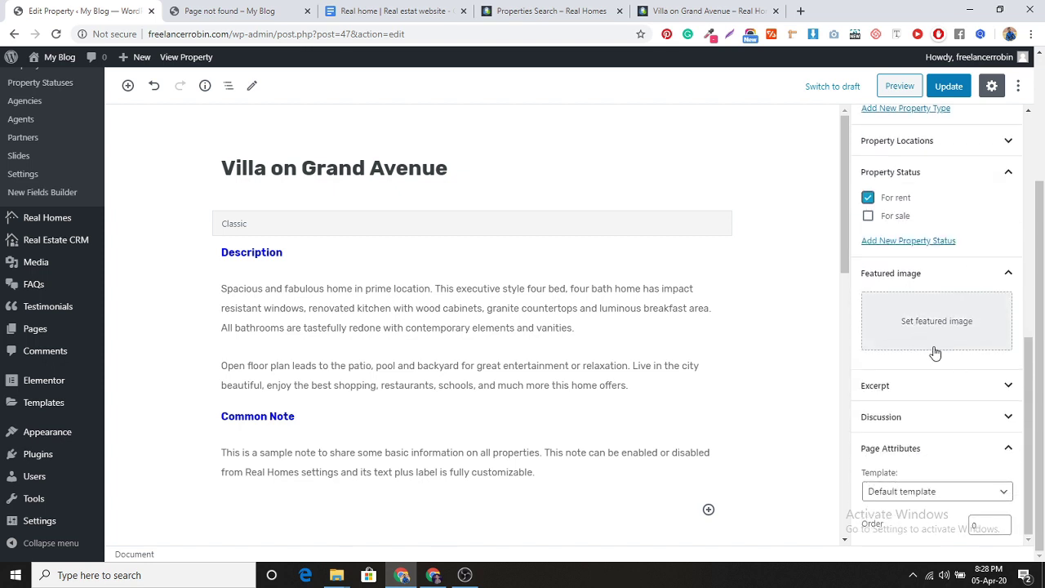
left_click(938, 330)
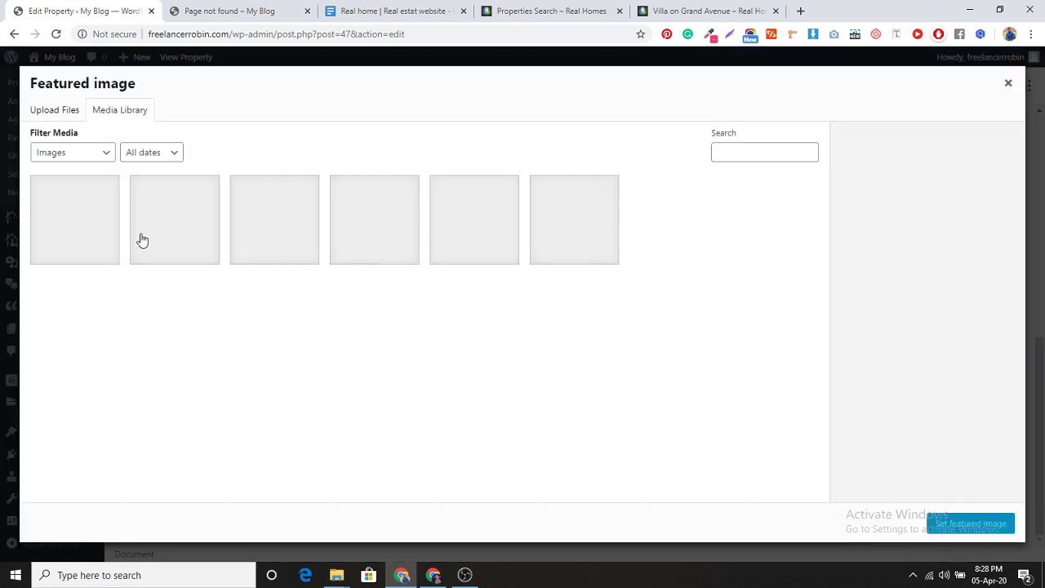
left_click(105, 237)
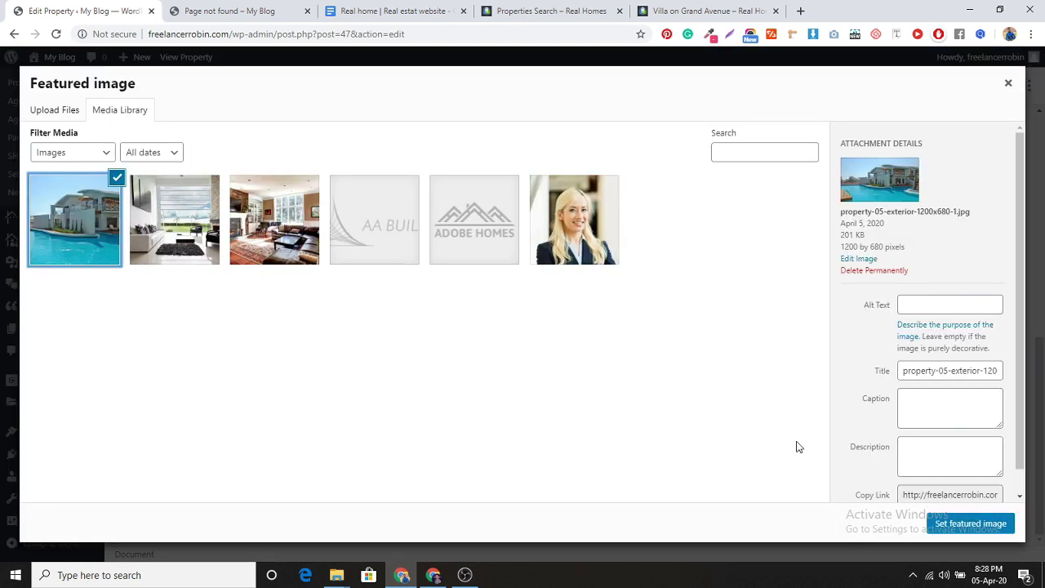
left_click(939, 523)
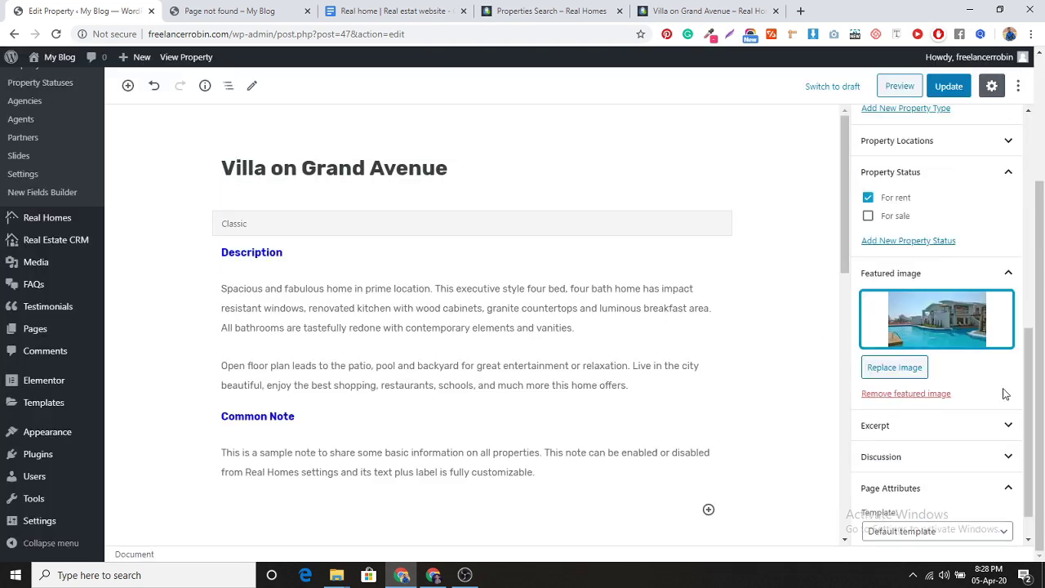
scroll(1022, 383, "down", 1)
left_click(989, 390)
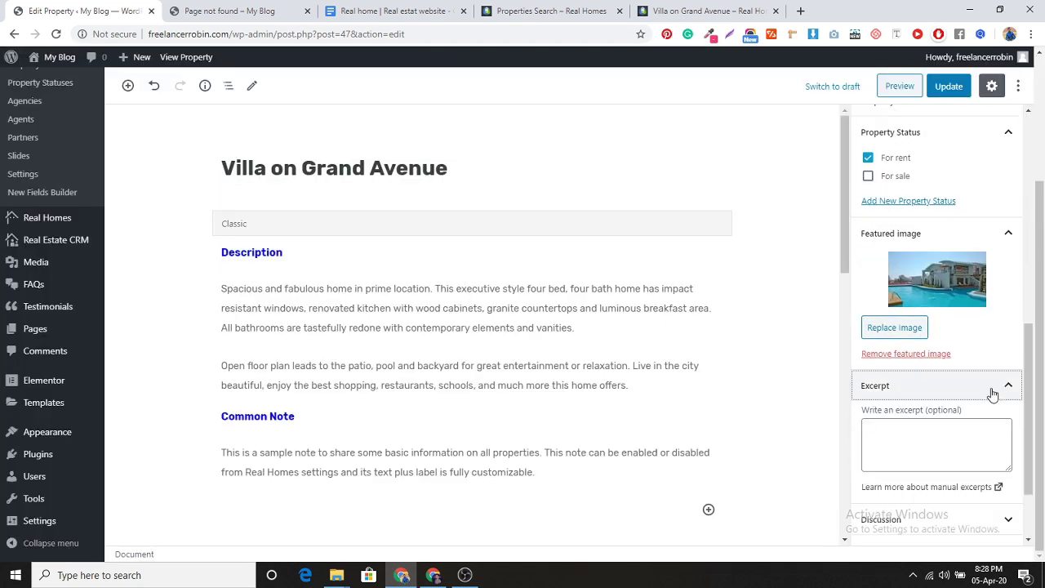
left_click(1004, 384)
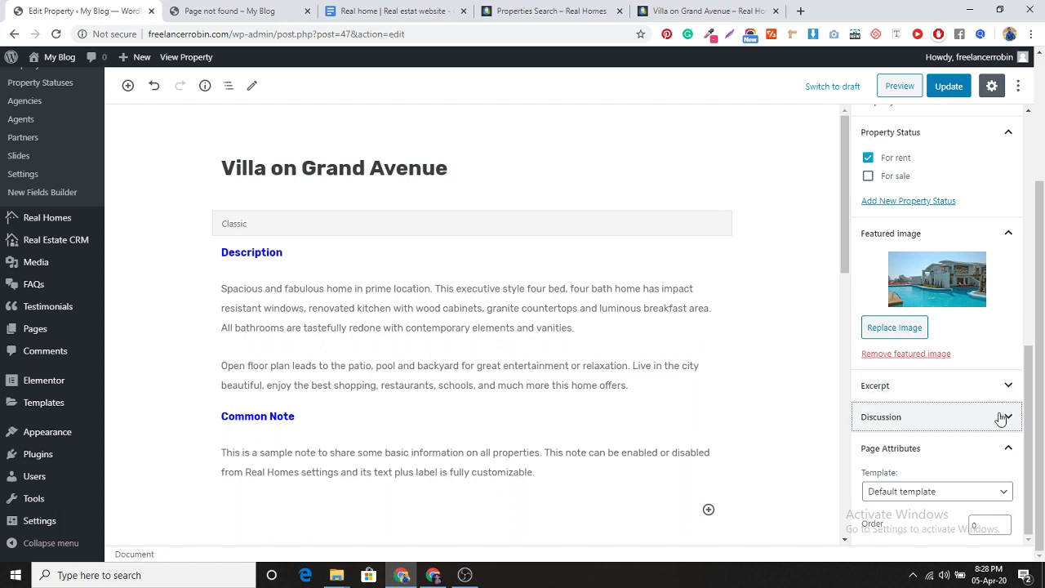
left_click(1002, 417)
left_click(1001, 417)
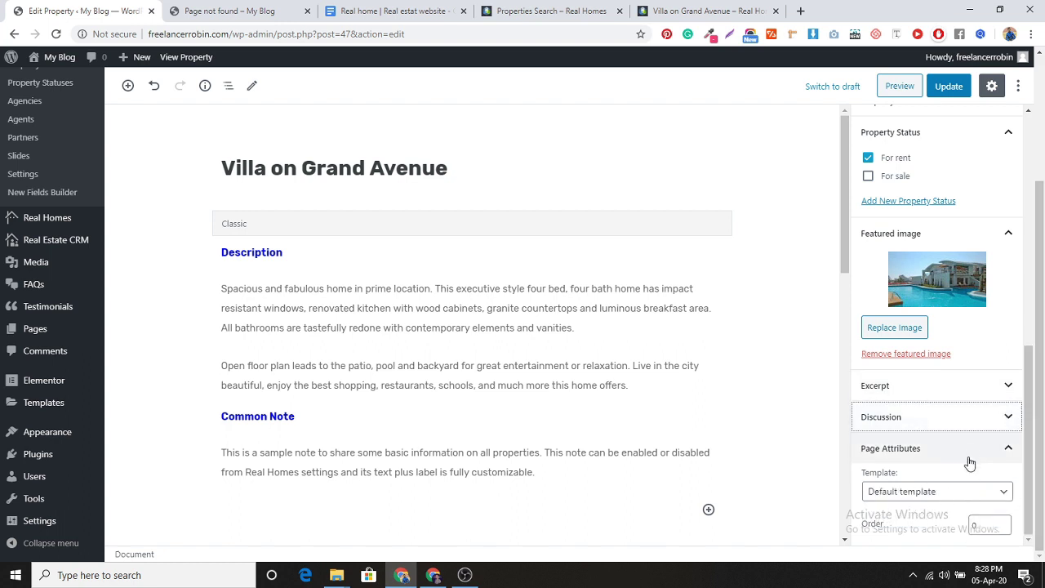
Update the property and reload its public page in the other browser tab.
scroll(1039, 441, "up", 4)
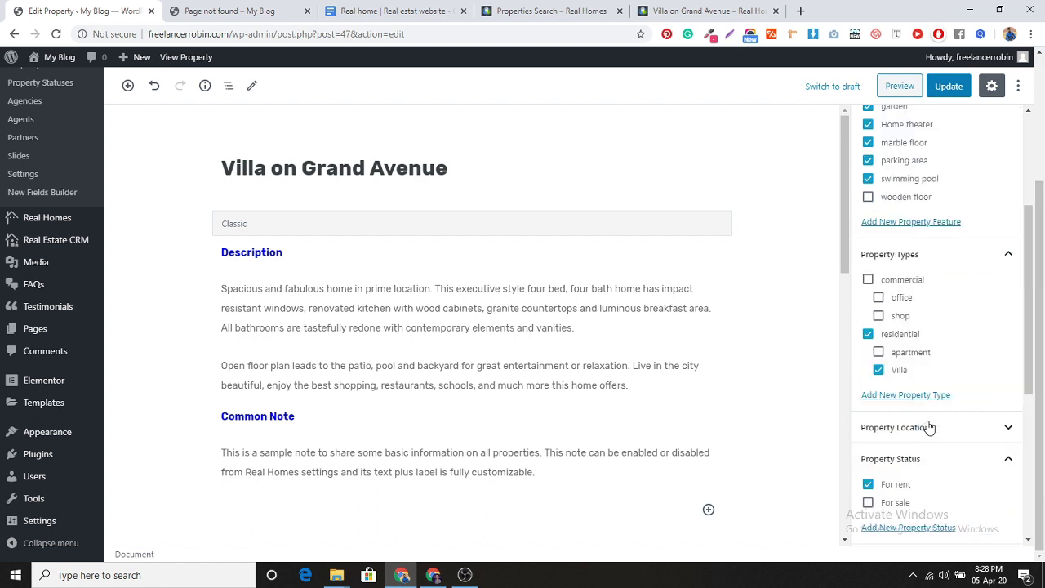
left_click(946, 88)
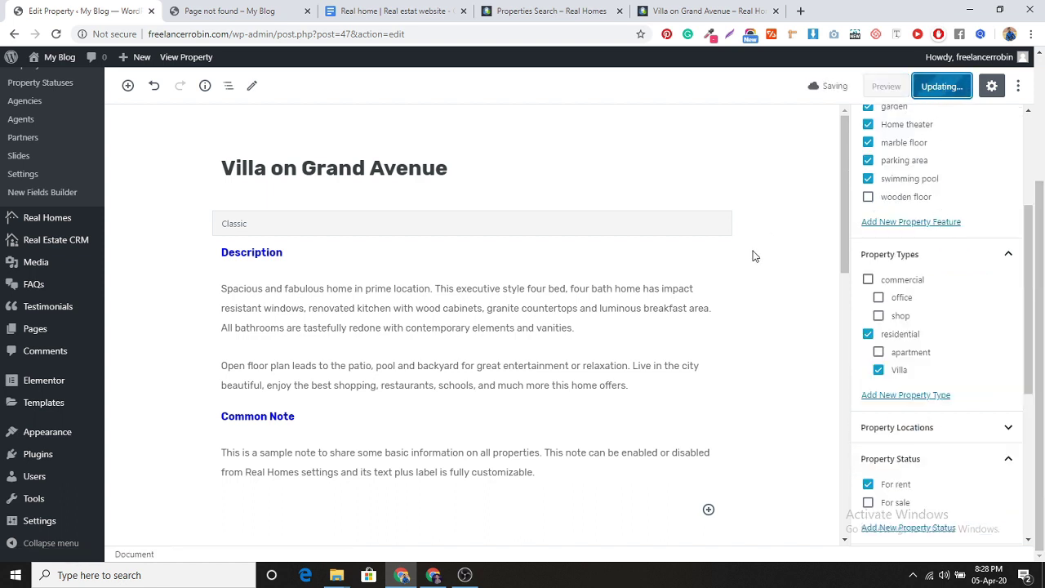
left_click(230, 10)
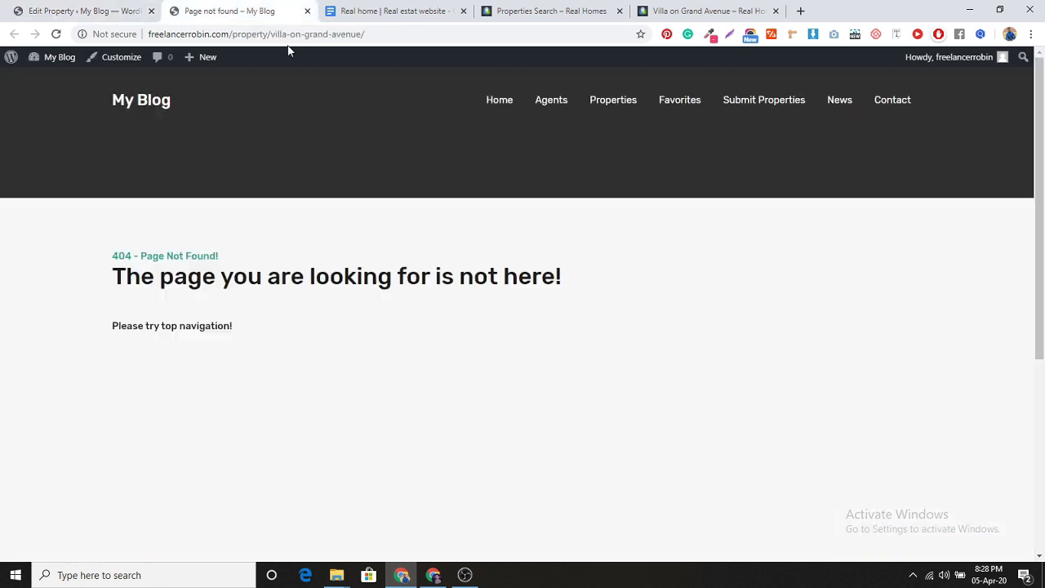
left_click(57, 34)
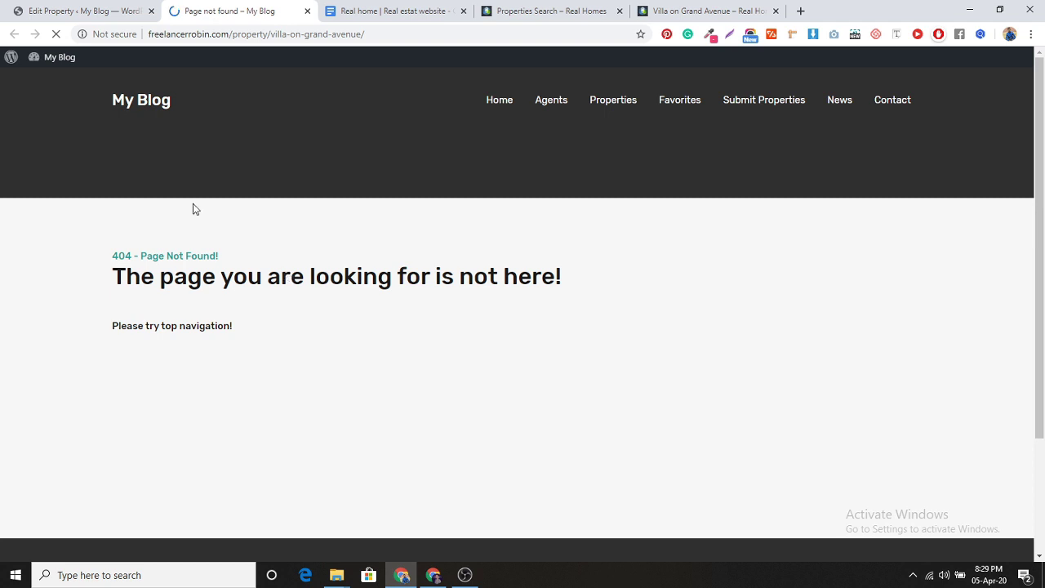
Return to the property editor, close the "Page not found" tab and update the property again.
left_click(82, 11)
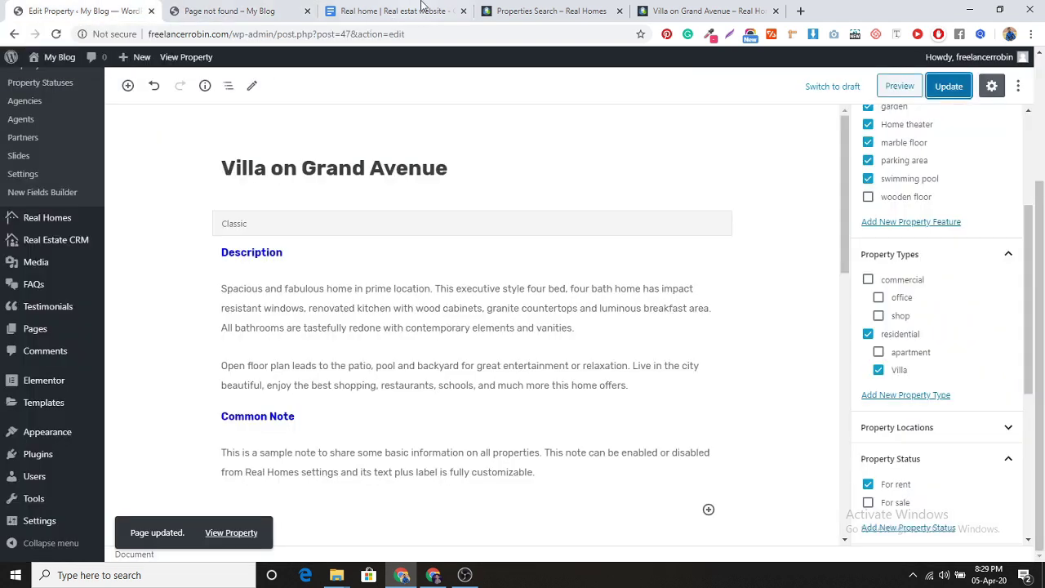
left_click(307, 11)
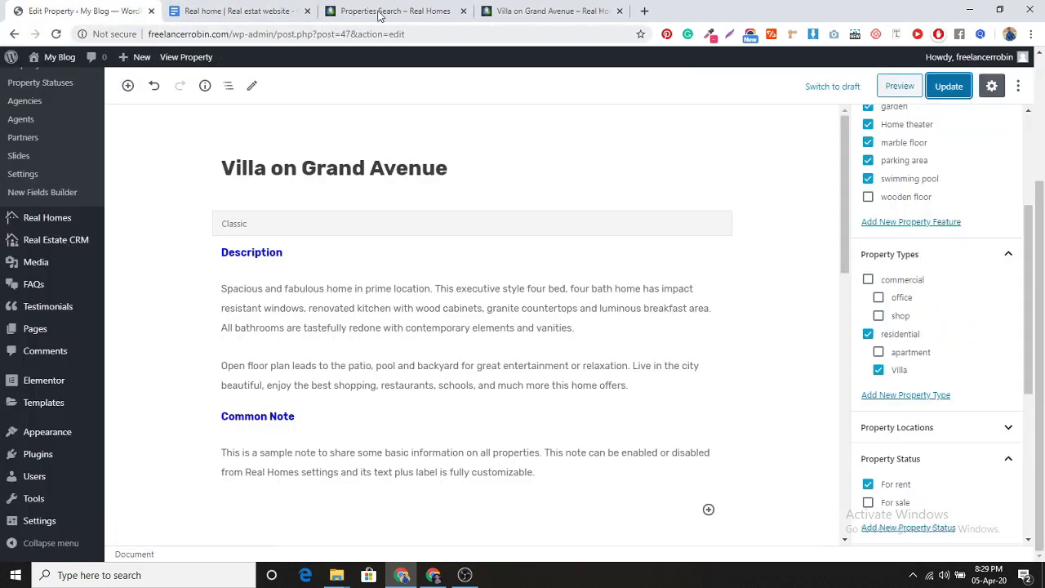
left_click(957, 88)
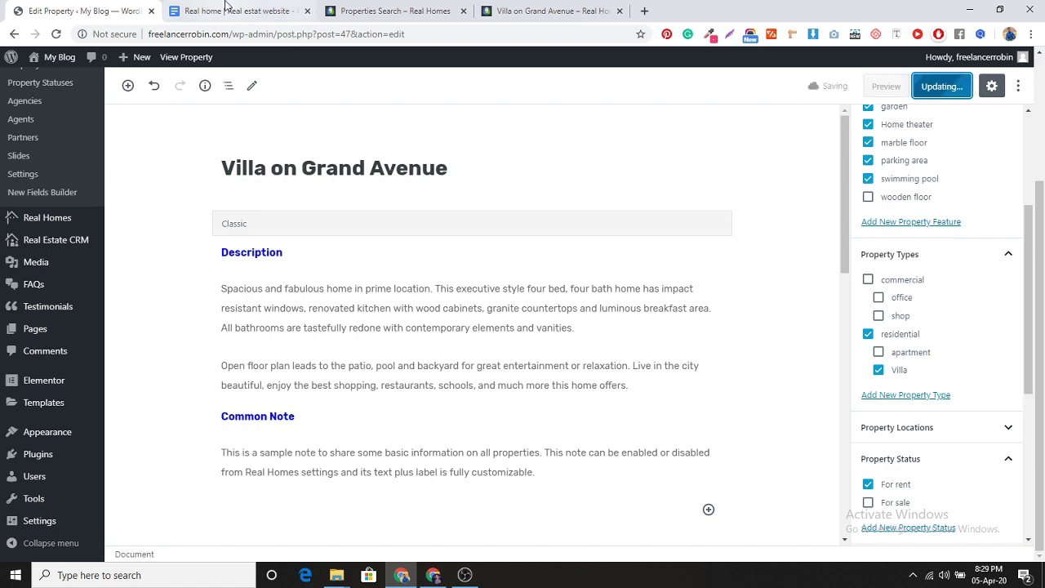
Read the Login option instructions in the Google Docs notes, and view the site's homepage in a new tab.
left_click(227, 10)
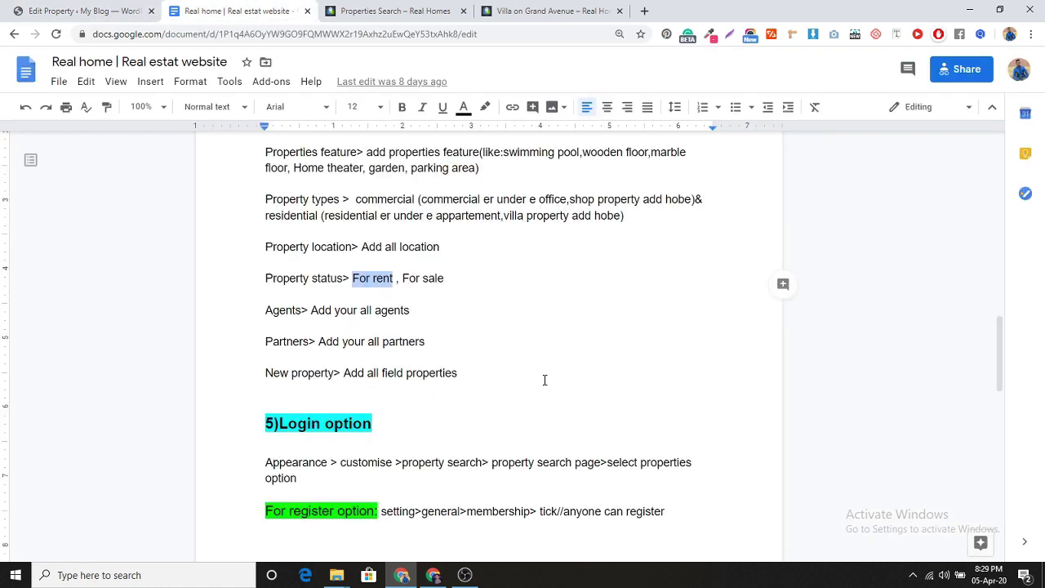
scroll(474, 376, "down", 1)
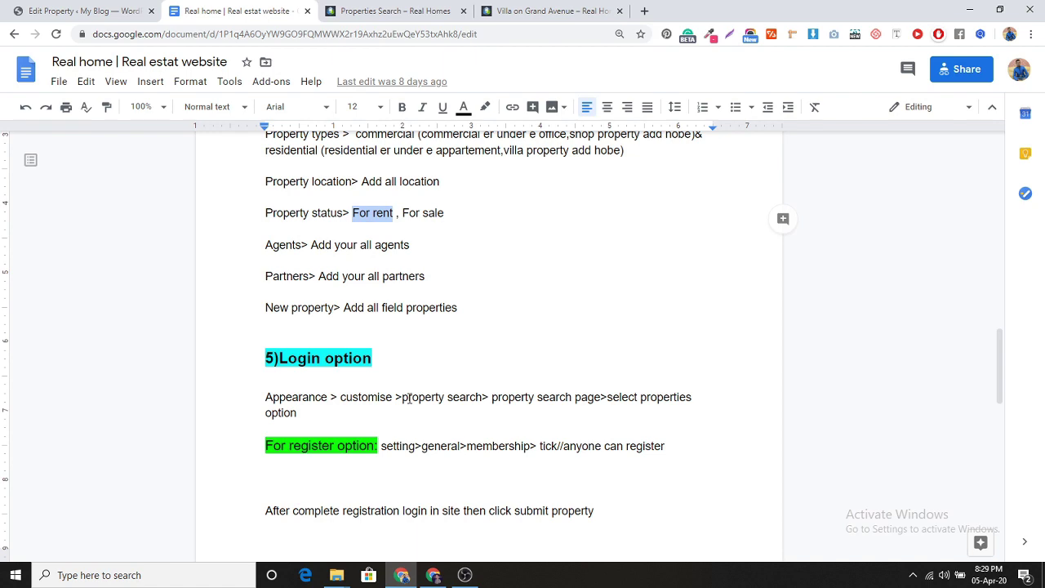
left_click(34, 9)
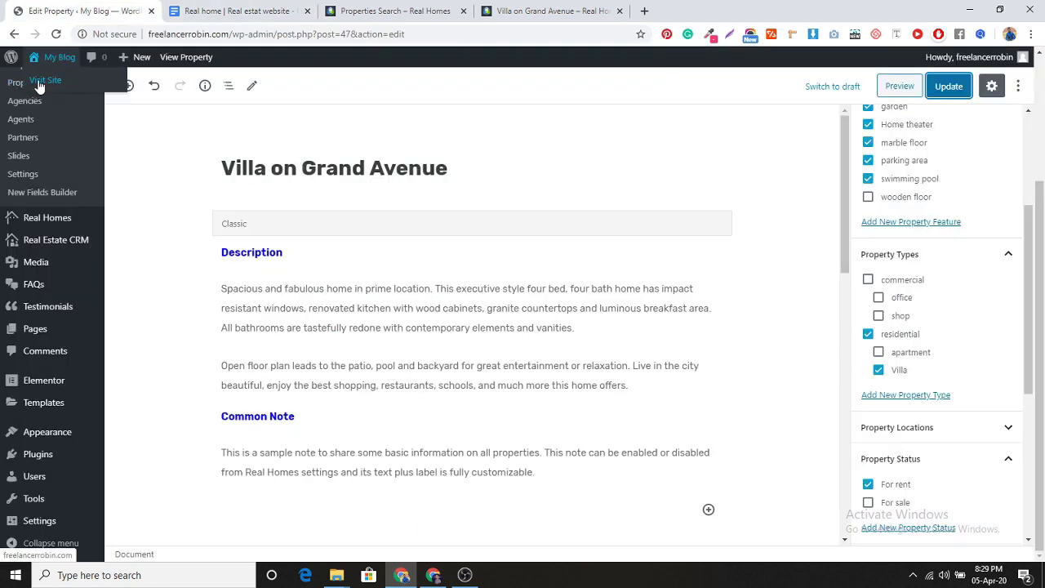
middle_click(38, 85)
left_click(241, 10)
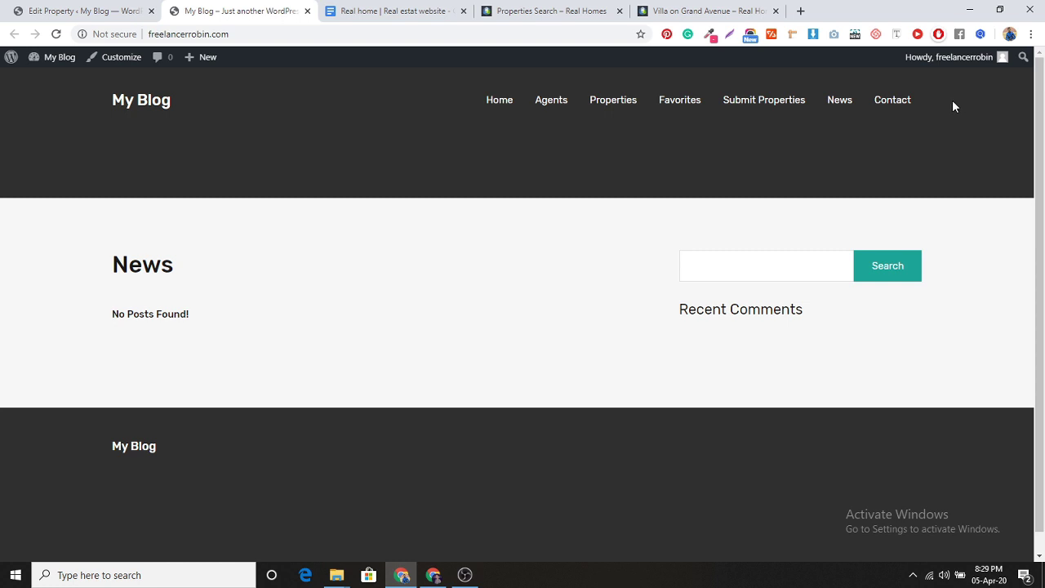
scroll(955, 191, "down", 1)
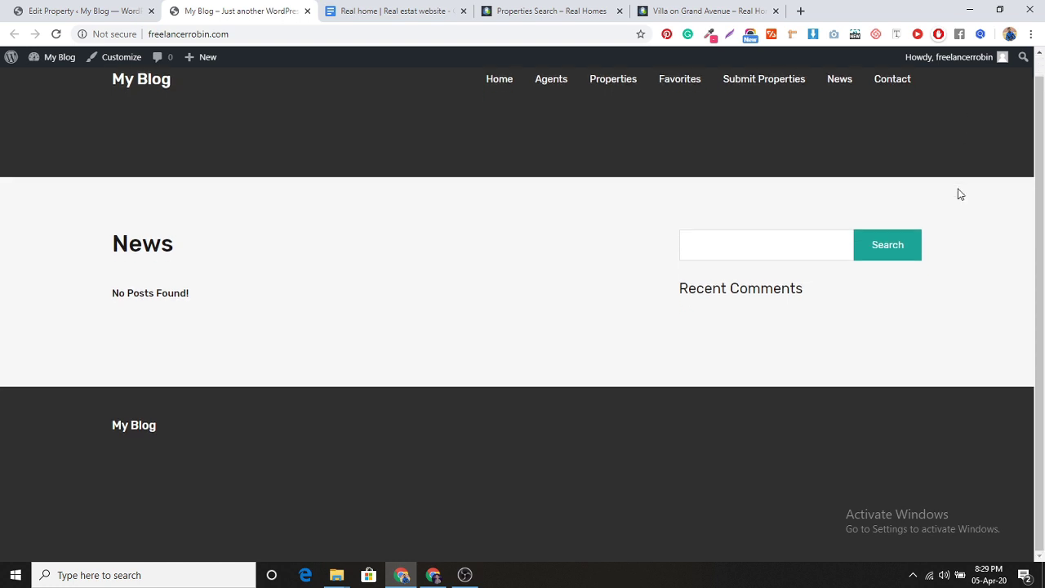
scroll(952, 179, "up", 1)
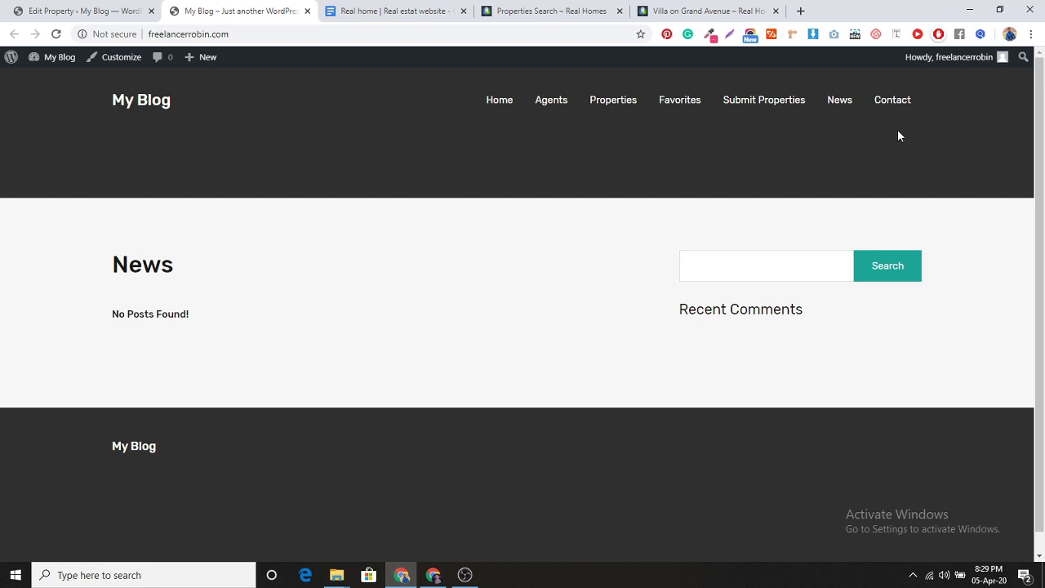
View the site's Properties page, open the Villa on Grand Avenue listing, and close that browser tab.
left_click(614, 104)
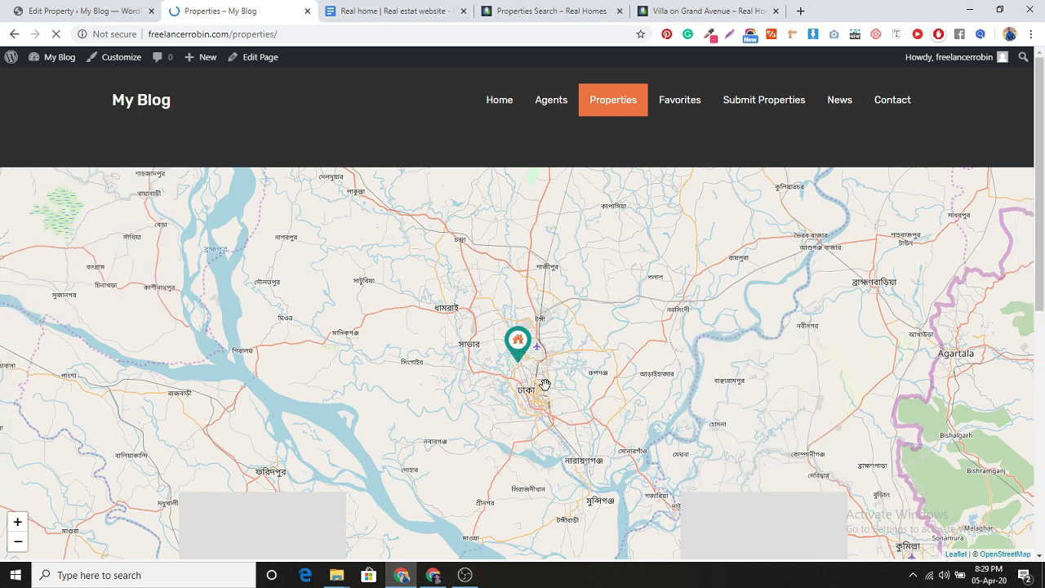
left_click_drag(1040, 213, 1040, 452)
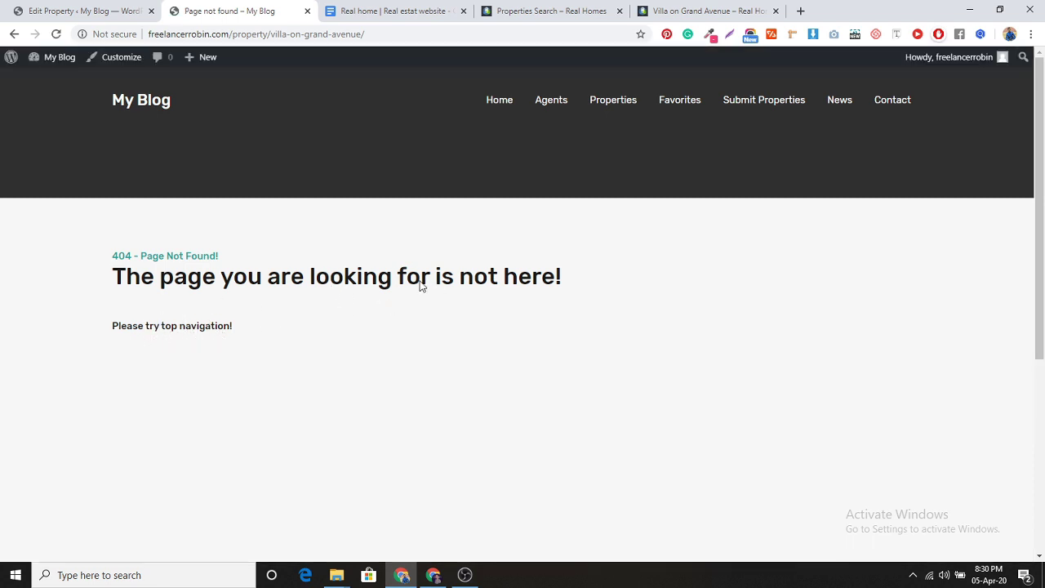
left_click(306, 12)
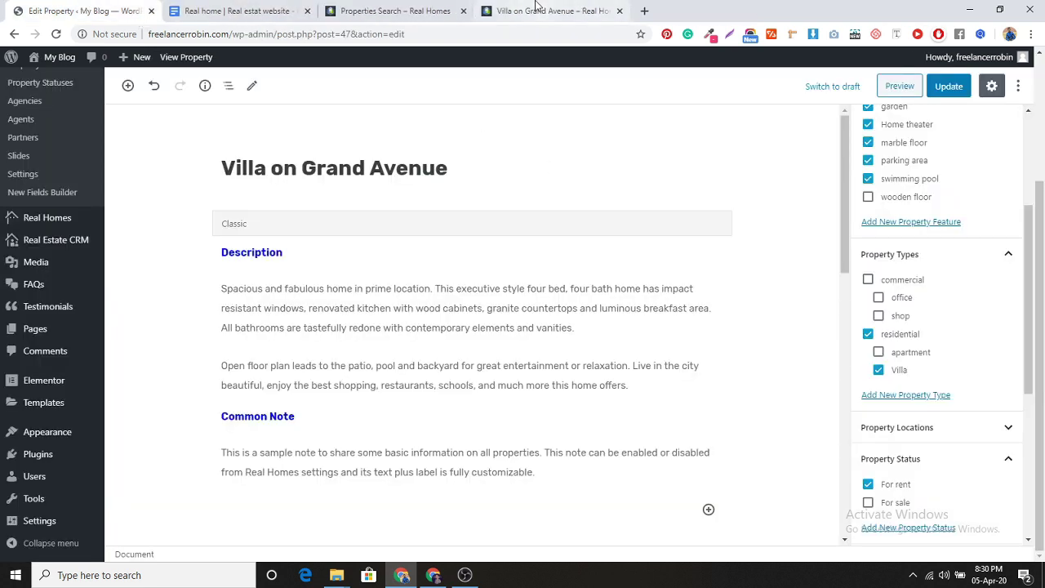
Check the Login option instructions in the Google Docs notes and open the WordPress Customizer from the property editor.
left_click(245, 11)
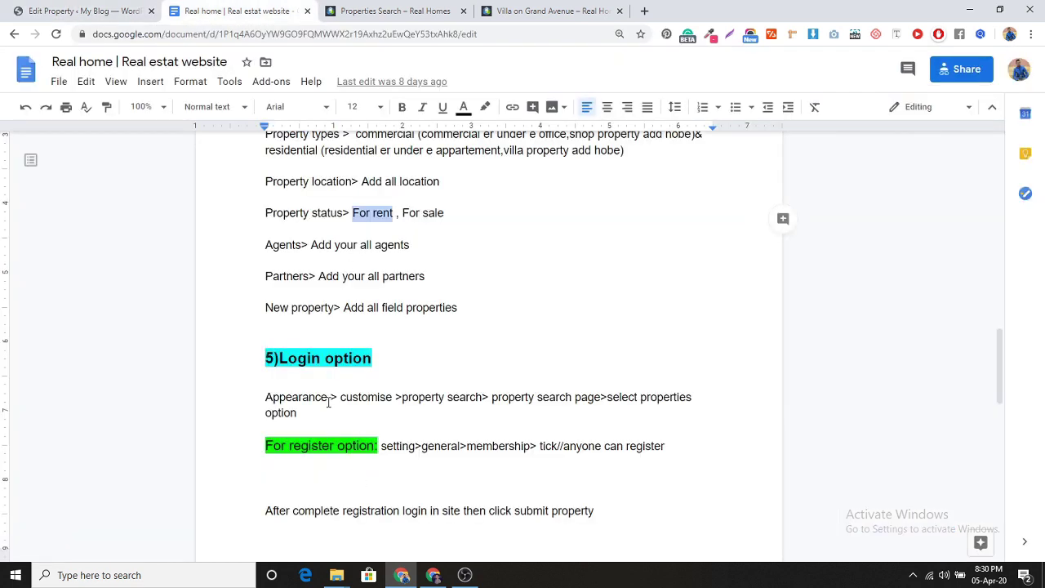
left_click(66, 11)
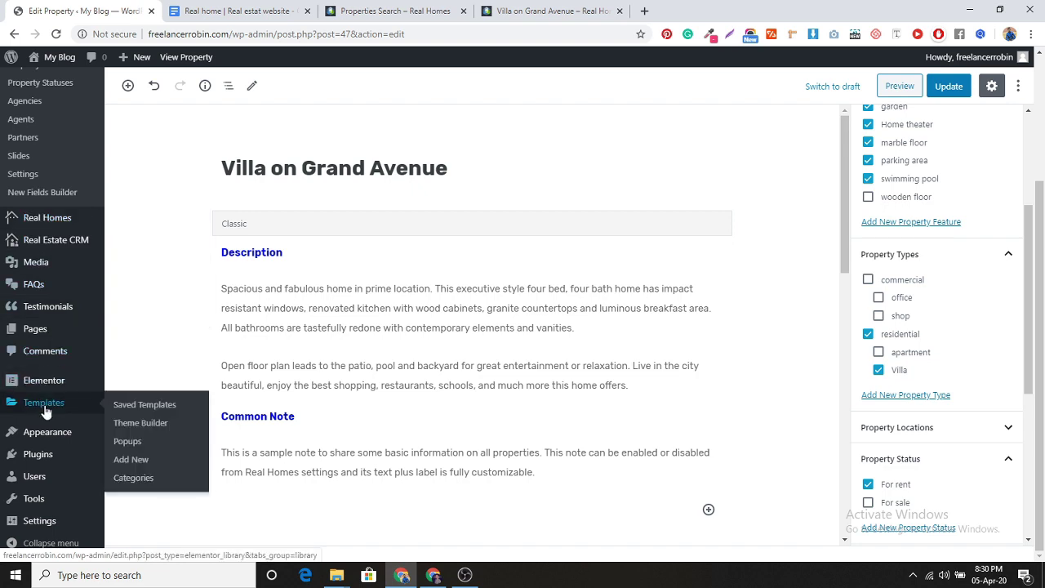
mouse_move(46, 437)
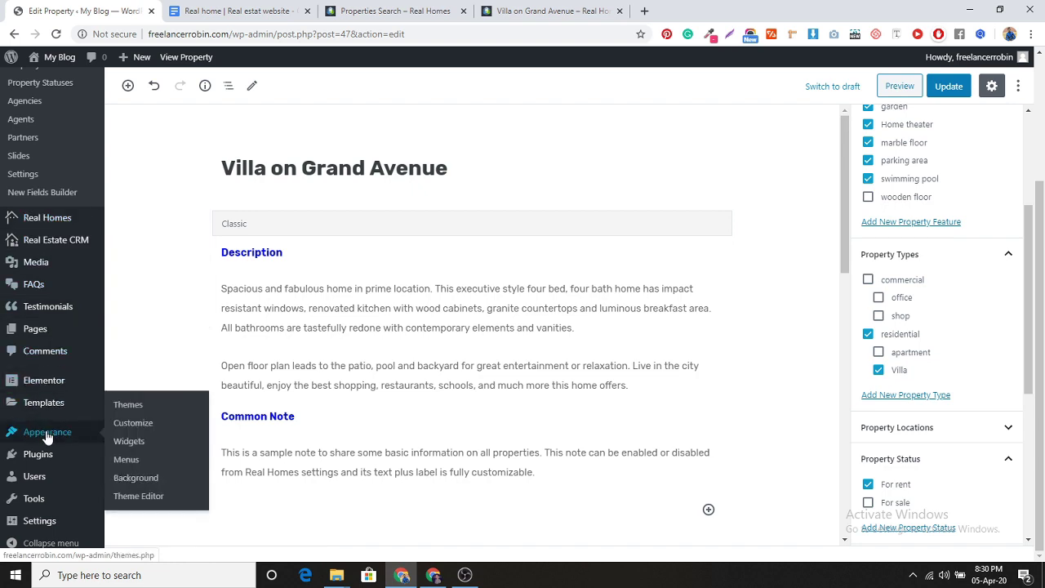
left_click(131, 421)
key("ctrl+Tab")
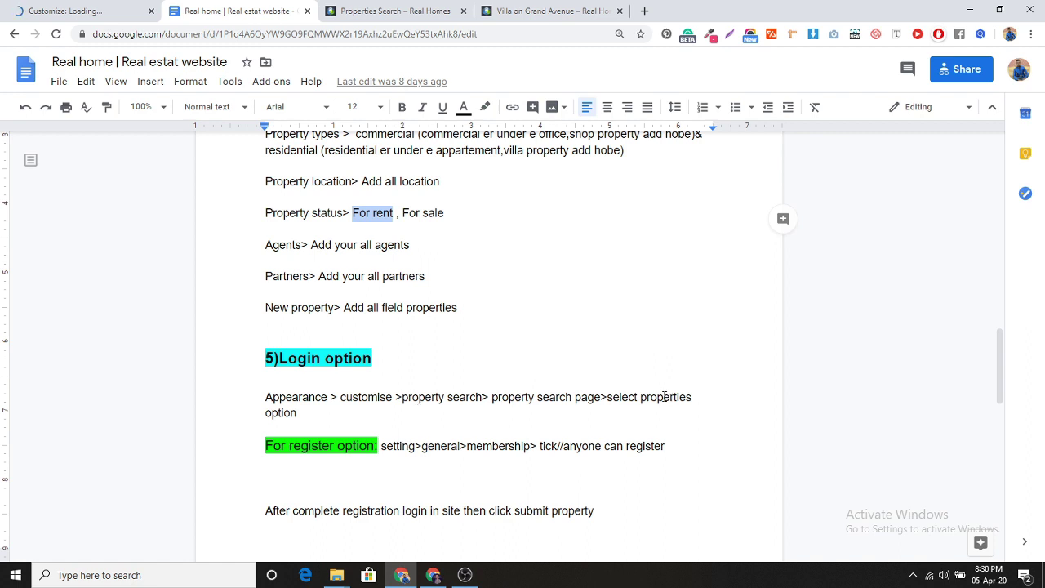
key("ctrl+shift+Tab")
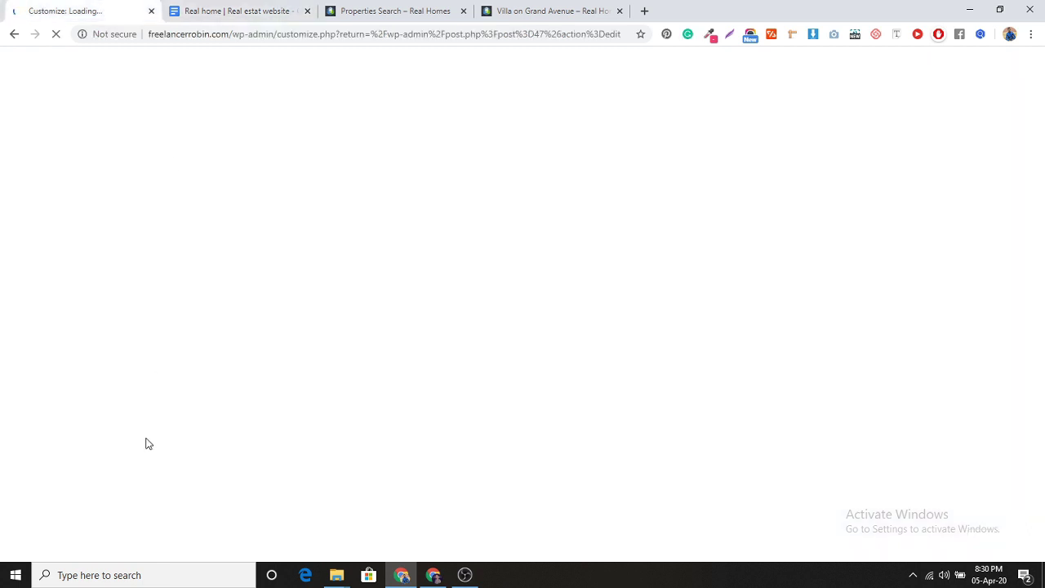
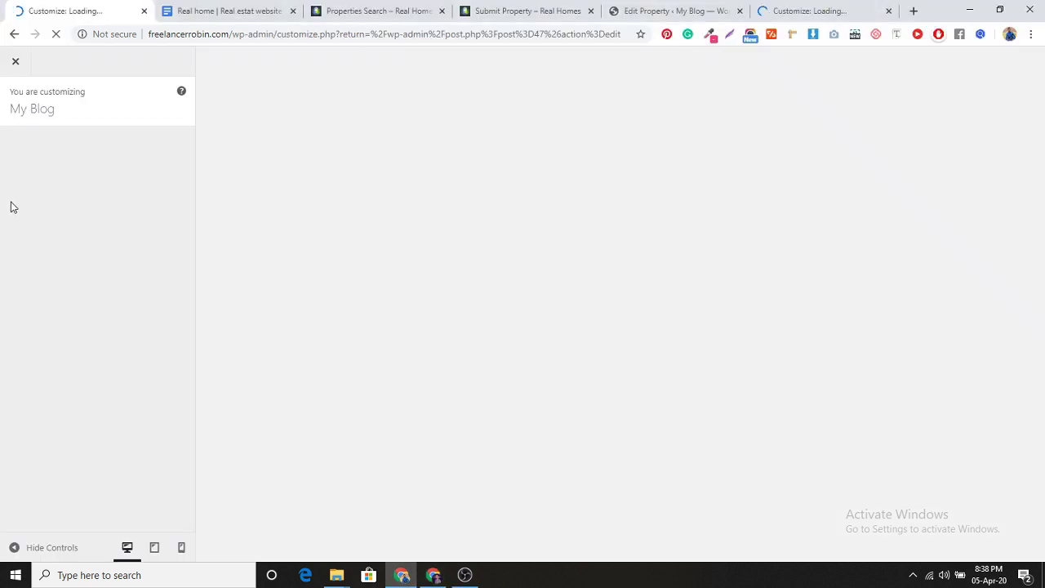
In the second Customizer tab, open the Properties Search Page settings named in the Login option notes.
left_click(810, 10)
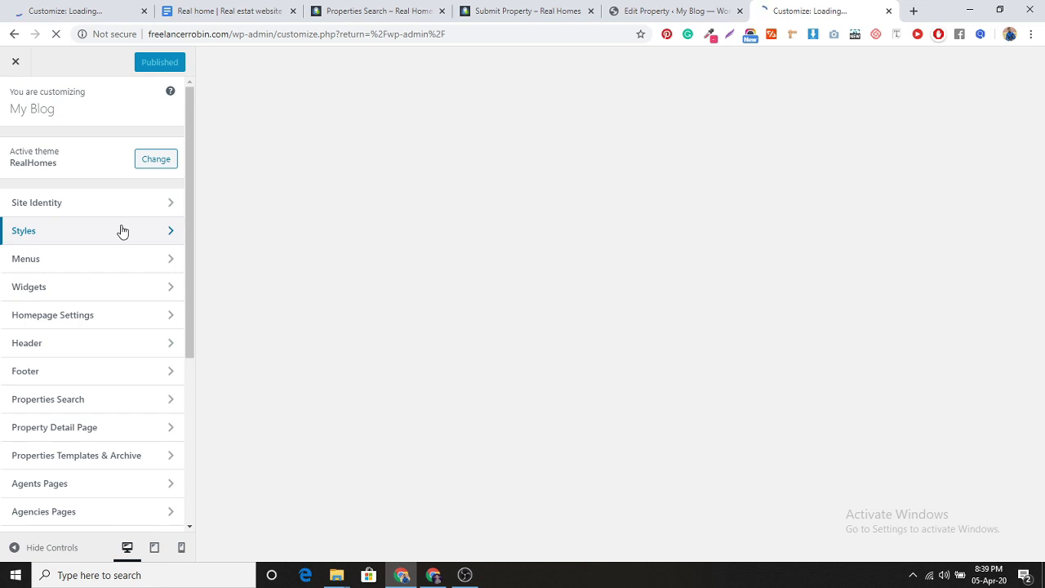
left_click(245, 10)
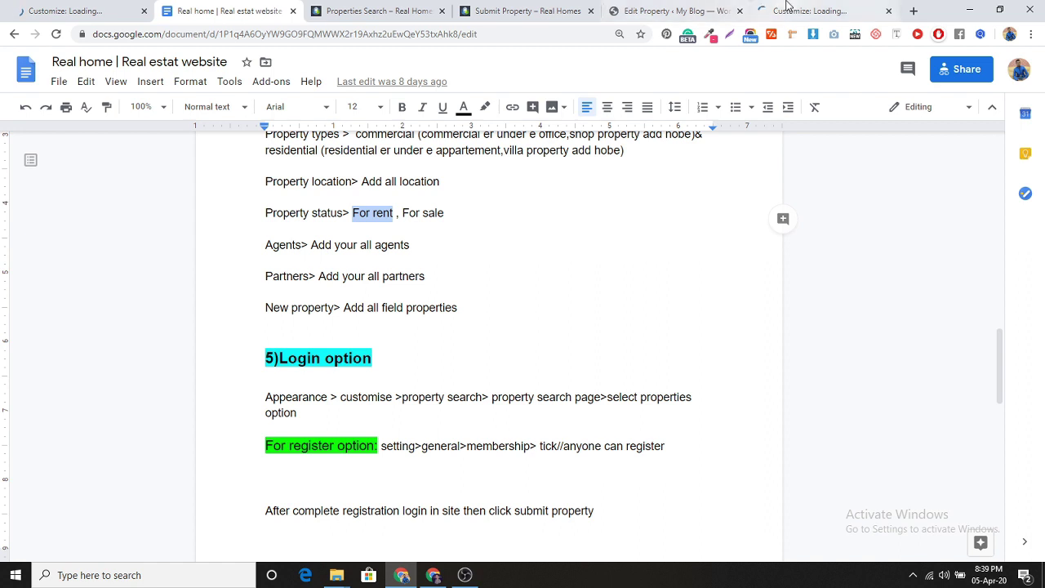
left_click(817, 10)
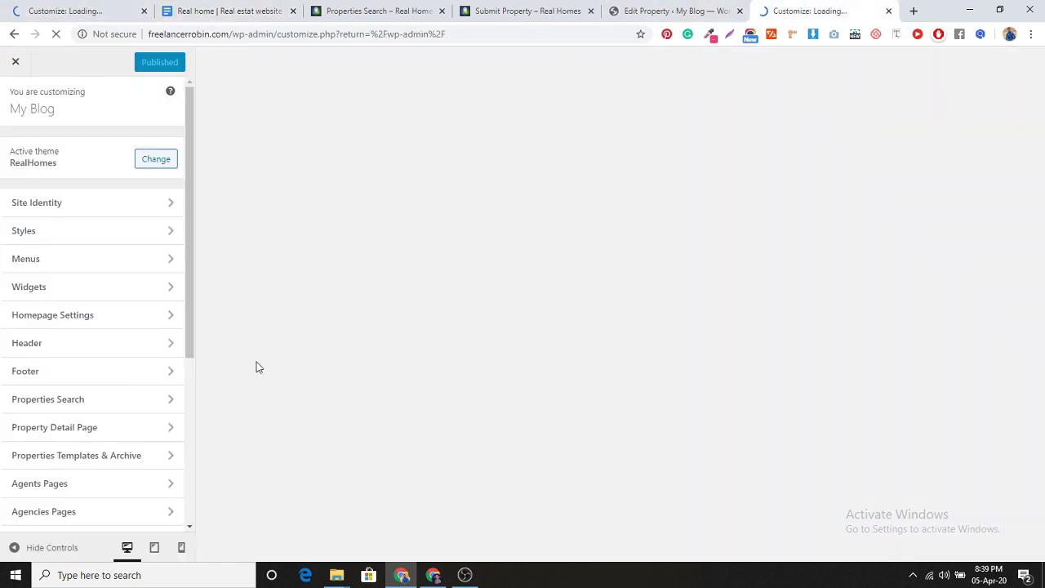
left_click(74, 400)
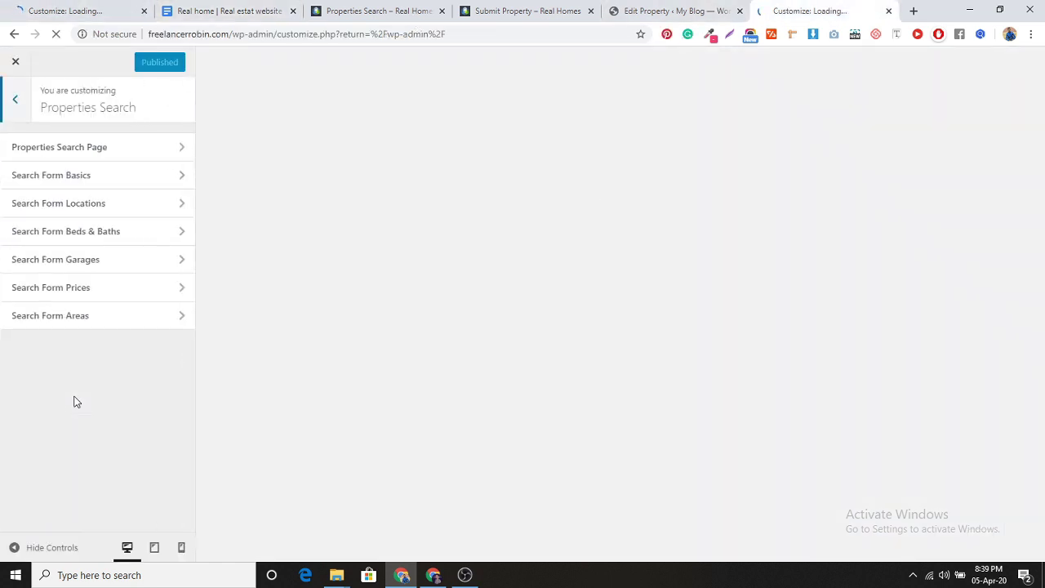
left_click(155, 148)
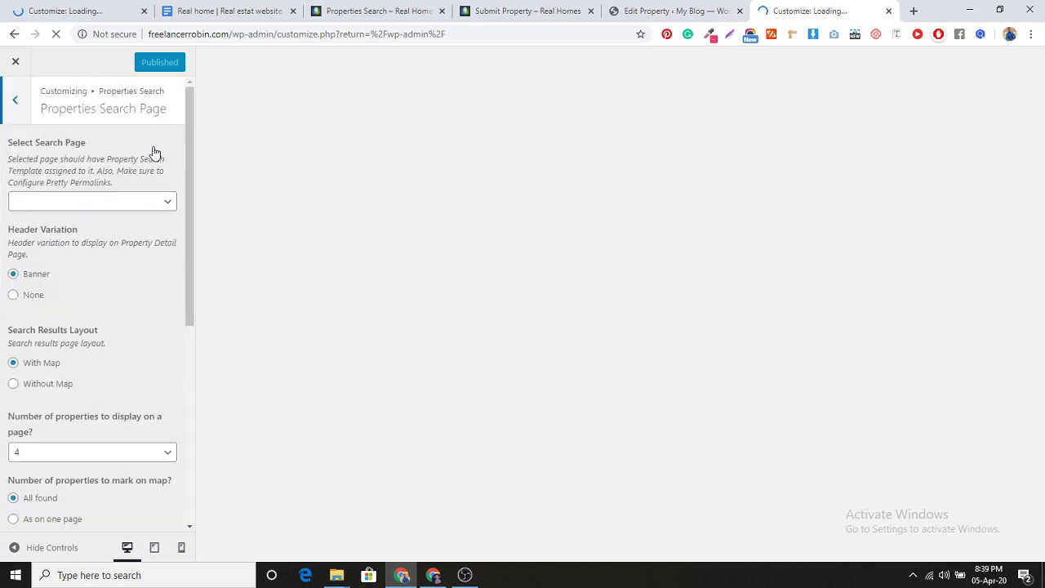
Set the search page to Properties, as given in the notes, and publish the change.
left_click(141, 203)
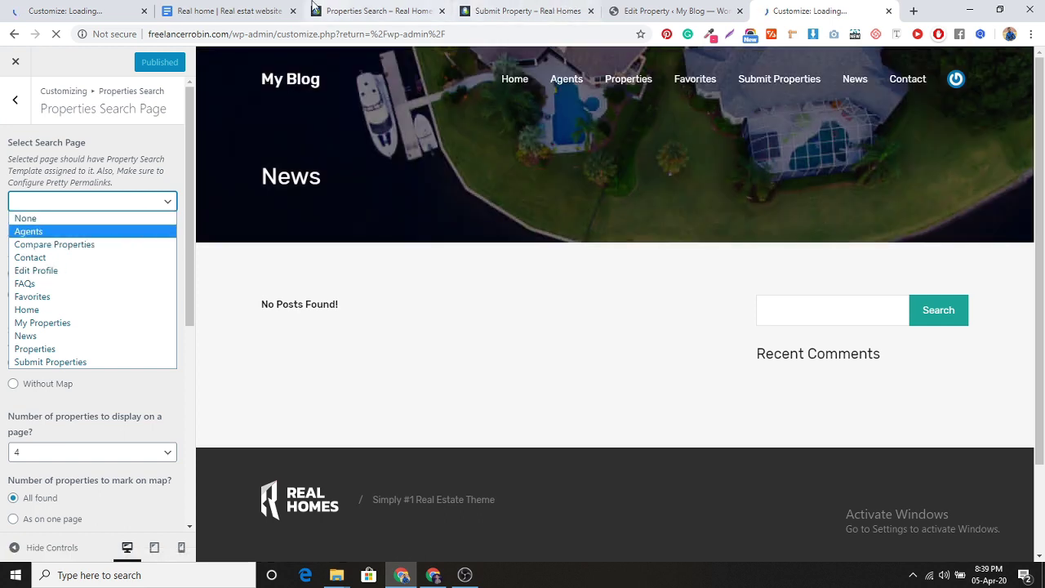
left_click(227, 11)
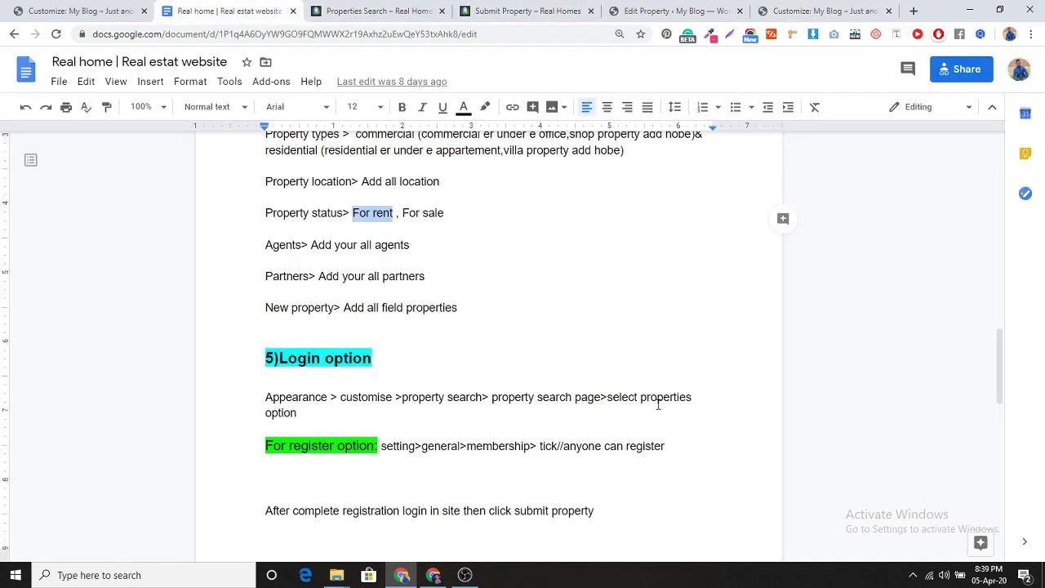
left_click(796, 13)
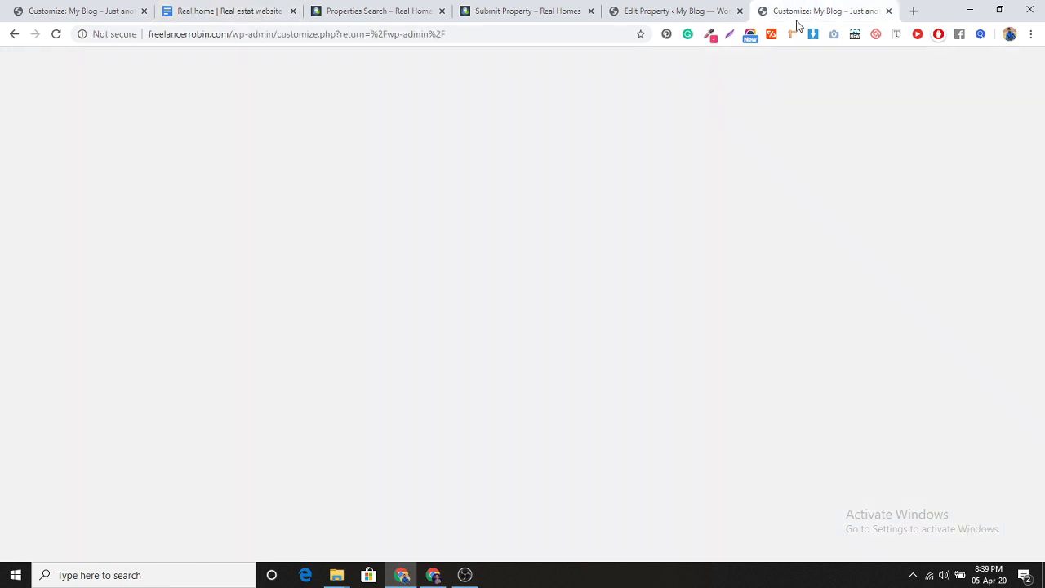
left_click(107, 201)
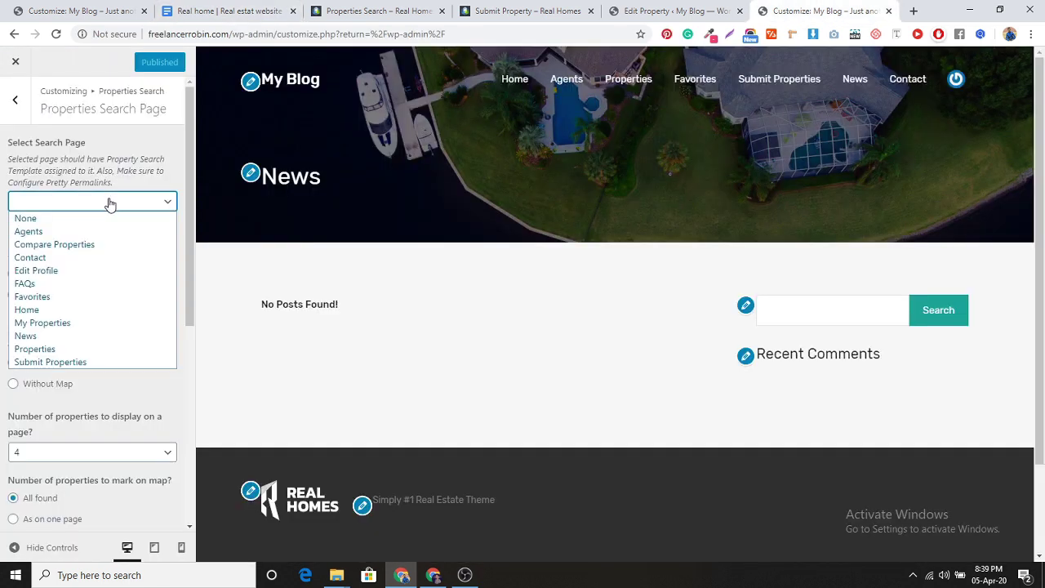
left_click(82, 348)
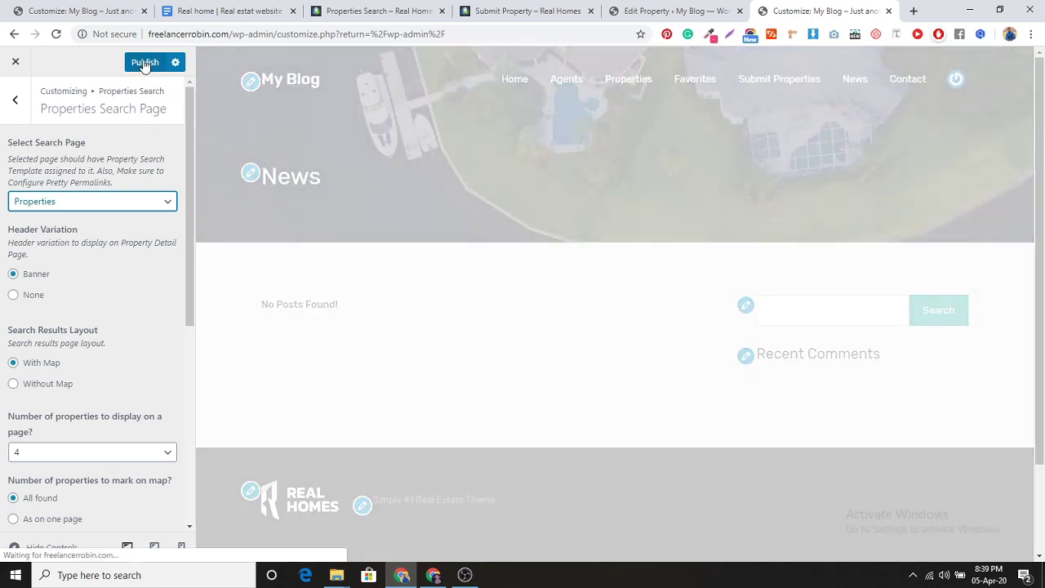
left_click(145, 63)
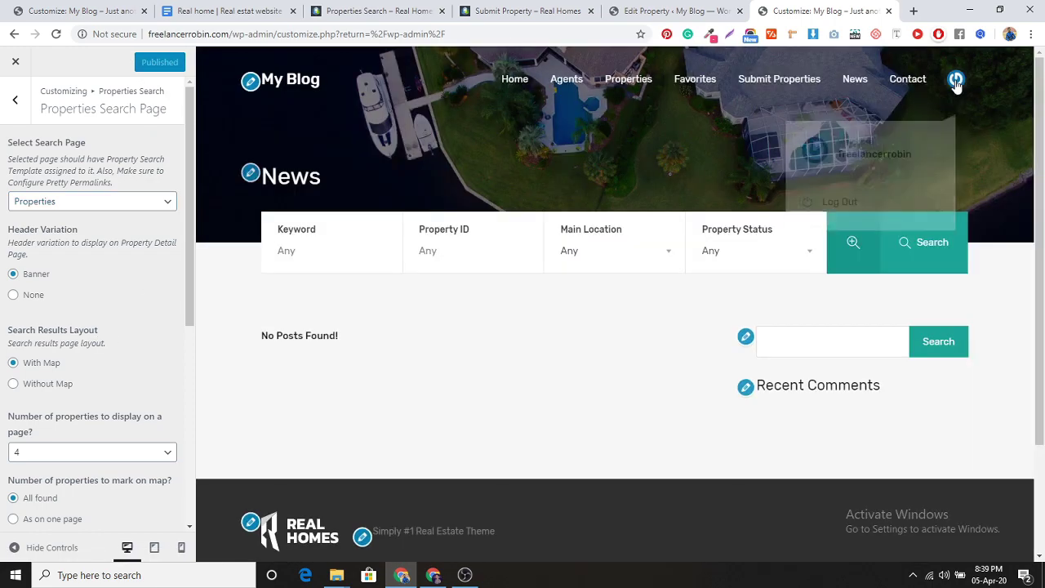
Check the account menu in the preview, and open the site's homepage and login form in the other browser window.
mouse_move(955, 80)
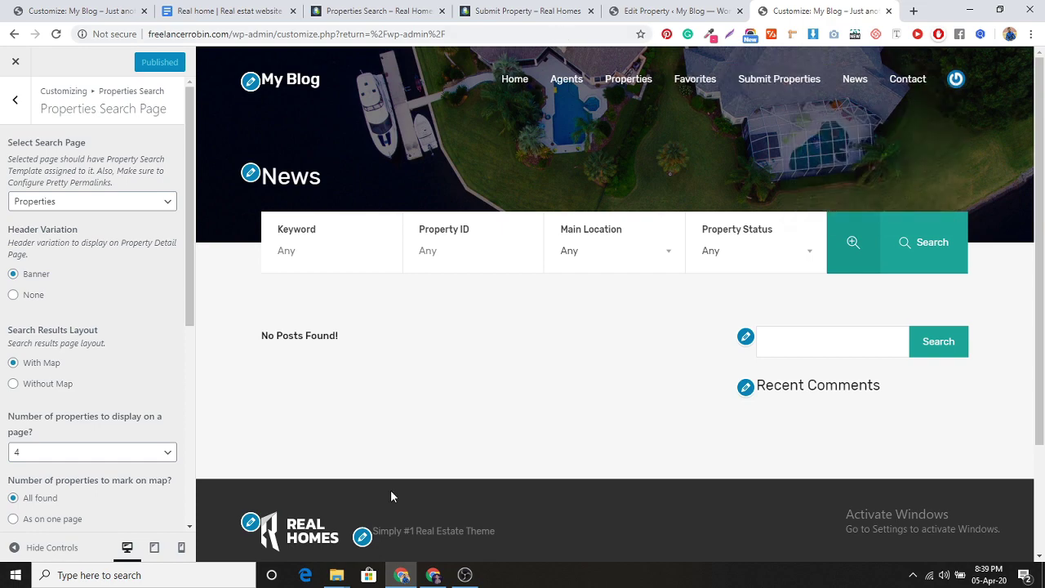
left_click(433, 575)
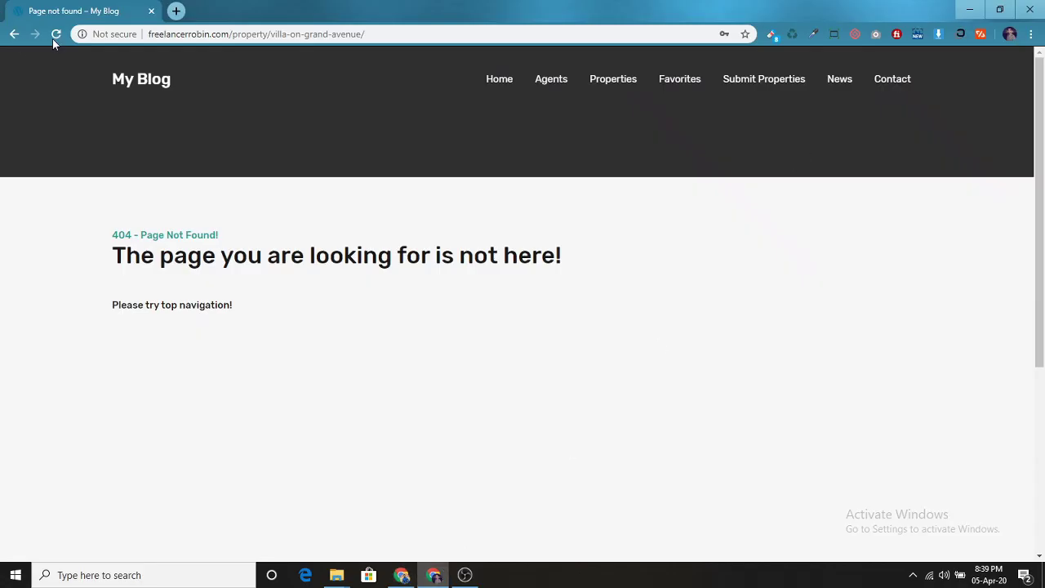
left_click(142, 89)
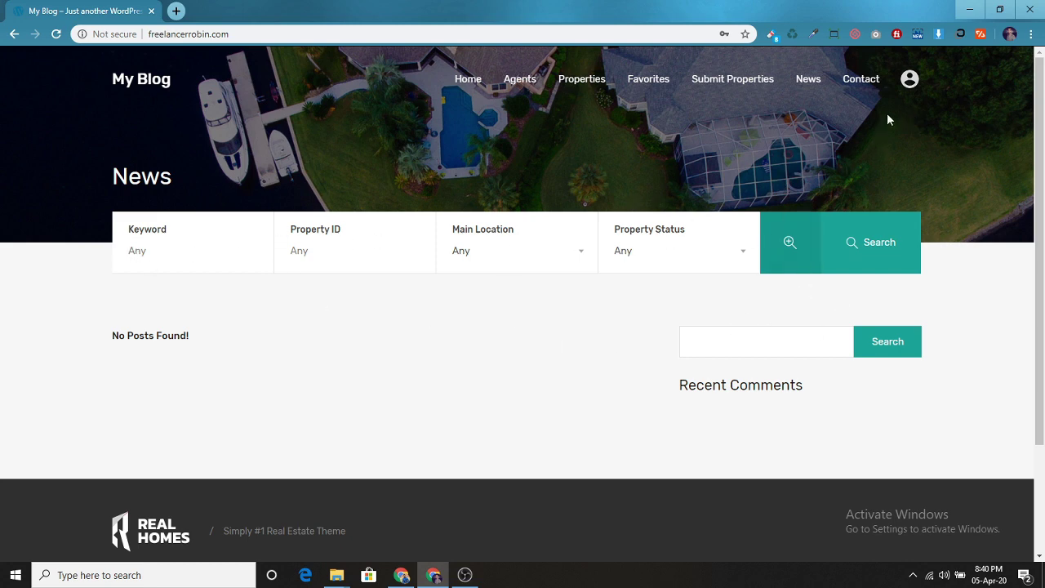
middle_click(583, 85)
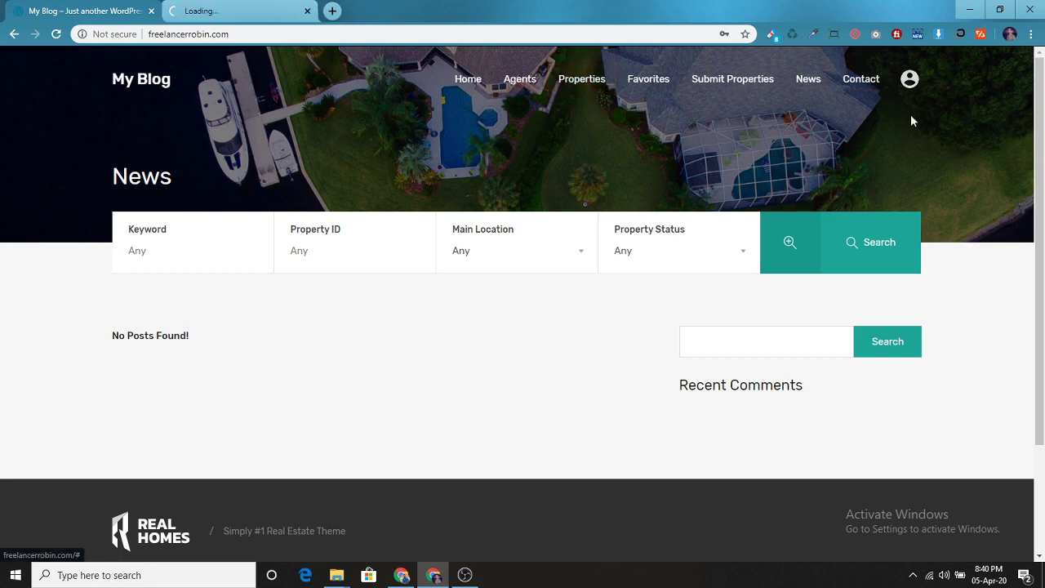
left_click(911, 81)
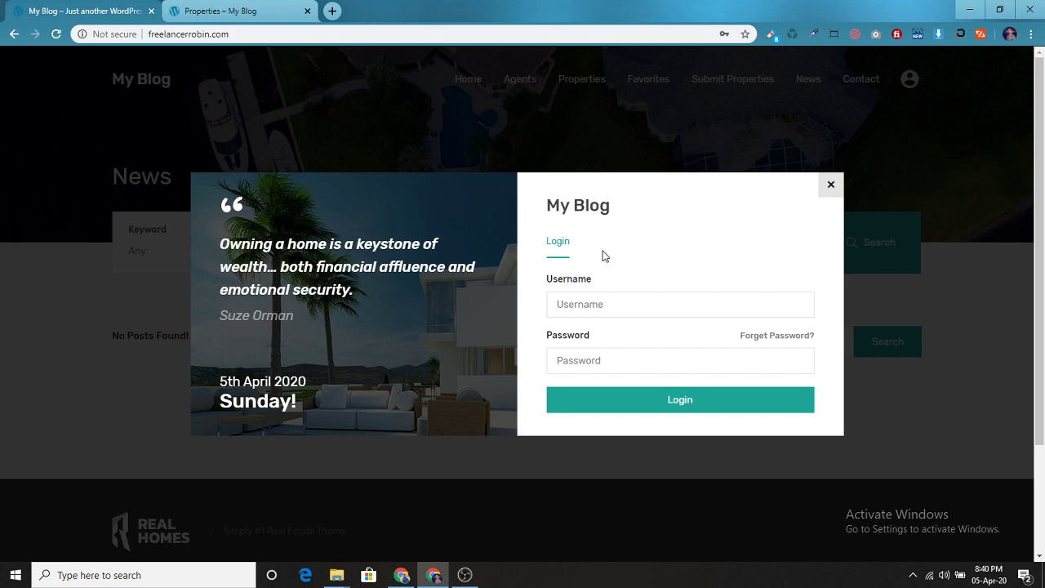
Return to the admin browser window, check the register option notes, and exit the Customizer in both tabs.
left_click(401, 578)
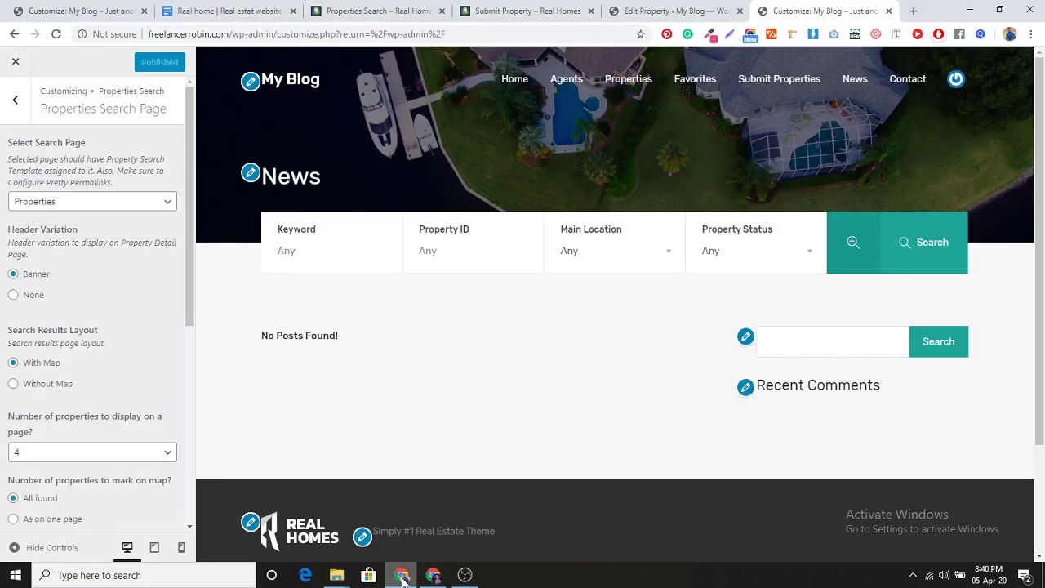
left_click(237, 10)
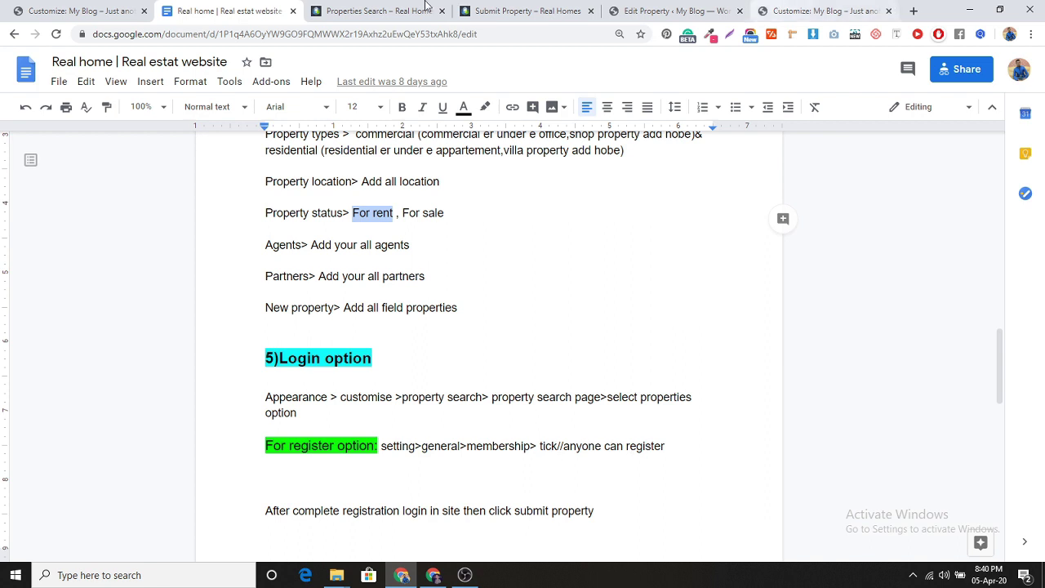
left_click(126, 6)
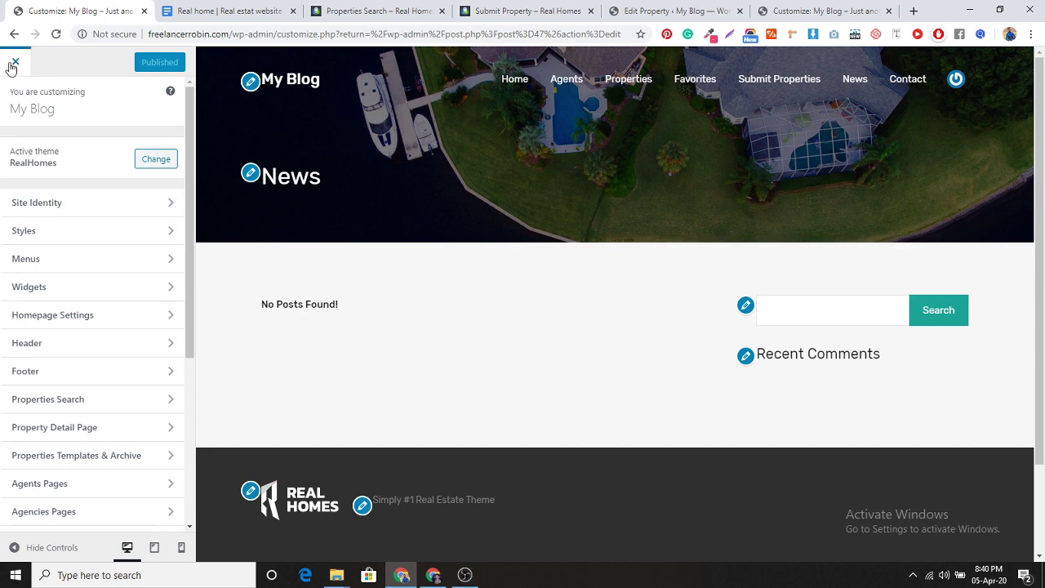
left_click(12, 67)
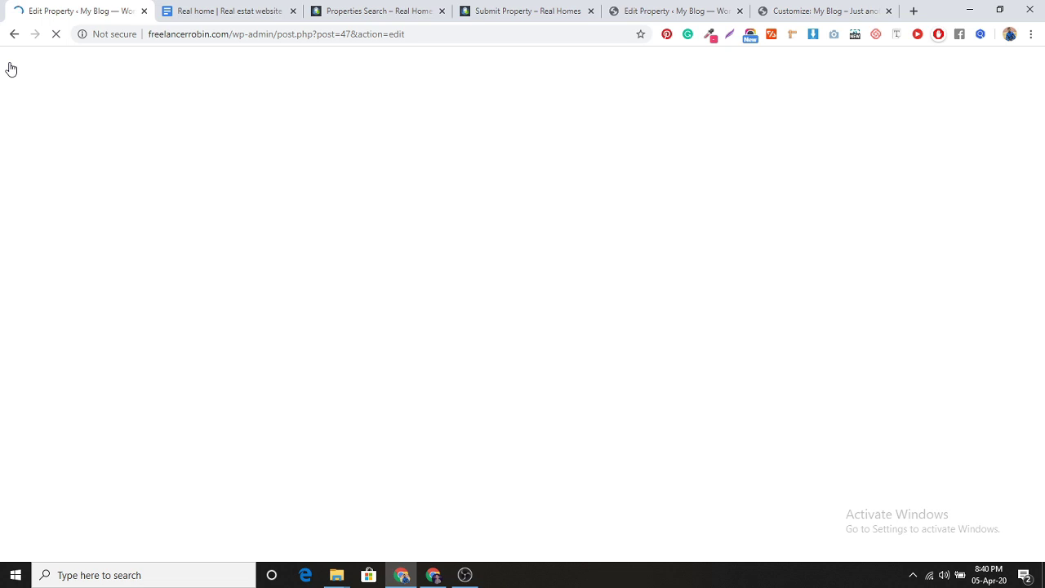
left_click(797, 11)
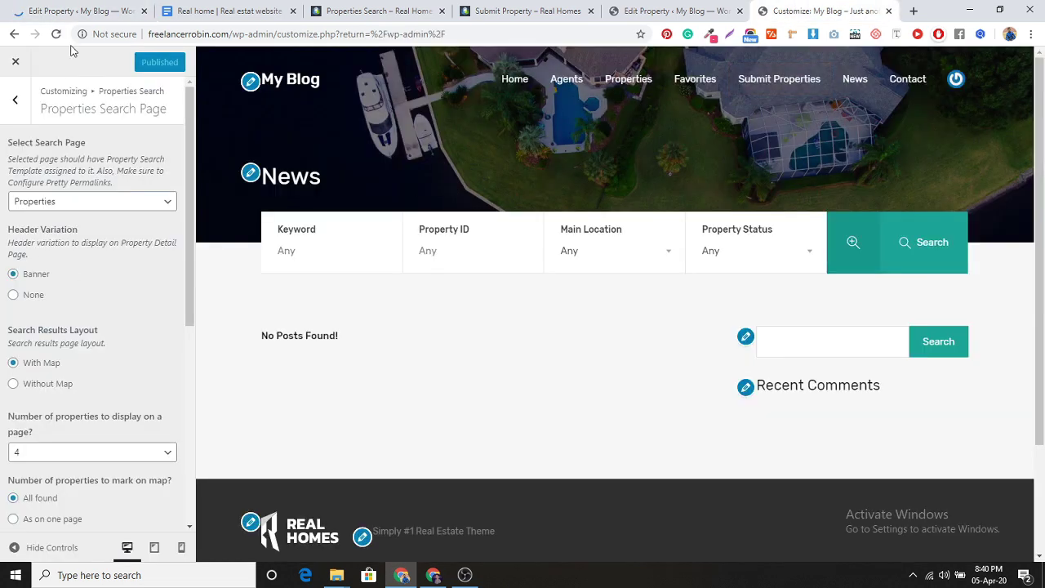
left_click(14, 62)
Open WordPress's General Settings page from the property editor tab.
left_click(78, 10)
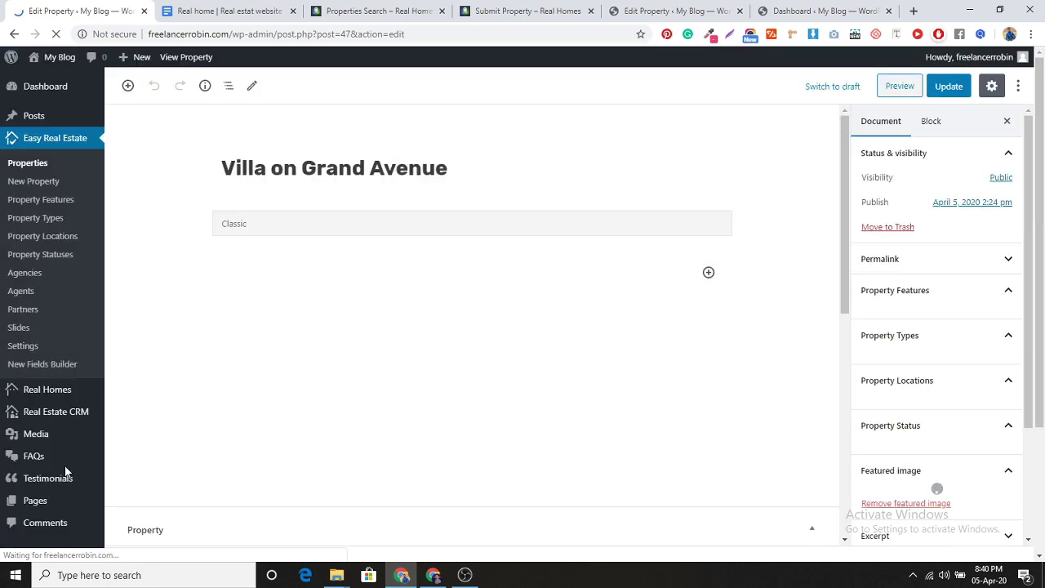
scroll(65, 473, "down", 2)
mouse_move(47, 522)
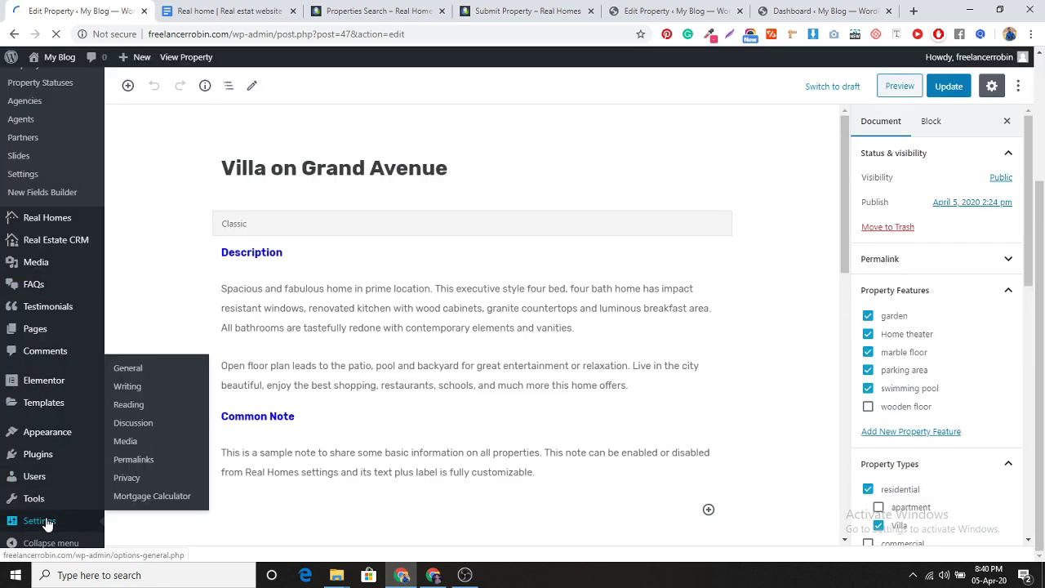
left_click(134, 368)
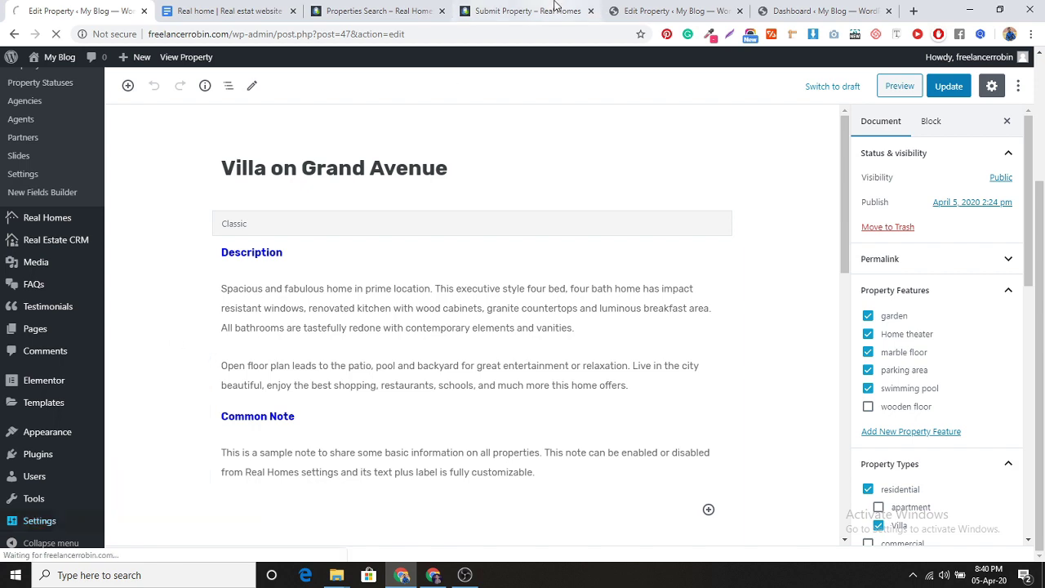
Read the register option and property submission instructions under Login option in the Google Docs notes.
left_click(239, 8)
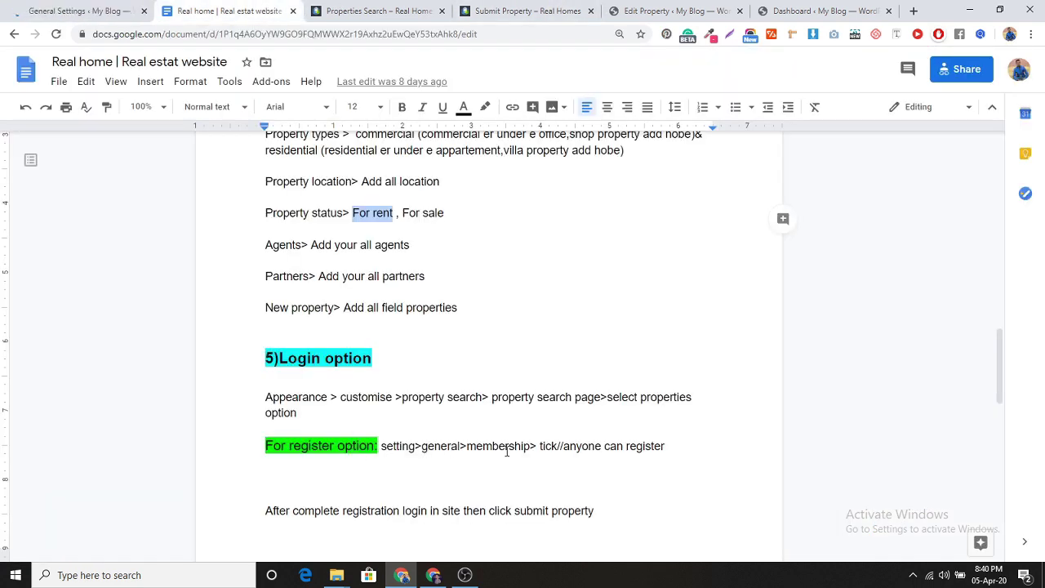
left_click(135, 12)
left_click(229, 11)
scroll(435, 390, "down", 3)
scroll(435, 413, "up", 3)
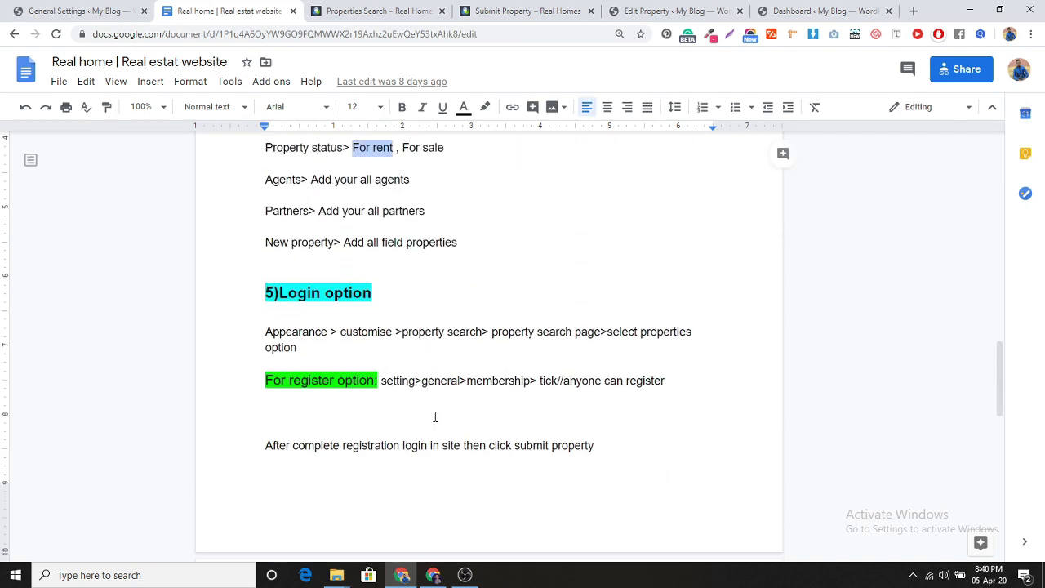
Enable the "Anyone can register" membership option in General Settings, as the notes instruct, and save the changes.
scroll(435, 417, "down", 2)
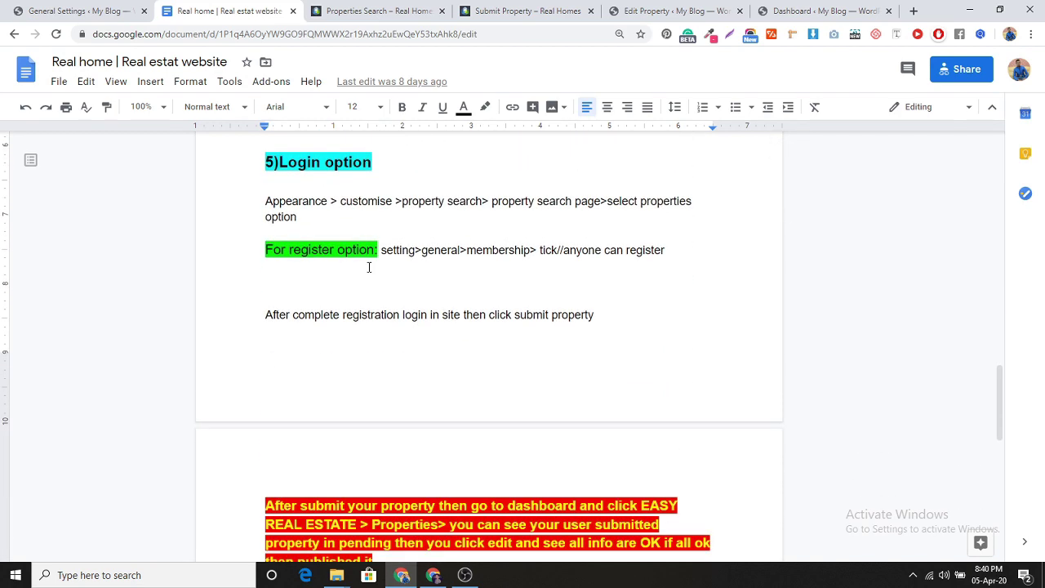
left_click(90, 12)
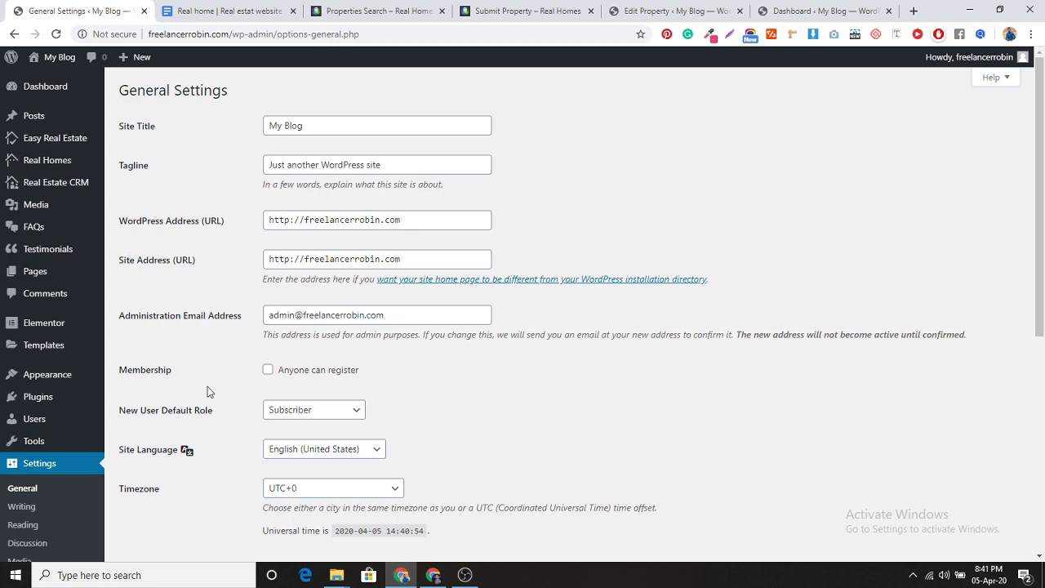
scroll(214, 429, "down", 5)
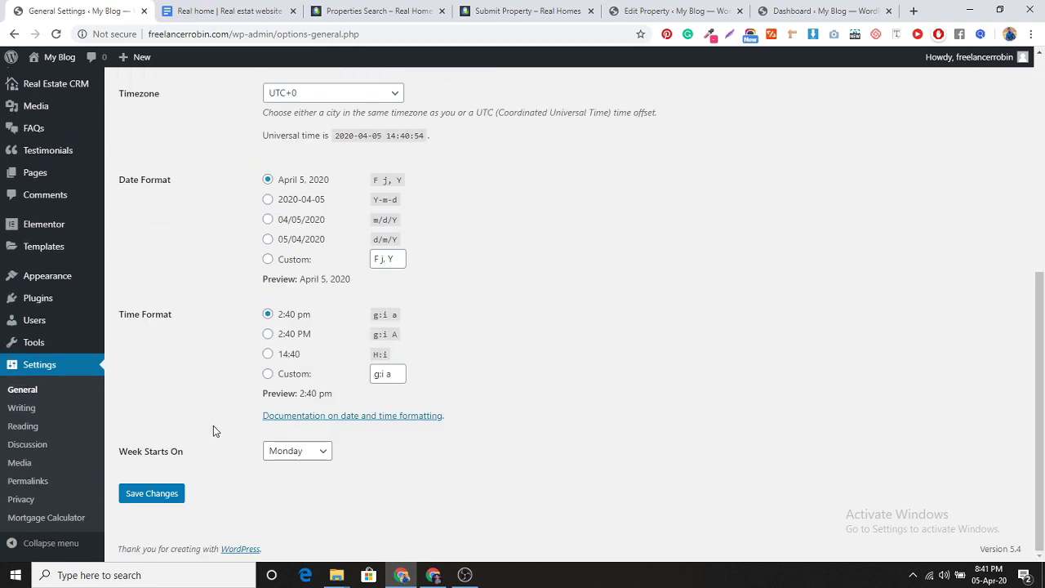
scroll(213, 426, "up", 4)
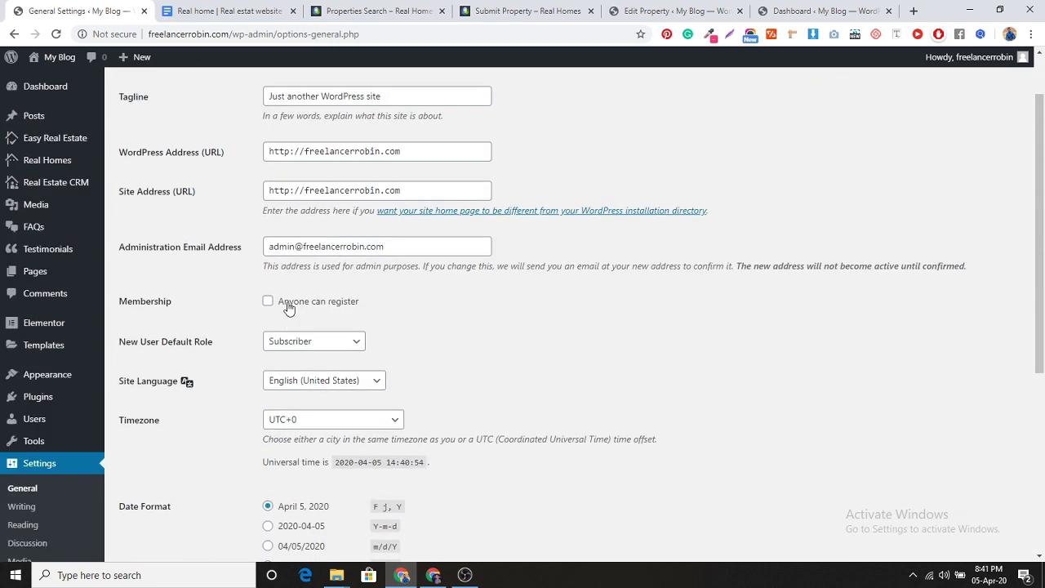
left_click(267, 302)
scroll(217, 436, "down", 4)
left_click(152, 493)
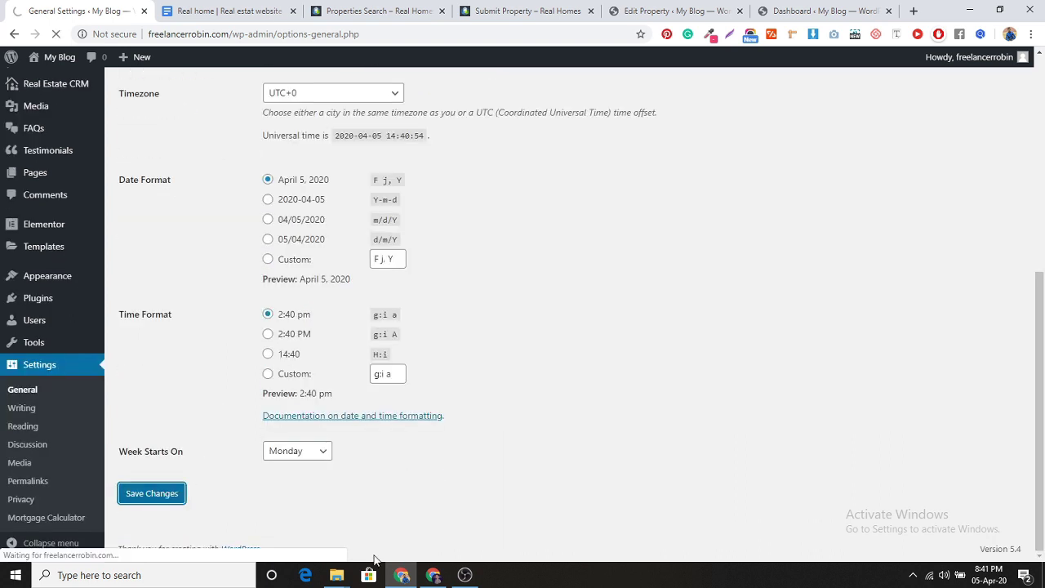
Switch to the other browser window and open the Villa on Grand Avenue listing from the site's Properties page.
left_click(433, 575)
left_click(271, 8)
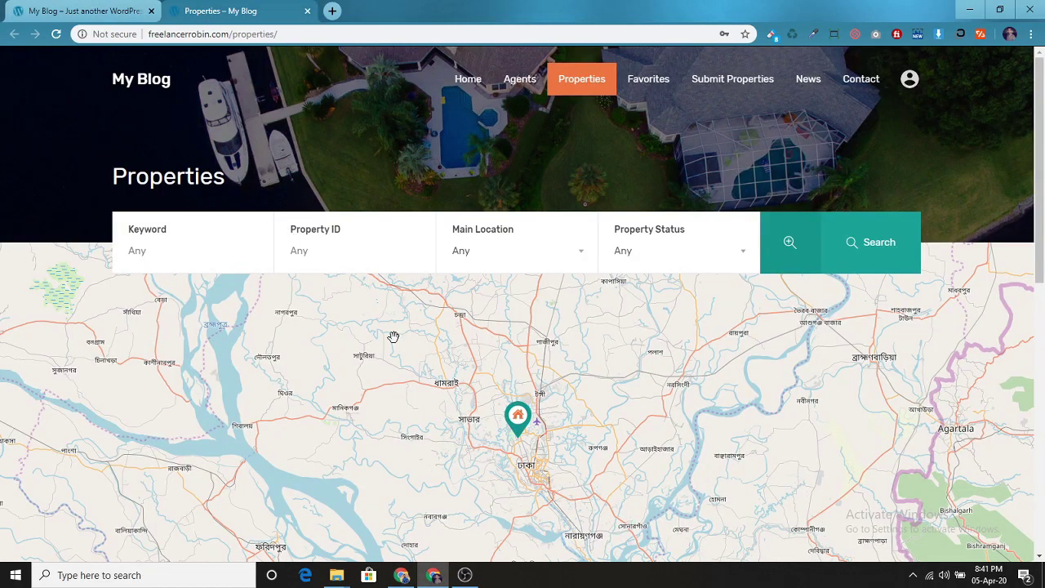
scroll(393, 336, "down", 6)
left_click(280, 300)
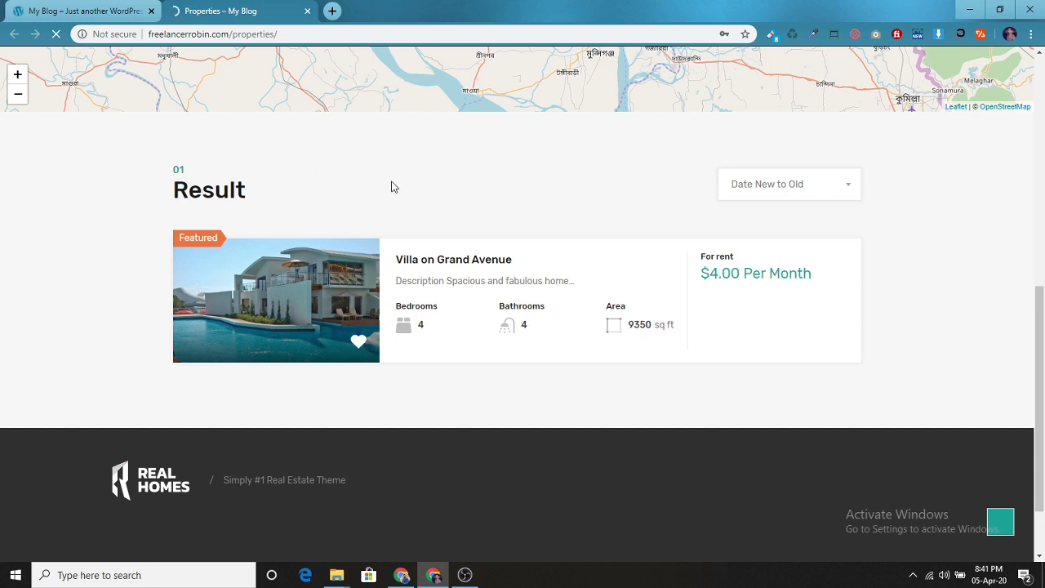
Reload the site's homepage and close the tab with the property listing.
left_click(96, 9)
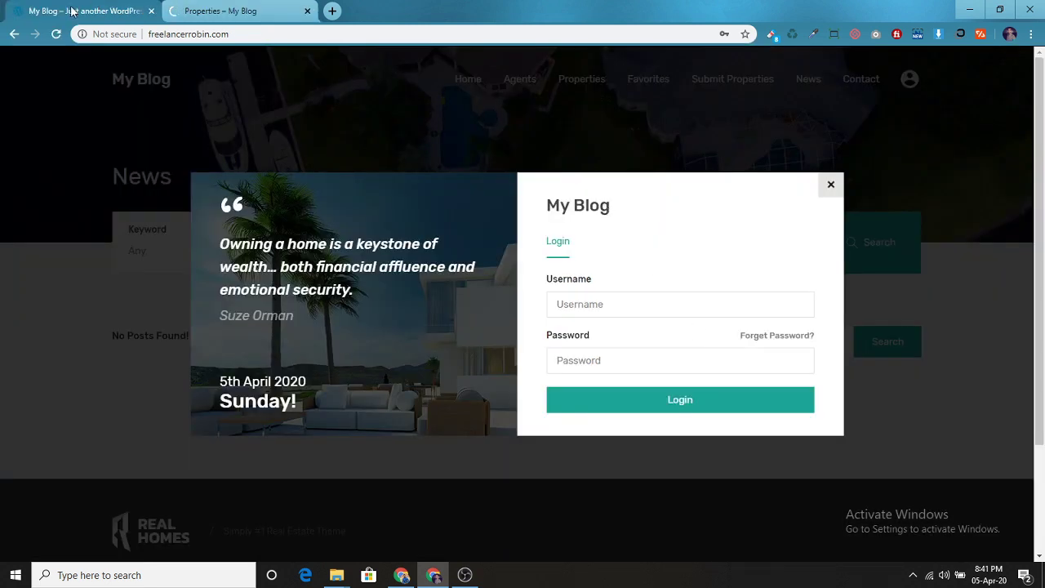
left_click(56, 34)
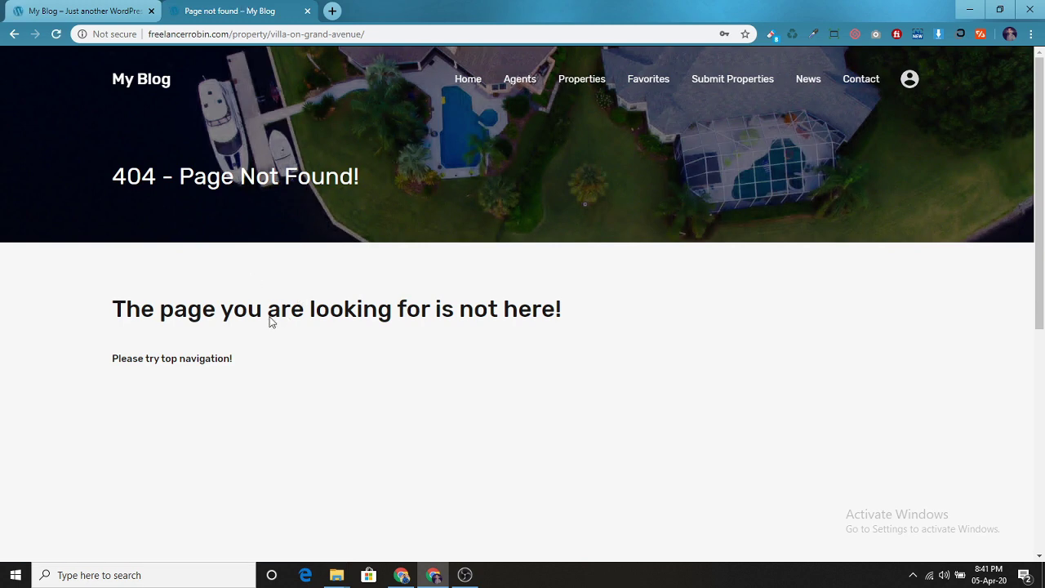
left_click(308, 11)
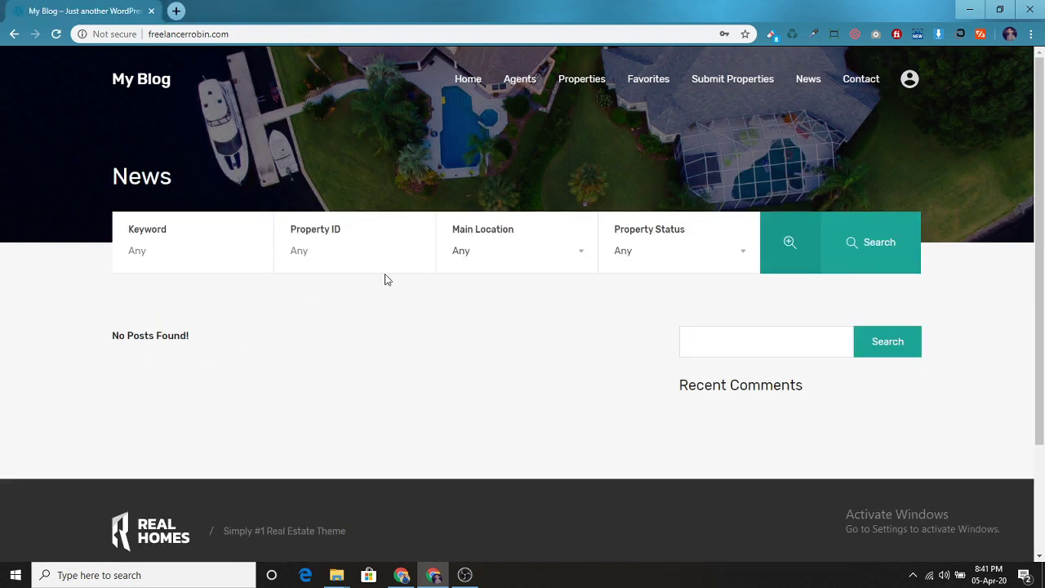
Open the site's registration form and register a new account with a username and the suggested e-mail address.
left_click(910, 78)
left_click(604, 243)
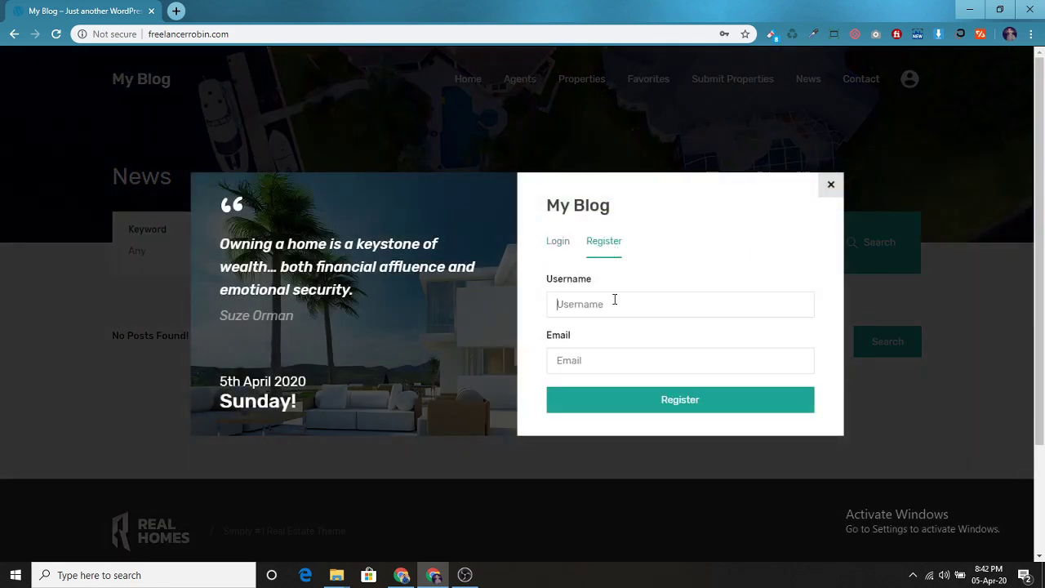
type("robin")
left_click(586, 367)
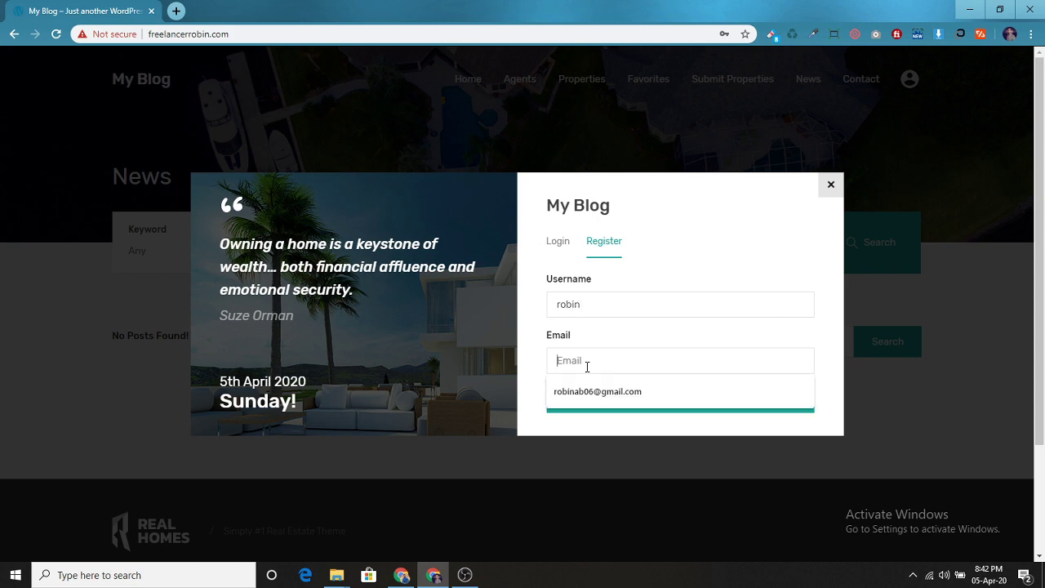
left_click(678, 392)
left_click(648, 409)
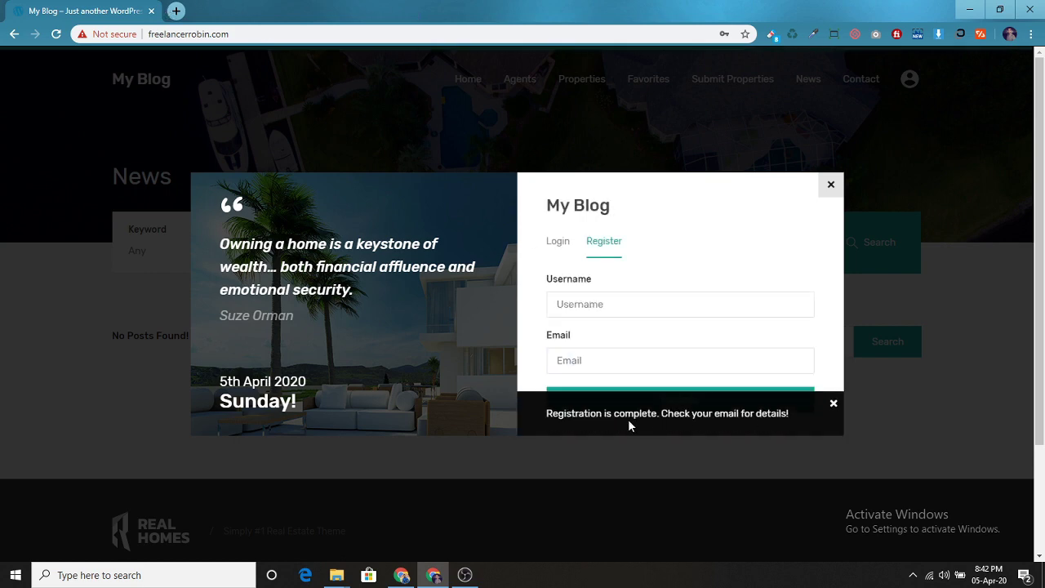
Open Gmail in a new tab, open the newest "Welcome to My Blog" message, and copy the account password from it.
left_click(175, 11)
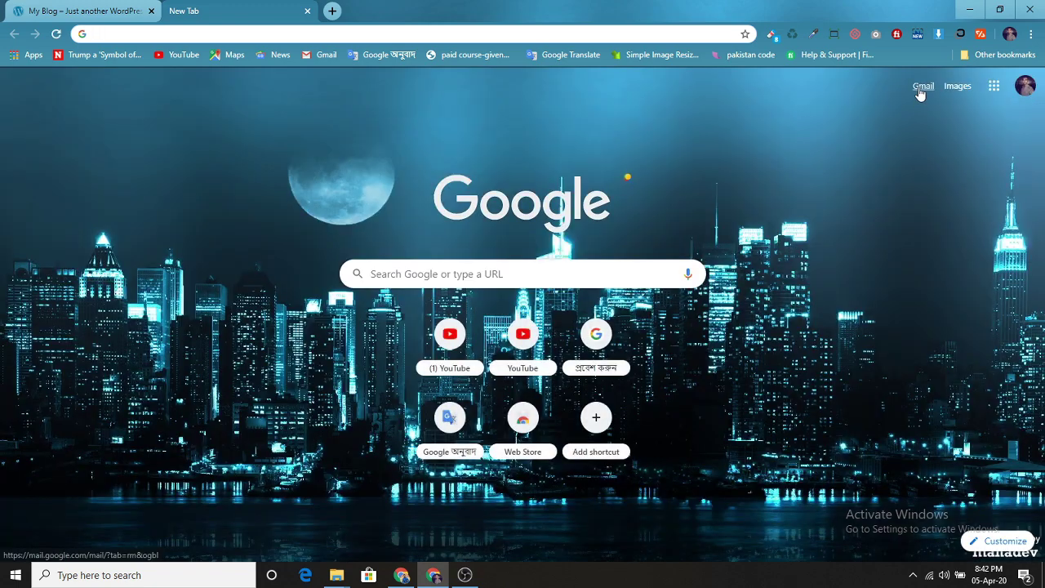
left_click(921, 91)
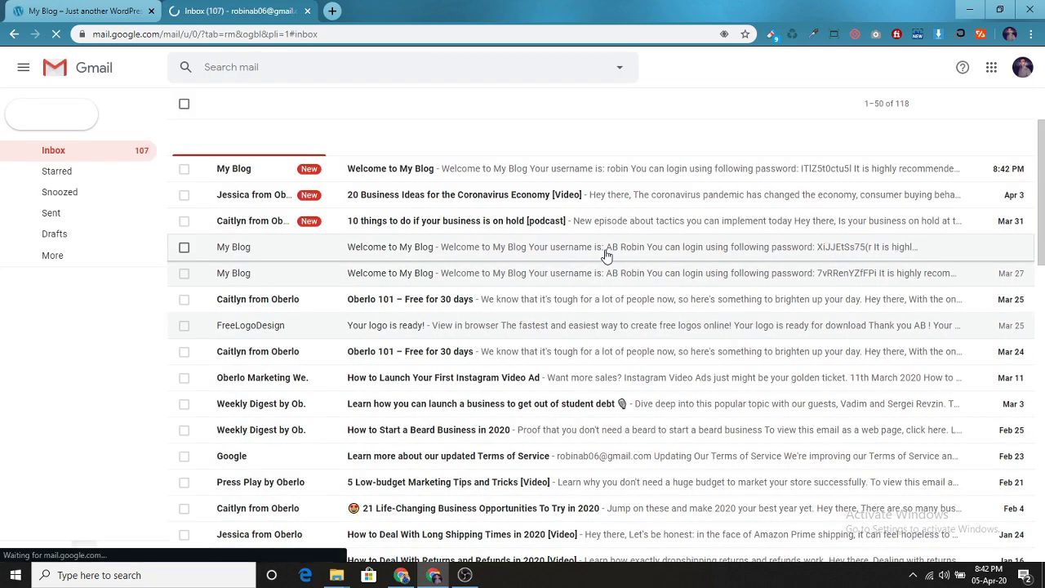
left_click(388, 177)
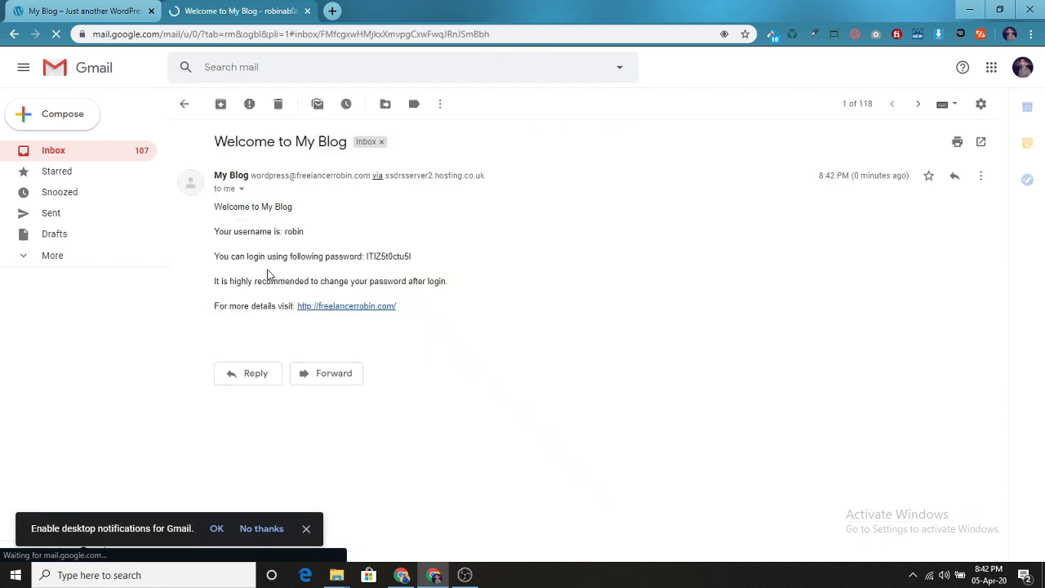
left_click_drag(366, 255, 414, 260)
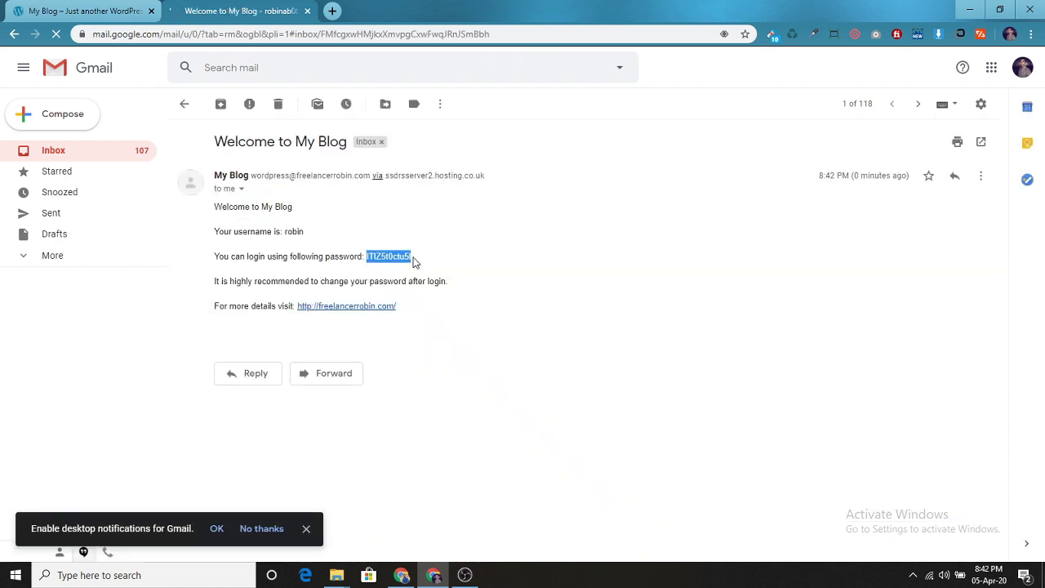
Log in on the site with the new account's username and the password from the welcome e-mail.
left_click(126, 15)
left_click(557, 243)
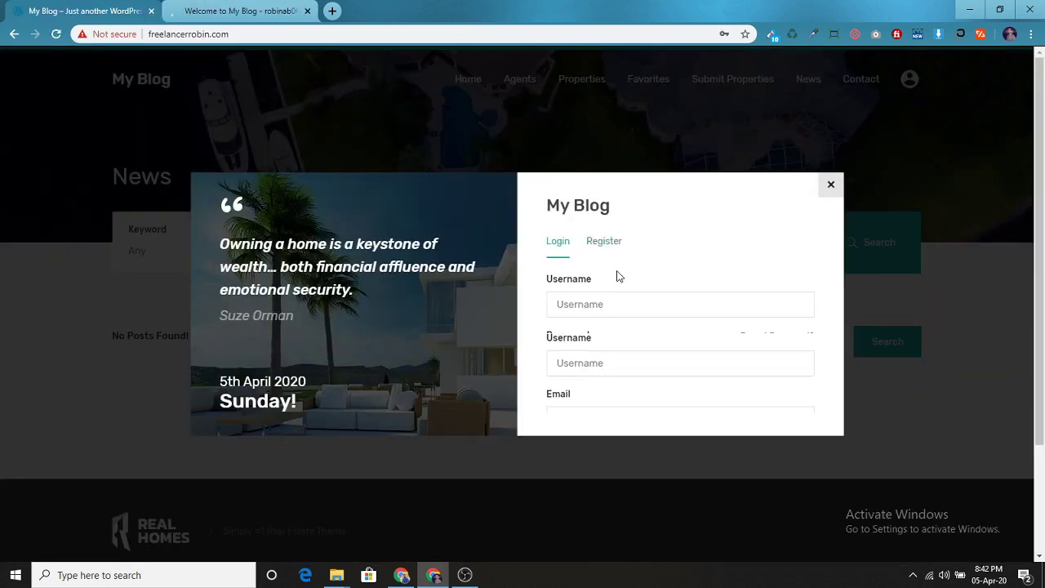
left_click(620, 300)
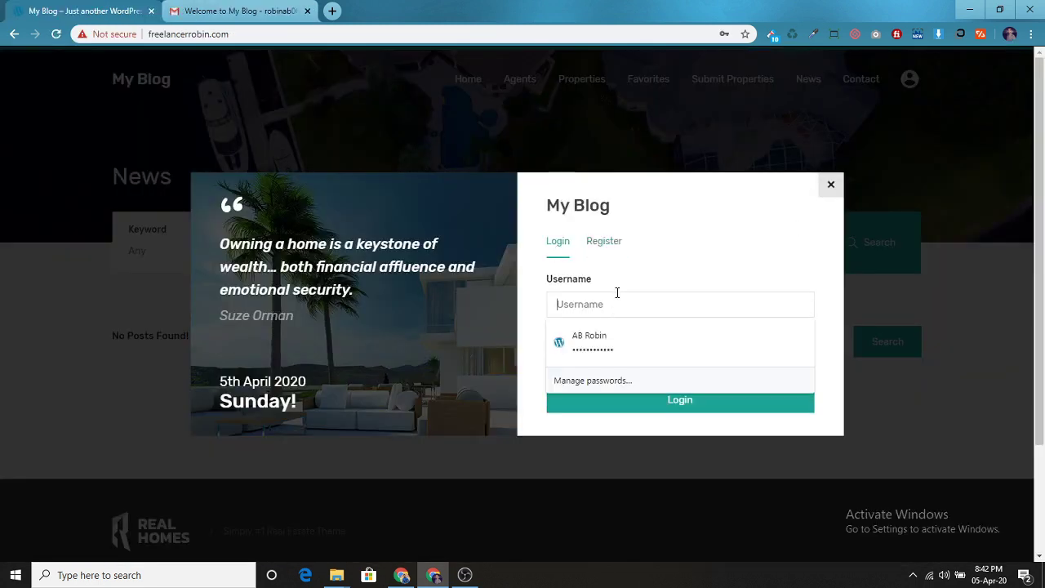
type("robin")
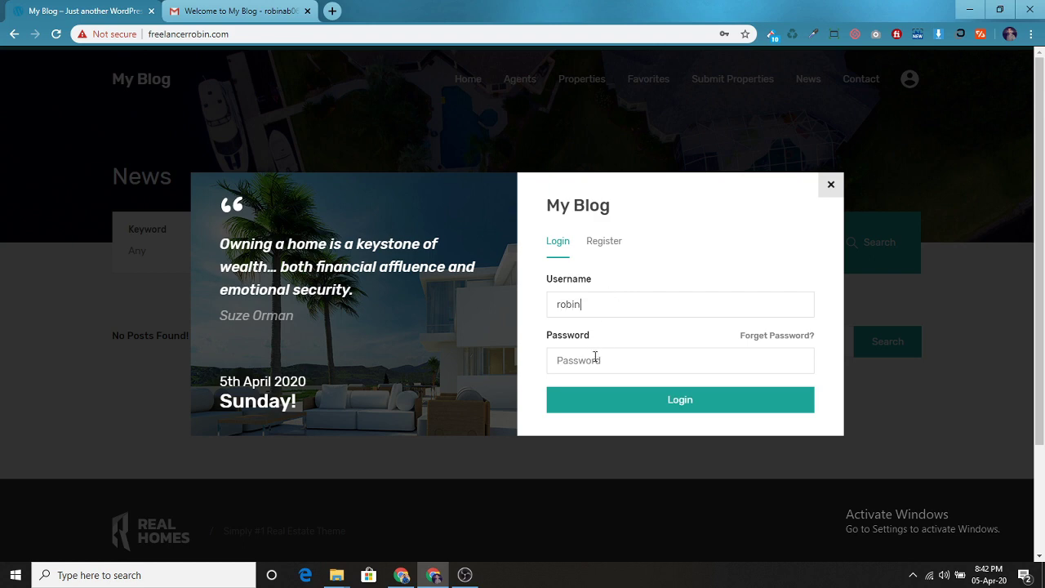
left_click(595, 357)
left_click(602, 400)
left_click(606, 406)
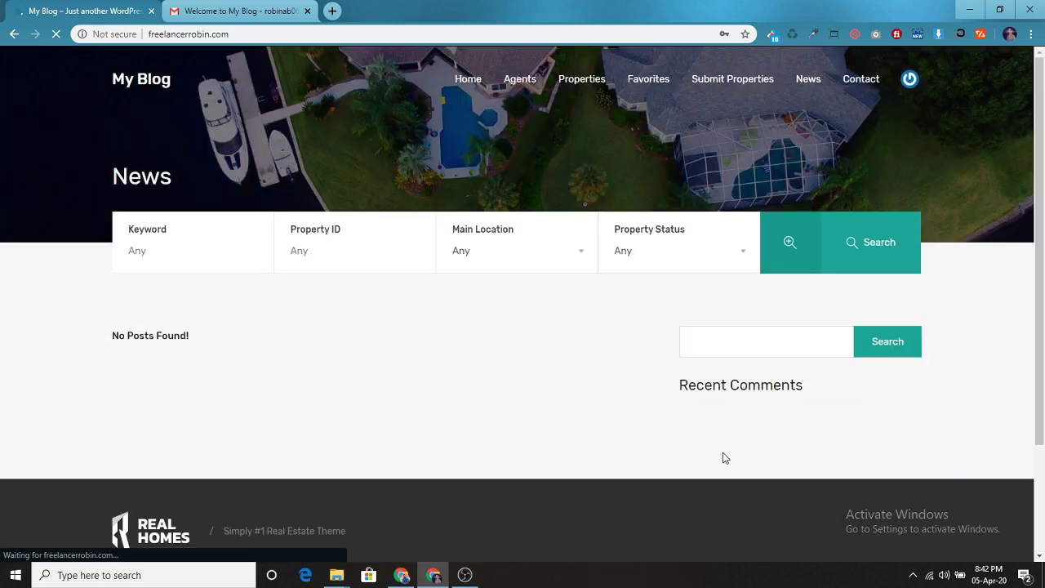
left_click(675, 248)
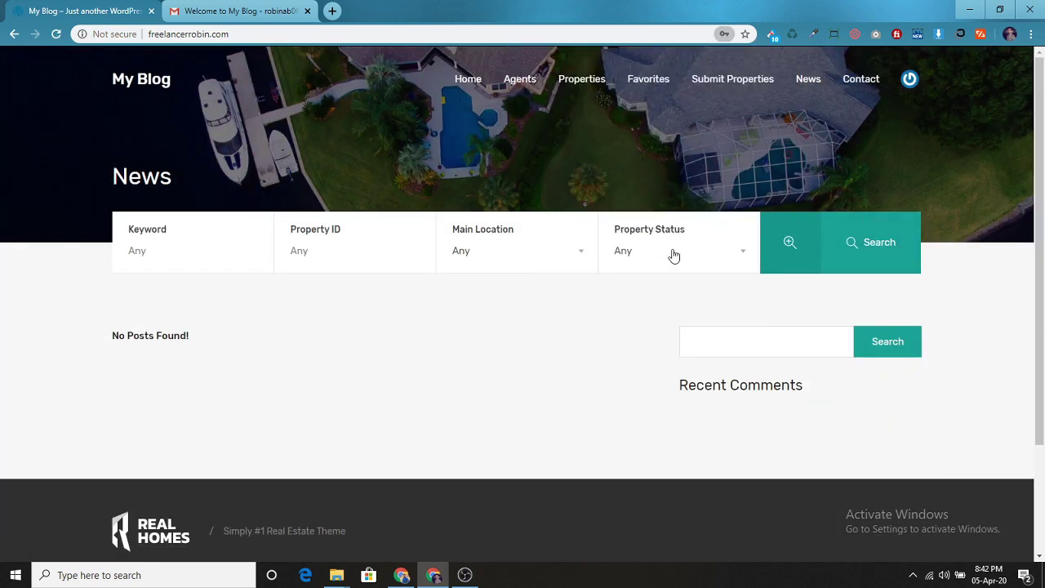
Open the Submit Properties page and look through the fields of its property submission form.
left_click(730, 81)
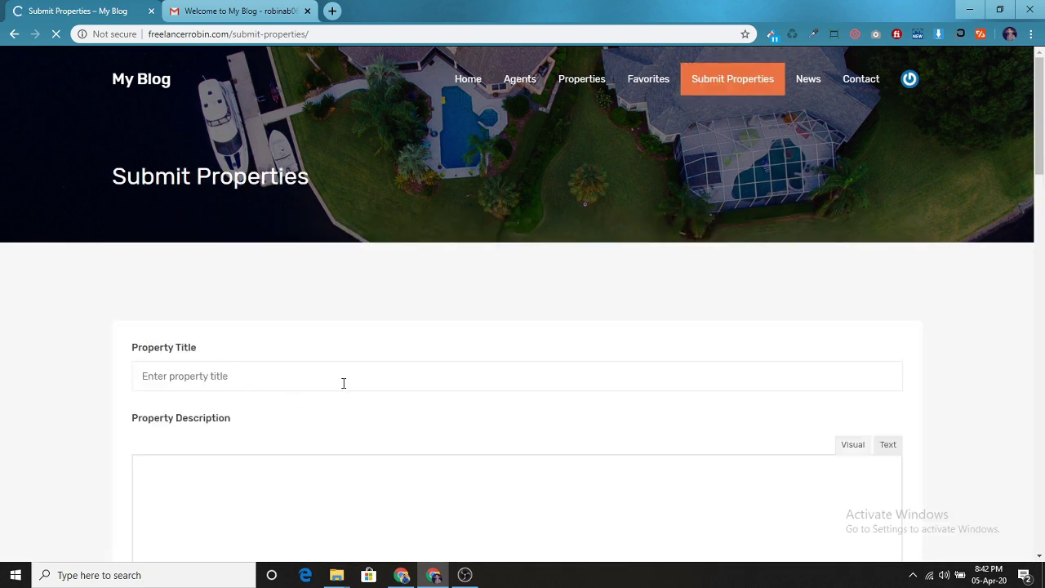
scroll(344, 383, "down", 4)
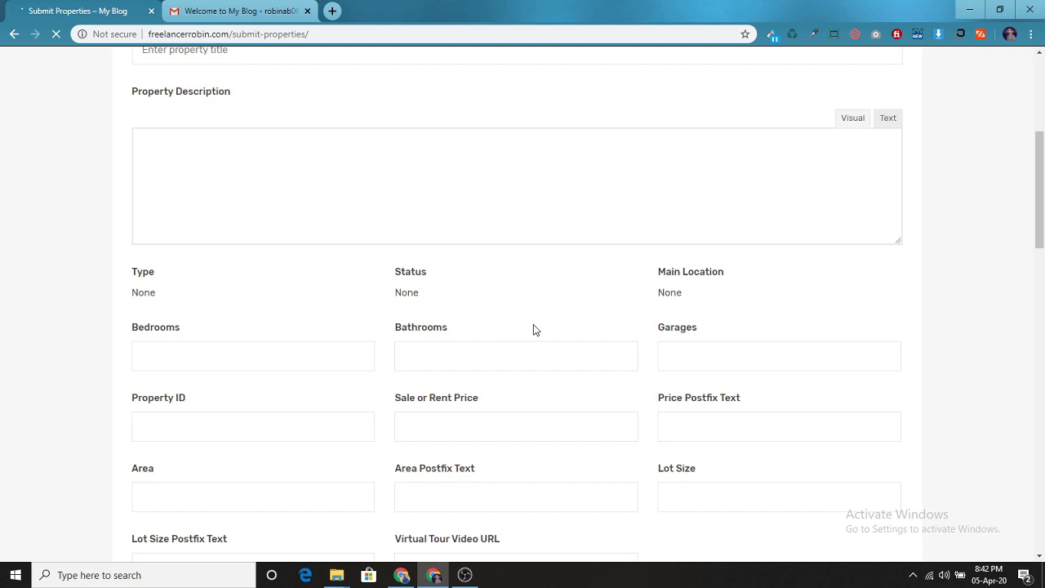
scroll(535, 329, "down", 7)
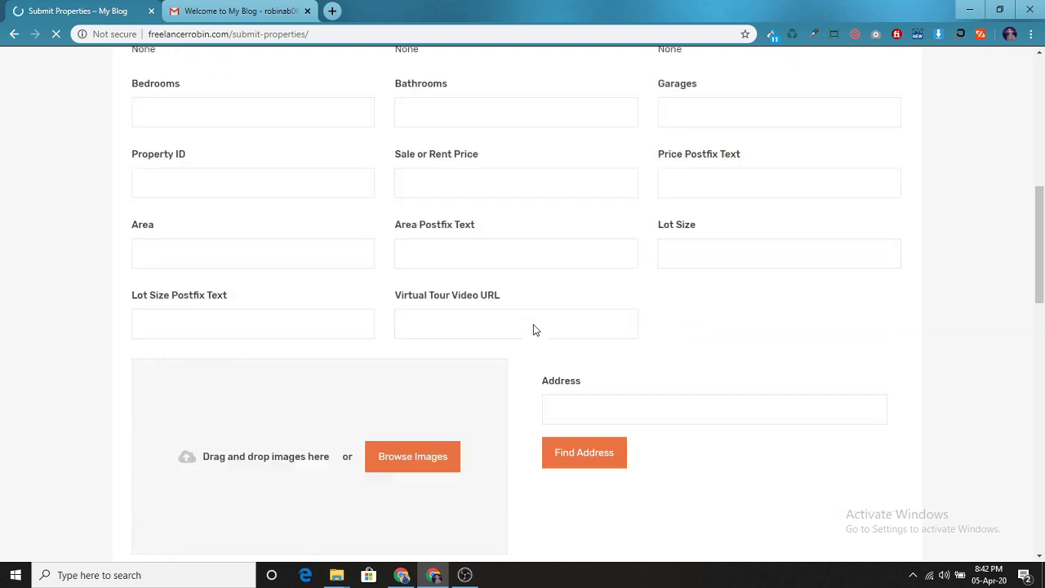
scroll(567, 430, "down", 9)
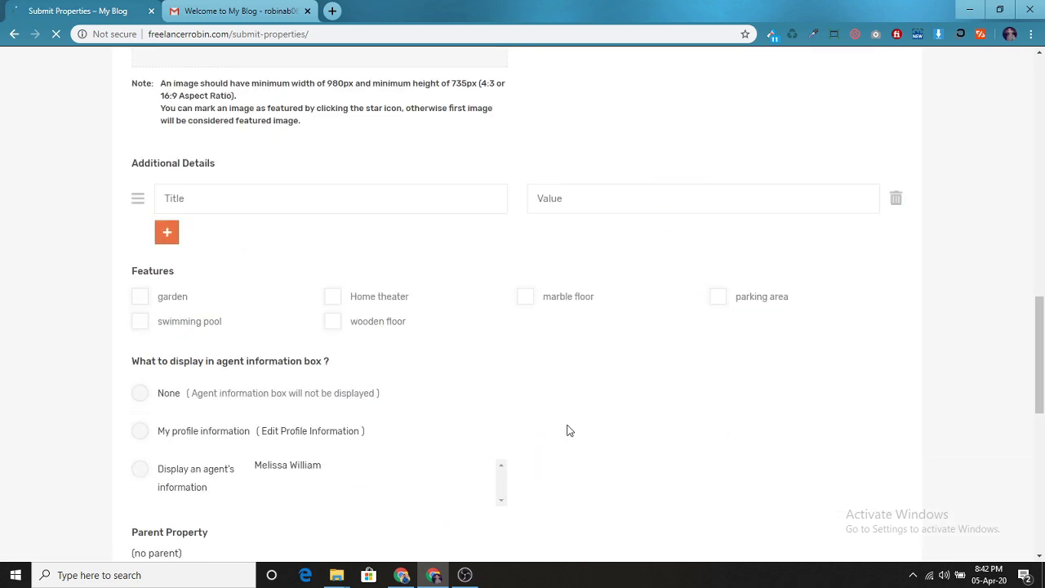
scroll(417, 400, "up", 5)
scroll(416, 397, "up", 15)
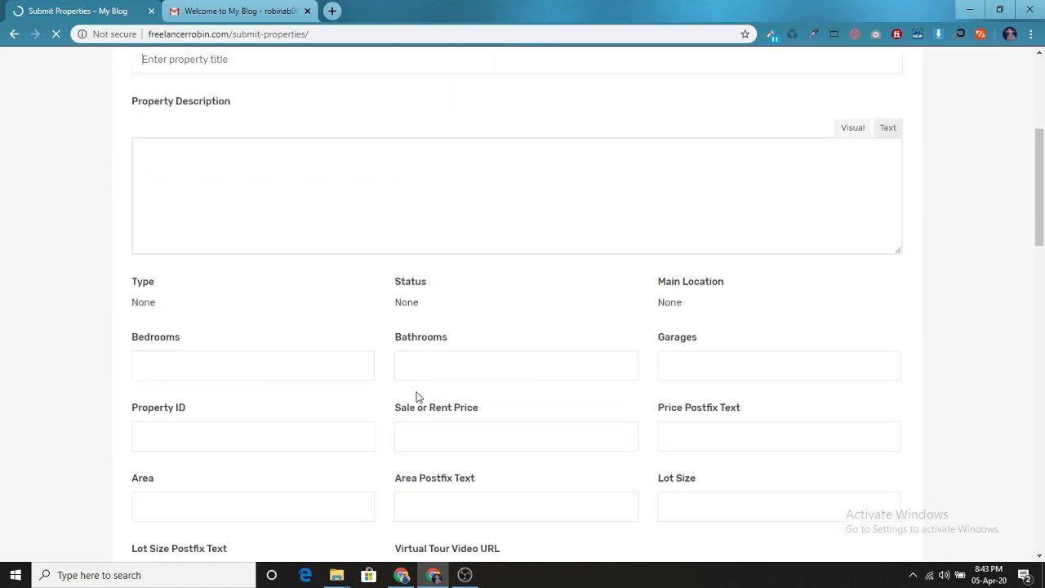
Switch to the admin browser window and open the Condo on Biscayne Boulevard listing from the RealHomes demo's Properties Search in a new tab.
left_click(402, 575)
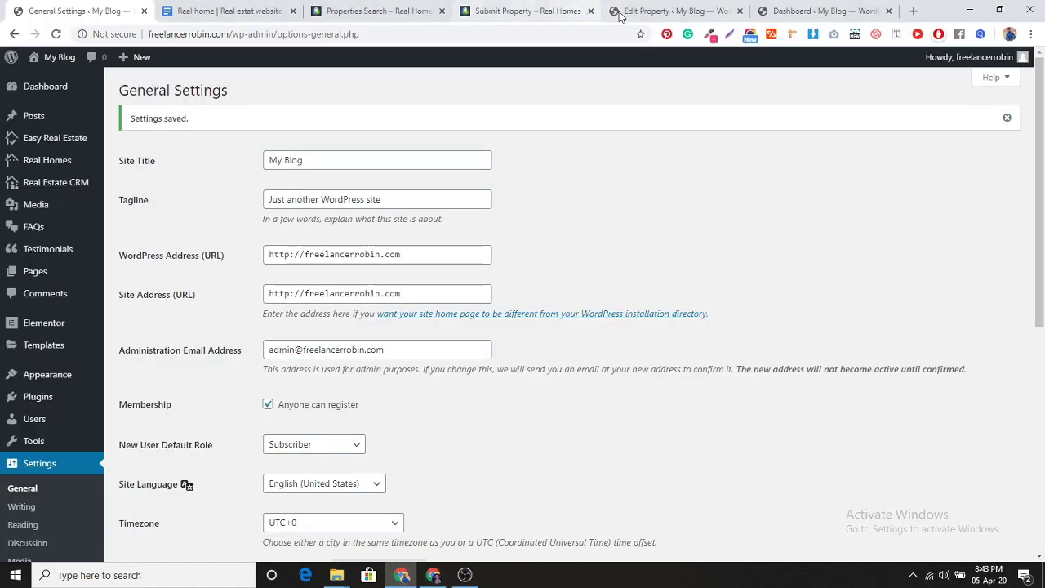
left_click(377, 10)
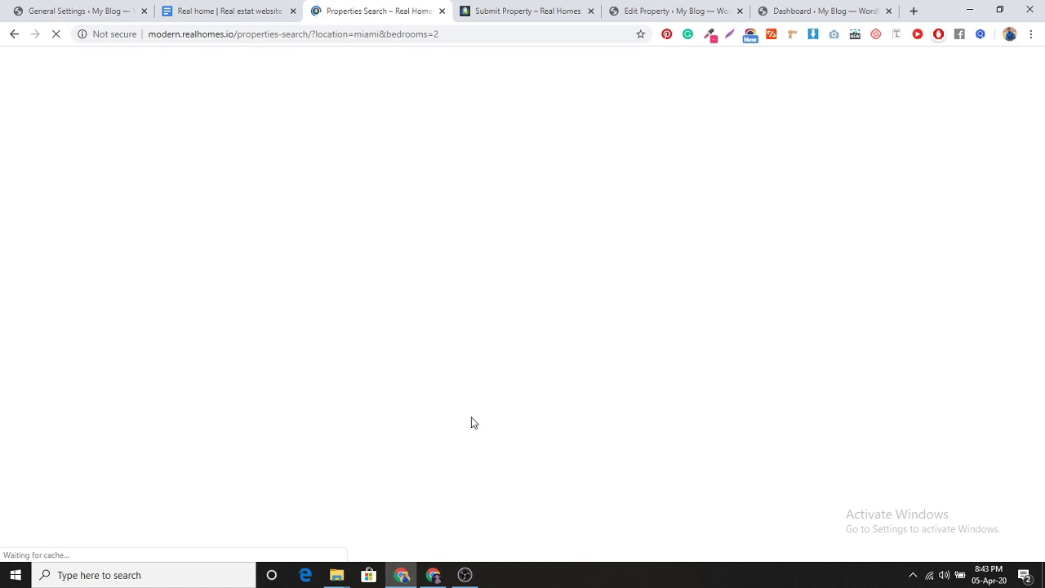
scroll(472, 423, "up", 2)
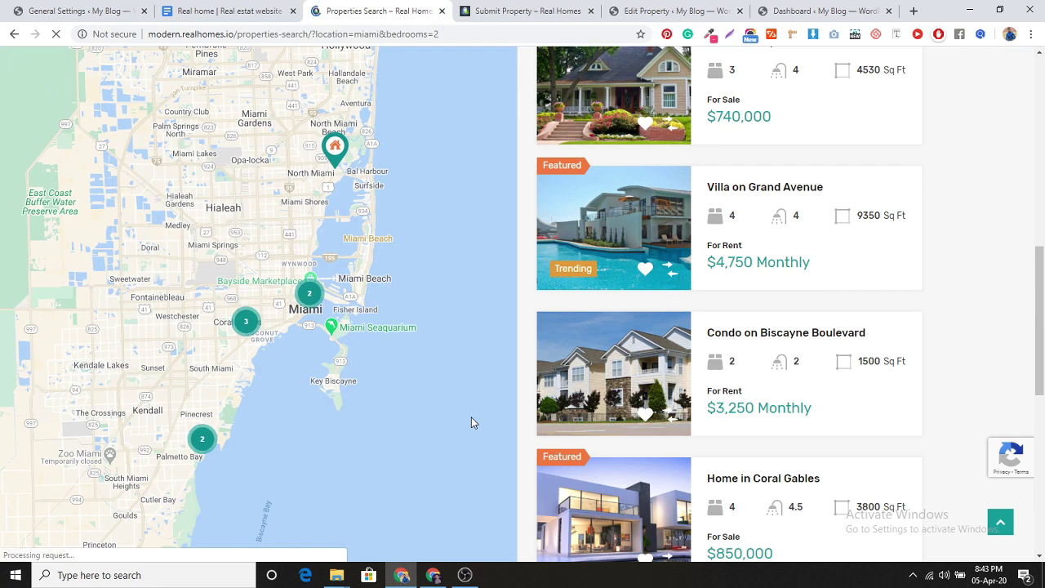
mouse_move(602, 397)
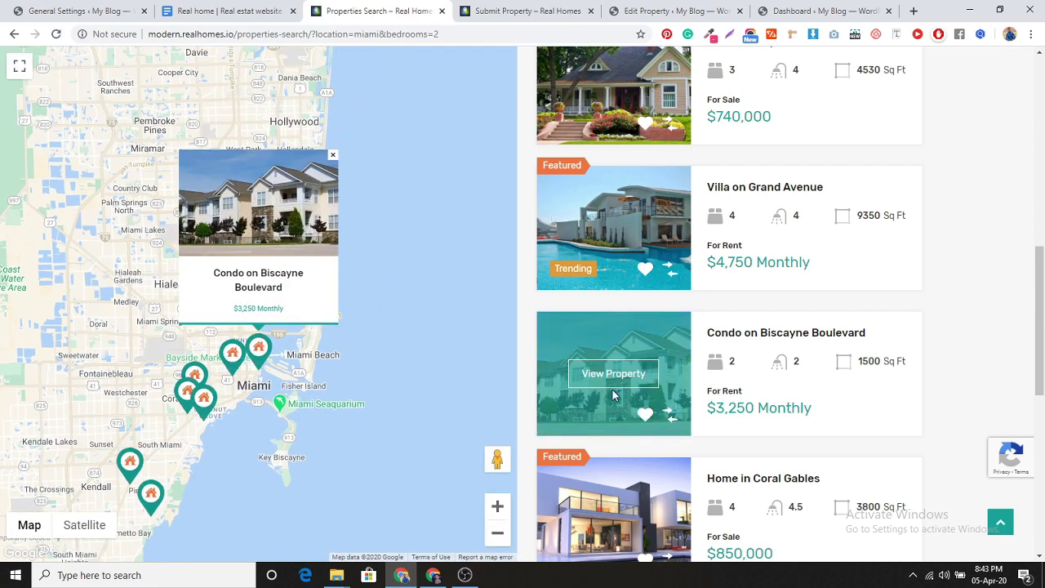
scroll(608, 384, "up", 5)
scroll(617, 378, "up", 3)
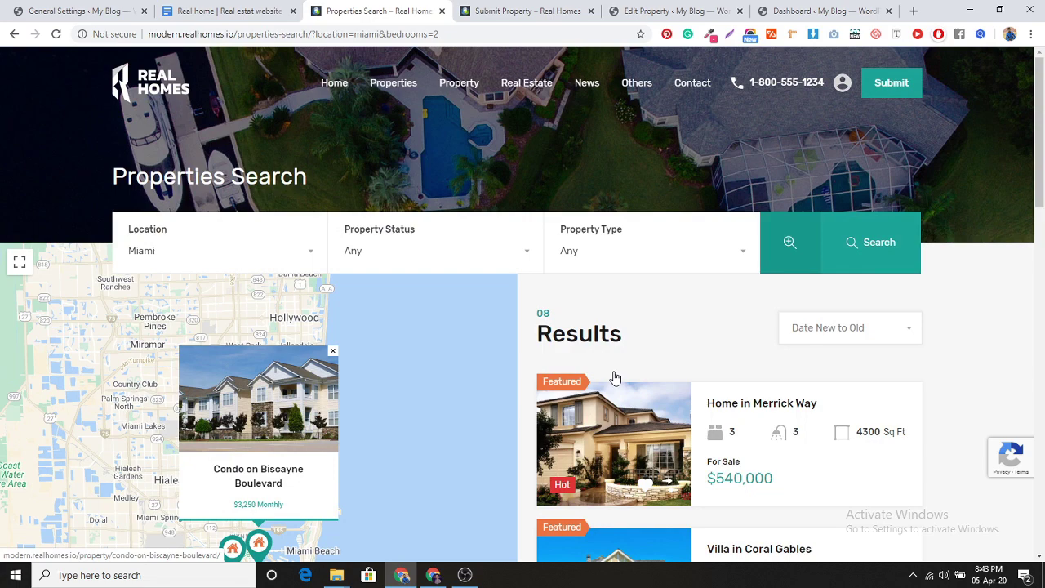
scroll(616, 378, "down", 10)
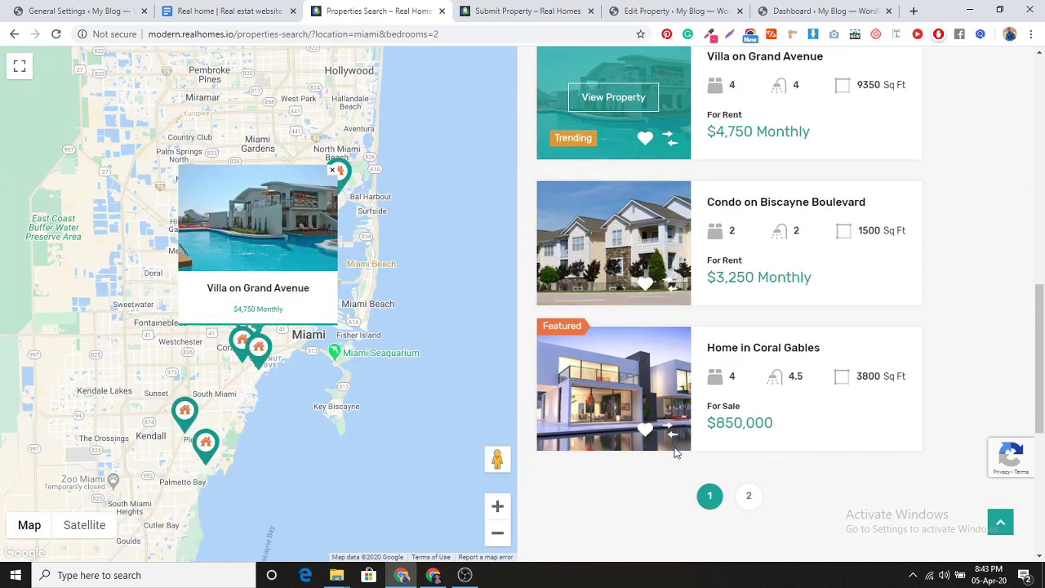
mouse_move(621, 245)
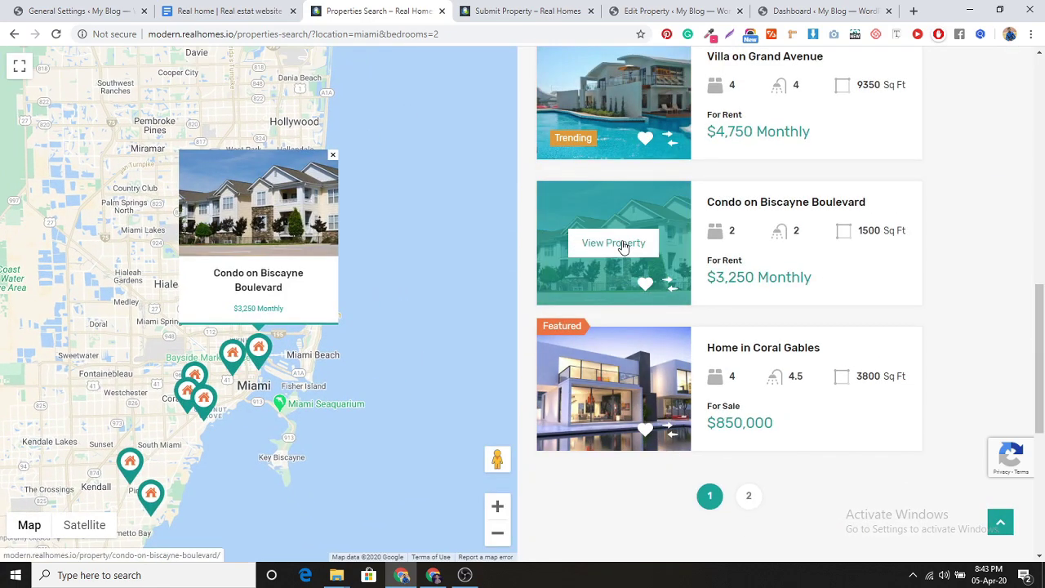
left_click(623, 248, "ctrl")
left_click(453, 11)
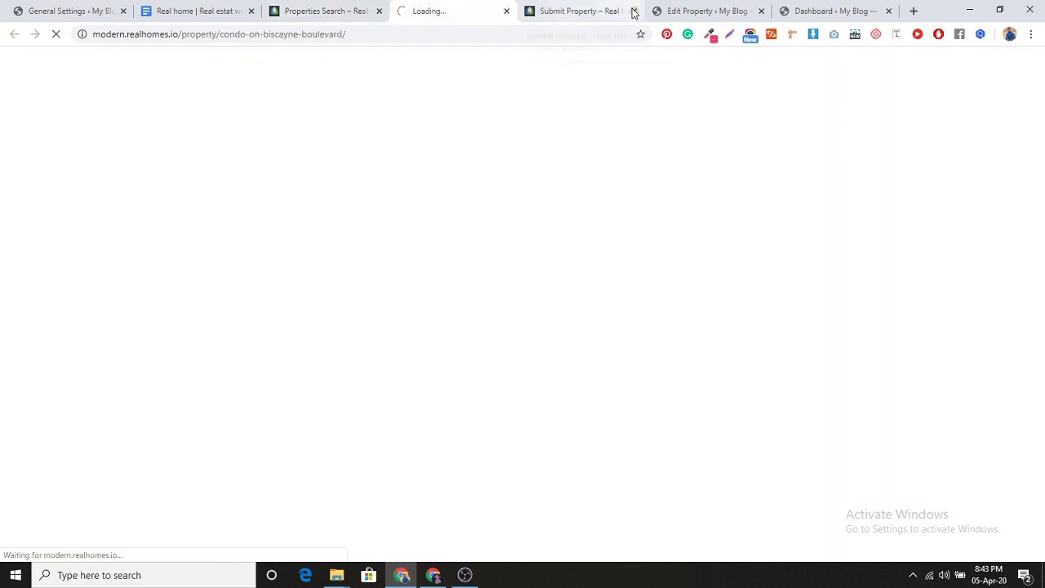
Close the demo's Submit Property tab and review the document settings of the Villa on Grand Avenue property, including its Discussion and Excerpt sections.
left_click(634, 10)
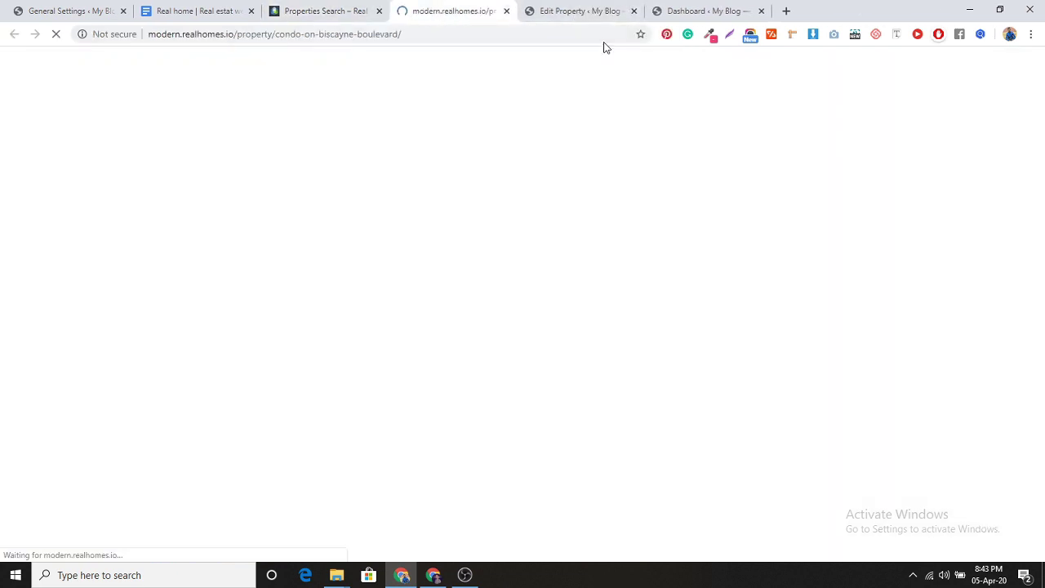
left_click(597, 9)
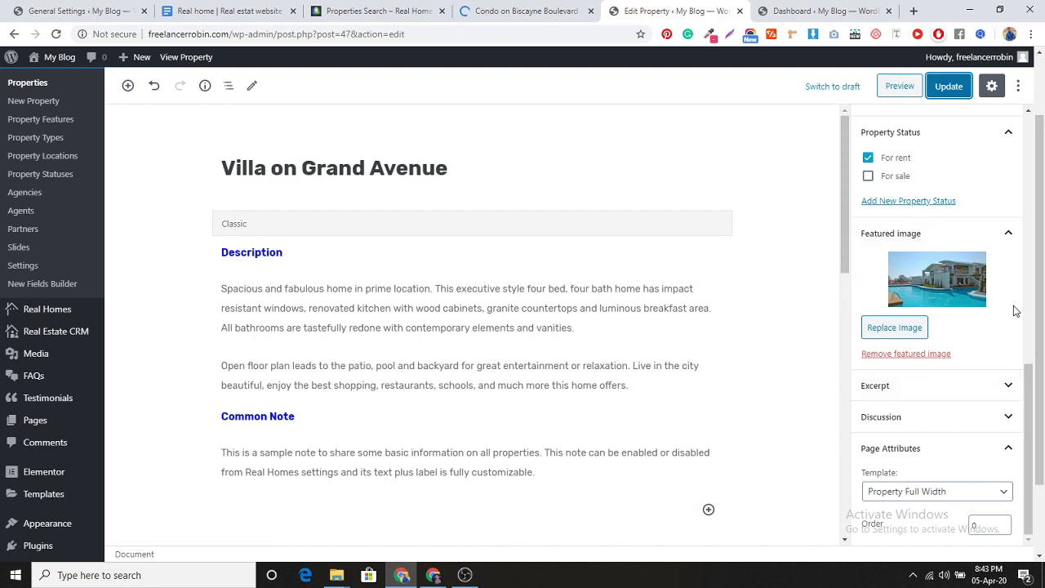
scroll(1016, 311, "up", 3)
scroll(1016, 310, "up", 5)
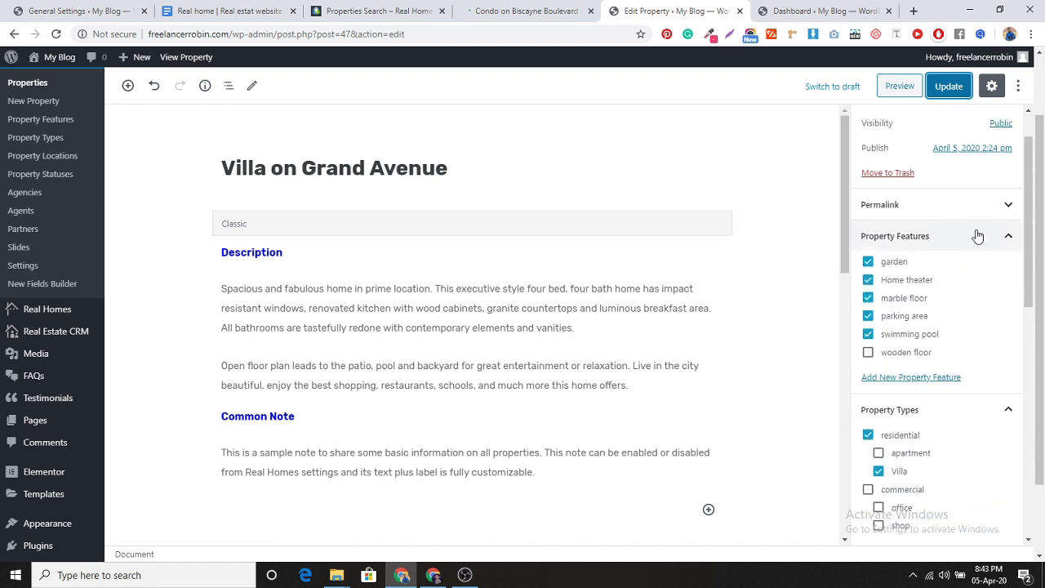
scroll(1023, 298, "down", 2)
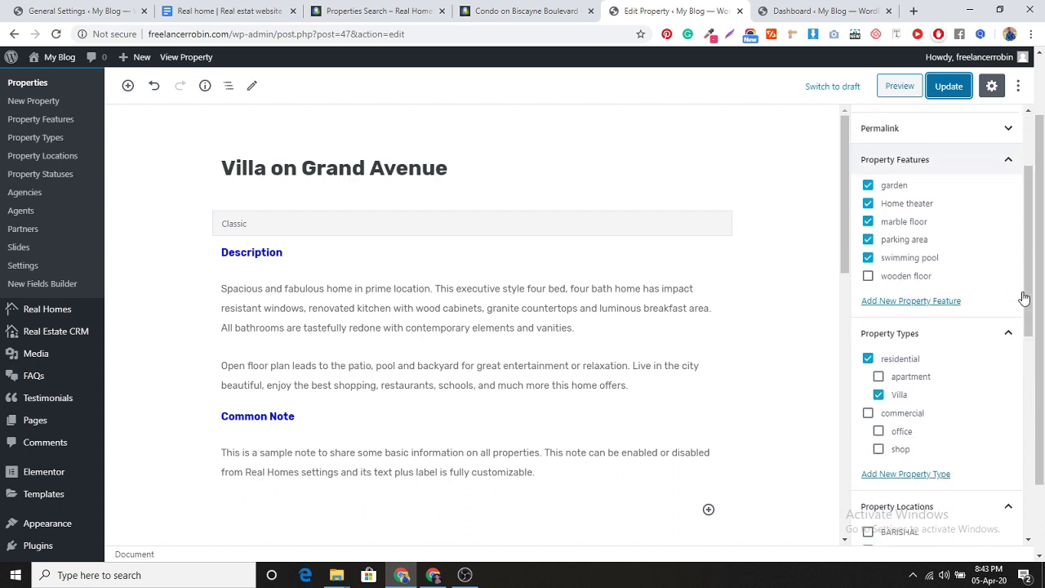
left_click_drag(1031, 294, 1044, 500)
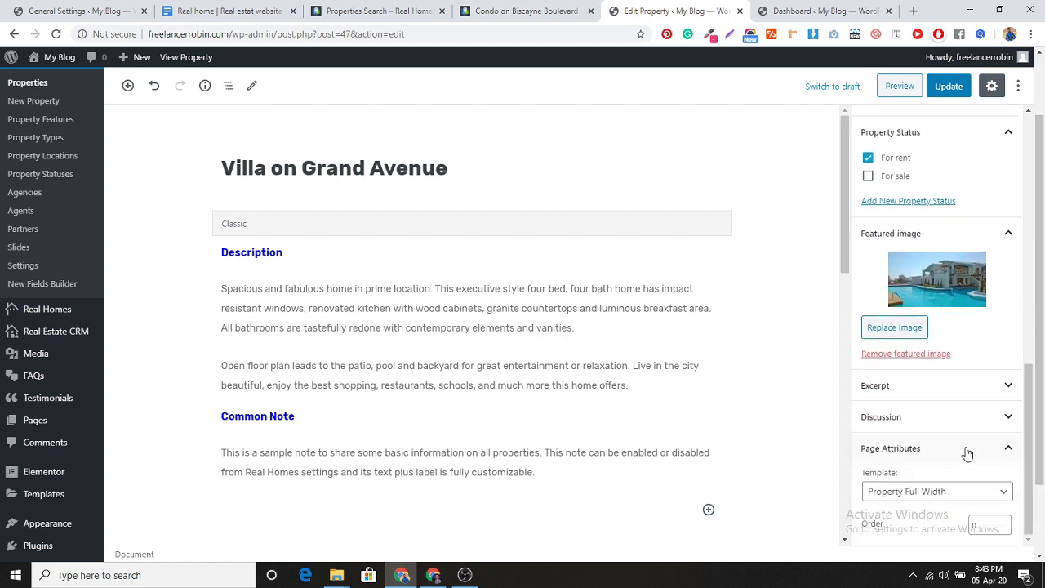
left_click(918, 427)
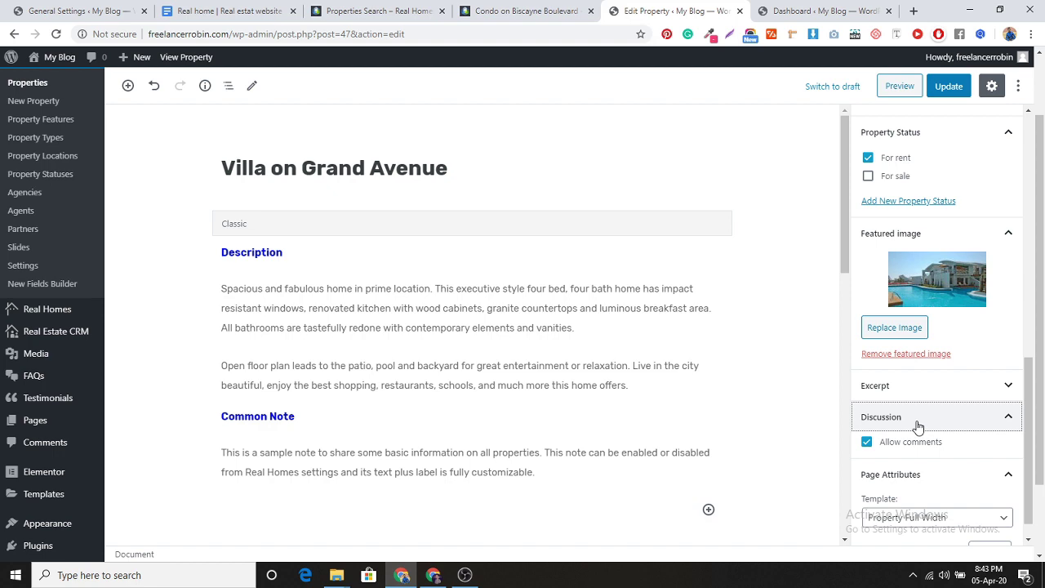
left_click(918, 394)
left_click(918, 395)
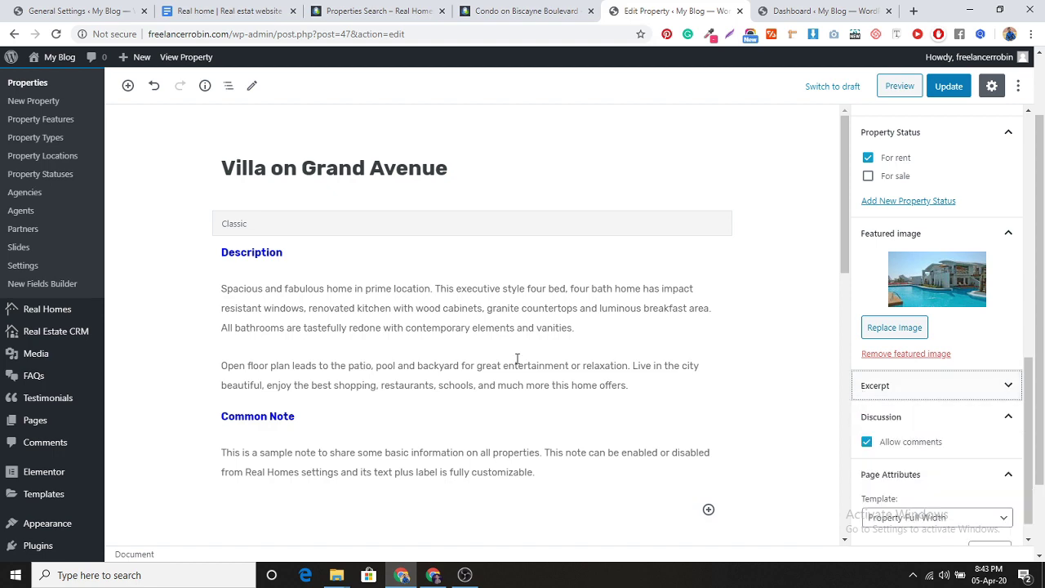
Look through the villa's property details, including Basic Information, Location on Map and Top Banner.
scroll(466, 350, "down", 5)
scroll(467, 356, "down", 3)
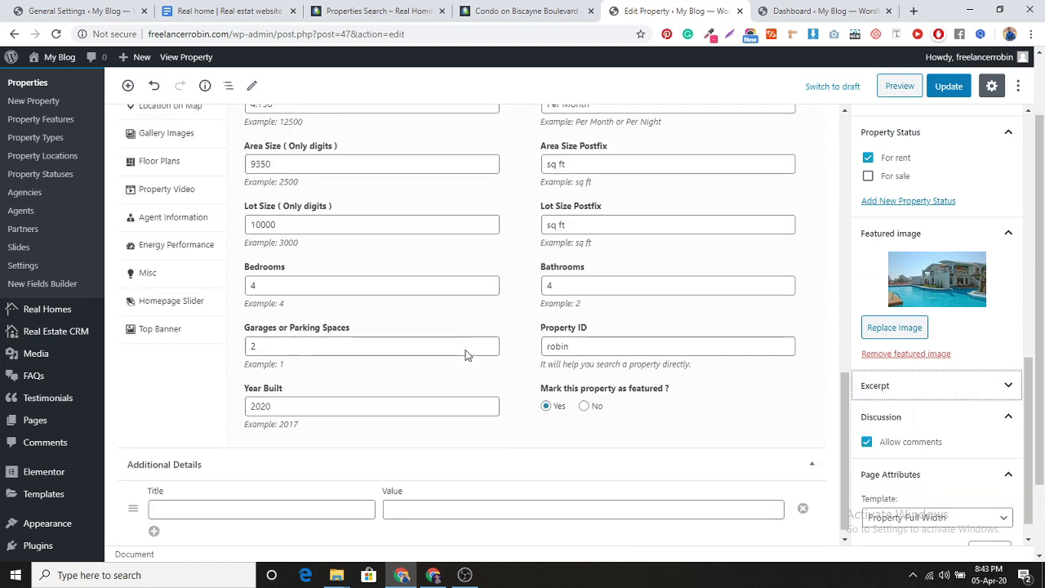
scroll(136, 189, "up", 1)
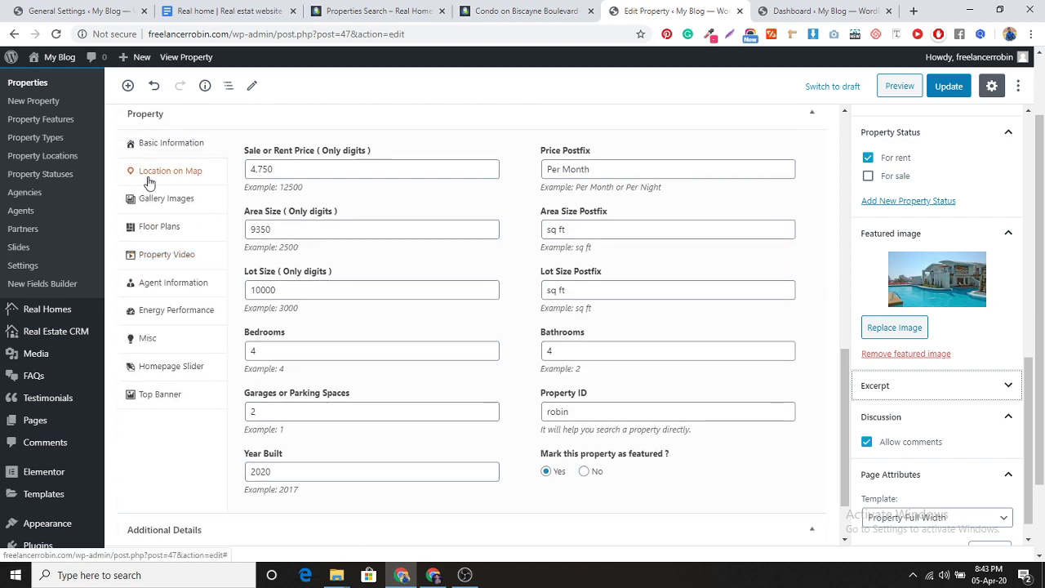
left_click(156, 172)
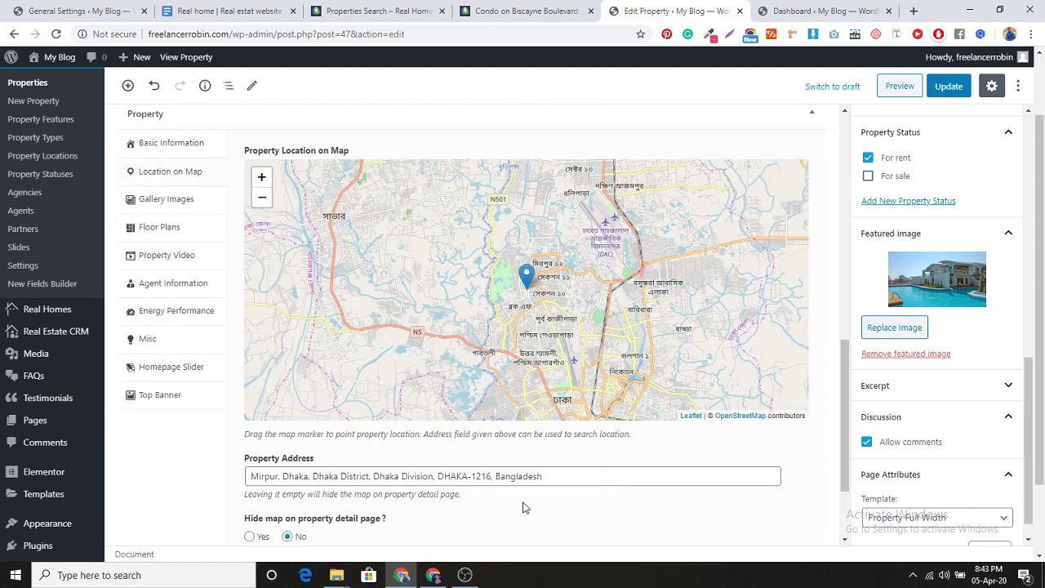
scroll(579, 470, "down", 2)
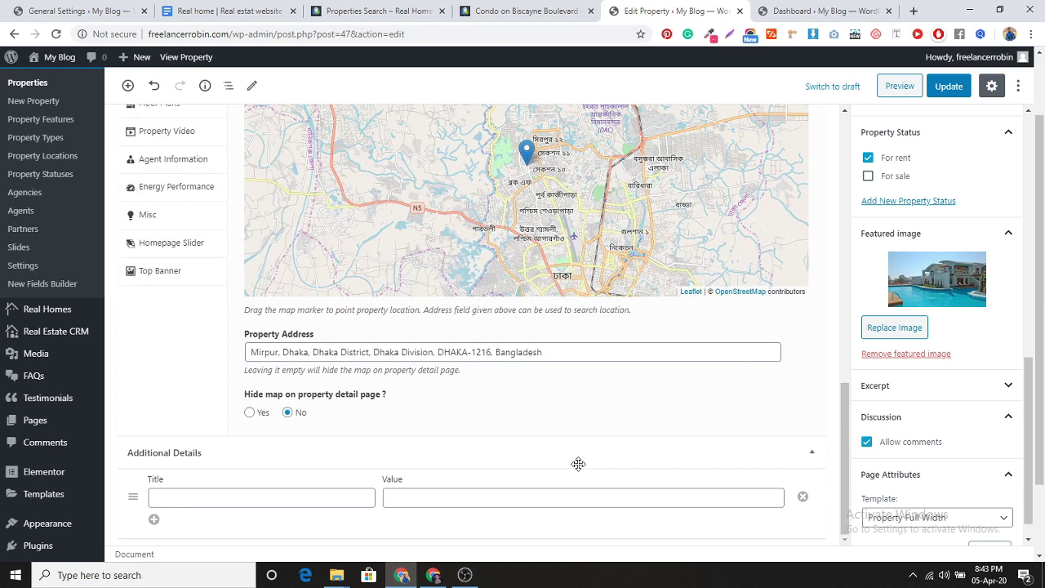
left_click(161, 270)
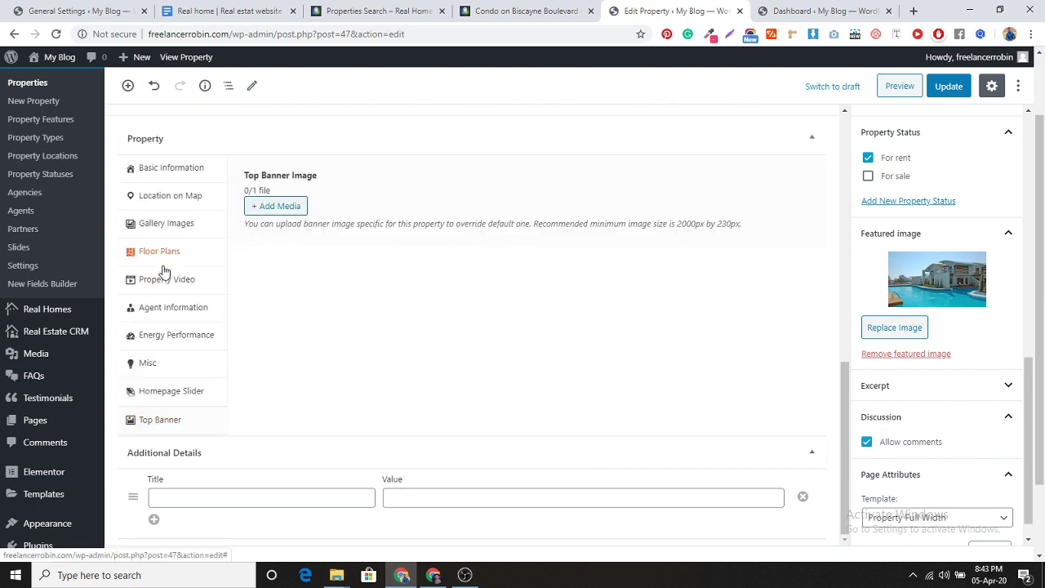
Add the villa to the Homepage Slider, using property-05-exterior-1200x680-1.jpg as its slider image.
left_click(171, 394)
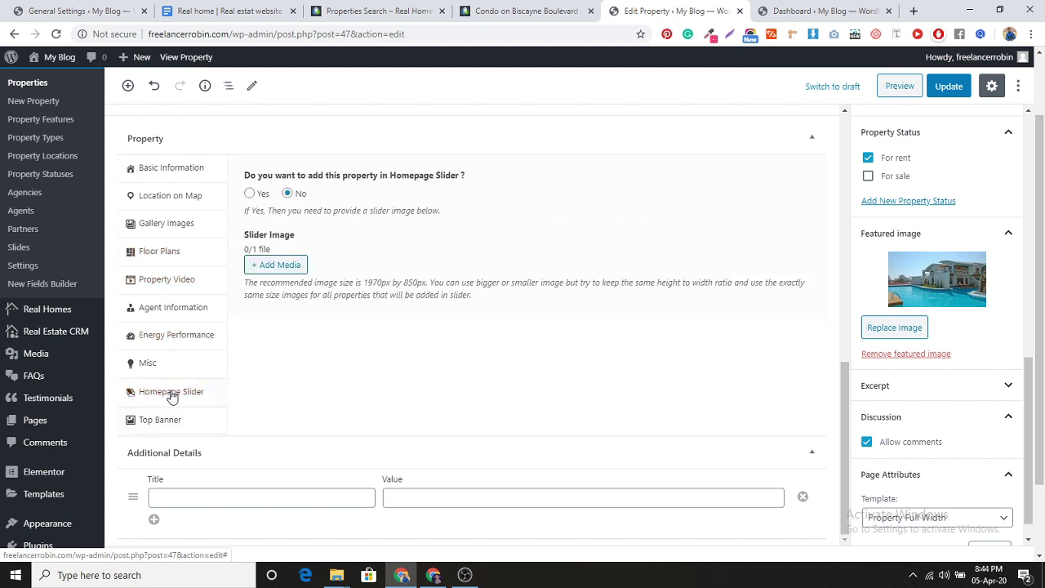
left_click(250, 195)
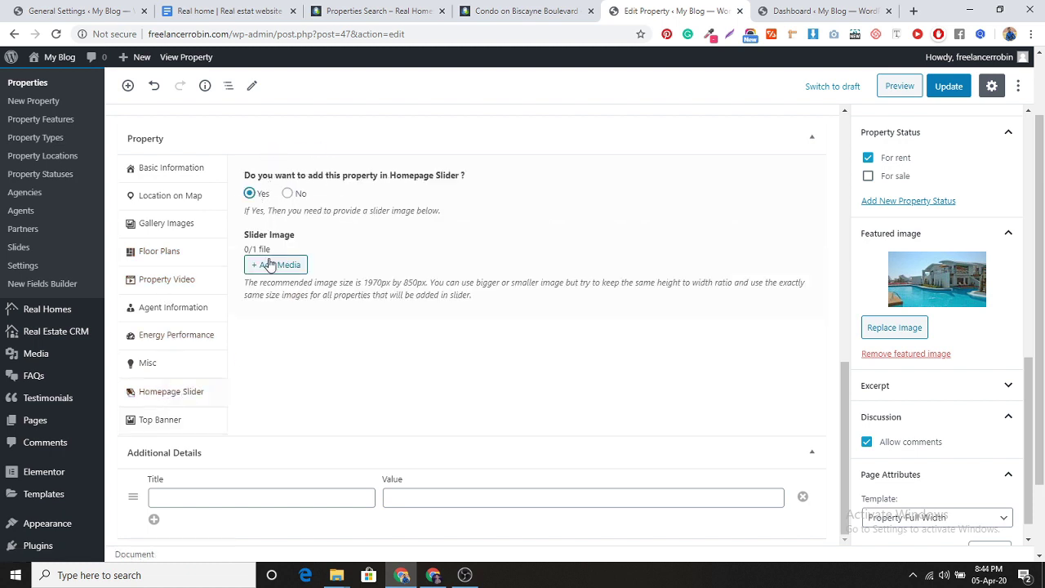
left_click(419, 329)
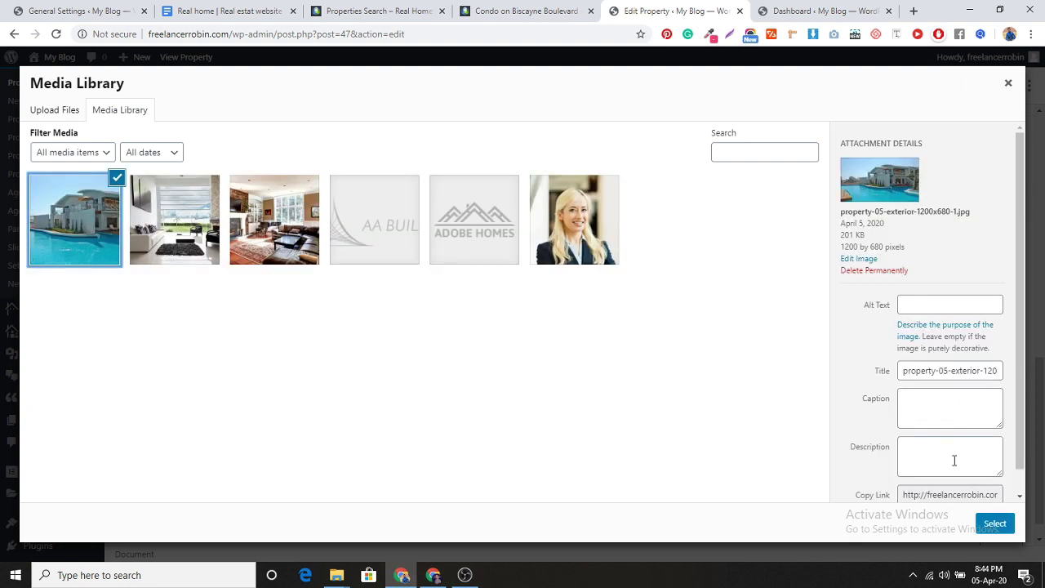
left_click(995, 523)
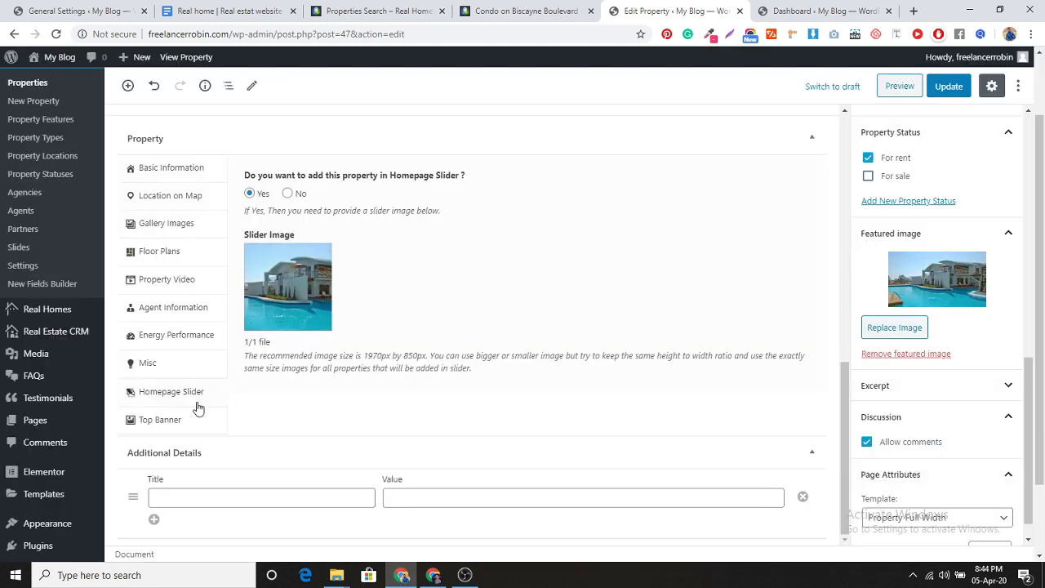
Set the pool exterior photo as the villa's Top Banner Image, update the property and open its preview.
left_click(179, 419)
left_click(268, 207)
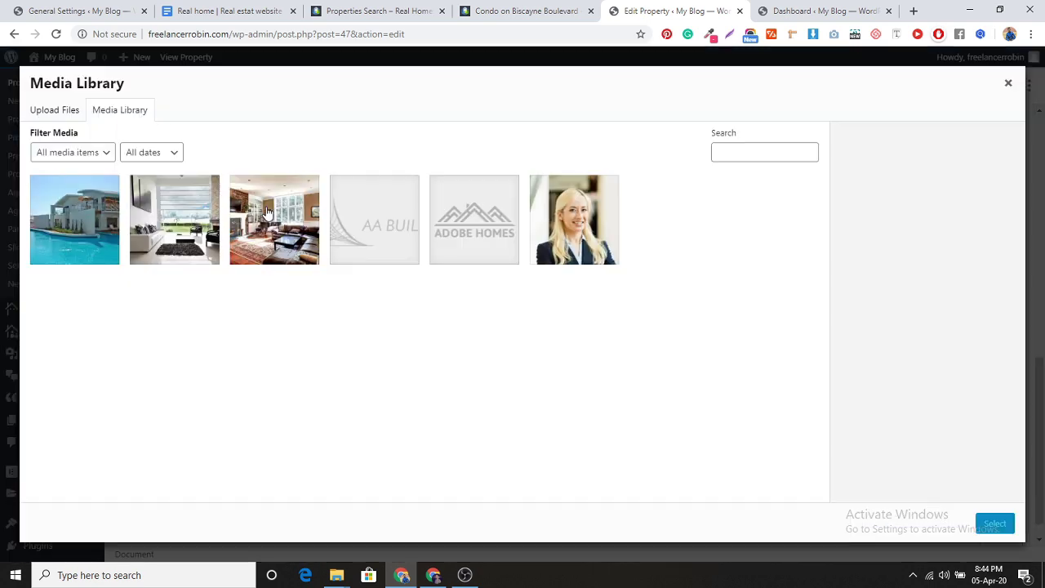
left_click(994, 524)
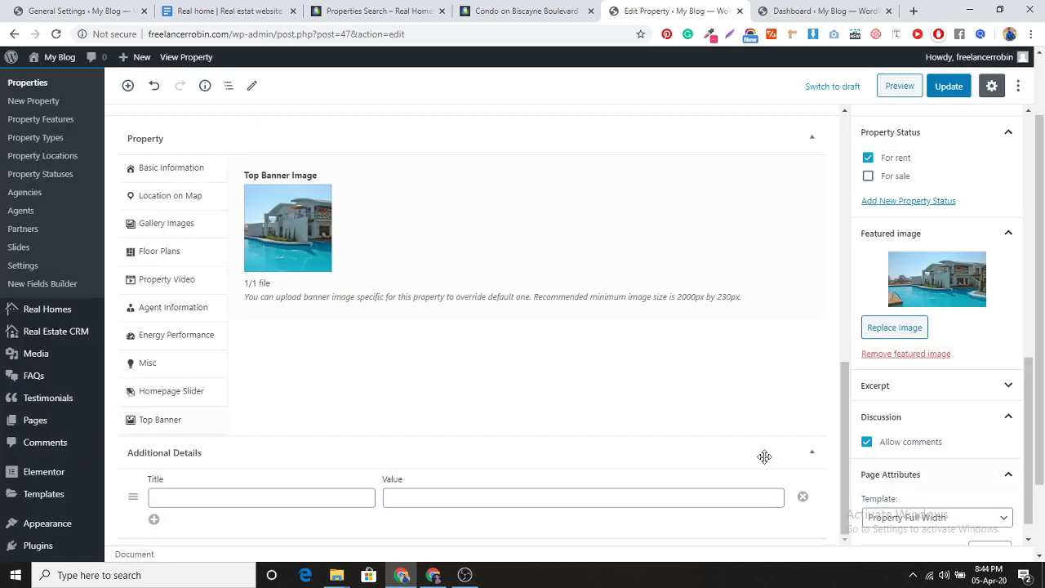
left_click(952, 86)
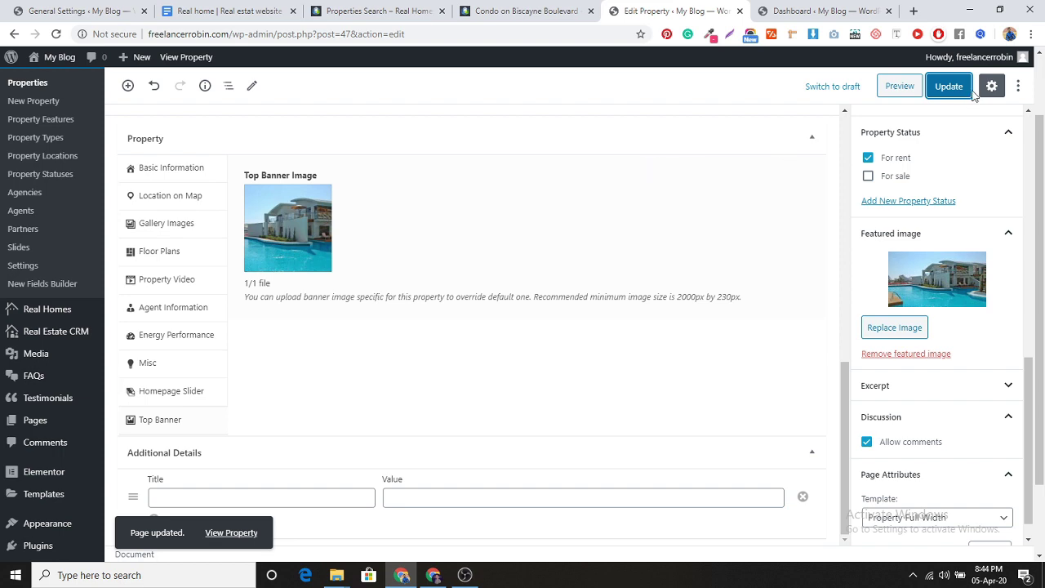
left_click(900, 86)
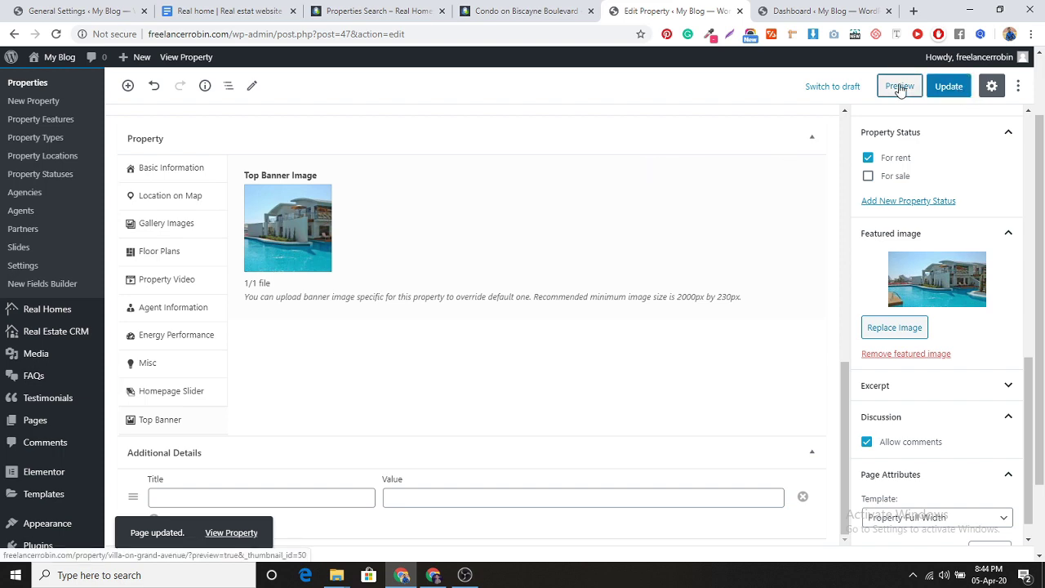
left_click(949, 87)
Copy the title "Condo on Biscayne Boulevard" from the demo listing into the Property Title of the other browser window's Submit Properties form.
left_click(833, 11)
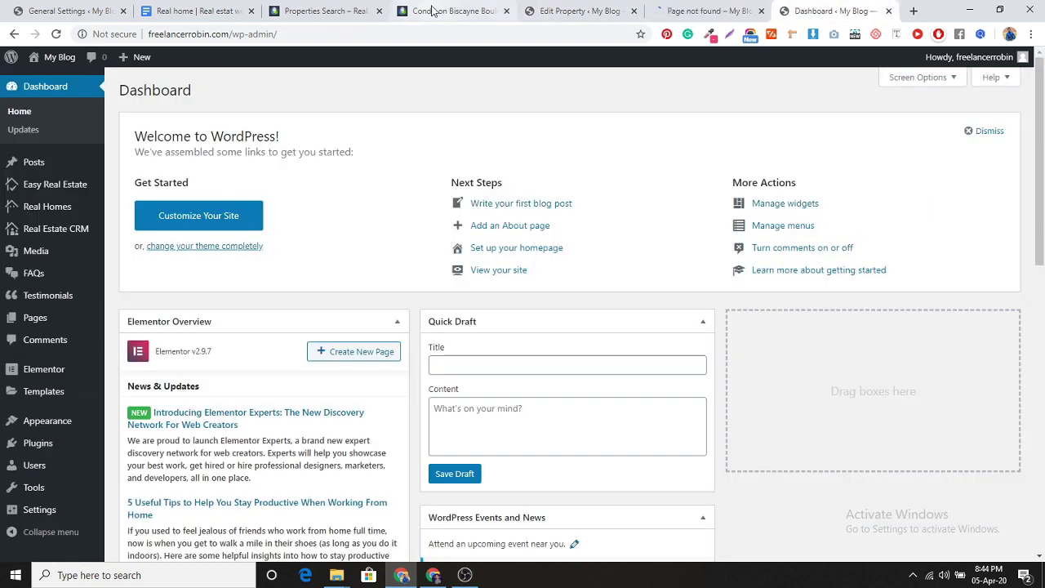
left_click(433, 10)
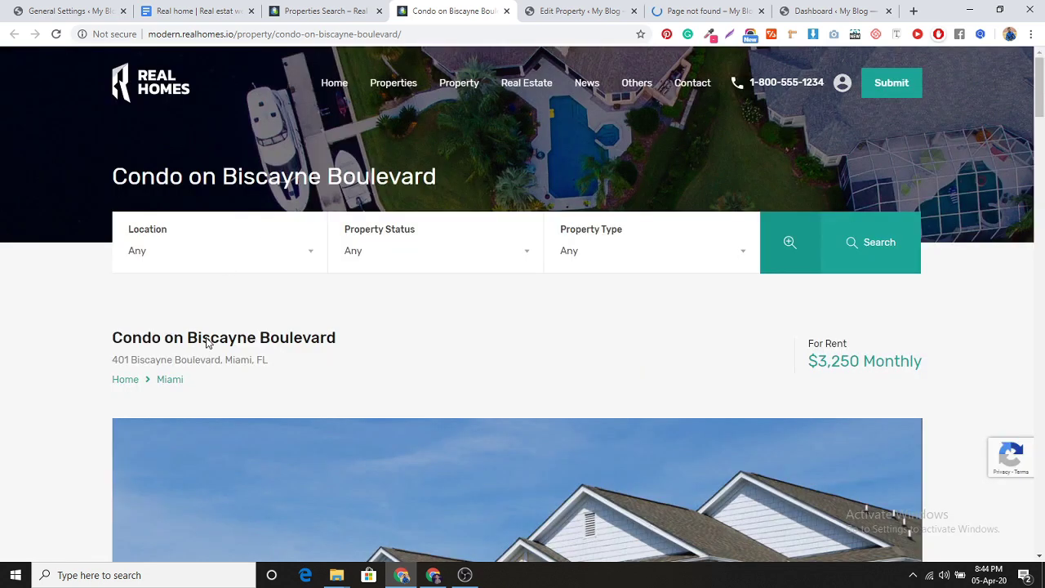
triple_click(207, 342)
key("ctrl+c")
left_click(433, 575)
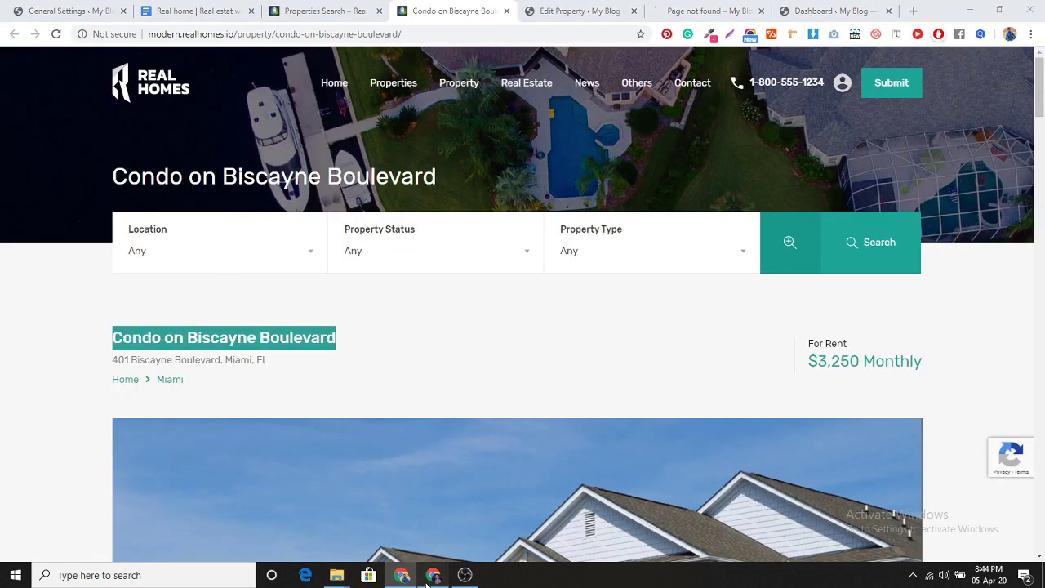
key("ctrl+v")
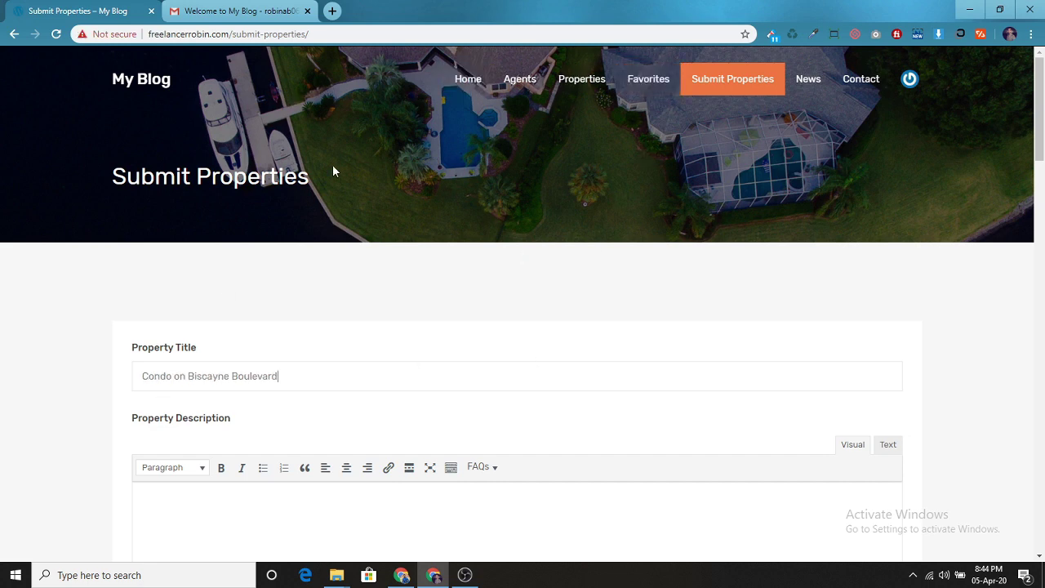
scroll(402, 369, "down", 3)
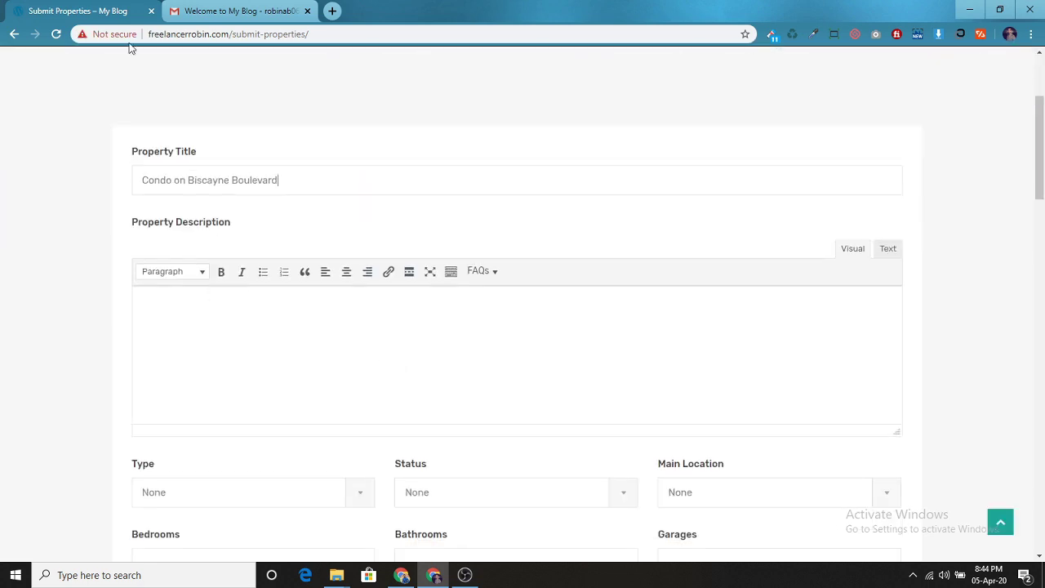
Copy the demo condo listing's URL and open it in the registered user's browser window, replacing the Gmail page.
left_click(401, 575)
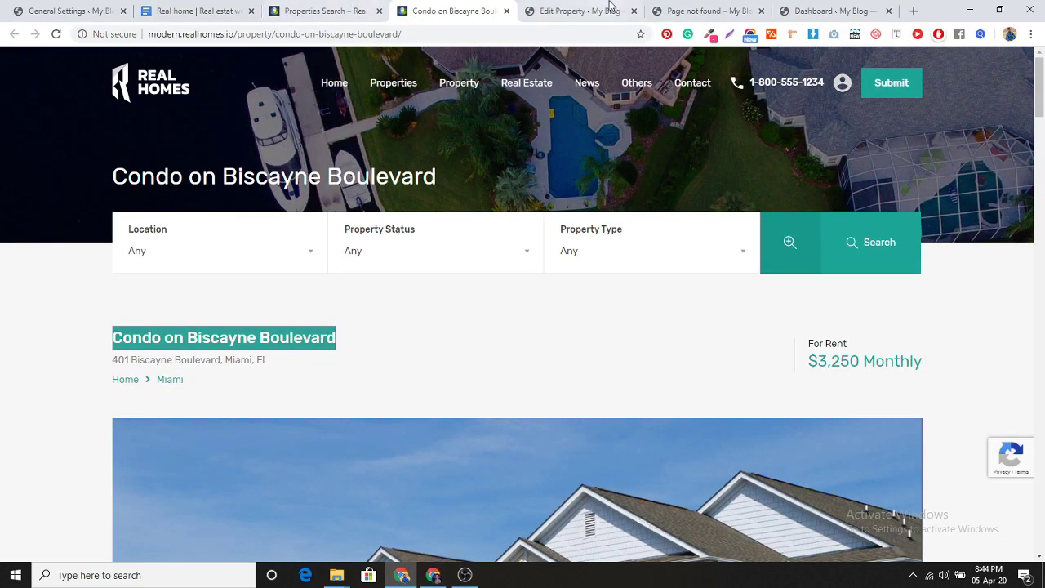
left_click(495, 34)
key("ctrl+c")
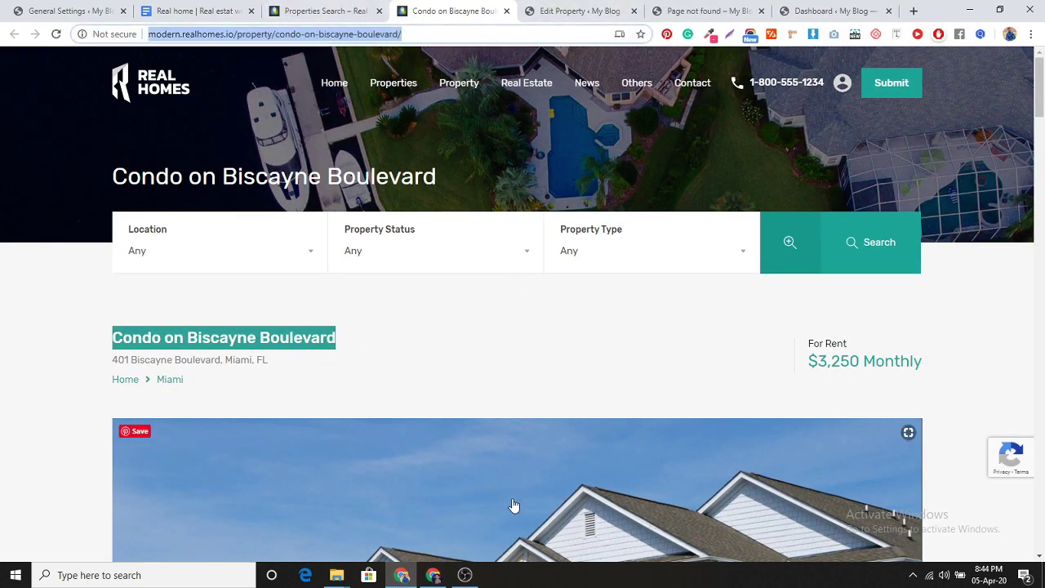
left_click(433, 575)
left_click(274, 10)
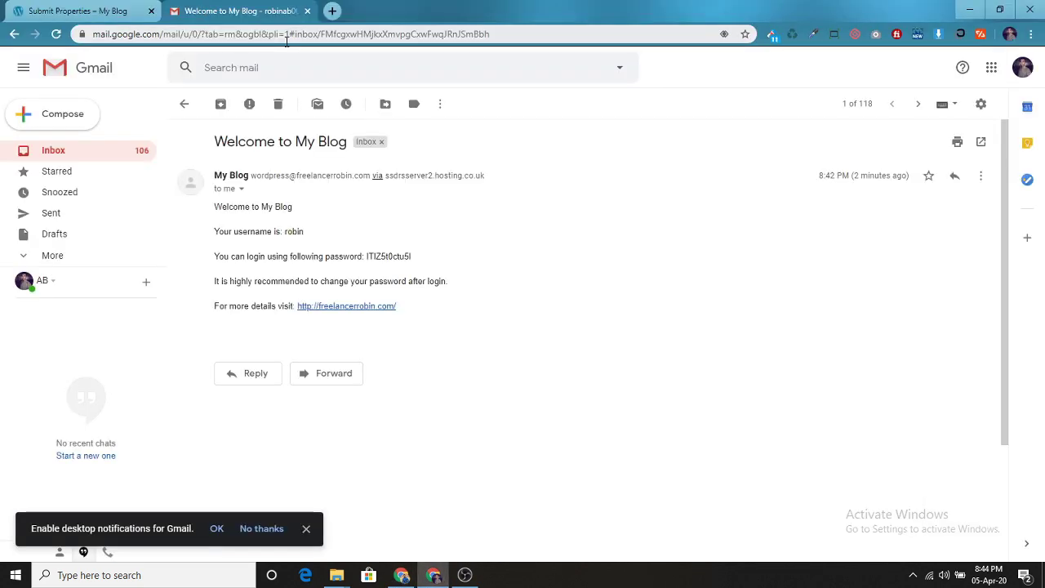
left_click(286, 41)
key("ctrl+v")
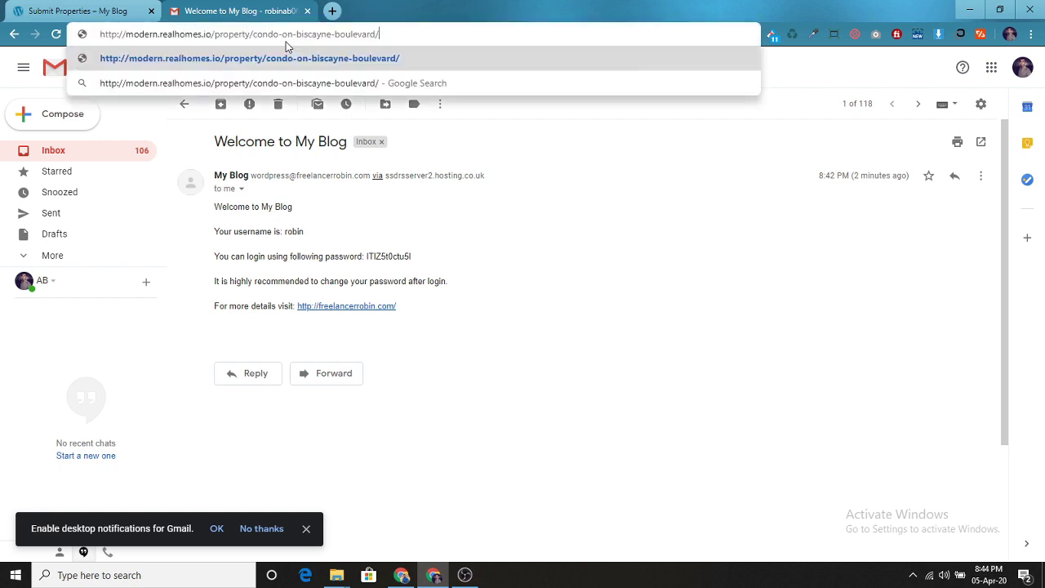
key("Return")
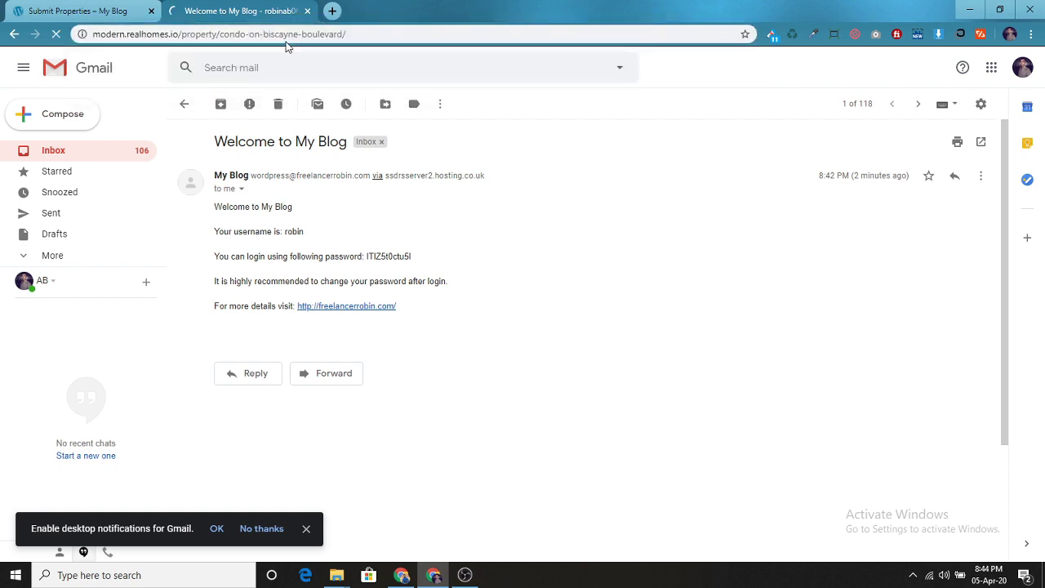
Copy the Description and Common Note text from the demo condo listing into the Property Description of the registered user's Submit Properties form.
left_click(401, 569)
scroll(297, 411, "down", 10)
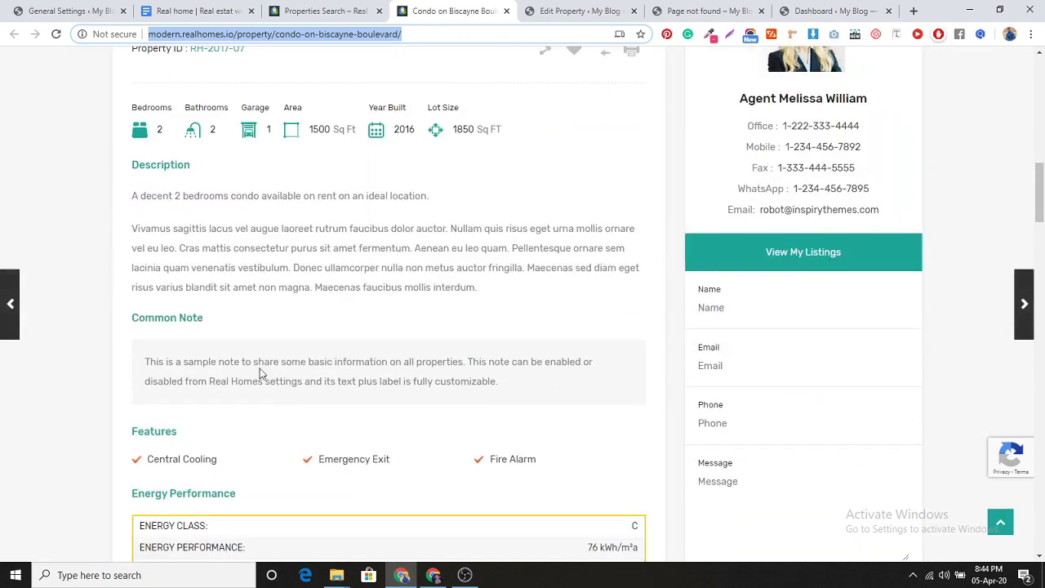
left_click_drag(126, 168, 550, 398)
key("ctrl+c")
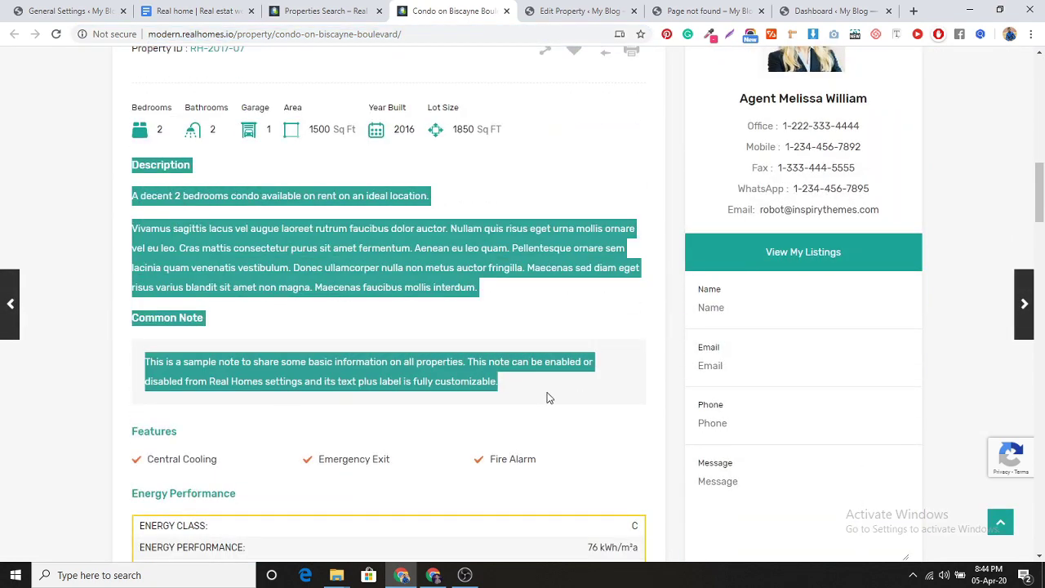
left_click(433, 575)
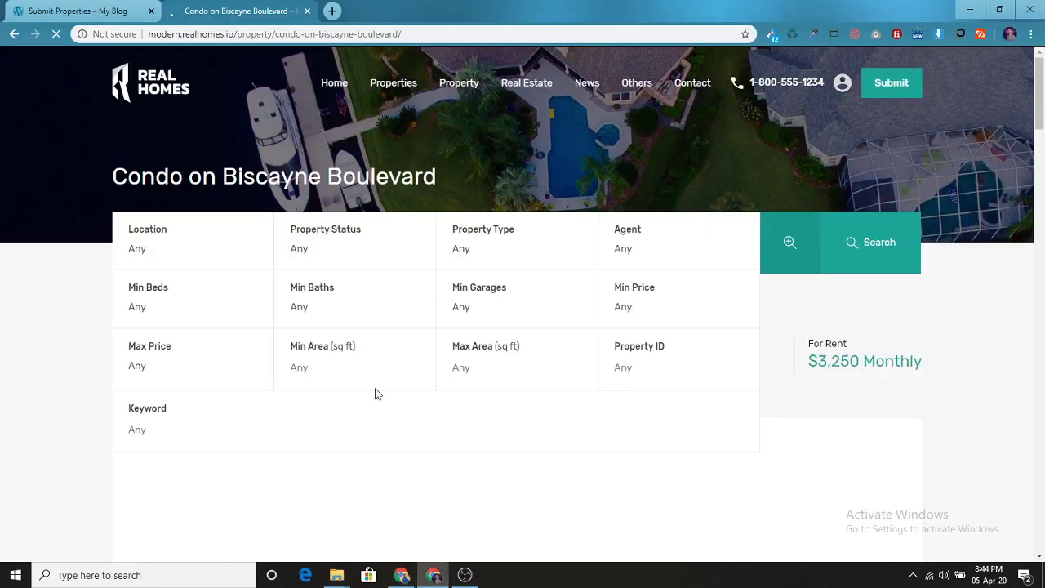
left_click(31, 6)
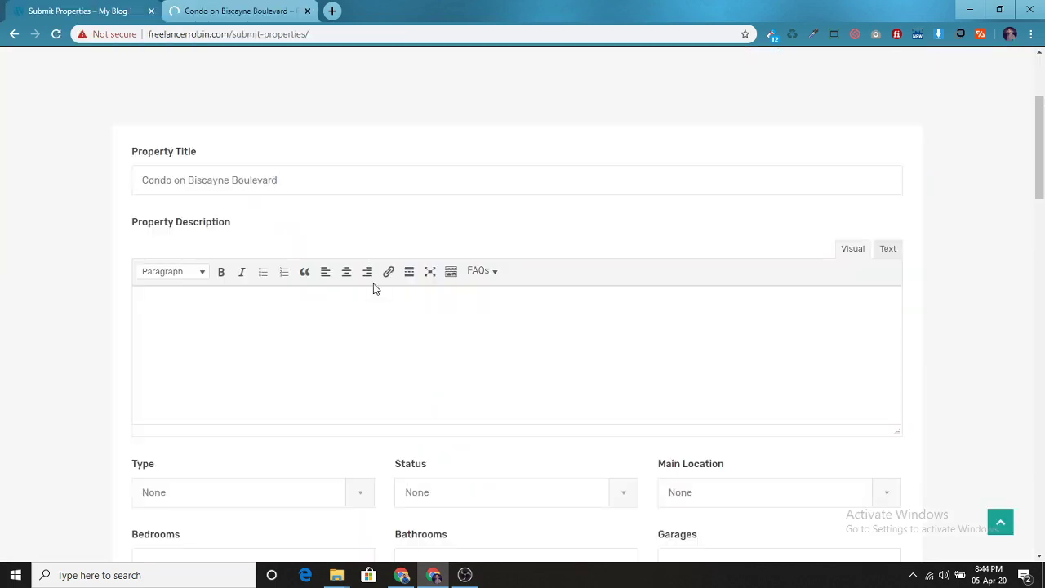
scroll(384, 318, "down", 1)
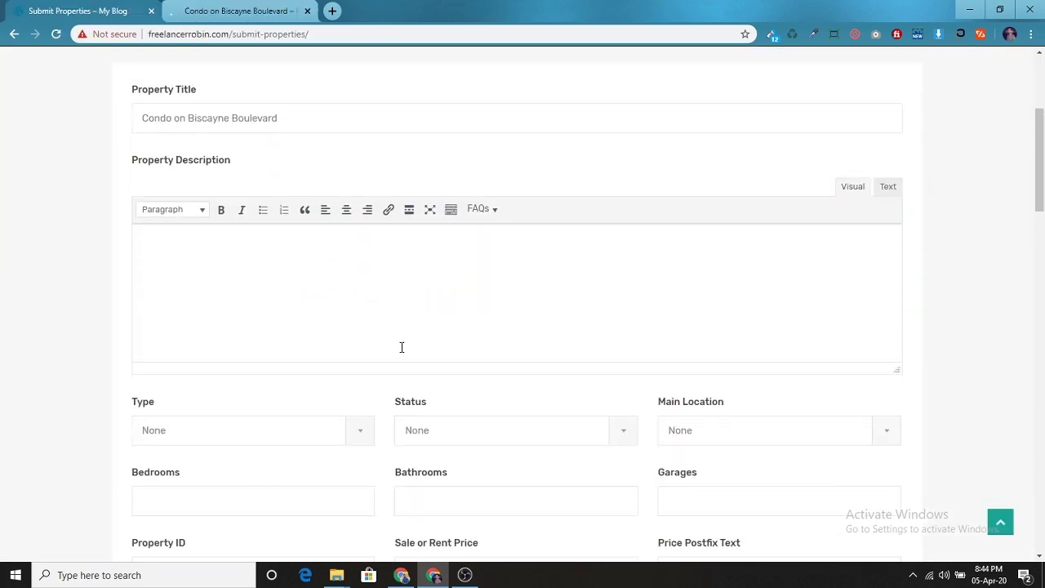
left_click(222, 232)
key("ctrl+v")
Format the sample note paragraph under Common Note in the Property Description as a blockquote.
left_click_drag(232, 349, 140, 331)
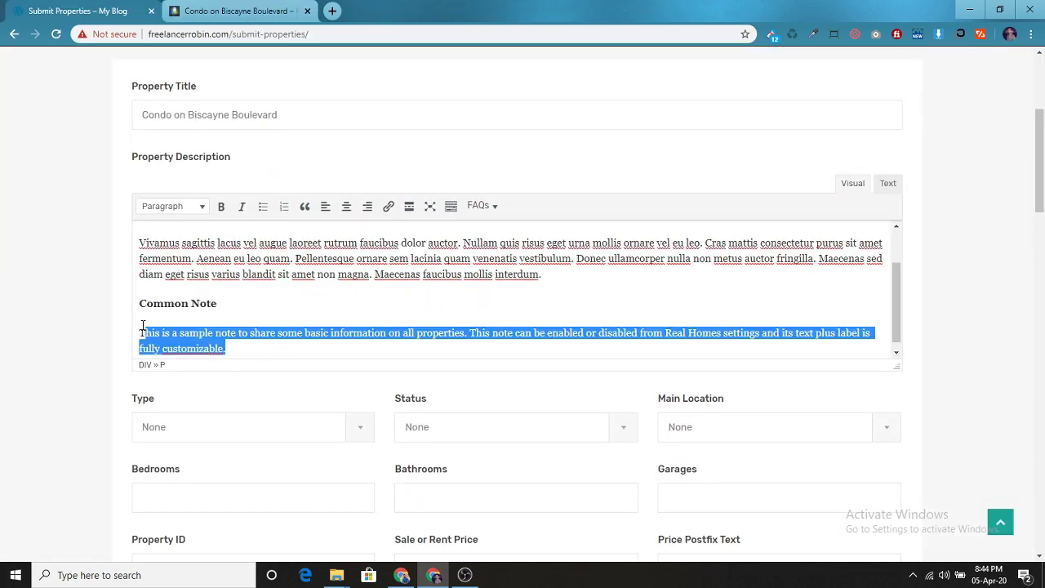
left_click(305, 206)
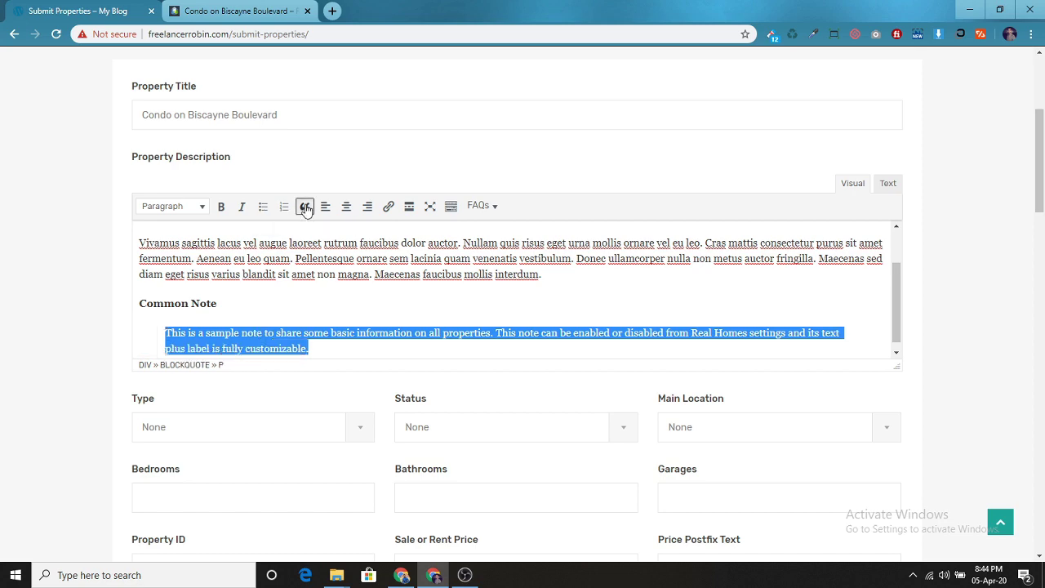
left_click(327, 333)
Set the property's Type to apartment, Status to For sale and Main Location to BARISHAL.
scroll(320, 298, "down", 3)
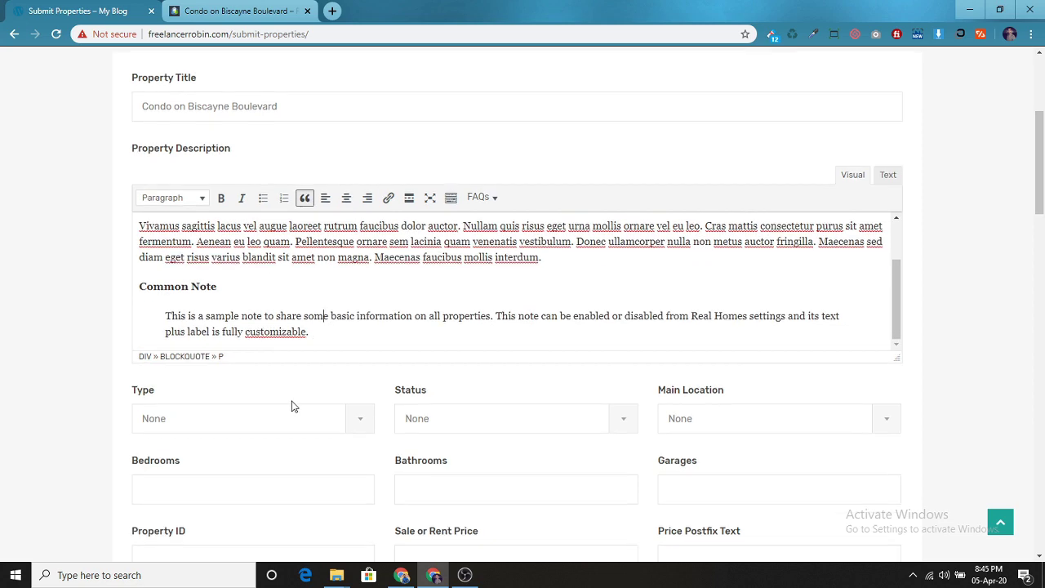
left_click(358, 301)
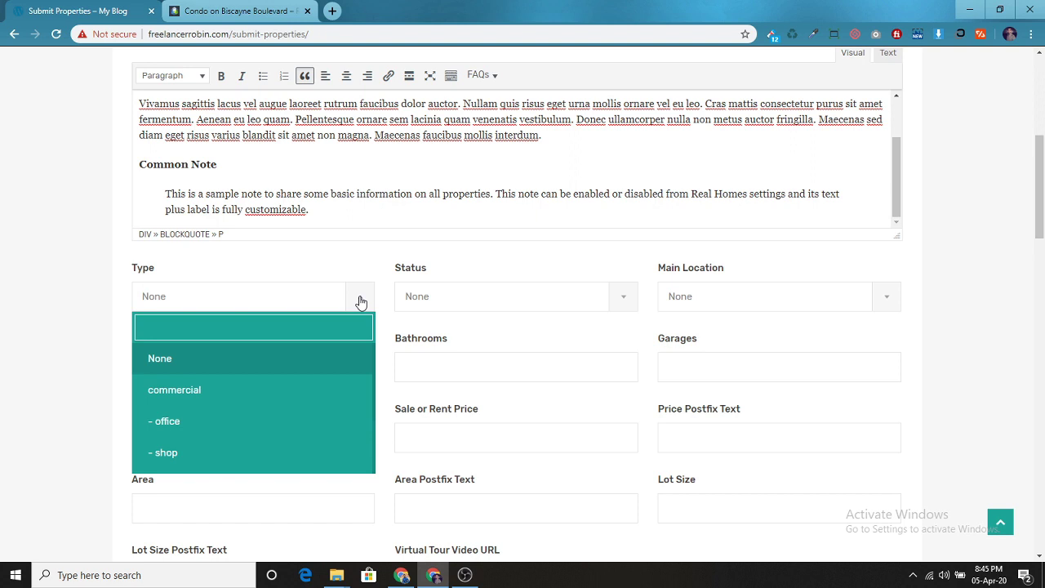
scroll(231, 428, "down", 1)
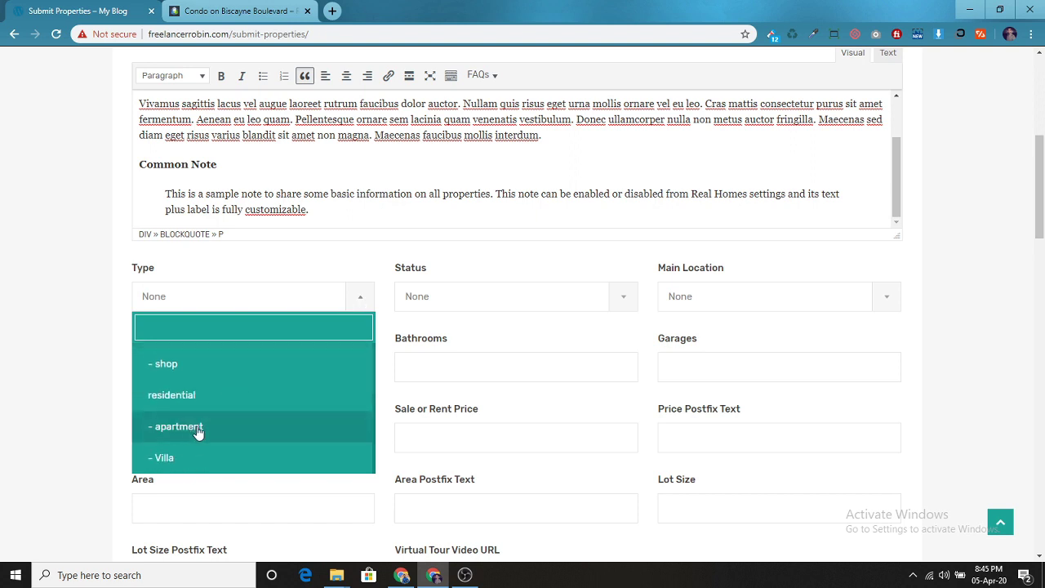
left_click(198, 428)
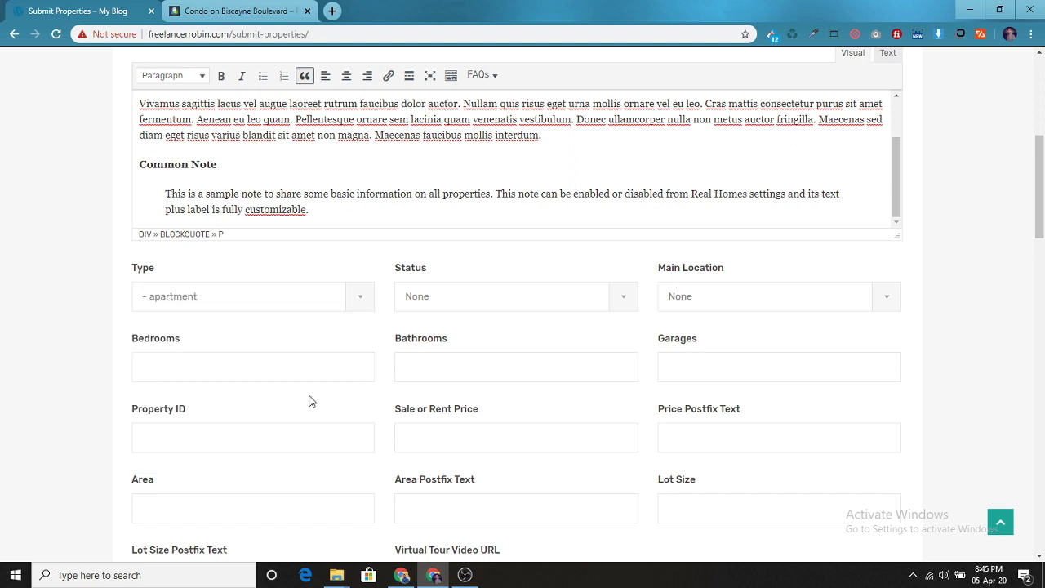
left_click(627, 299)
left_click(470, 430)
left_click(895, 299)
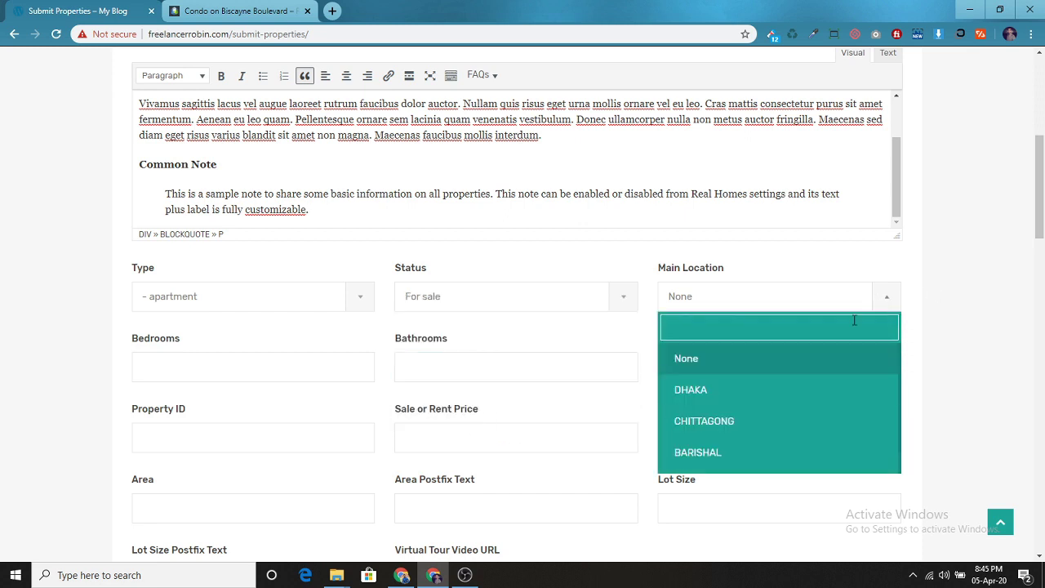
left_click(746, 460)
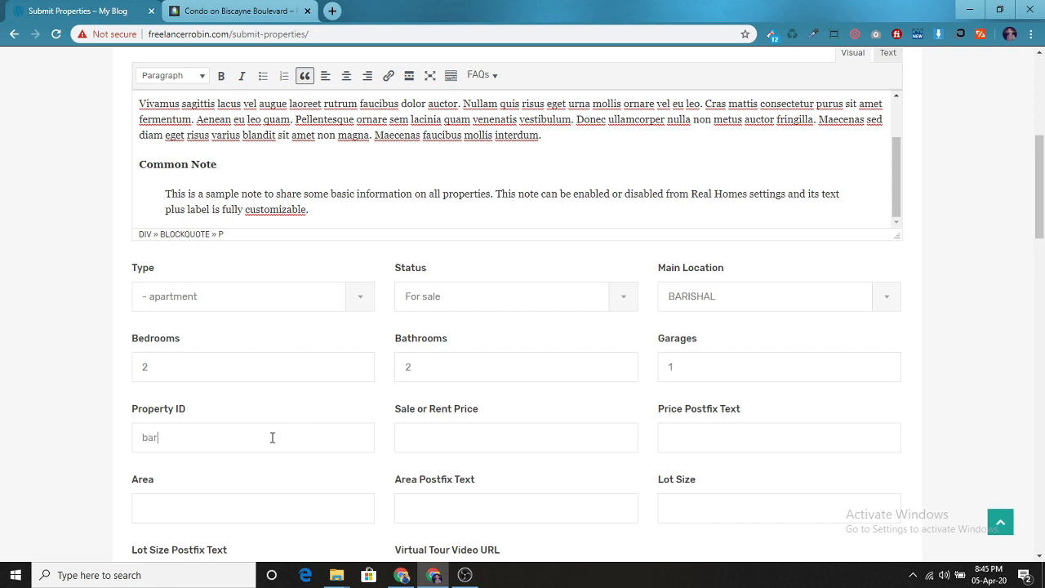
Enter 2 bedrooms, 2 bathrooms, 1 garage, Property ID AB and a Sale or Rent Price of 10000.
type("ishal")
left_click(272, 437)
key("ctrl+a")
type("A")
left_click(513, 440)
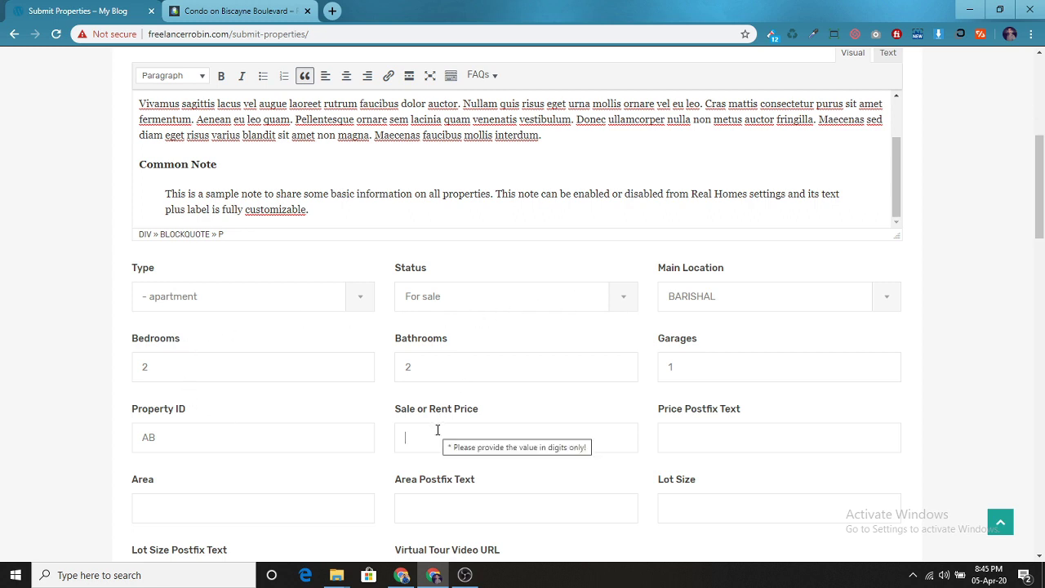
type("1")
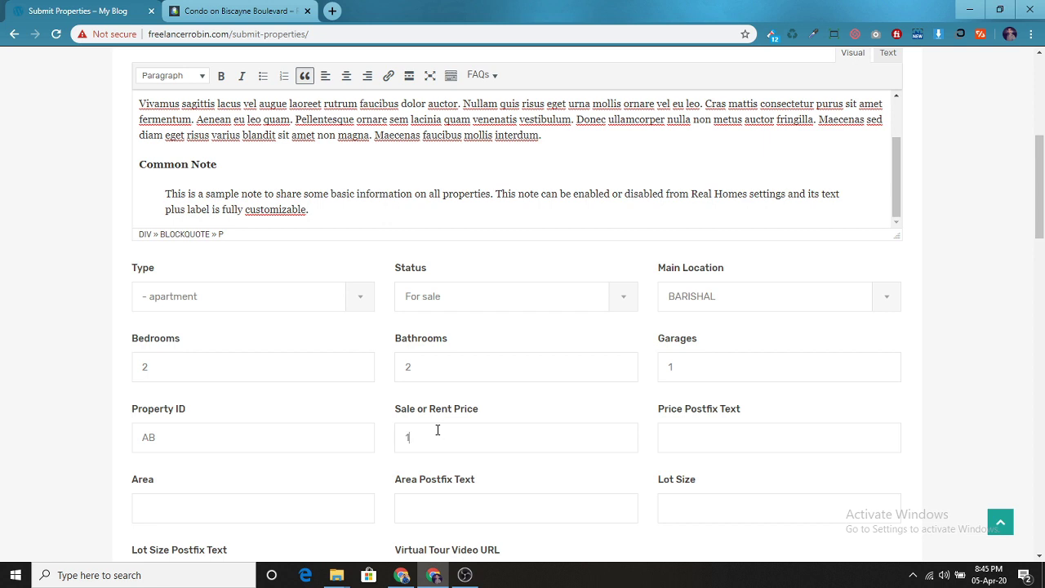
type("0000")
left_click(715, 443)
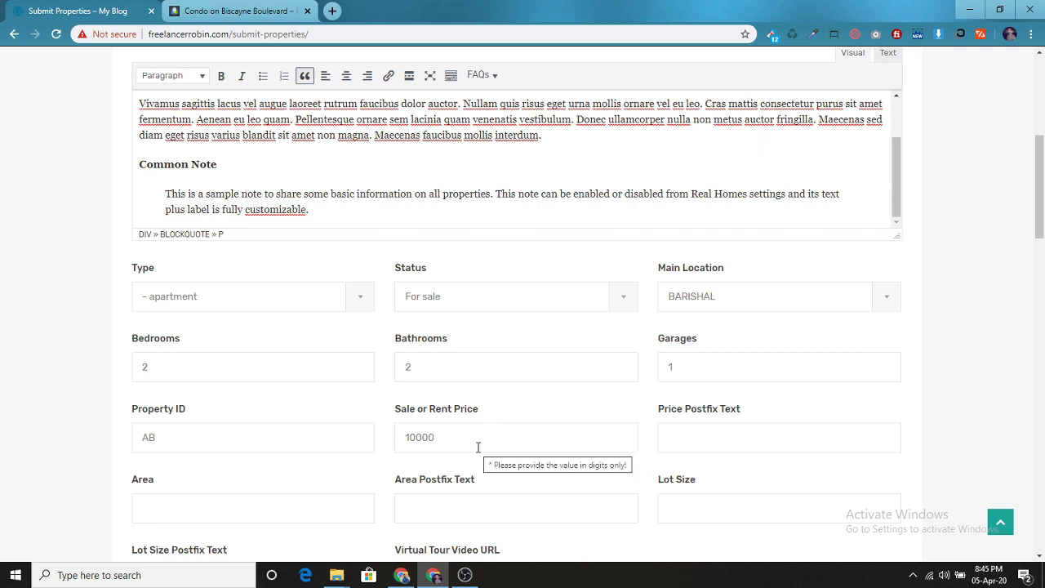
Check the demo listing's area figures and set the property's Area to 1500 and Lot Size to 1800.
scroll(465, 446, "down", 2)
left_click(178, 376)
left_click(229, 9)
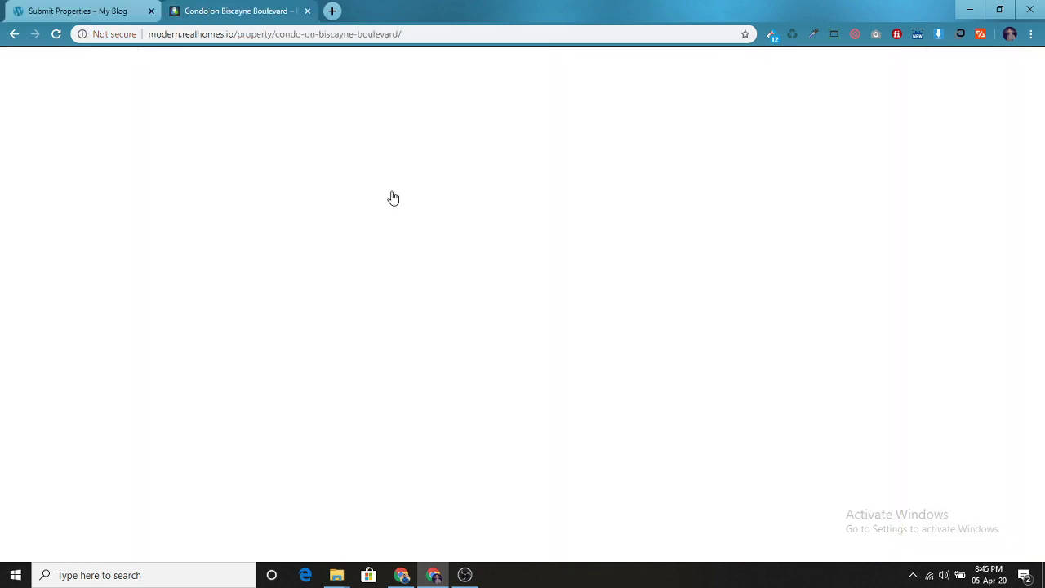
scroll(460, 459, "down", 4)
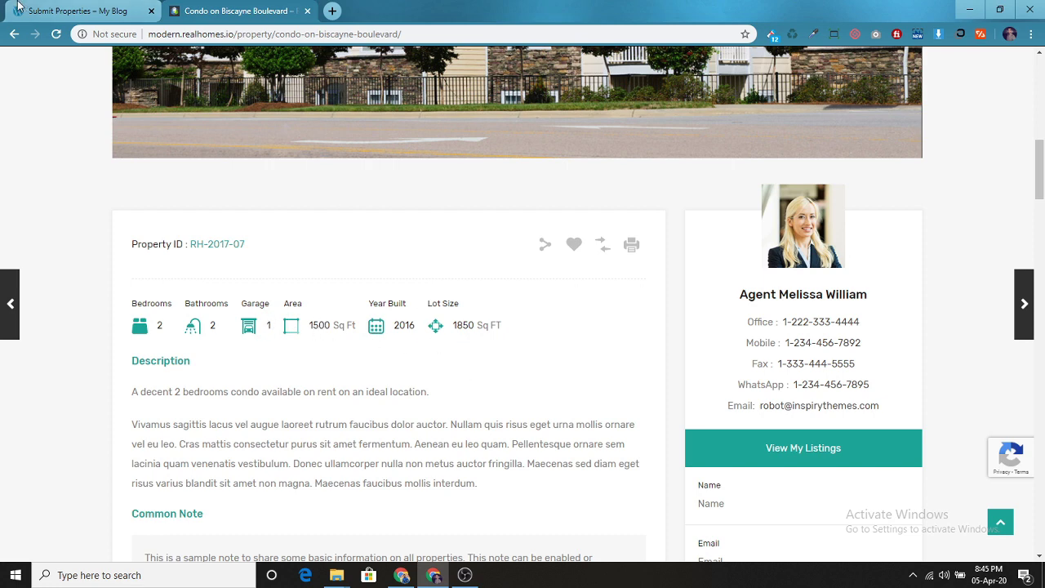
key("ctrl+shift+Tab")
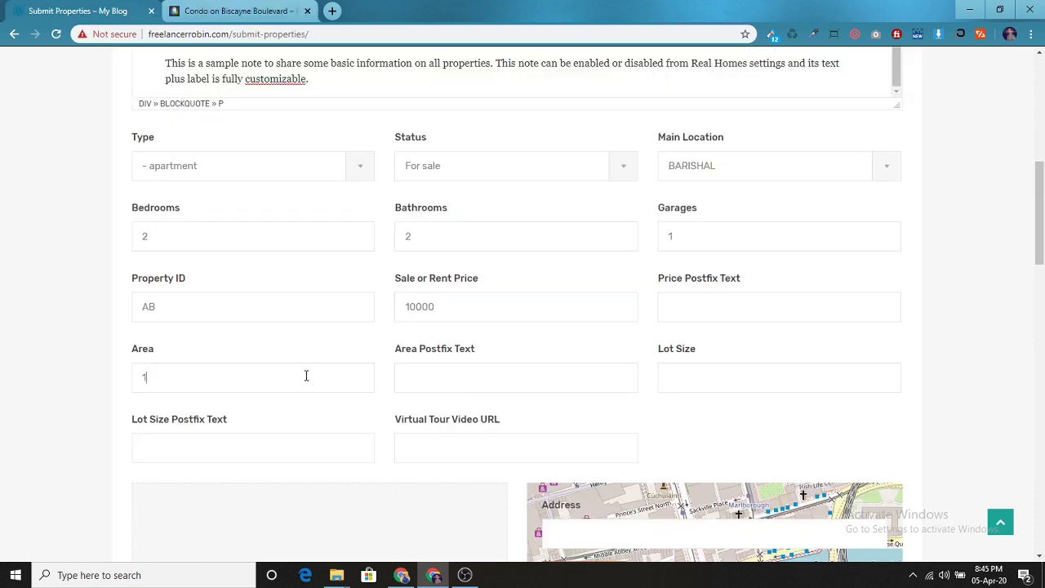
left_click(306, 376)
type("1500")
left_click(774, 381)
type("1800")
Copy the Area Postfix Text "sq ft" into the Lot Size Postfix Text.
triple_click(578, 376)
key("ctrl+c")
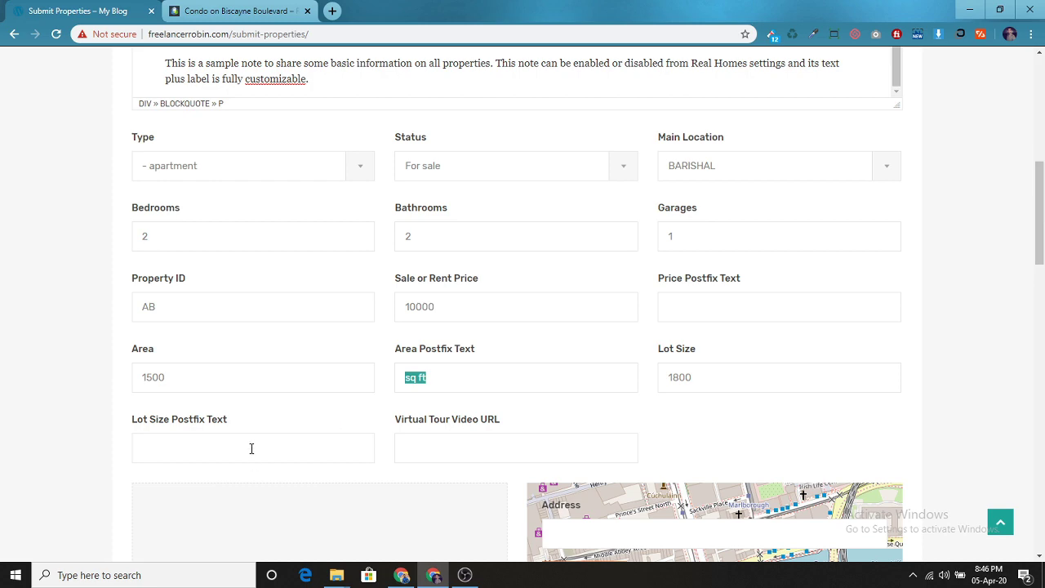
left_click(253, 449)
key("ctrl+v")
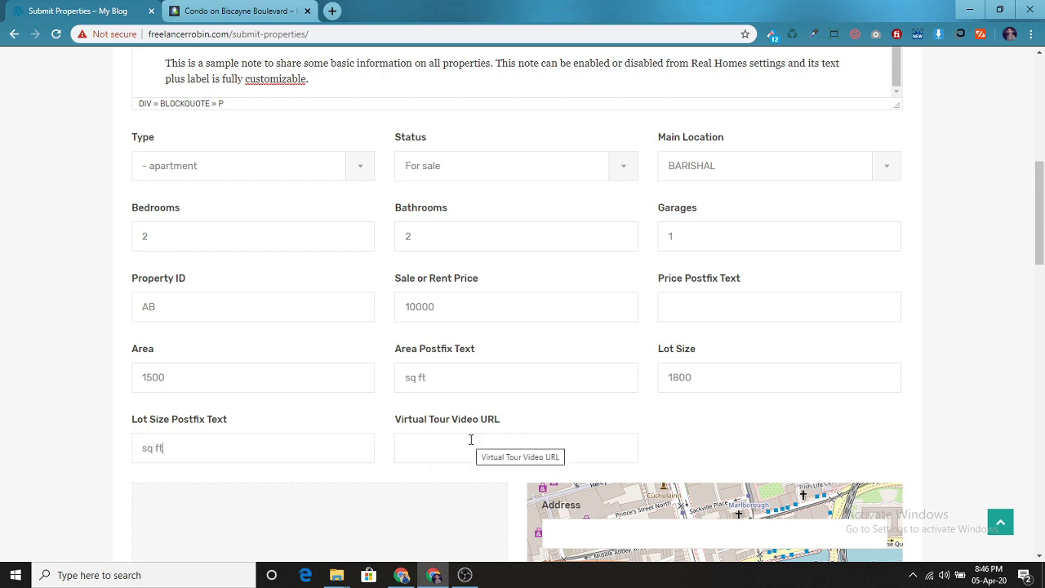
Try to locate the property on the map using barishal and mirpur as the address.
scroll(471, 439, "down", 2)
scroll(468, 343, "down", 2)
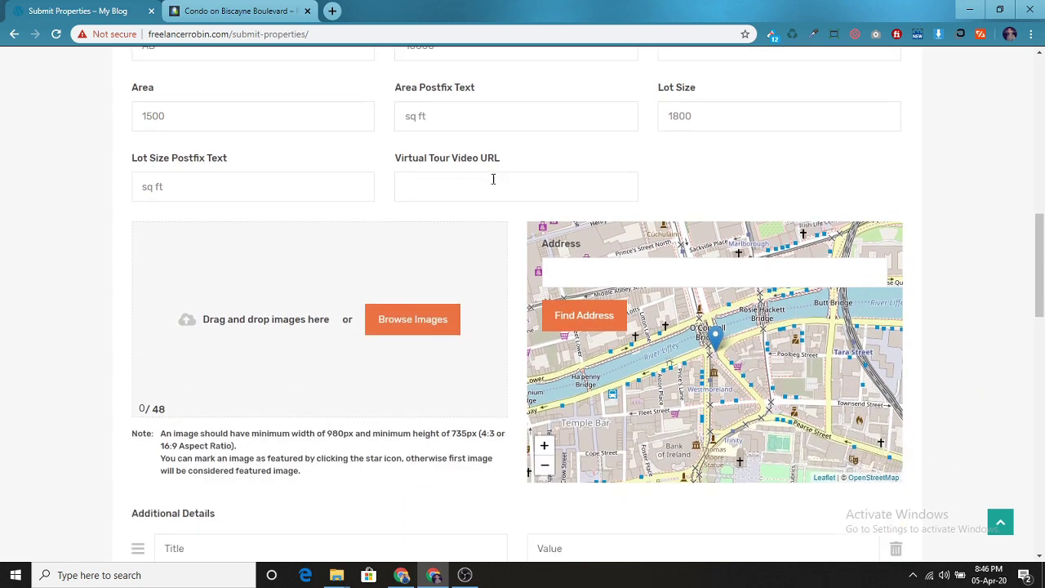
left_click(615, 275)
type("barishal")
left_click(591, 318)
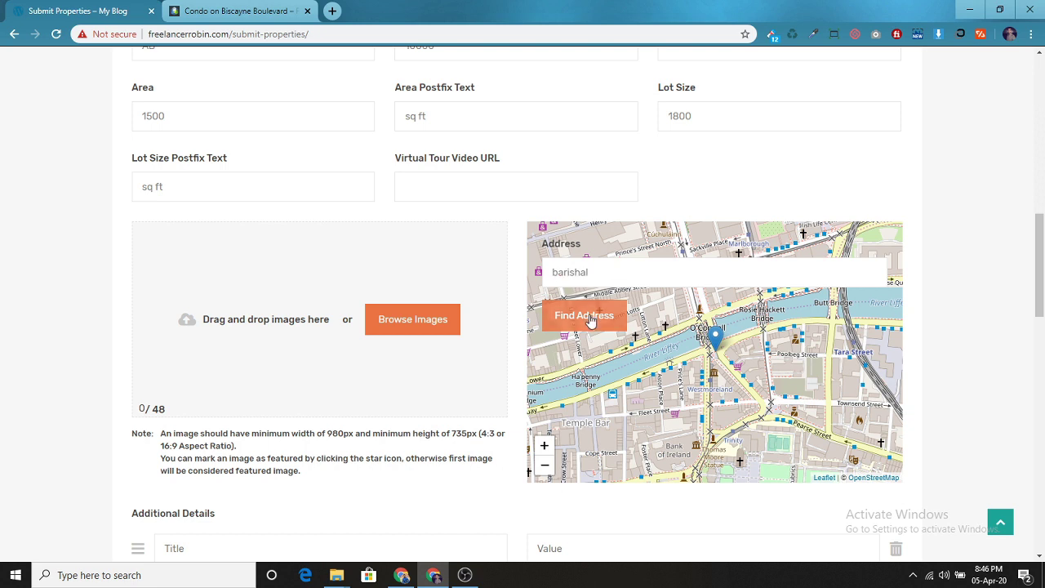
double_click(624, 269)
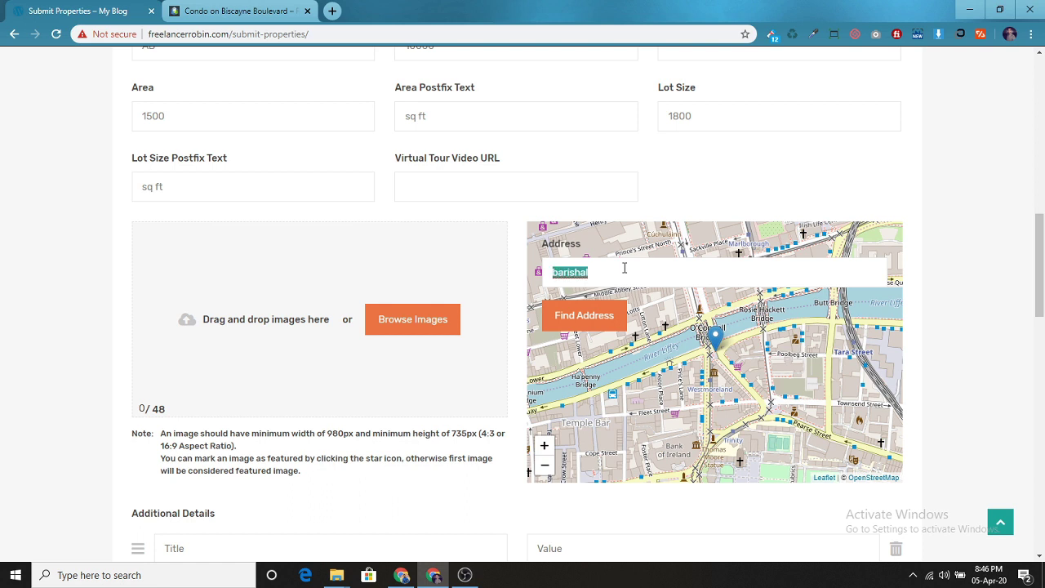
type("mirpur")
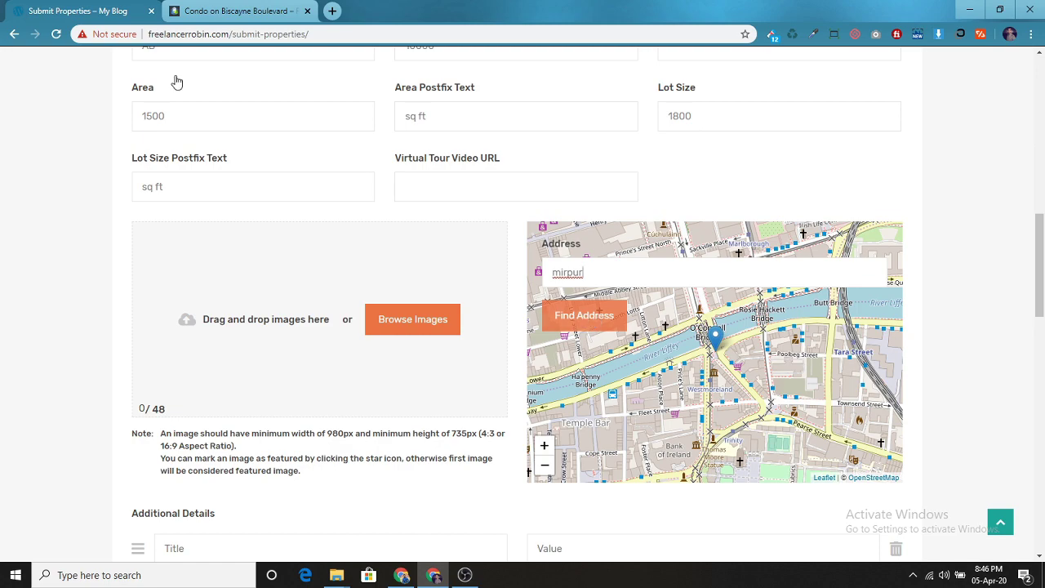
Replace the property's Address with the street address copied from the demo condo listing and find it on the map.
left_click(251, 11)
scroll(205, 294, "up", 8)
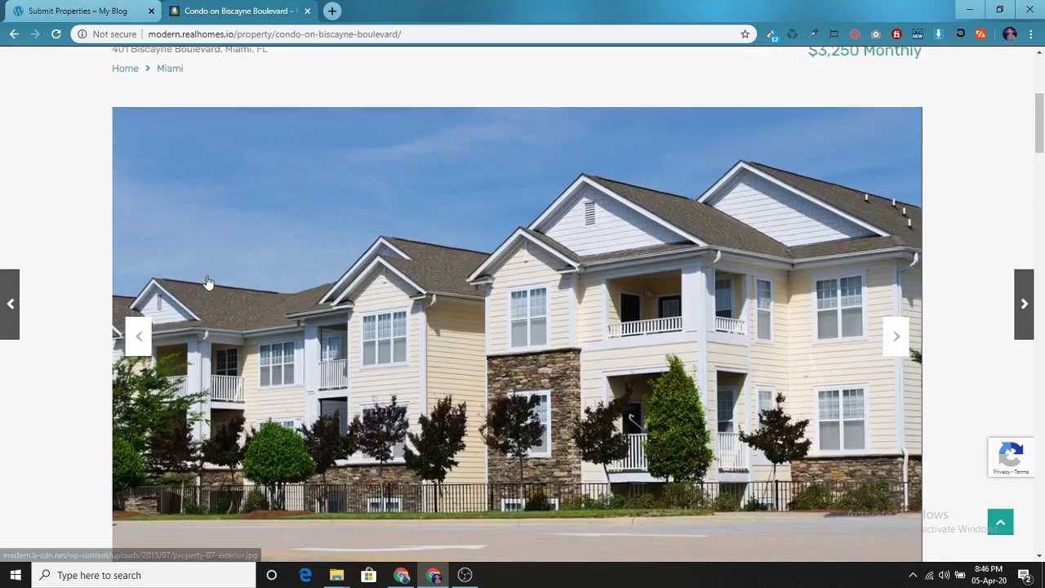
triple_click(196, 296)
key("ctrl+c")
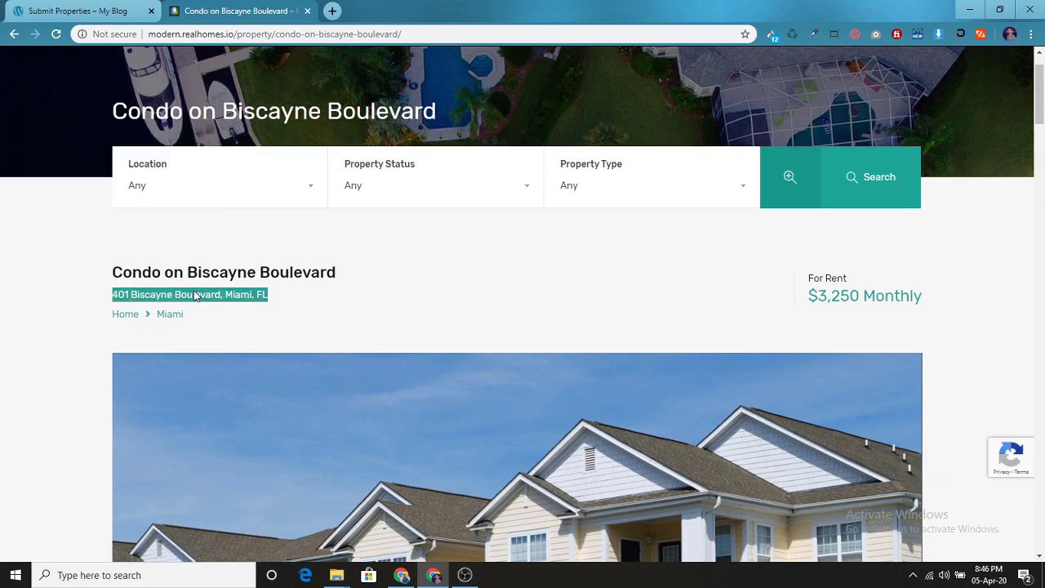
left_click(58, 11)
triple_click(626, 276)
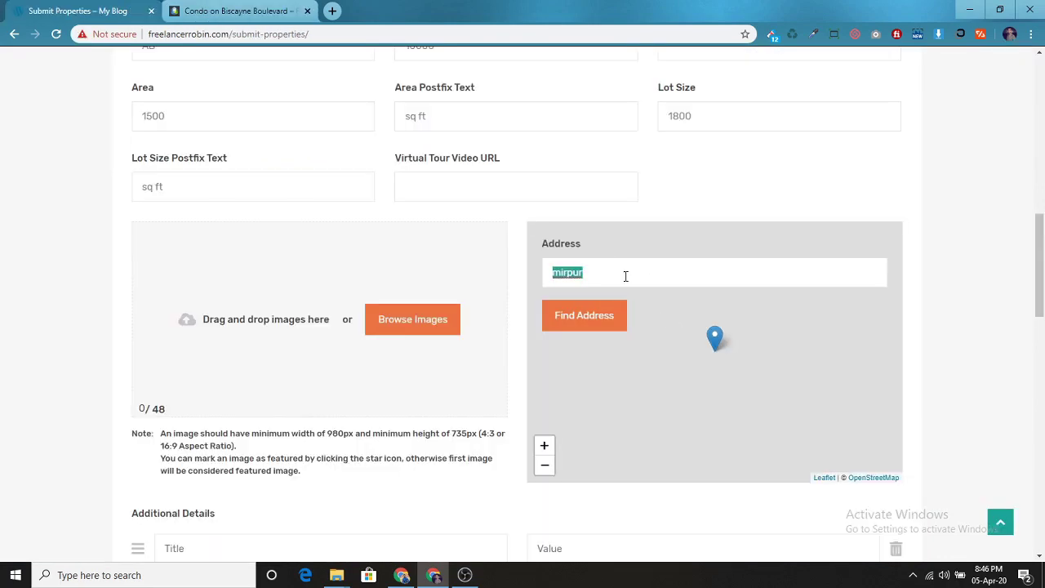
key("ctrl+v")
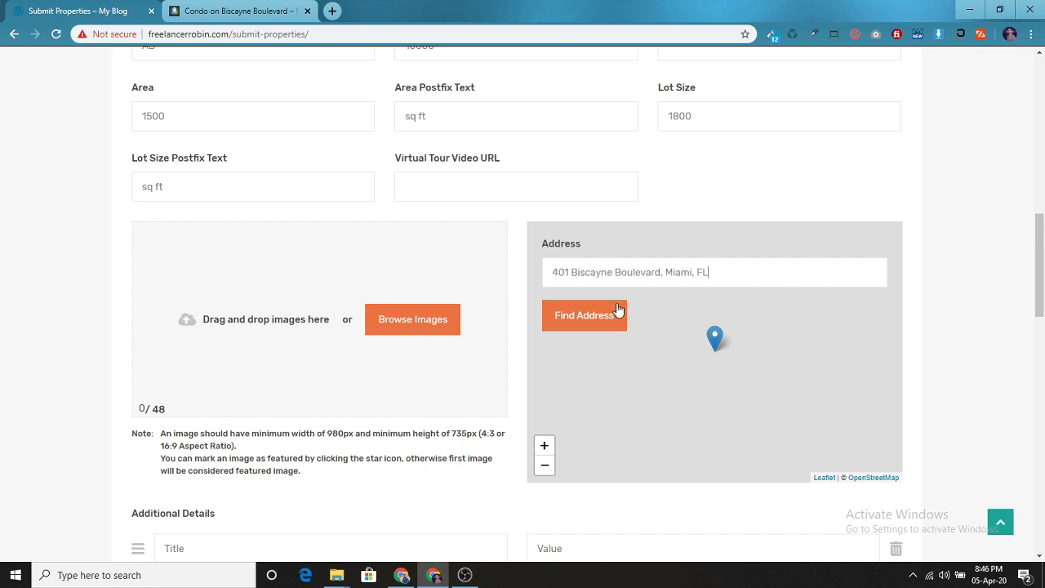
left_click(618, 310)
Save the demo listing's condo exterior photo to the Desktop as a JPEG image named 1.
left_click(422, 323)
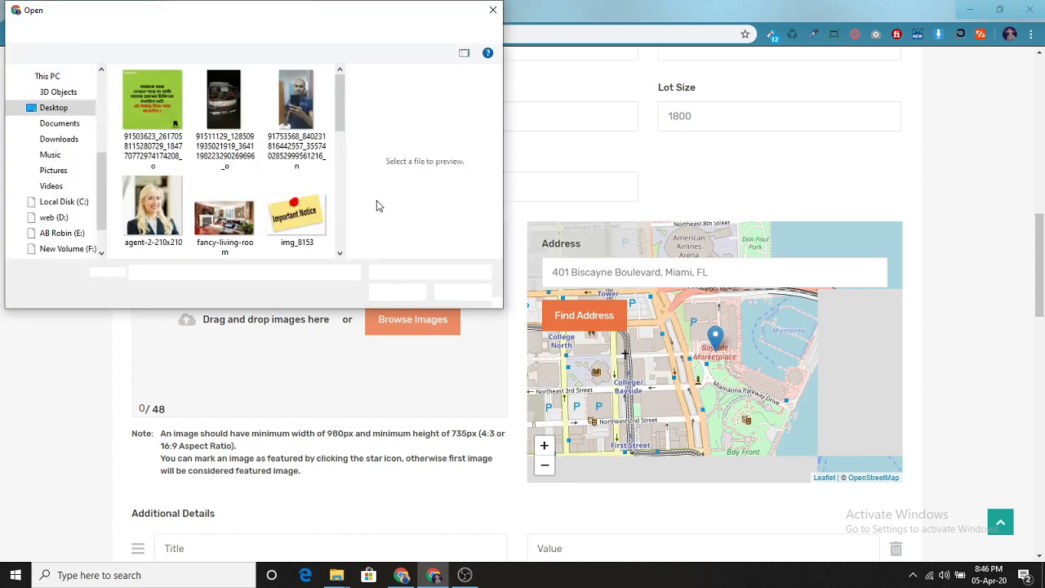
left_click(494, 10)
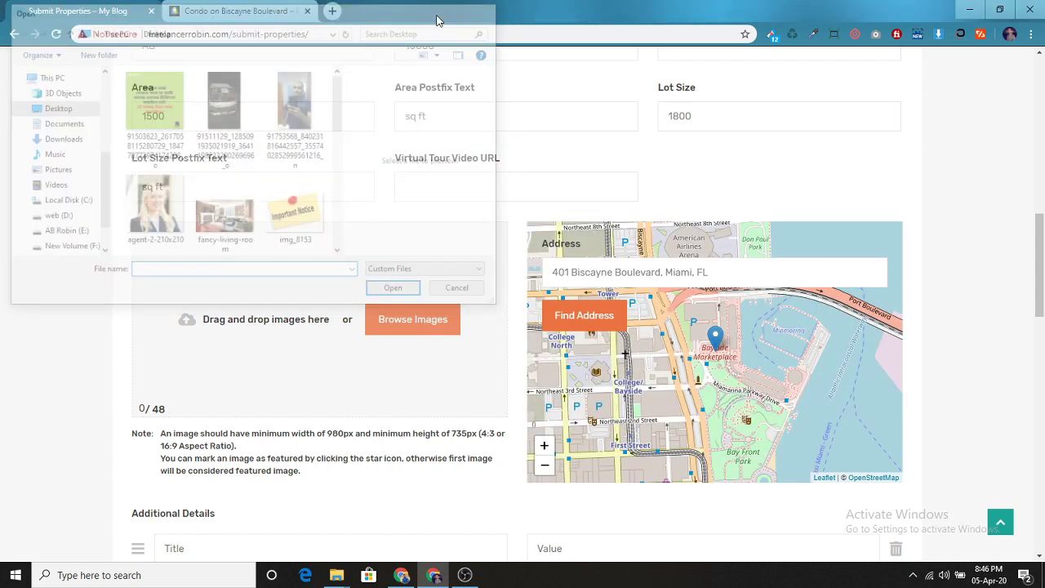
left_click(245, 10)
scroll(420, 327, "down", 4)
right_click(389, 226)
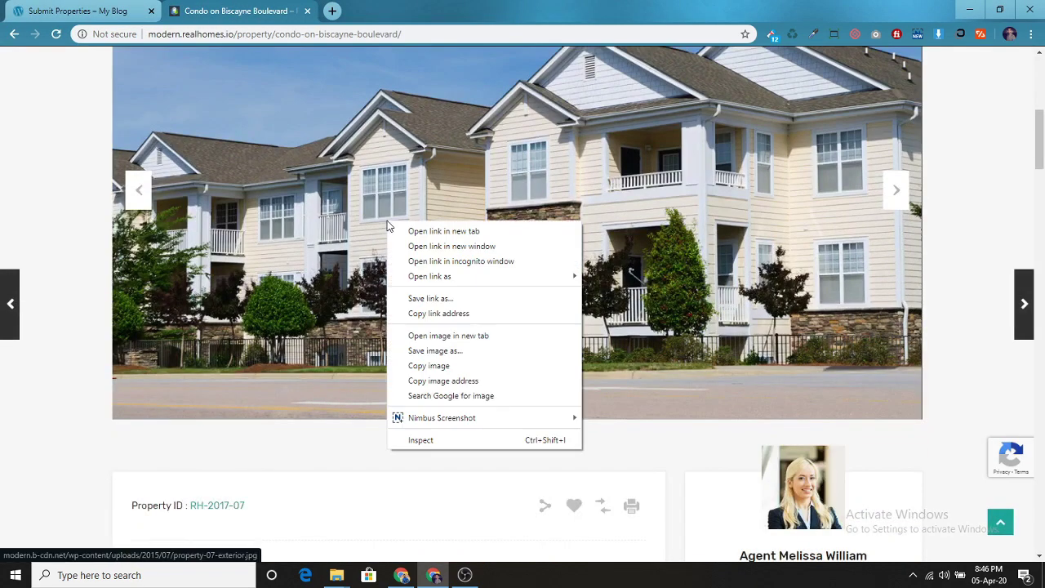
left_click(434, 352)
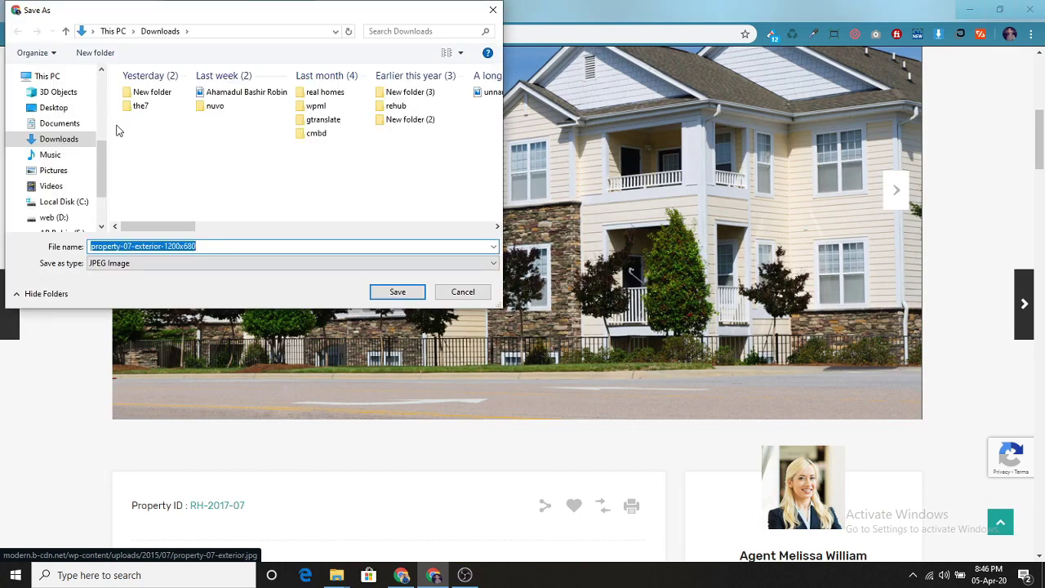
left_click(63, 109)
double_click(285, 246)
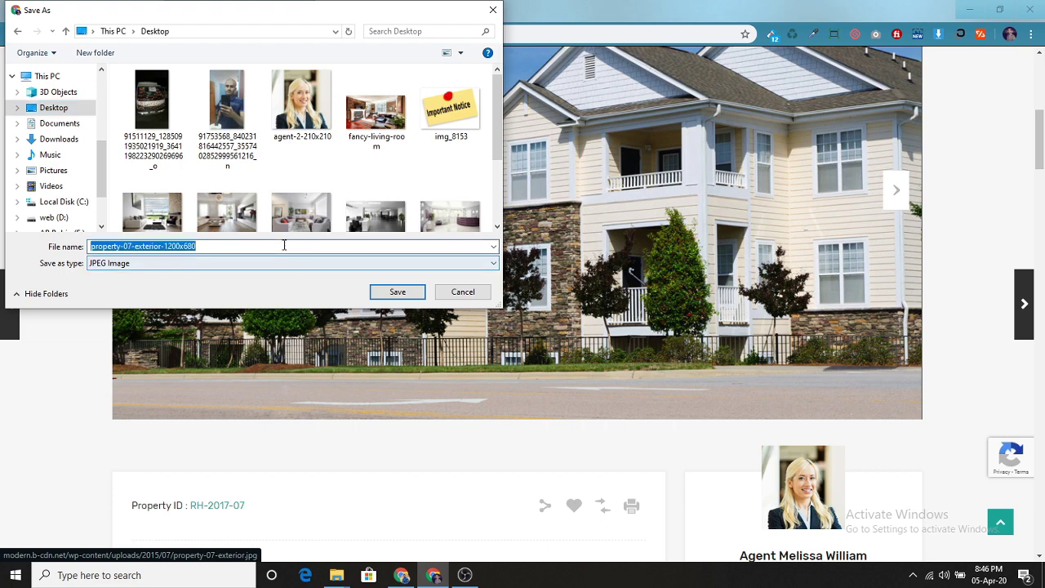
type("1")
left_click(398, 294)
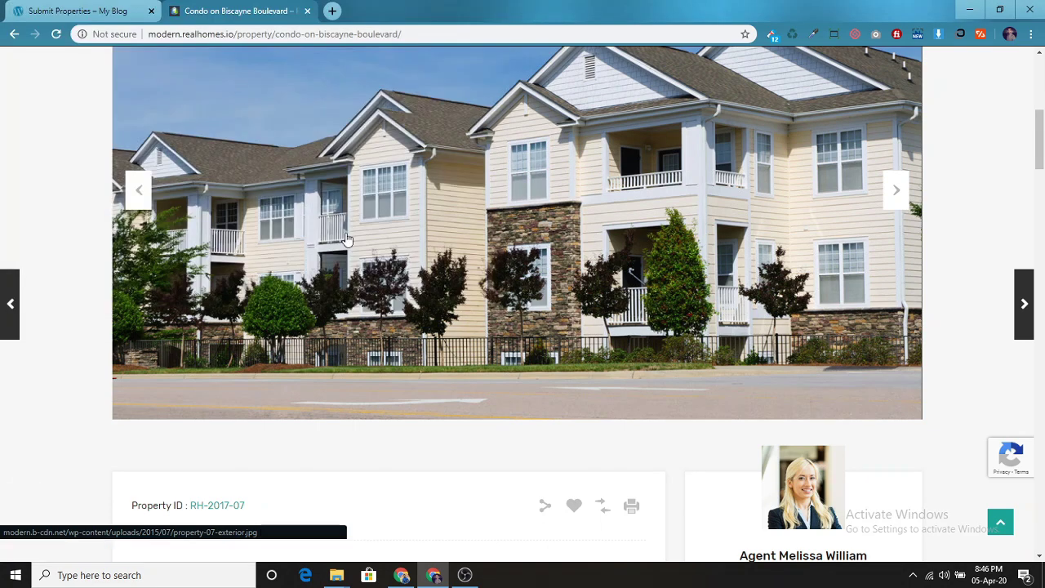
Upload the downloaded image 1.jpg to the property's images on the Submit Properties form.
key("ctrl+shift+Tab")
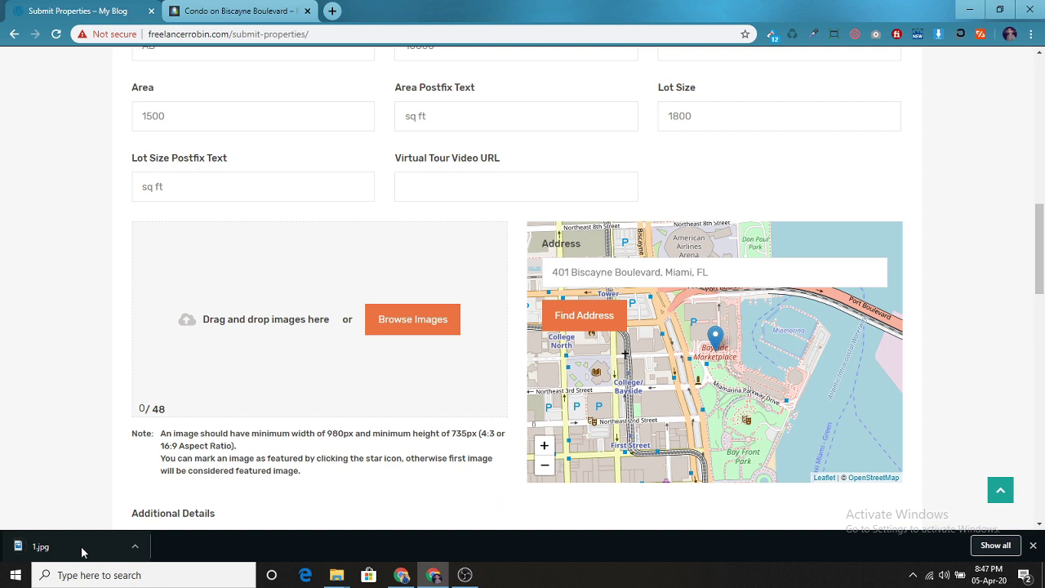
left_click_drag(81, 553, 357, 299)
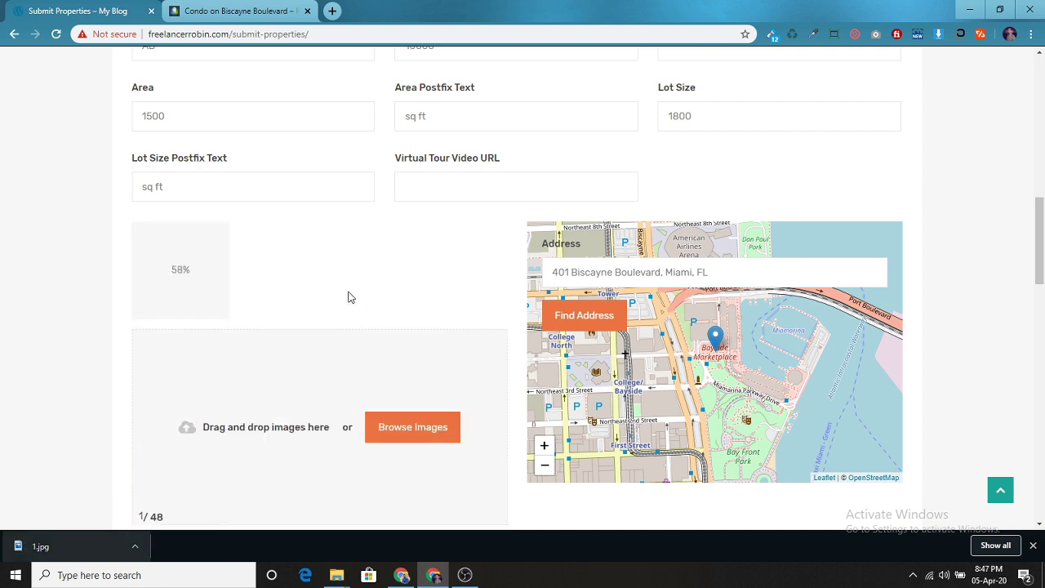
scroll(378, 292, "down", 1)
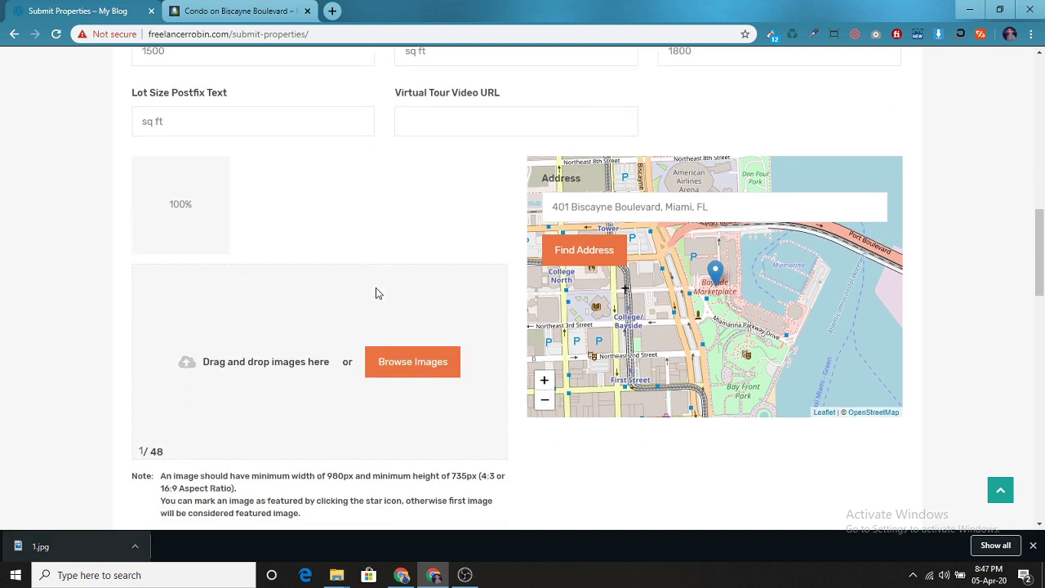
Enable the swimming pool, marble floor, Home theater and parking area features for the property.
scroll(446, 227, "down", 3)
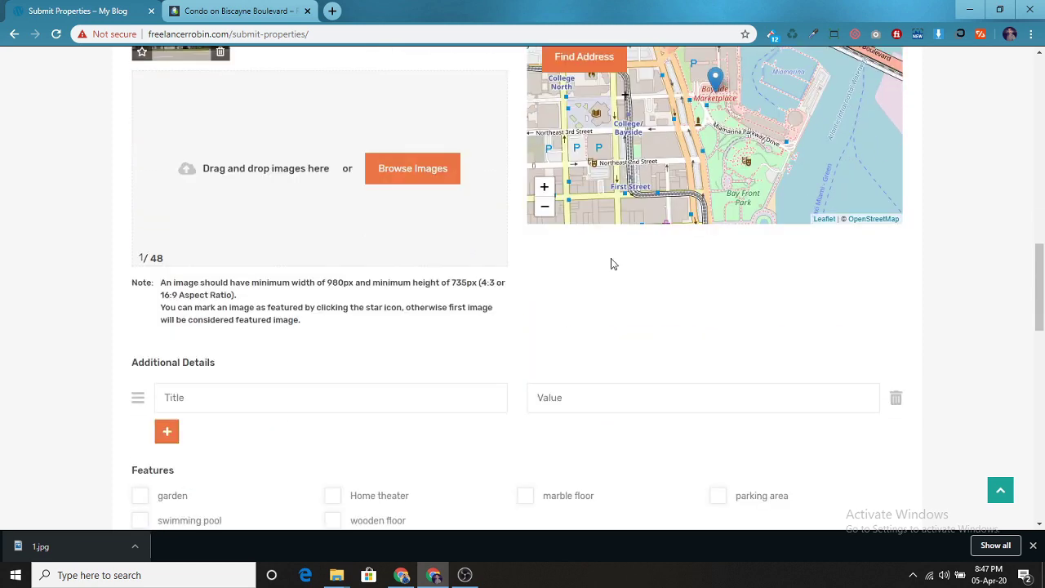
scroll(331, 320, "down", 3)
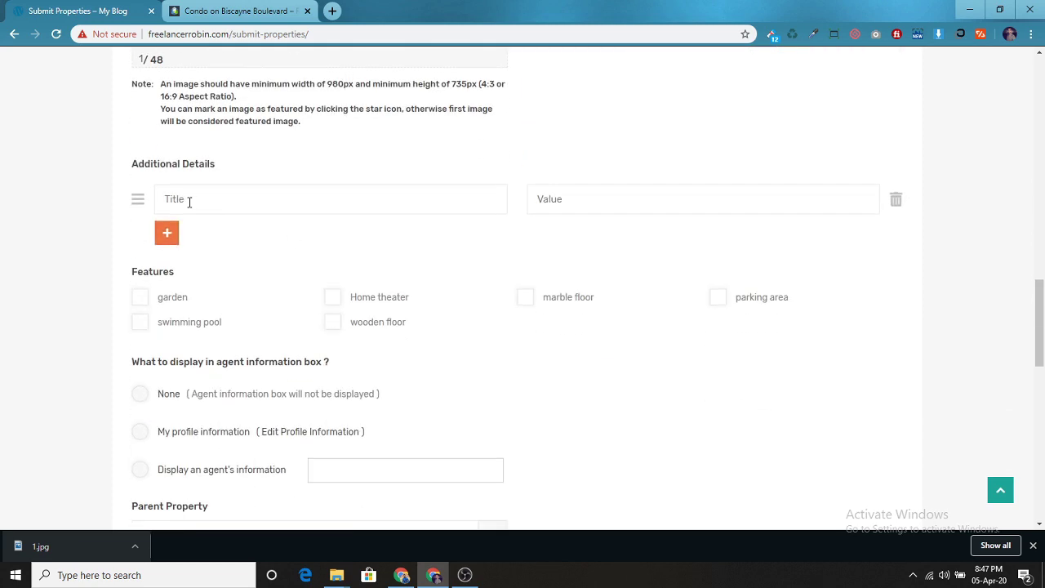
scroll(307, 235, "down", 2)
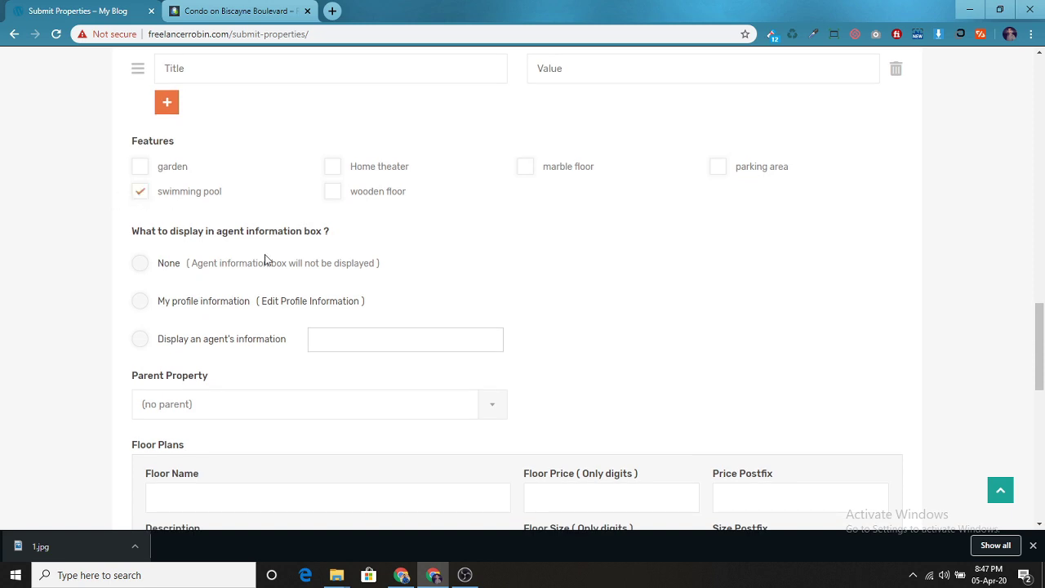
left_click(523, 169)
left_click(333, 168)
left_click(719, 167)
Check the agent information options and the available Parent Property choices without changing the selection.
scroll(417, 256, "down", 1)
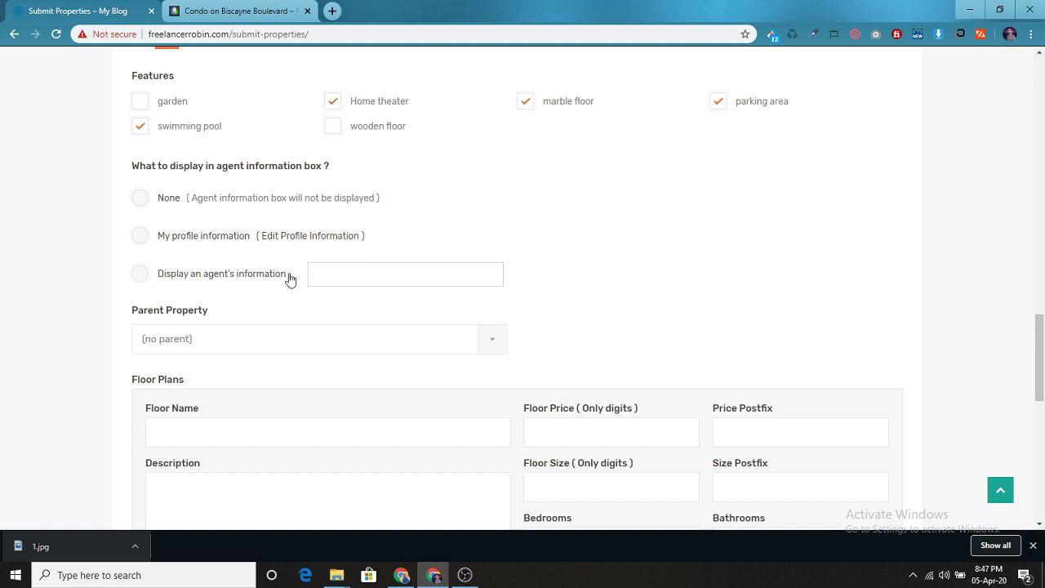
scroll(297, 278, "down", 1)
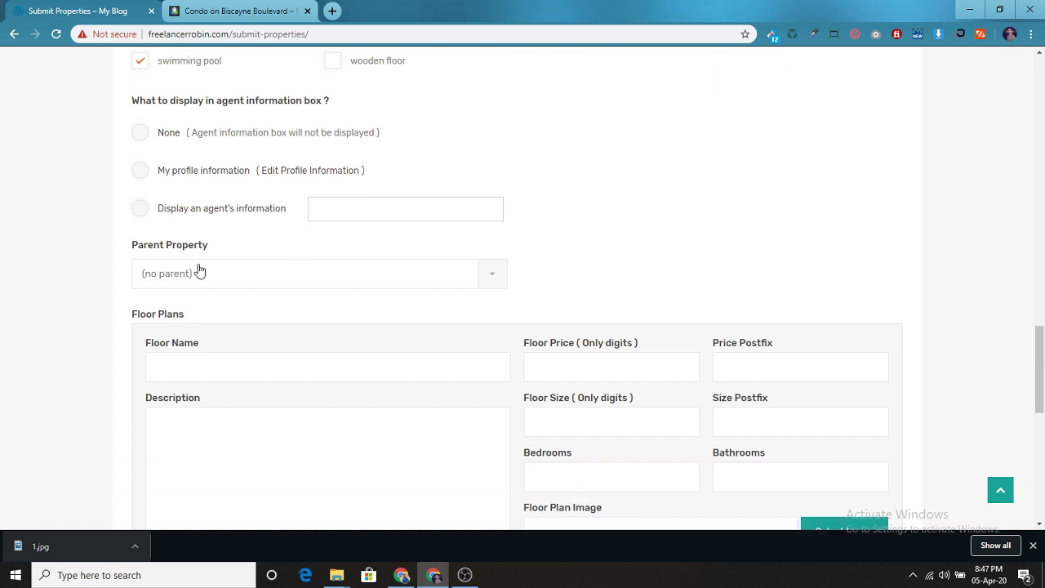
left_click(489, 279)
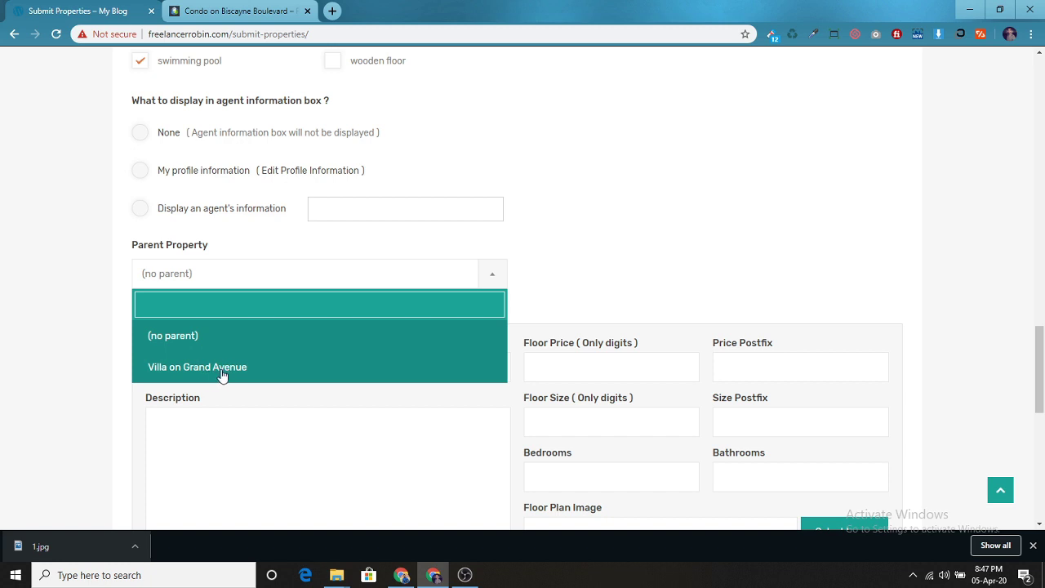
left_click(666, 241)
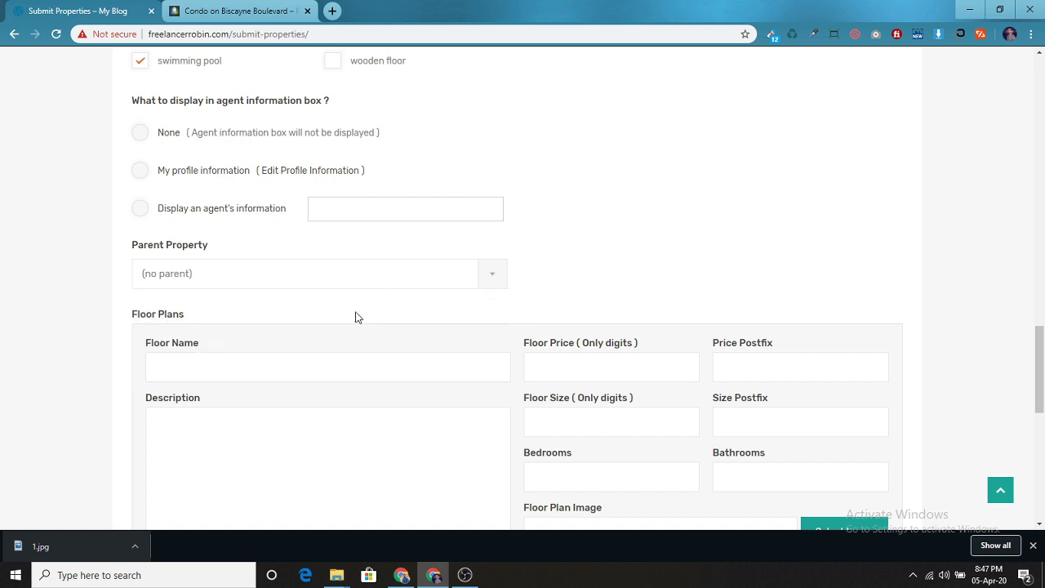
scroll(355, 317, "down", 2)
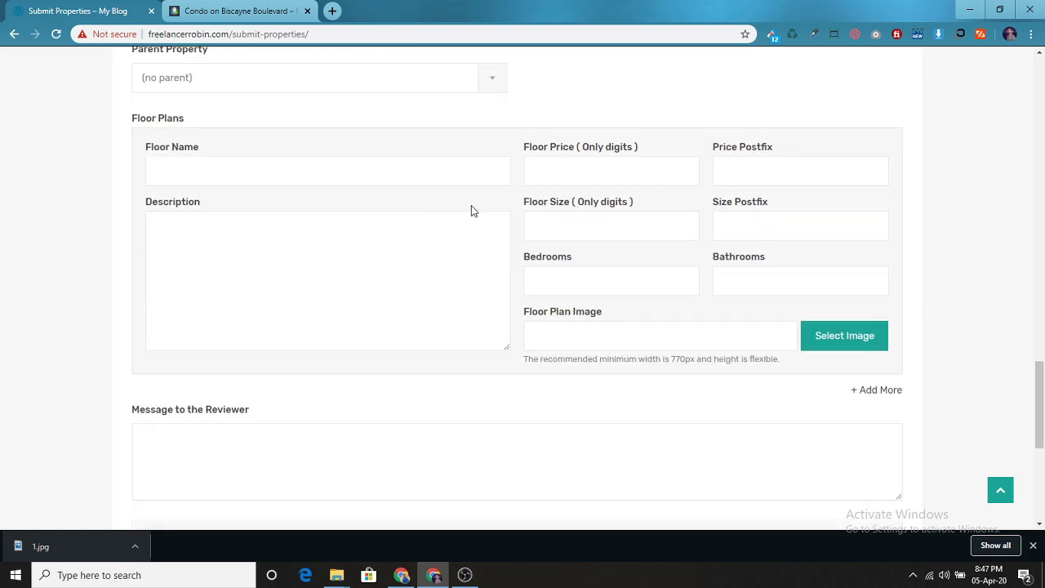
Look through the rest of the demo condo listing for floor plan content and return to the submission form.
left_click(245, 10)
scroll(561, 368, "down", 5)
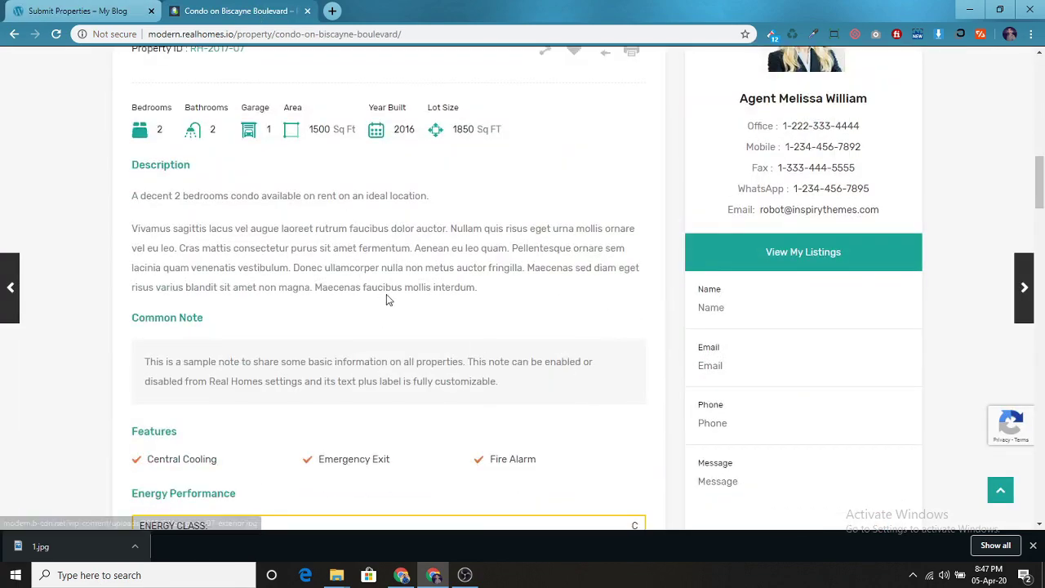
scroll(389, 304, "down", 10)
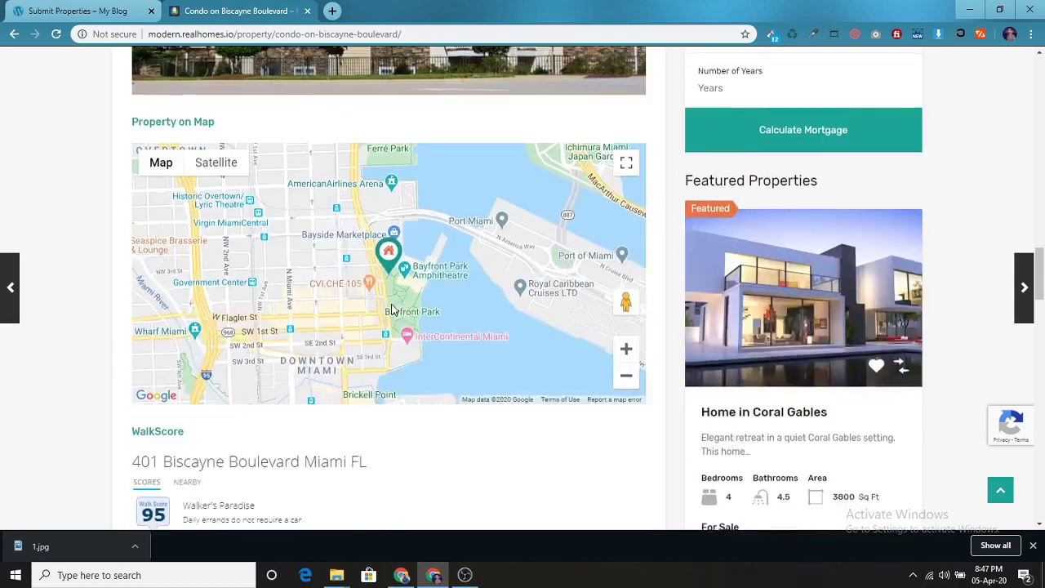
scroll(391, 309, "down", 2)
scroll(391, 309, "down", 12)
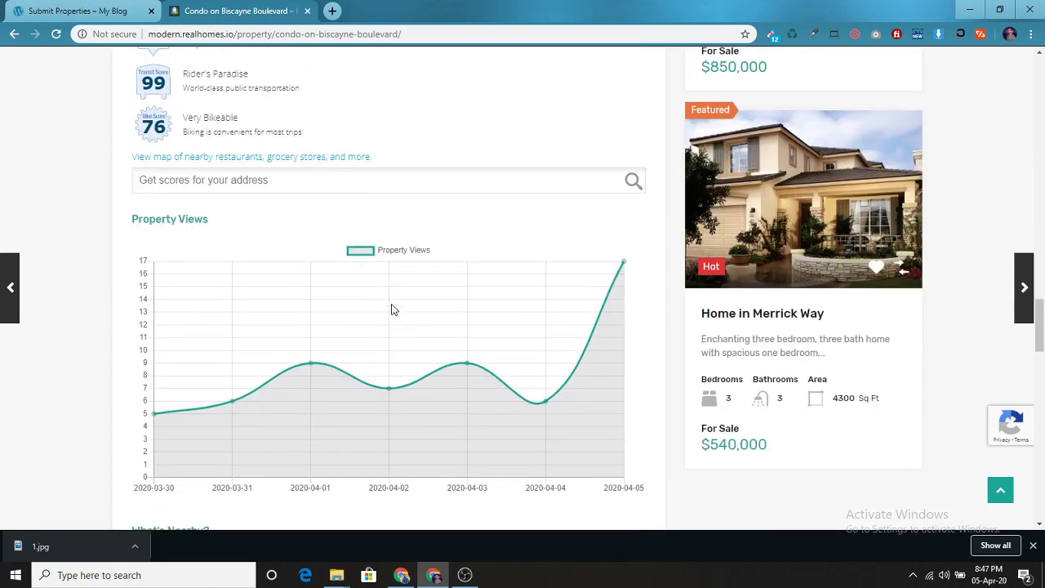
scroll(391, 309, "down", 6)
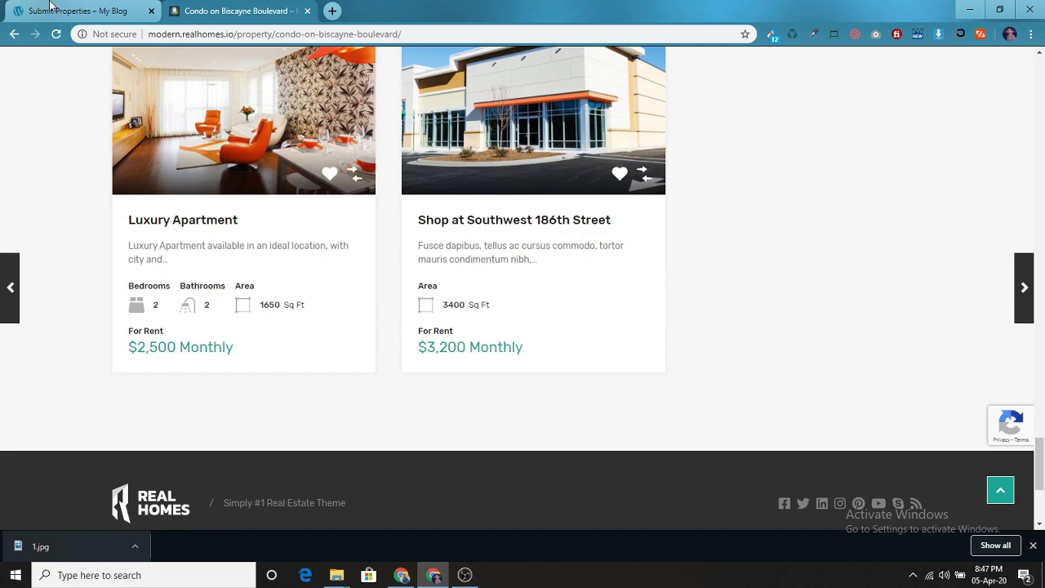
left_click(51, 7)
Review the submission form's title, description, property details, image, address and features.
scroll(416, 362, "down", 3)
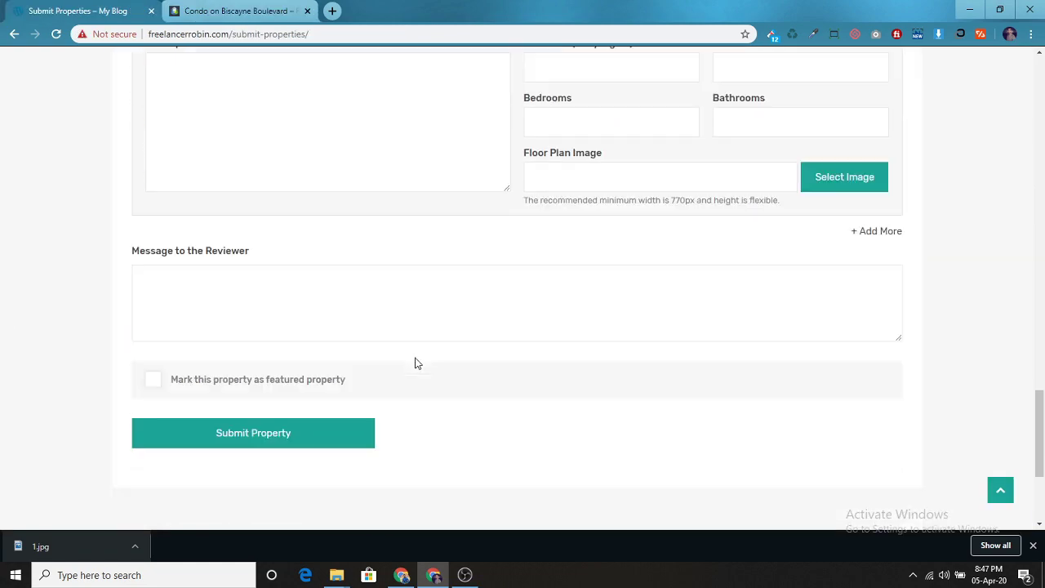
scroll(516, 366, "up", 20)
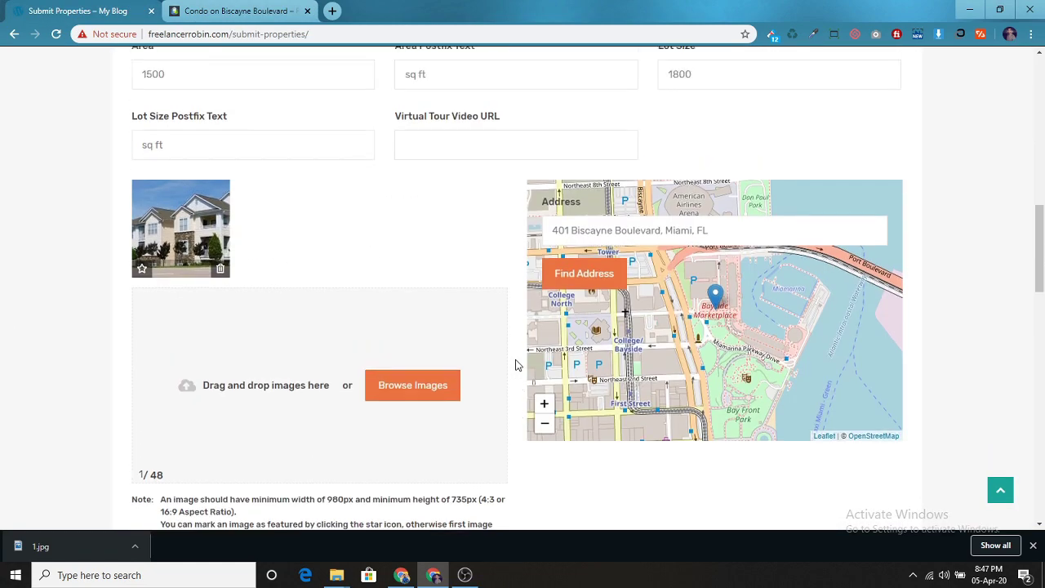
scroll(516, 361, "up", 2)
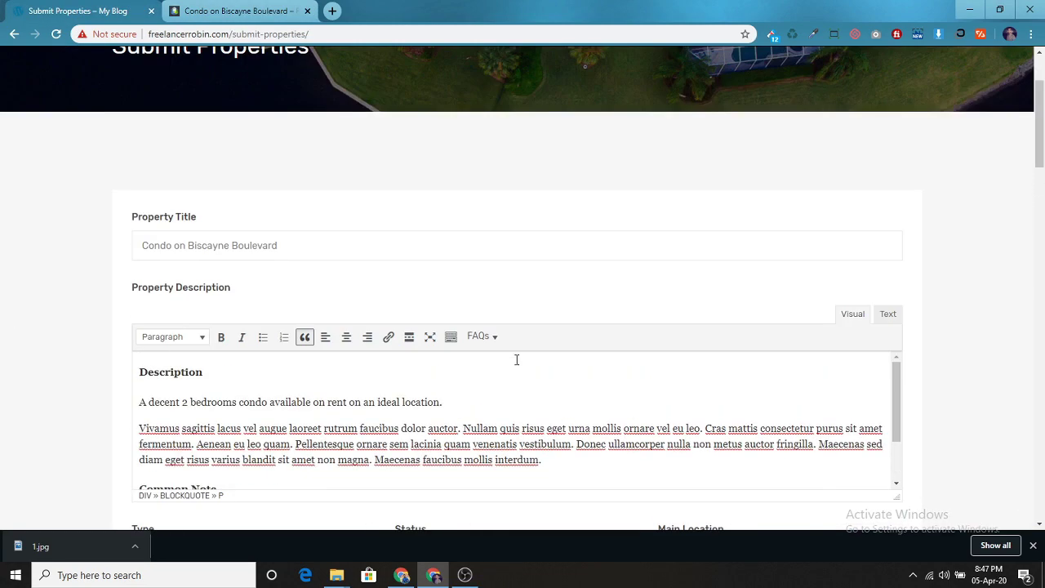
scroll(427, 324, "up", 2)
scroll(427, 320, "down", 7)
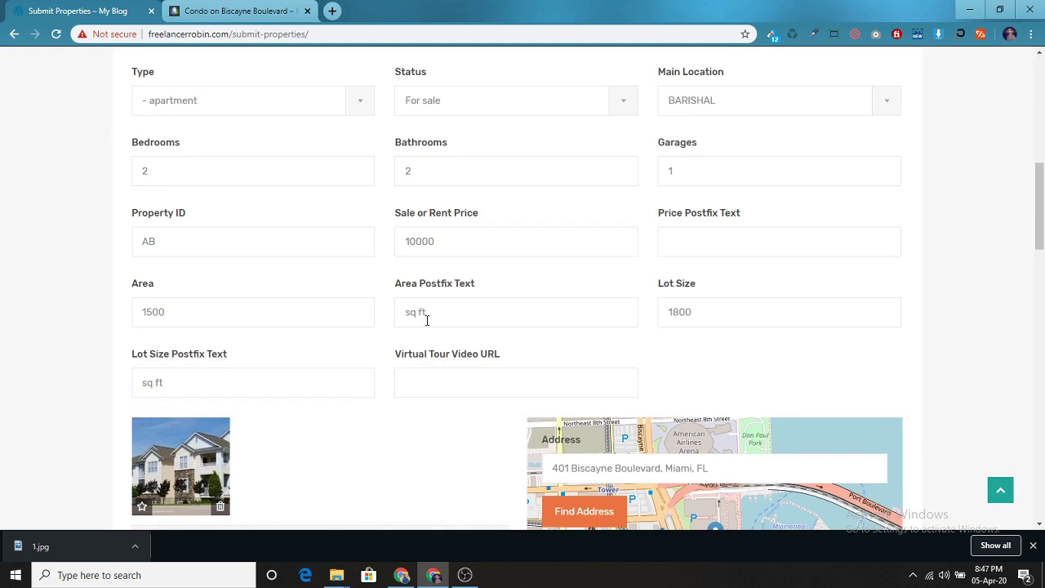
scroll(427, 320, "down", 4)
scroll(451, 386, "down", 1)
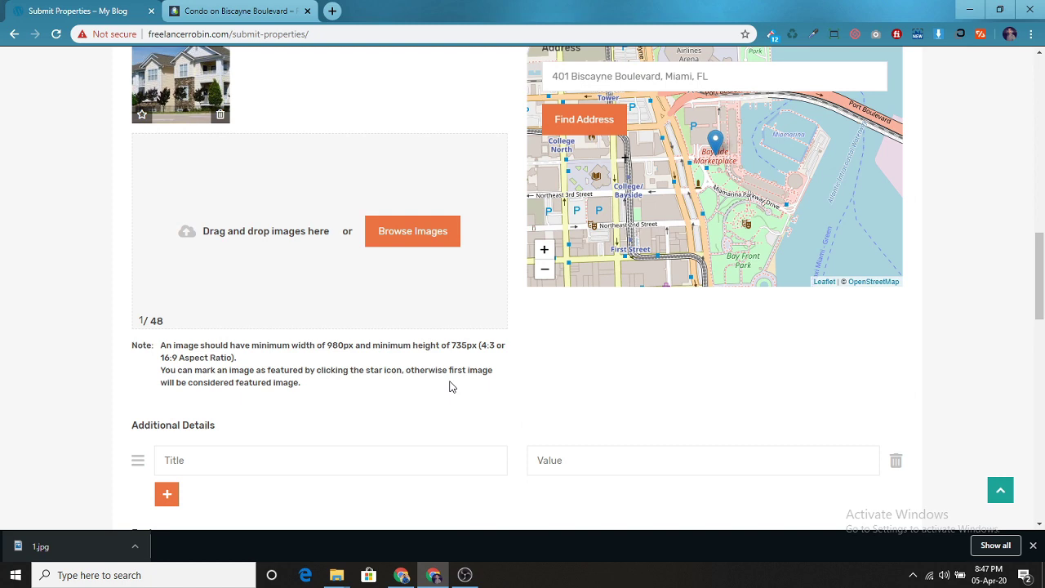
scroll(451, 386, "down", 3)
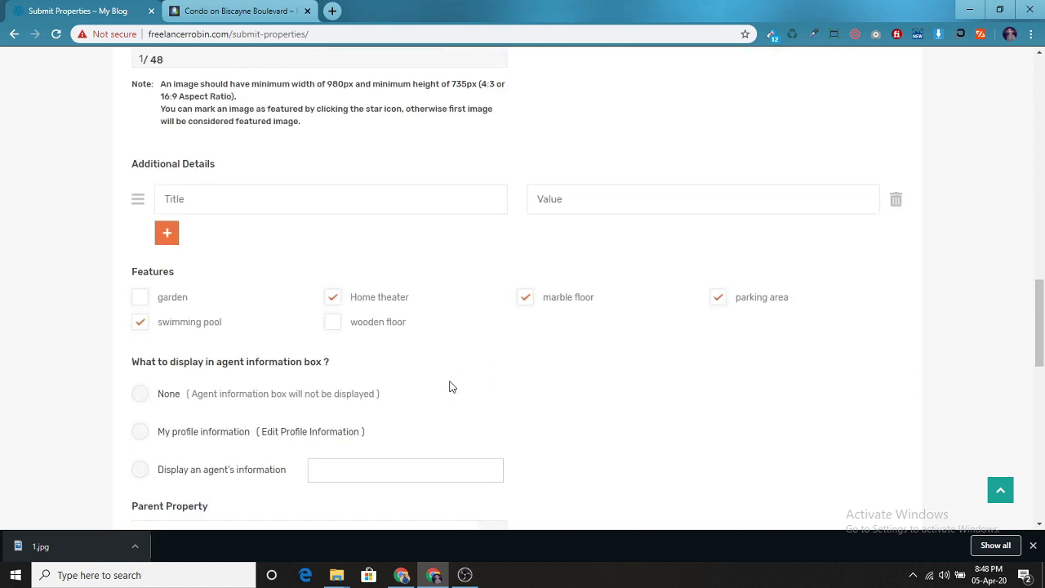
Mark the property as a featured property and submit it.
scroll(450, 387, "down", 8)
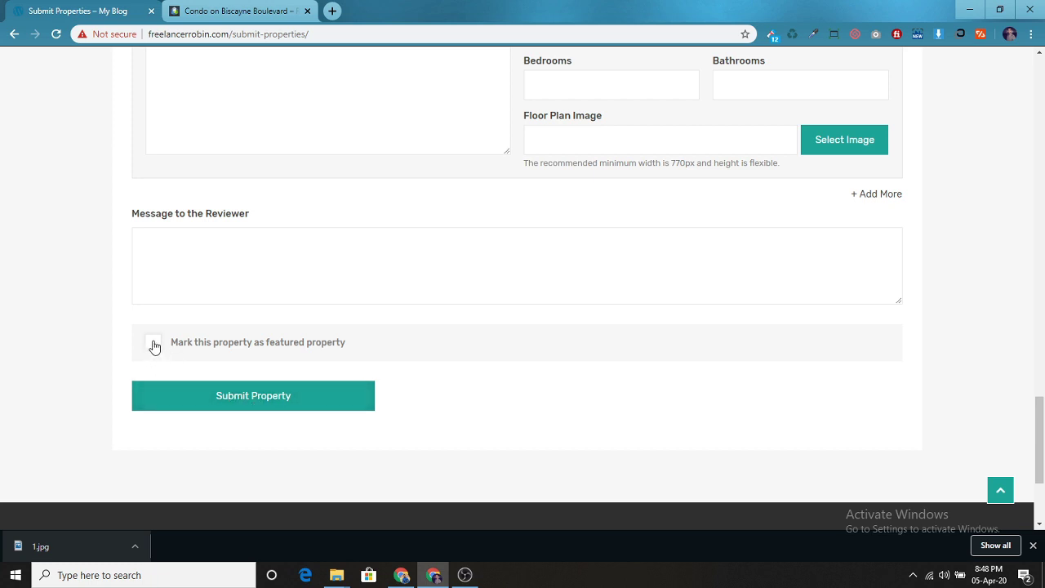
left_click(154, 343)
left_click(245, 402)
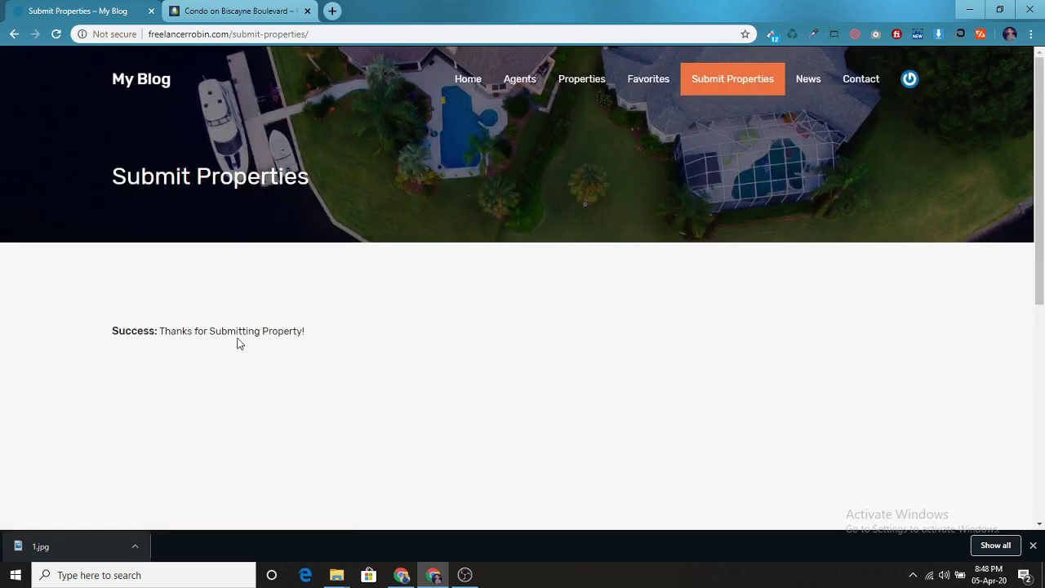
Check the site's Properties page for the submitted condo listing.
left_click(582, 84)
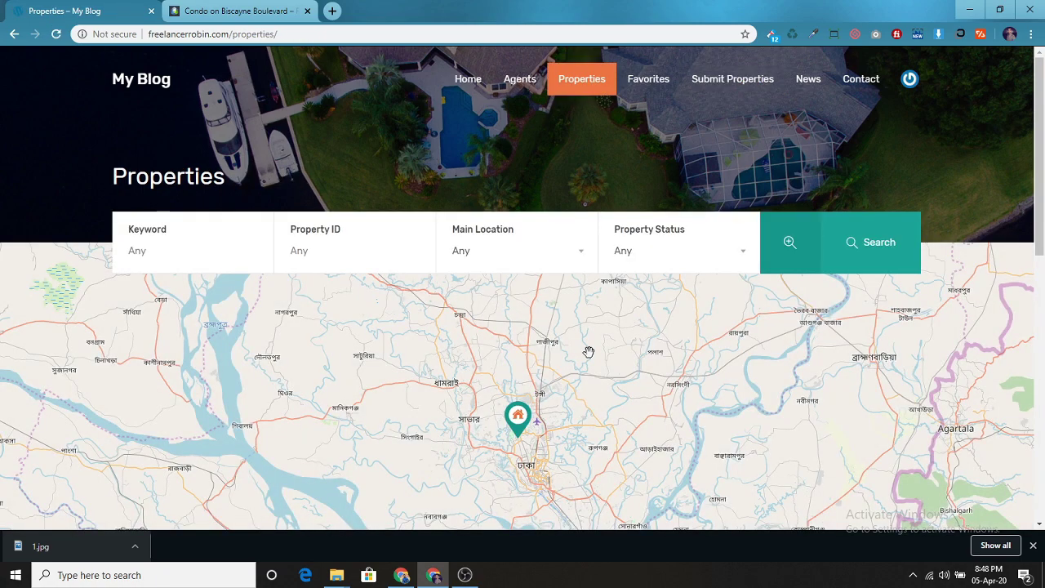
scroll(582, 351, "down", 5)
scroll(588, 352, "down", 2)
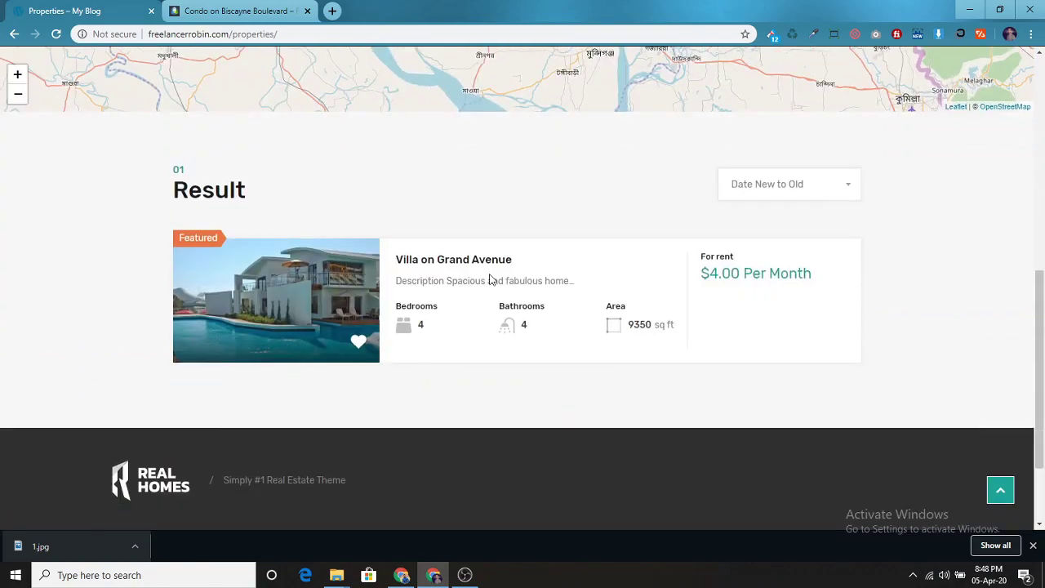
scroll(546, 420, "up", 5)
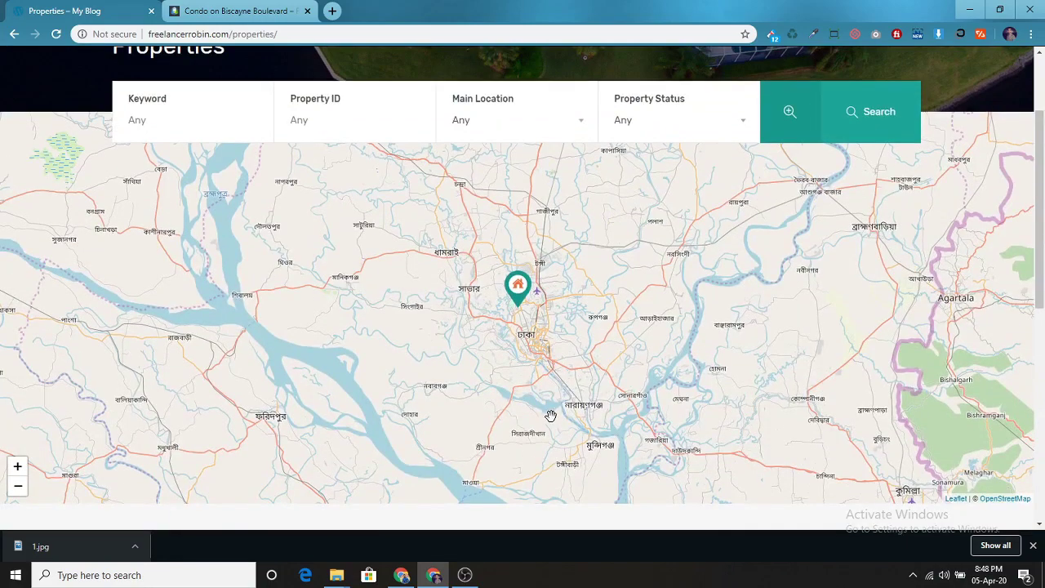
scroll(552, 412, "up", 2)
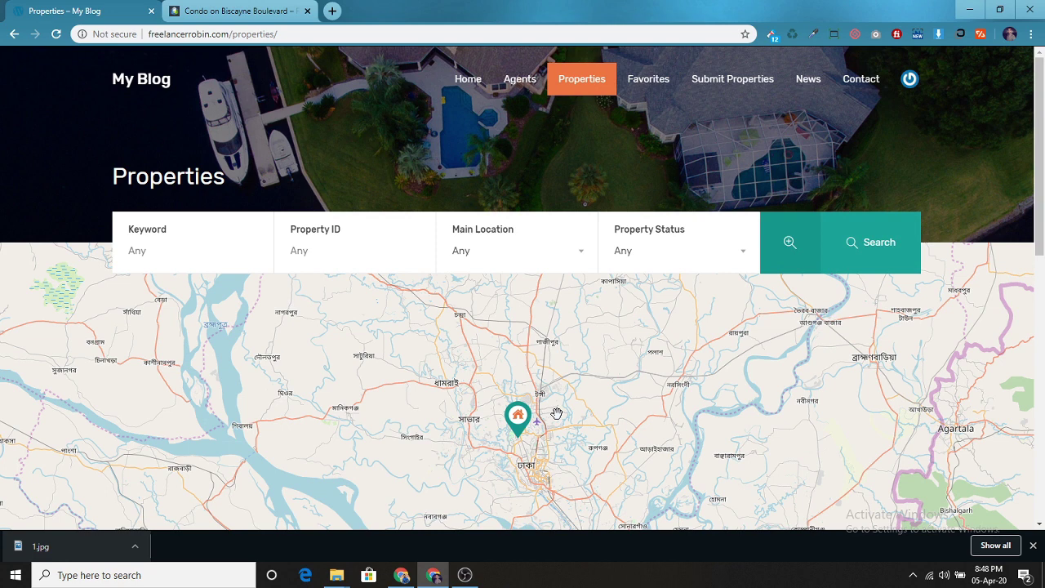
Switch to the administrator's browser window and open the WordPress Reading settings.
left_click(401, 575)
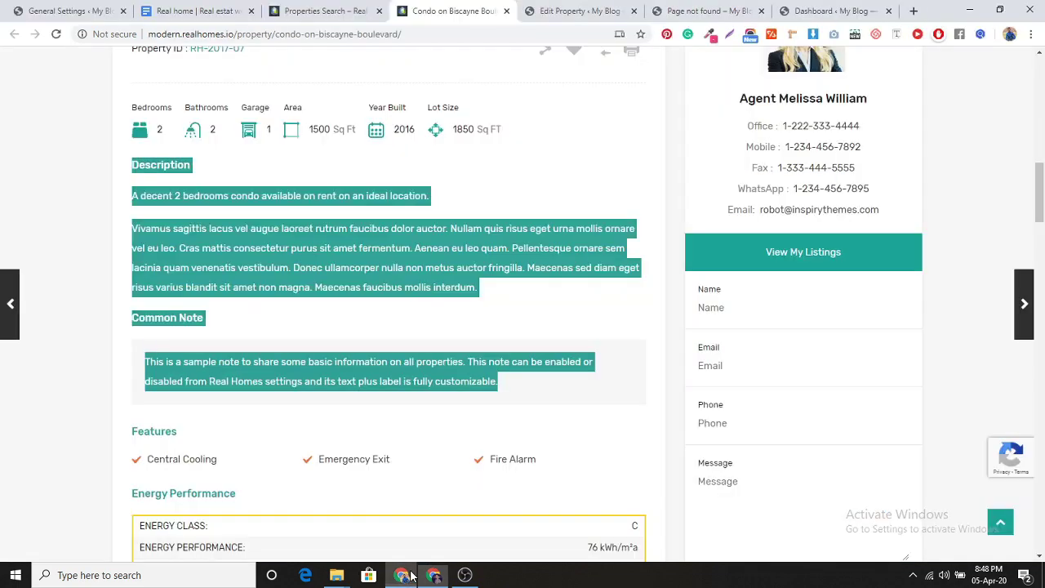
left_click(98, 9)
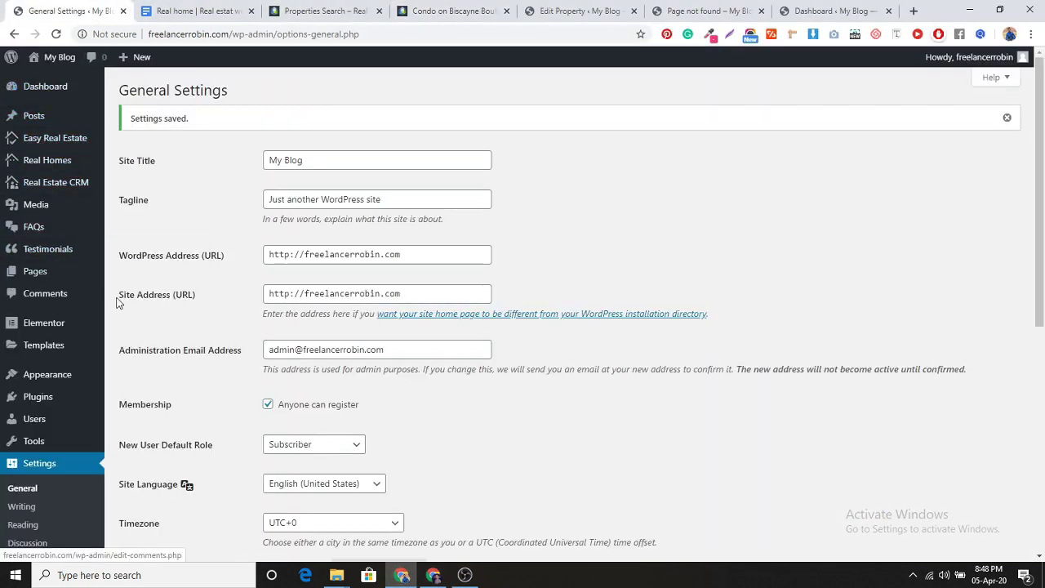
scroll(209, 327, "down", 5)
scroll(209, 326, "up", 5)
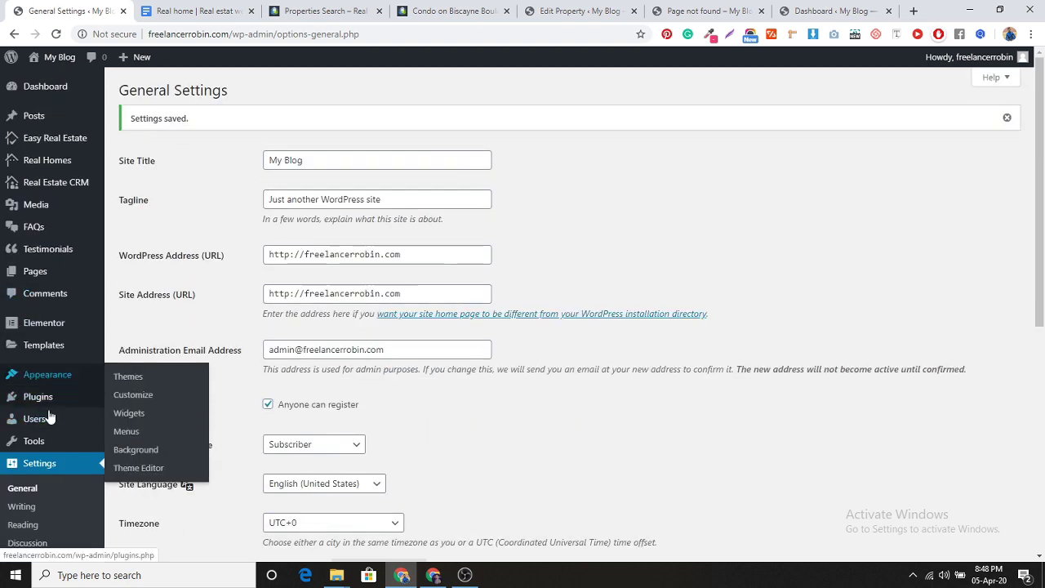
scroll(41, 449, "down", 3)
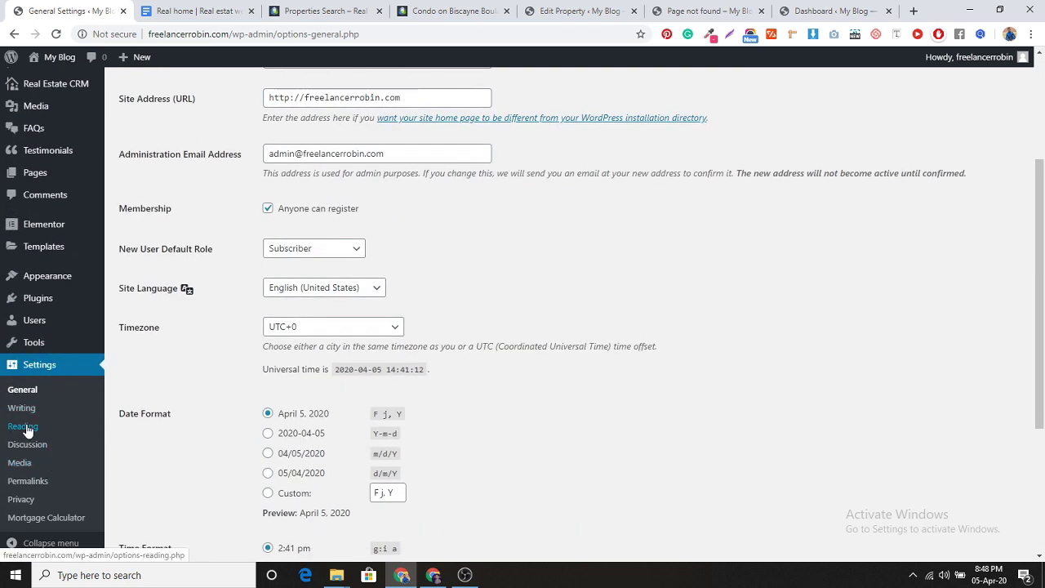
left_click(26, 427)
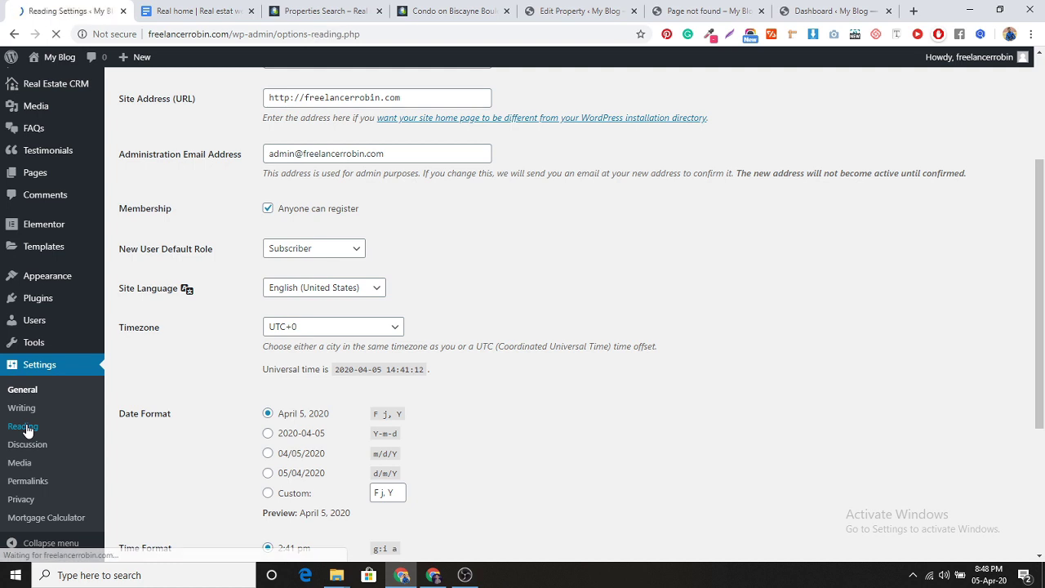
Display a static page as the homepage, with Home as the homepage and News as the posts page, and save the reading settings.
left_click(268, 150)
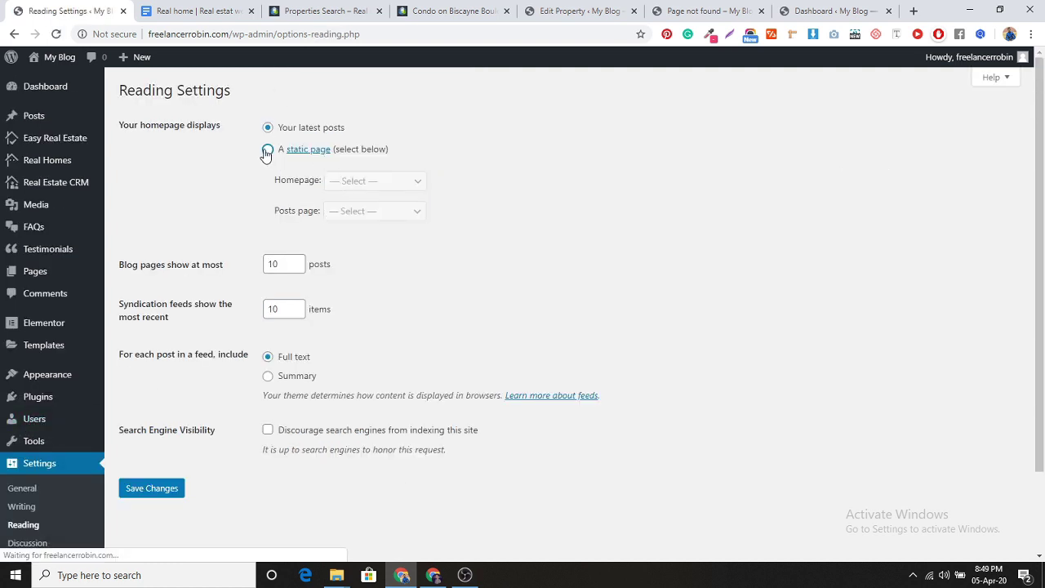
left_click(352, 181)
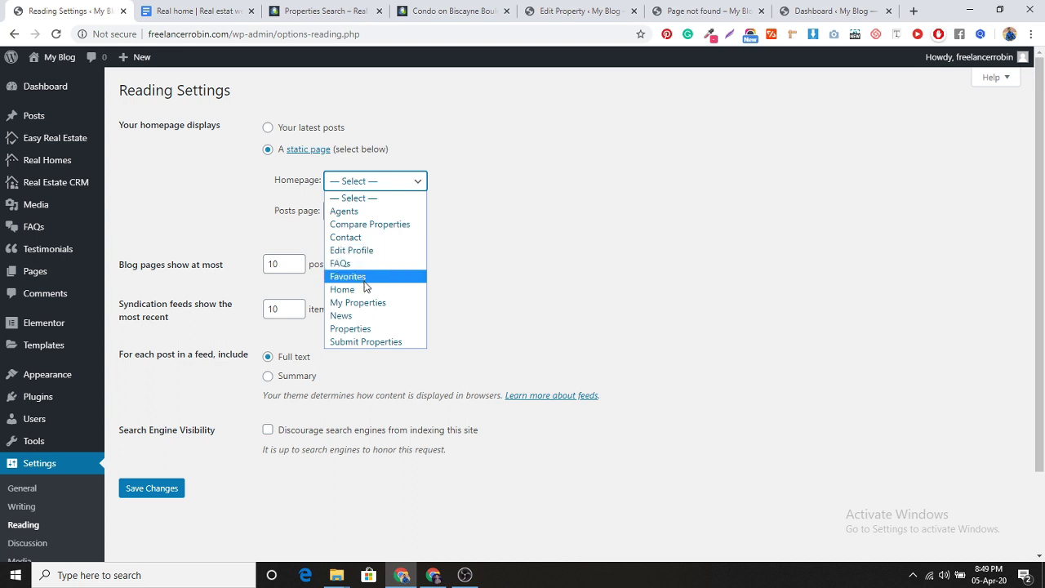
left_click(369, 290)
left_click(371, 213)
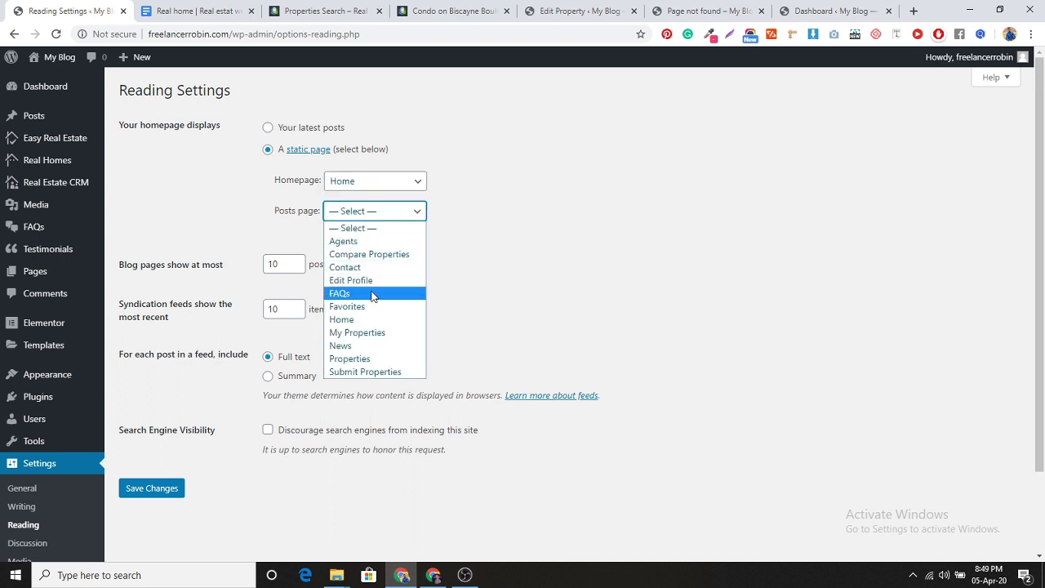
left_click(372, 346)
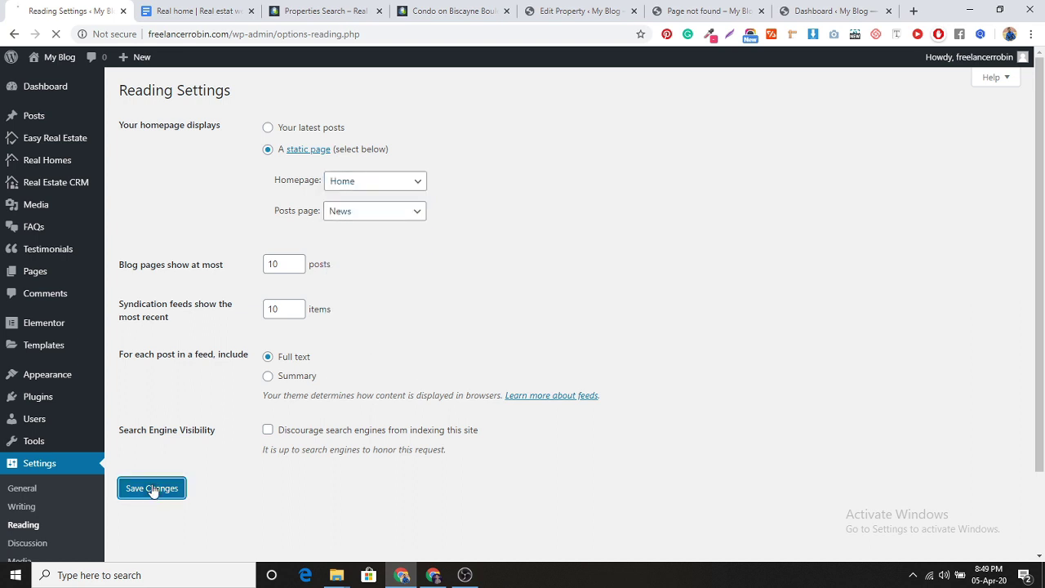
left_click(151, 489)
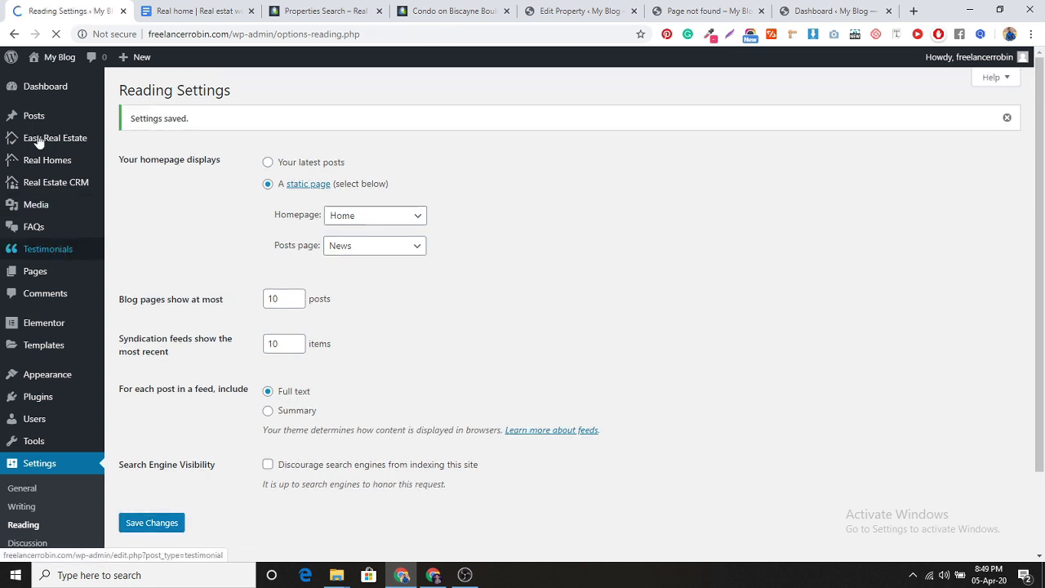
Open the pending Condo on Biscayne Boulevard listing for editing from the Easy Real Estate properties list.
mouse_move(38, 140)
left_click(128, 139)
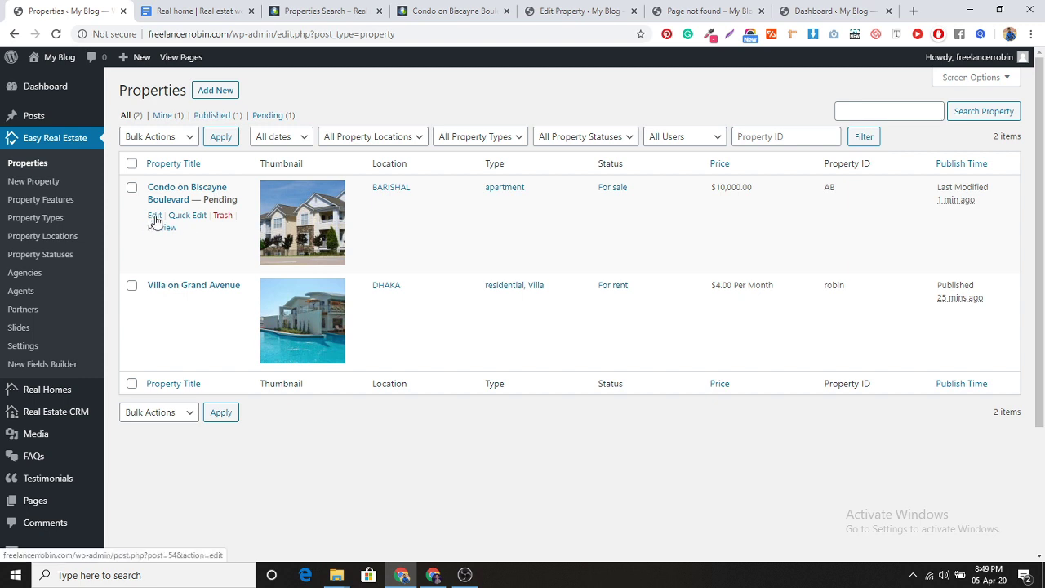
left_click(154, 217)
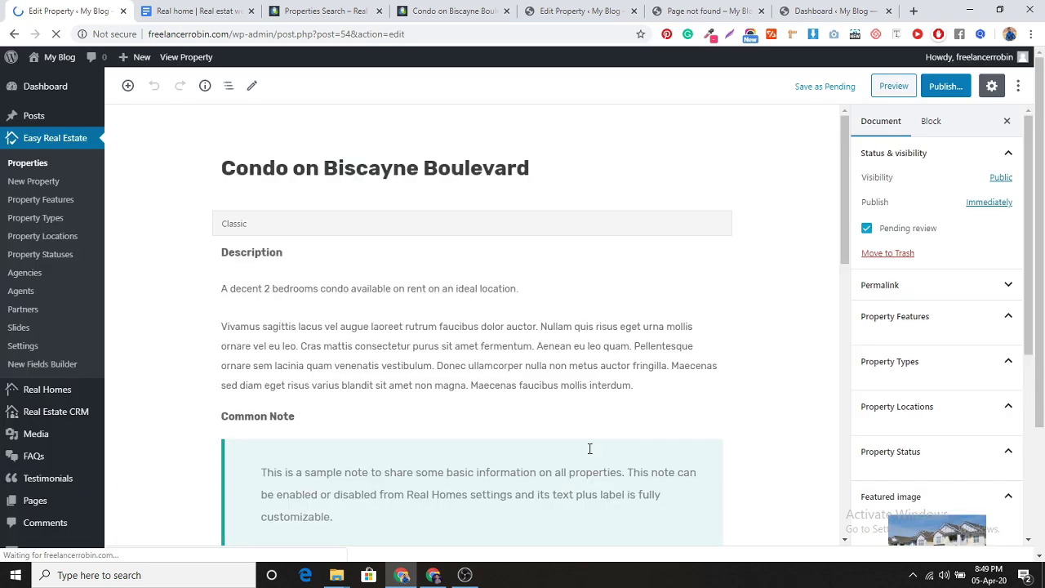
Set the condo property's homepage slider option to Yes.
scroll(784, 343, "down", 9)
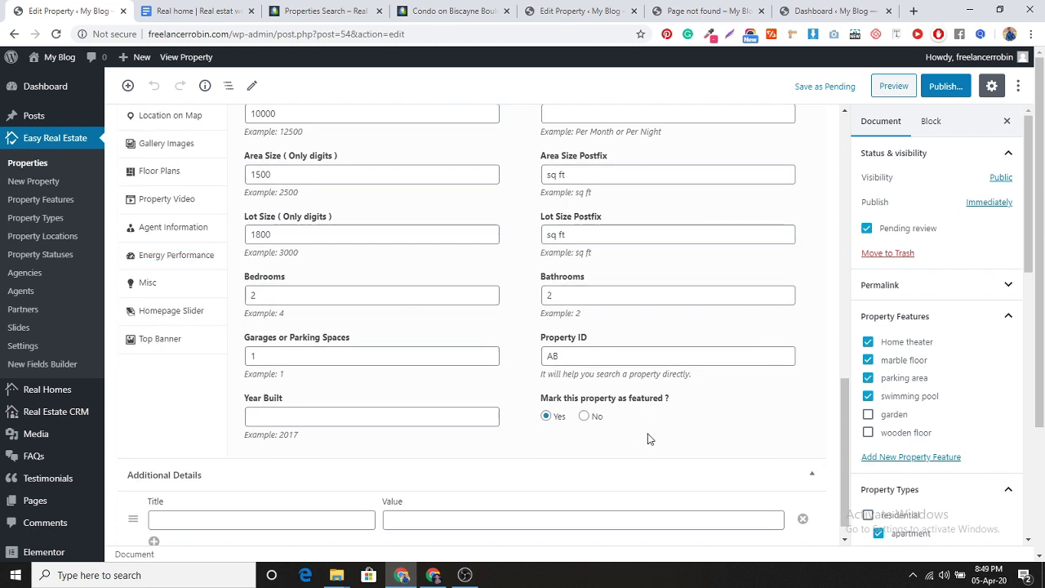
left_click(168, 315)
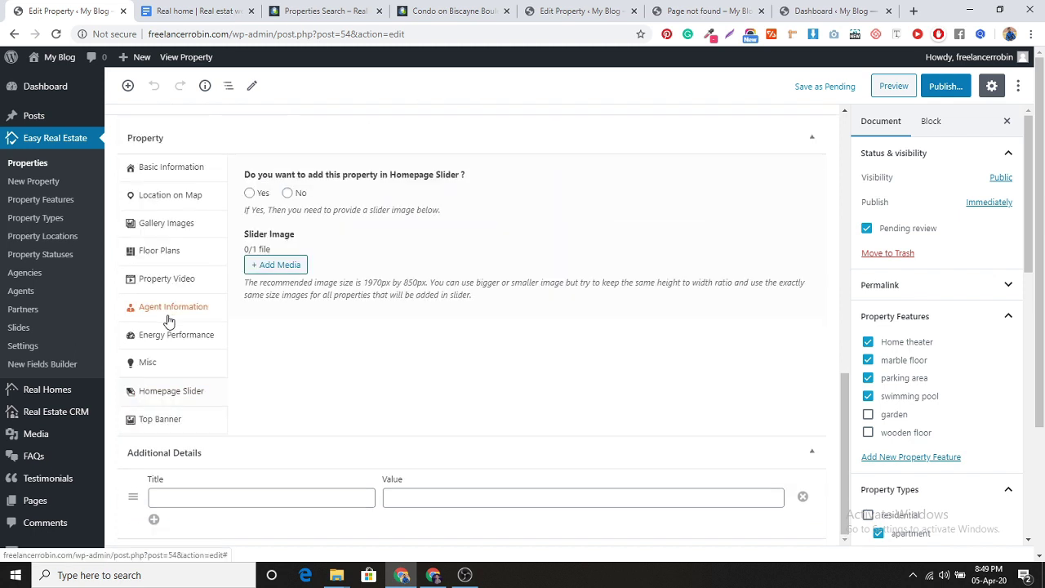
left_click(251, 194)
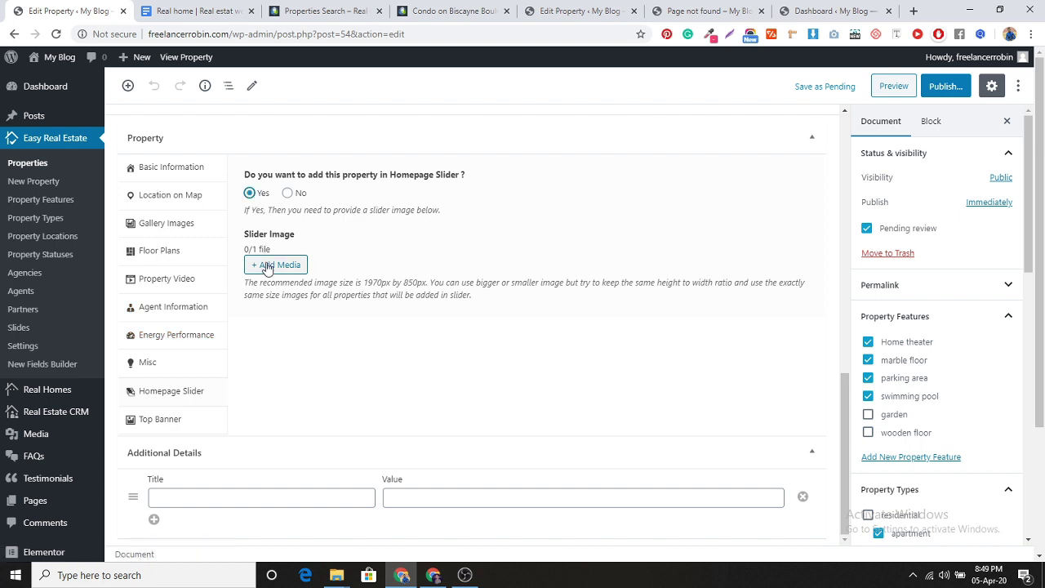
Set the cream apartment building photo from the media library as the property's homepage slider image.
left_click(268, 266)
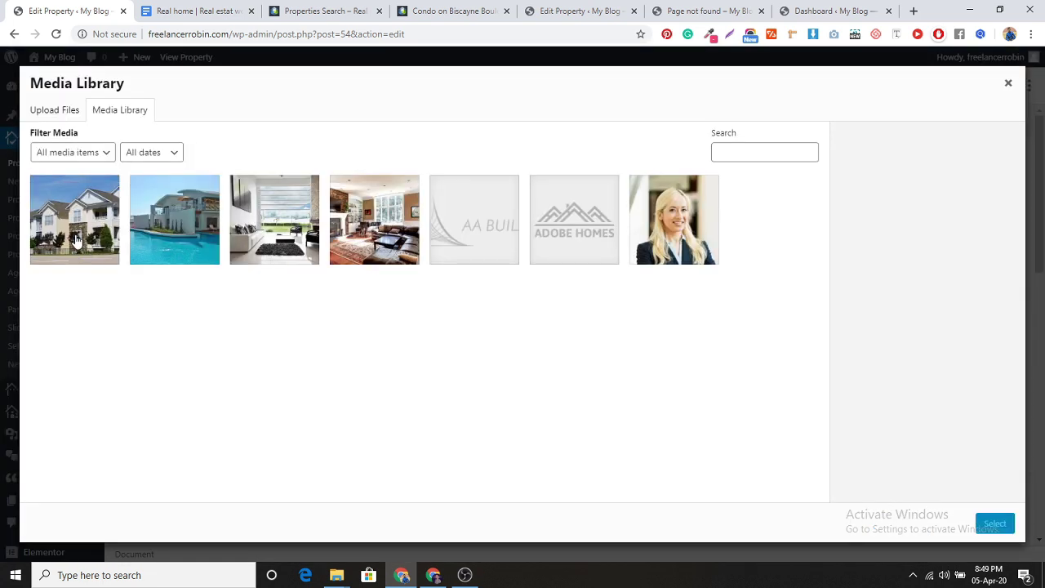
left_click(76, 239)
left_click(977, 525)
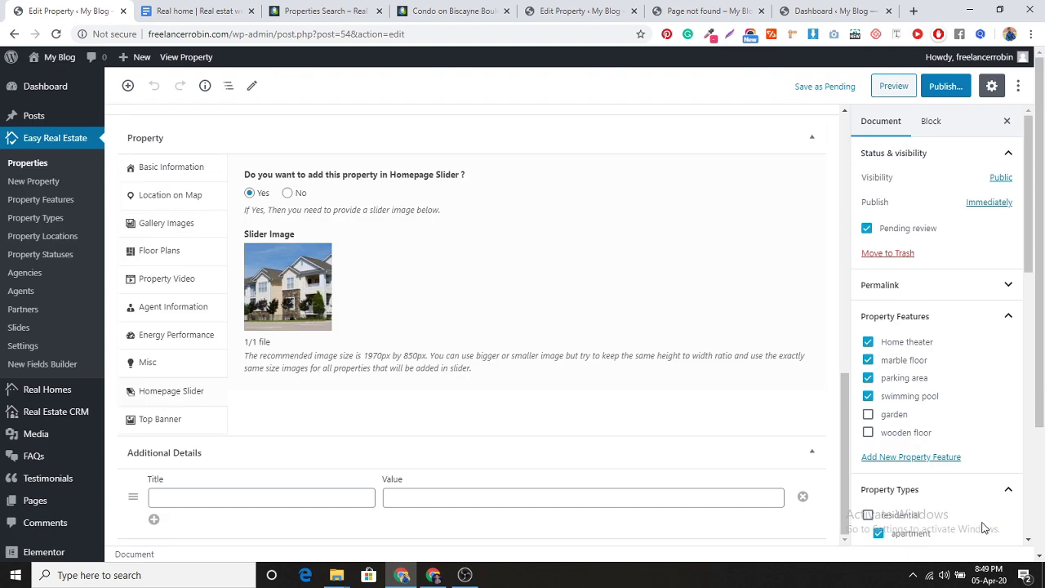
Assign the Property Full Width template to the property and publish it.
left_click_drag(1036, 253, 1044, 502)
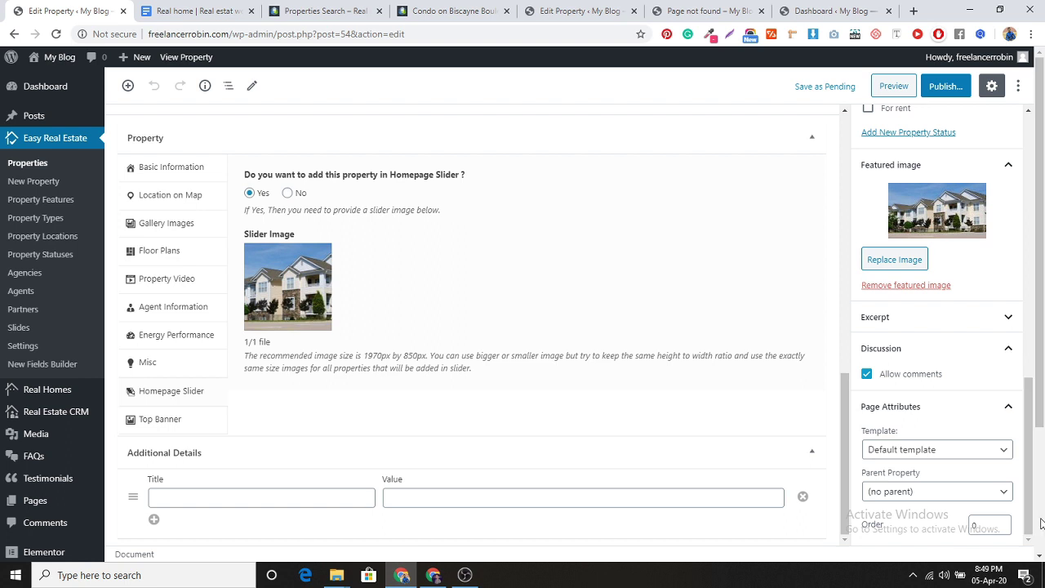
left_click(888, 454)
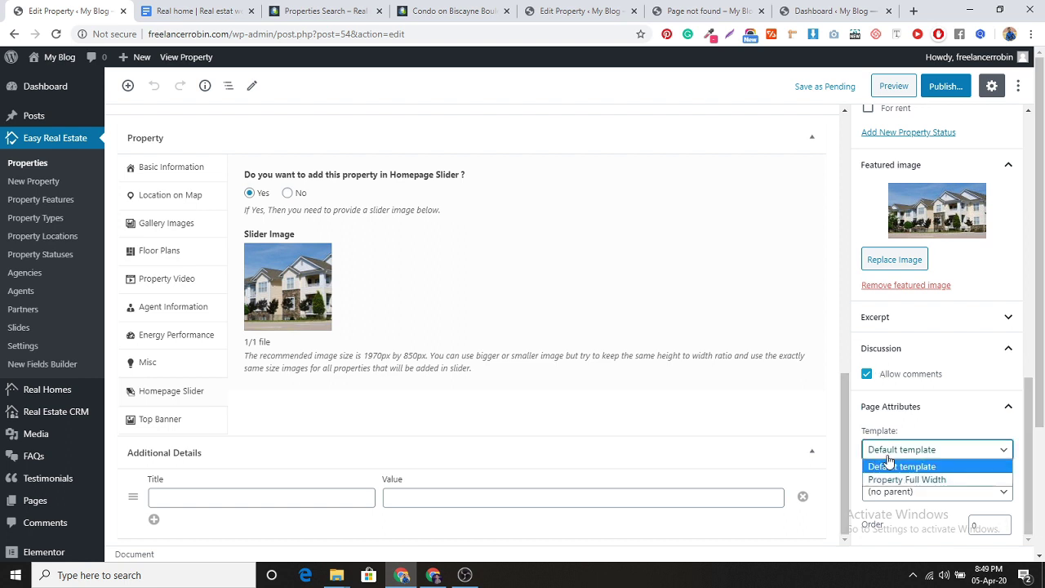
left_click(898, 482)
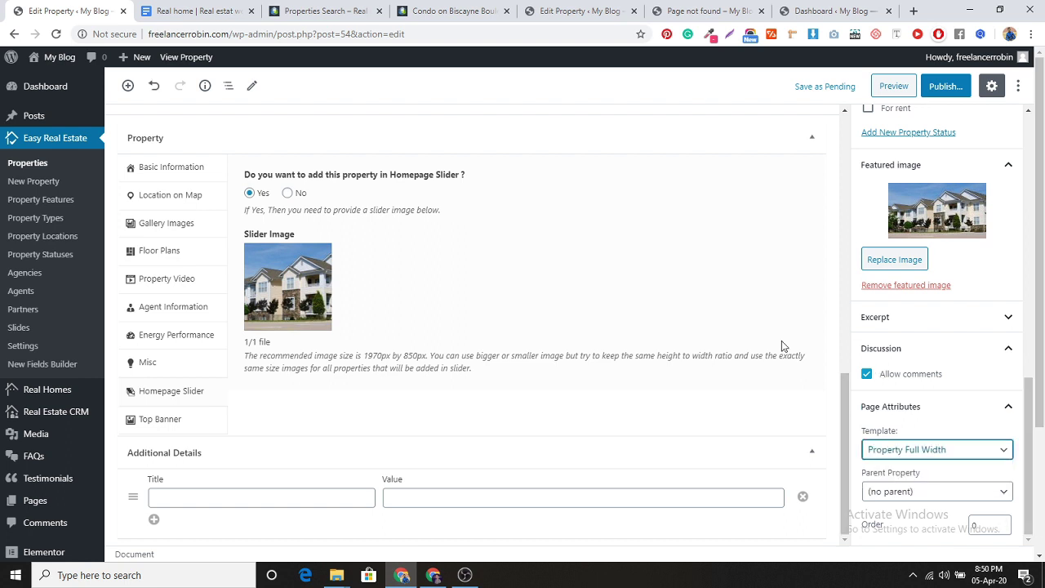
left_click(957, 88)
left_click(957, 87)
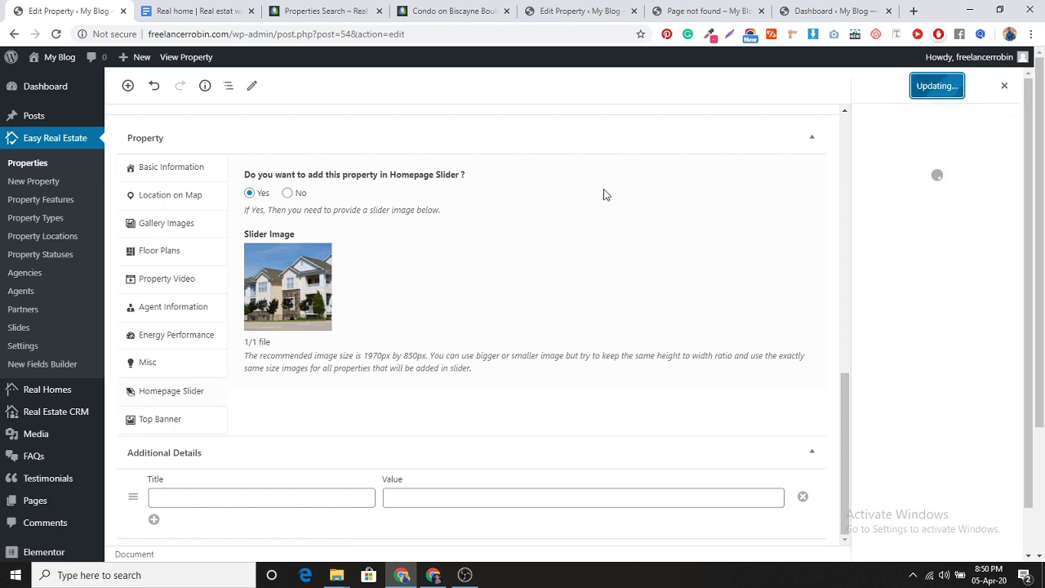
Switch to the other browser window, reload the live Properties page, and check its map markers and listings.
left_click(436, 576)
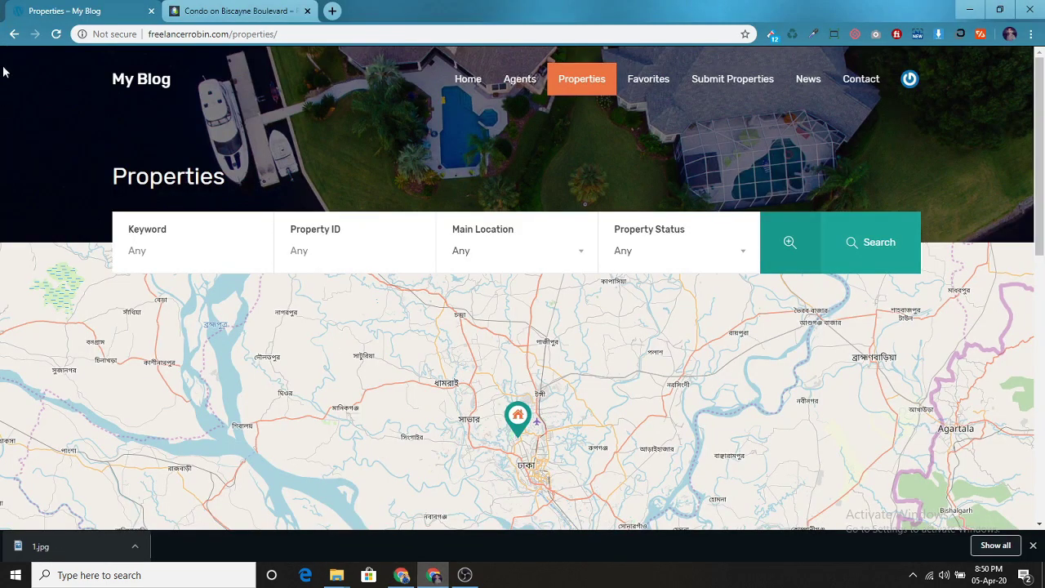
left_click(402, 575)
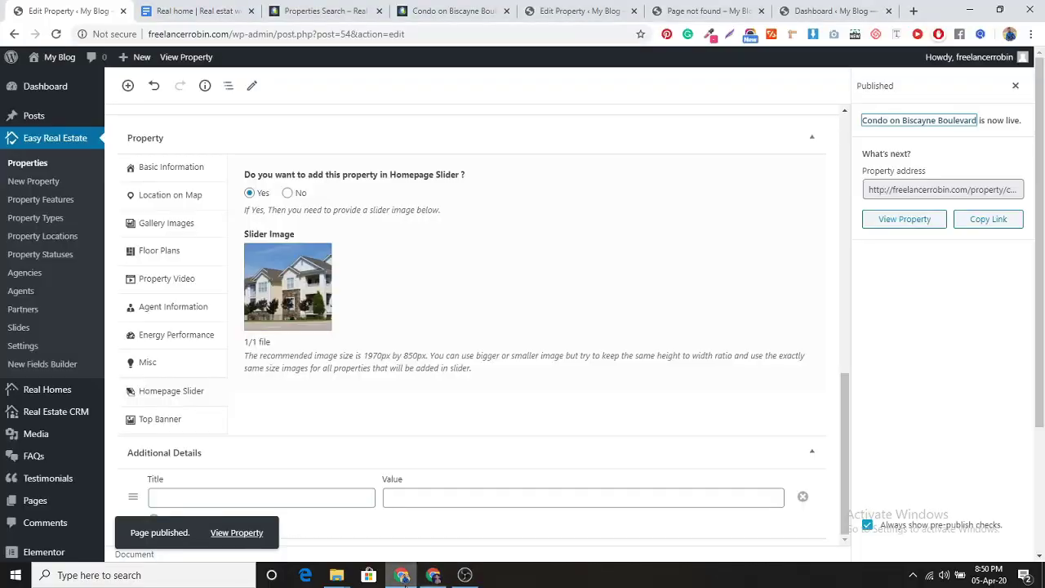
left_click(433, 576)
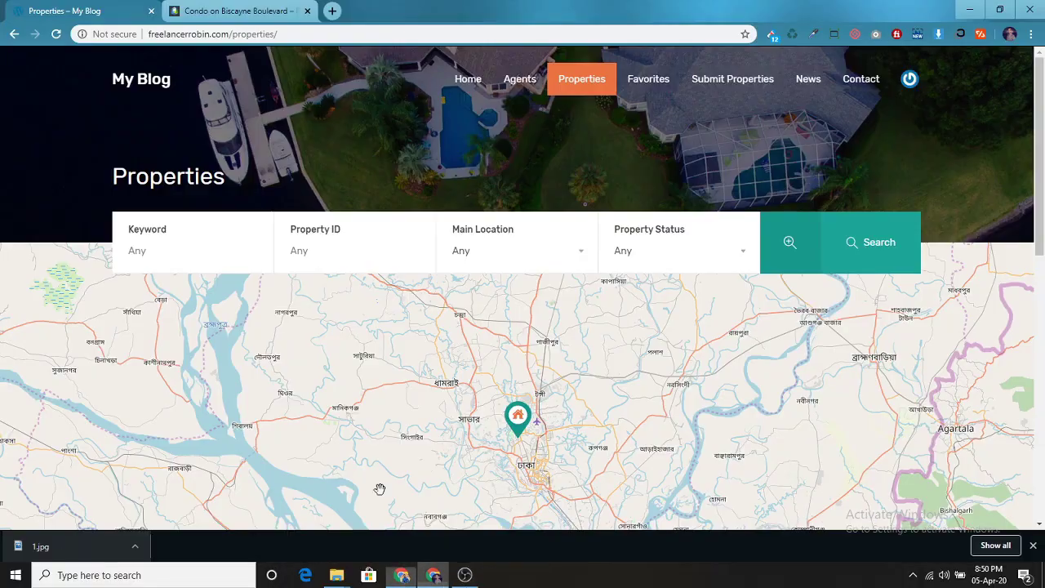
left_click(56, 35)
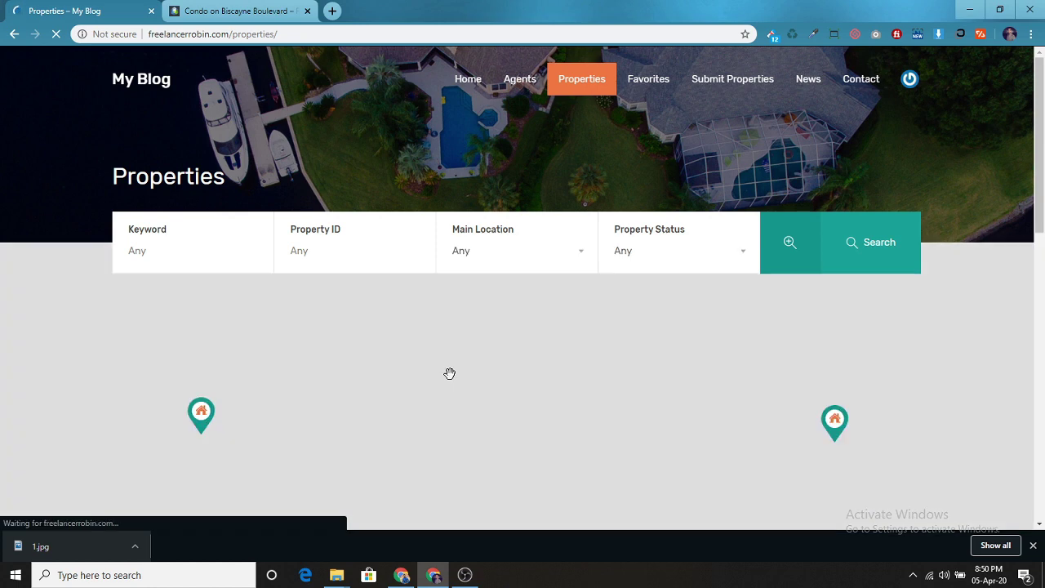
scroll(320, 527, "down", 2)
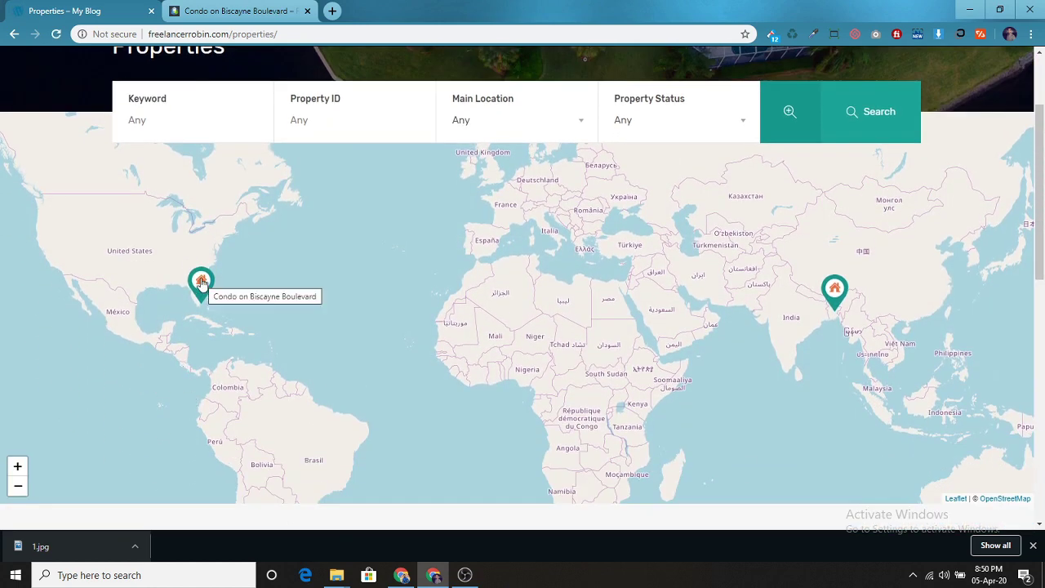
mouse_move(837, 293)
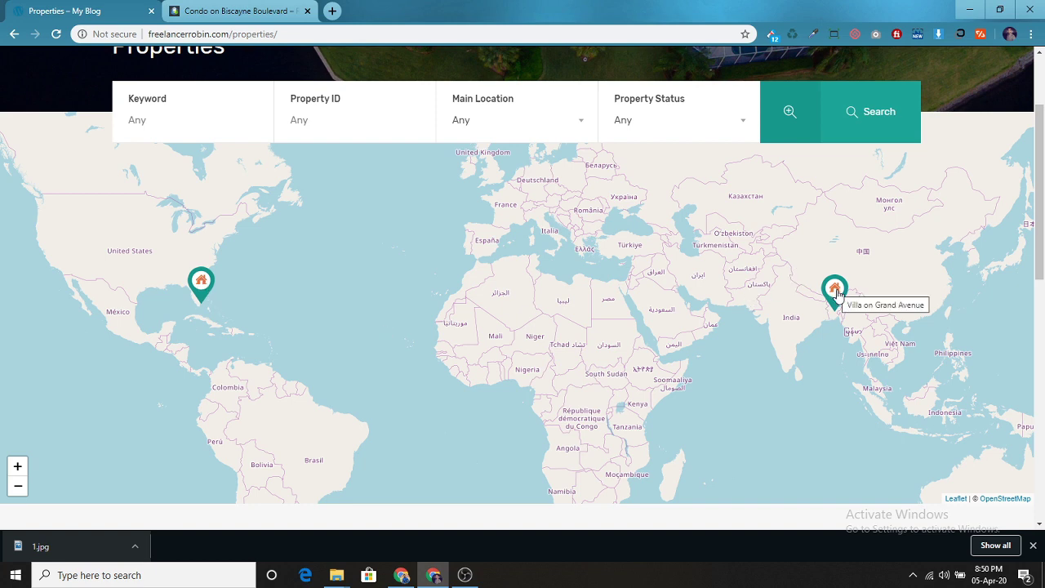
scroll(476, 357, "down", 6)
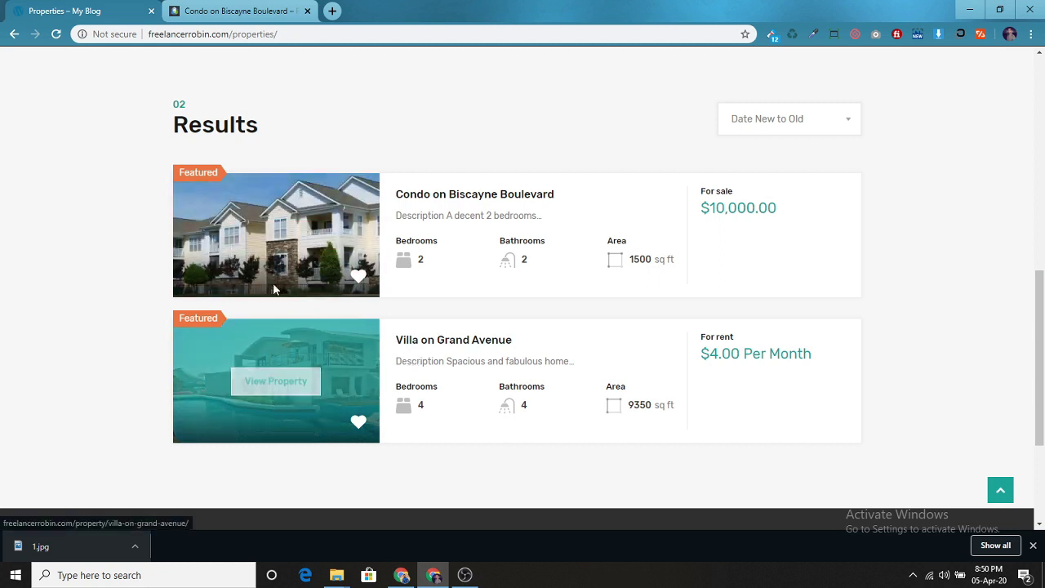
Open the Condo on Biscayne Boulevard listing in a new tab and compare it with the Real Homes demo page.
middle_click(273, 242)
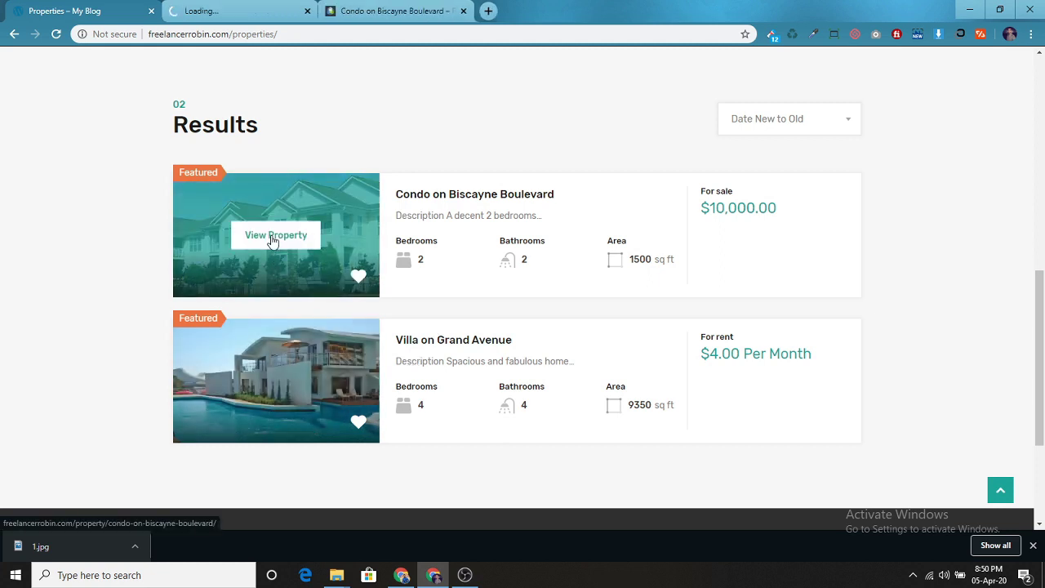
left_click(272, 8)
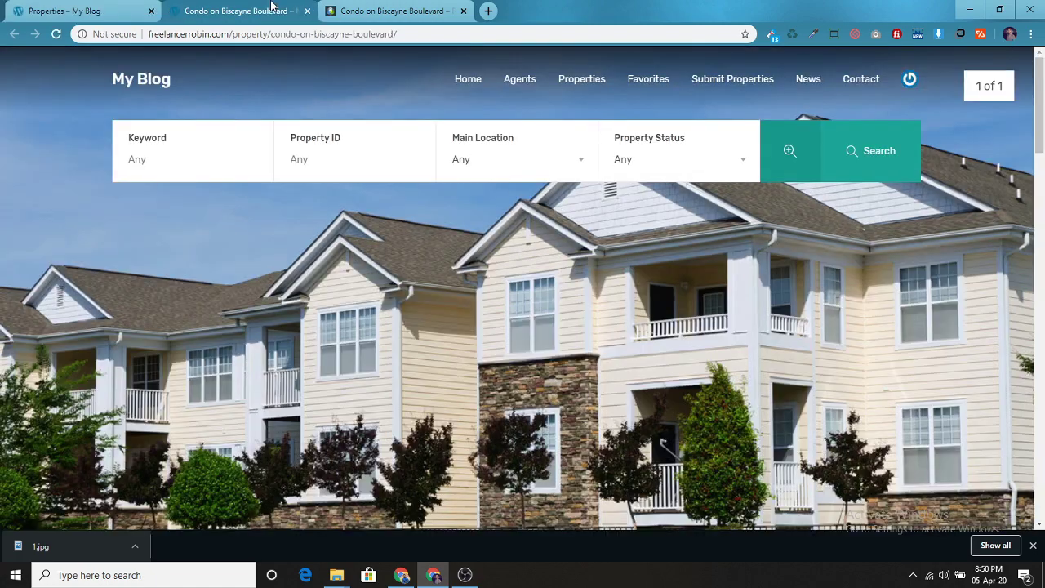
scroll(432, 321, "down", 3)
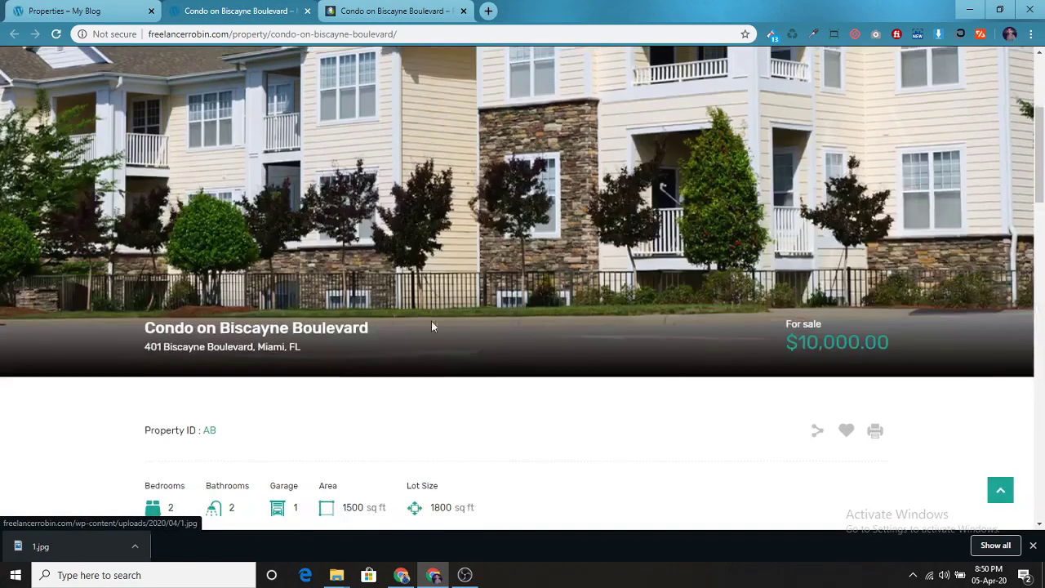
left_click(433, 8)
scroll(425, 227, "up", 20)
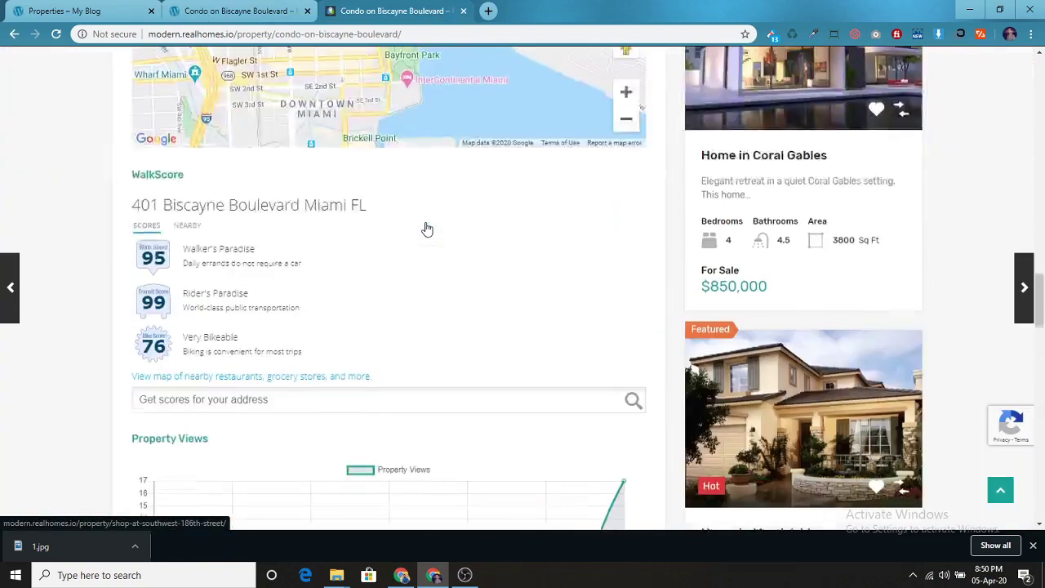
scroll(426, 228, "up", 10)
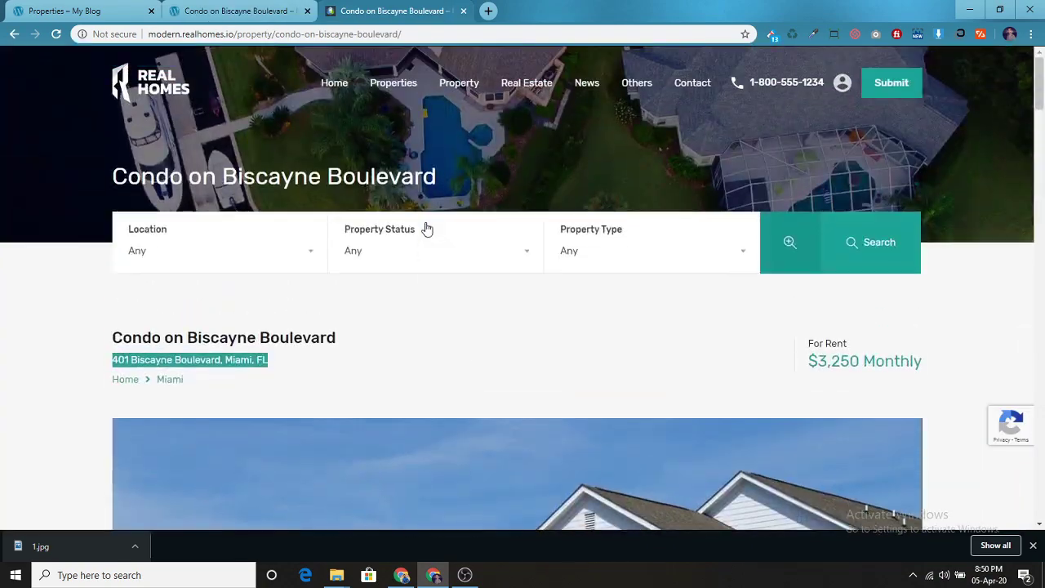
scroll(441, 324, "down", 1)
scroll(442, 324, "down", 6)
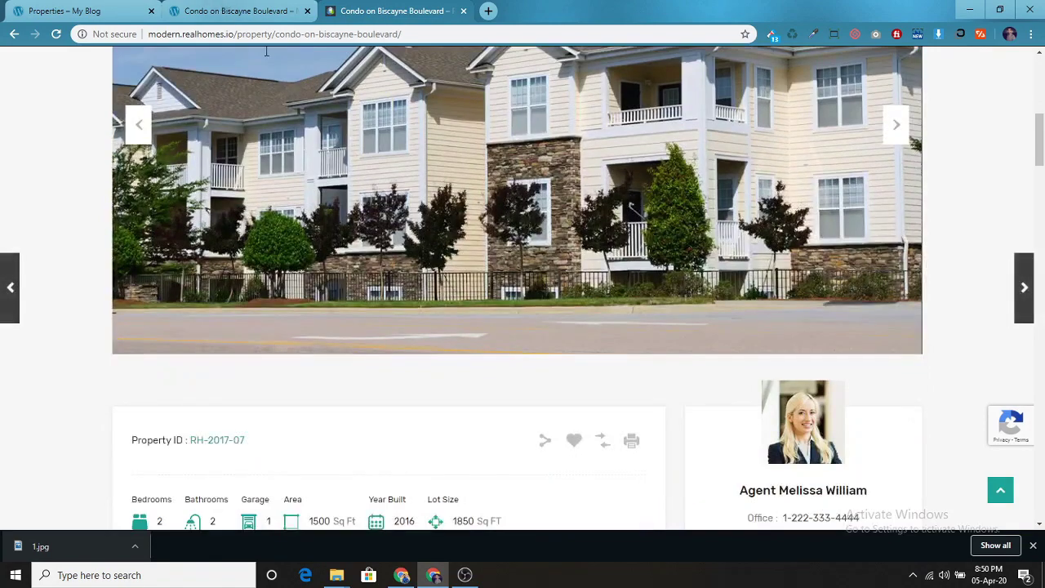
key("ctrl+shift+Tab")
scroll(445, 274, "up", 3)
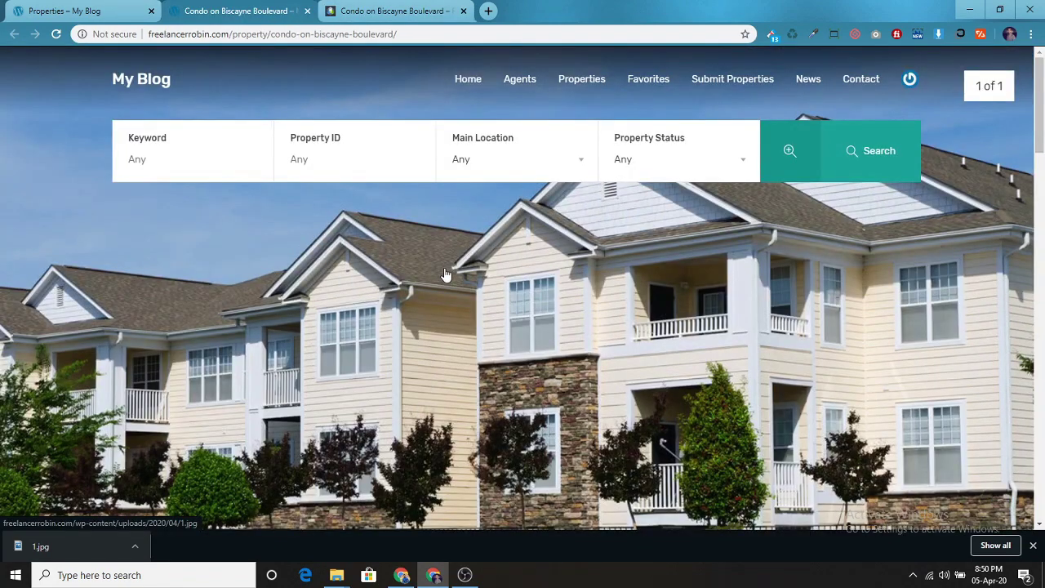
Review the published condo page's specifications, description, features, map and comment section.
scroll(445, 274, "down", 7)
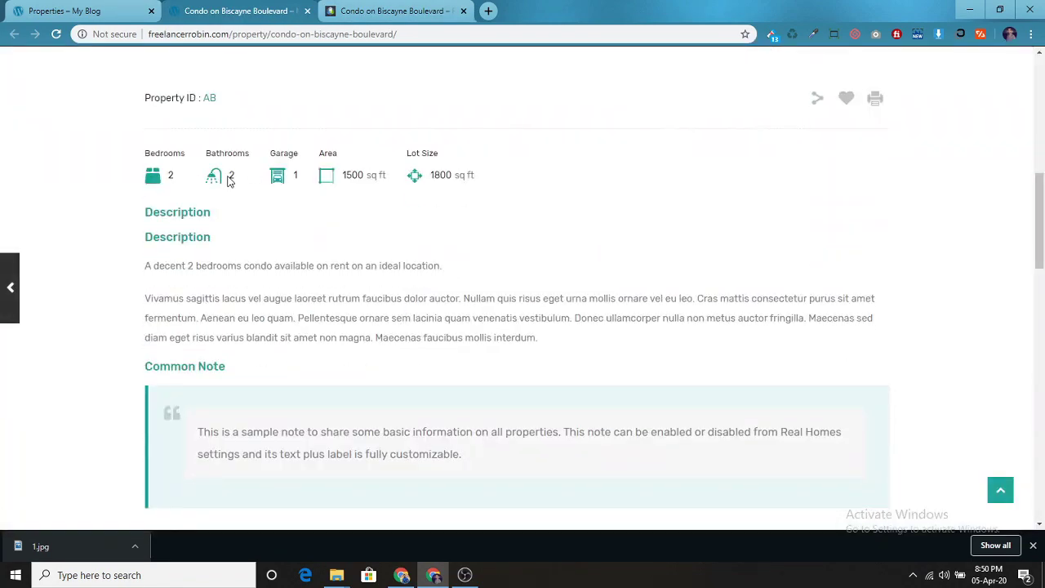
scroll(425, 192, "down", 3)
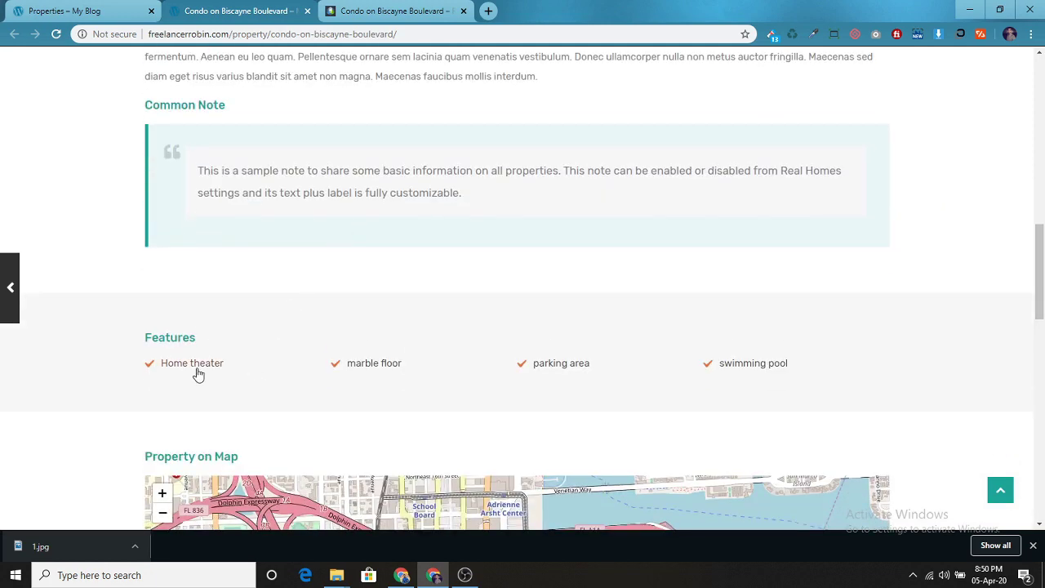
scroll(431, 375, "down", 2)
scroll(430, 376, "down", 2)
scroll(440, 350, "down", 7)
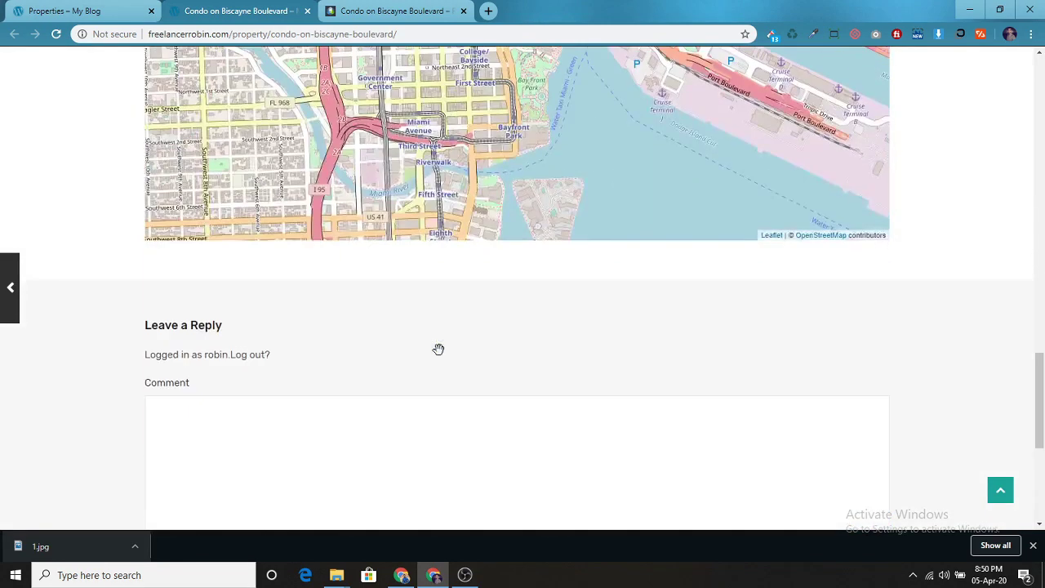
Open the Villa on Grand Avenue listing in a new tab and browse its header gallery images.
left_click(63, 10)
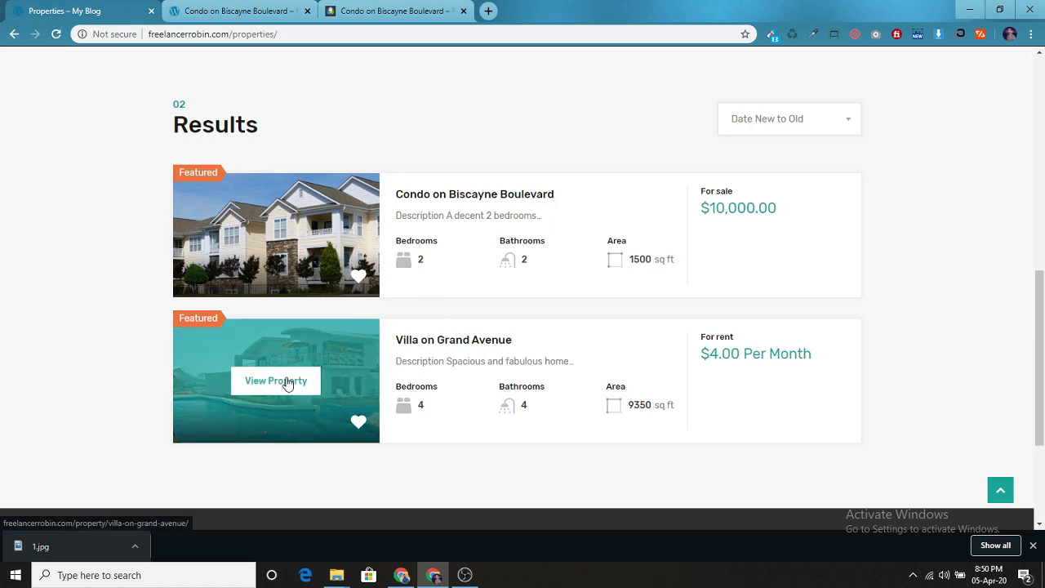
middle_click(285, 381)
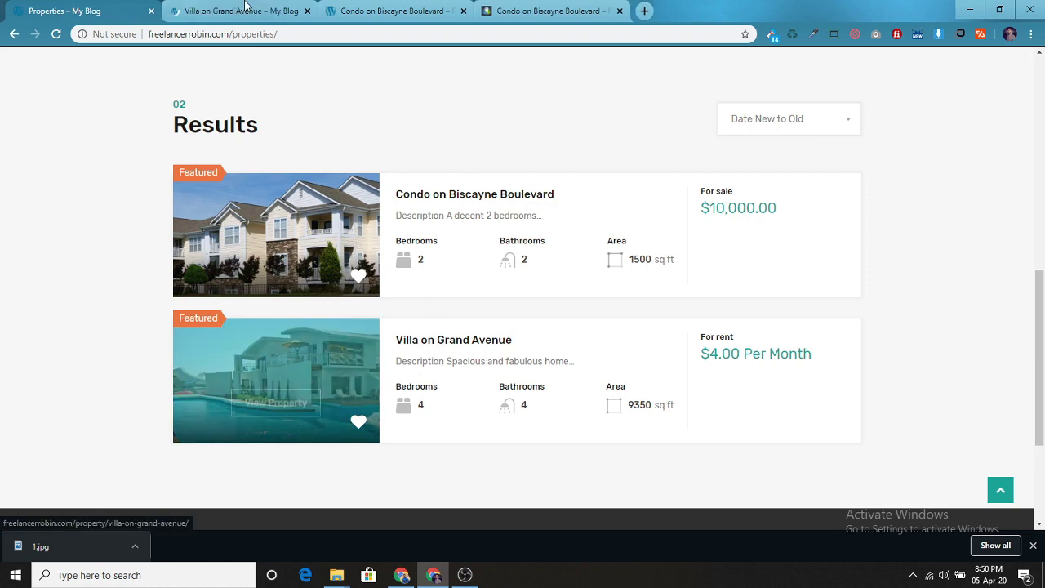
left_click(249, 11)
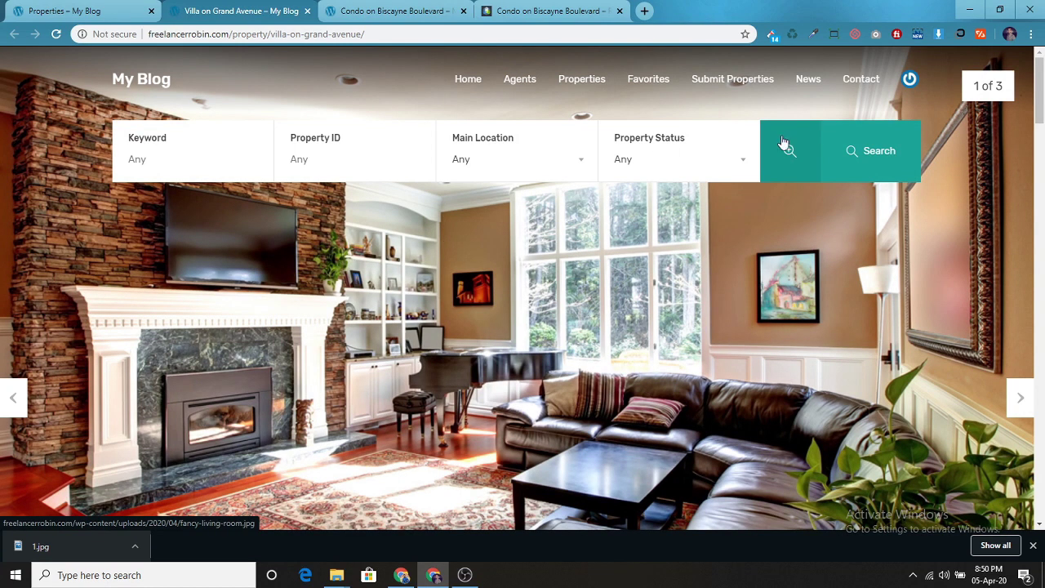
left_click(1021, 399)
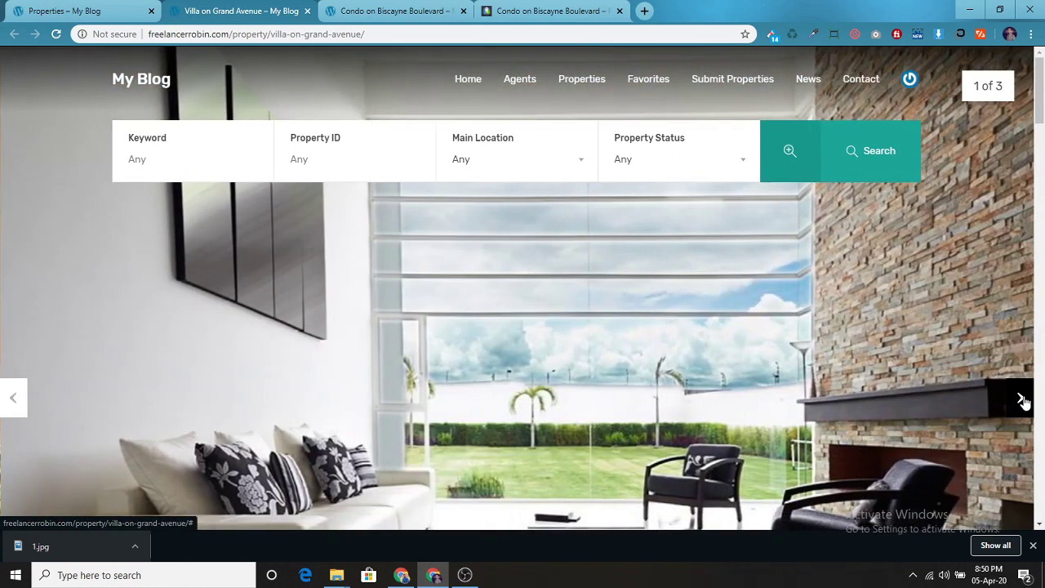
left_click(1021, 399)
Review the villa's details and features, then open its property video and close it again.
scroll(567, 366, "down", 2)
scroll(567, 365, "down", 5)
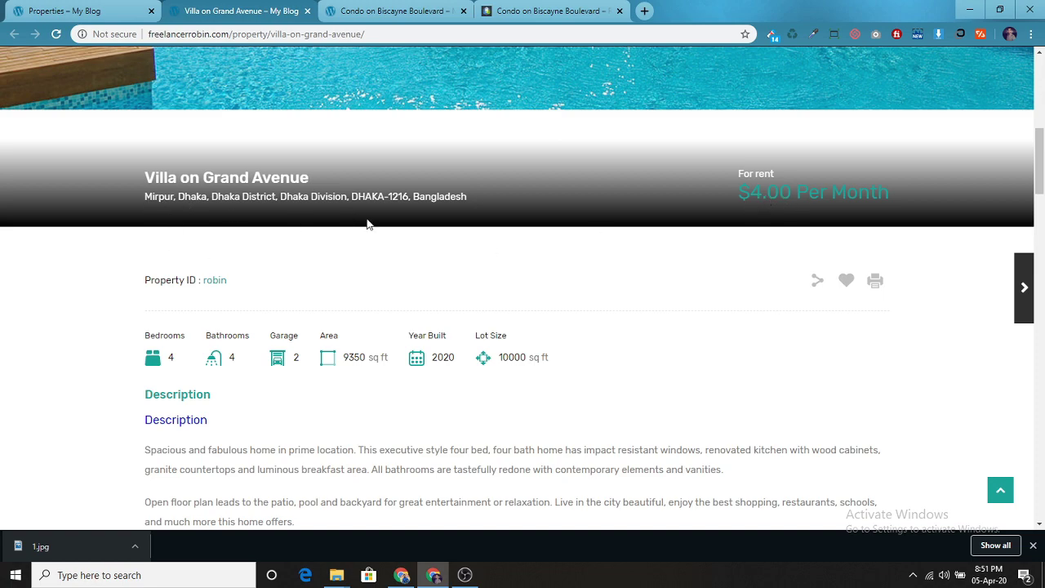
scroll(367, 224, "down", 7)
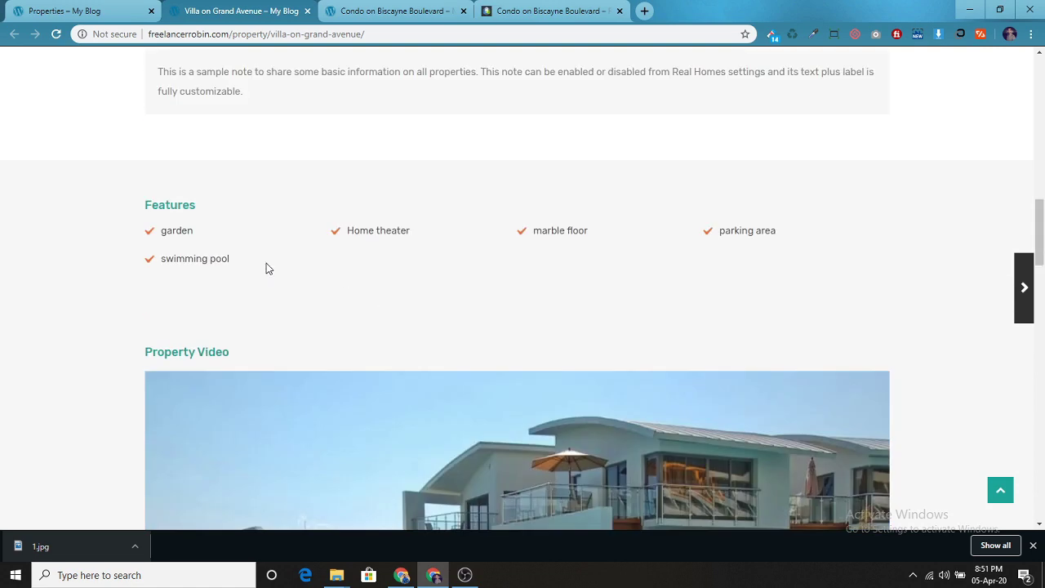
scroll(504, 335, "down", 5)
left_click(518, 234)
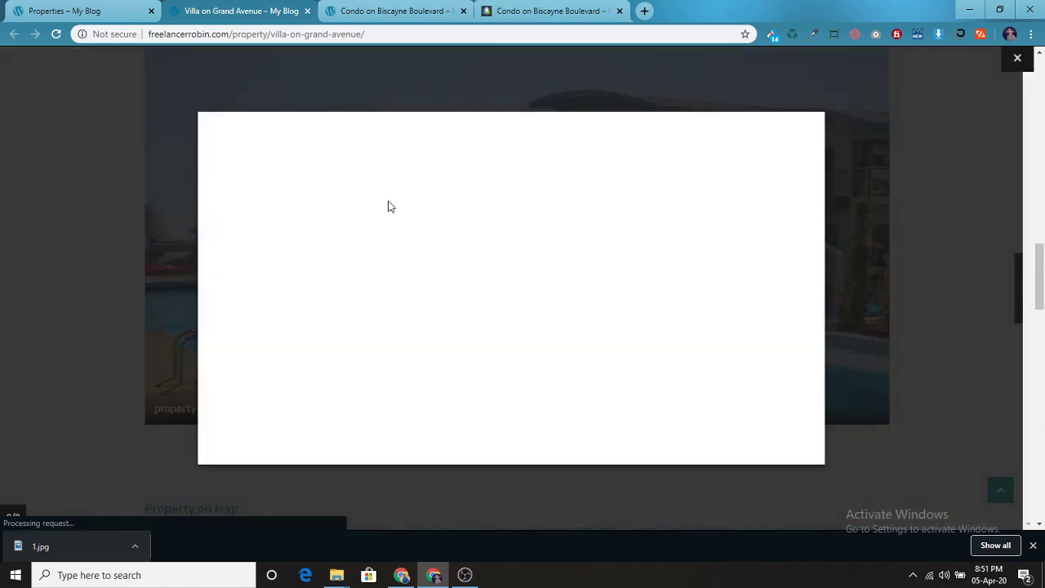
left_click(1018, 61)
Examine the villa page's map, similar properties and comment section, then return to the WordPress property editor.
scroll(596, 269, "down", 7)
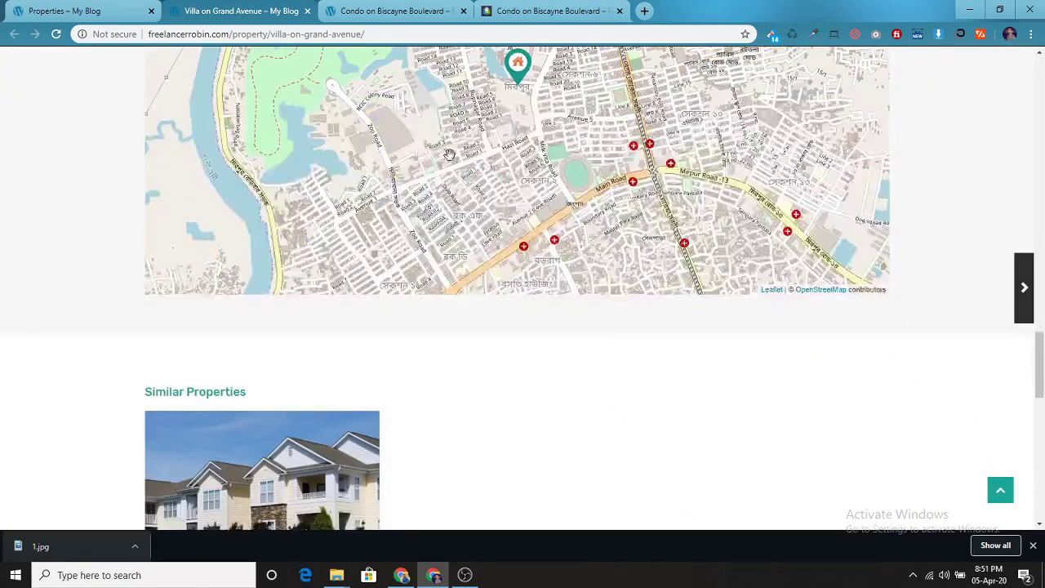
scroll(478, 272, "down", 4)
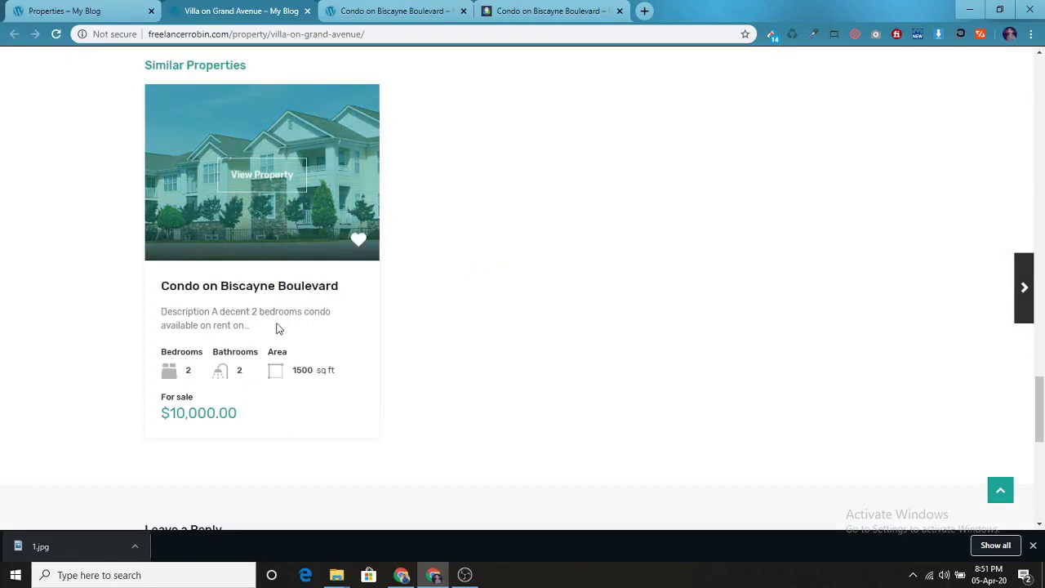
scroll(436, 423, "down", 3)
scroll(441, 319, "down", 4)
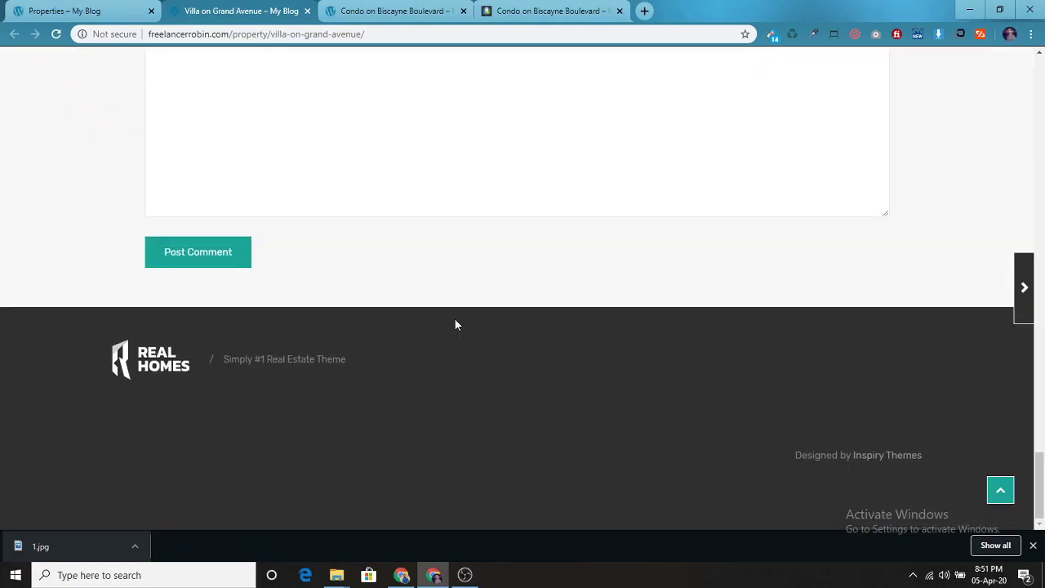
scroll(455, 324, "up", 15)
scroll(453, 285, "up", 12)
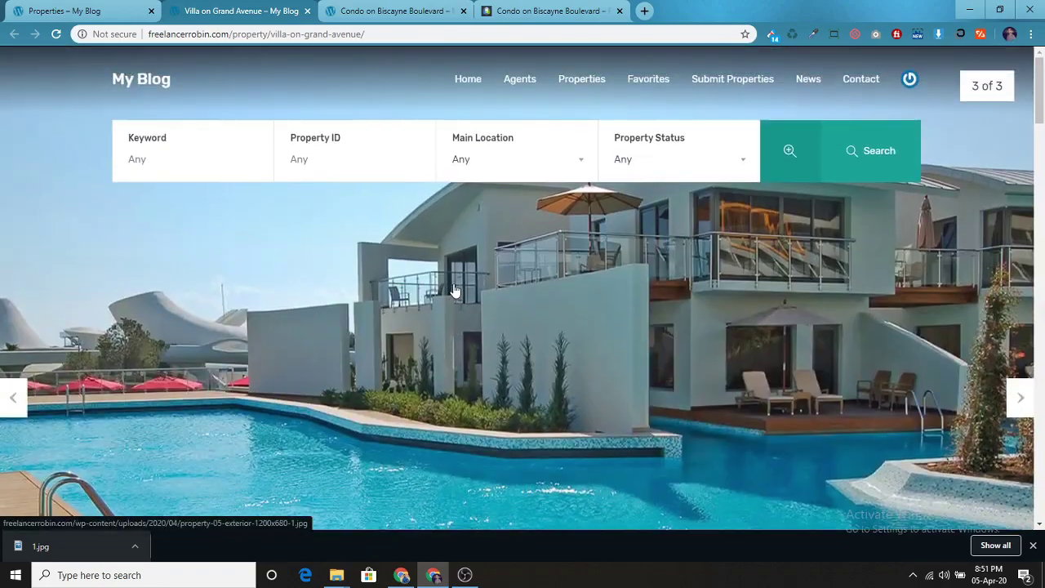
left_click(401, 574)
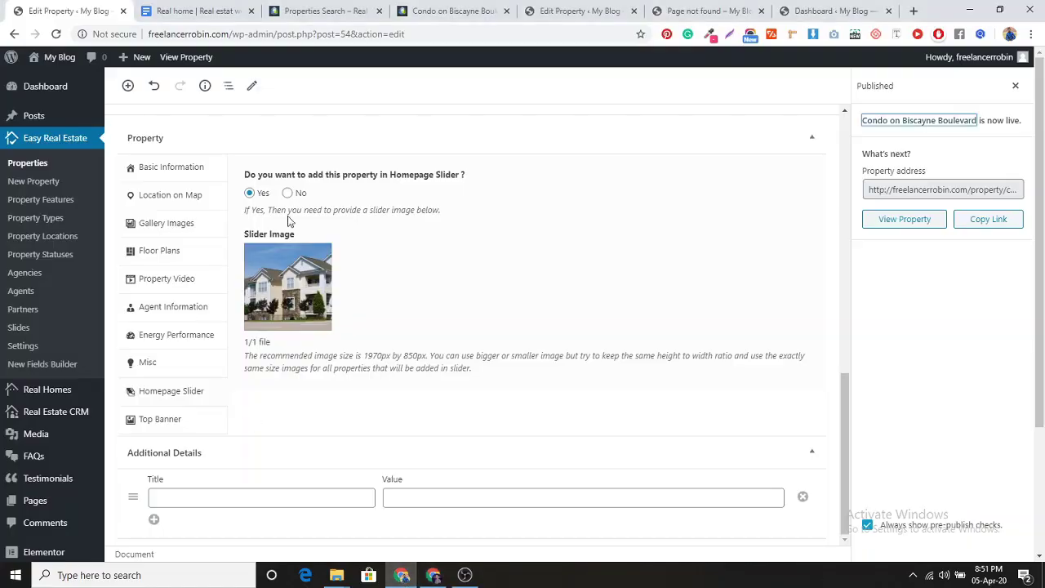
Read the login, create post and homepage design sections of the Google Docs notes, then start a new WordPress blog post.
left_click(217, 10)
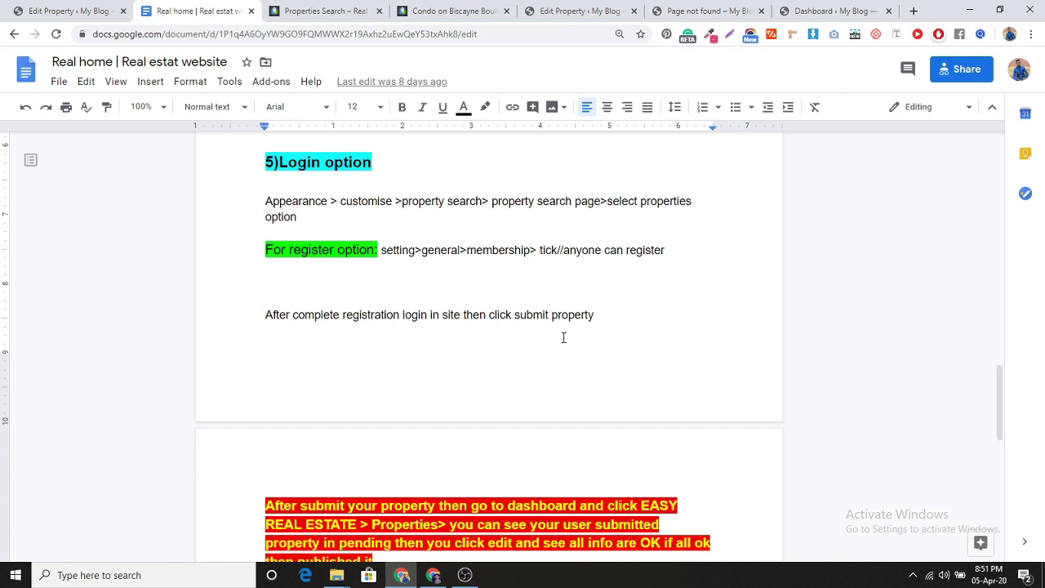
scroll(603, 334, "down", 3)
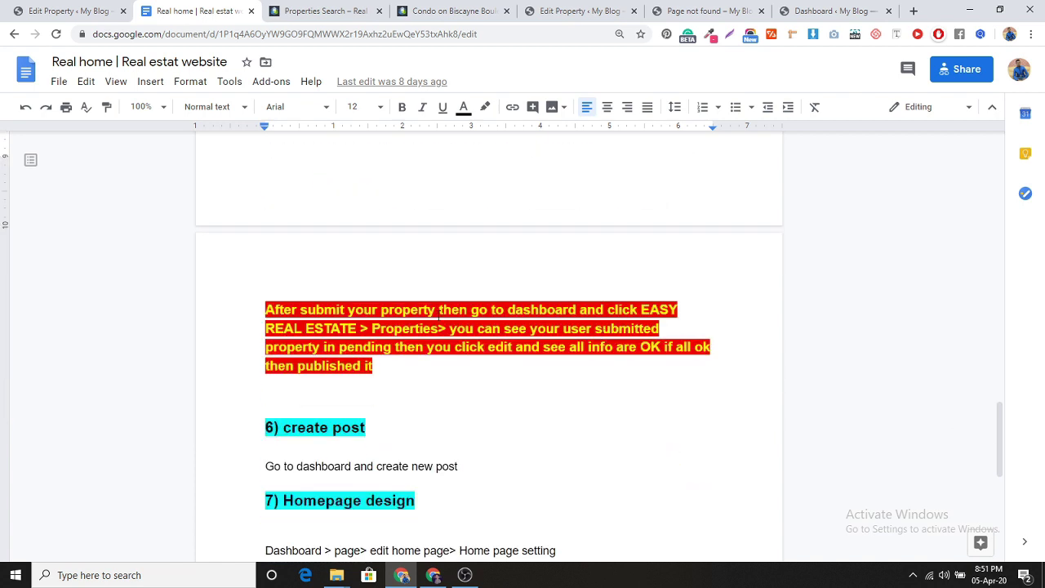
scroll(439, 313, "up", 4)
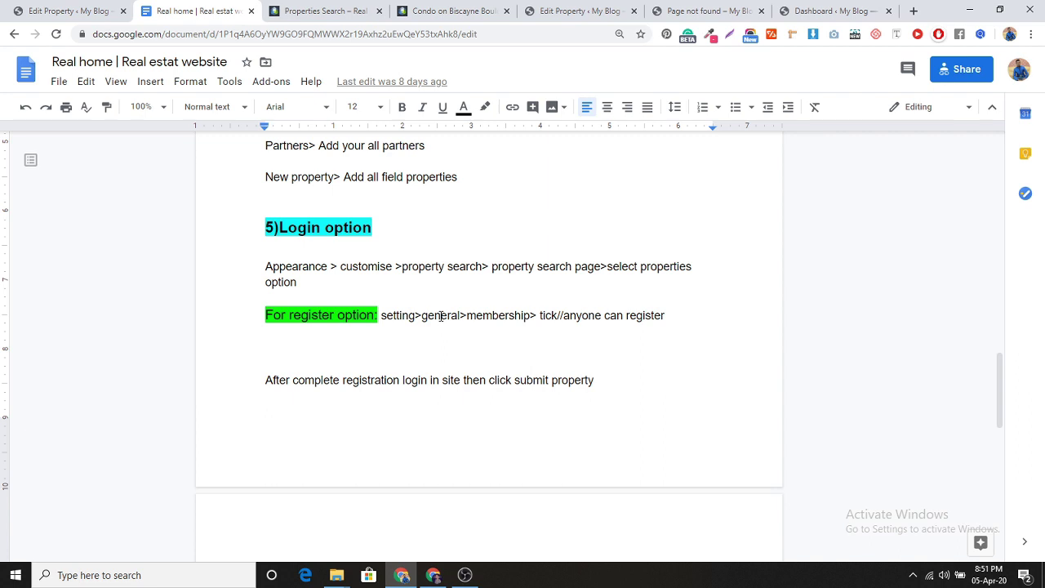
scroll(441, 316, "down", 3)
scroll(421, 374, "down", 2)
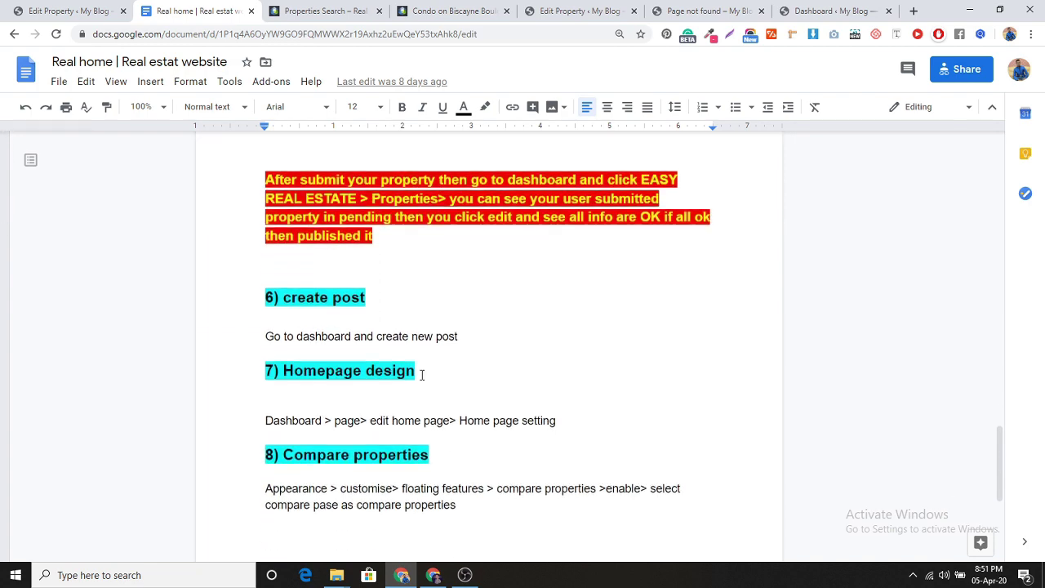
left_click(98, 8)
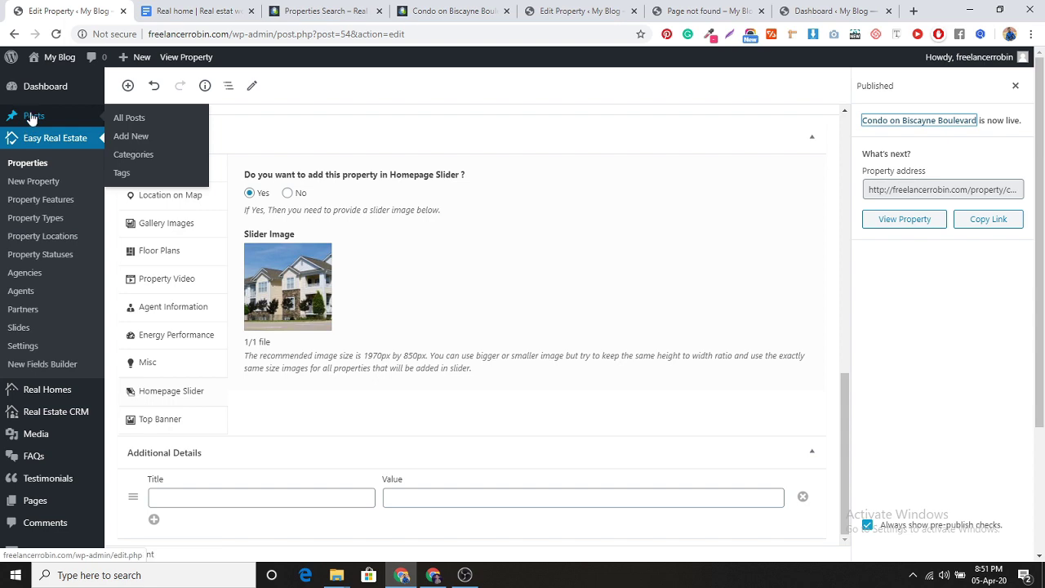
left_click(129, 136)
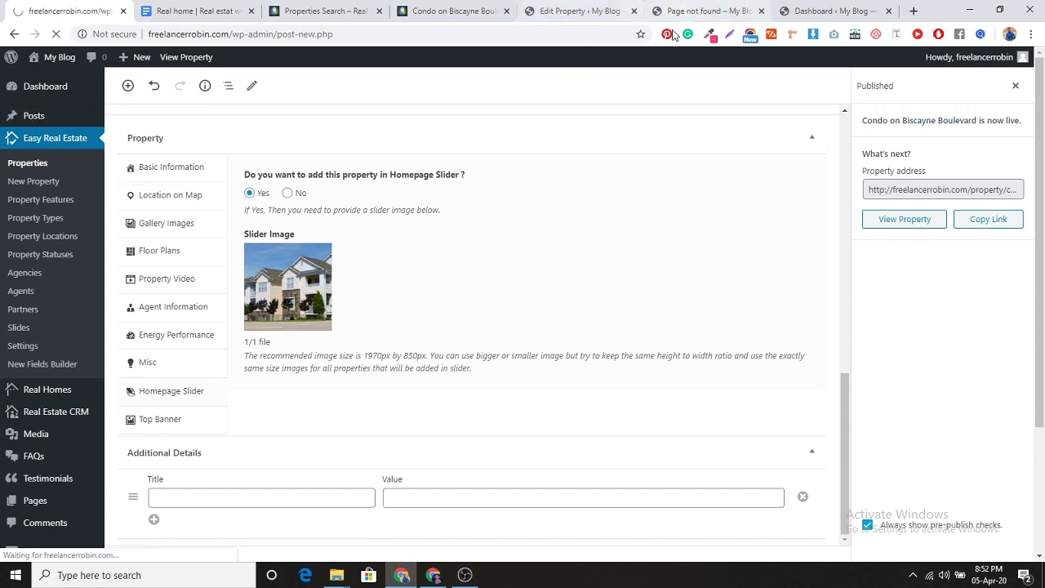
Go to the Real Homes demo homepage and open the Gallery Post Format article from News & Updates in a new tab.
left_click(317, 10)
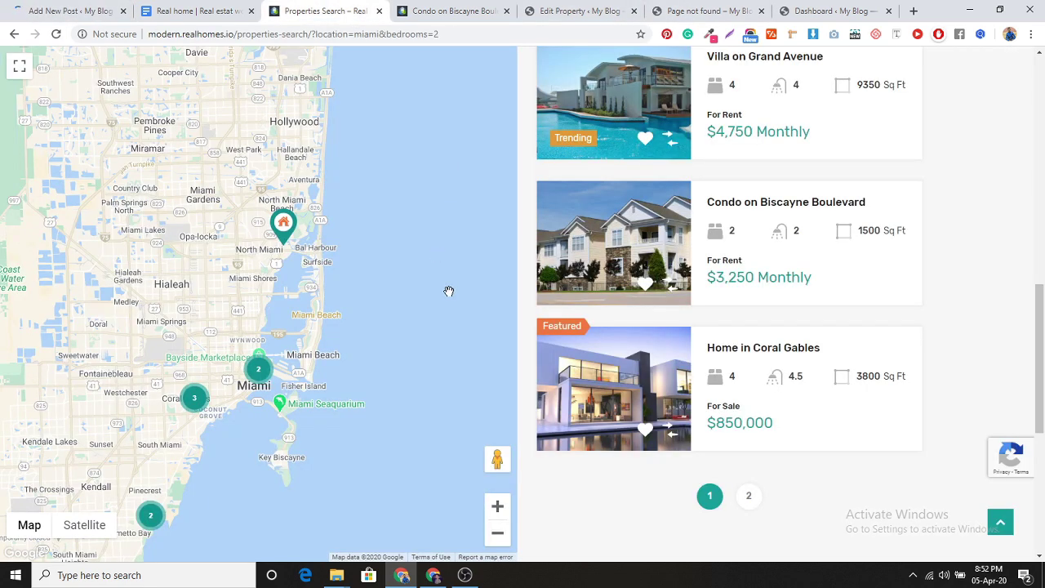
scroll(449, 291, "up", 15)
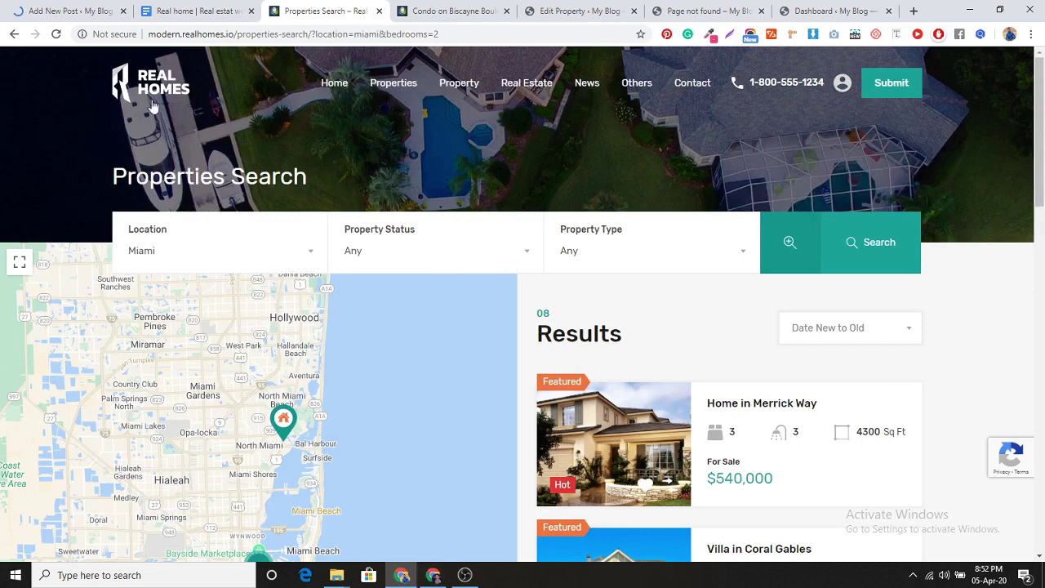
left_click(152, 107)
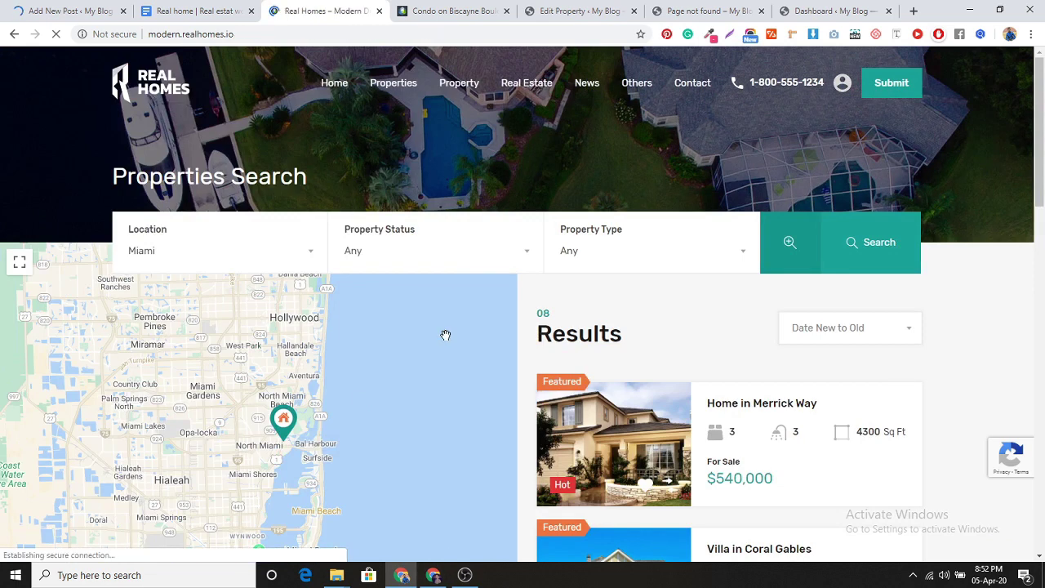
scroll(446, 336, "down", 10)
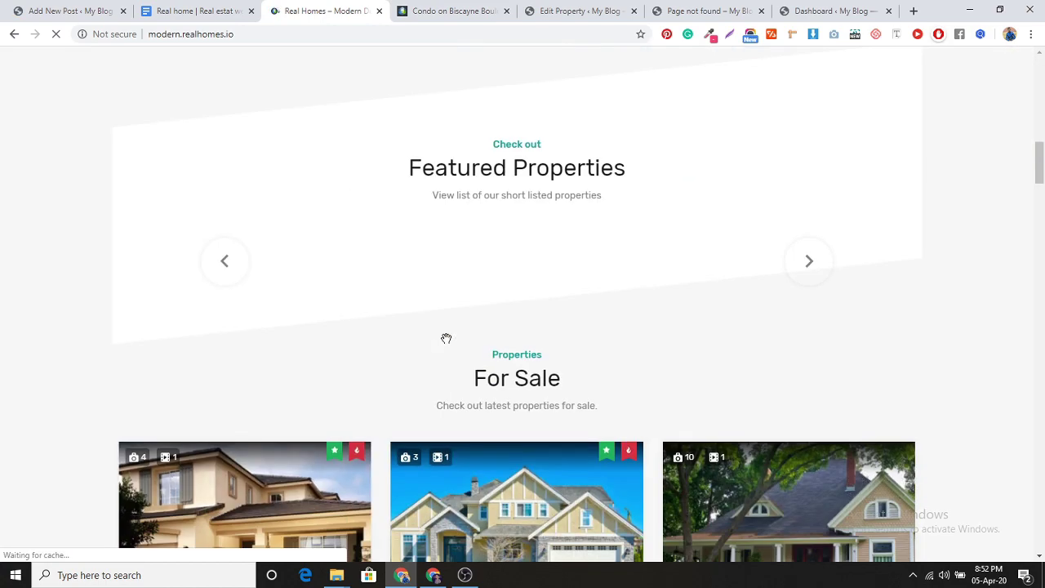
scroll(446, 338, "down", 15)
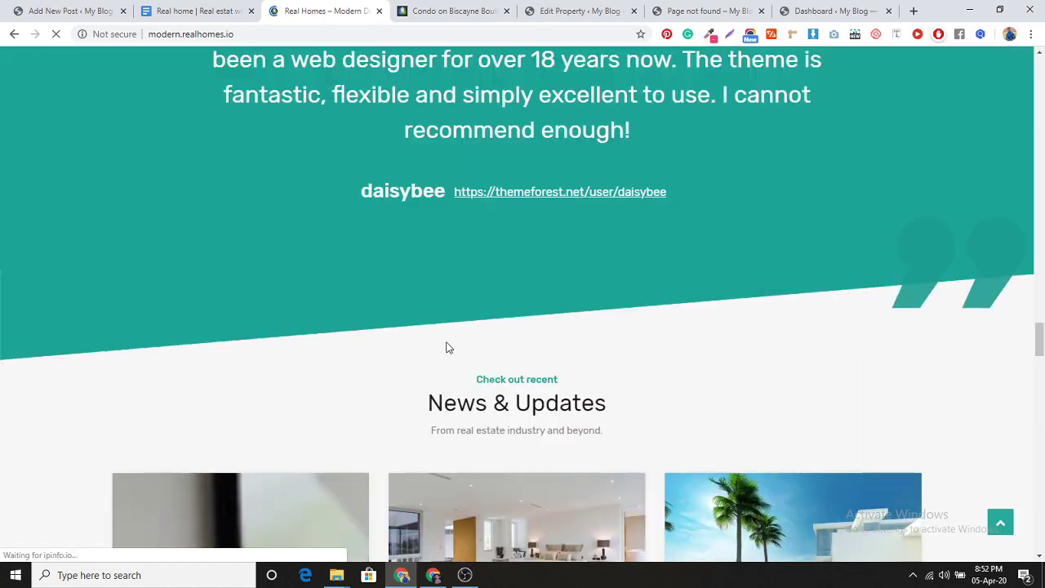
scroll(448, 346, "down", 6)
scroll(432, 187, "up", 3)
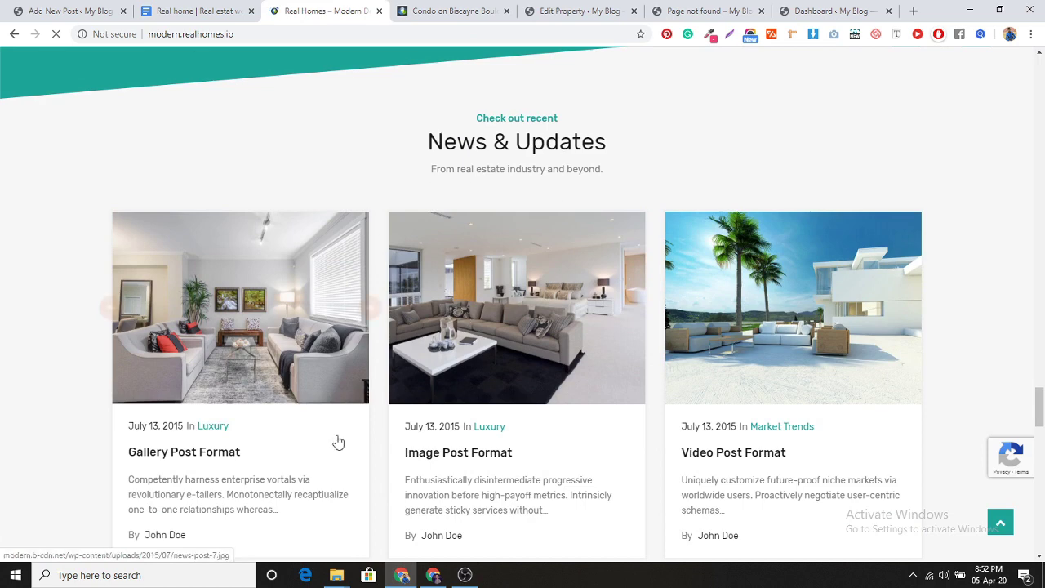
middle_click(193, 452)
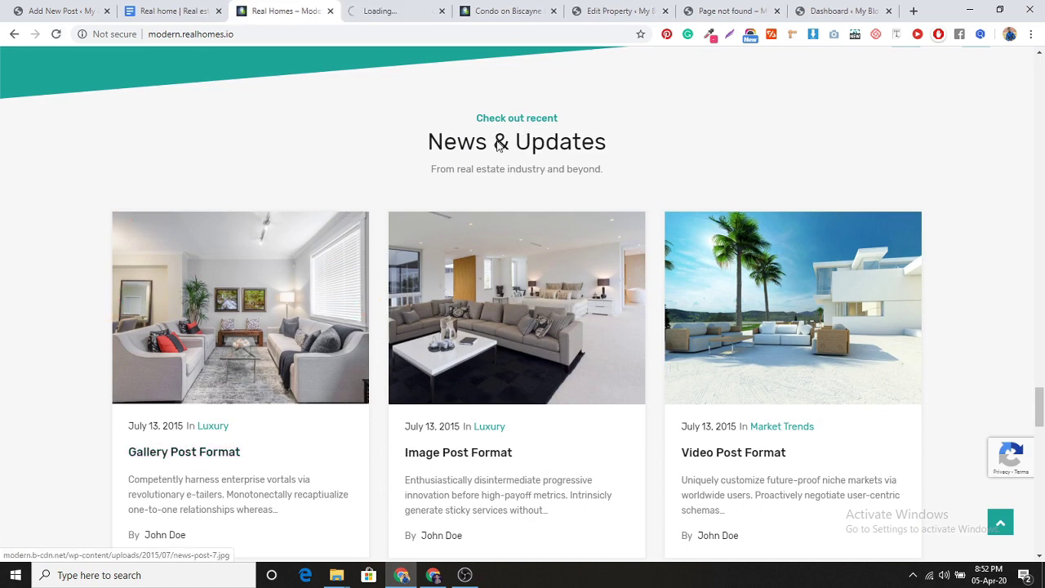
left_click(409, 16)
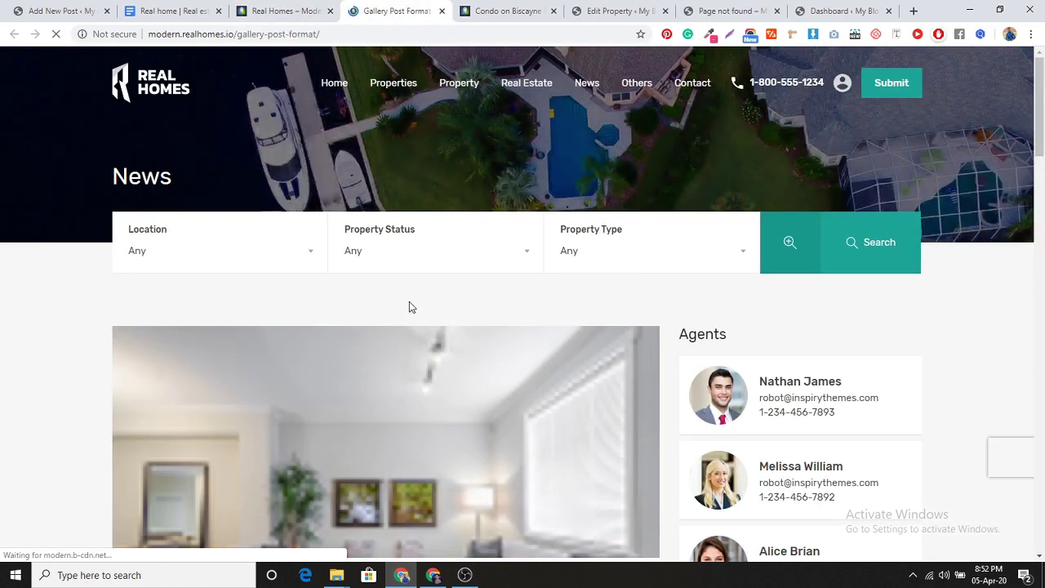
scroll(416, 343, "down", 4)
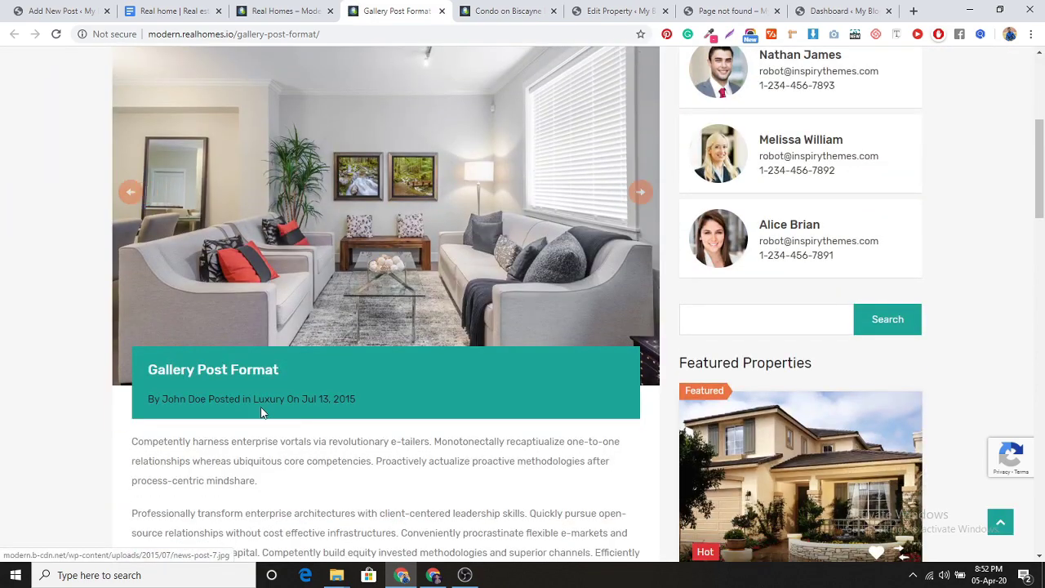
Copy the demo article's title, Gallery Post Format, into the title of the new WordPress post.
left_click_drag(148, 370, 293, 372)
key("ctrl+c")
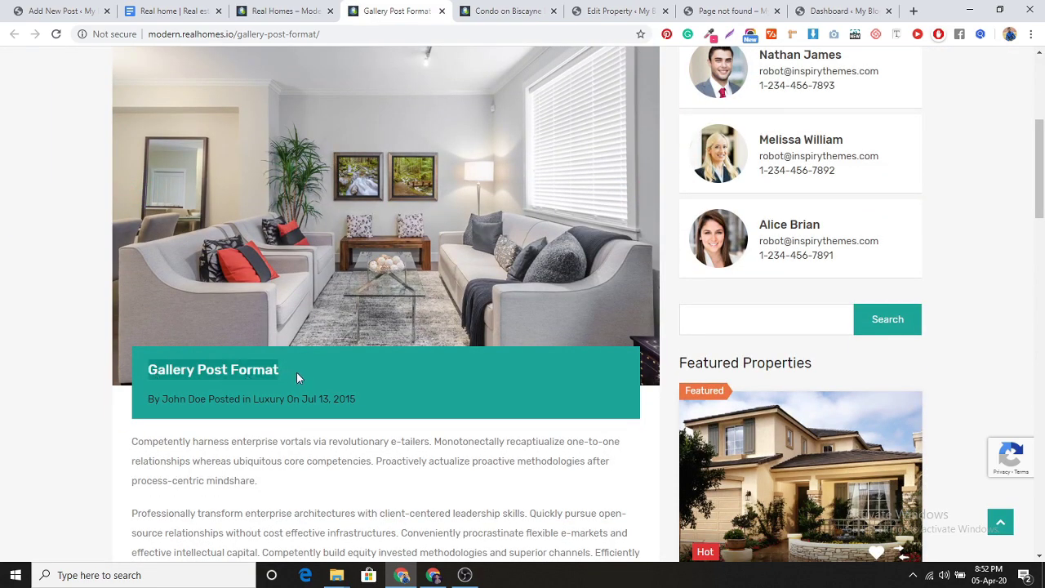
left_click(49, 10)
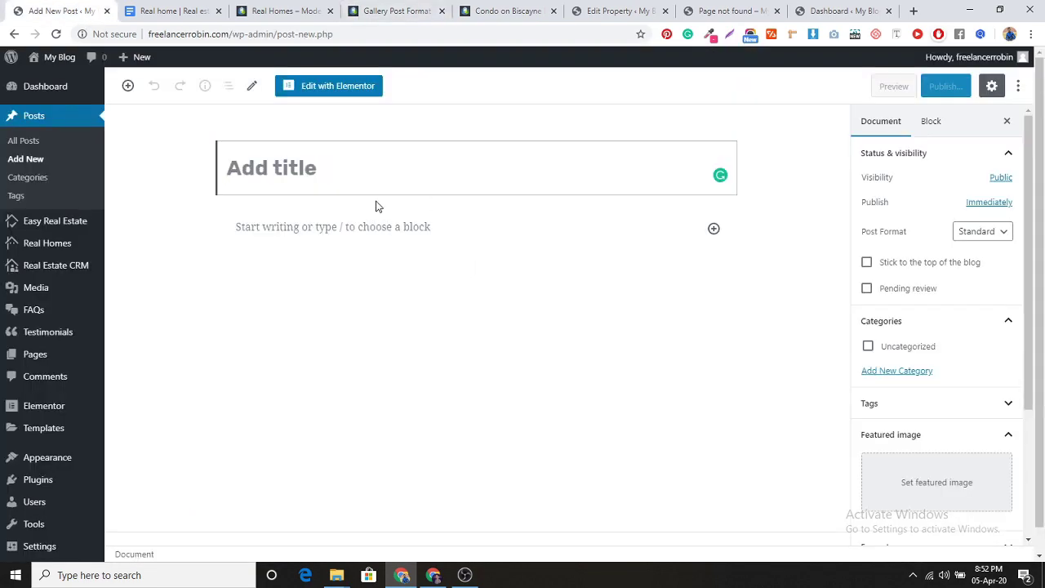
key("ctrl+v")
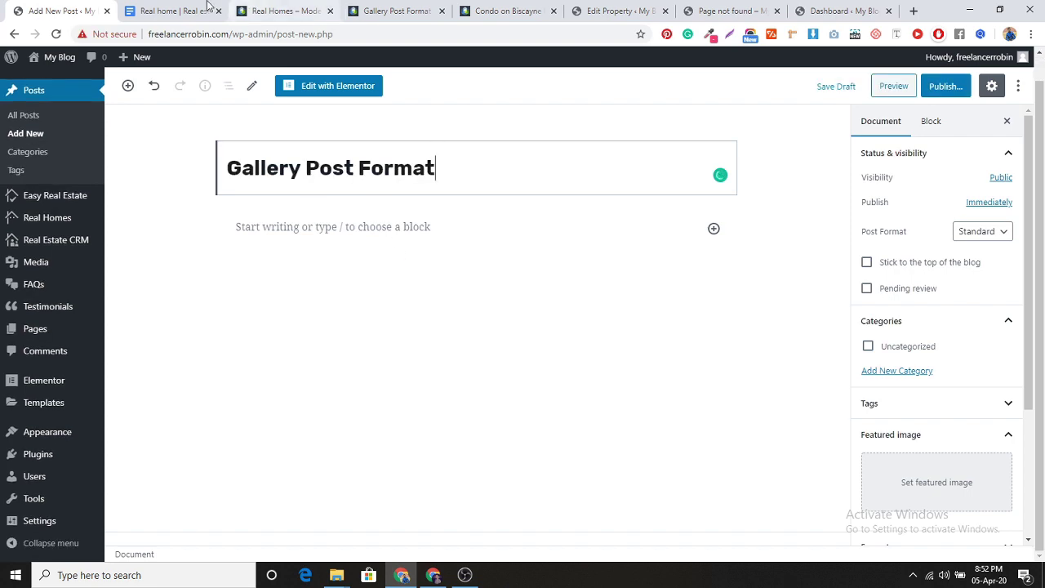
Copy the demo article's full body text, from the first paragraph to the last, into the new post's content.
left_click(394, 10)
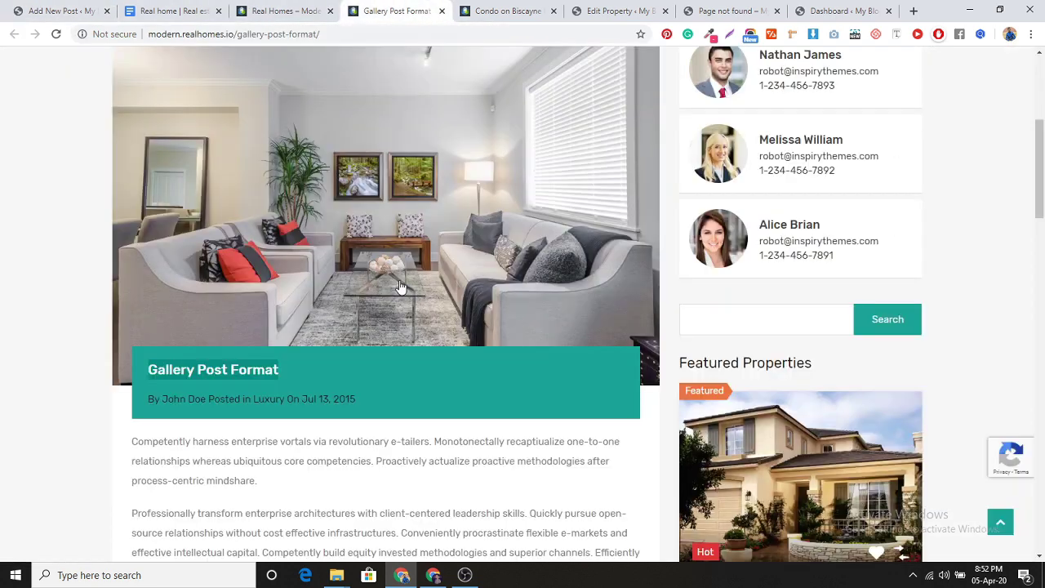
scroll(385, 400, "down", 2)
left_click_drag(135, 245, 575, 258)
scroll(378, 376, "down", 10)
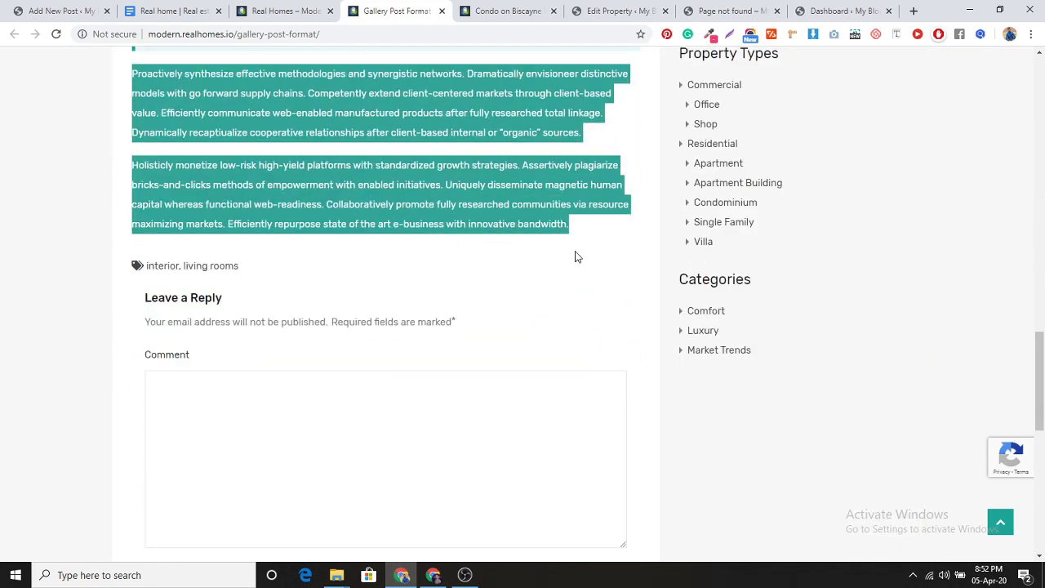
left_click(176, 10)
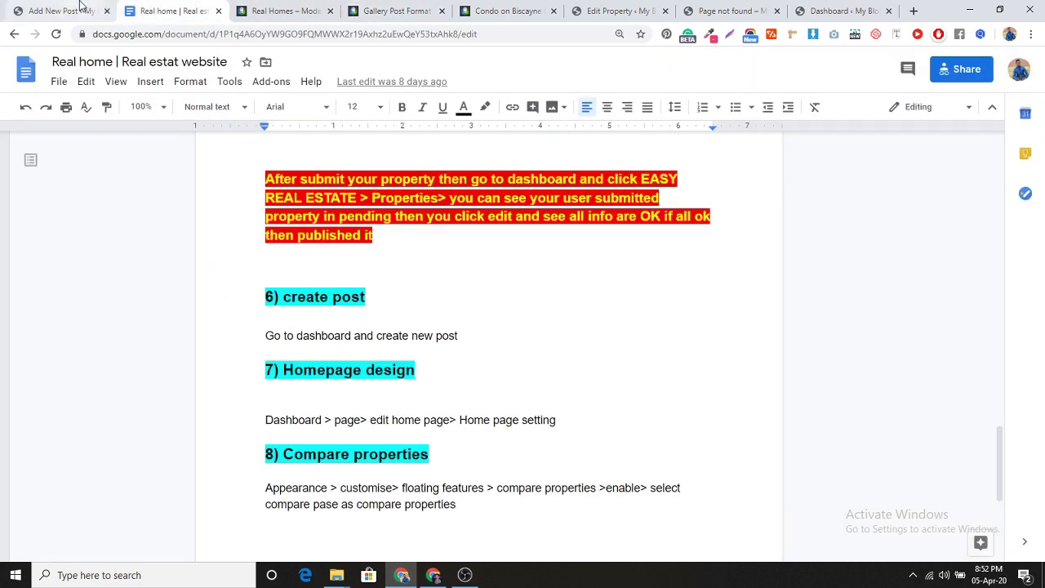
left_click(82, 10)
left_click(363, 229)
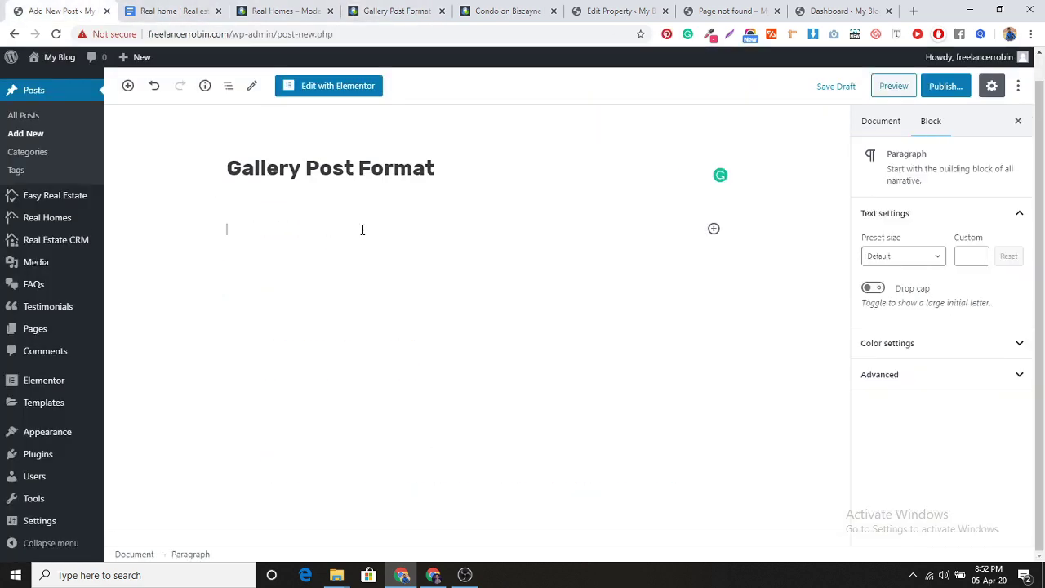
key("ctrl+v")
scroll(533, 412, "up", 10)
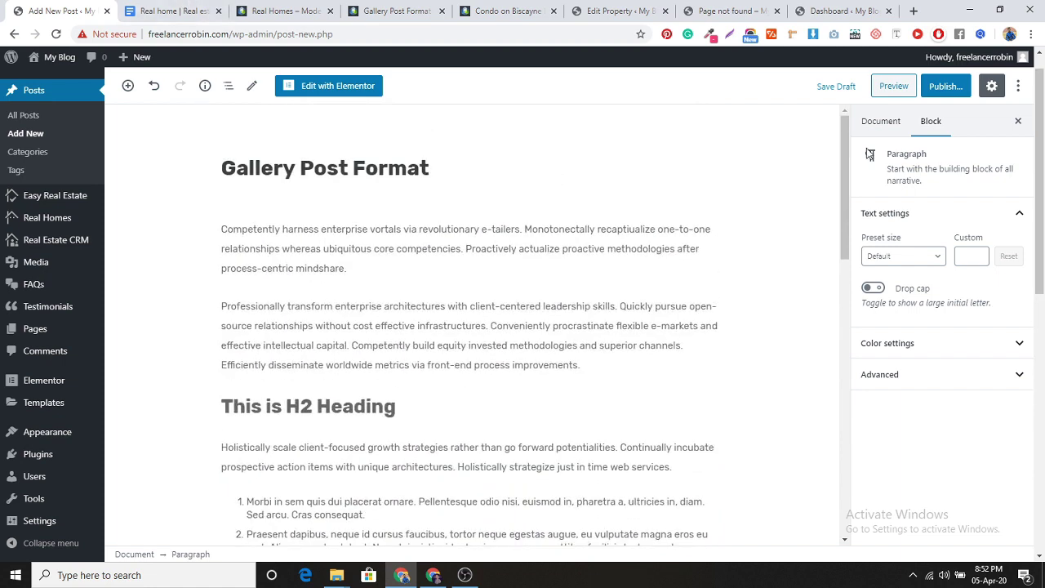
Check the new post's document settings, then save the demo article's living room image to the Desktop as 2.
left_click(889, 122)
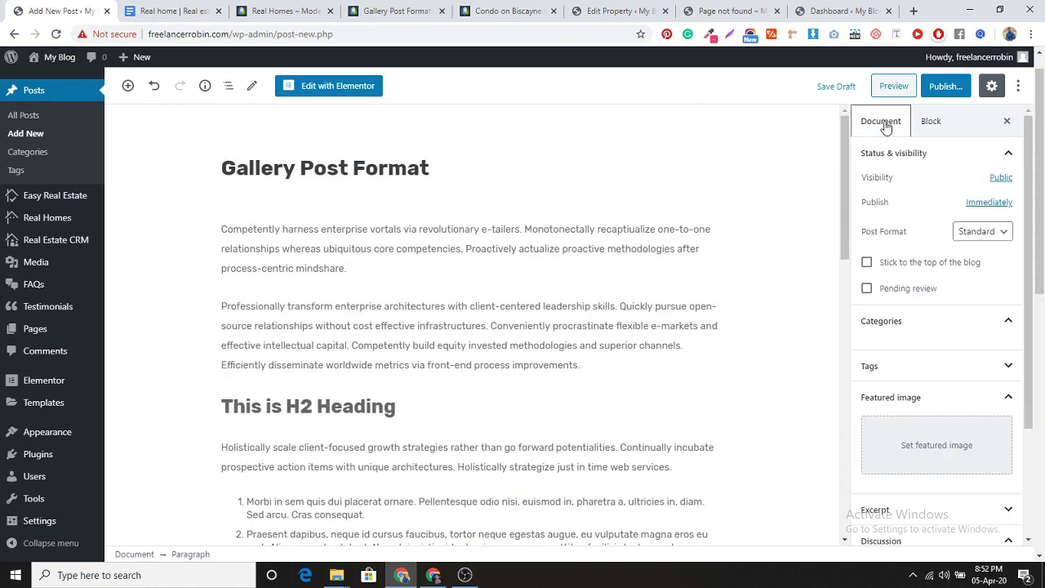
left_click(915, 439)
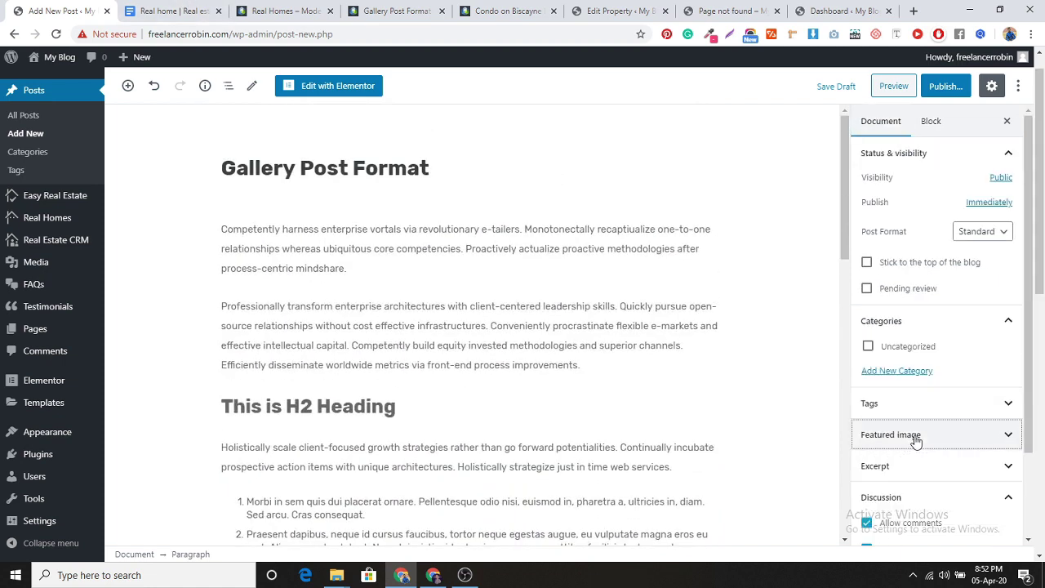
left_click(286, 10)
left_click(427, 5)
scroll(362, 273, "up", 15)
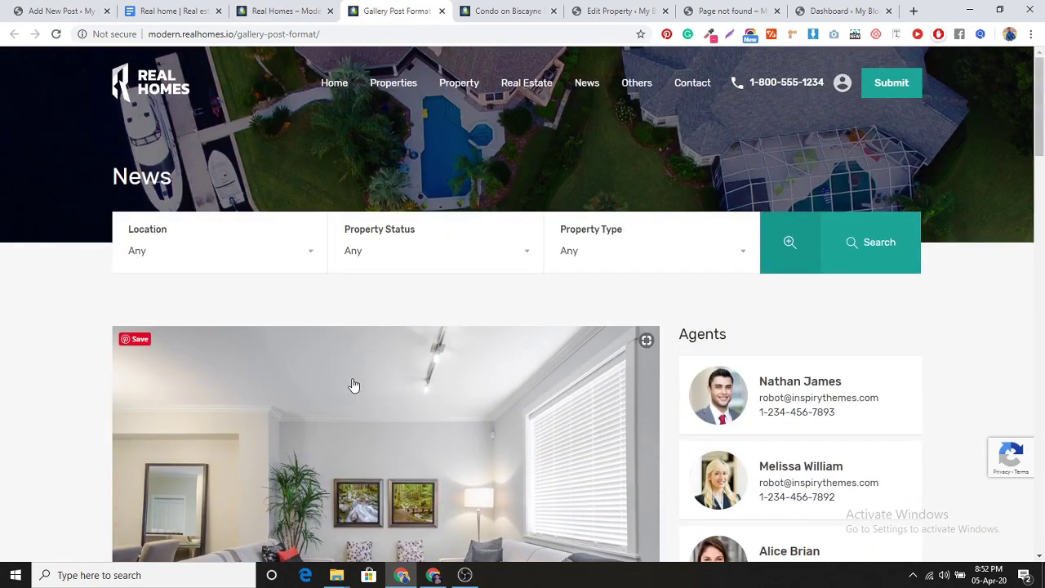
right_click(341, 431)
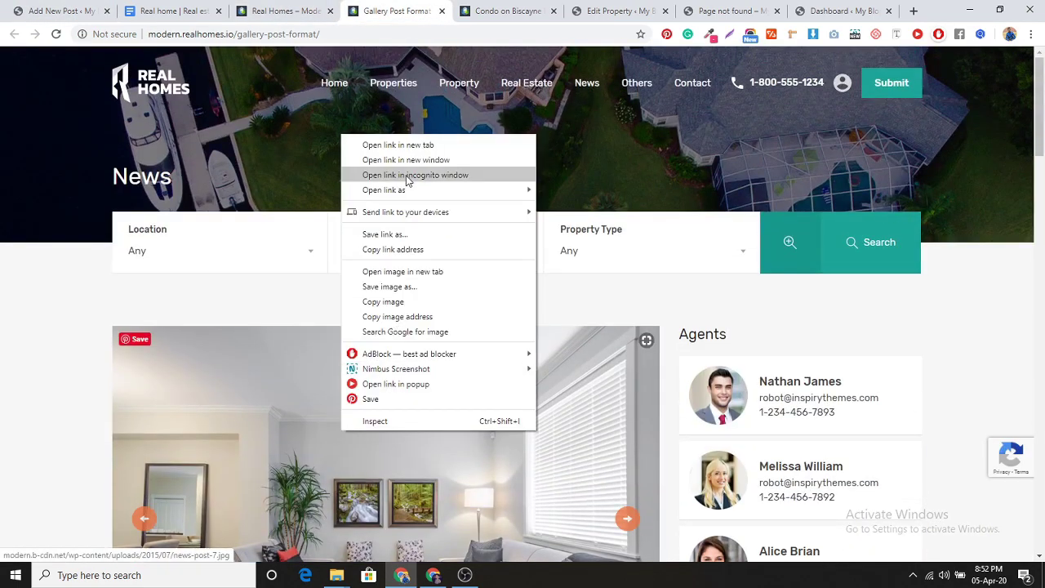
left_click(390, 287)
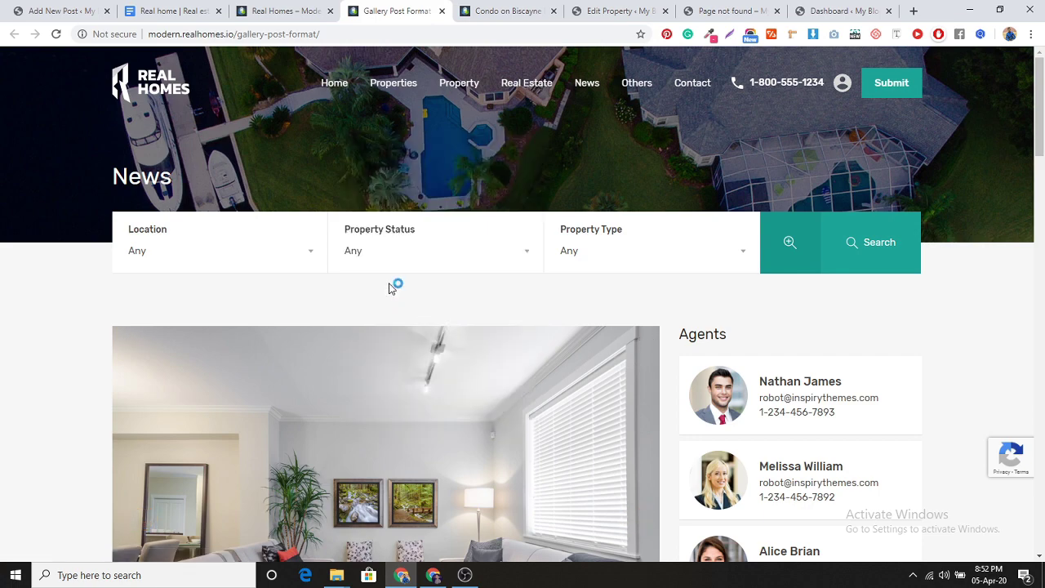
type("2")
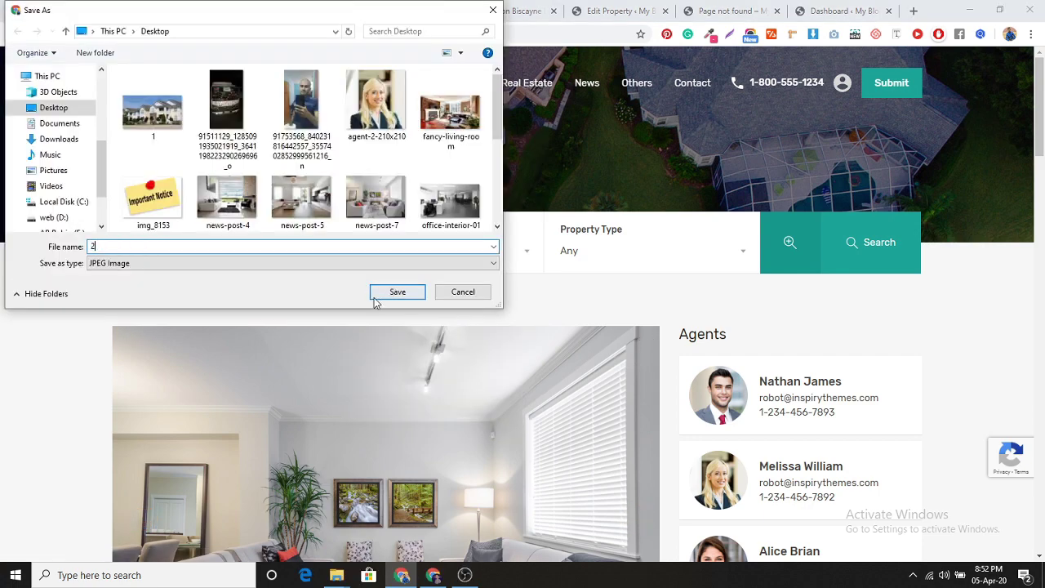
left_click(389, 292)
Upload 2.jpg from the downloads to the new WordPress post and set it as the featured image.
left_click(56, 7)
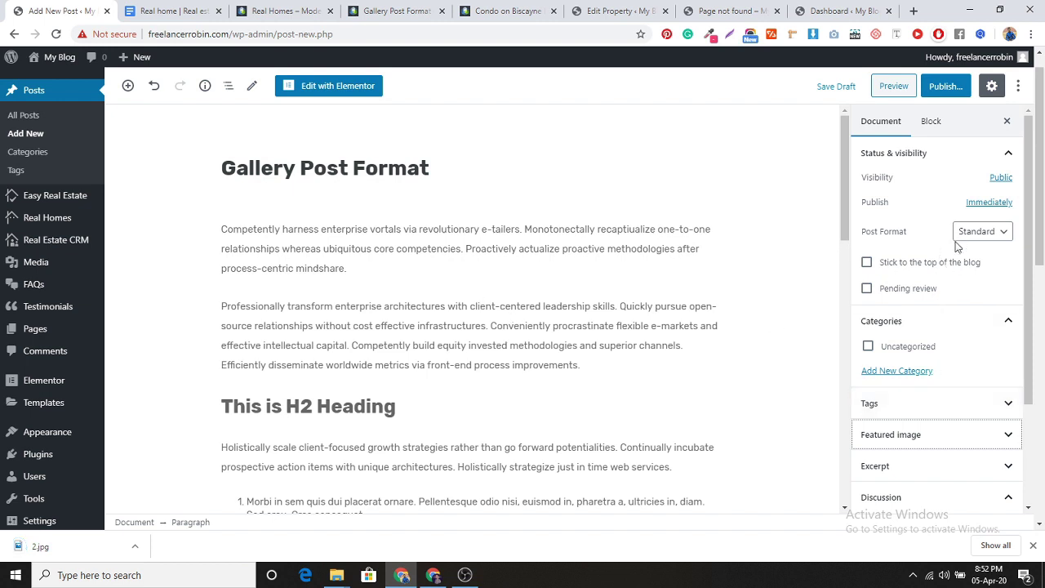
scroll(958, 392, "down", 3)
scroll(959, 396, "up", 3)
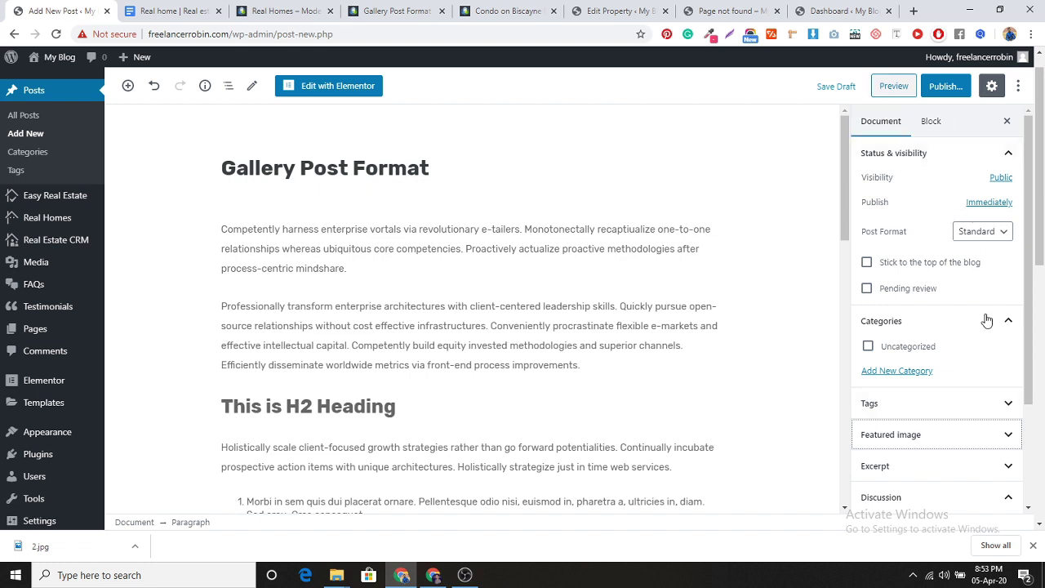
scroll(987, 320, "down", 3)
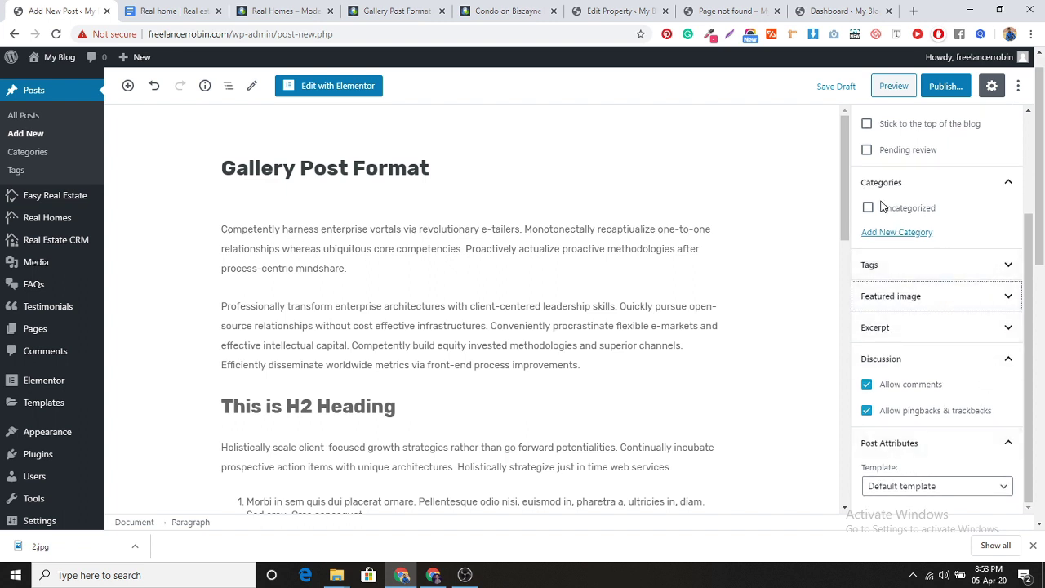
left_click(921, 297)
left_click(926, 338)
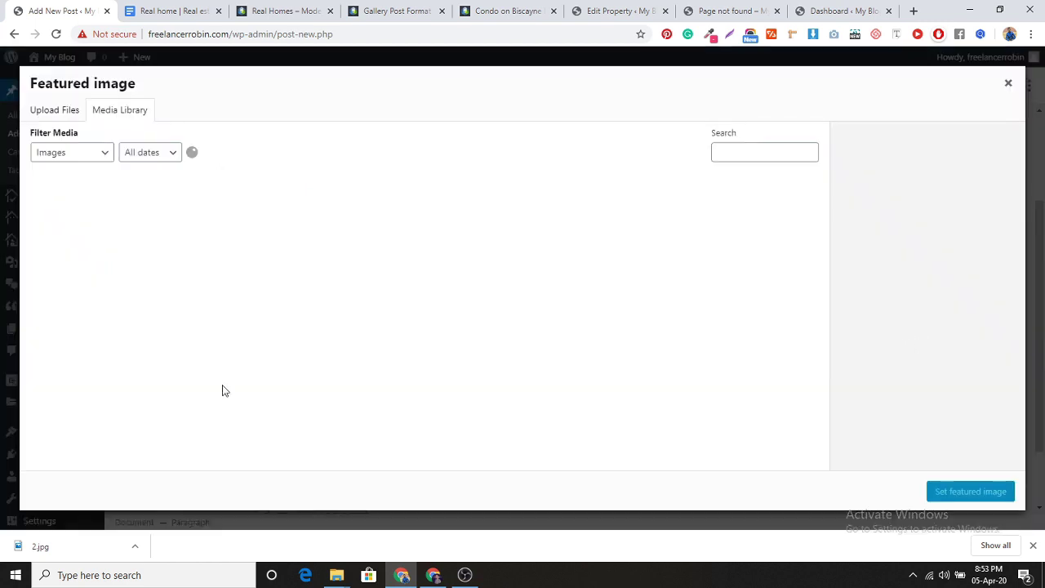
left_click(54, 114)
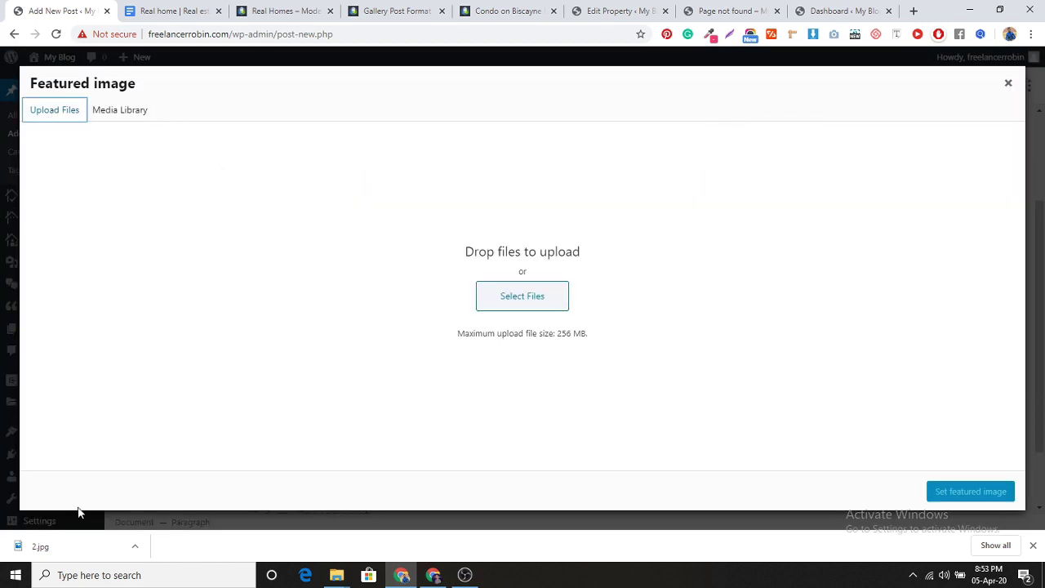
left_click_drag(73, 547, 513, 297)
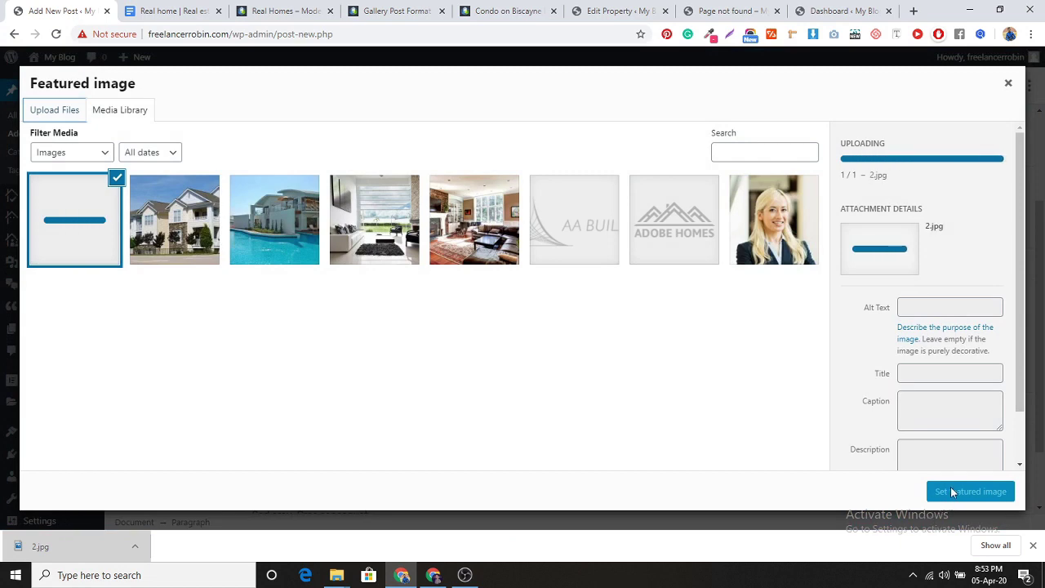
left_click(952, 492)
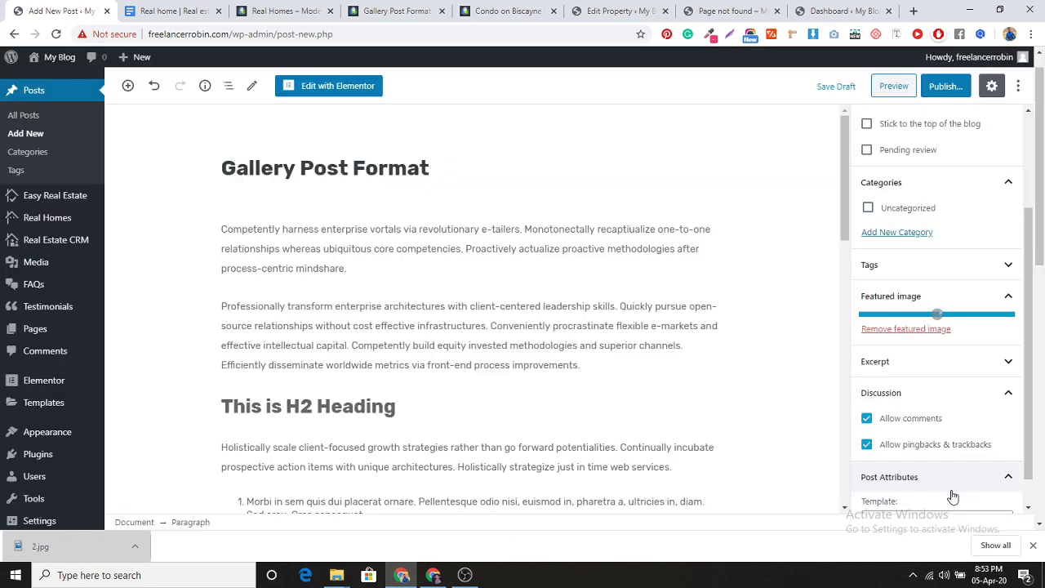
Add the tags real estate and villa to the post.
left_click(909, 273)
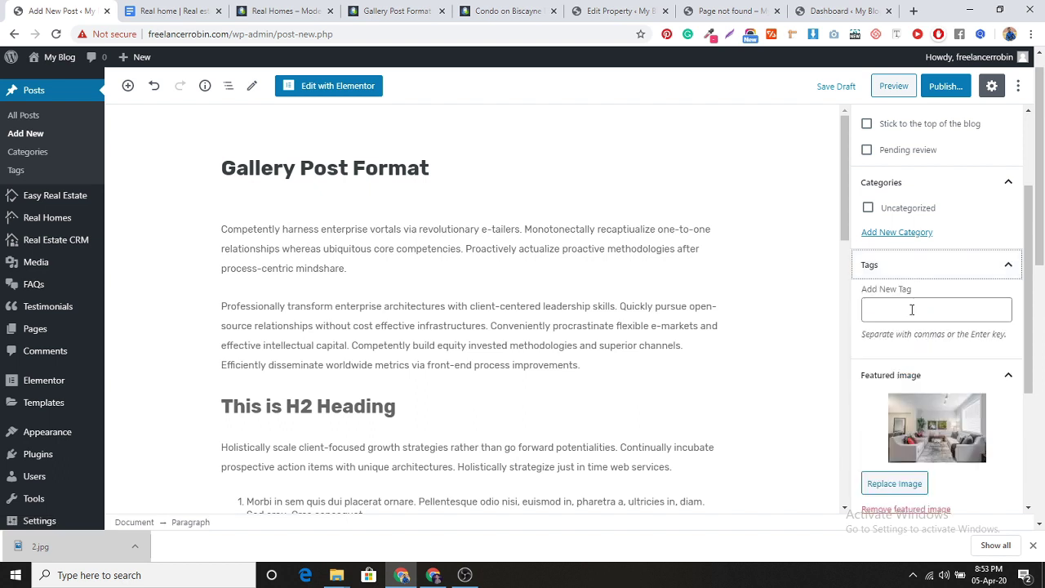
left_click(912, 310)
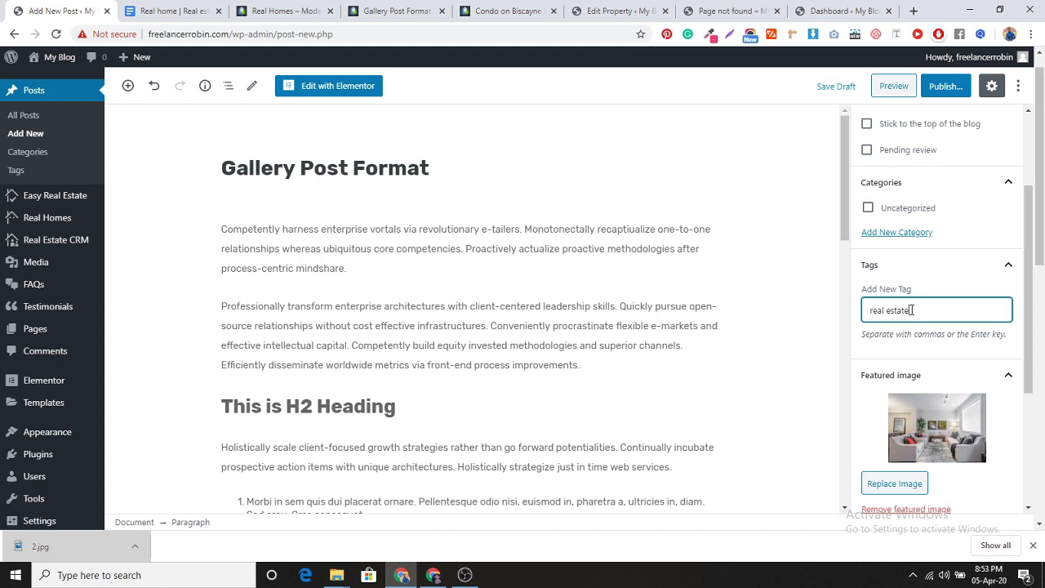
type("real estate")
key("Return")
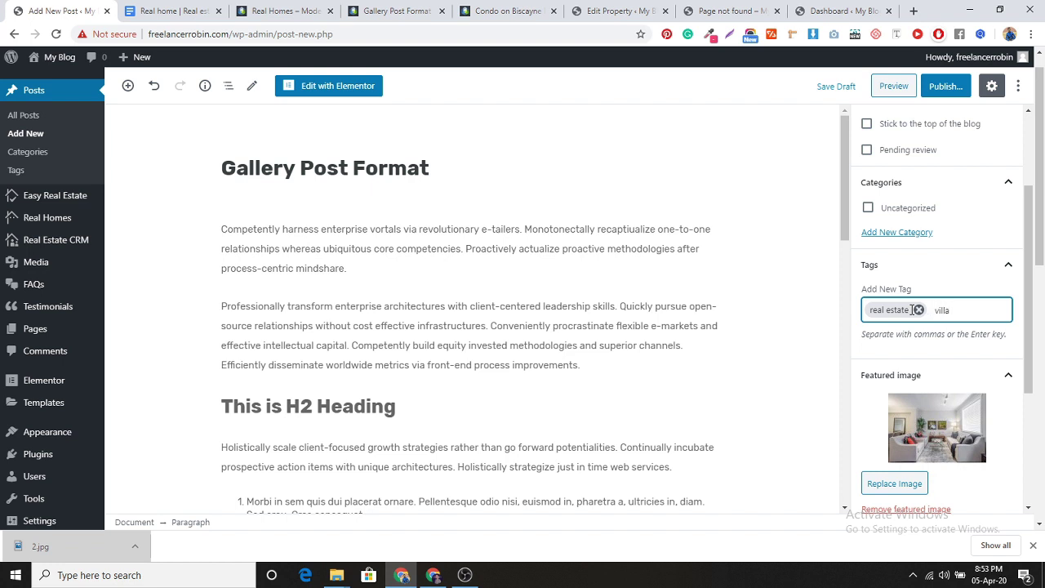
key("Return")
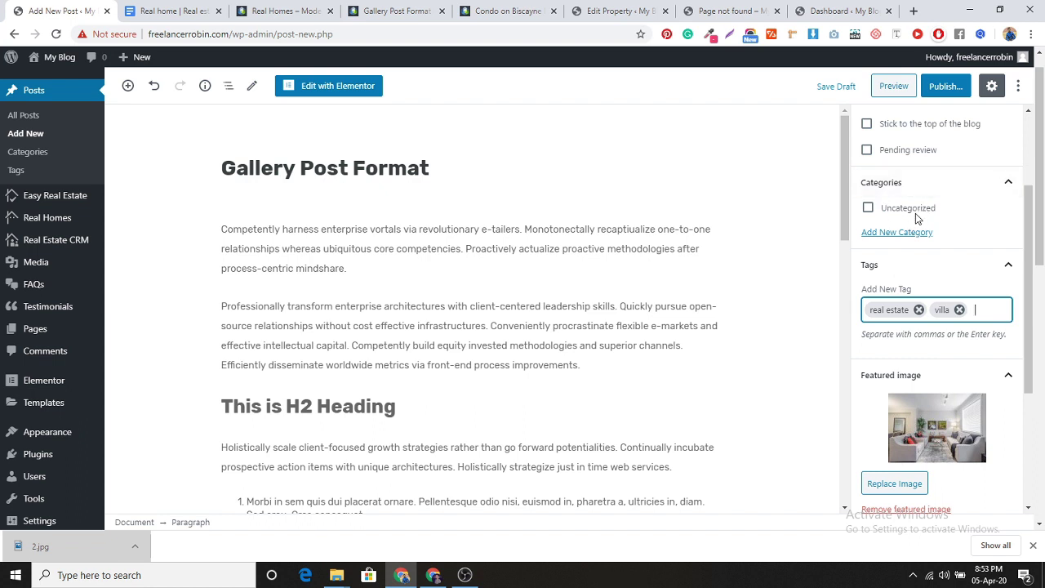
Publish the Gallery Post Format post with public visibility, effective immediately.
scroll(916, 213, "down", 3)
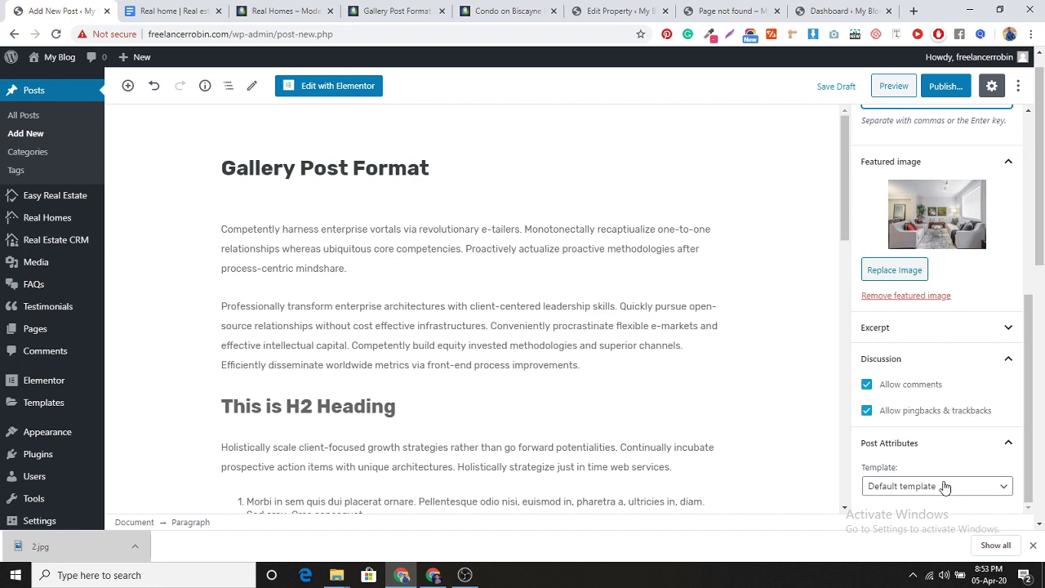
left_click(953, 88)
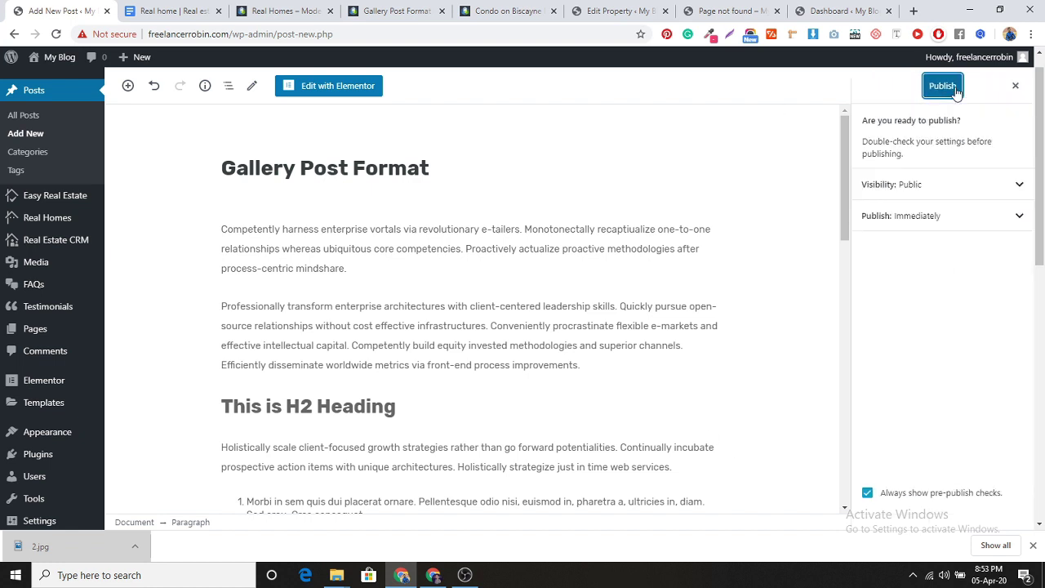
left_click(943, 87)
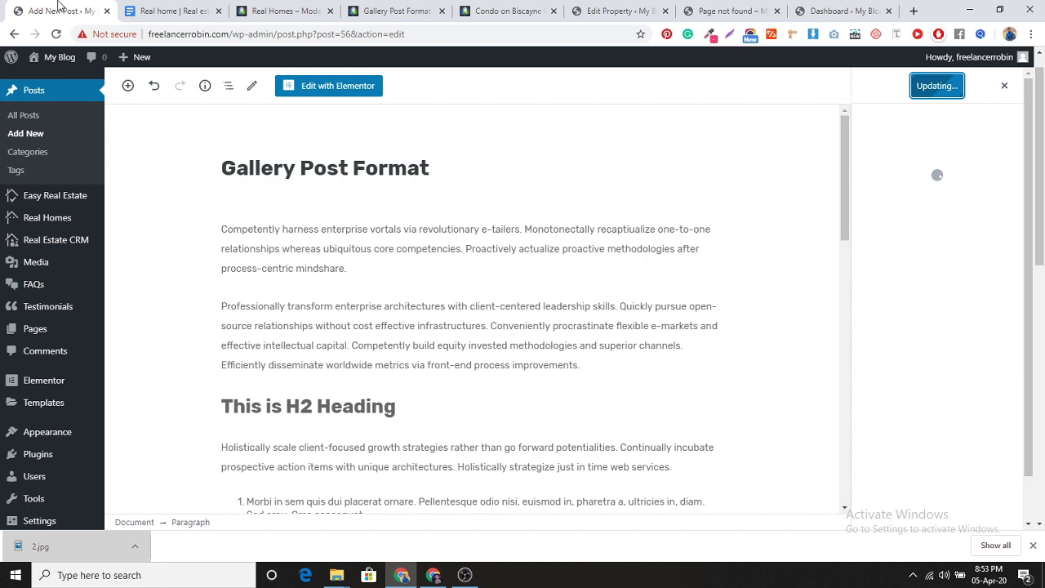
Read the Homepage design instructions in the Real home document, and return to the WordPress post editor.
left_click(142, 10)
scroll(472, 405, "down", 1)
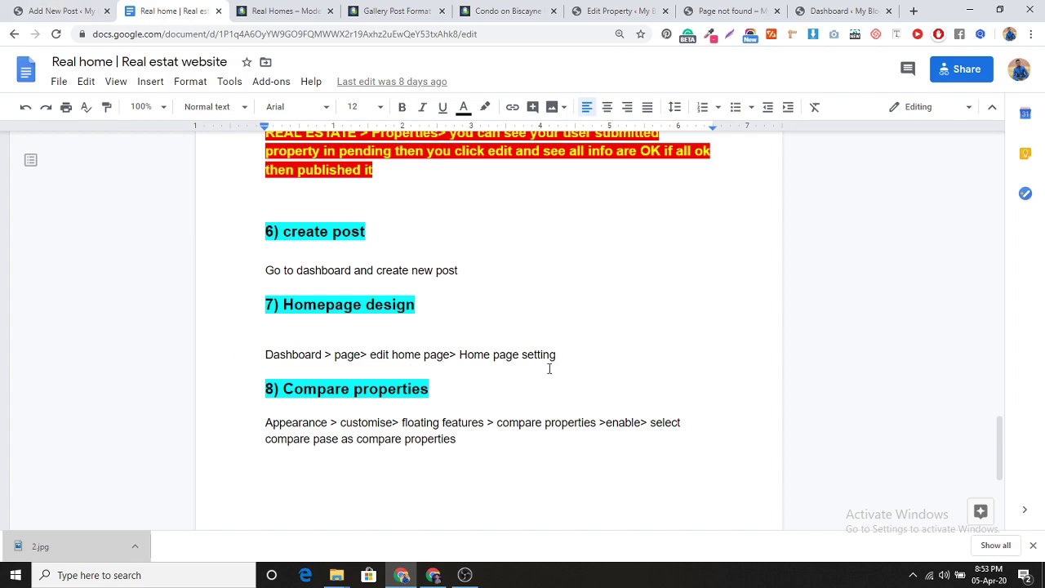
left_click(49, 11)
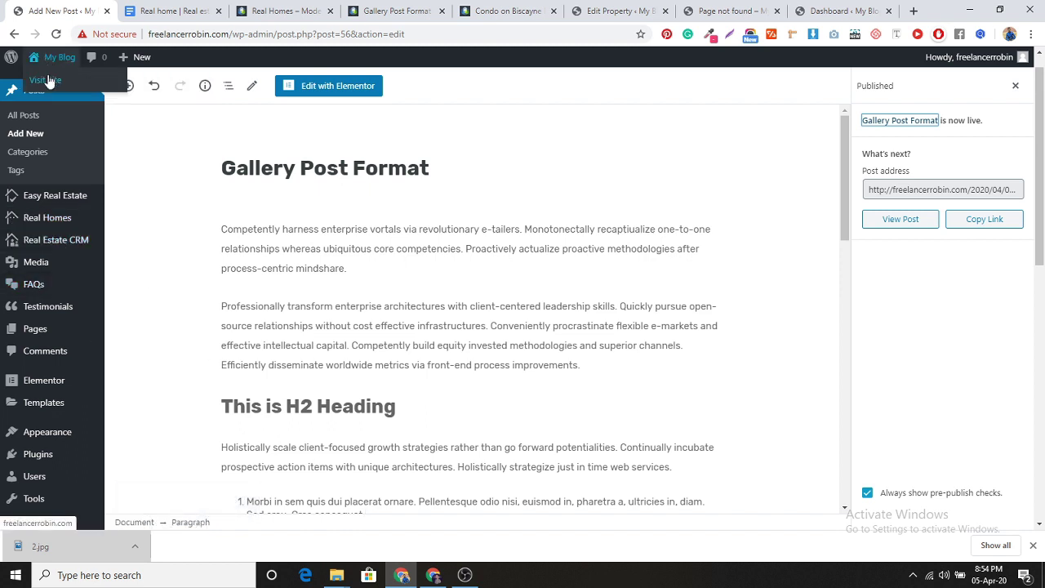
Open the site's front page in a new tab and compare it with the Real Homes demo homepage.
middle_click(46, 80)
left_click(155, 11)
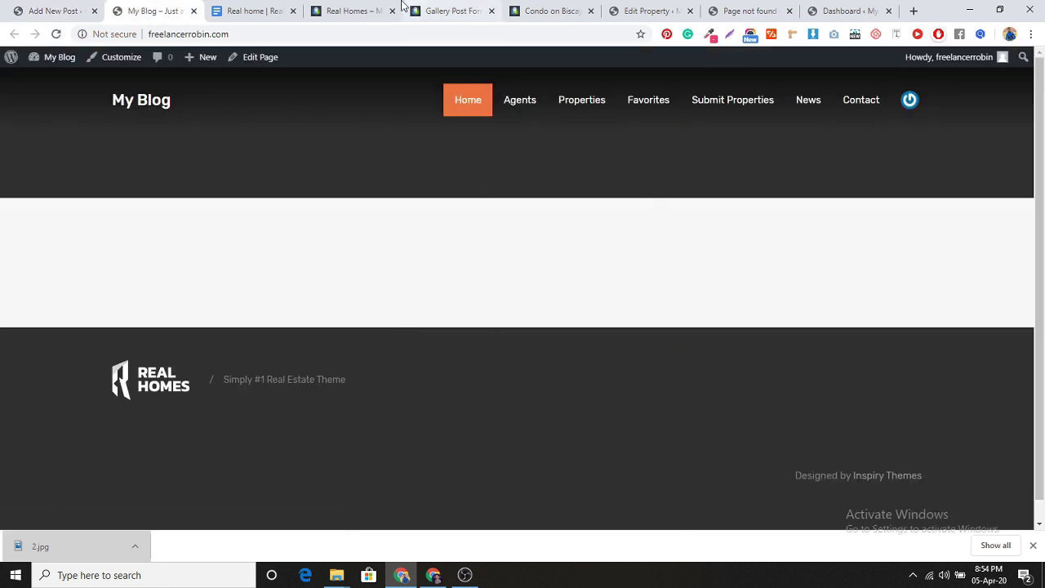
left_click(352, 11)
scroll(418, 394, "up", 15)
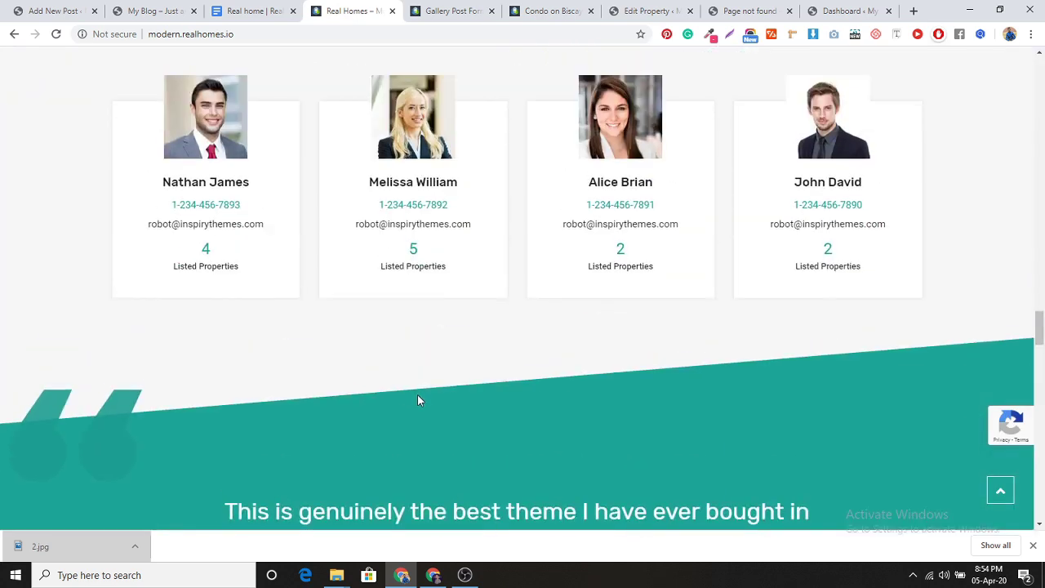
scroll(419, 382, "up", 12)
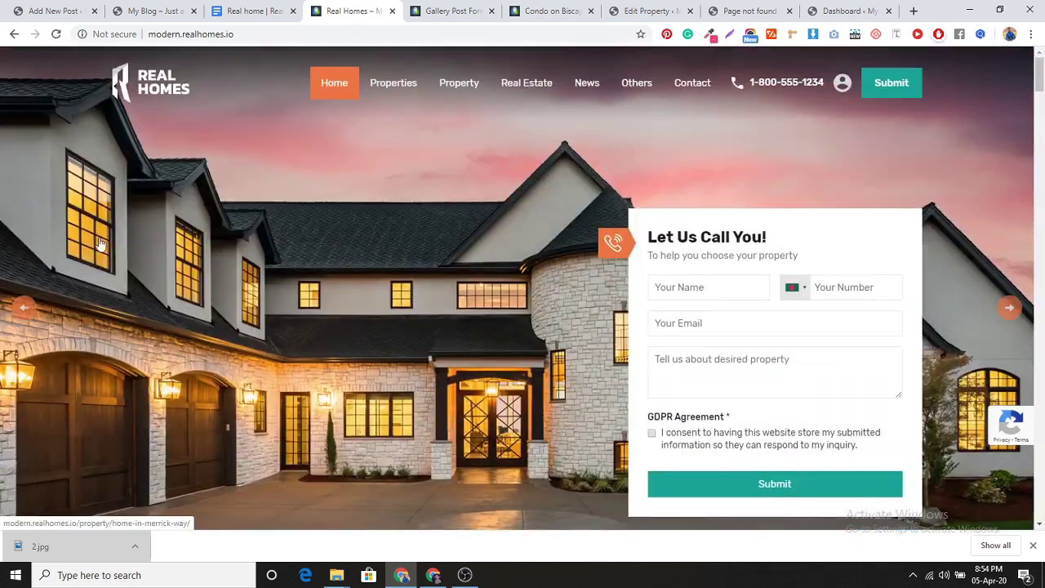
Open the Home page for editing in WordPress, and close the Edit Property, Page not found and Dashboard tabs.
left_click(70, 8)
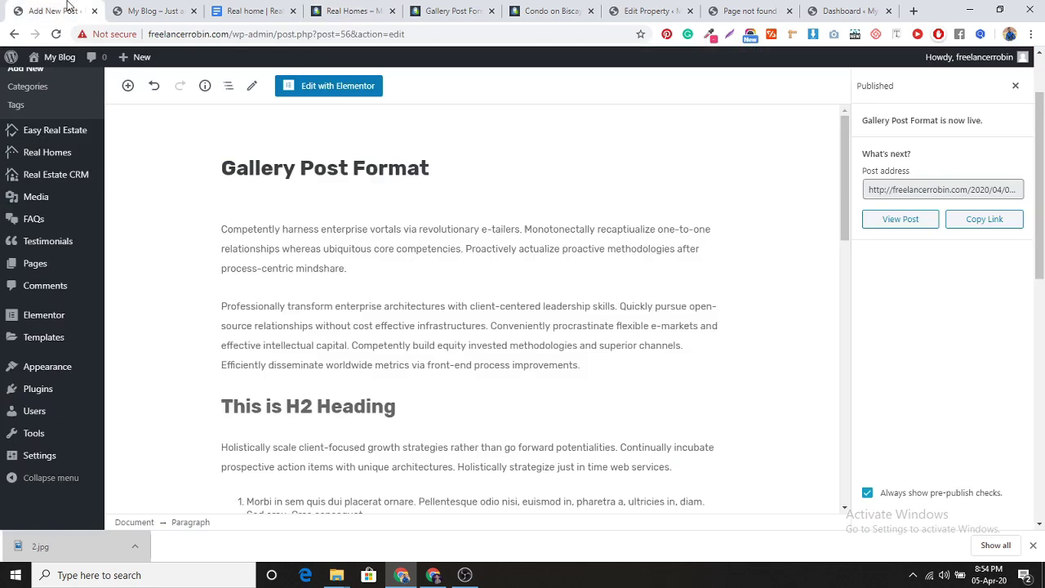
scroll(45, 229, "up", 1)
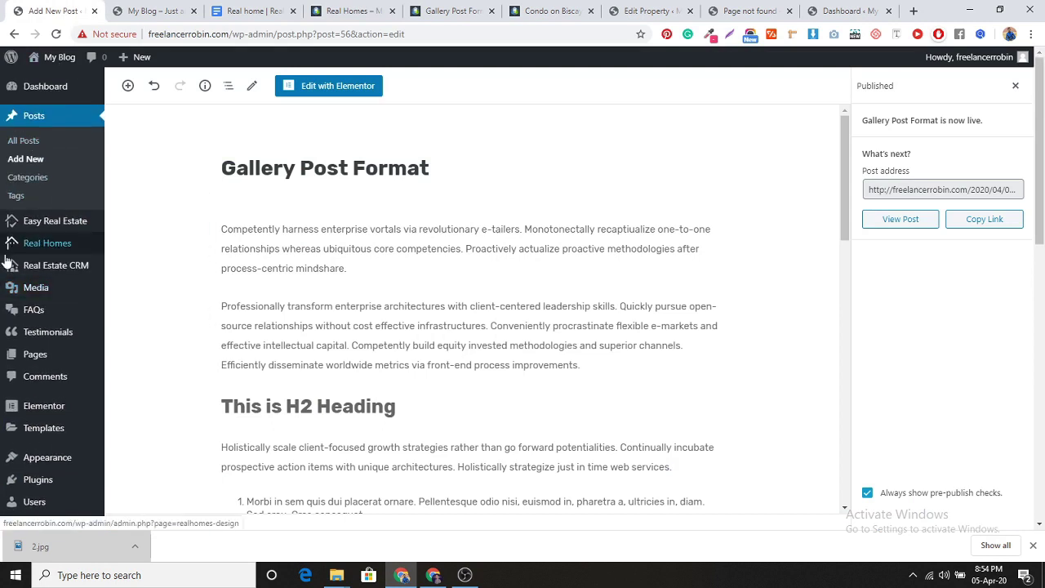
left_click(40, 357)
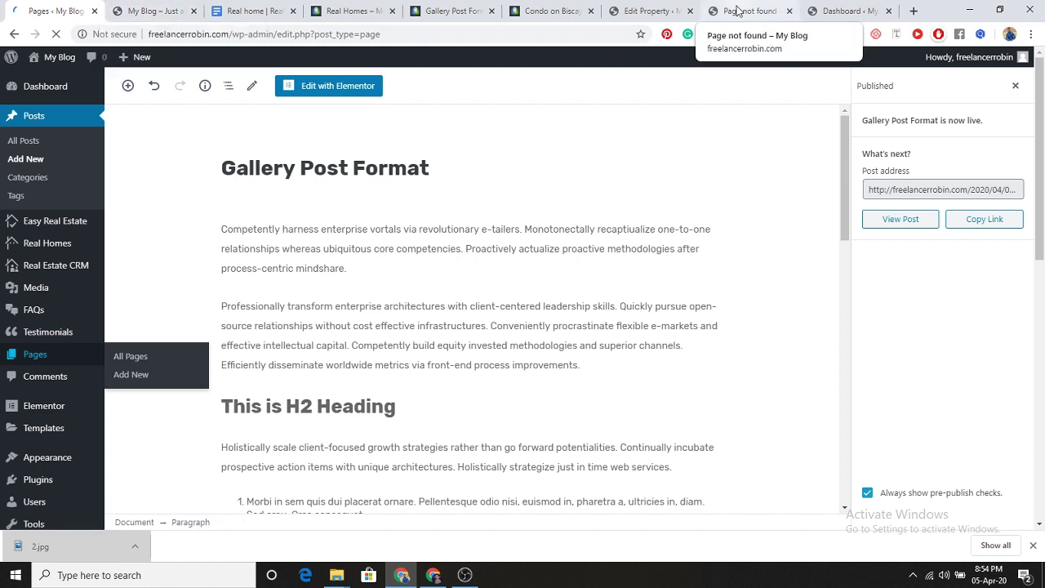
left_click(690, 11)
left_click(700, 10)
left_click(700, 10)
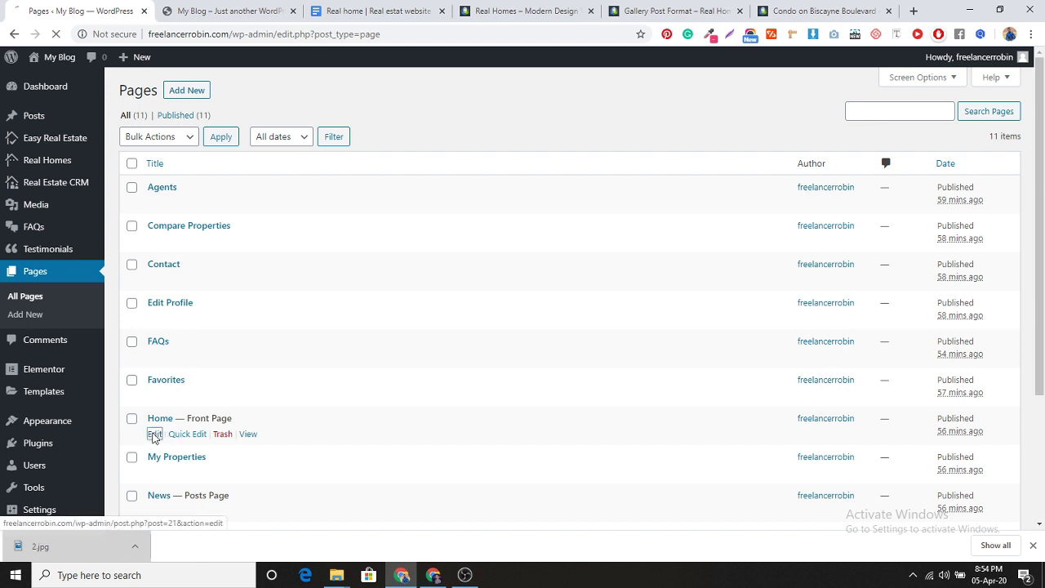
left_click(153, 436)
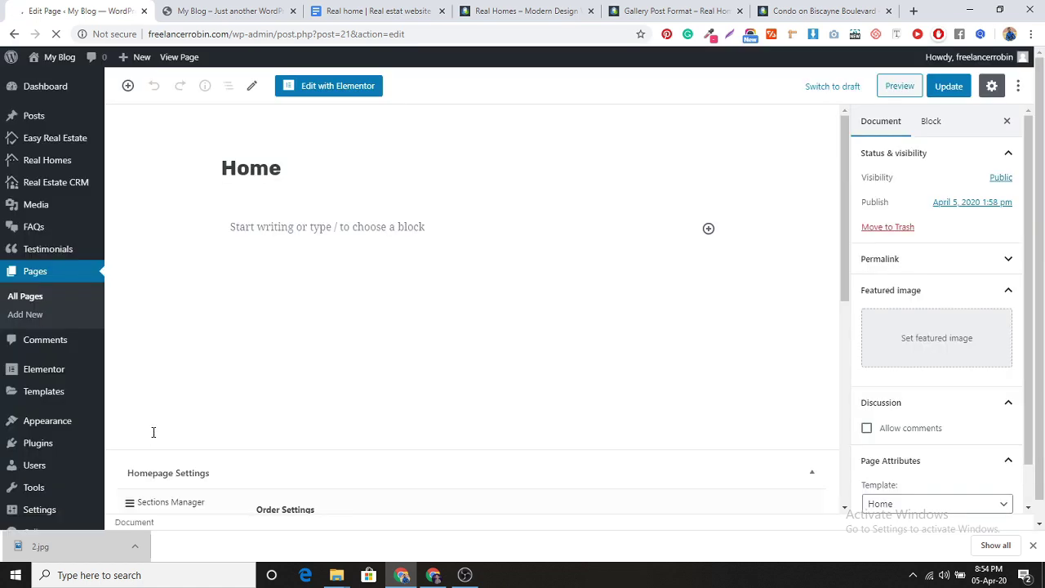
In the homepage's slider area settings, display Slider Based on Properties Custom Post Type below the header.
scroll(372, 337, "down", 5)
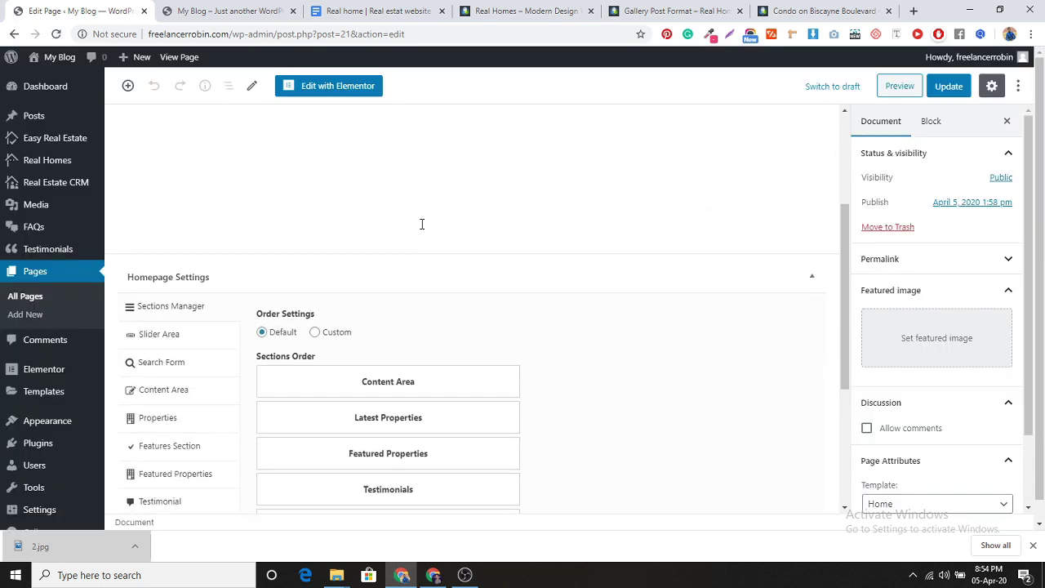
scroll(409, 192, "up", 1)
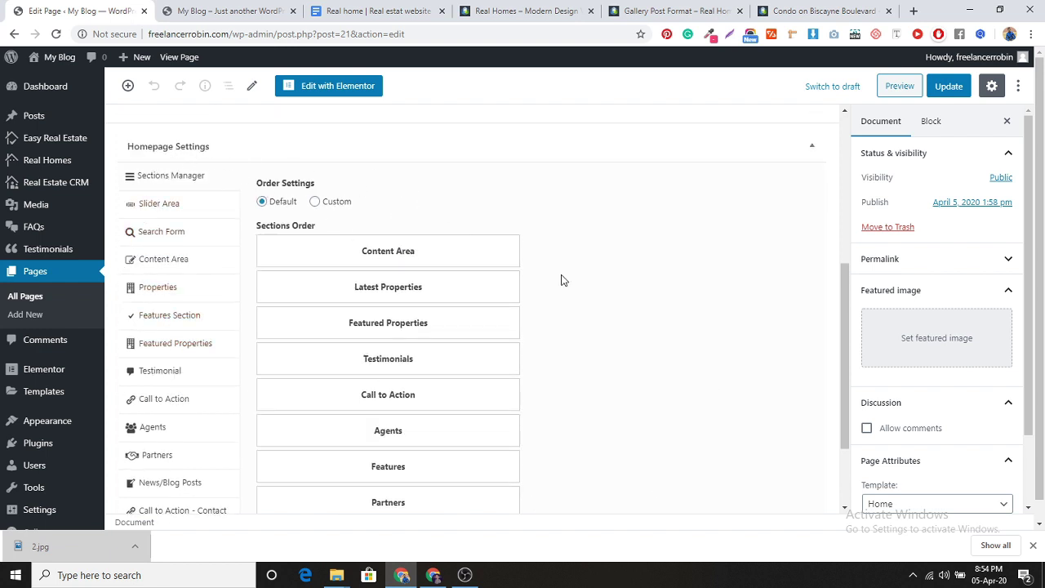
left_click(178, 208)
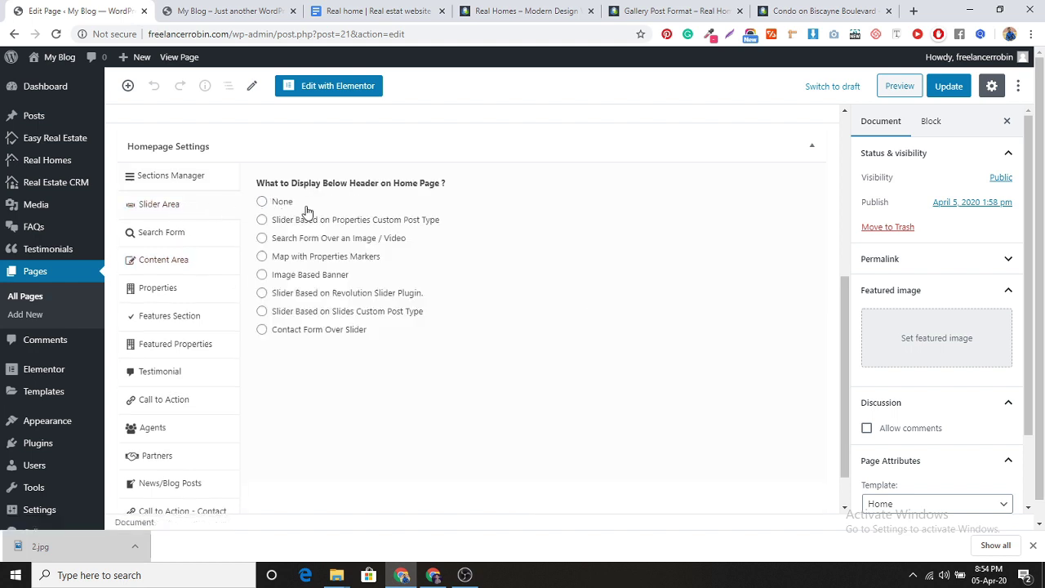
left_click(262, 220)
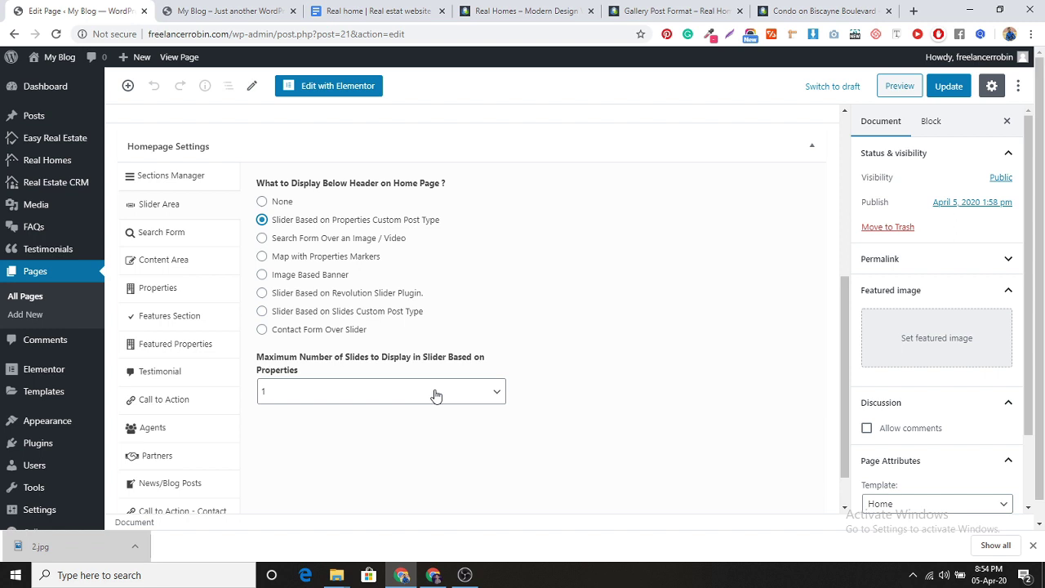
Show the properties search form with its Advance Search label on the homepage, and show the content area.
left_click(184, 234)
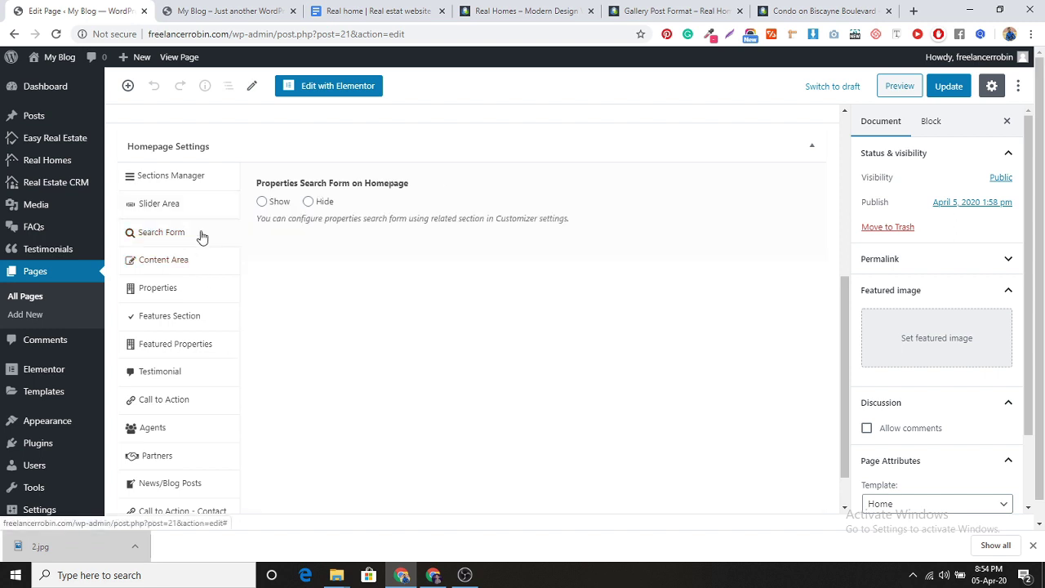
left_click(270, 204)
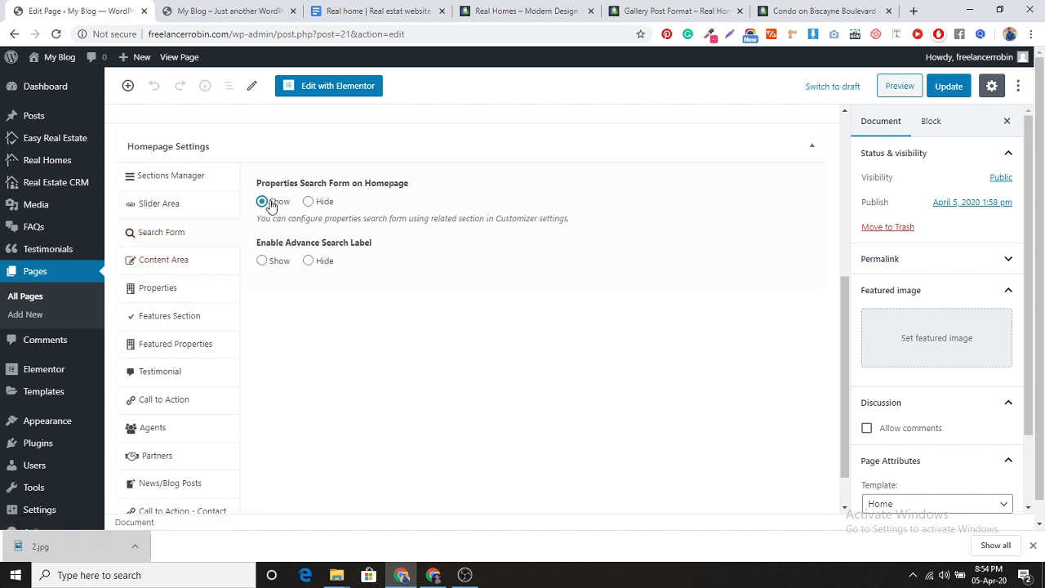
left_click(272, 261)
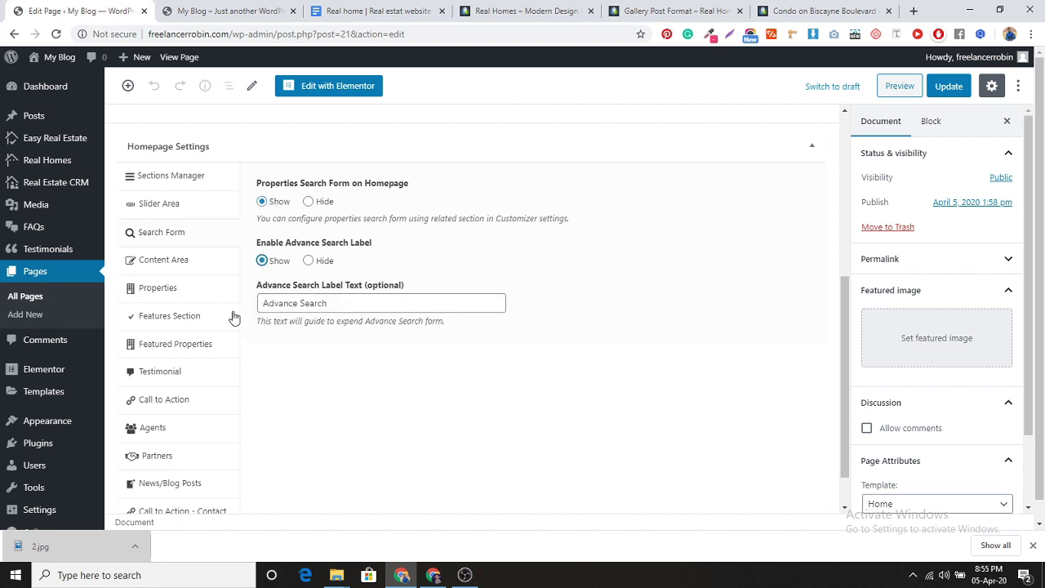
left_click(202, 262)
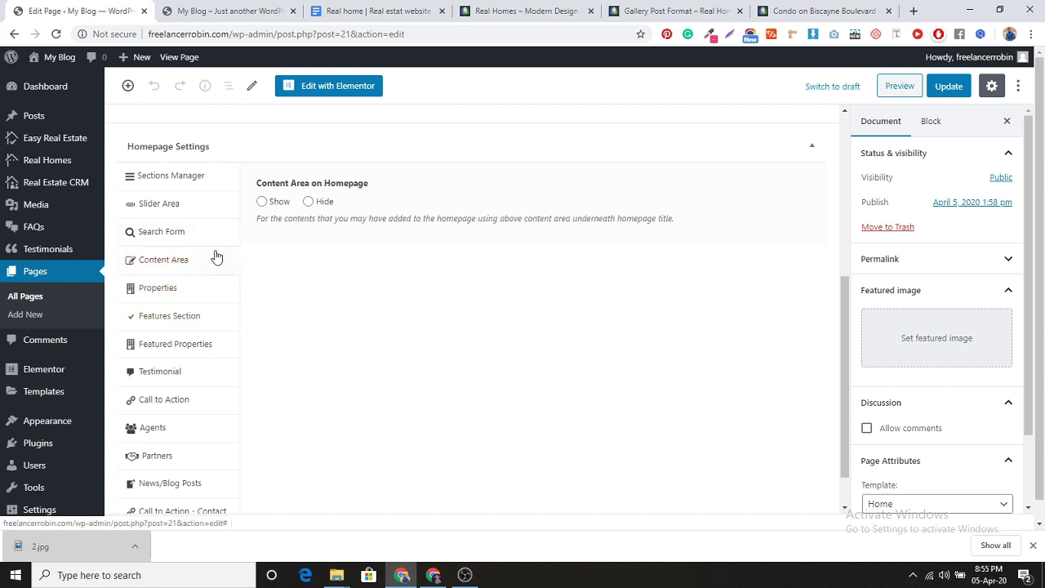
left_click(272, 204)
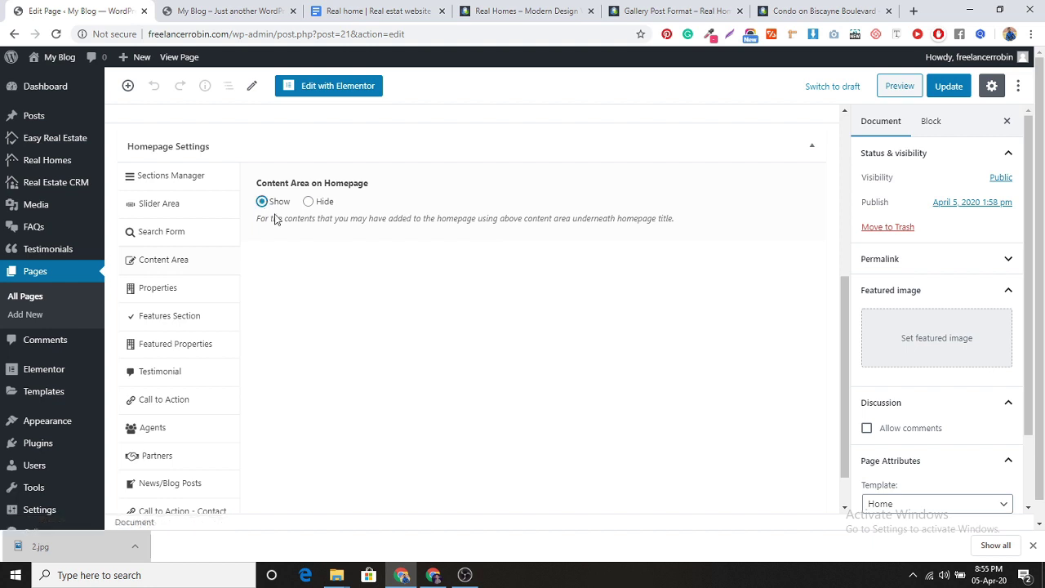
Show the properties section on the homepage and choose Recent Properties as the kind to display.
left_click(187, 292)
left_click(263, 202)
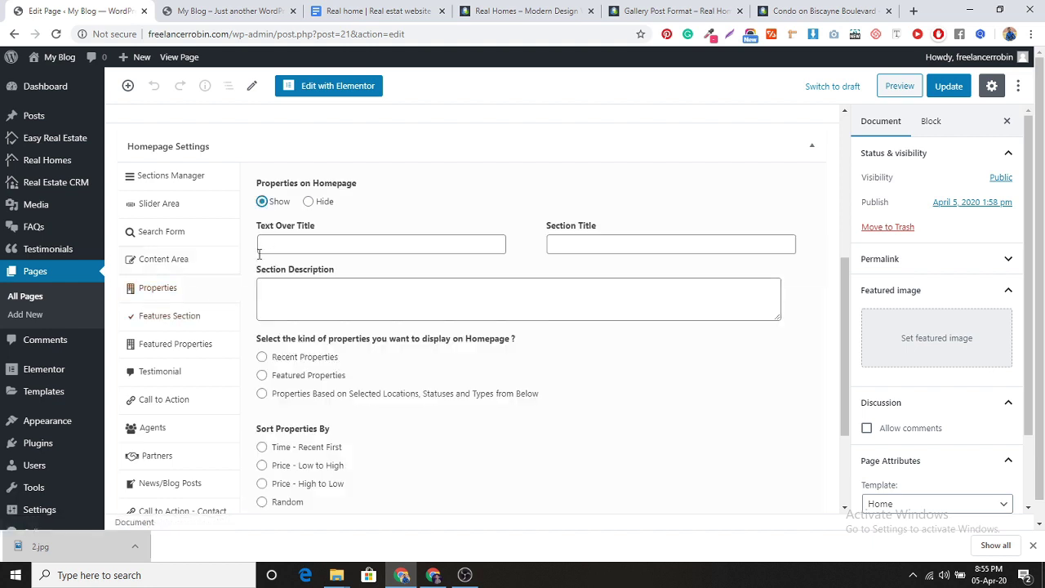
left_click(262, 358)
Copy "Recent" from the demo homepage's properties heading into the properties section's Text Over Title.
left_click(531, 10)
scroll(513, 425, "down", 5)
scroll(512, 425, "down", 3)
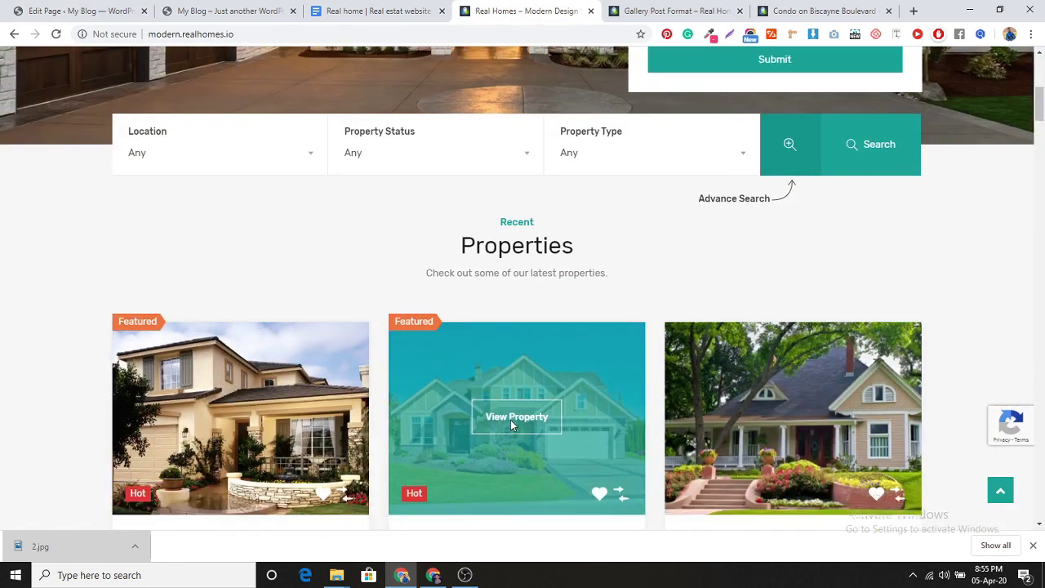
scroll(510, 423, "up", 4)
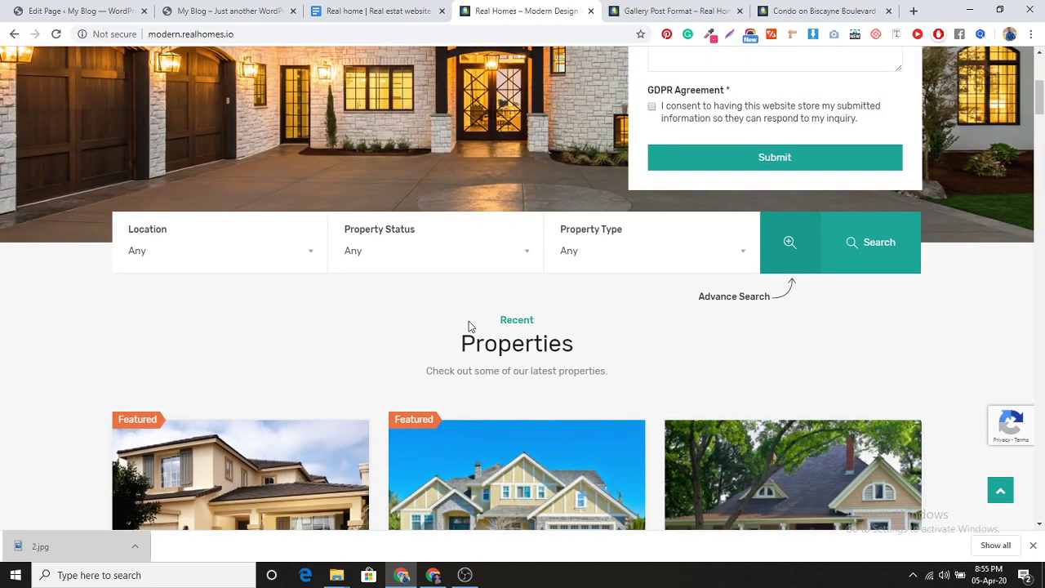
double_click(511, 323)
key("ctrl+c")
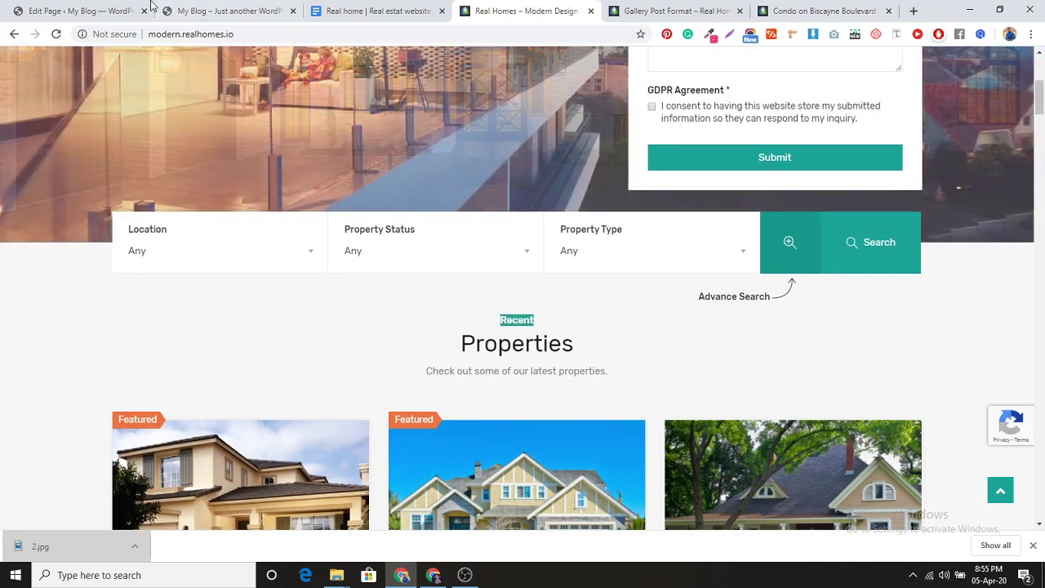
left_click(96, 10)
left_click(331, 245)
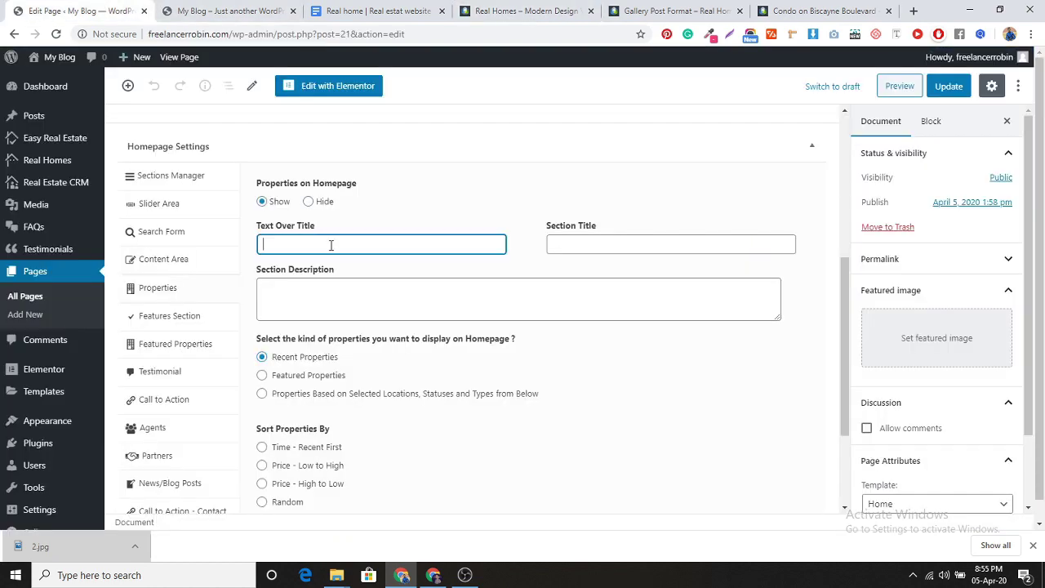
key("ctrl+v")
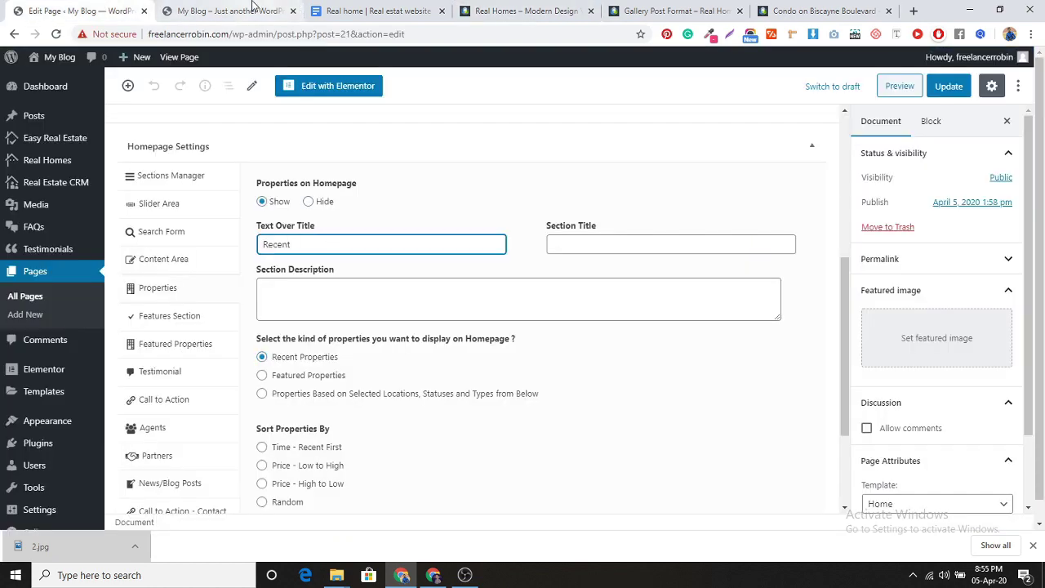
Place the demo site's tab beside the page editor's and copy the demo heading "Properties" into the Section Title.
left_click_drag(494, 11, 278, 8)
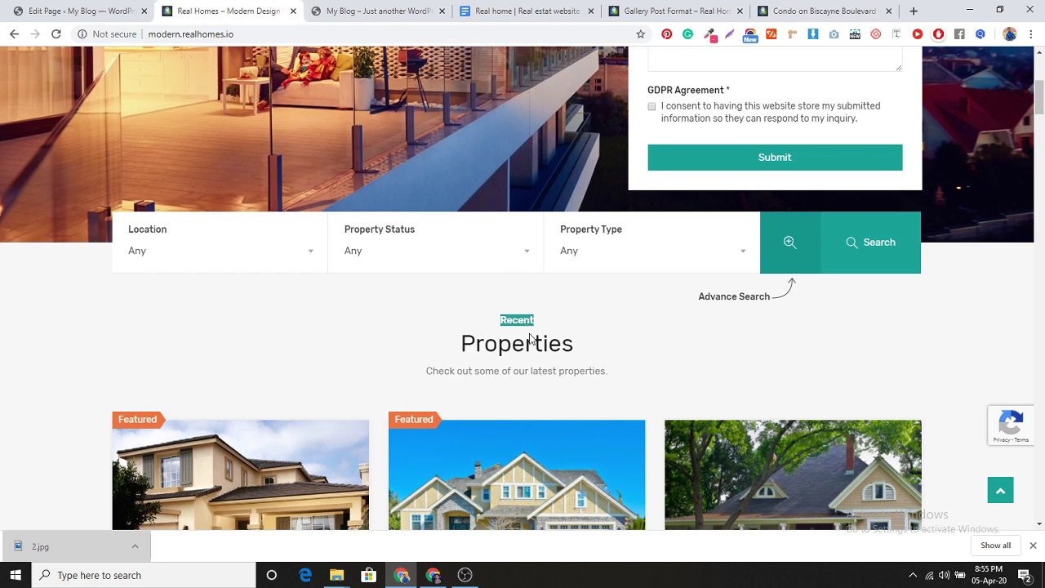
double_click(510, 356)
key("ctrl+c")
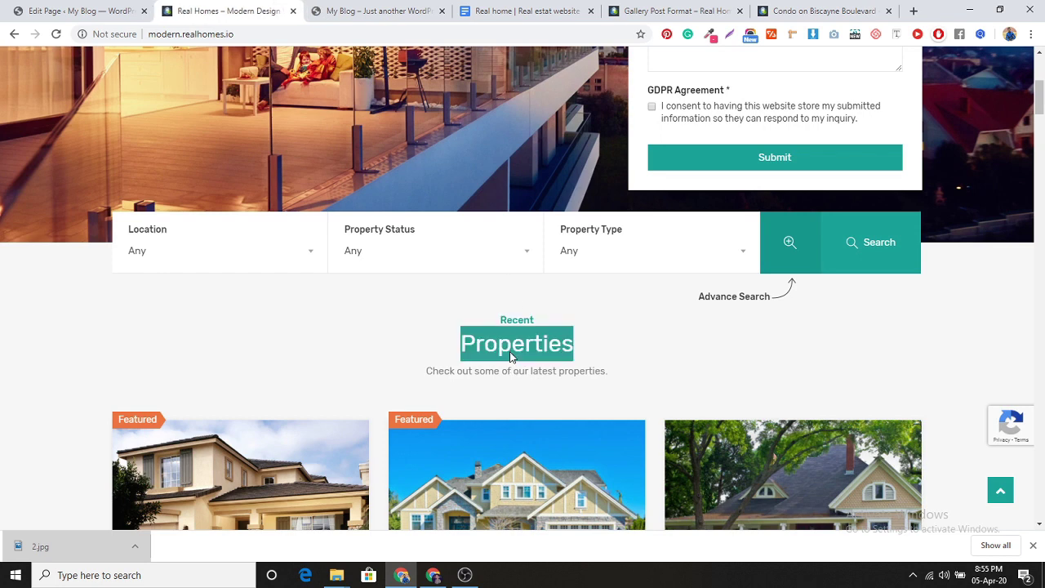
left_click(79, 11)
left_click(581, 246)
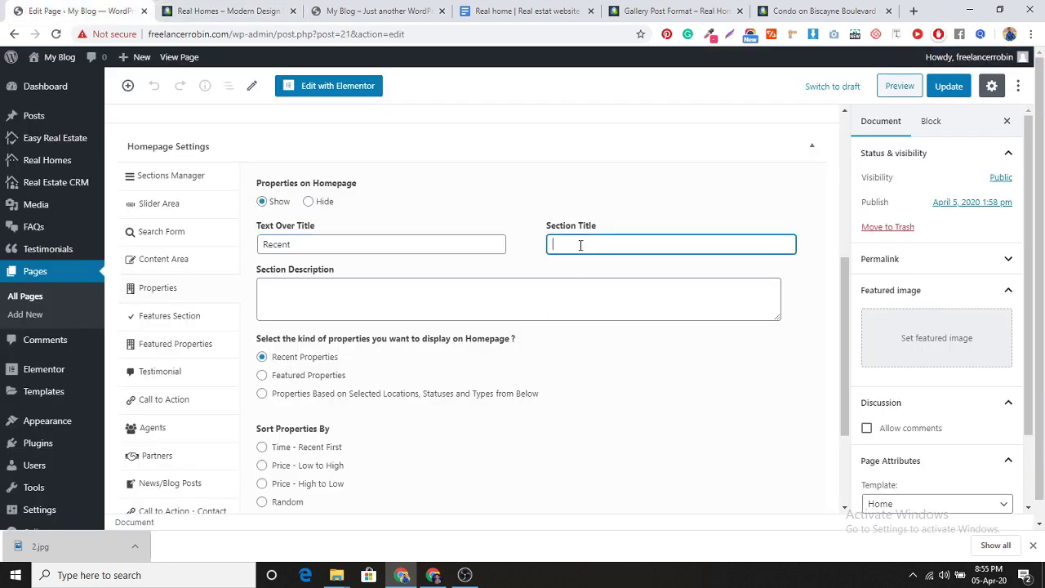
key("ctrl+v")
Copy the demo's "Check out some of our latest properties." into the properties section's description.
left_click(221, 11)
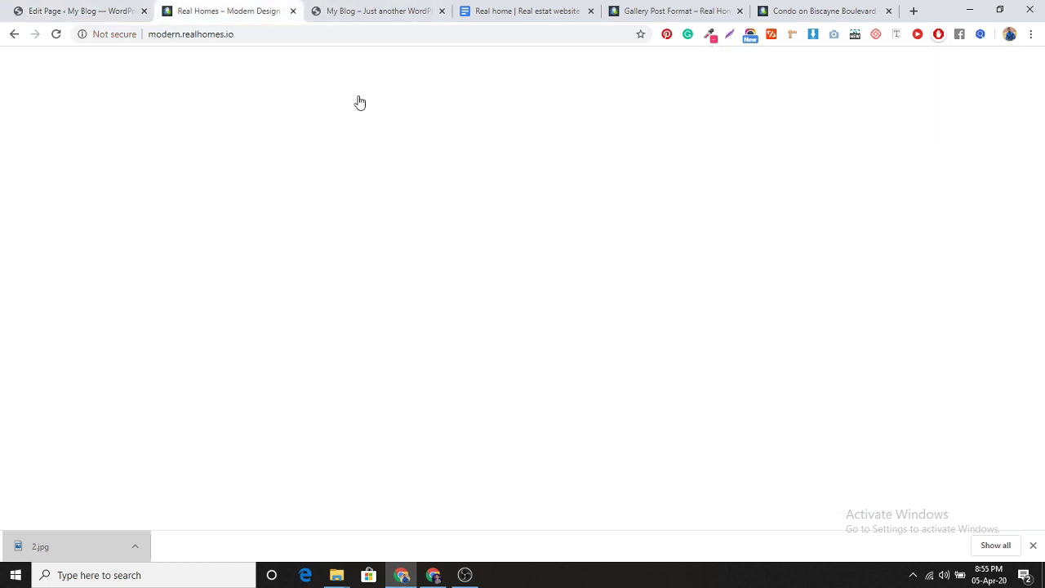
triple_click(459, 382)
key("ctrl+c")
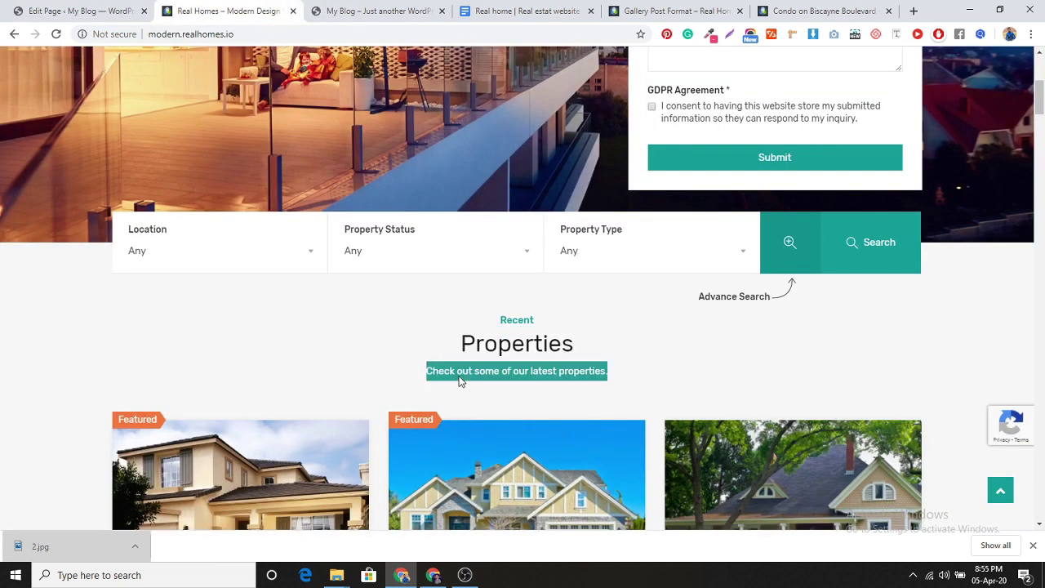
left_click(150, 8)
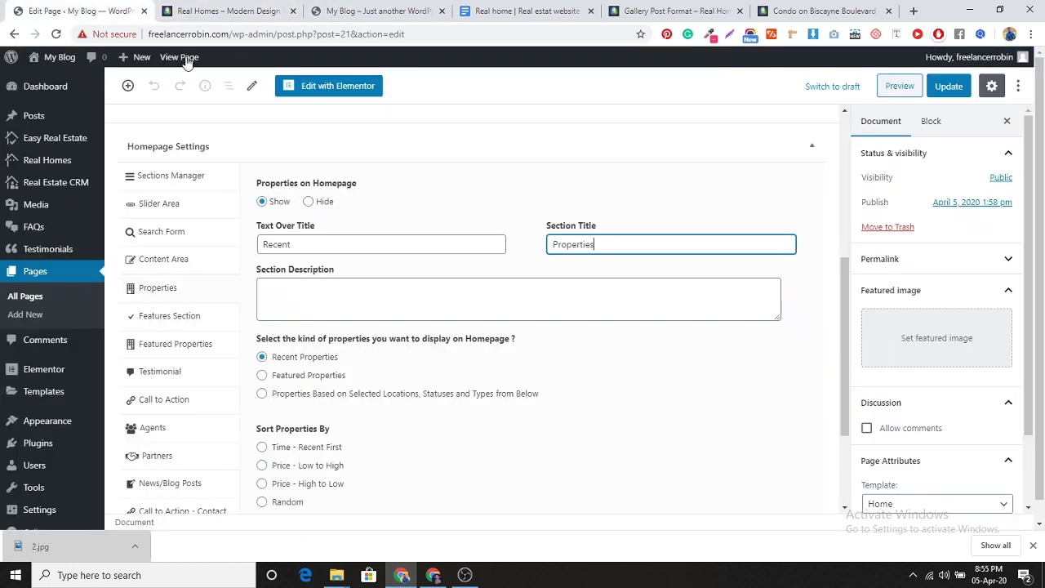
left_click(399, 309)
key("ctrl+v")
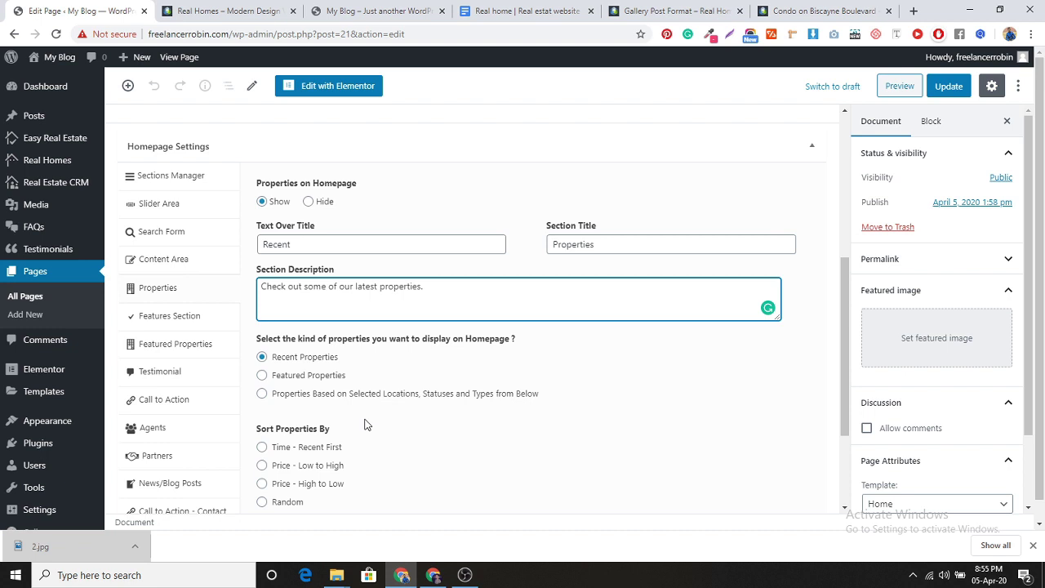
Keep Recent Properties as the displayed kind and set the number of properties on each page to 3.
left_click(262, 375)
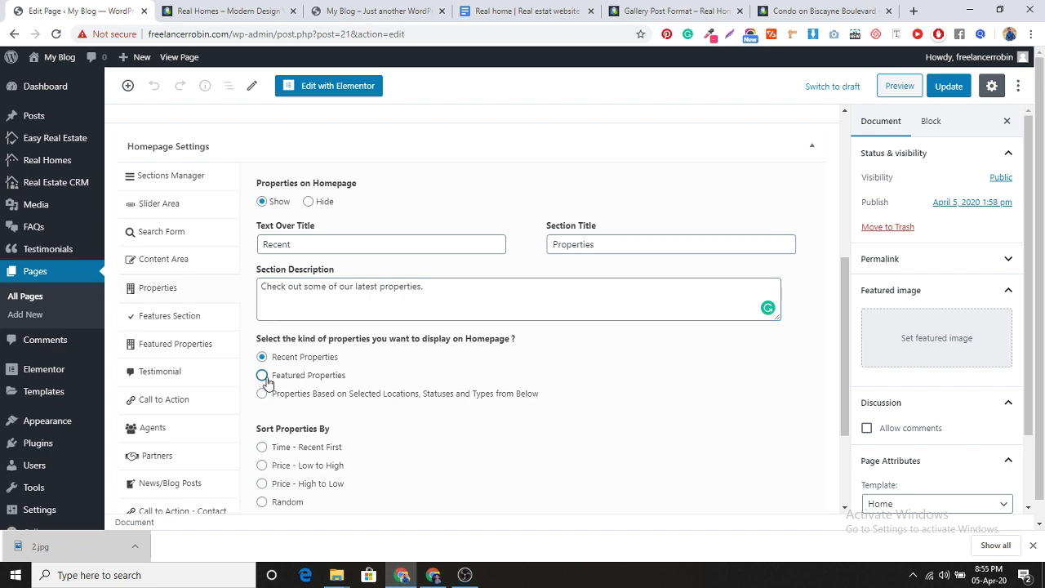
left_click(262, 358)
scroll(422, 453, "down", 1)
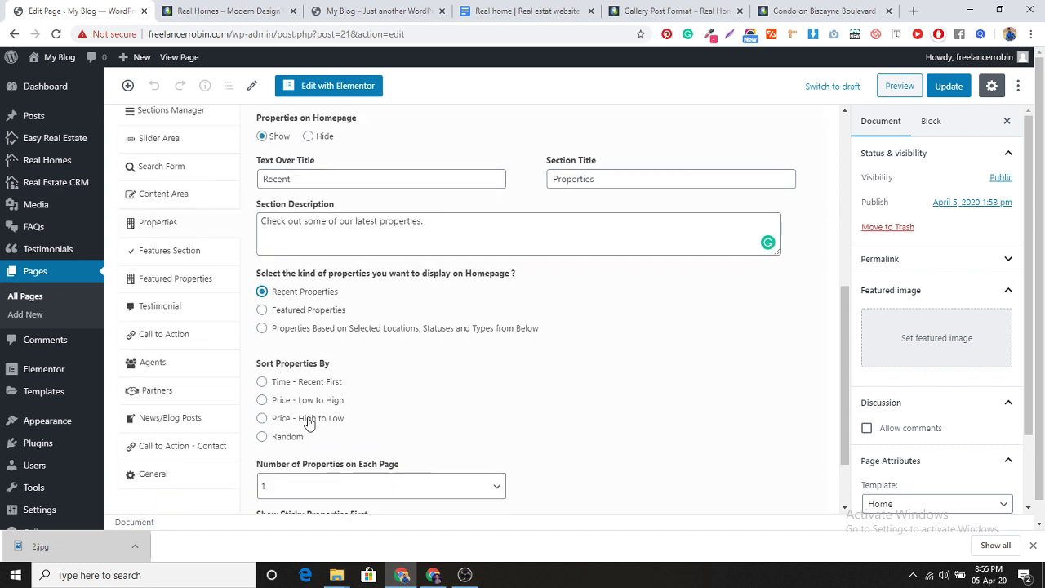
scroll(441, 419, "down", 3)
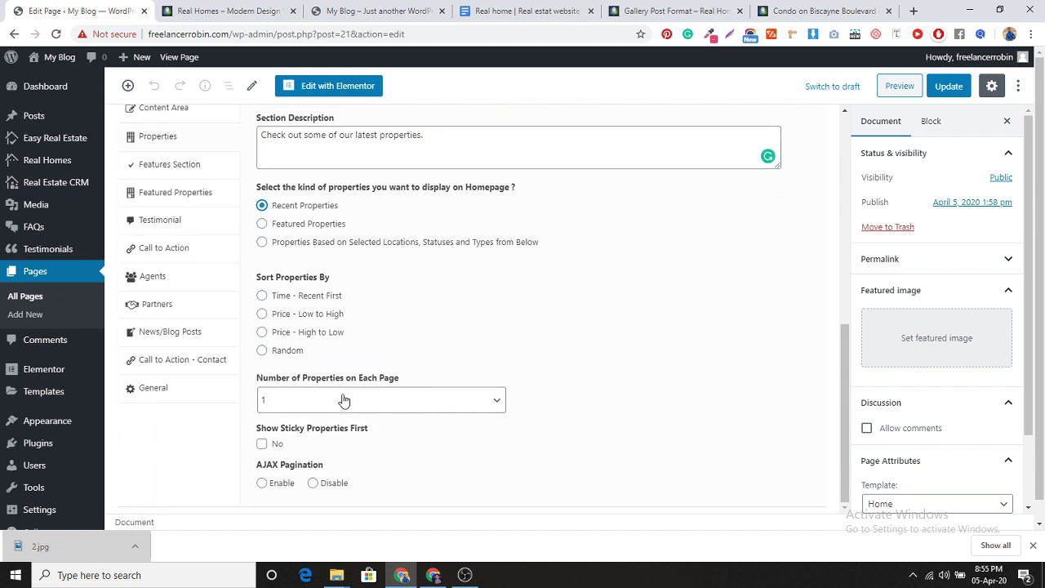
left_click(459, 406)
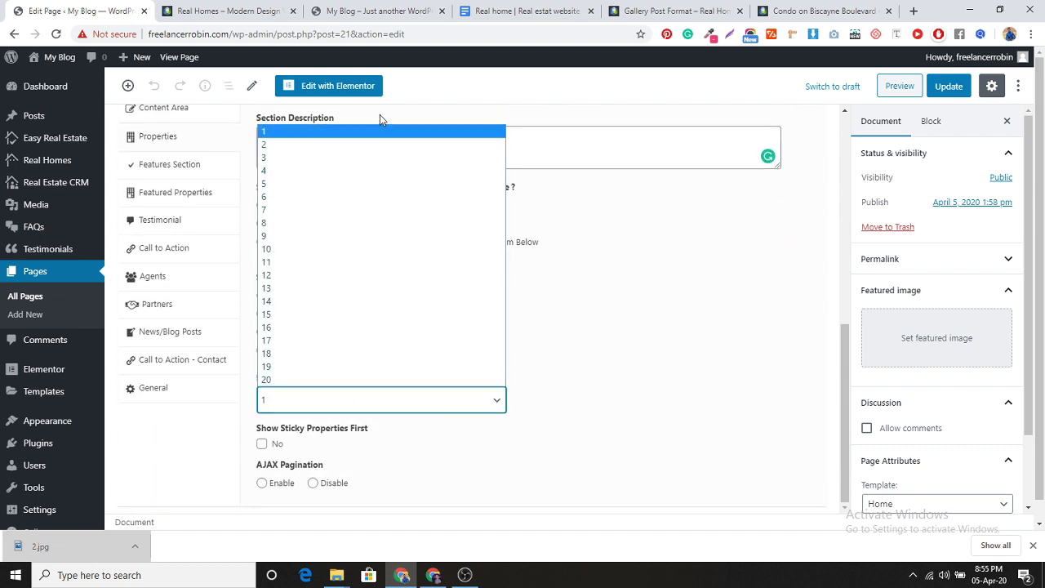
left_click(367, 159)
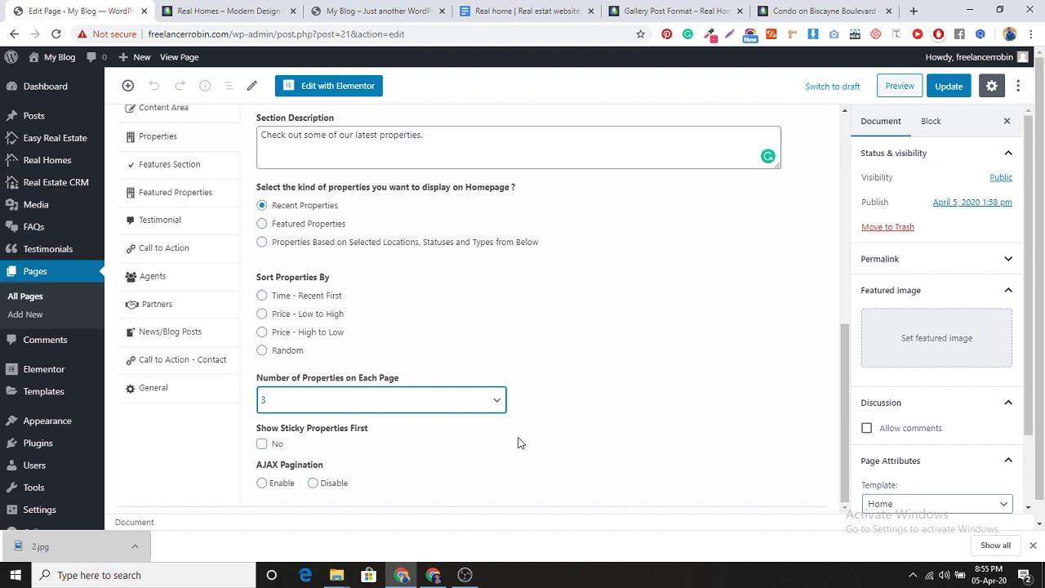
Show the featured properties section on the homepage and set its Text Over Title to "Check out", as on the demo.
scroll(199, 270, "up", 3)
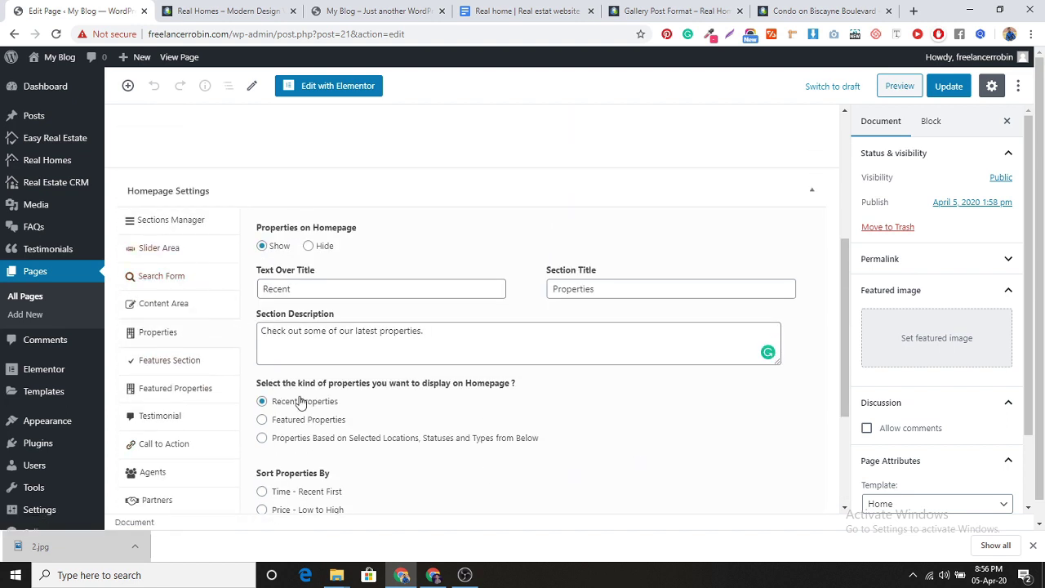
left_click(202, 394)
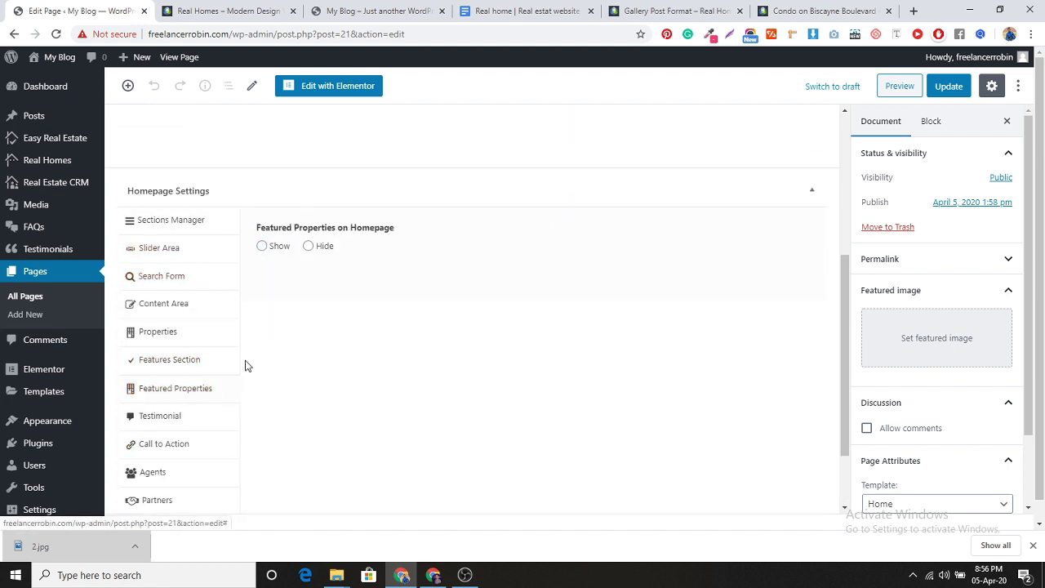
left_click(261, 245)
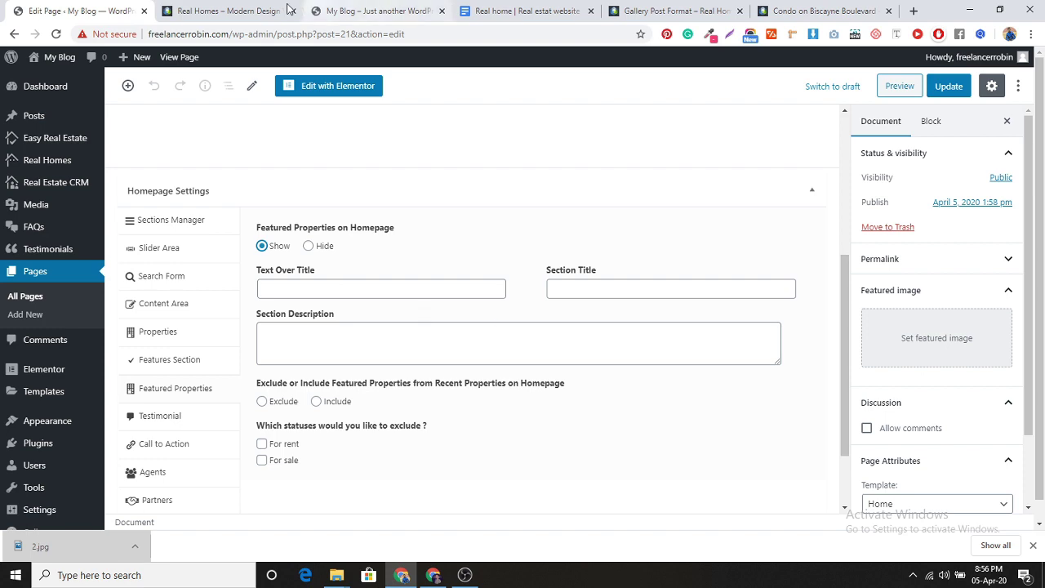
left_click(229, 10)
scroll(554, 333, "down", 5)
scroll(554, 333, "down", 3)
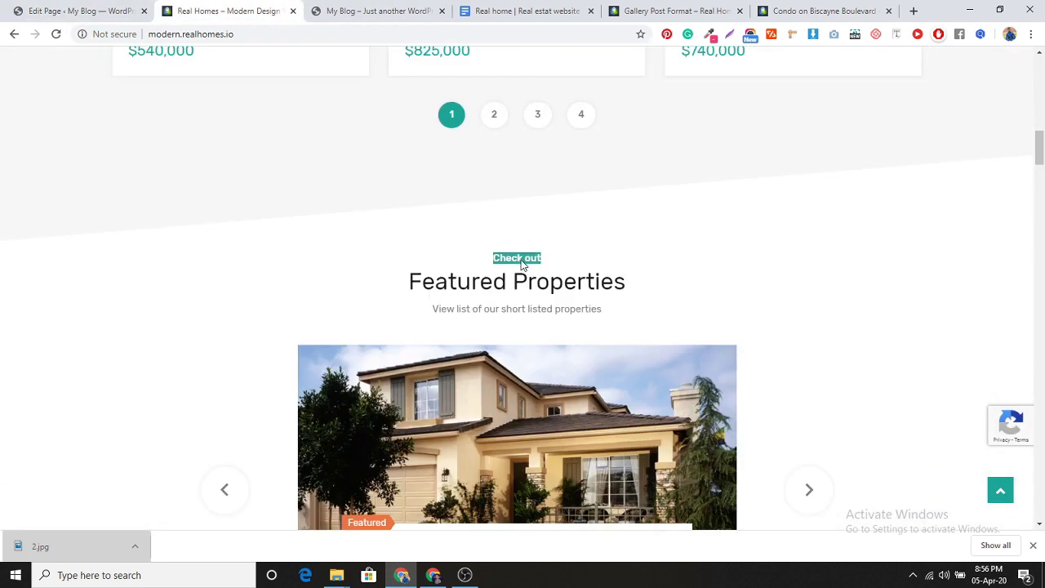
left_click(82, 10)
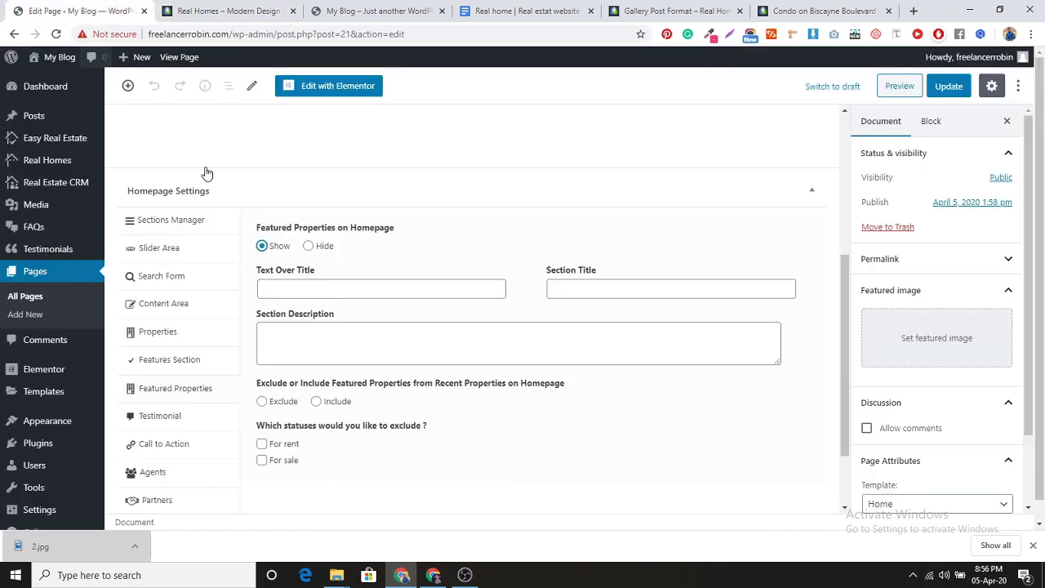
left_click(308, 290)
type("Check out")
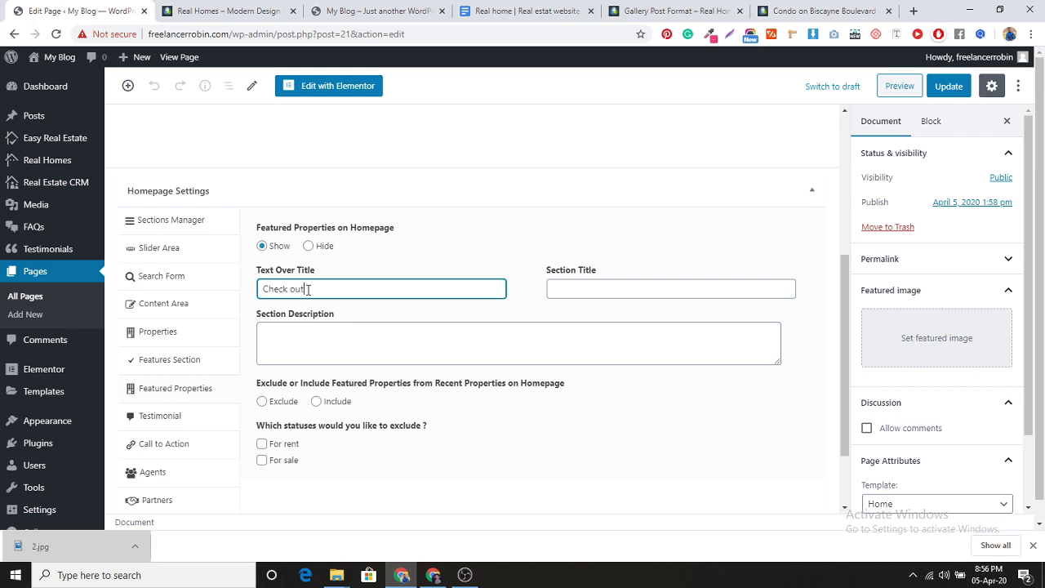
Copy the demo heading "Featured Properties" into the featured properties section's title.
left_click(237, 11)
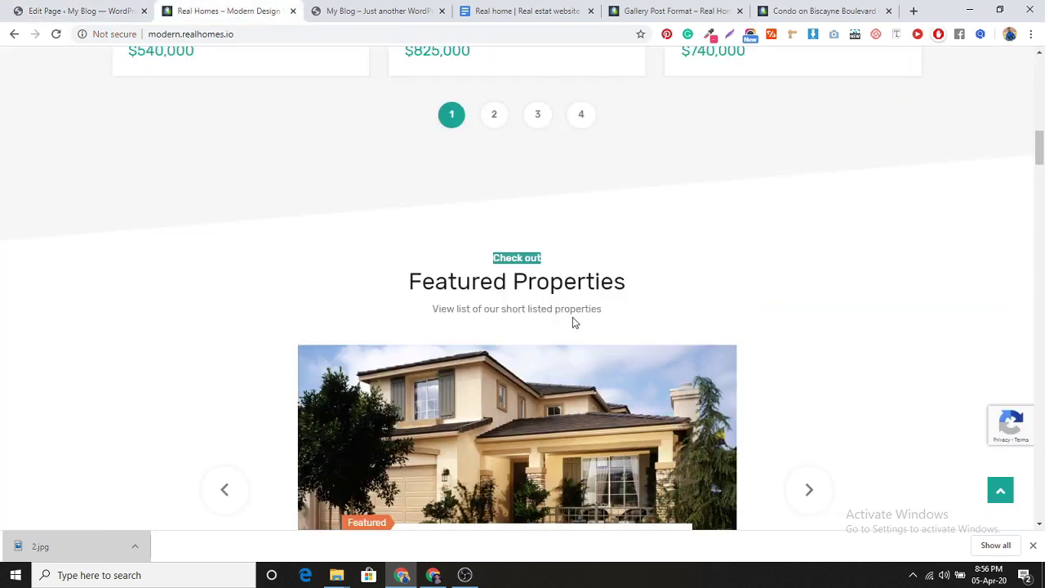
triple_click(535, 286)
key("ctrl+c")
left_click(33, 9)
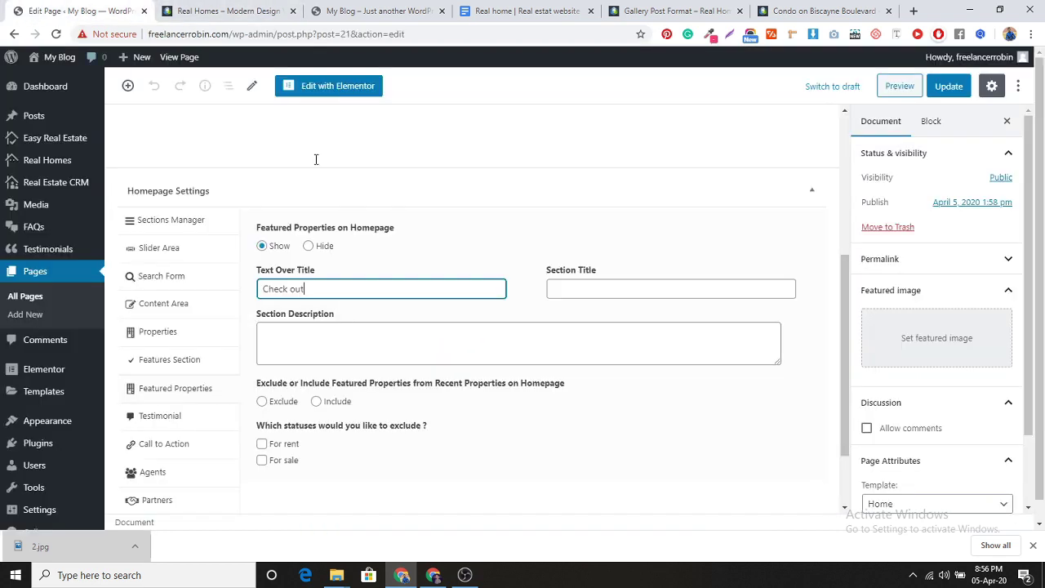
left_click(592, 288)
key("ctrl+v")
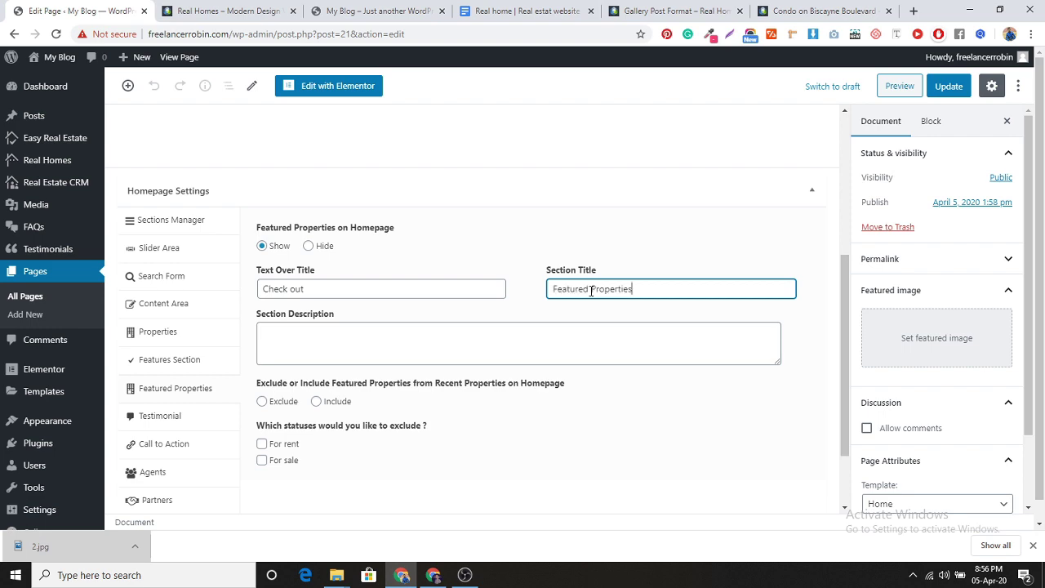
Copy the demo's "View list of our short listed properties" into the featured properties section's description.
left_click(228, 10)
triple_click(479, 314)
key("ctrl+c")
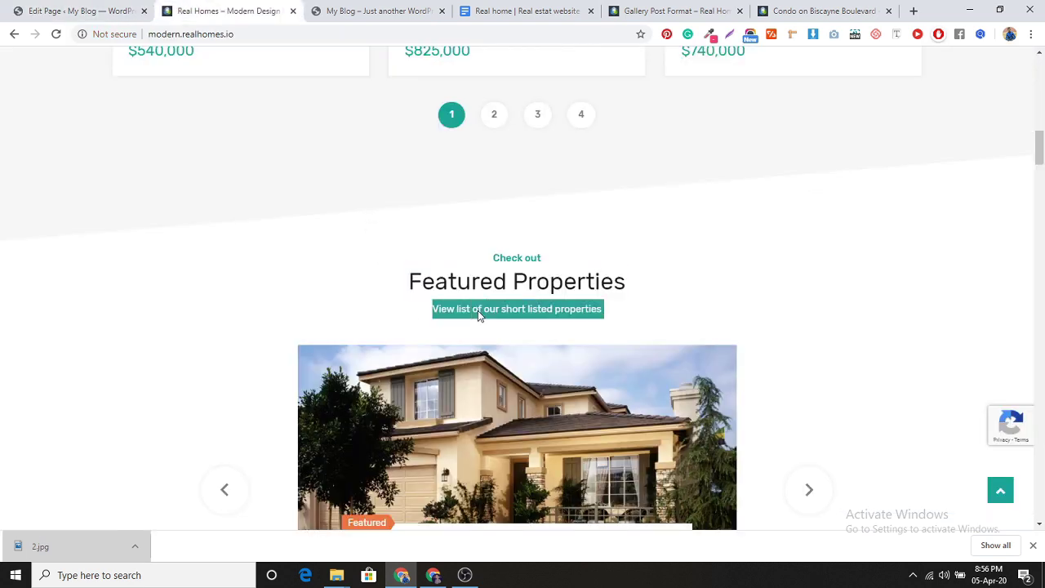
left_click(36, 10)
left_click(408, 339)
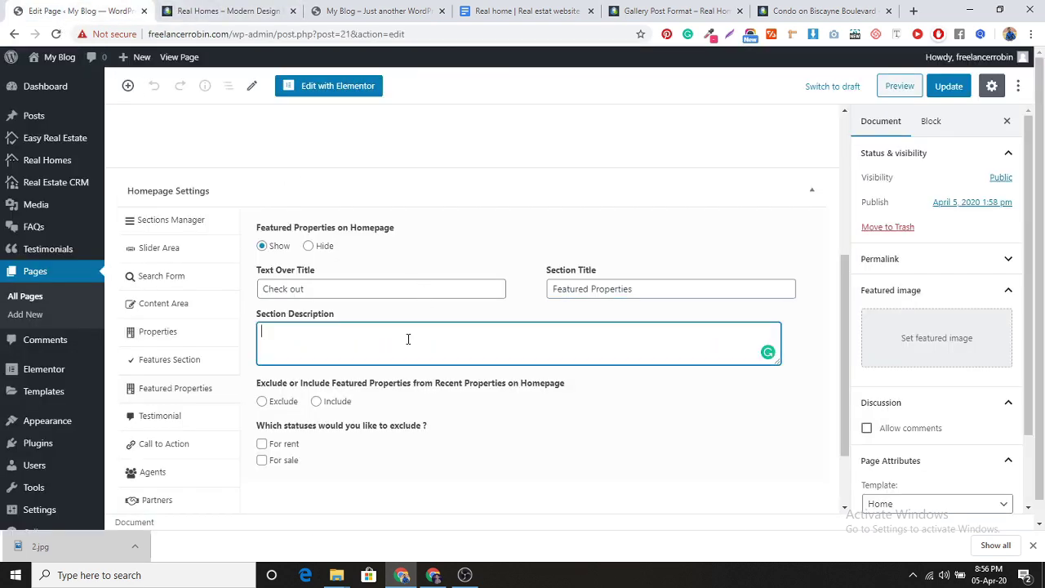
key("ctrl+v")
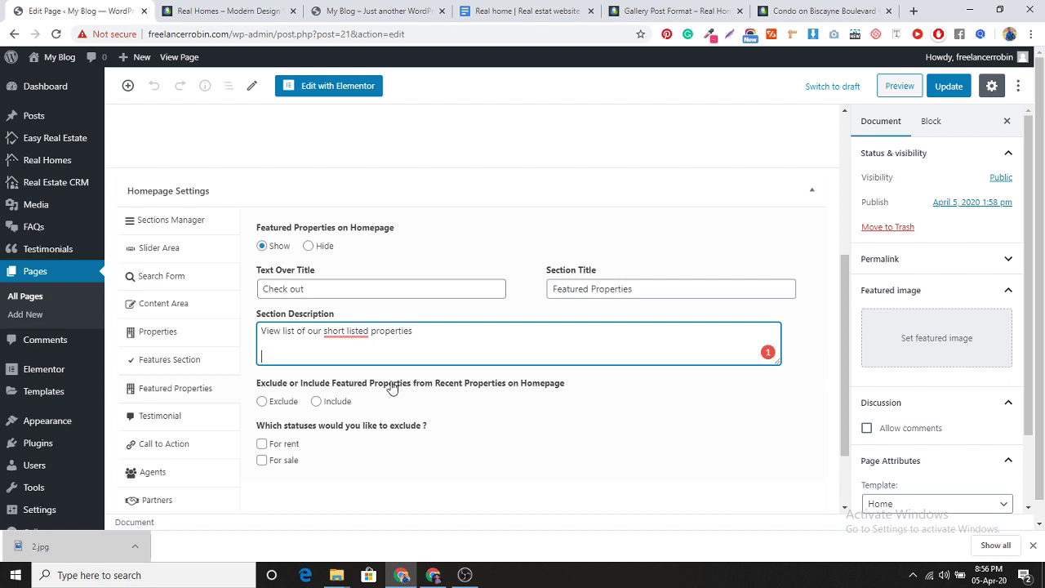
Include featured properties in the homepage's recent properties, and show the testimonial section on the homepage.
left_click(333, 401)
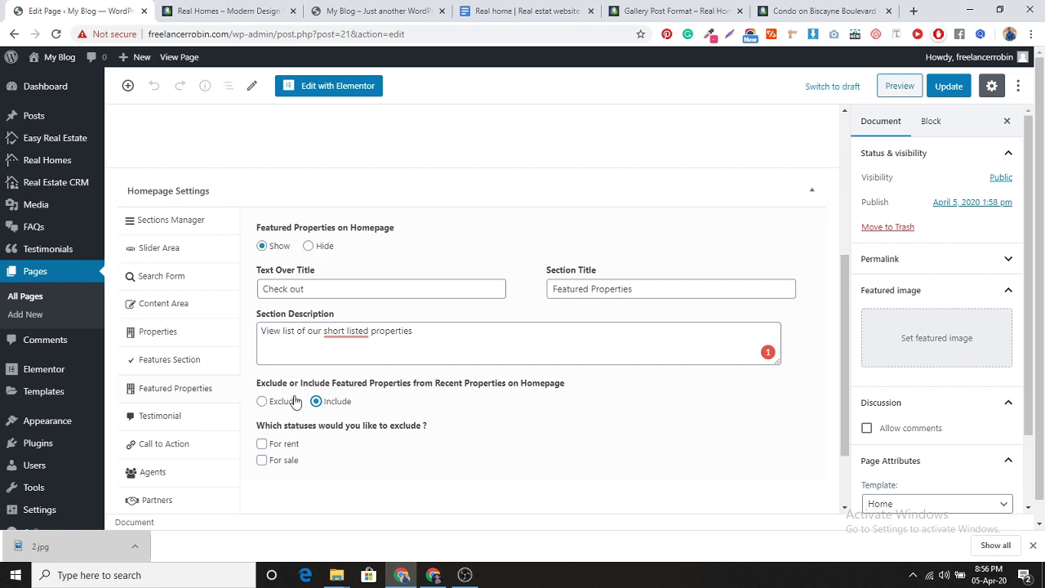
left_click(194, 420)
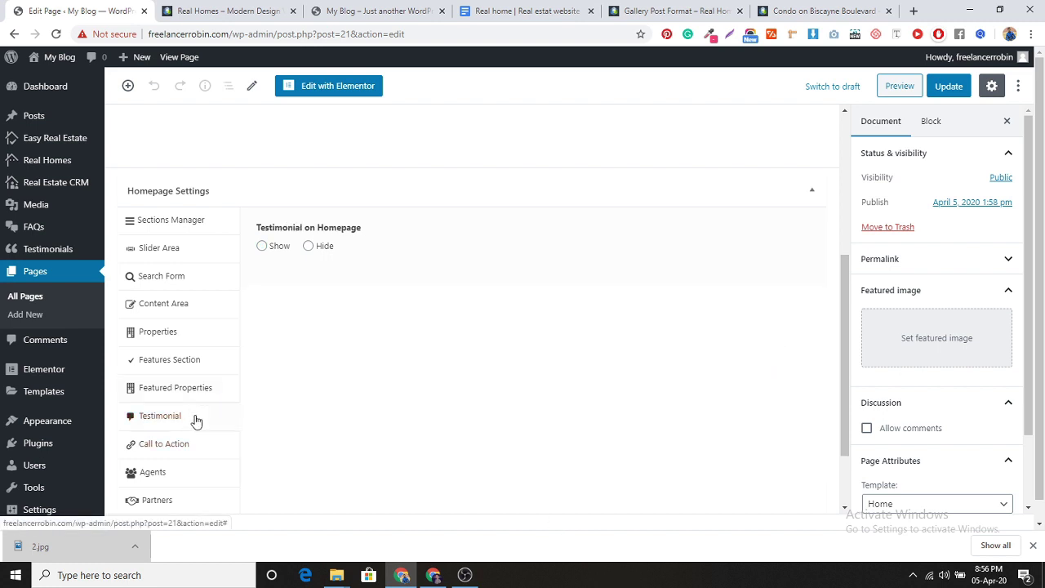
left_click(268, 247)
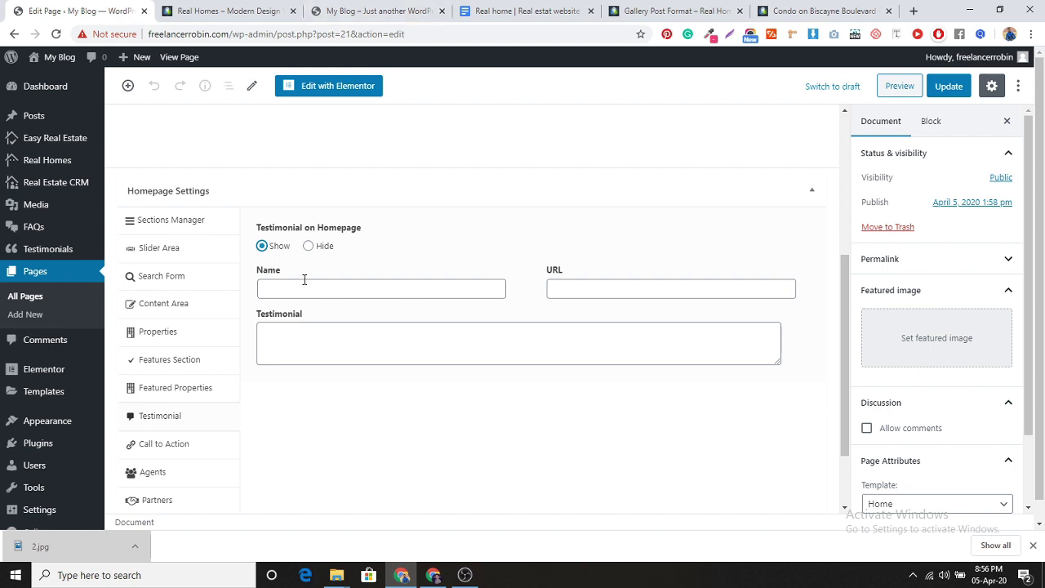
Show the call-to-action section on the homepage and copy the demo's "Buy or Sell" into its CTA title.
left_click(172, 446)
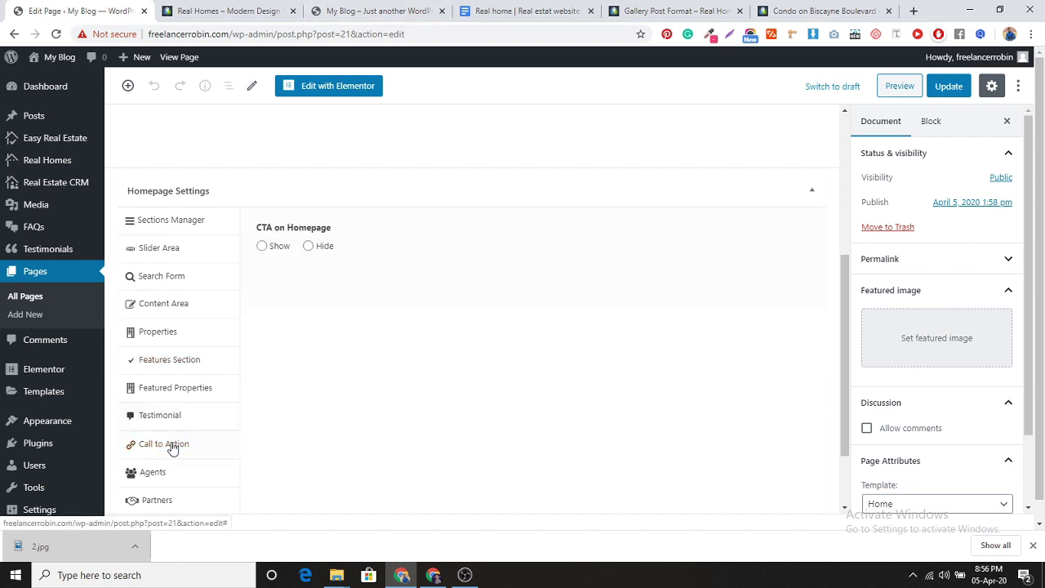
left_click(270, 12)
scroll(677, 398, "down", 5)
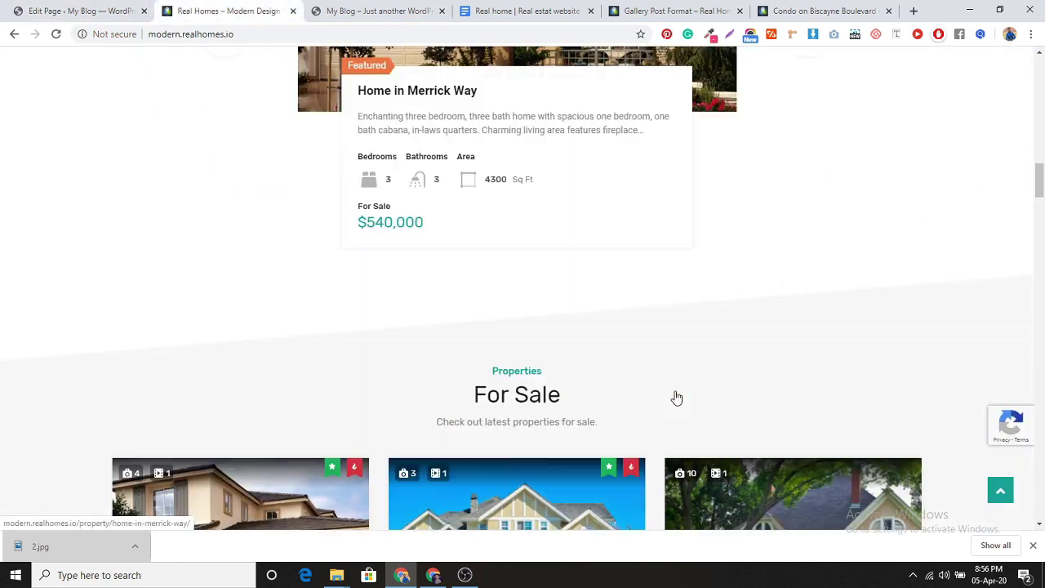
scroll(676, 397, "down", 13)
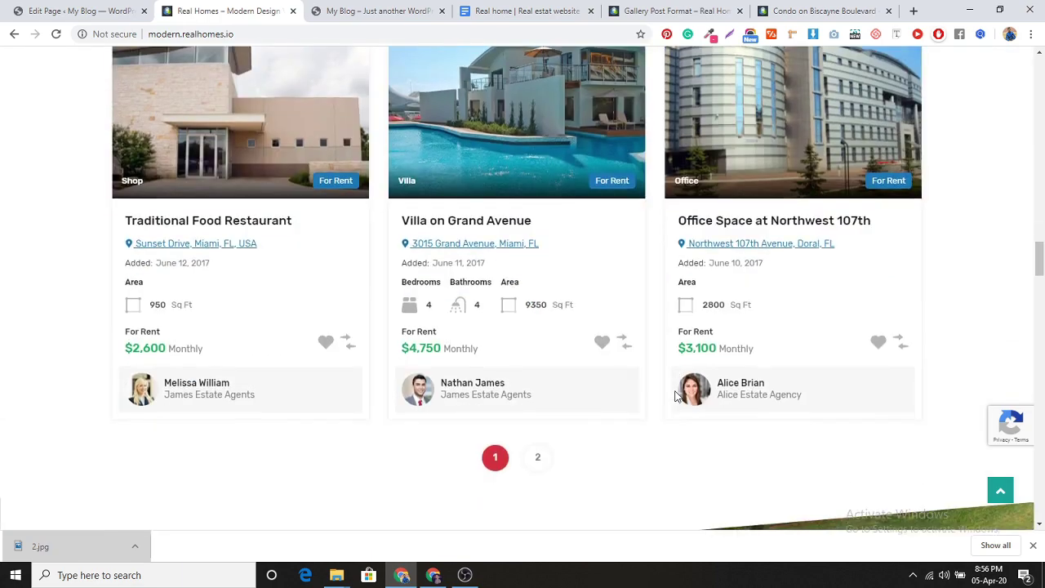
scroll(676, 397, "down", 5)
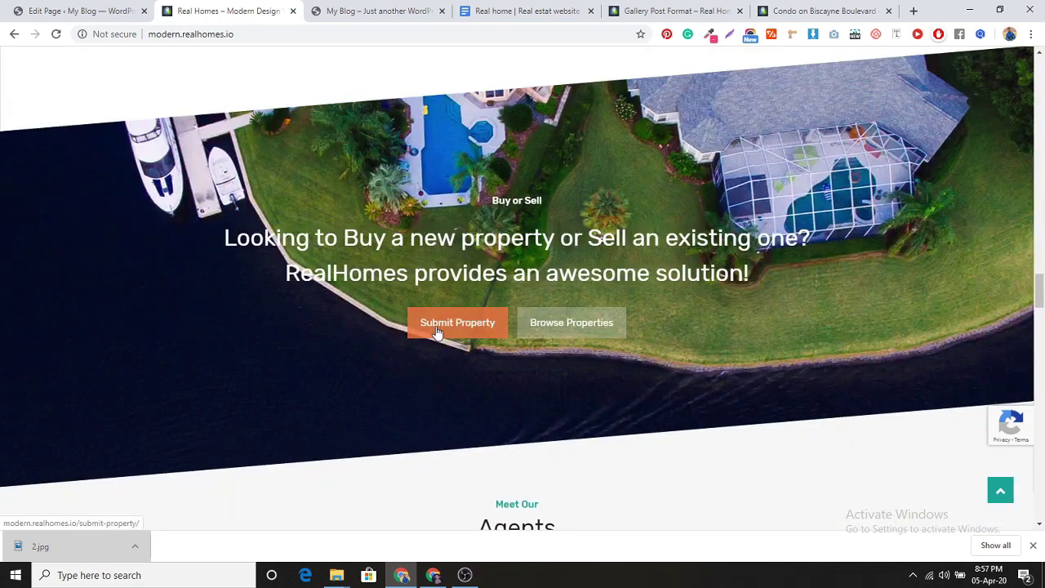
triple_click(515, 204)
key("ctrl+c")
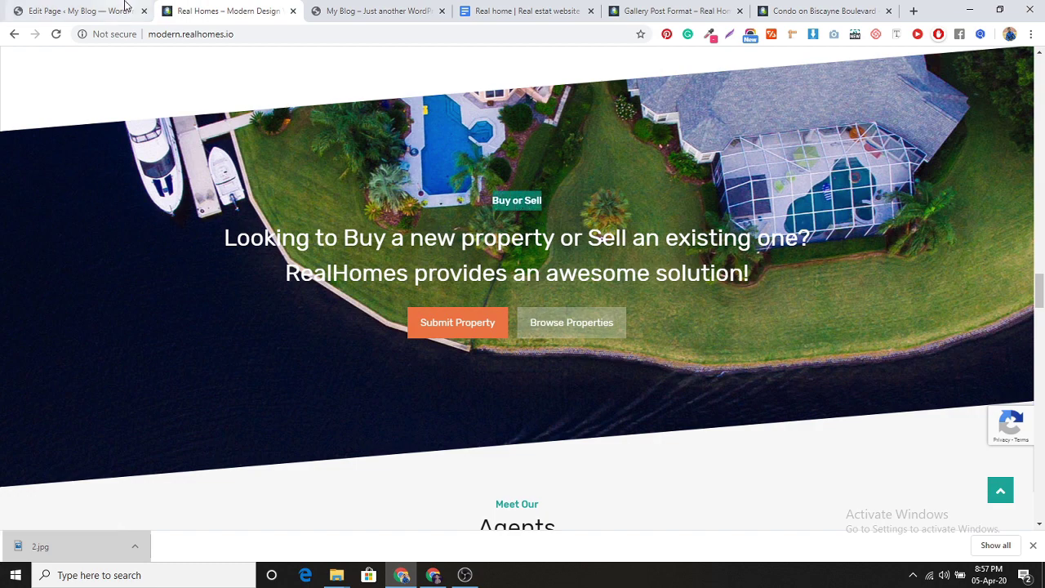
left_click(72, 11)
left_click(273, 250)
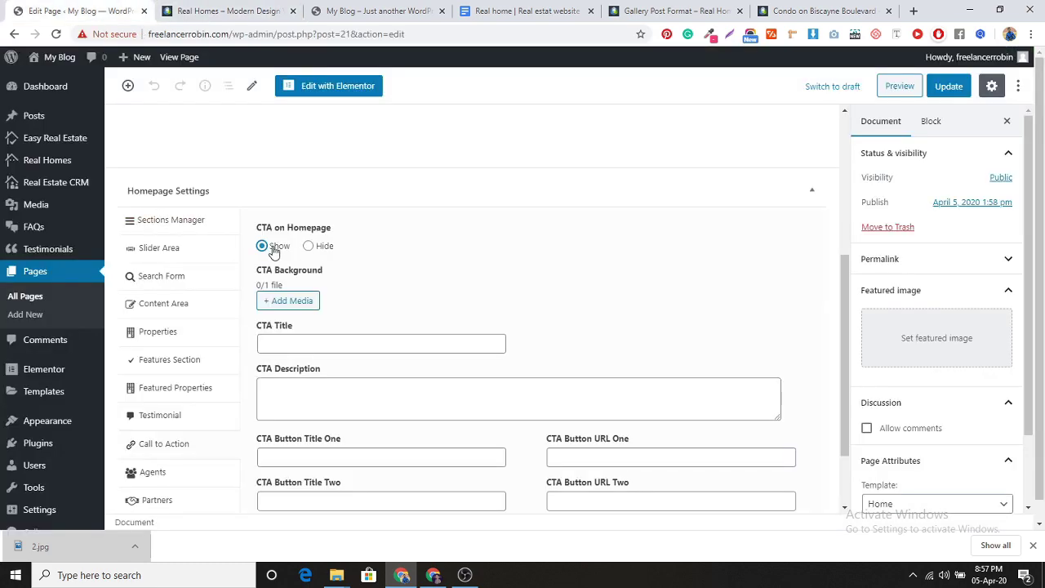
left_click(331, 340)
key("ctrl+v")
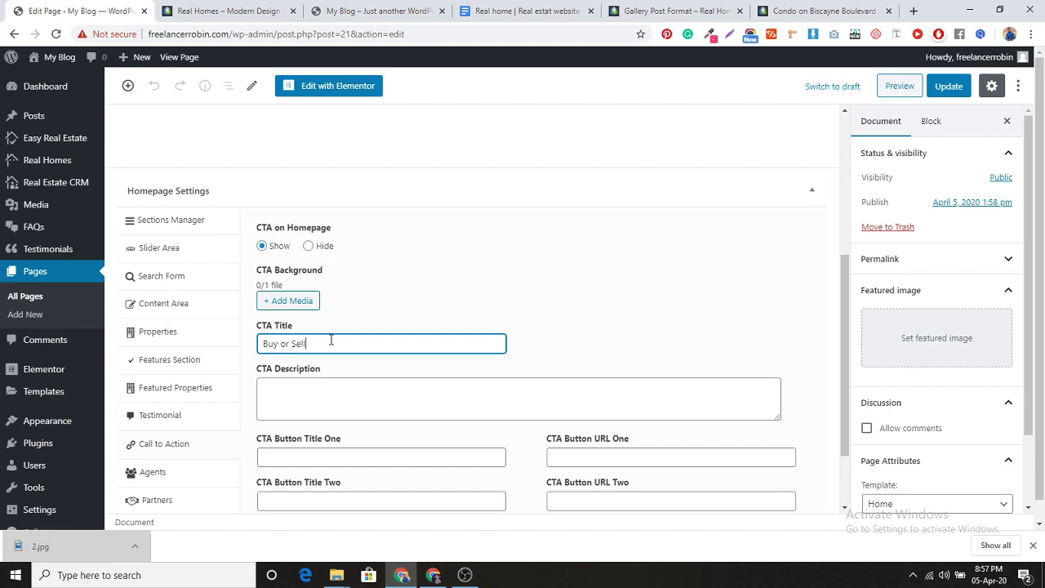
Copy the demo's "Looking to Buy a new property or Sell an existing one? RealHomes provides an awesome solution!" into the CTA description.
left_click(229, 10)
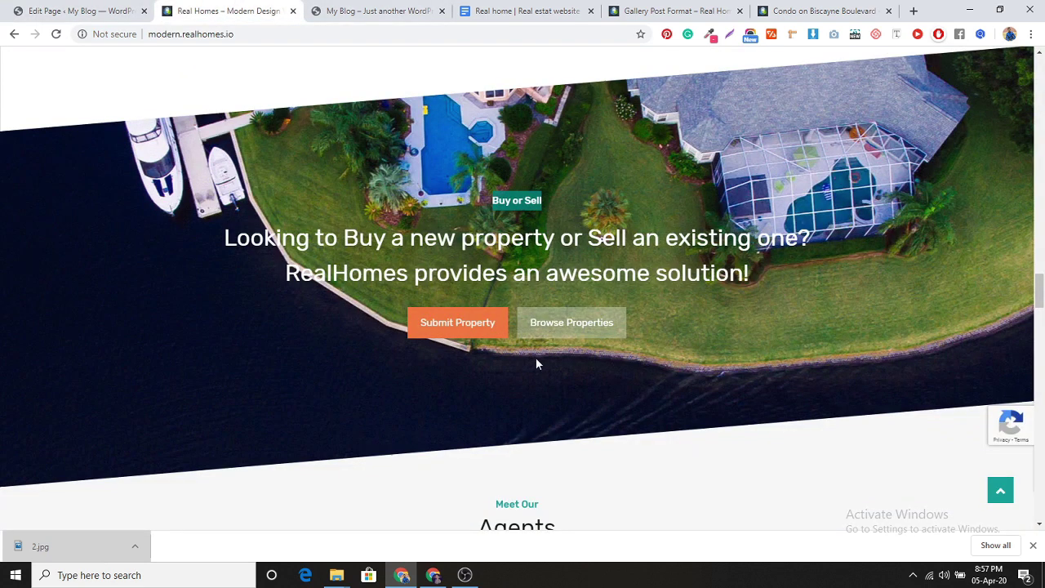
triple_click(487, 269)
key("ctrl+c")
left_click(131, 11)
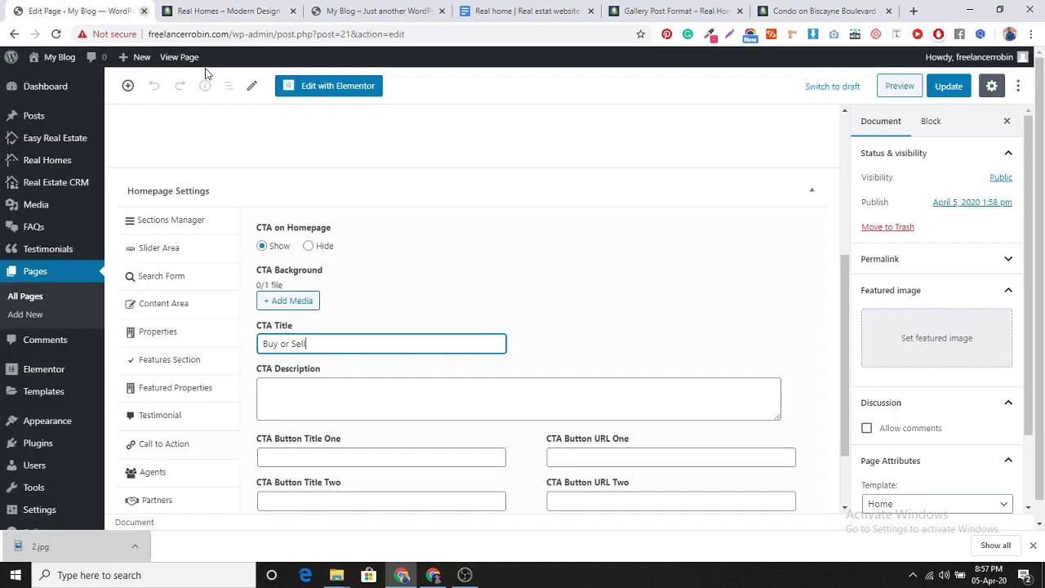
left_click(367, 405)
key("ctrl+v")
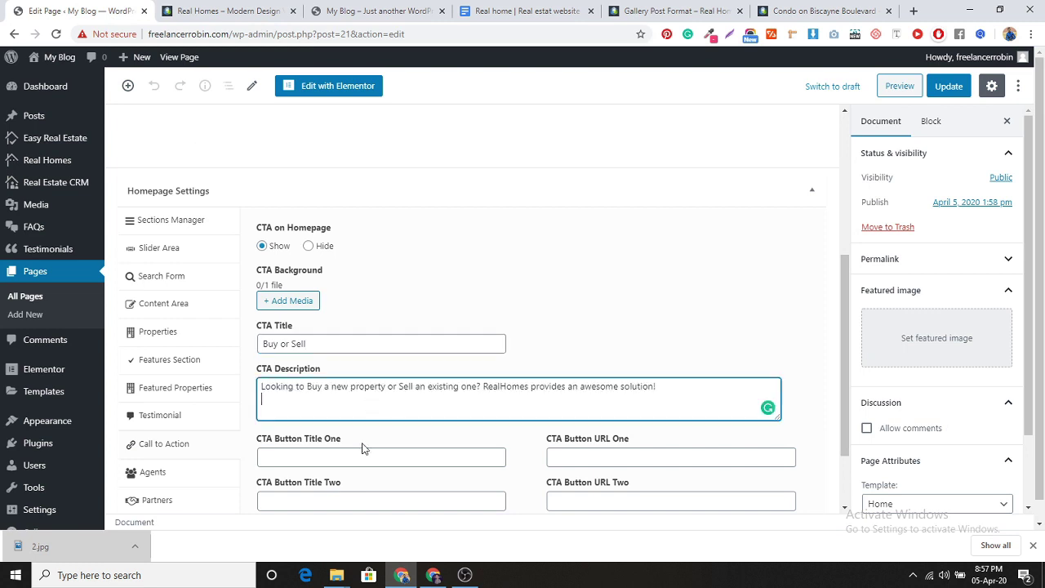
Title the two CTA buttons "submit property" and "Brows property", and set both button URLs to "#".
left_click(245, 11)
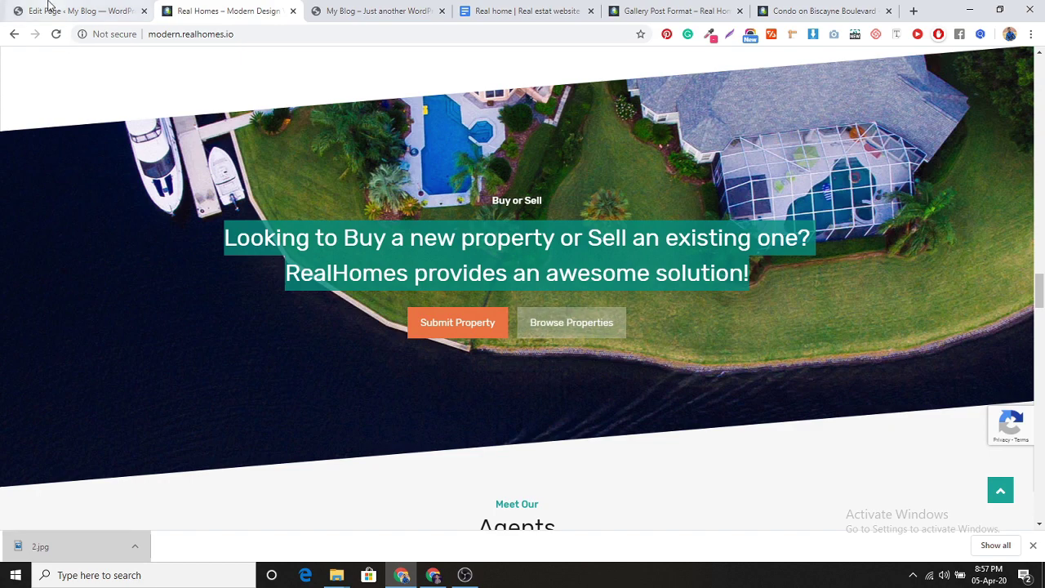
left_click(81, 11)
left_click(380, 458)
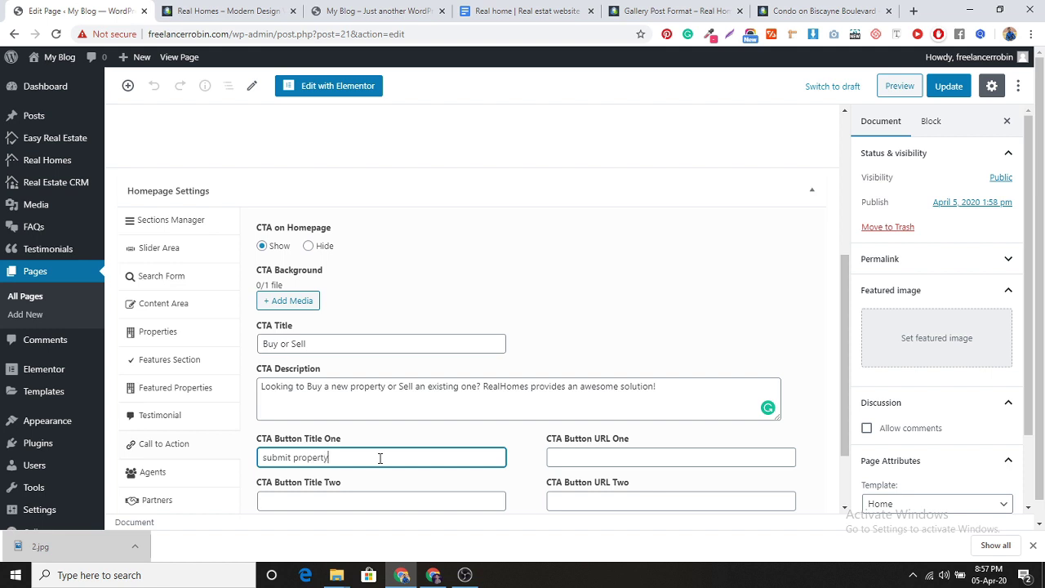
key("Tab")
key("Tab")
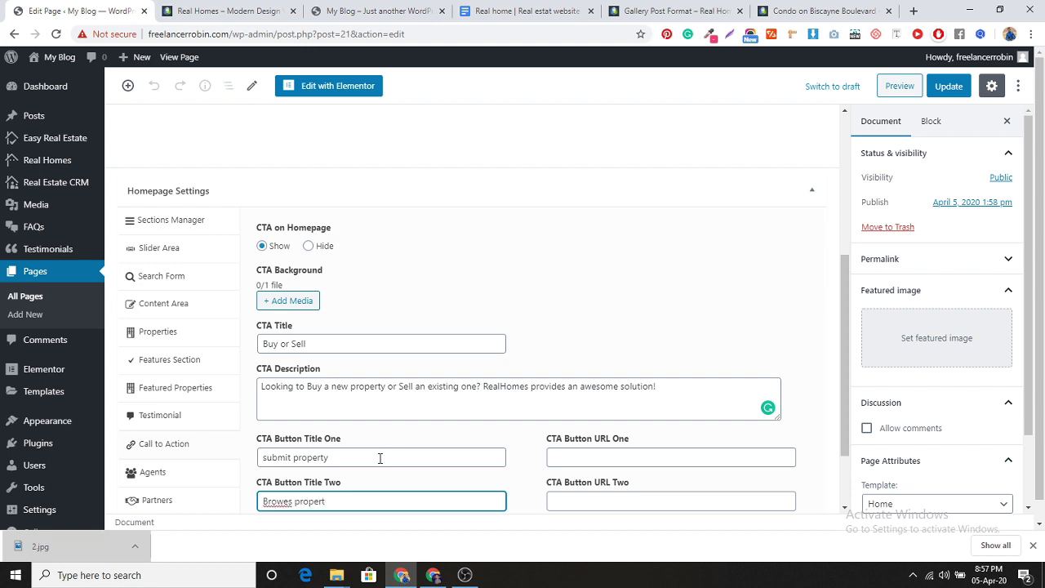
right_click(288, 502)
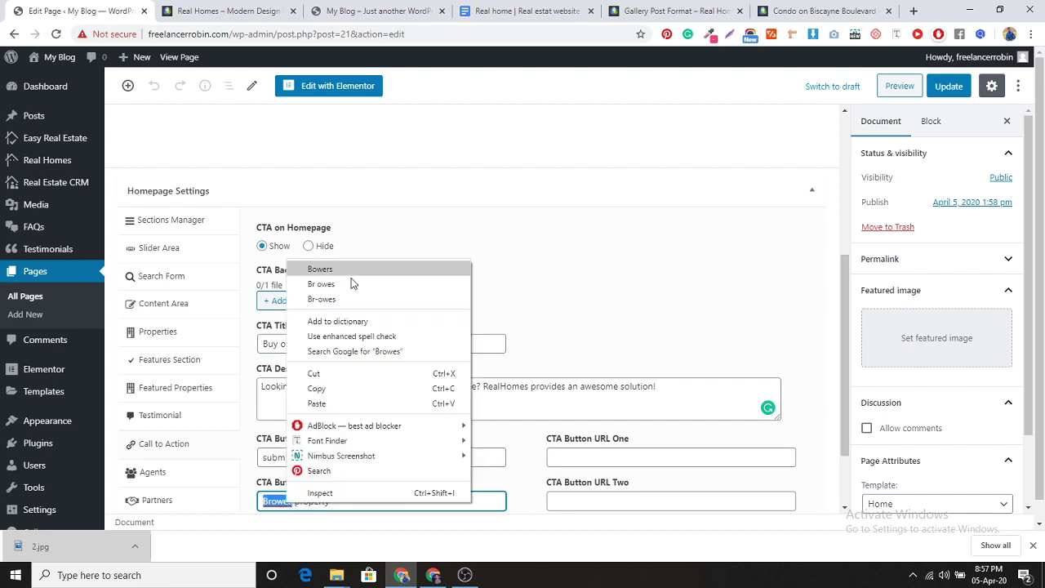
left_click(288, 505)
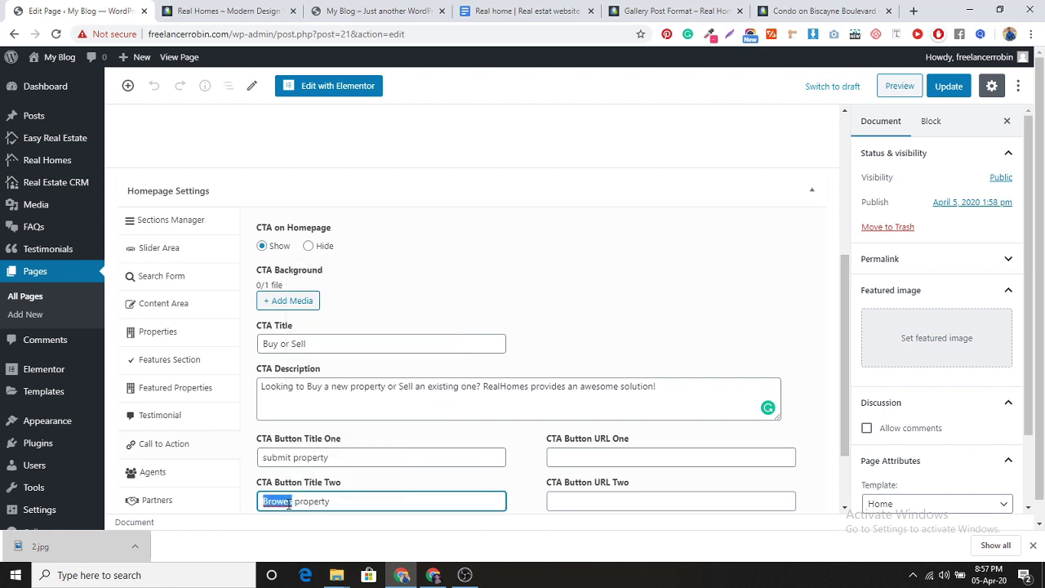
left_click(291, 503)
key("BackSpace")
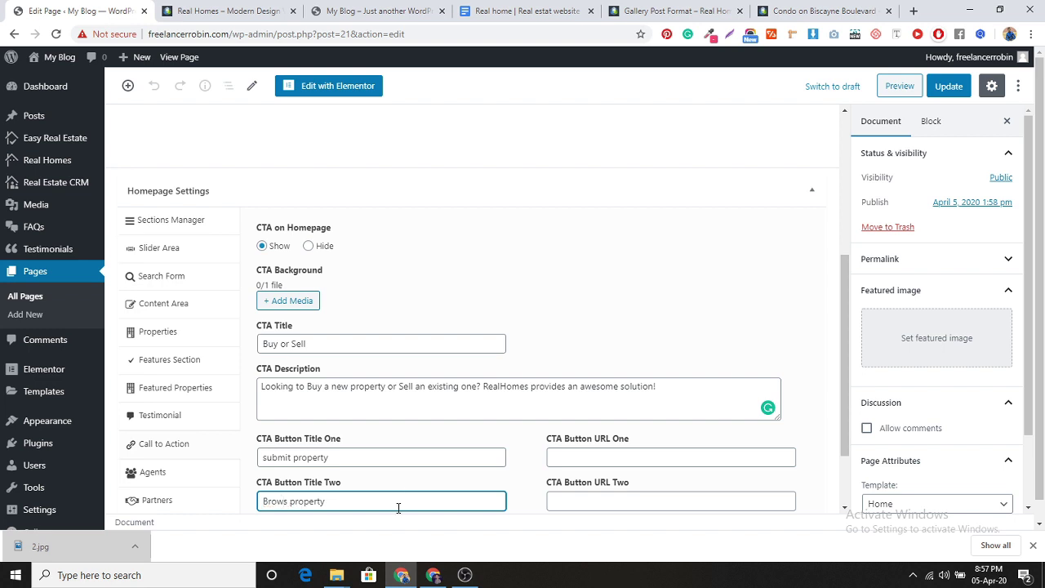
left_click(611, 460)
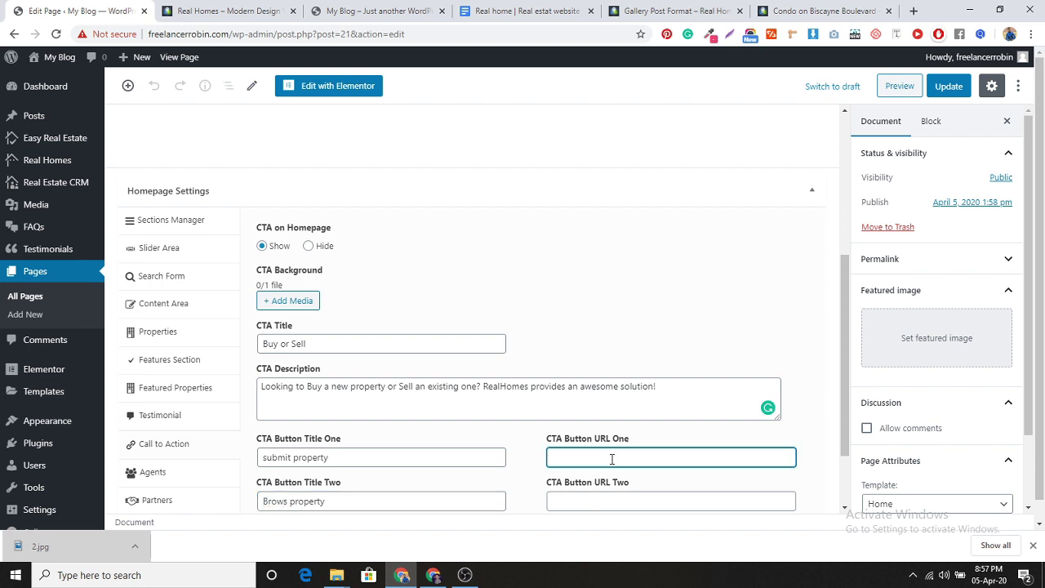
left_click(701, 506)
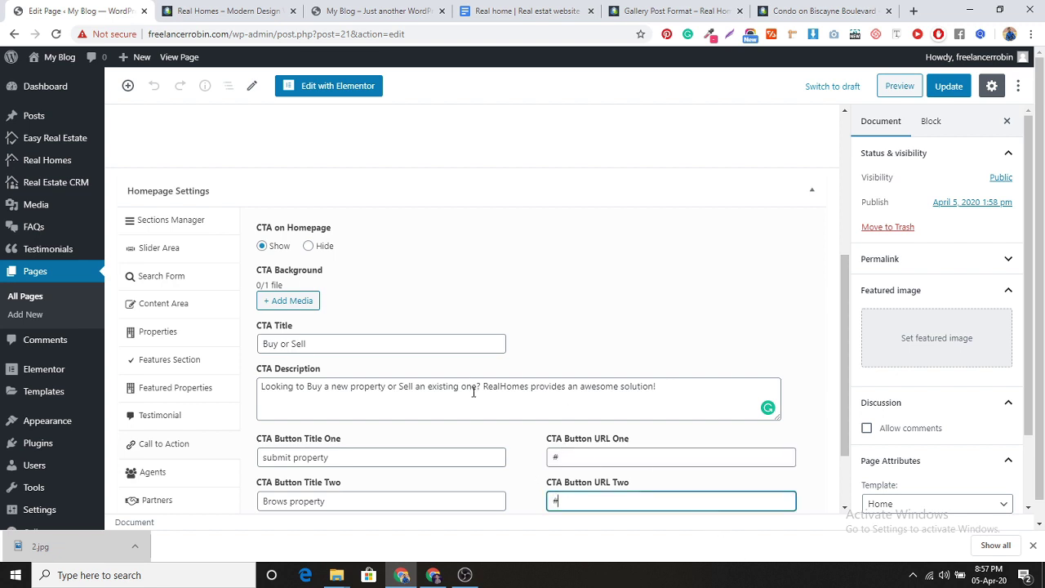
Show the agents section on the homepage and copy the demo's whole three-line agents heading text into its section description.
scroll(472, 392, "down", 2)
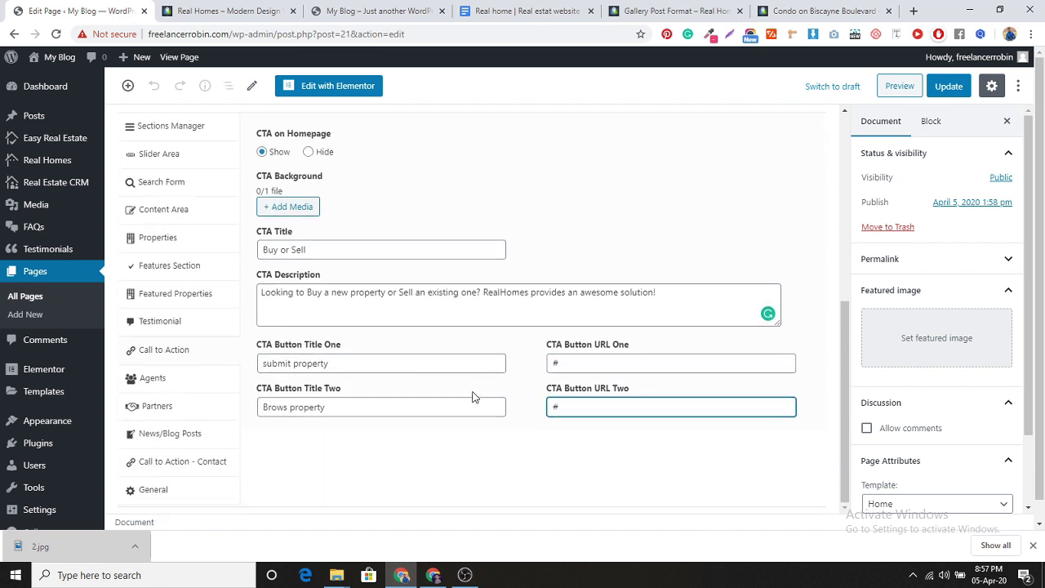
left_click(197, 384)
left_click(261, 152)
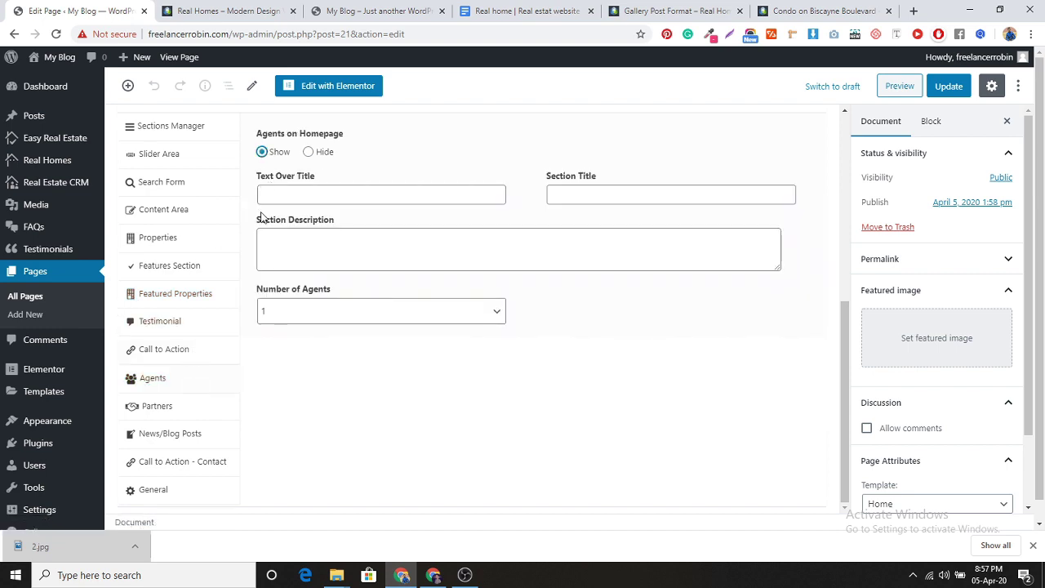
left_click(245, 10)
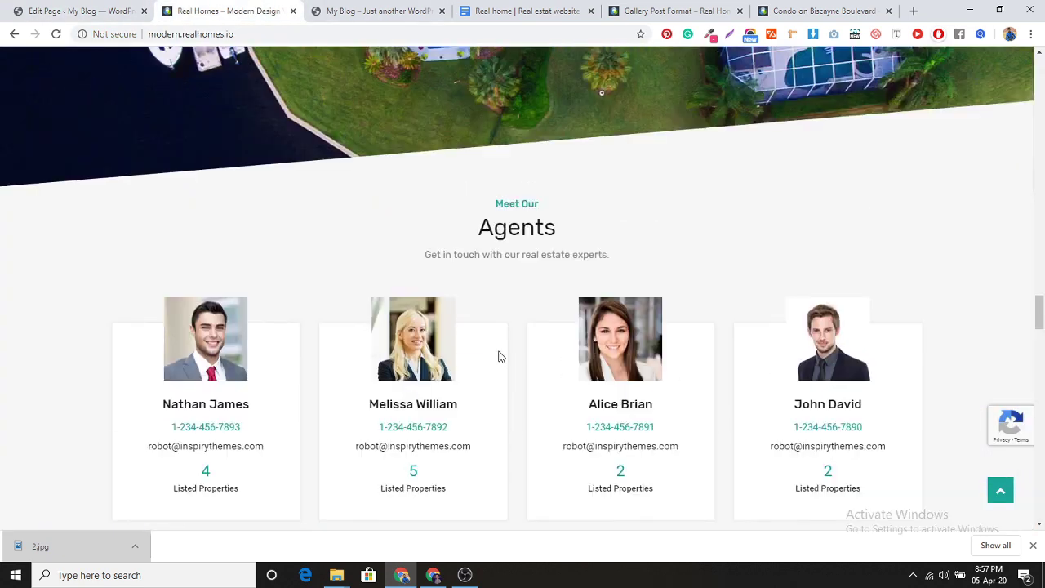
scroll(496, 357, "up", 1)
left_click_drag(497, 241, 617, 311)
key("ctrl+c")
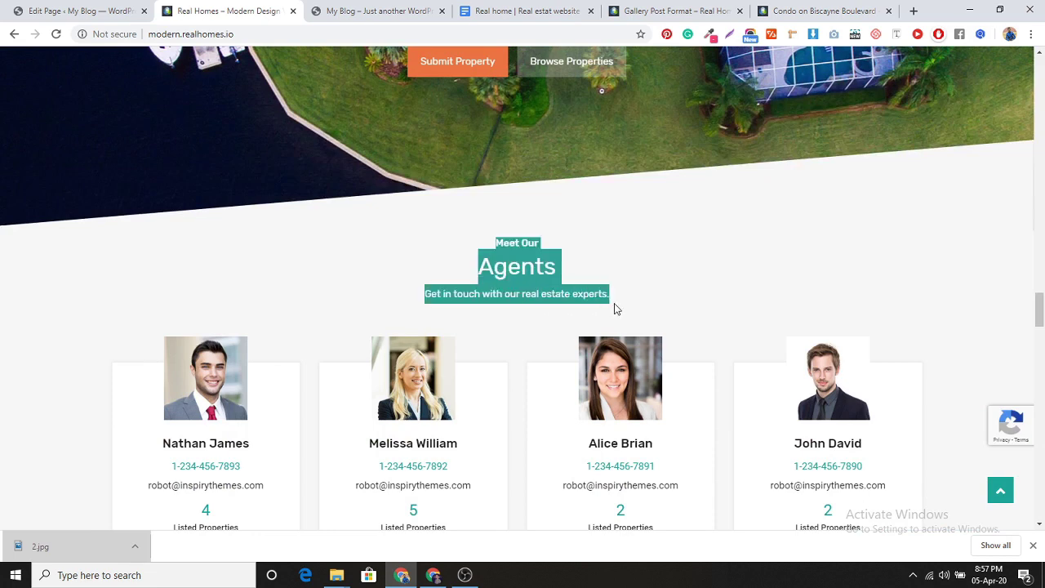
left_click(78, 10)
left_click(352, 195)
left_click(357, 256)
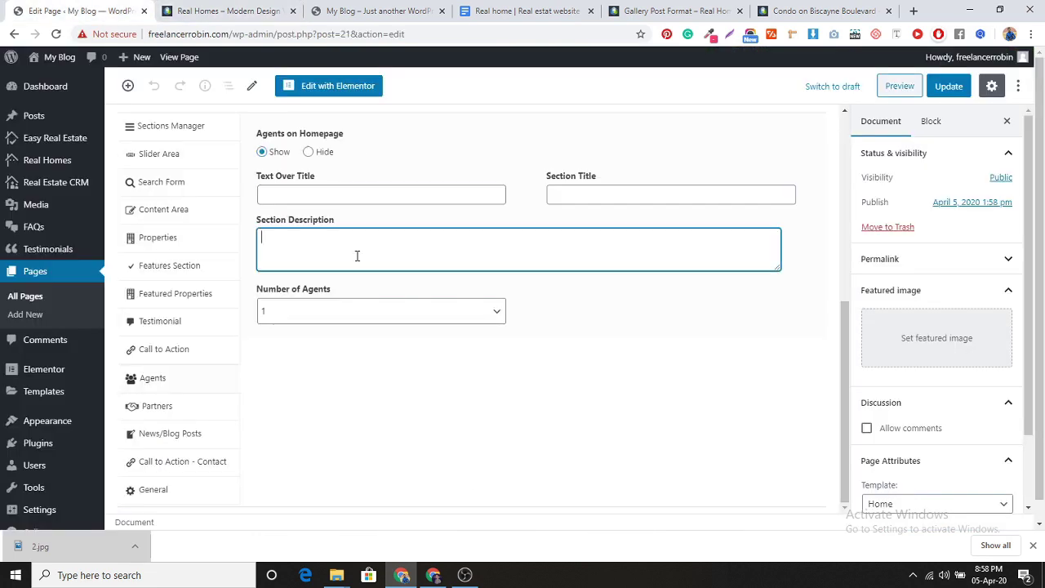
key("ctrl+v")
Move "Meet Our" from the agents section's description into its Text Over Title.
triple_click(276, 232)
key("ctrl+c")
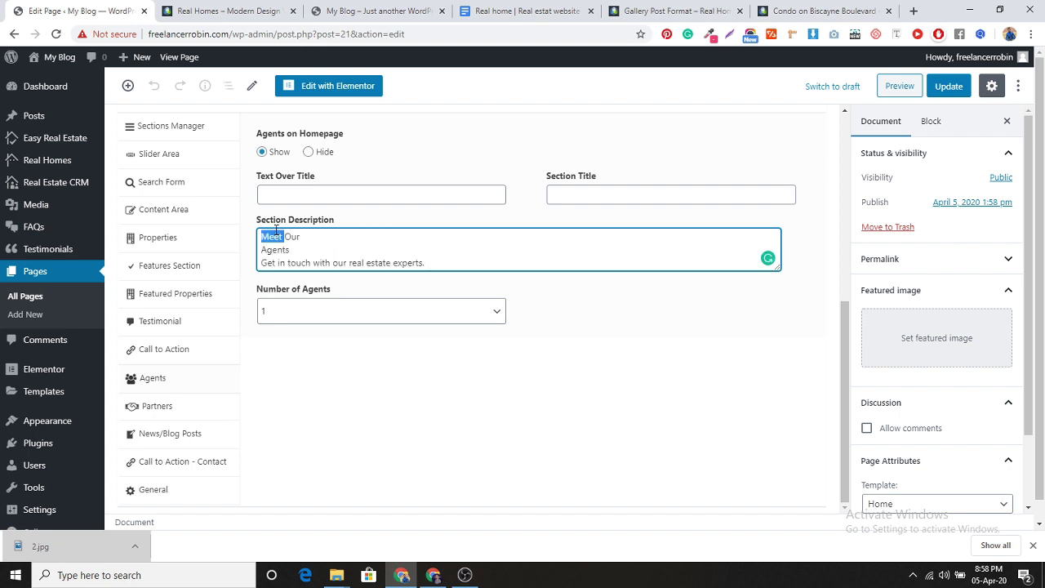
key("BackSpace")
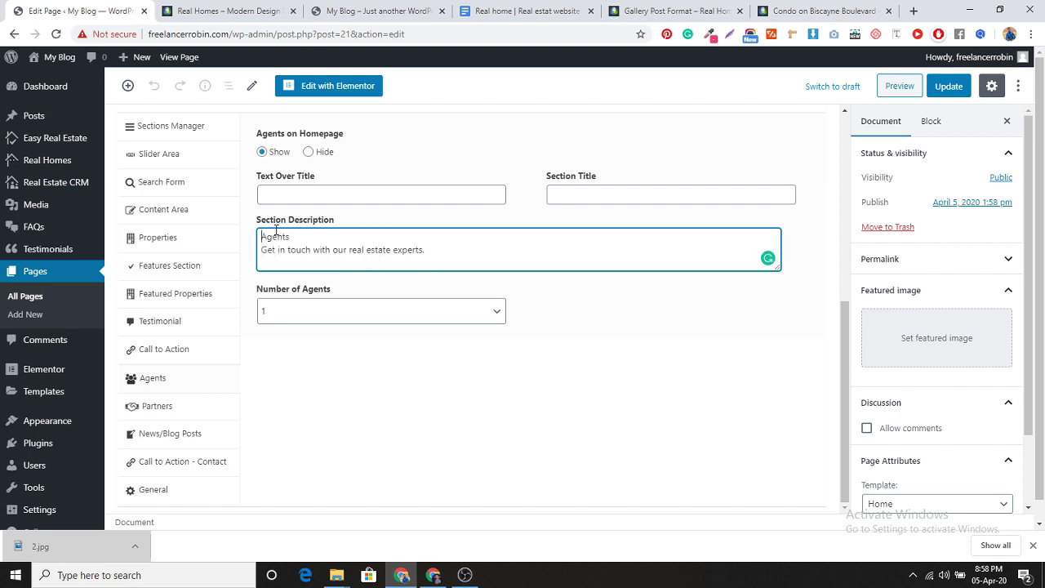
left_click(287, 200)
key("ctrl+v")
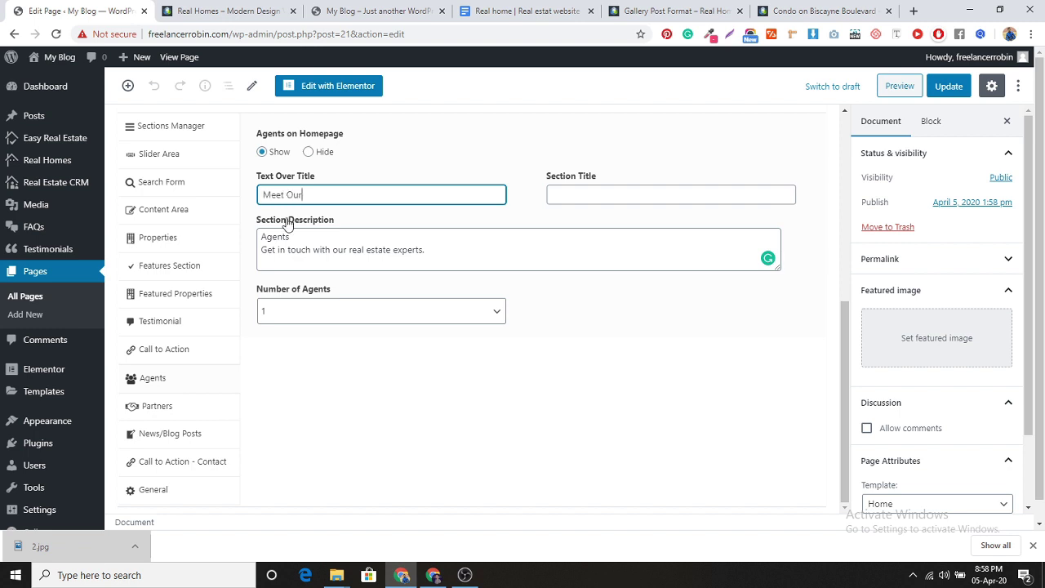
Move "Agents" from the description into the agents section's title, and set the number of agents to 3.
double_click(281, 232)
key("ctrl+x")
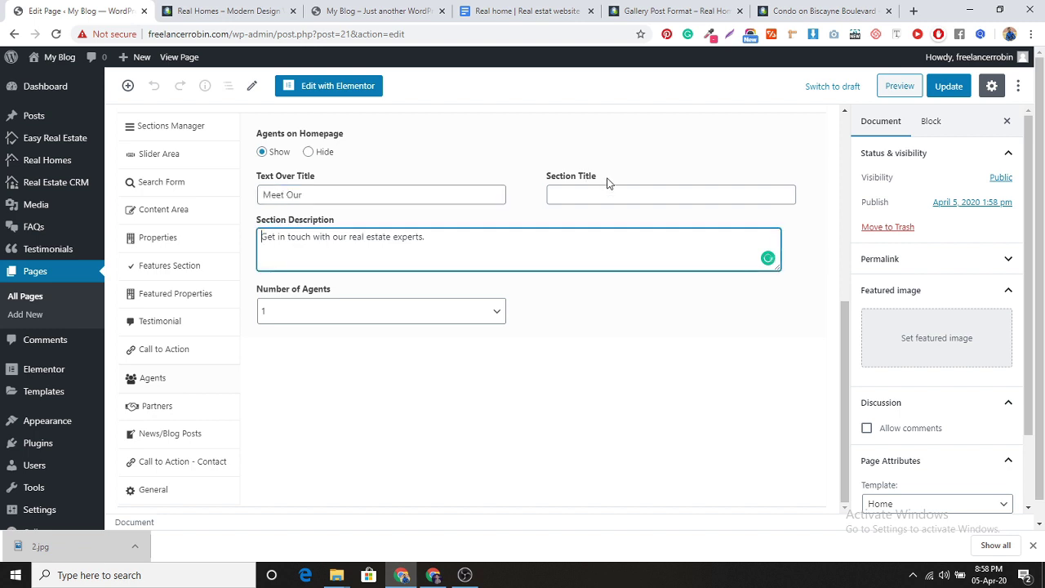
left_click(602, 191)
key("ctrl+v")
left_click(466, 308)
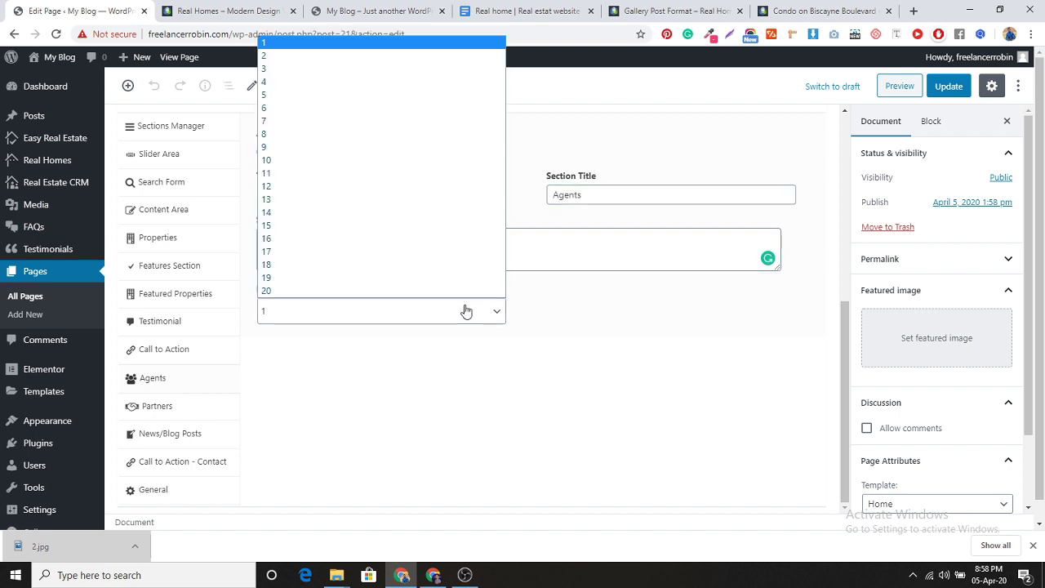
left_click(338, 75)
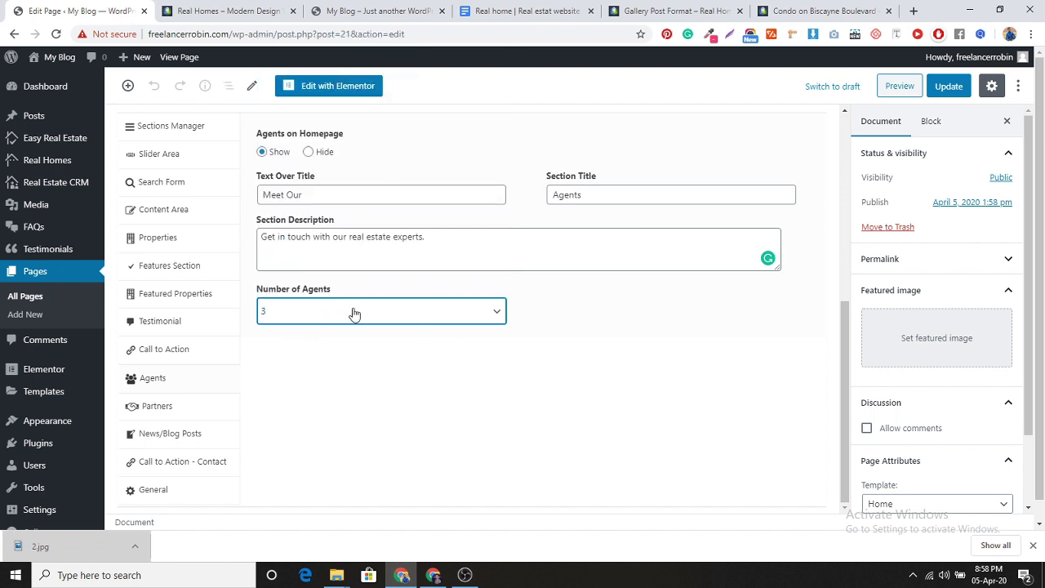
Show the partners section on the homepage and check how the demo homepage presents its partner logos.
left_click(197, 407)
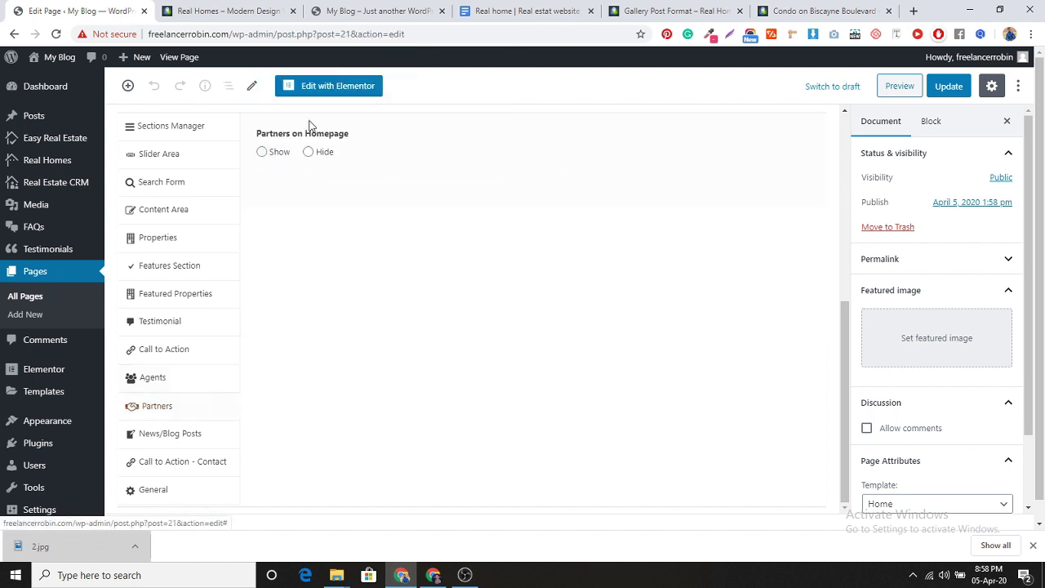
left_click(261, 152)
left_click(233, 12)
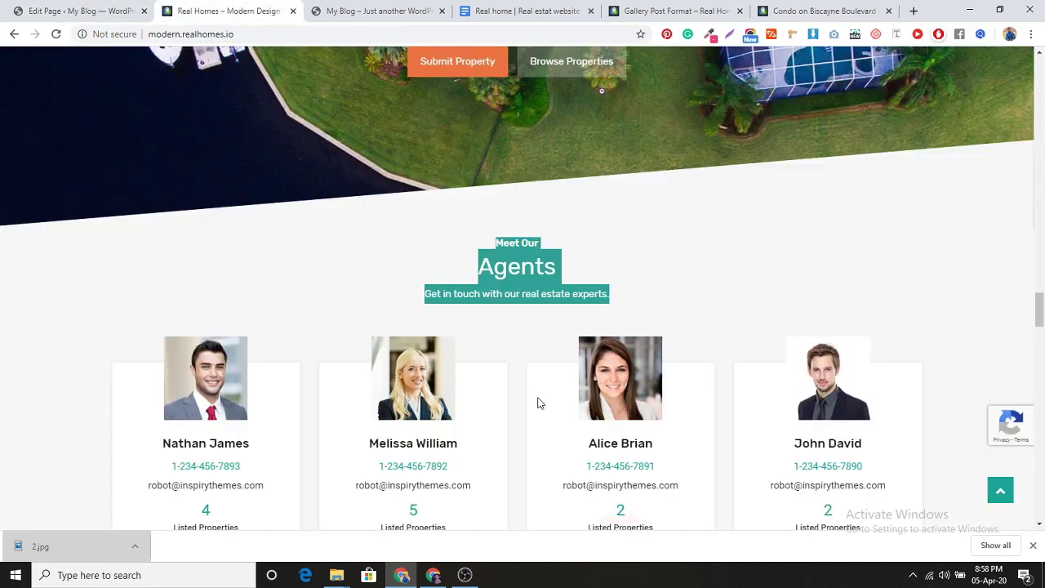
scroll(537, 401, "down", 10)
scroll(490, 329, "down", 15)
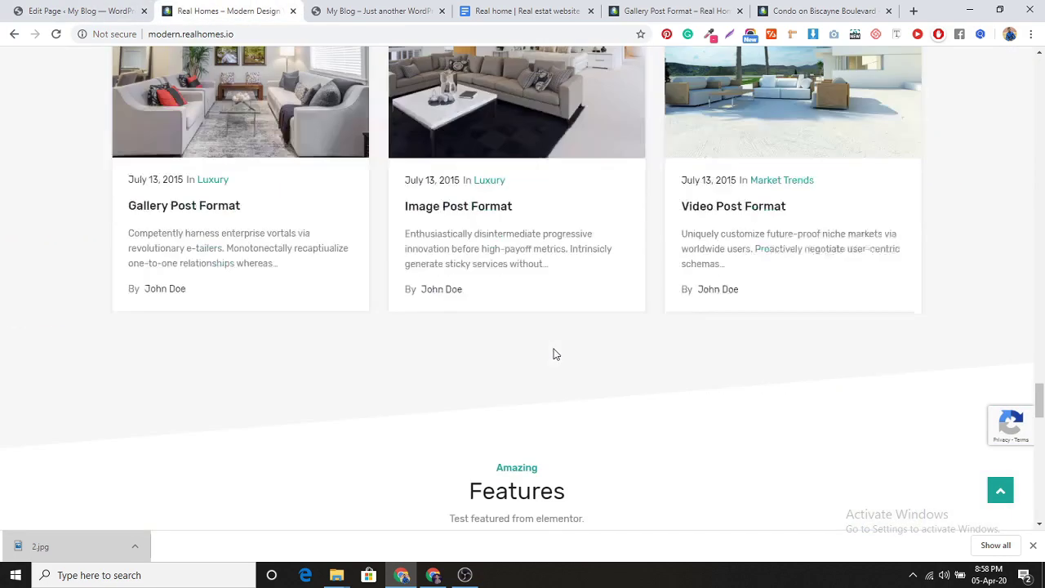
scroll(554, 347, "down", 5)
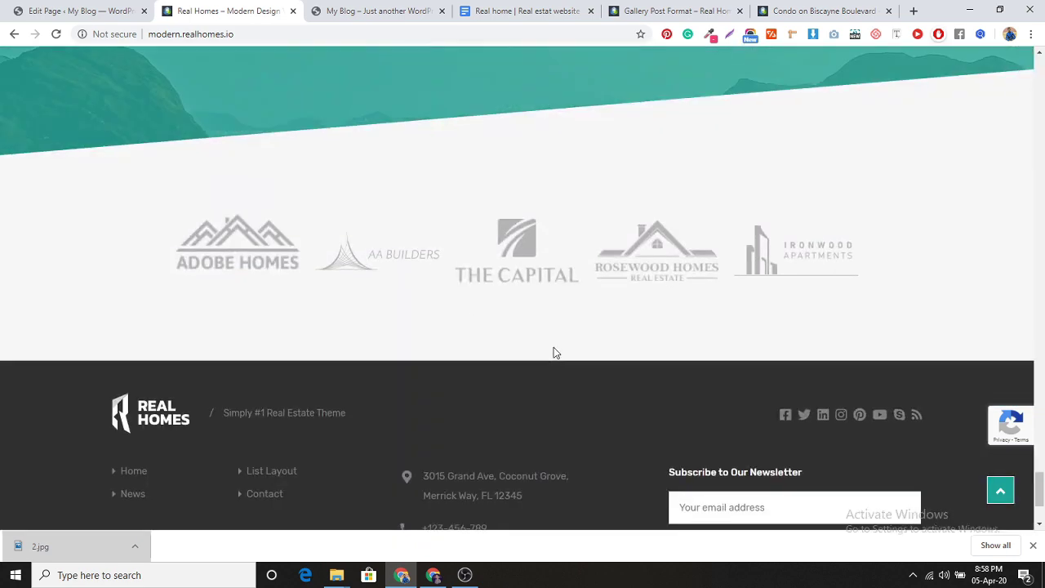
scroll(542, 285, "up", 2)
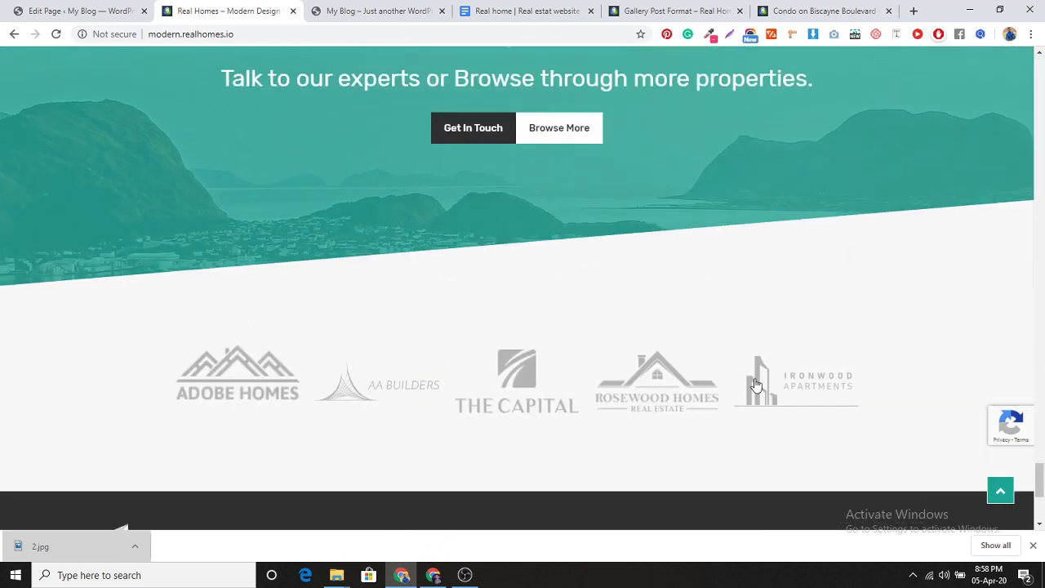
left_click(115, 11)
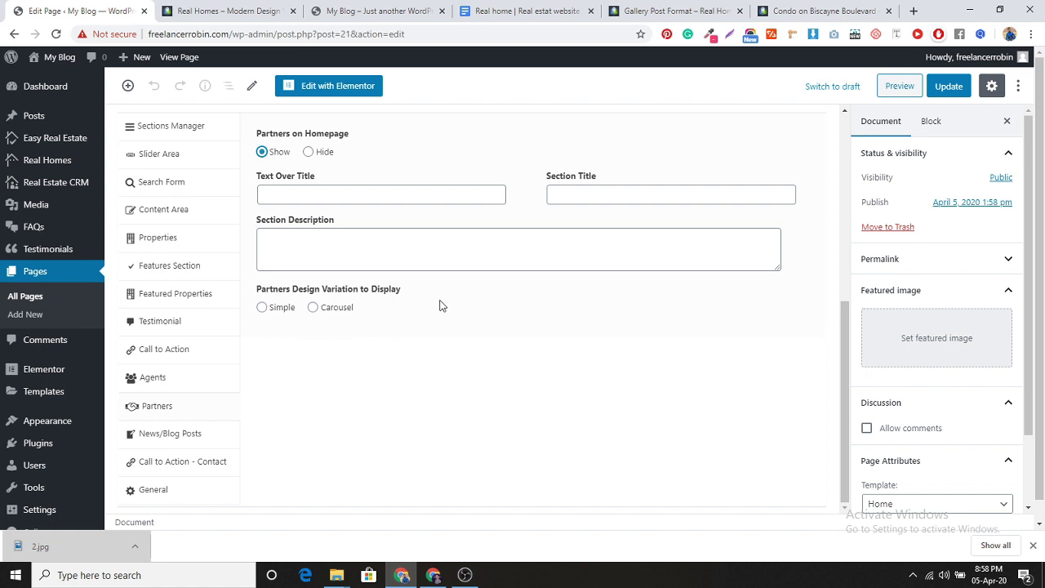
Set the partners section to the Carousel design, with "Meet our" as Text Over Title and "partners" as section title.
left_click(321, 309)
left_click(357, 193)
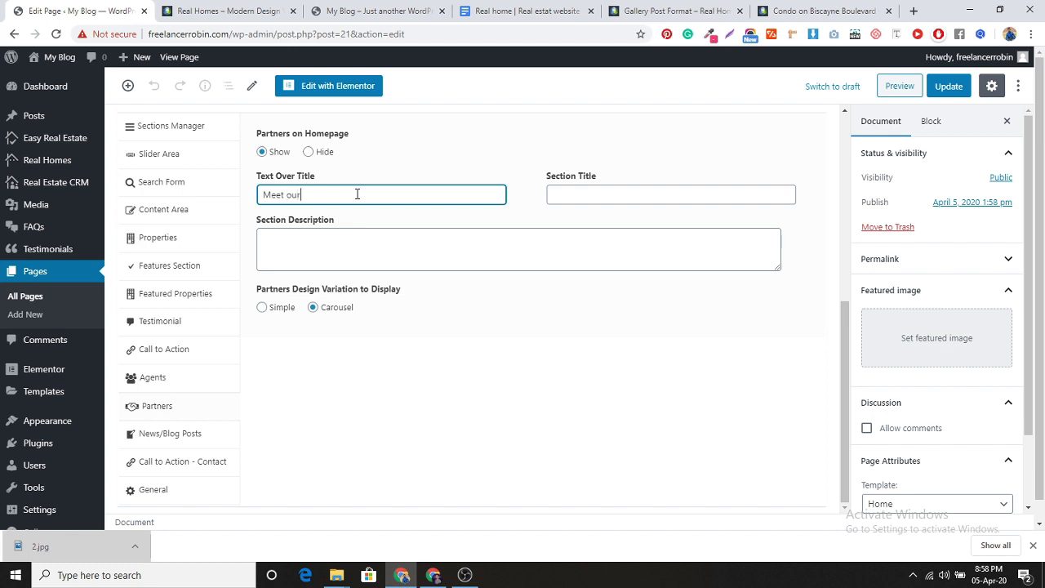
key("Tab")
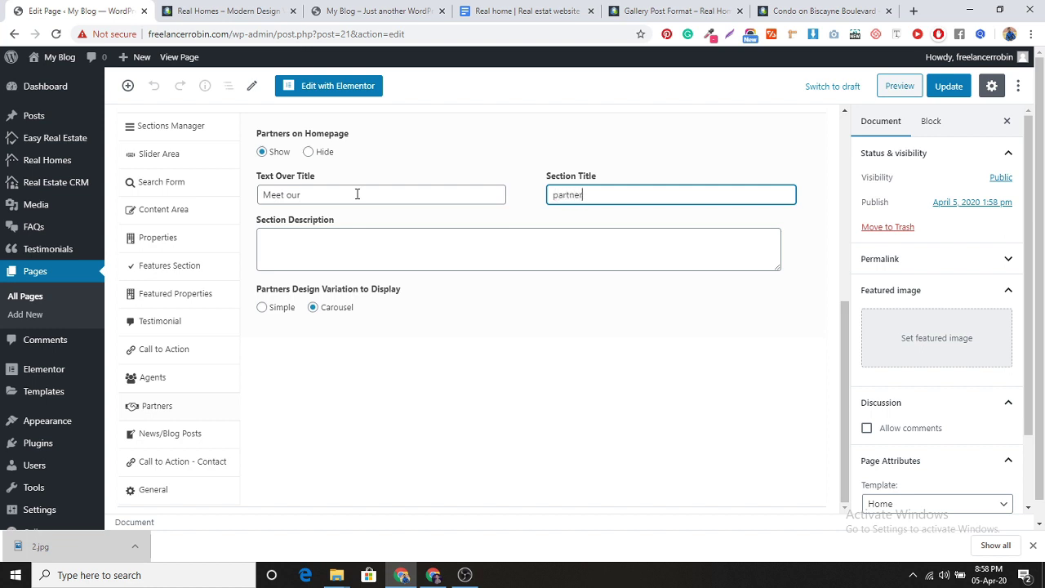
left_click(434, 438)
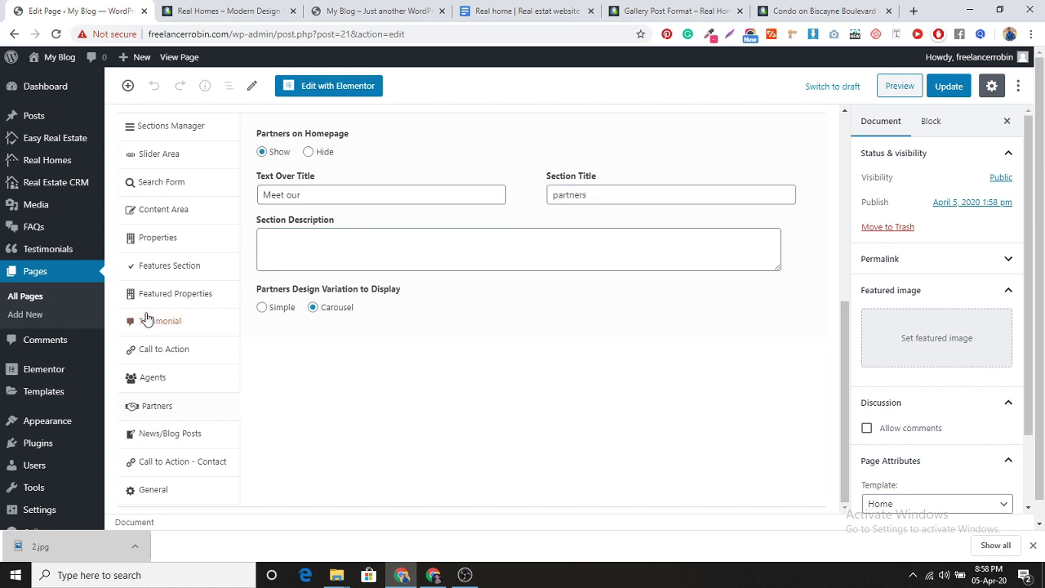
Show news posts on the homepage and copy the demo's whole three-line News & Updates heading text into the description.
left_click(199, 435)
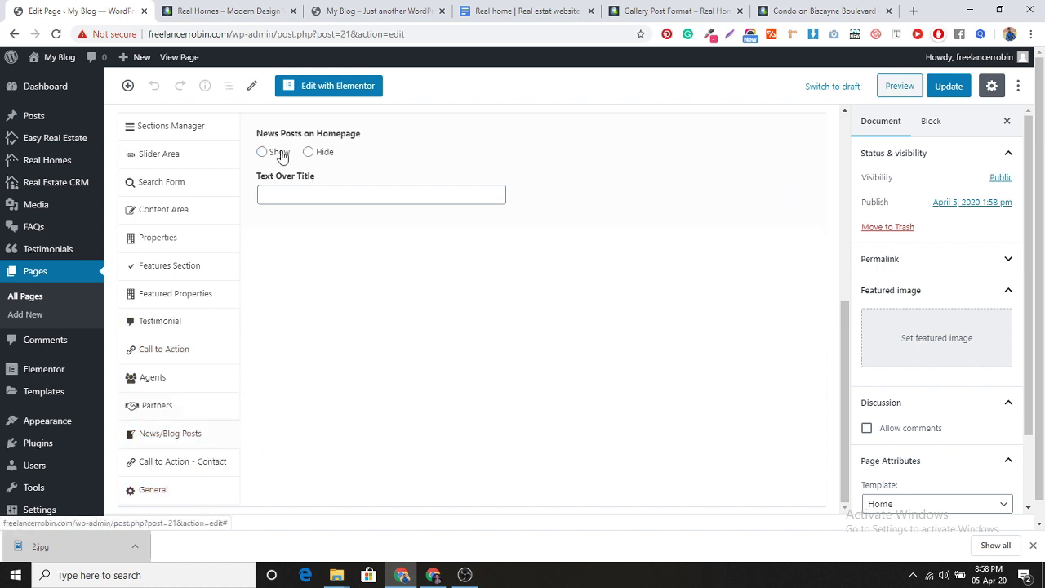
left_click(263, 153)
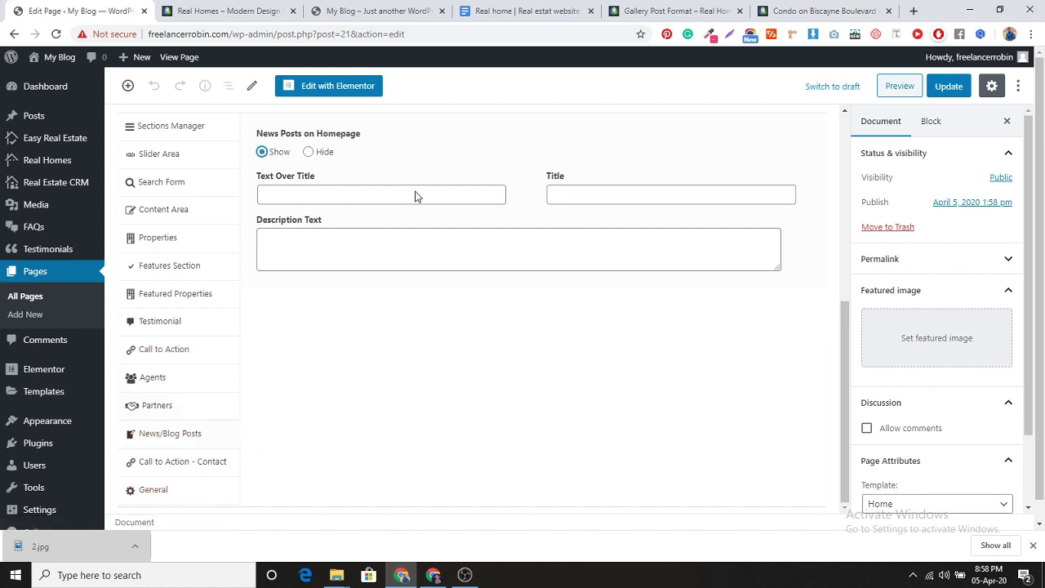
left_click(228, 10)
scroll(550, 381, "down", 2)
scroll(552, 381, "up", 15)
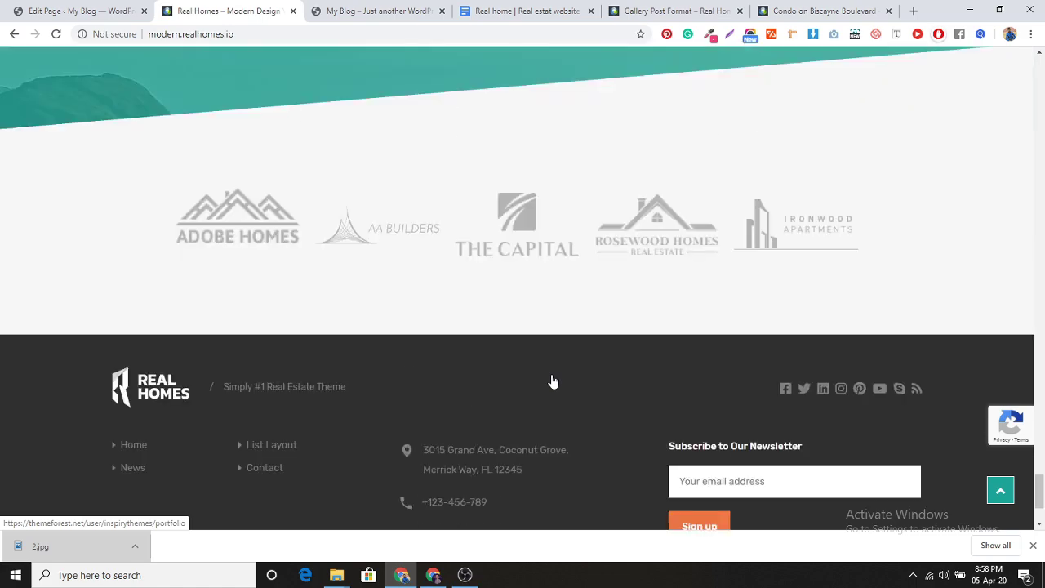
scroll(552, 381, "up", 5)
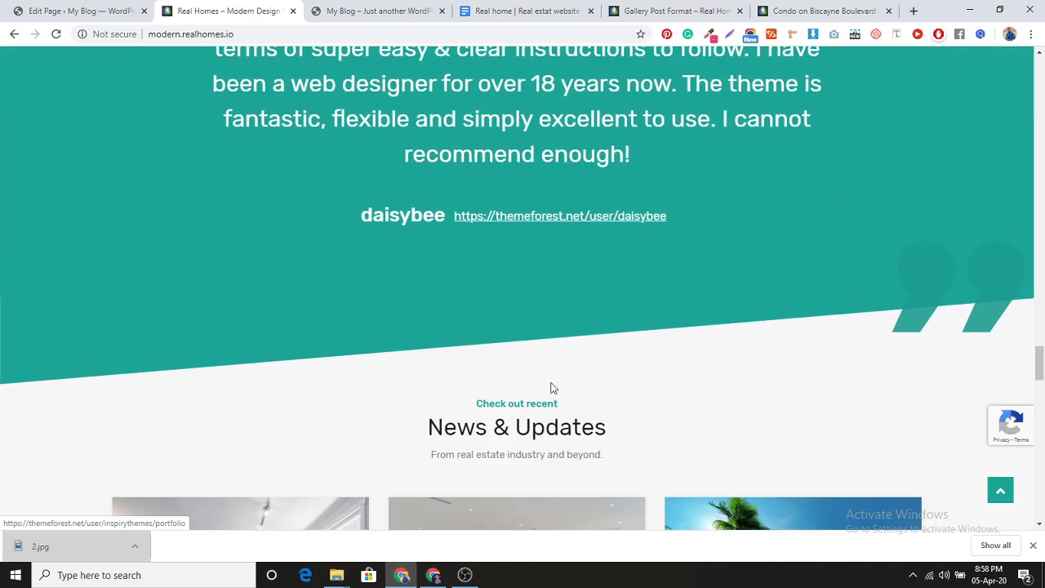
double_click(514, 405)
left_click_drag(593, 446, 456, 406)
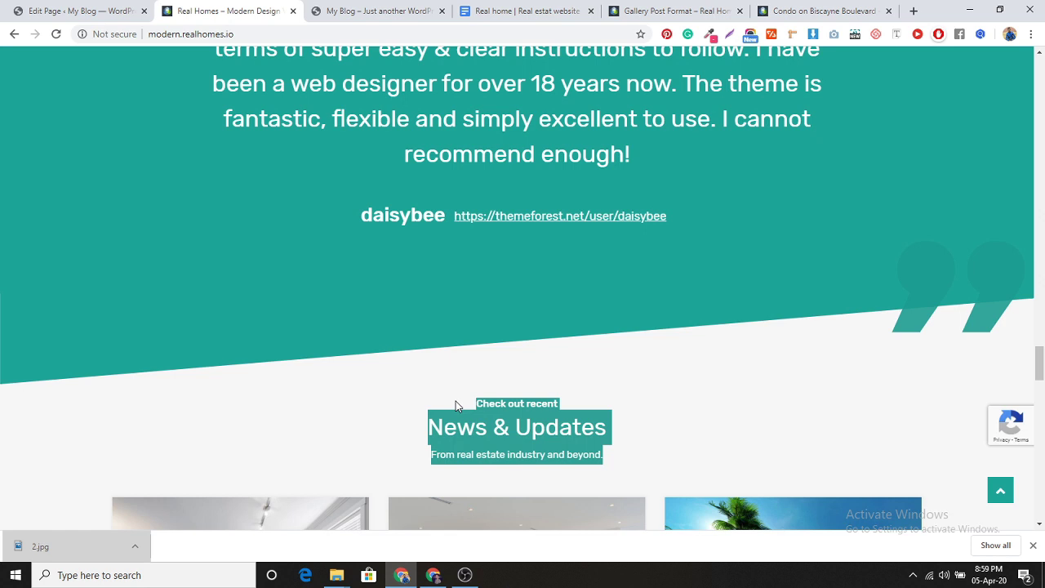
left_click(78, 11)
left_click(341, 260)
key("ctrl+v")
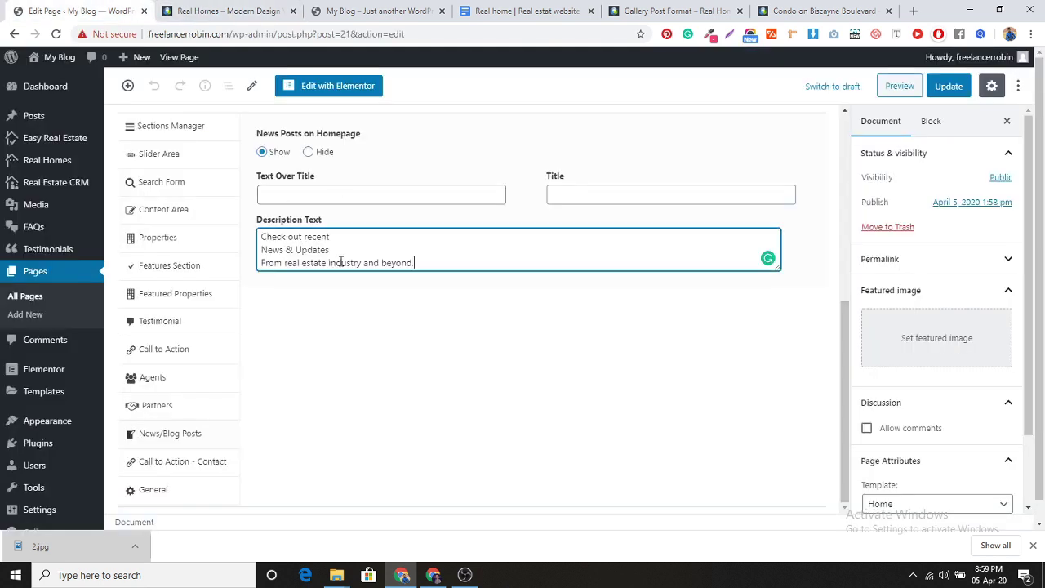
Move "Check out recent" from the news section's description into its Text Over Title.
triple_click(315, 237)
key("BackSpace")
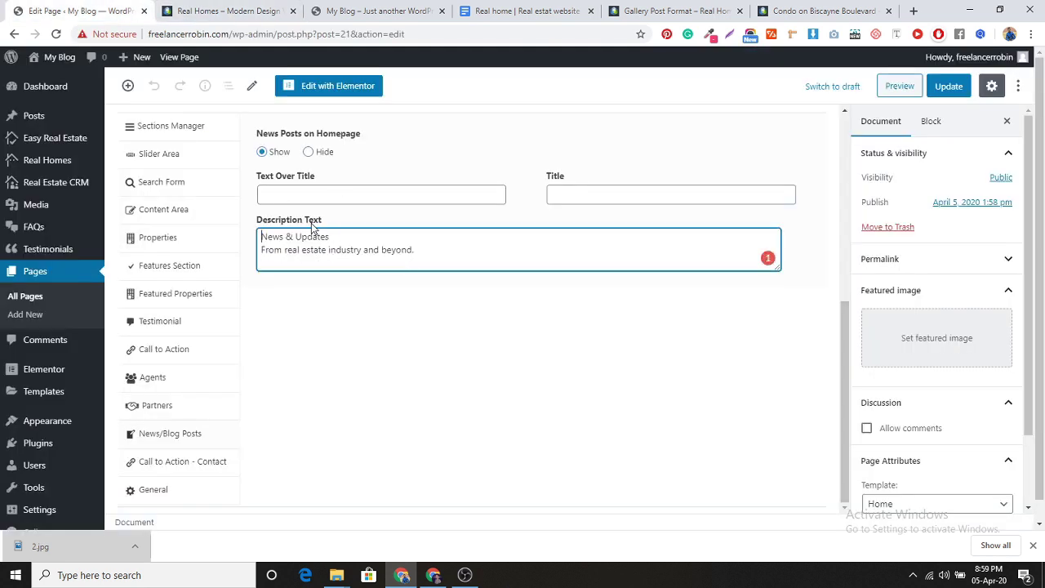
left_click(310, 193)
key("ctrl+v")
Move "News & Updates" from the description into the news section's title, and correct the description to "From the real estate industry and beyond.".
triple_click(310, 237)
key("BackSpace")
left_click(590, 188)
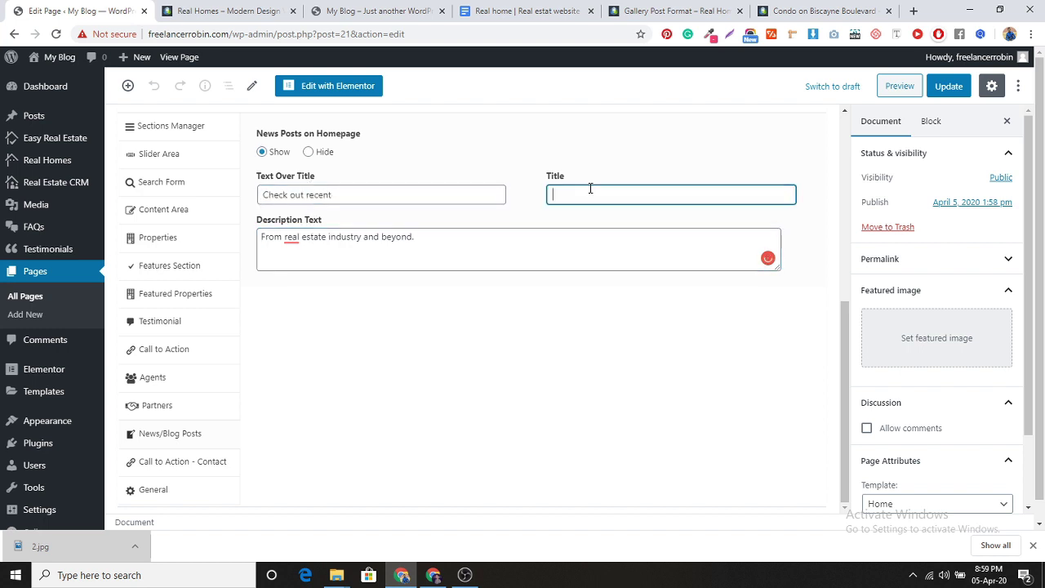
key("ctrl+v")
left_click(294, 234)
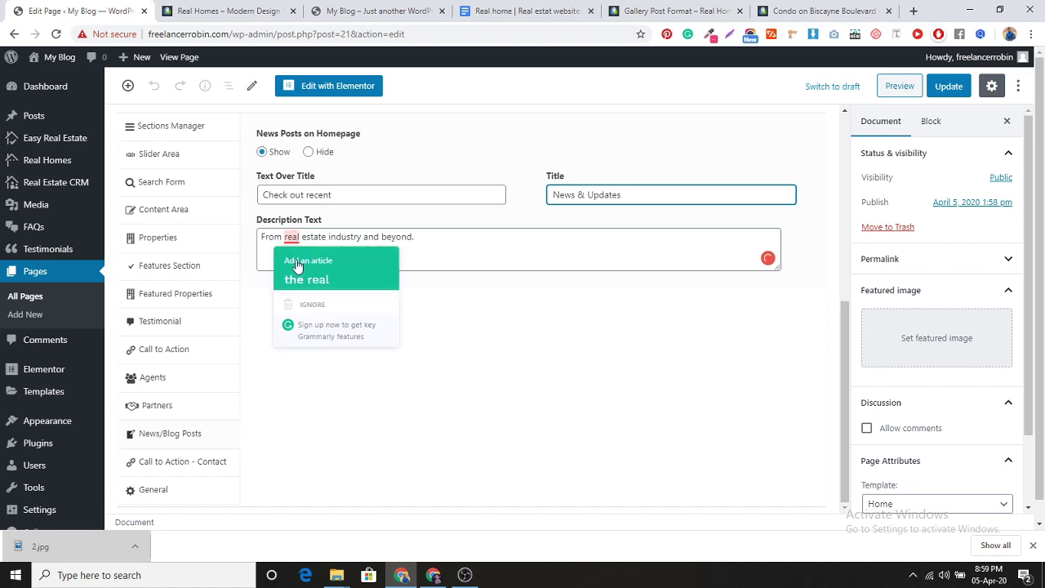
left_click(307, 279)
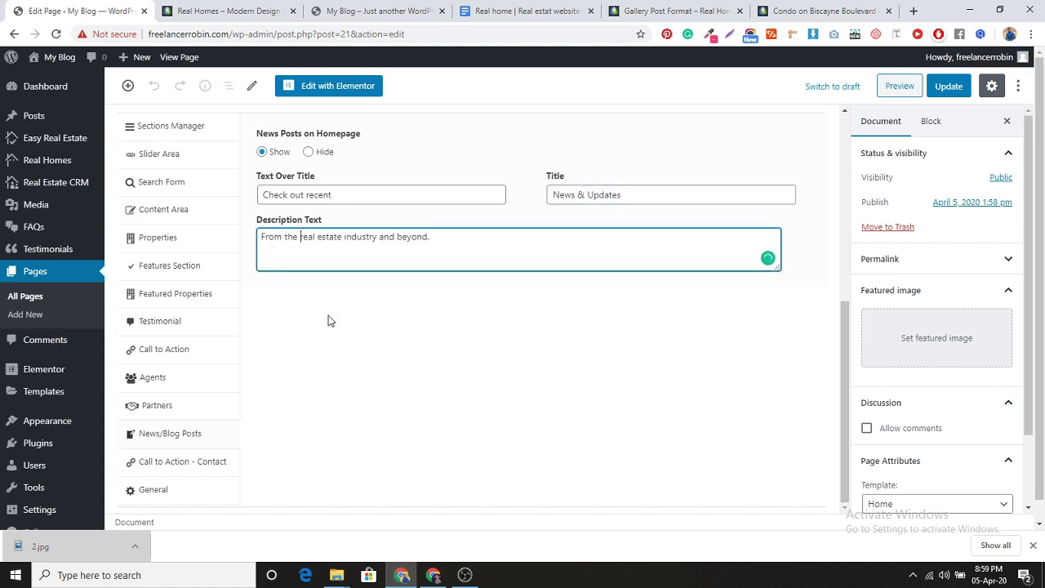
Show the contact call-to-action on the homepage and copy the demo's two-line "Looking for More?" text into its section description.
left_click(201, 463)
left_click(222, 11)
scroll(535, 337, "down", 20)
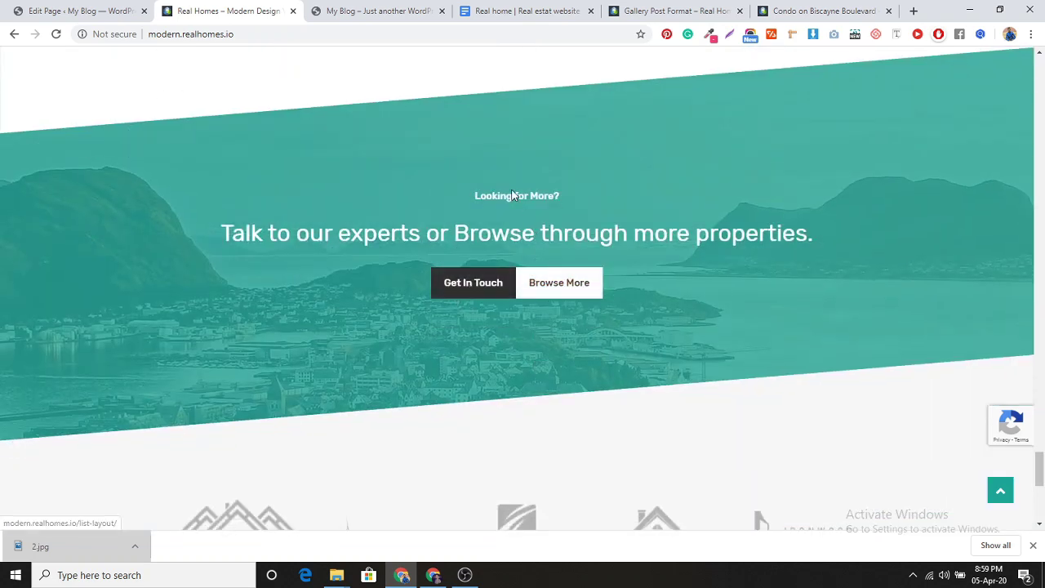
left_click_drag(514, 190, 830, 237)
key("ctrl+c")
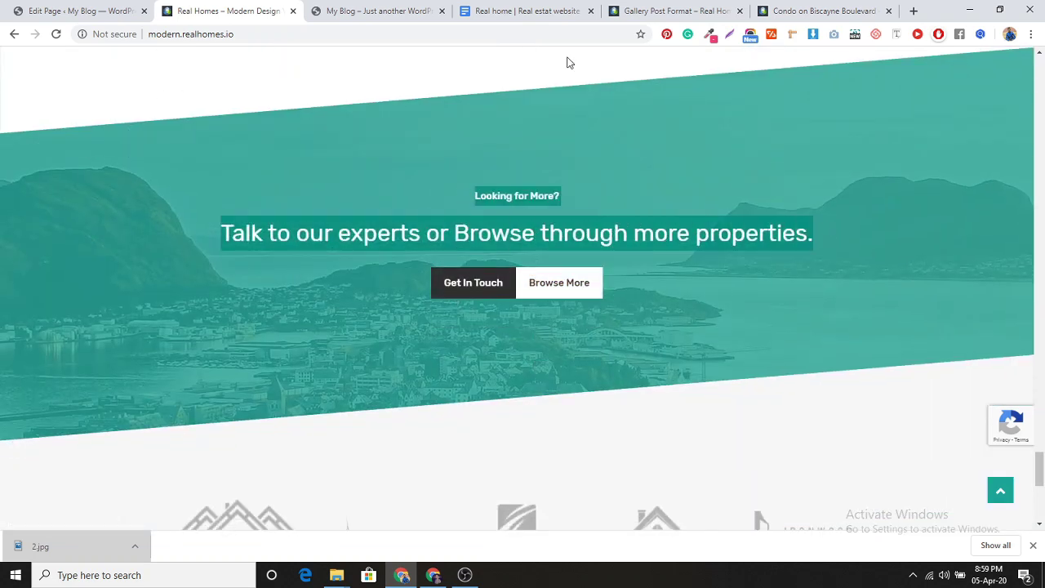
left_click(112, 11)
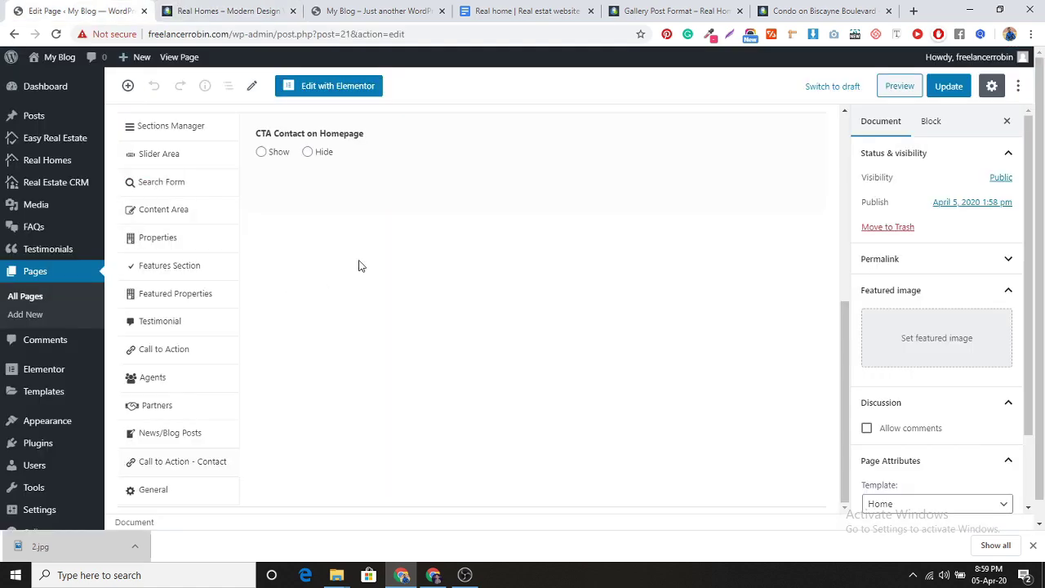
left_click(261, 154)
left_click(322, 306)
key("ctrl+v")
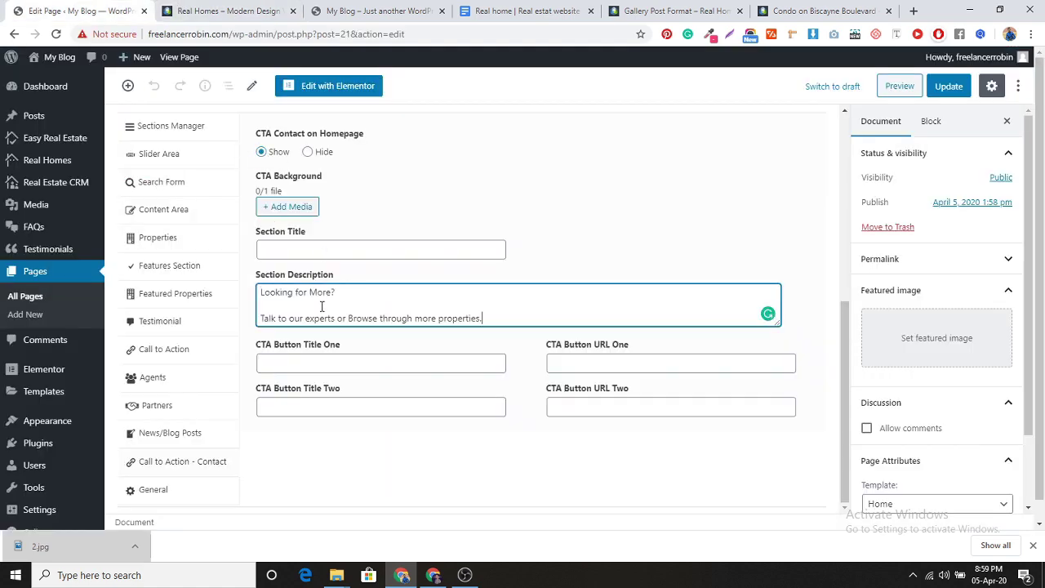
Move "Looking for More?" from the contact call-to-action's description into its section title.
triple_click(301, 298)
key("ctrl+x")
left_click(309, 247)
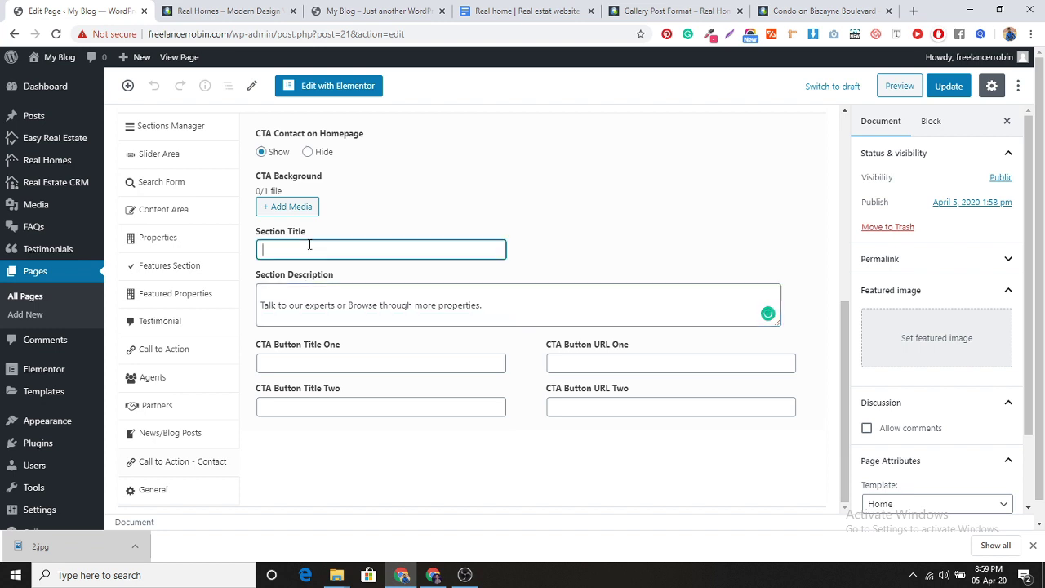
key("ctrl+v")
Title the two contact call-to-action buttons "get in touch" and "brows more", and set both button URLs to "#".
left_click(321, 357)
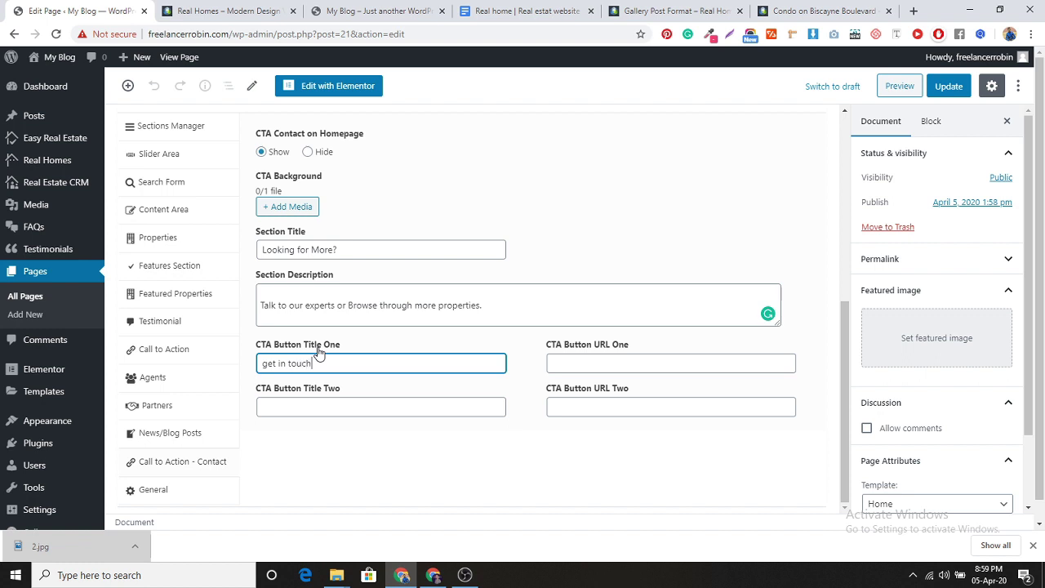
left_click(356, 400)
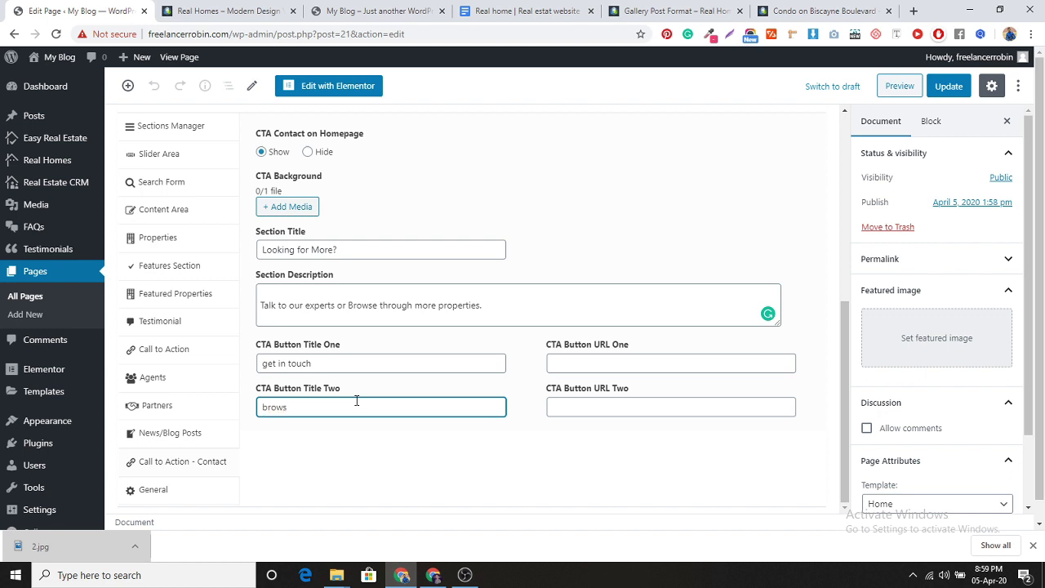
left_click(573, 365)
left_click(591, 404)
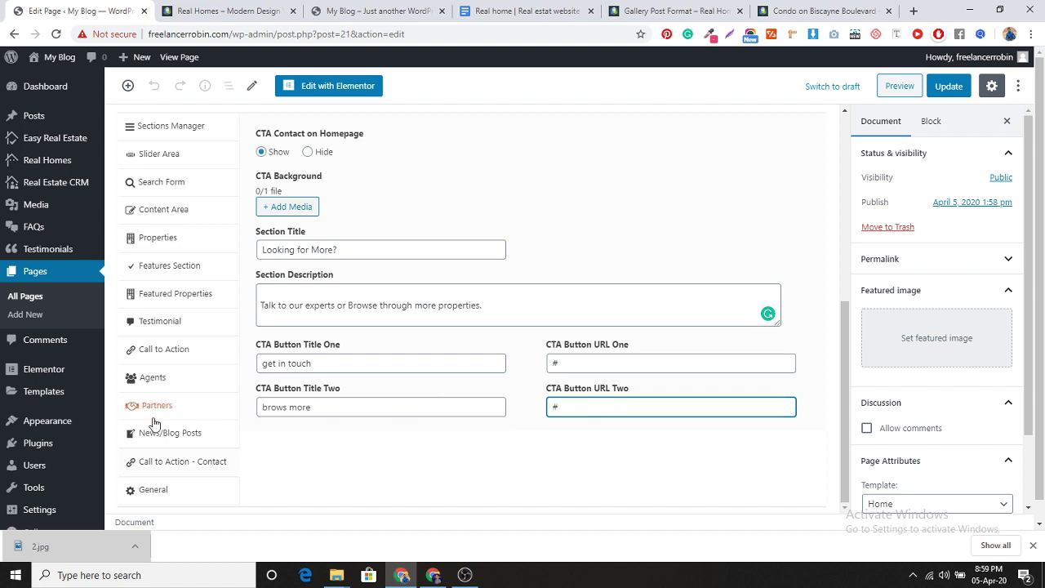
Check the section borders on the demo homepage, set the Sections Border Angle to Diagonal, and update the page.
left_click(178, 493)
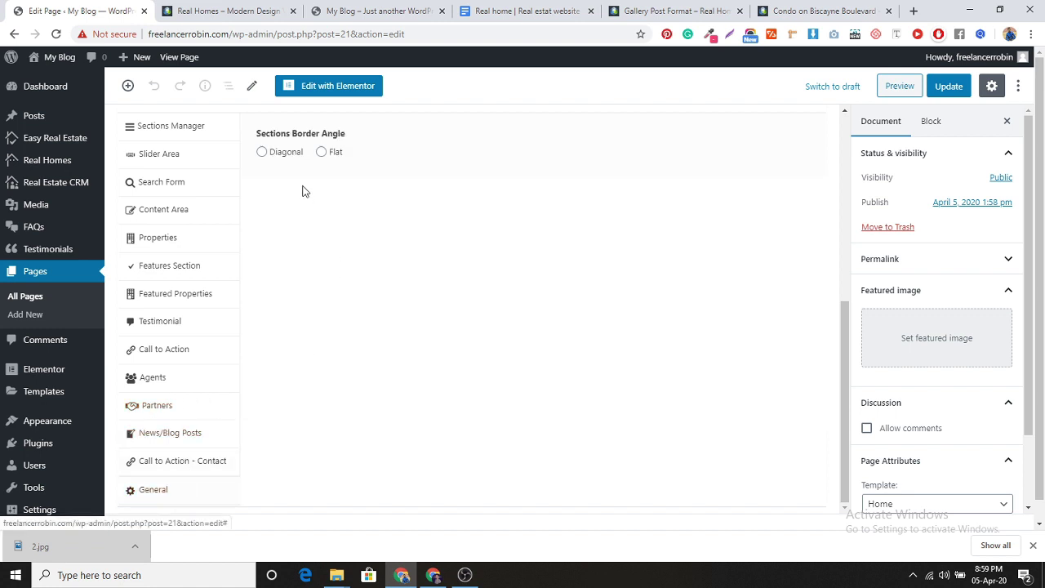
left_click(269, 11)
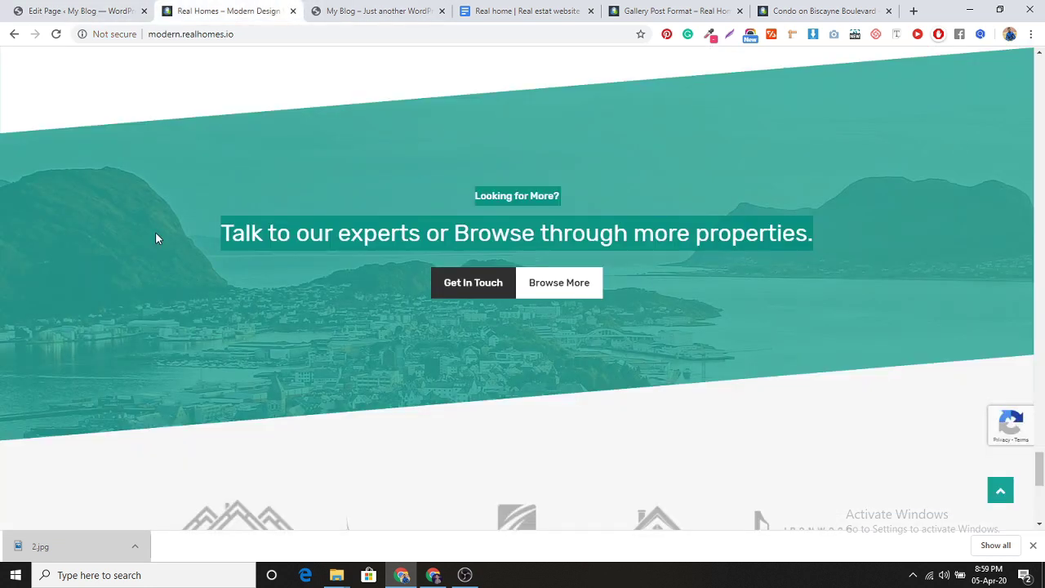
scroll(351, 347, "up", 10)
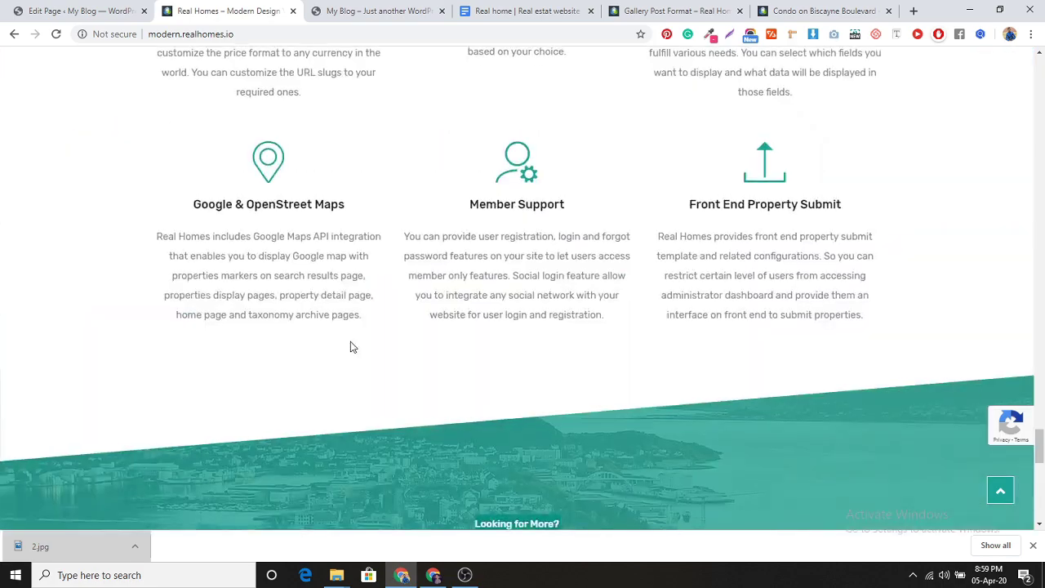
scroll(391, 370, "up", 8)
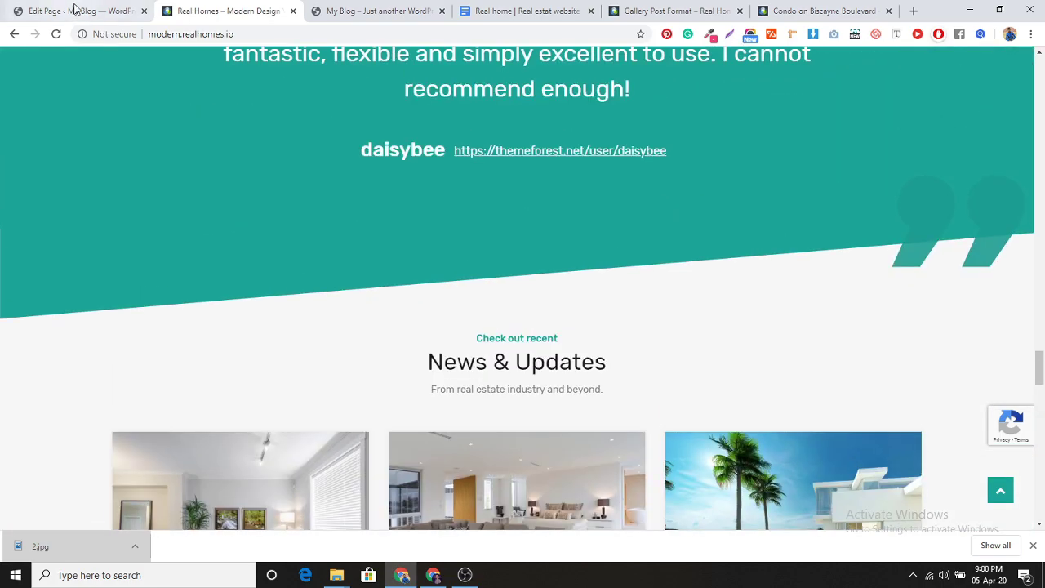
left_click(78, 11)
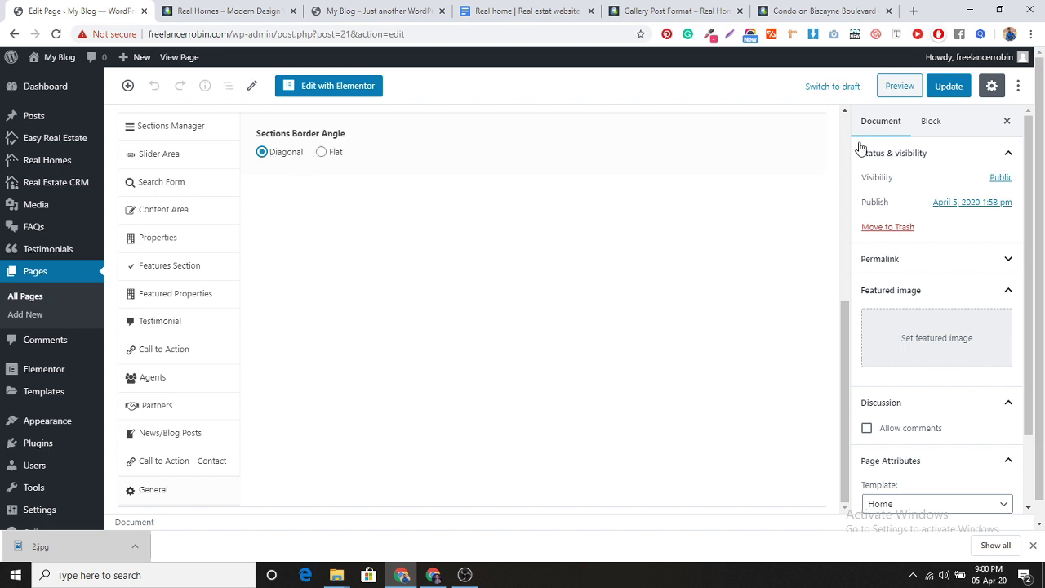
left_click(950, 88)
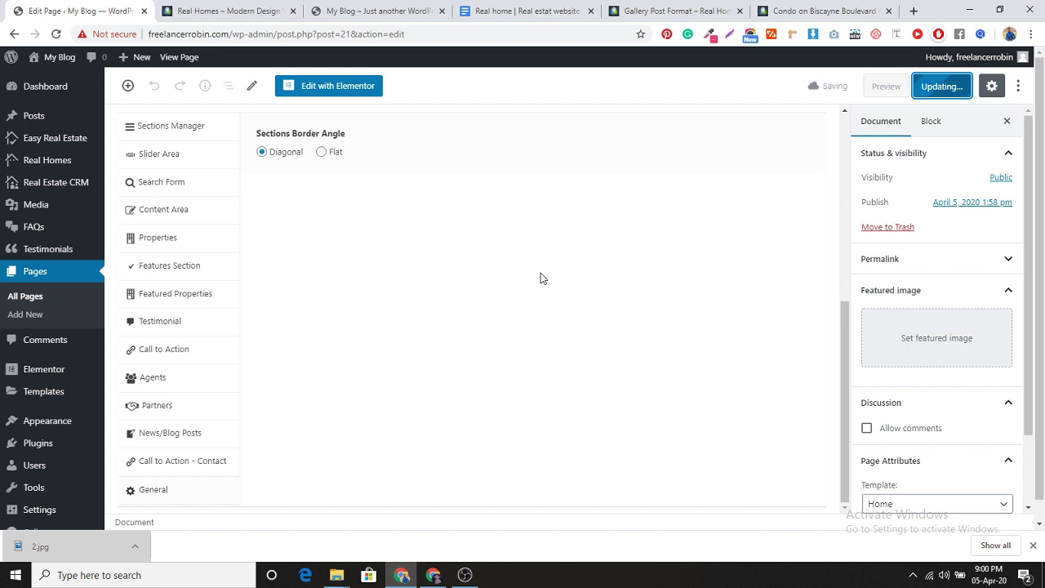
scroll(964, 434, "down", 2)
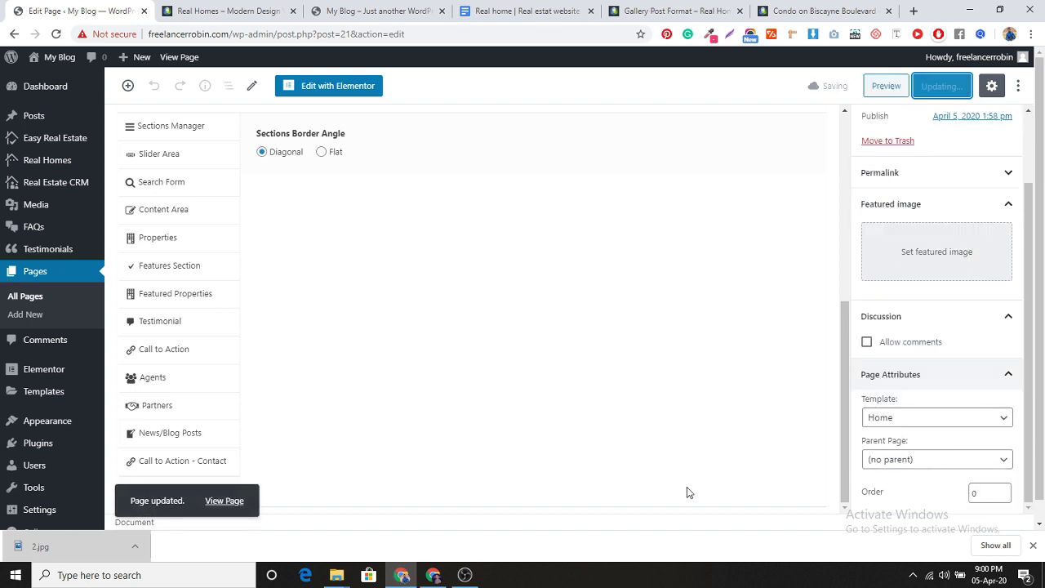
Reload the My Blog homepage and review its slider, search form and recent Properties section.
left_click(274, 10)
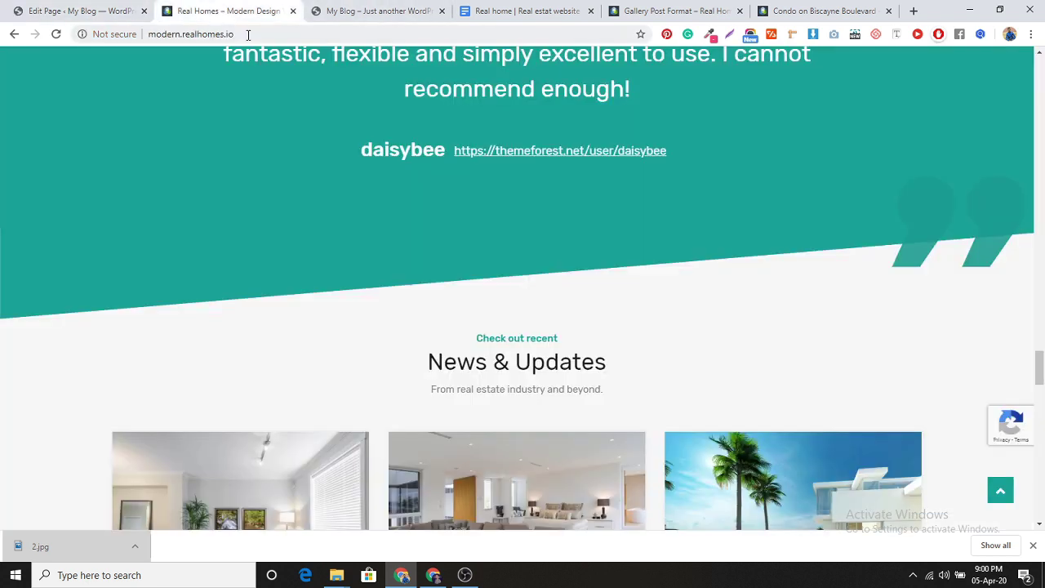
left_click(352, 6)
left_click(56, 33)
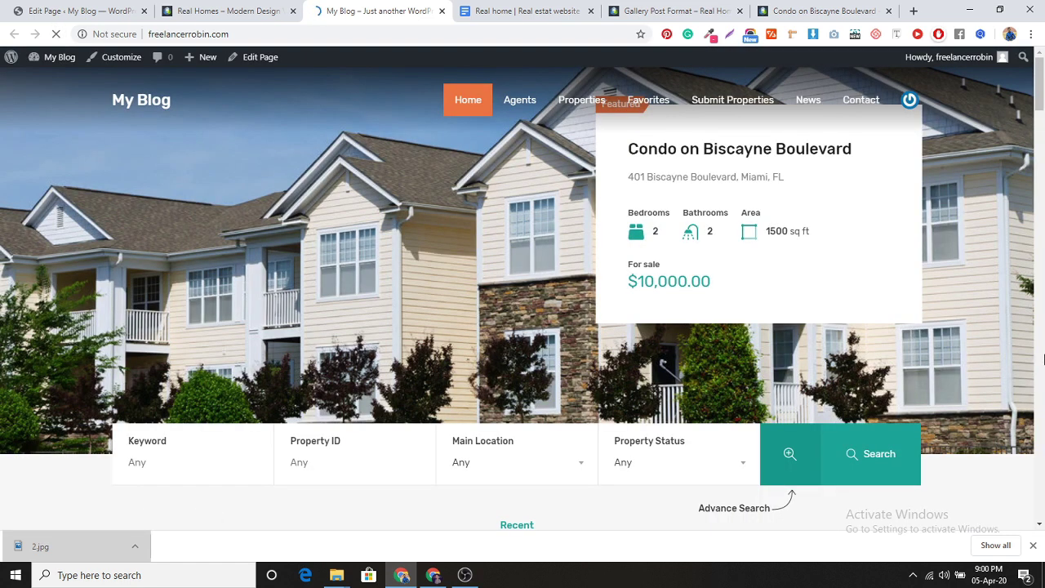
scroll(490, 270, "down", 1)
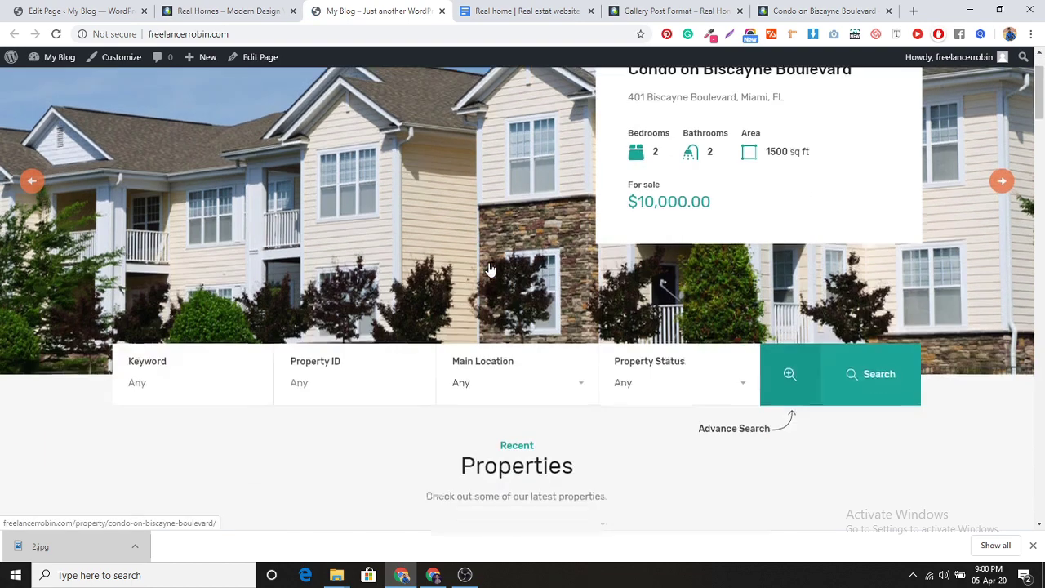
scroll(490, 270, "down", 2)
scroll(637, 294, "down", 2)
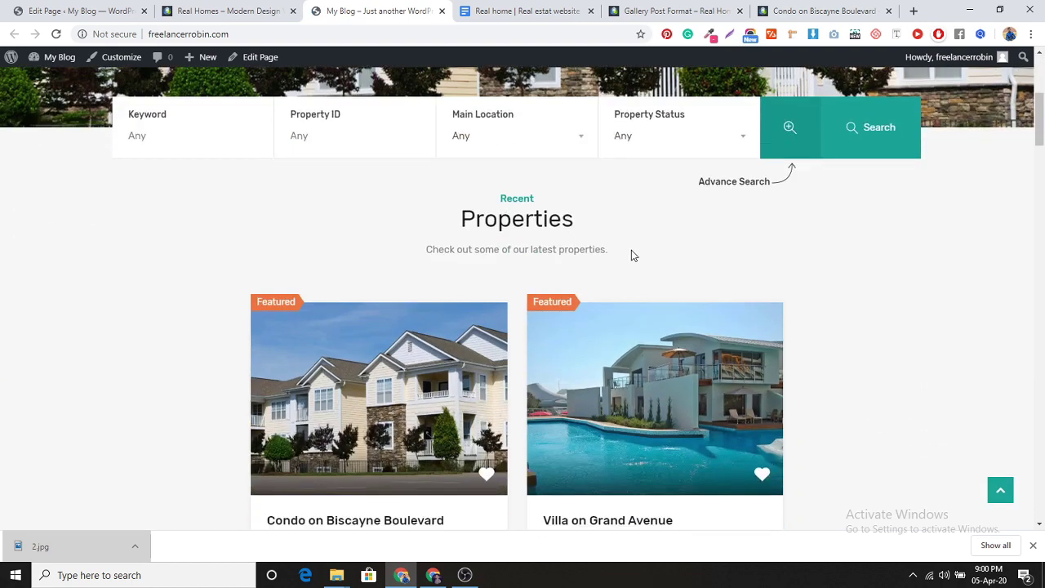
scroll(688, 380, "down", 6)
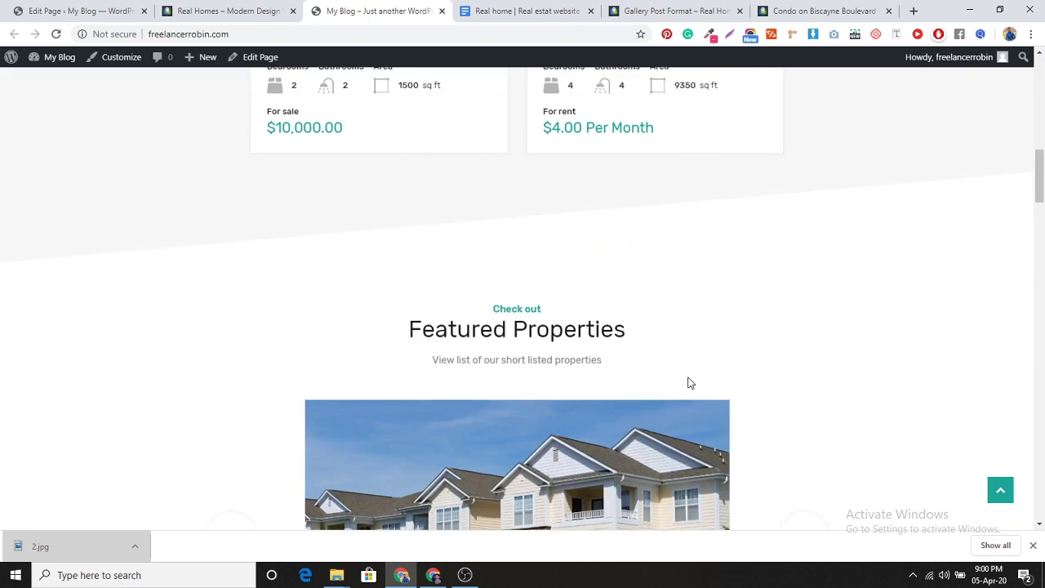
Browse the Featured Properties carousel forward to Villa on Grand Avenue and back to Condo on Biscayne Boulevard.
scroll(688, 380, "down", 2)
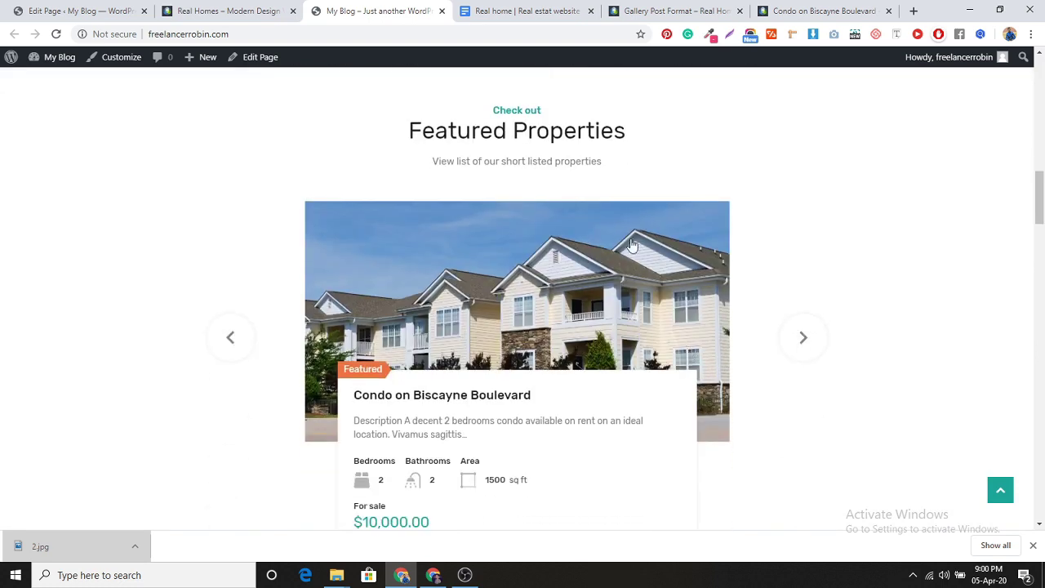
left_click(806, 341)
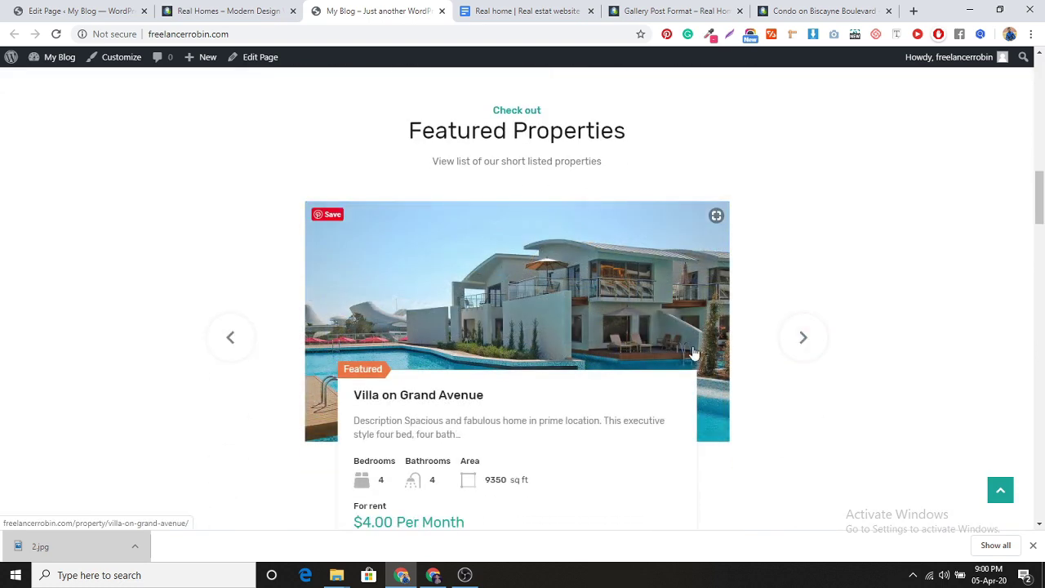
scroll(783, 420, "down", 1)
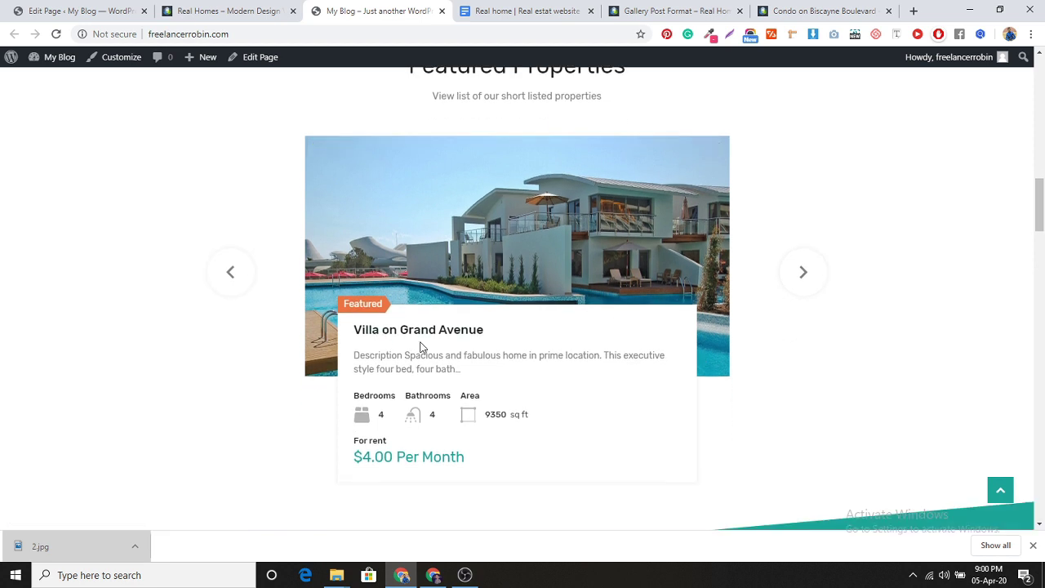
left_click(237, 275)
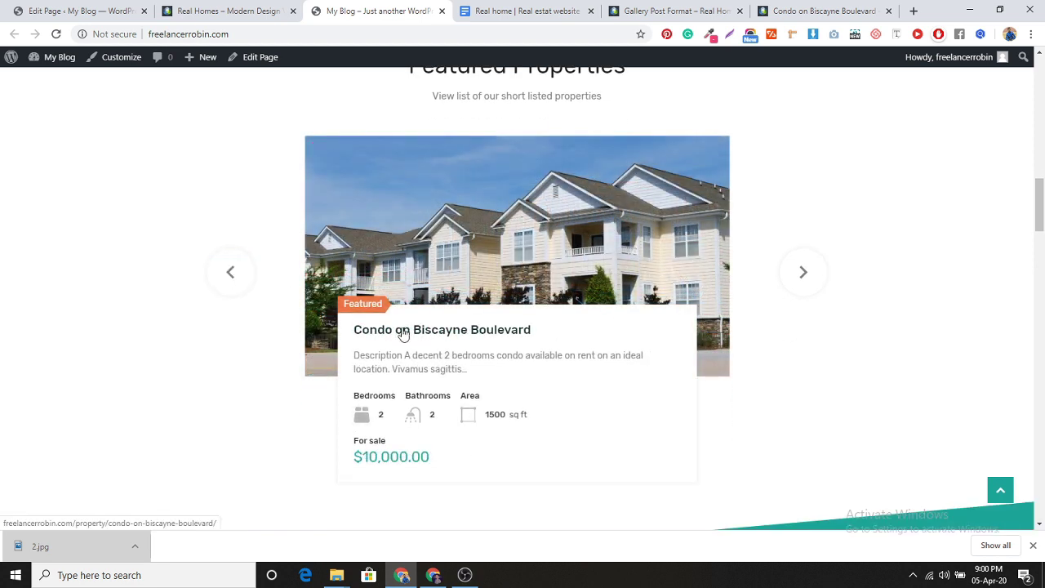
Review the homepage's testimonial, Buy or Sell call-to-action, Agents and partners sections.
scroll(876, 376, "down", 7)
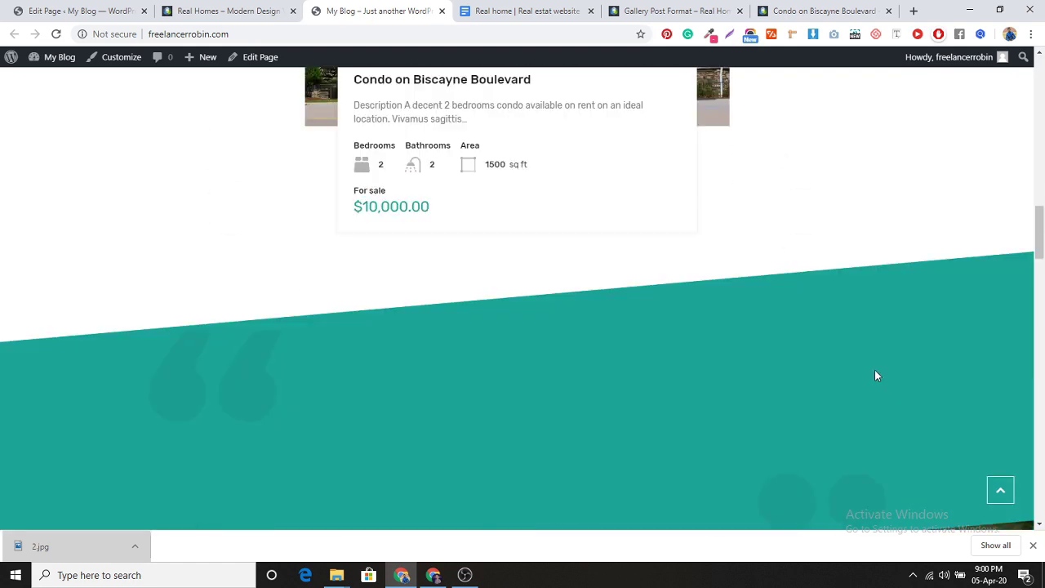
scroll(876, 376, "down", 2)
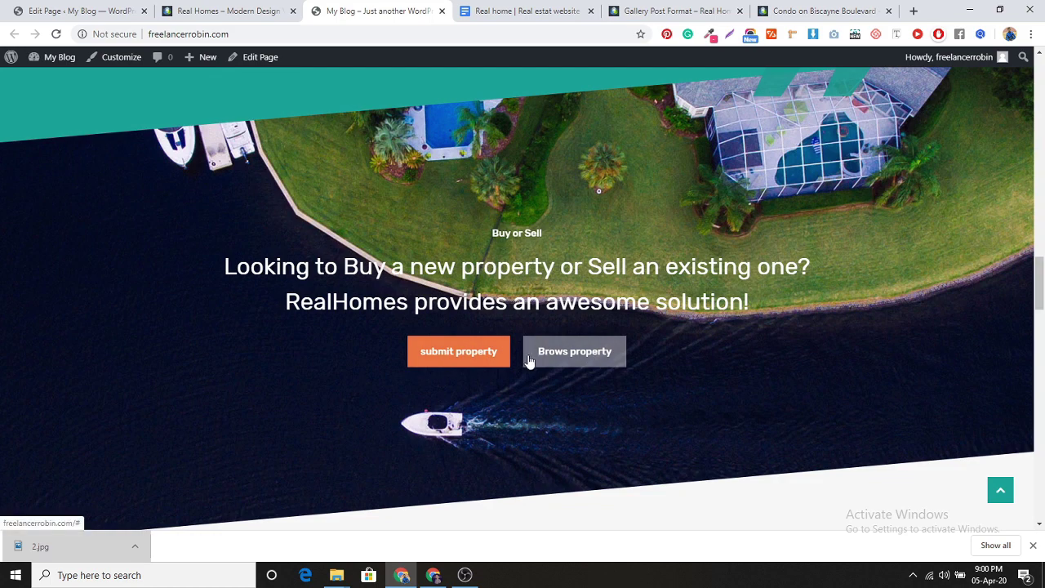
scroll(736, 346, "down", 4)
scroll(736, 348, "down", 2)
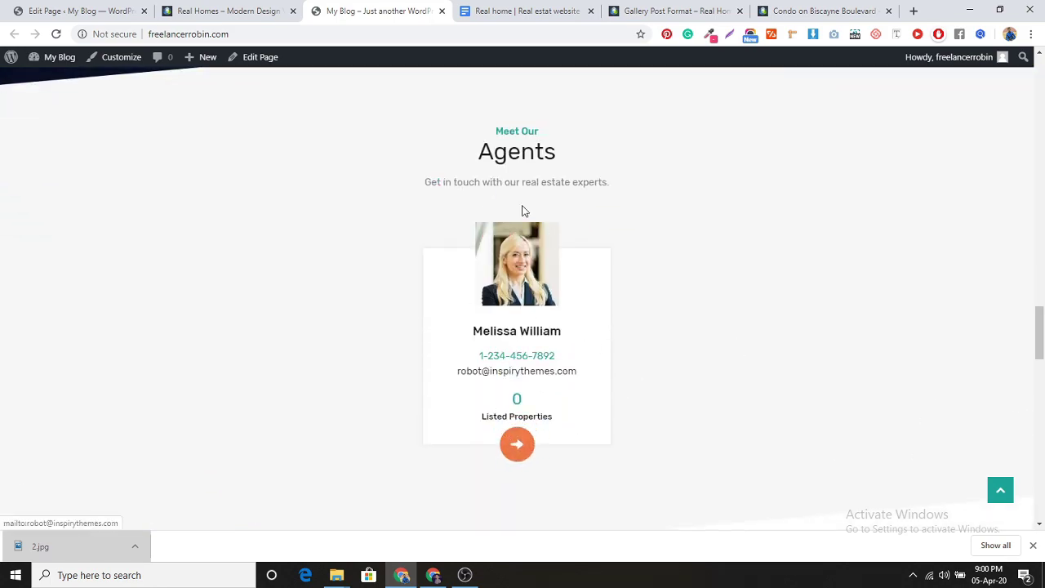
scroll(686, 376, "down", 5)
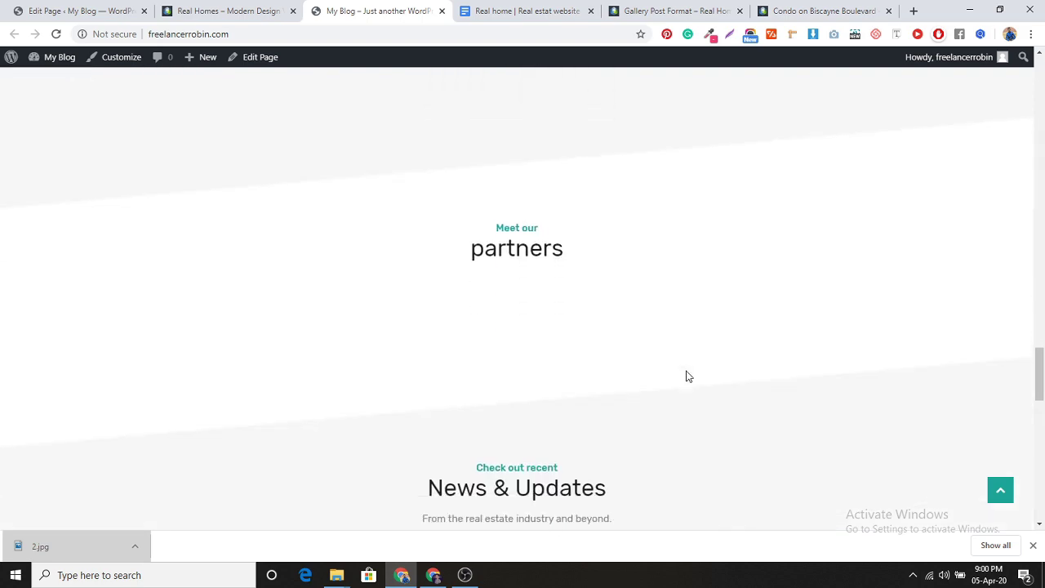
Examine the homepage's News & Updates section, the "Looking for More?" call-to-action and the partners section above them.
scroll(597, 284, "down", 4)
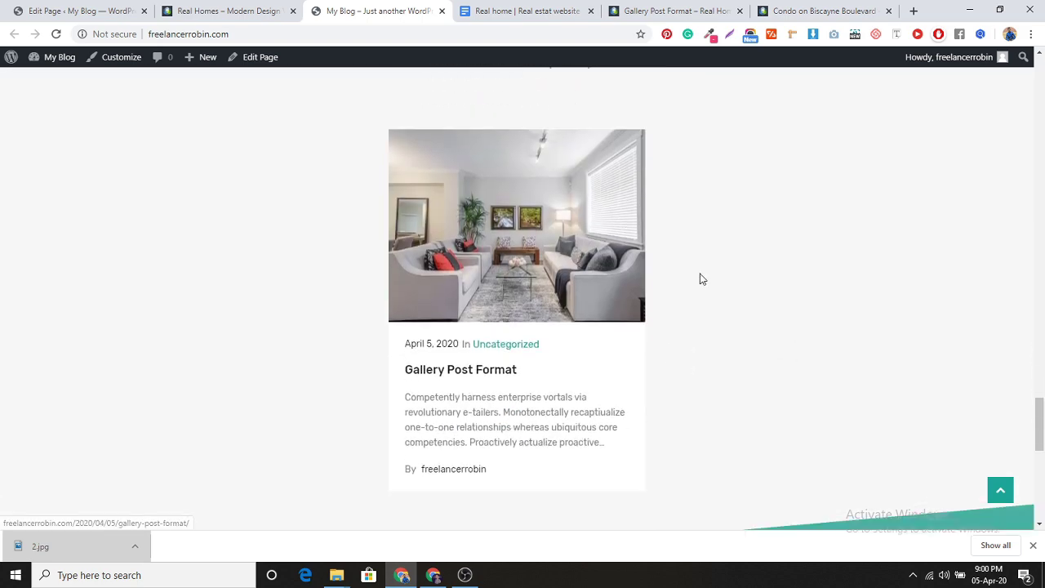
scroll(545, 221, "up", 5)
scroll(698, 265, "down", 10)
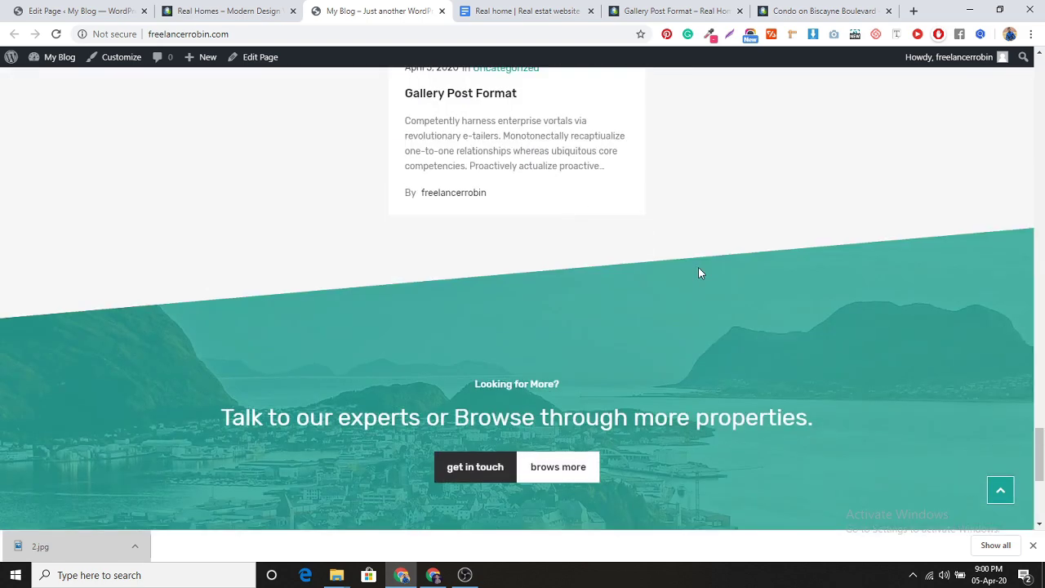
scroll(698, 267, "up", 2)
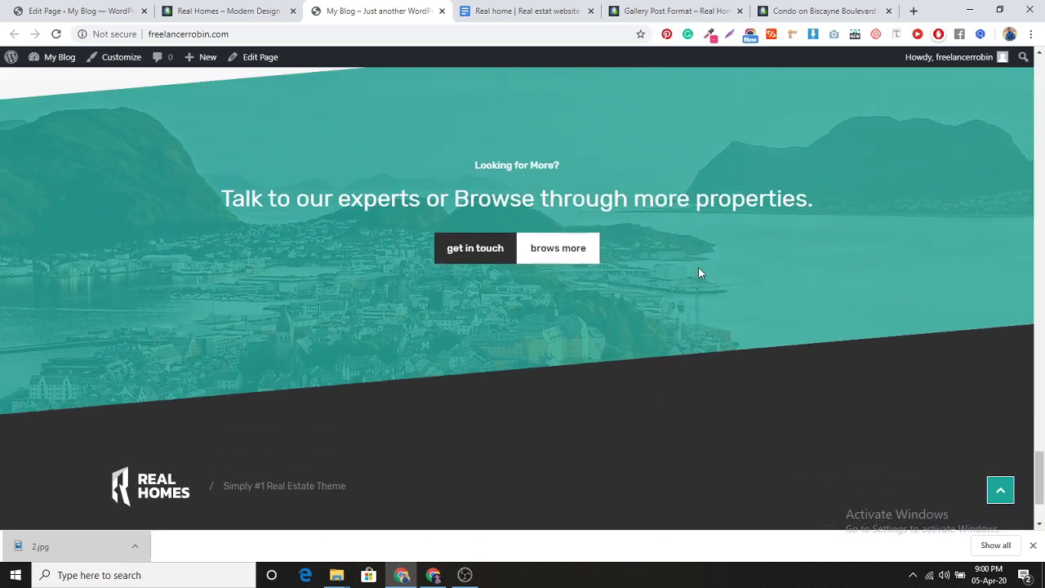
scroll(561, 328, "up", 2)
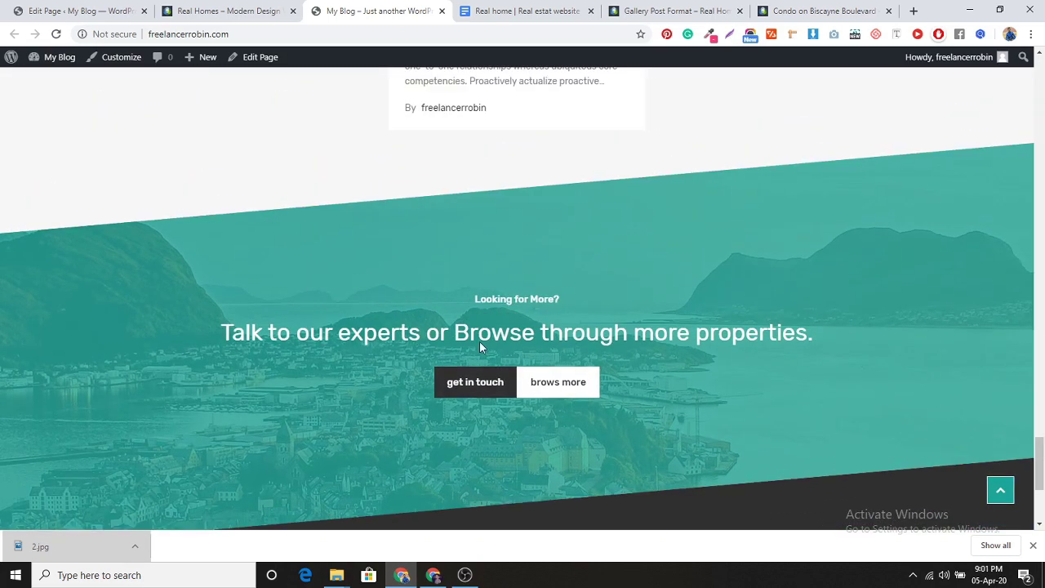
scroll(495, 369, "down", 3)
scroll(498, 381, "up", 11)
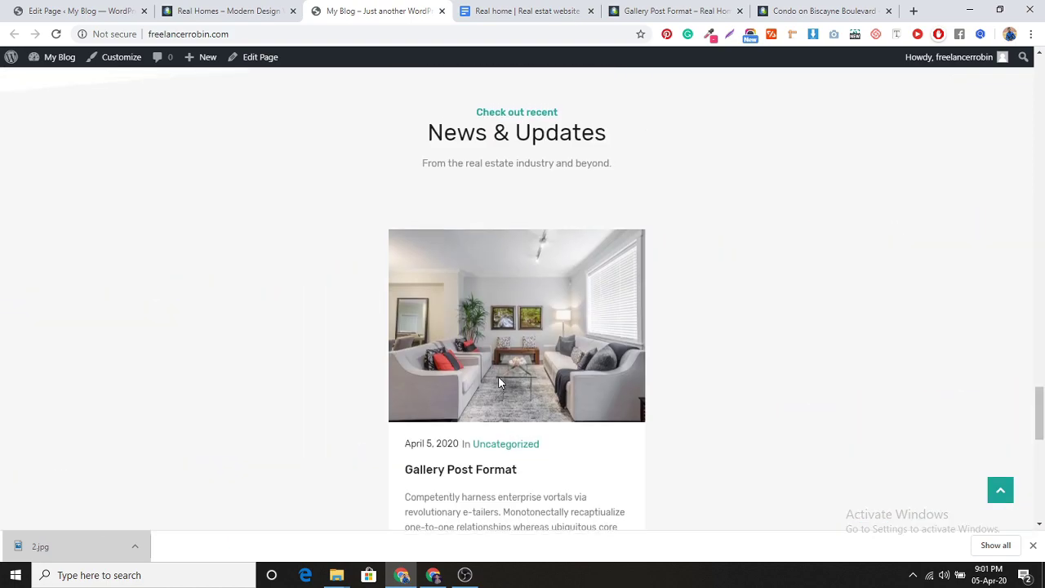
scroll(476, 325, "down", 3)
scroll(477, 325, "up", 3)
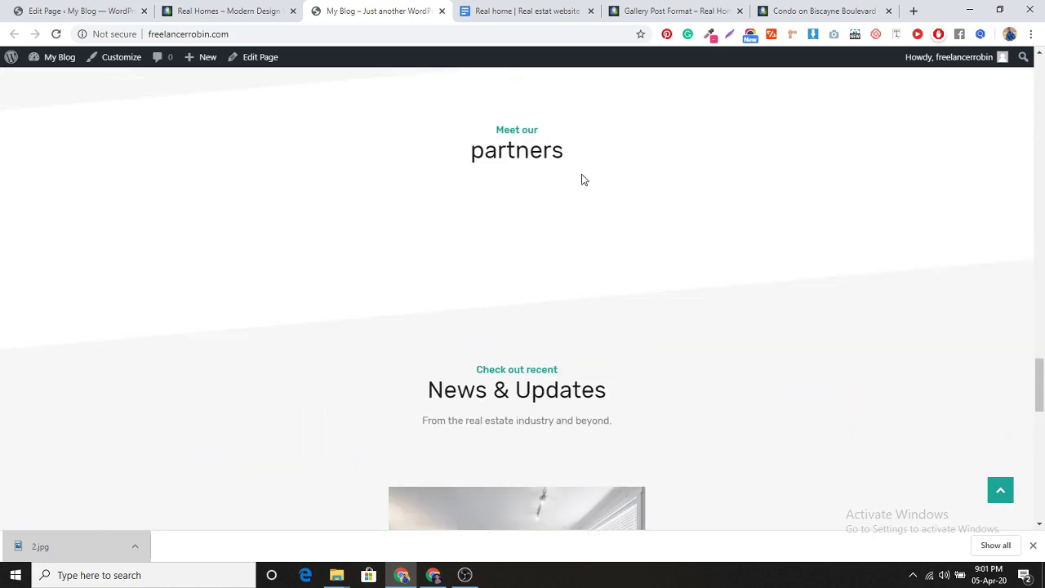
scroll(588, 288, "down", 3)
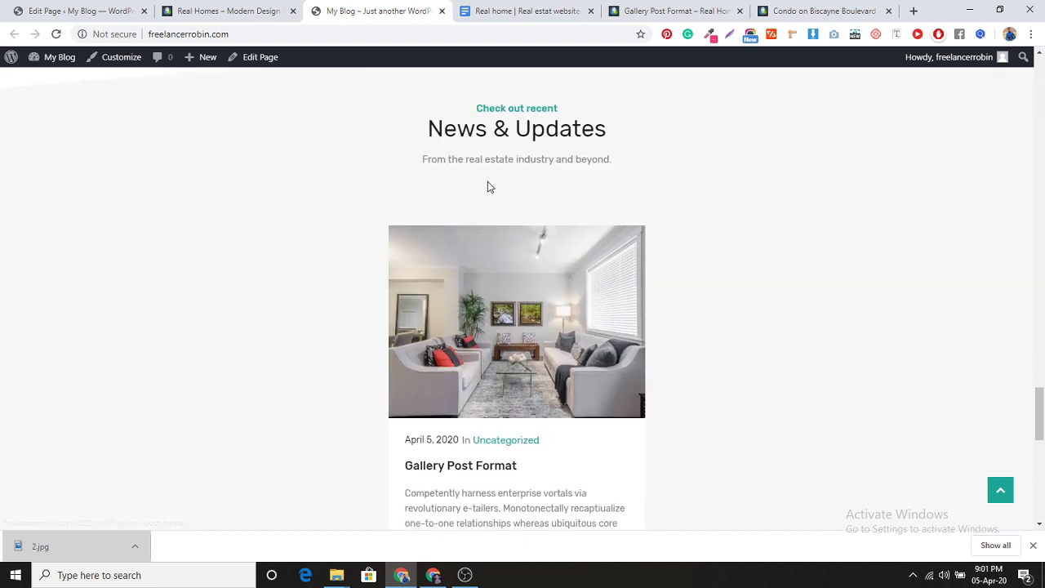
scroll(590, 343, "down", 1)
scroll(590, 343, "down", 1)
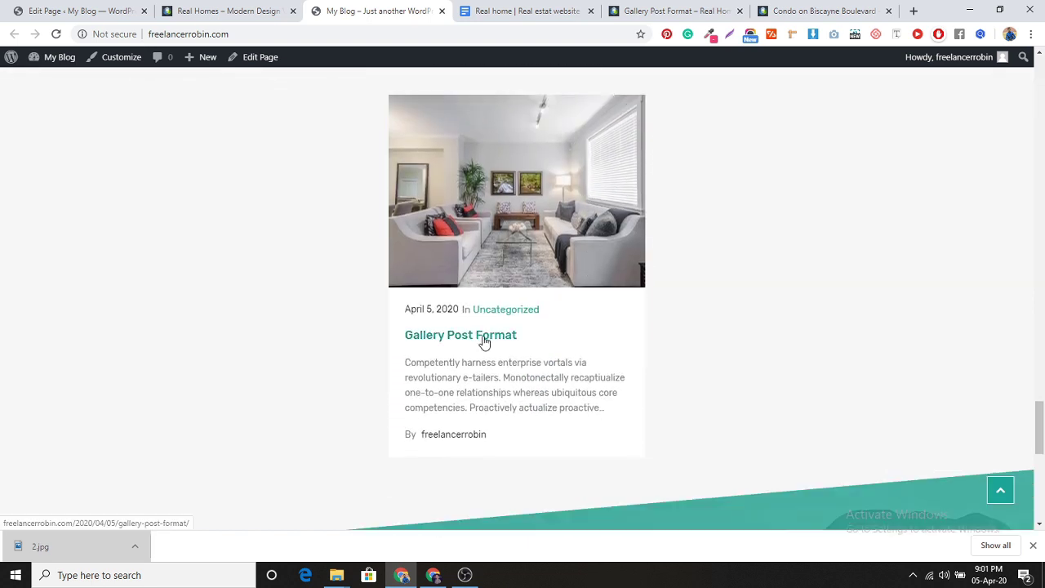
View the Gallery Post Format post in a new browser tab and compare it with the demo homepage's news posts.
left_click(483, 341, "ctrl")
key("ctrl+Tab")
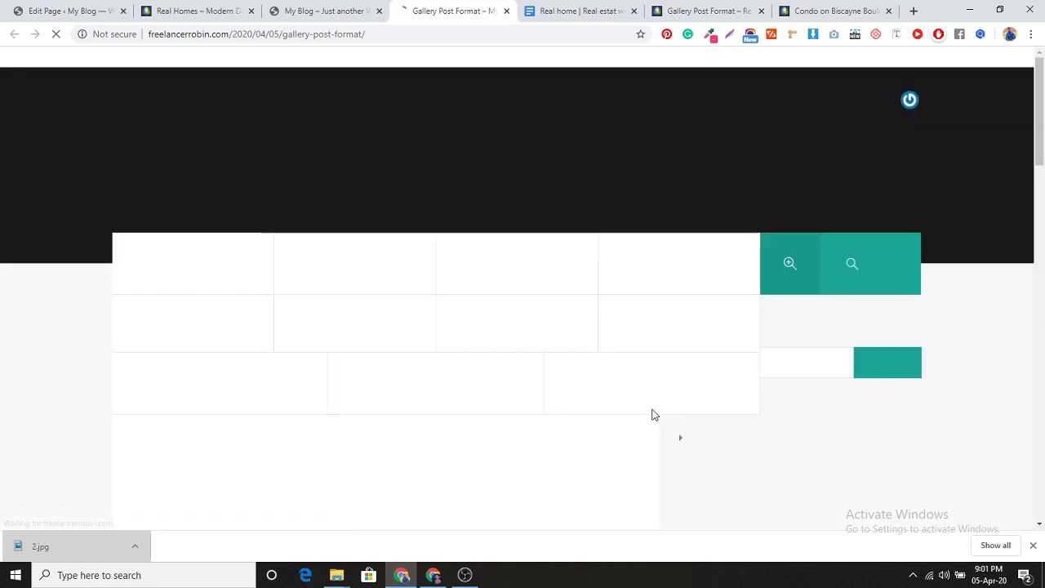
scroll(629, 415, "down", 3)
scroll(613, 409, "down", 3)
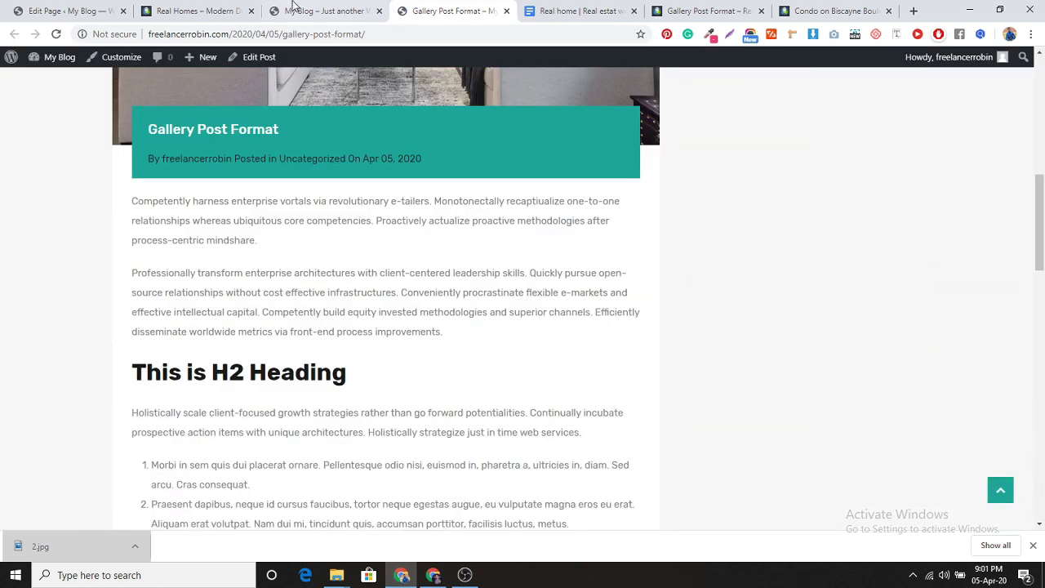
left_click(209, 8)
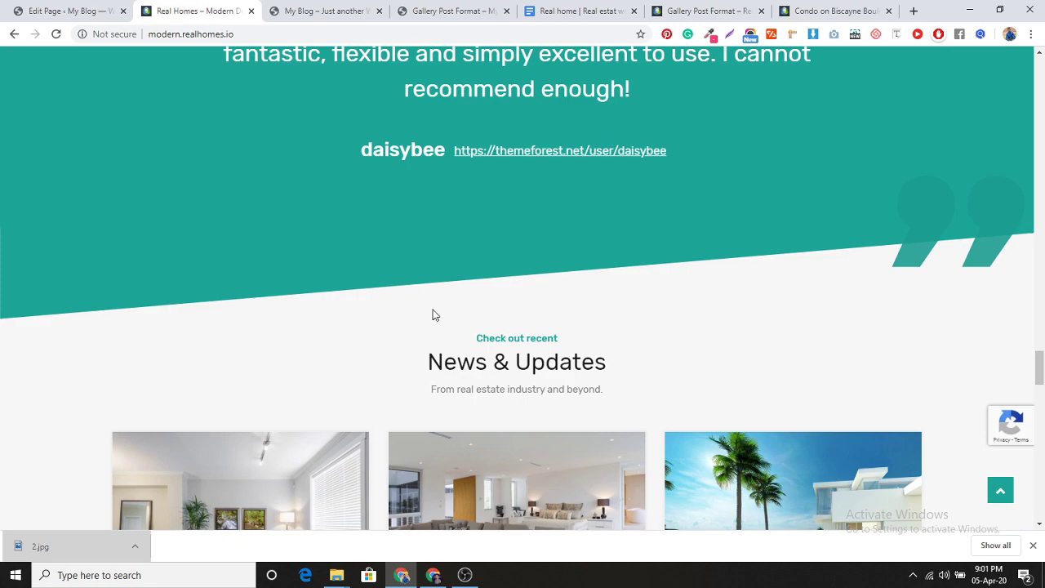
scroll(433, 315, "down", 4)
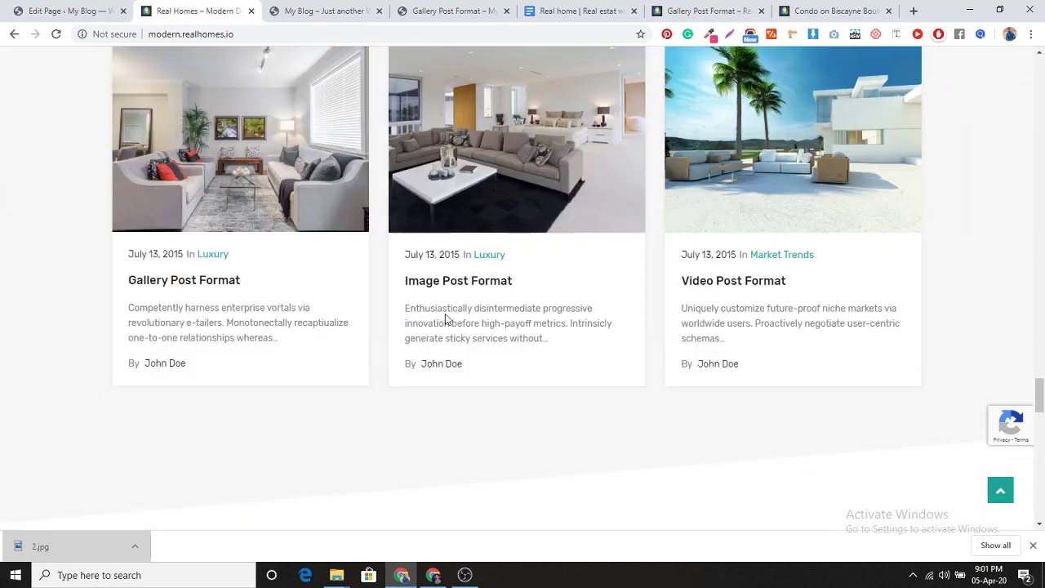
left_click(454, 8)
scroll(478, 370, "down", 9)
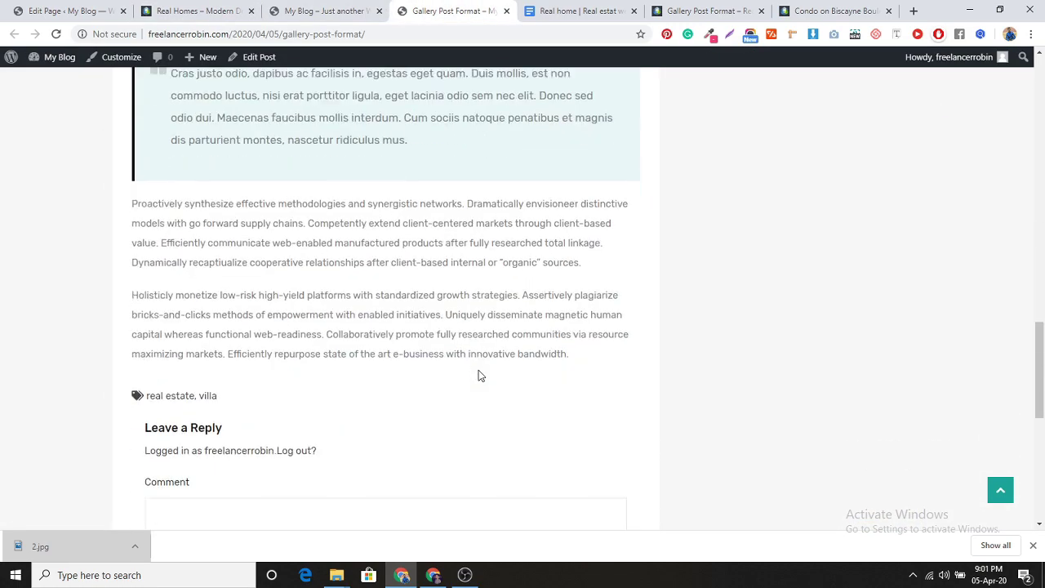
scroll(479, 376, "down", 3)
scroll(478, 373, "up", 20)
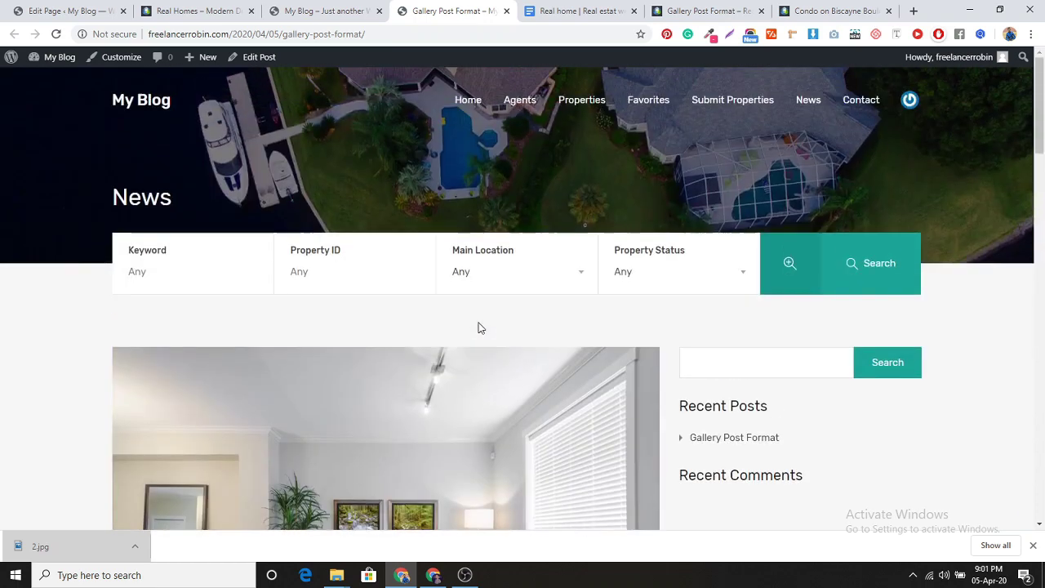
Return to the WordPress dashboard and open the theme Customizer.
left_click(39, 8)
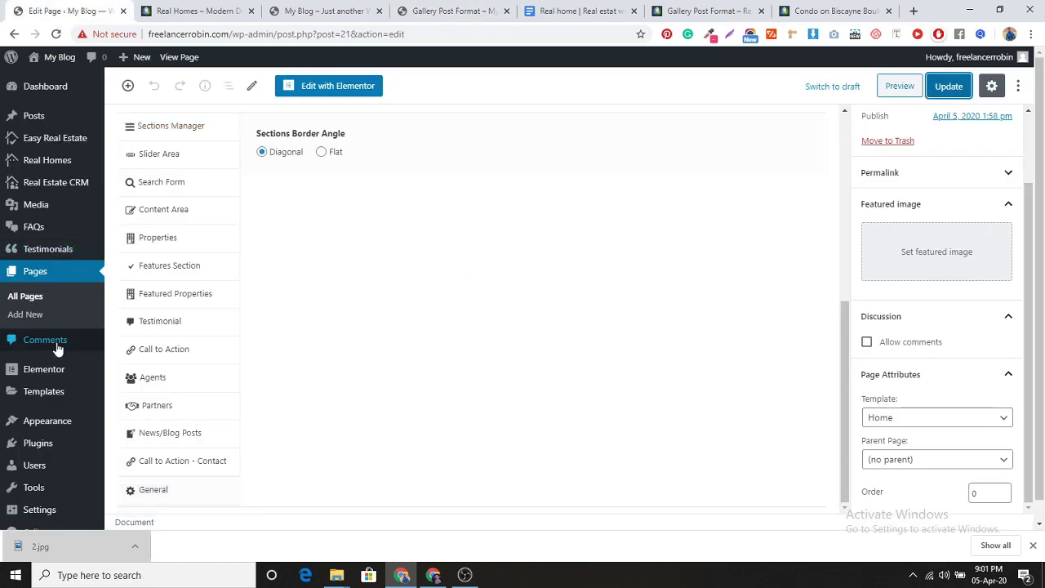
scroll(54, 429, "down", 1)
mouse_move(54, 433)
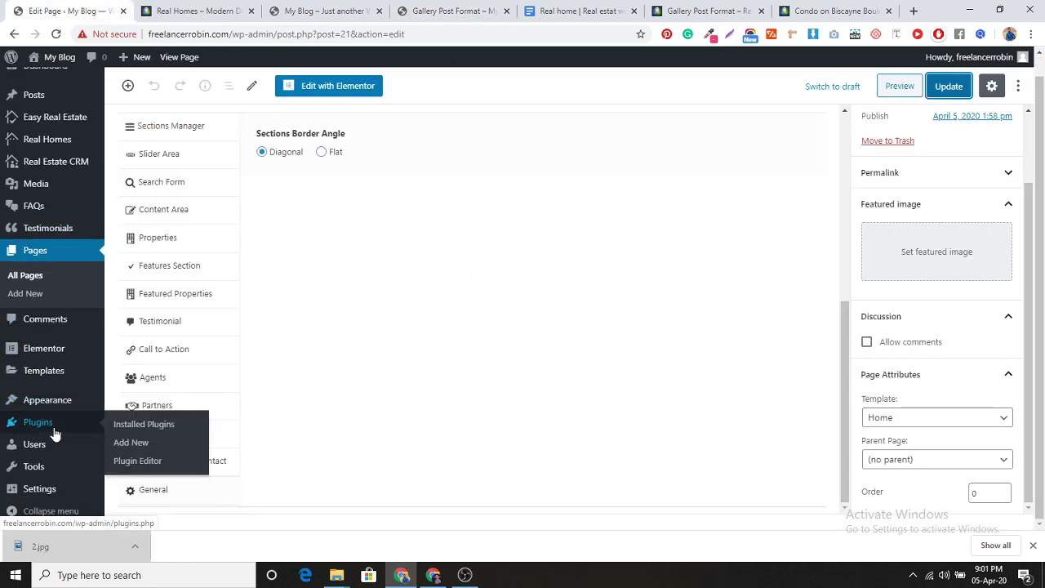
scroll(57, 327, "up", 1)
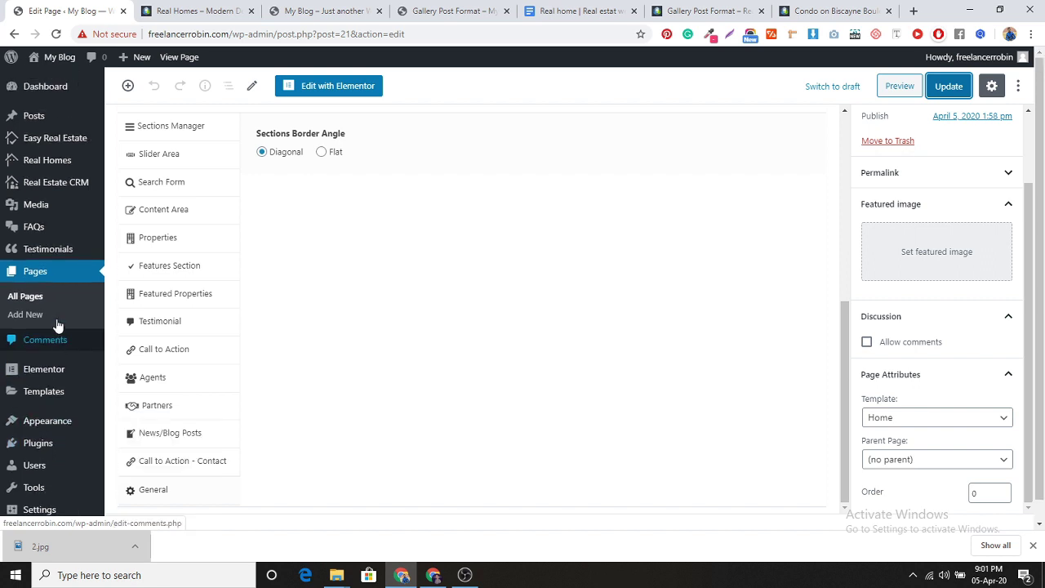
scroll(58, 325, "down", 1)
mouse_move(54, 403)
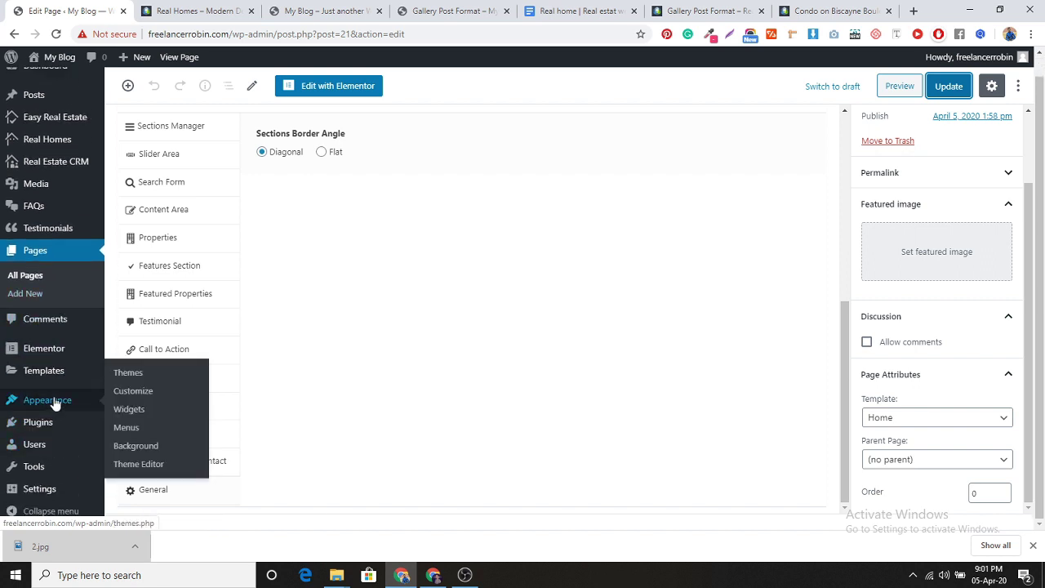
left_click(124, 392)
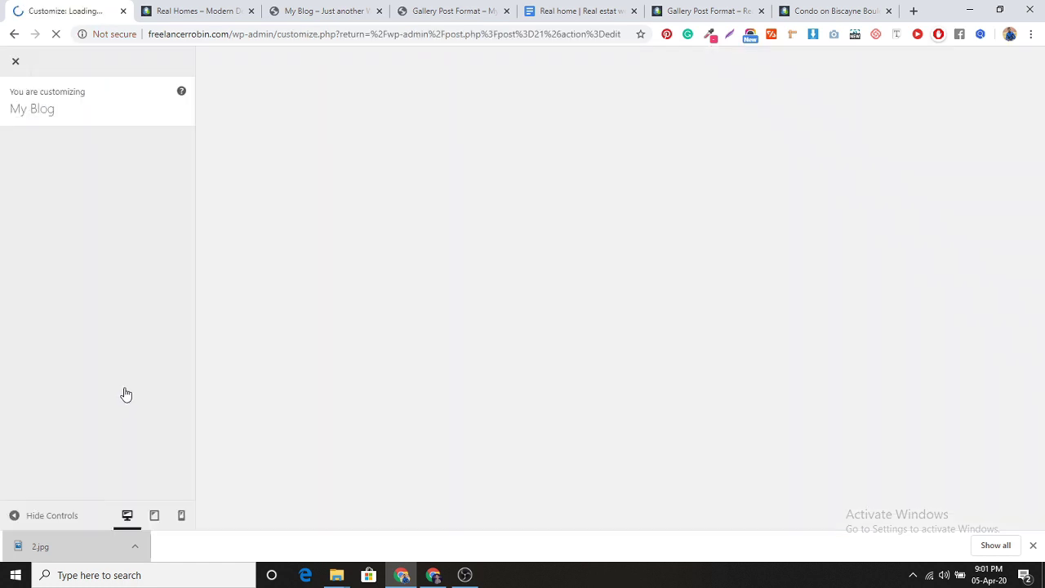
Check the compare-properties instructions in the Google Docs notes, then examine the Villa on Grand Avenue property page in the other browser window.
left_click(545, 7)
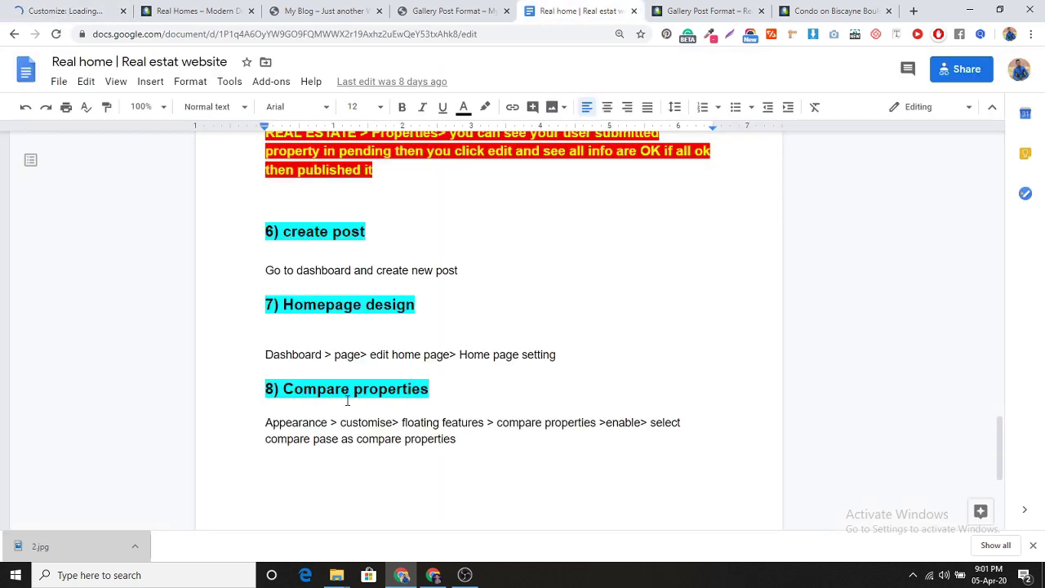
left_click(433, 575)
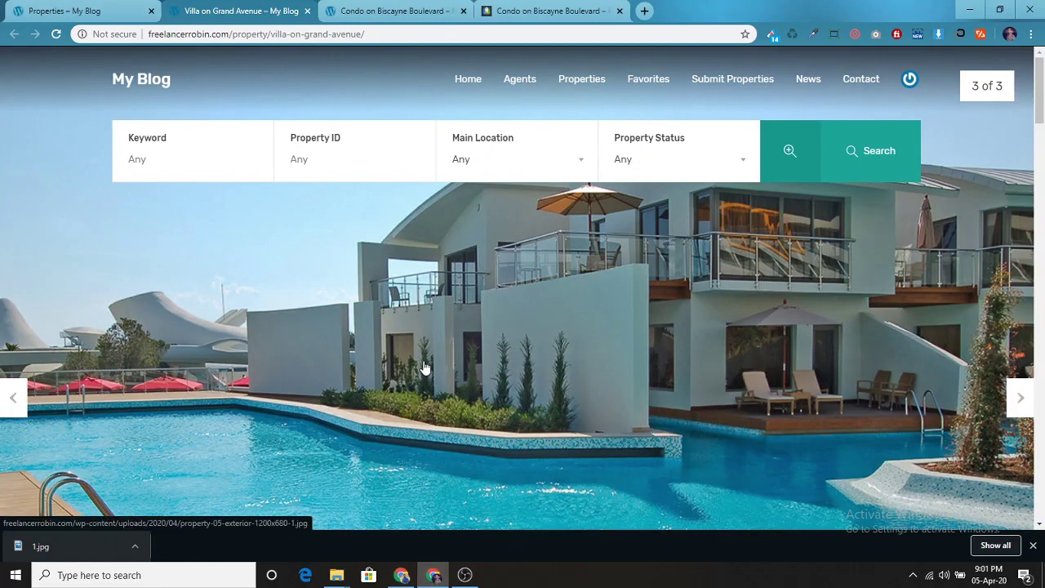
scroll(424, 369, "down", 8)
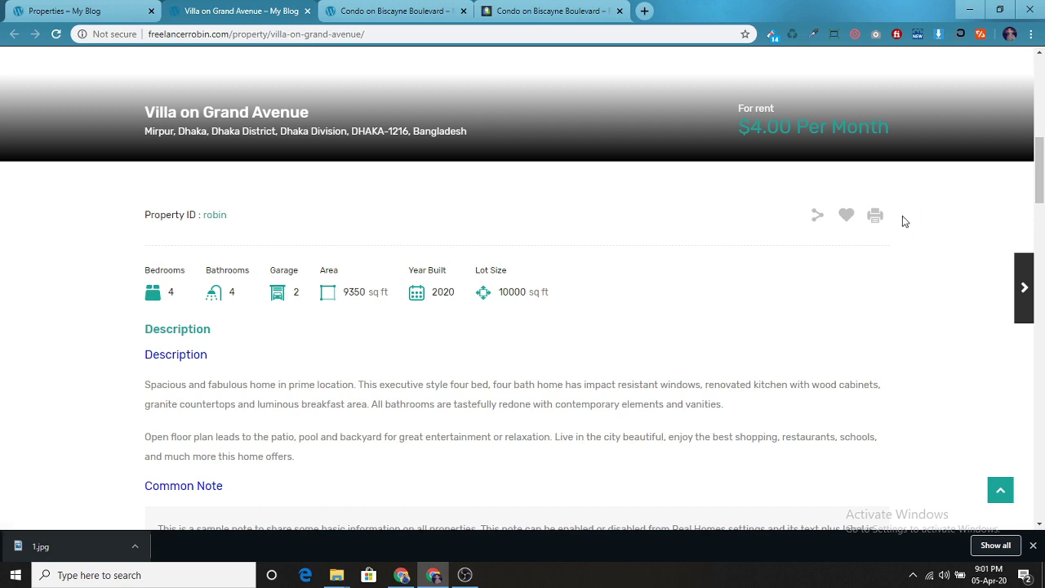
Examine the header areas of the Villa on Grand Avenue and Condo on Biscayne Boulevard property pages.
scroll(635, 332, "up", 5)
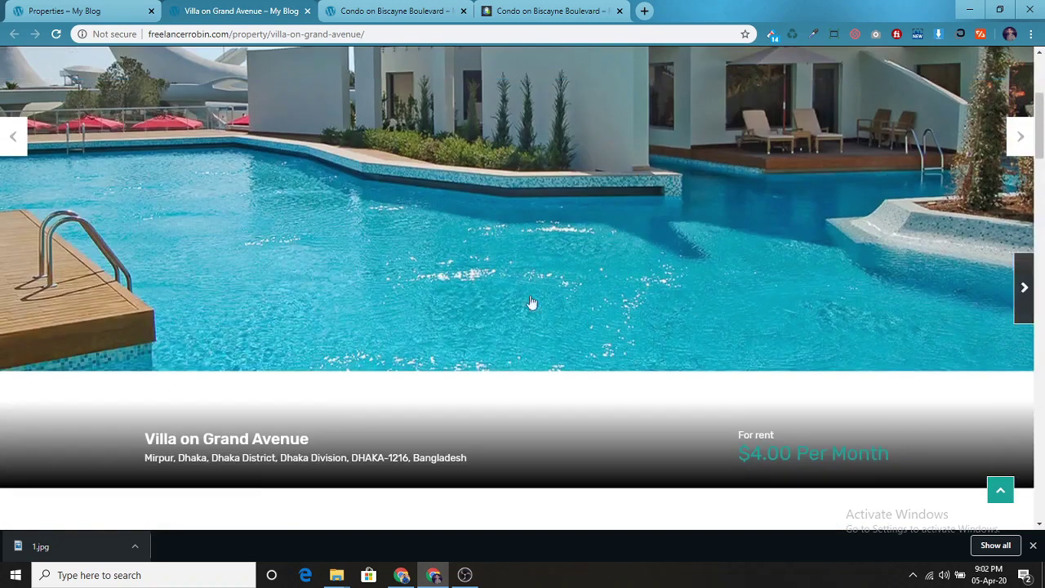
left_click(385, 11)
scroll(395, 320, "up", 15)
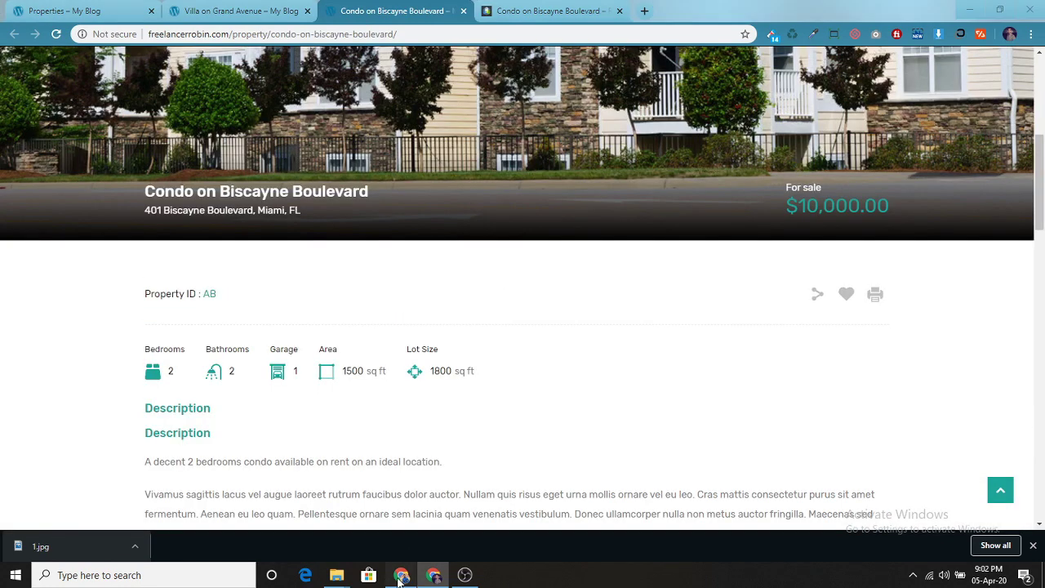
Return to the other browser window, check that the Customizer is loaded, and reread the compare-properties instructions in the Google Docs notes.
left_click(400, 576)
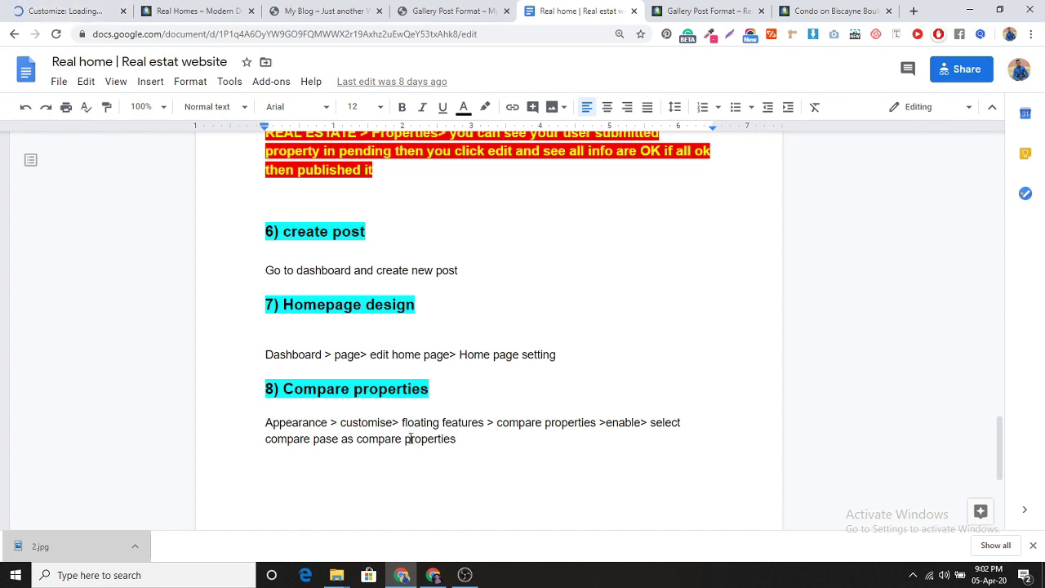
left_click(72, 10)
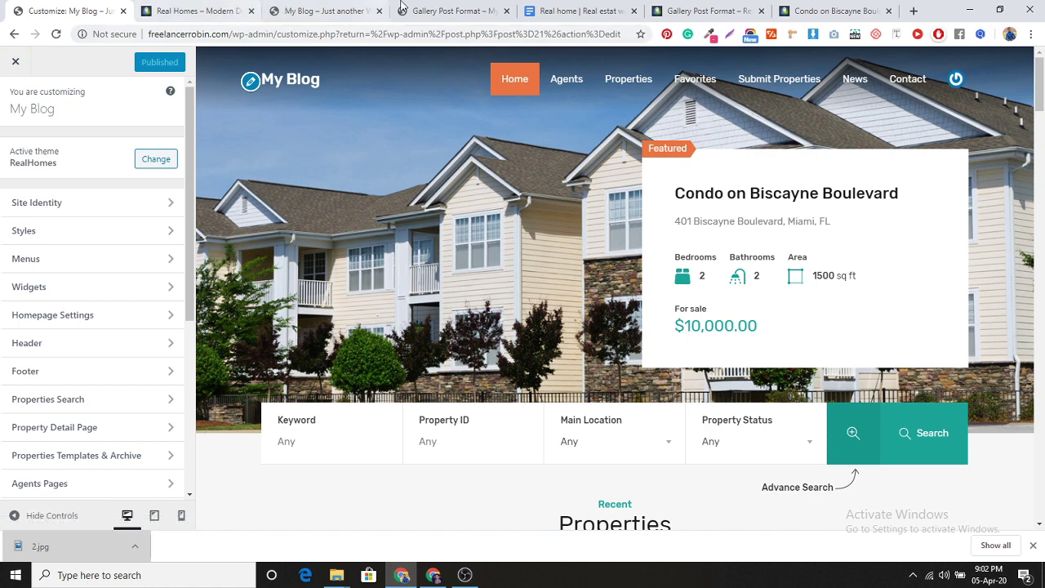
left_click(579, 11)
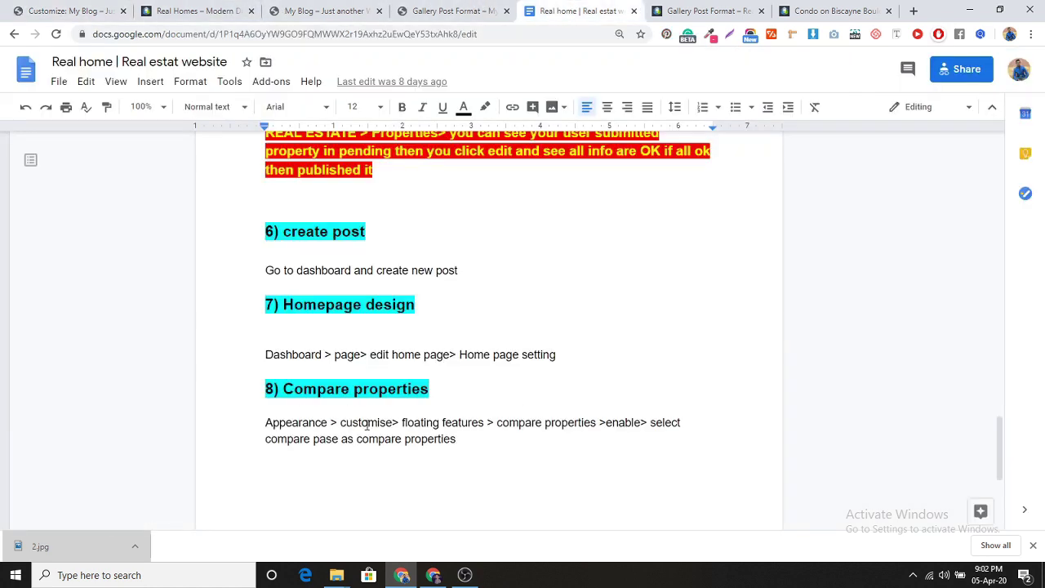
Enable Compare Properties under Floating Features in the theme Customizer and publish the change.
left_click(47, 10)
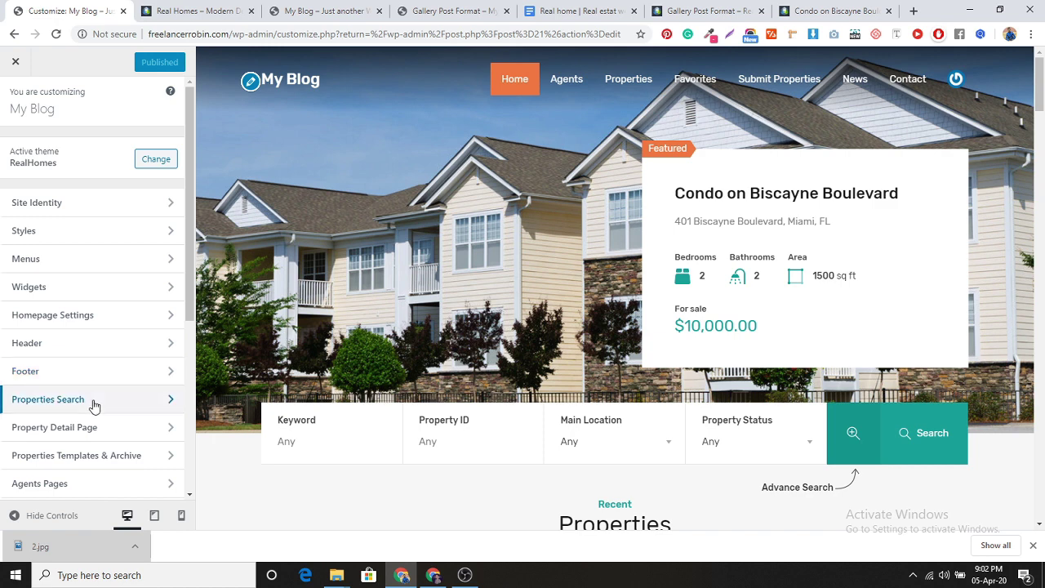
scroll(104, 427, "down", 2)
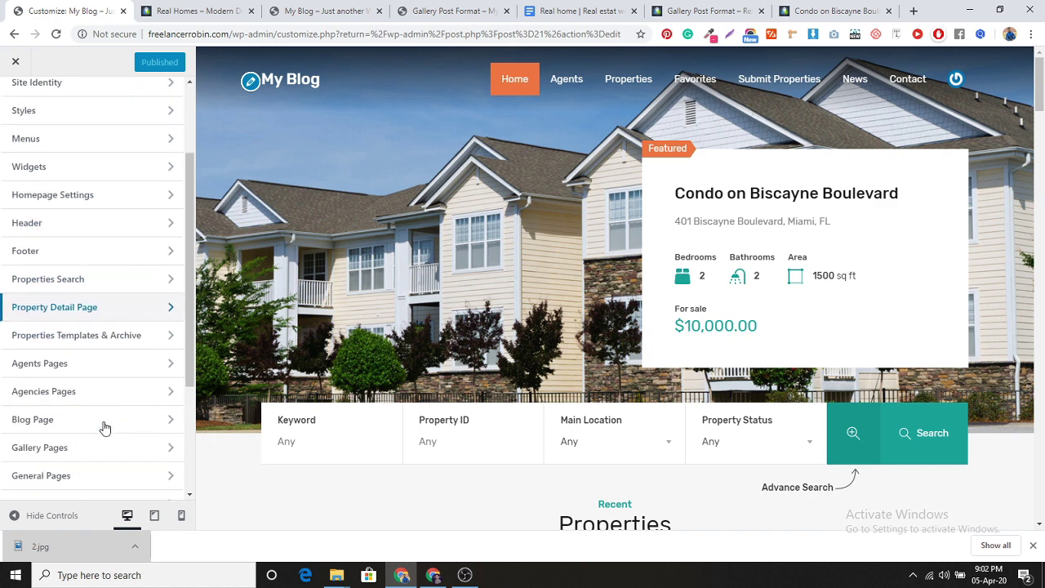
scroll(123, 369, "down", 1)
scroll(122, 369, "down", 1)
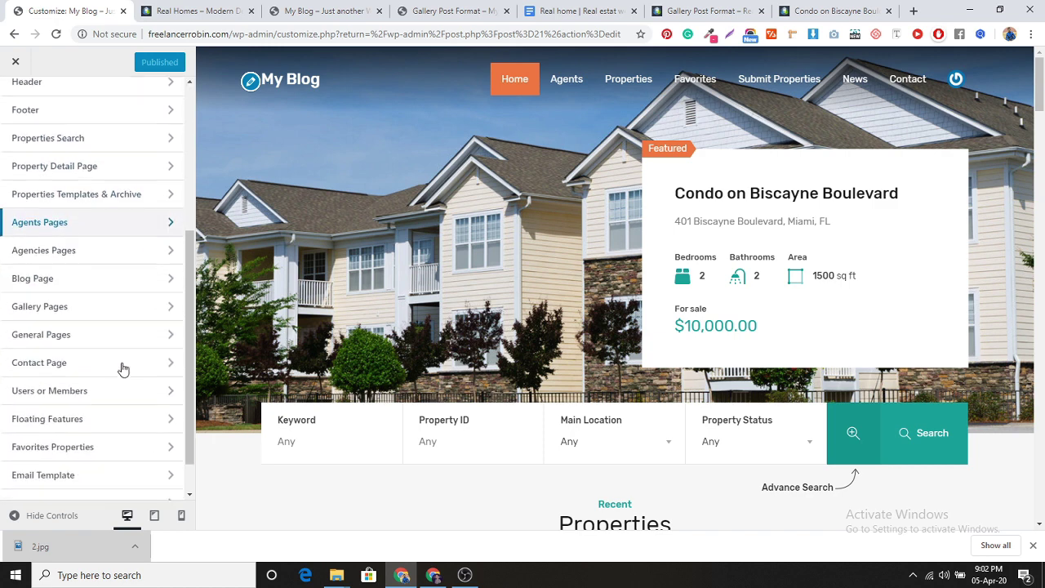
left_click(117, 422)
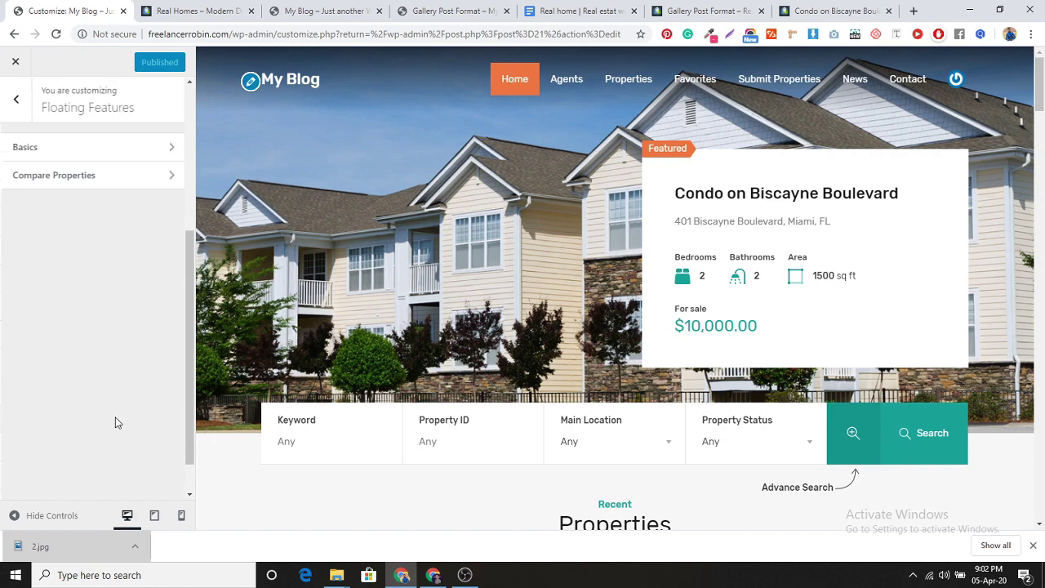
left_click(94, 174)
left_click(12, 190)
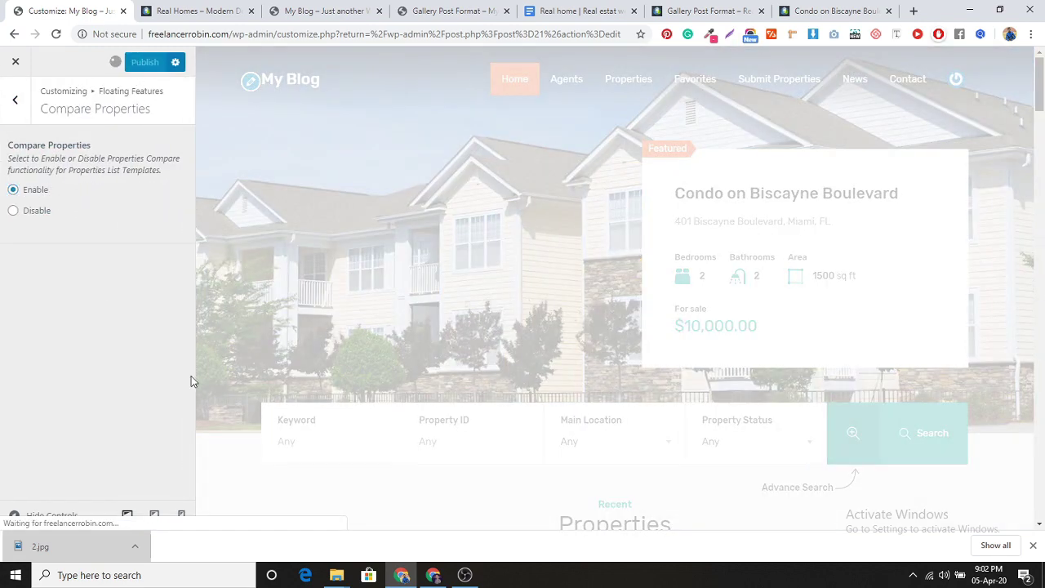
Reload the Condo on Biscayne Boulevard page in the other browser window, and return to the Compare Properties settings.
left_click(433, 575)
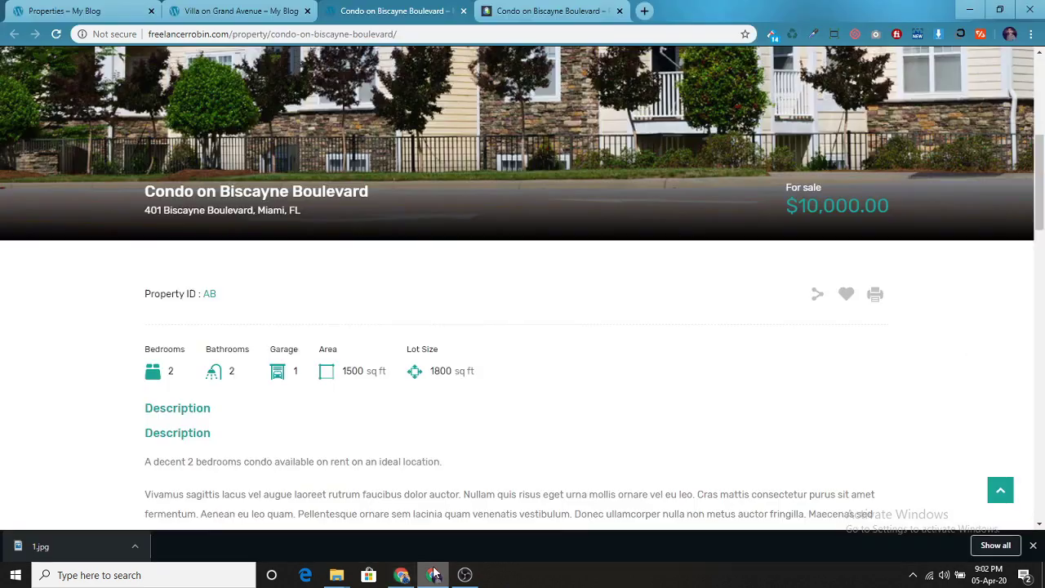
left_click(55, 35)
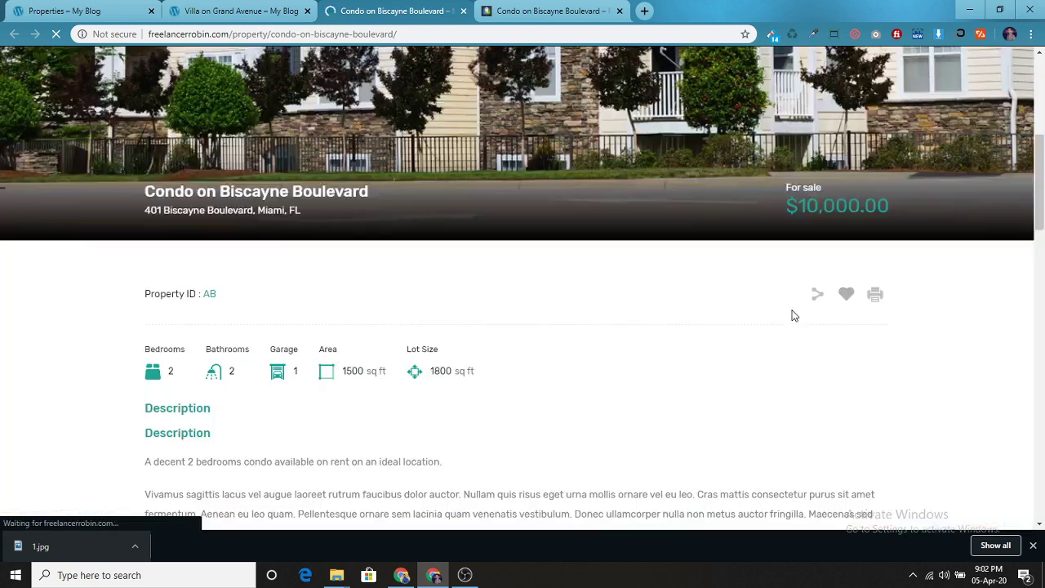
left_click(401, 577)
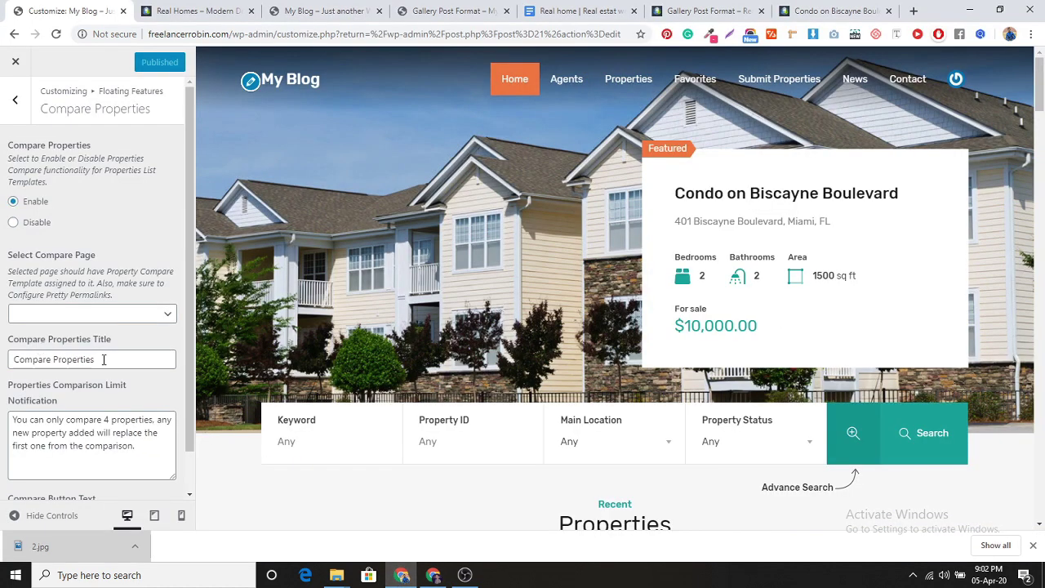
Check the notes for the required compare page, set it to Compare Properties in the Customizer, and publish.
left_click(110, 317)
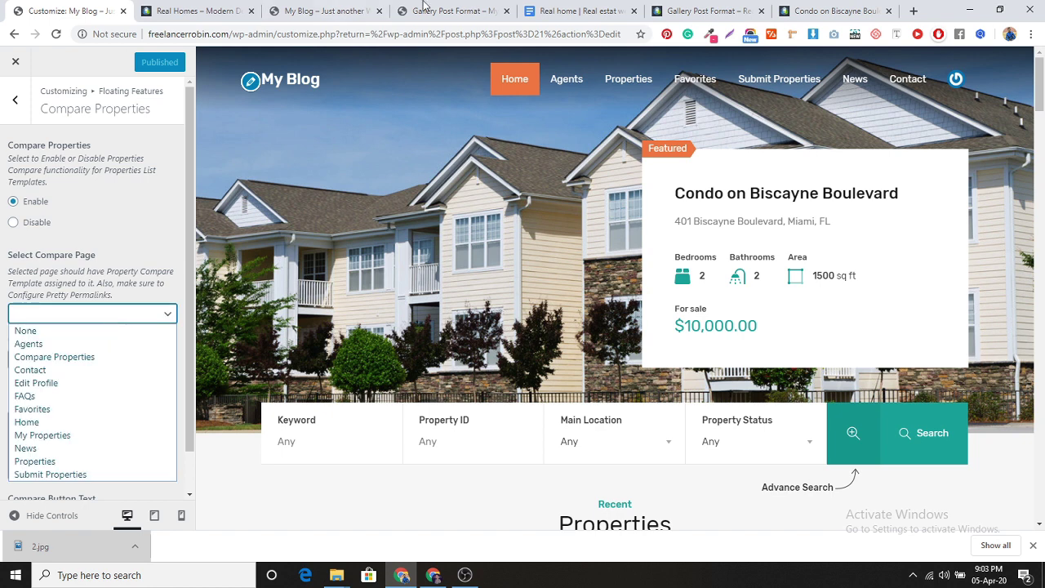
left_click(549, 8)
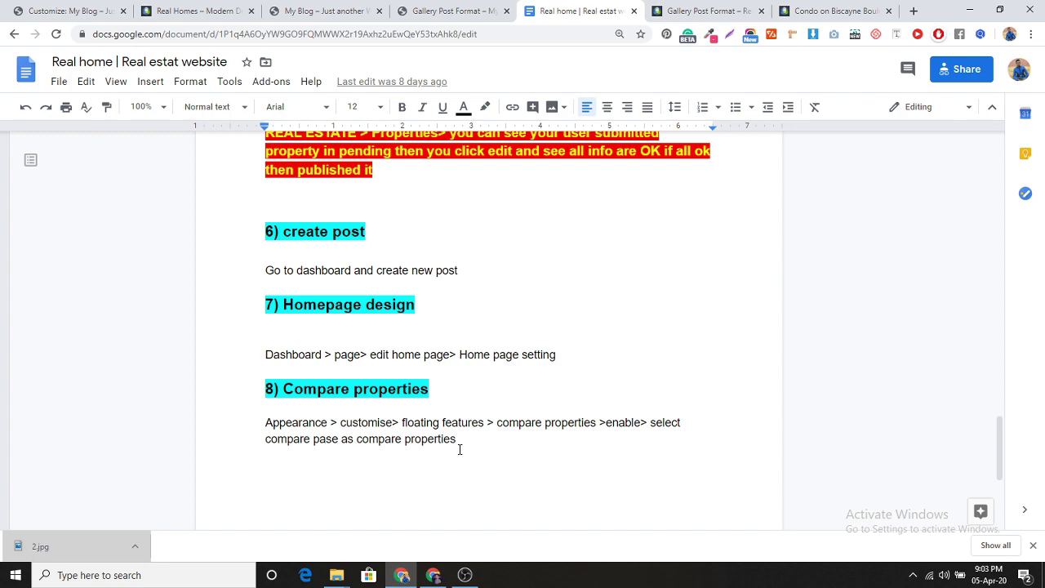
left_click(63, 10)
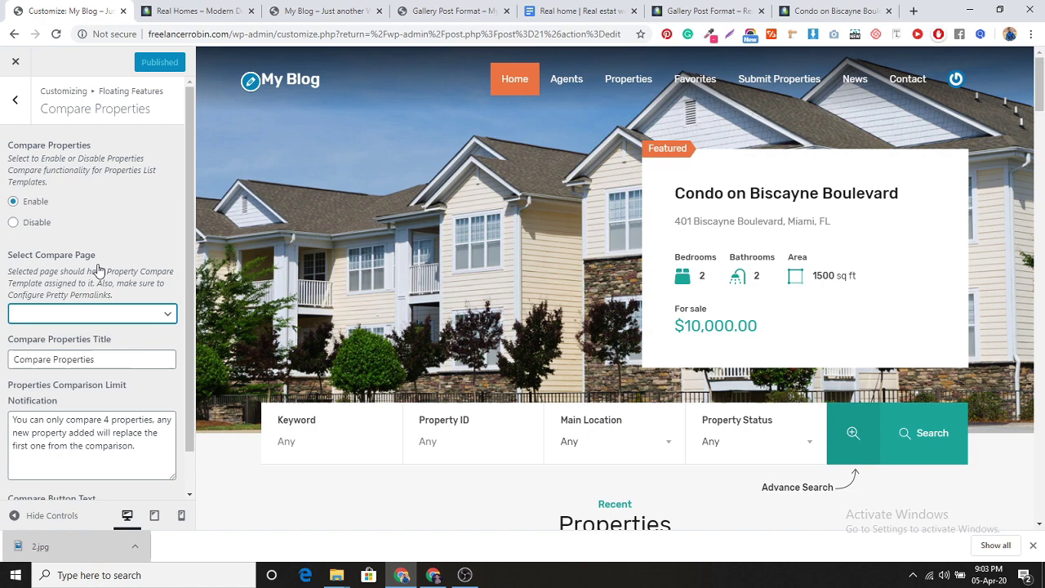
left_click(163, 313)
left_click(124, 357)
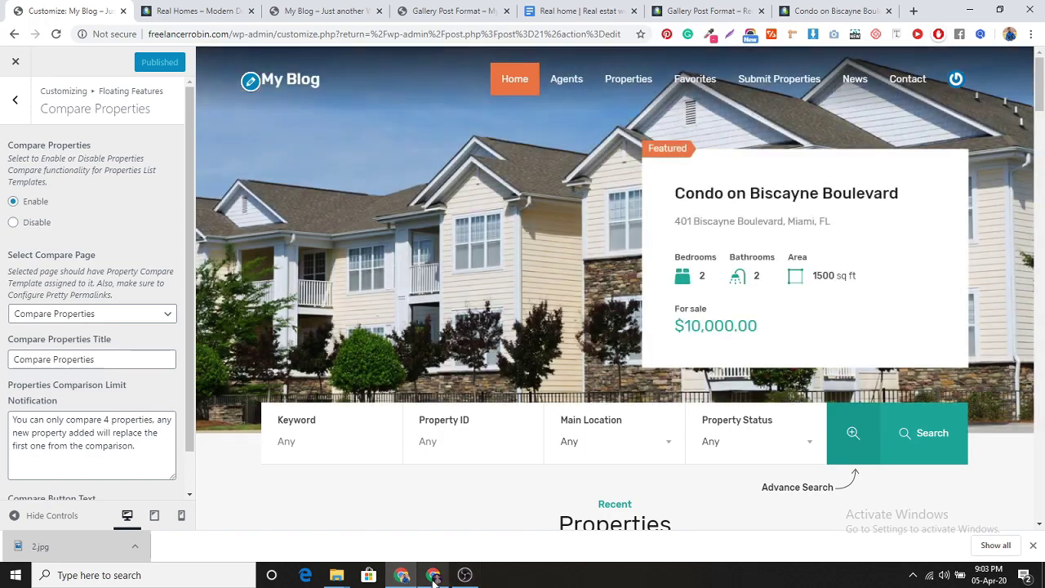
Reload the condo page in the other browser window, and open Condo on Biscayne Boulevard from the Properties results list.
left_click(401, 575)
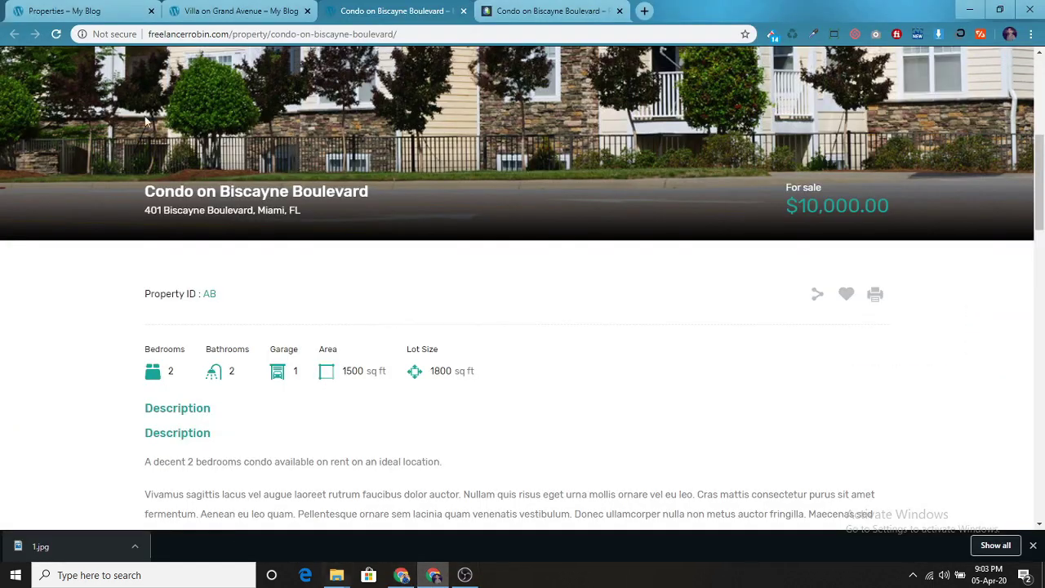
left_click(56, 34)
left_click(123, 9)
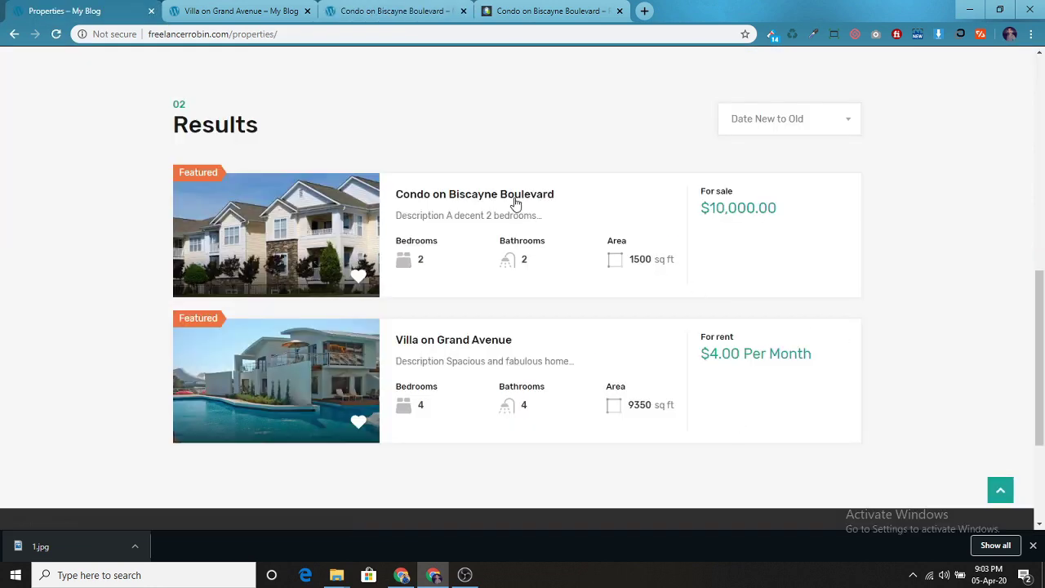
left_click(516, 199)
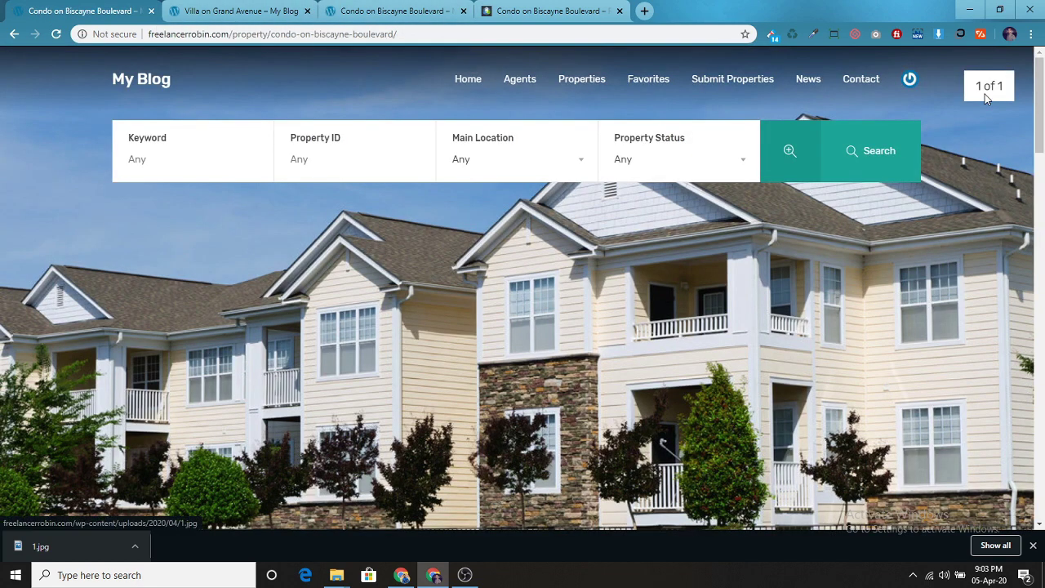
Look through the Condo on Biscayne Boulevard page for a compare option and add the property to favorites.
scroll(637, 336, "down", 4)
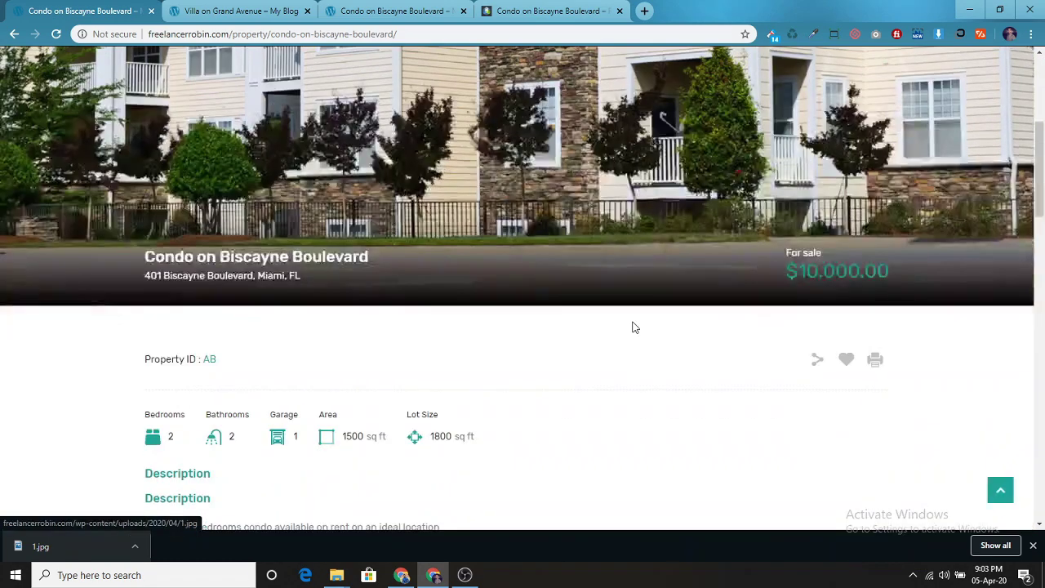
scroll(636, 327, "down", 2)
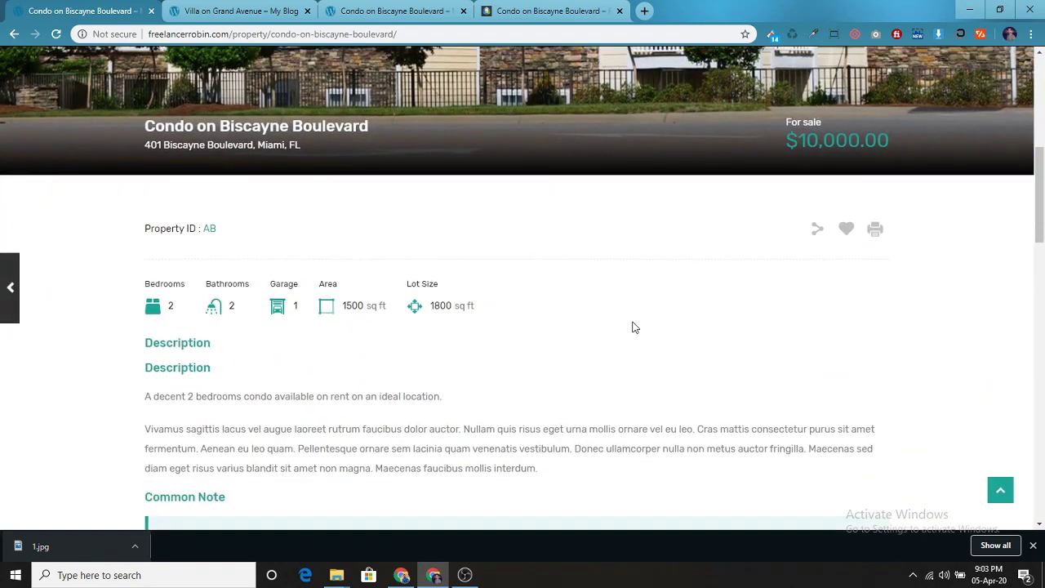
scroll(635, 328, "down", 13)
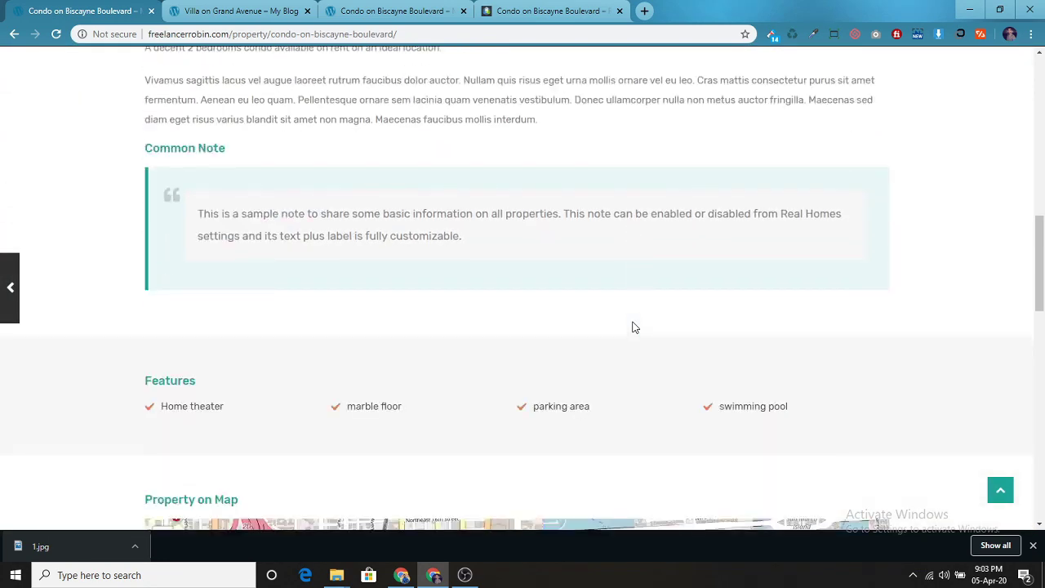
scroll(635, 328, "up", 15)
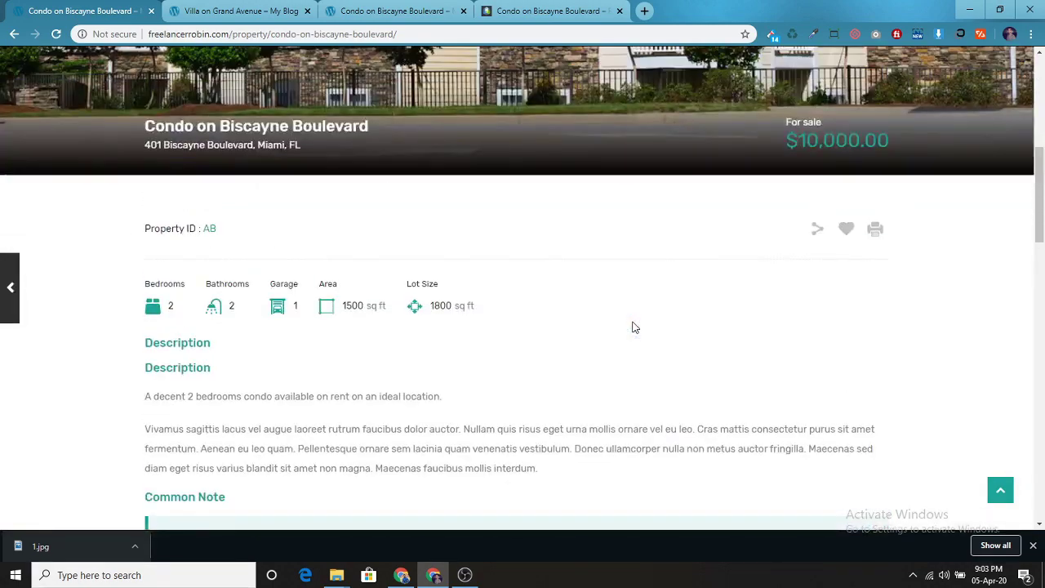
left_click(850, 230)
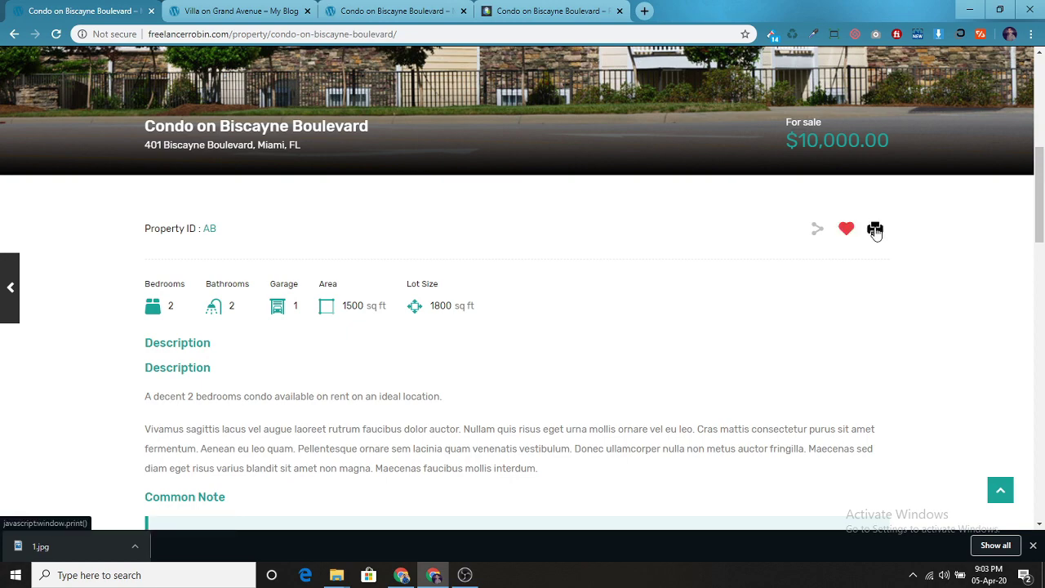
scroll(486, 273, "up", 5)
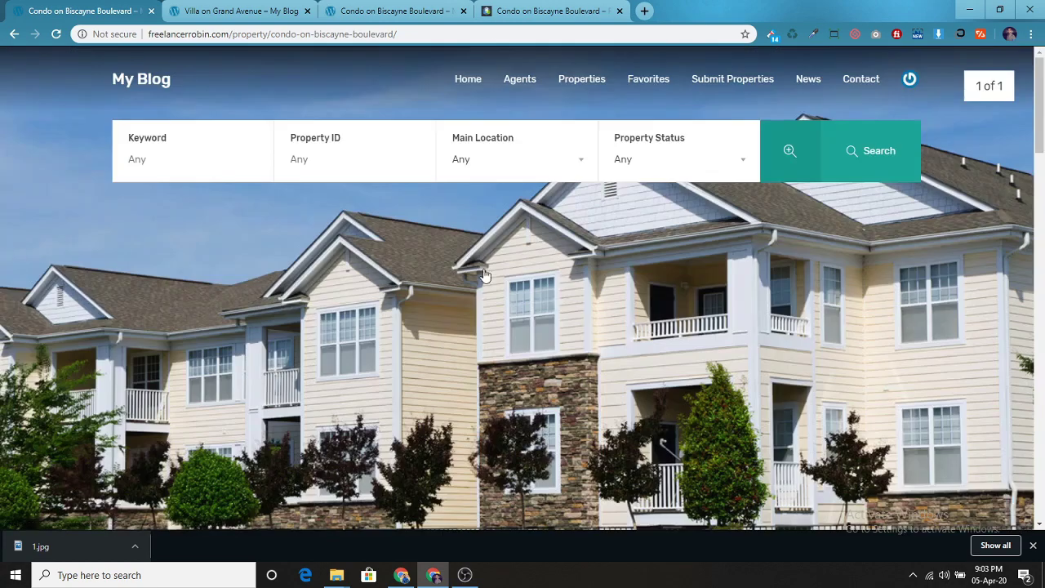
Review the Compare Properties settings in the Customizer and inspect the compare icons on the previewed homepage's recent properties.
left_click(77, 51)
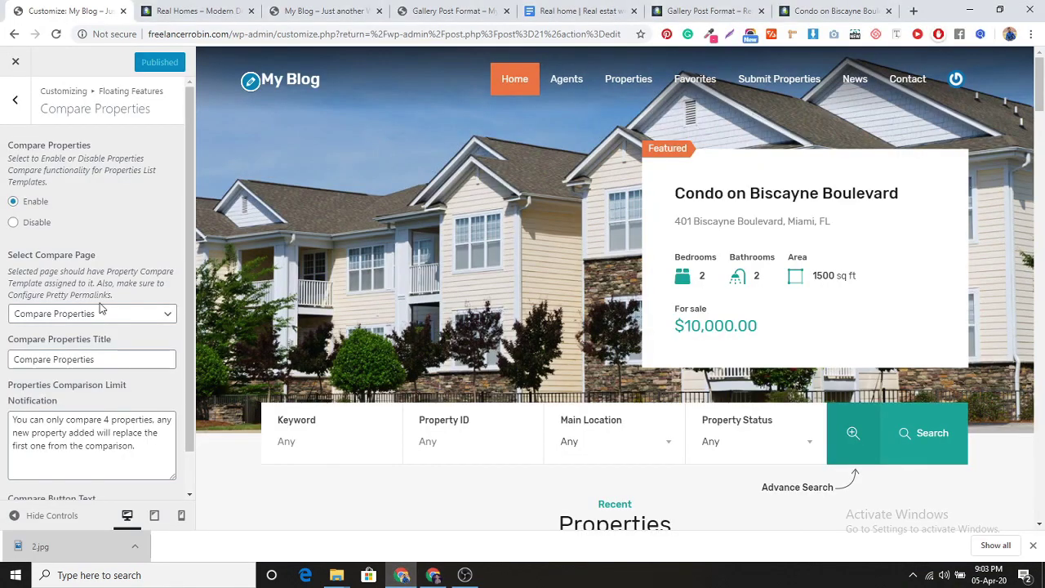
scroll(94, 388, "down", 1)
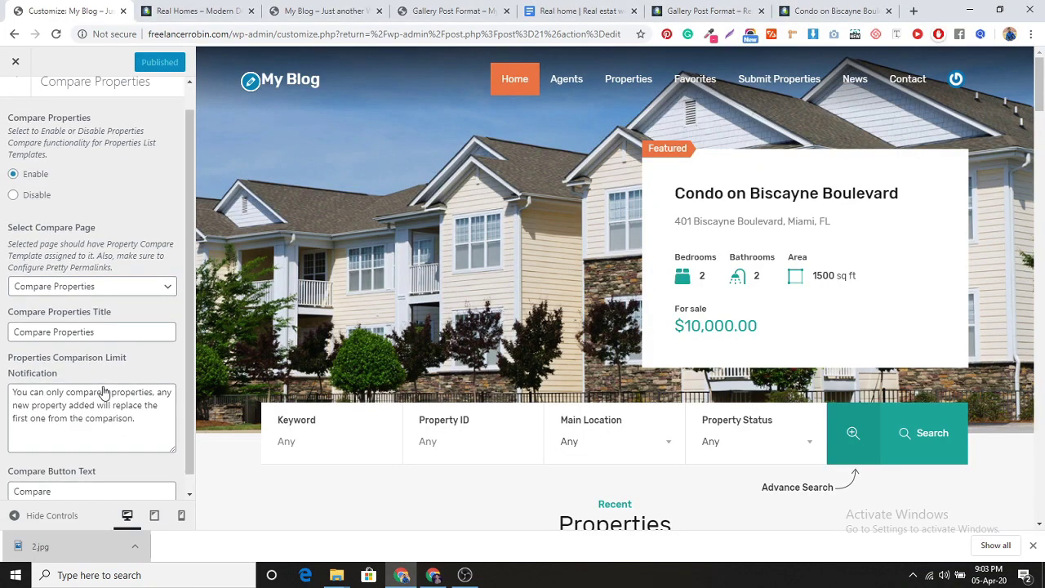
scroll(107, 388, "up", 1)
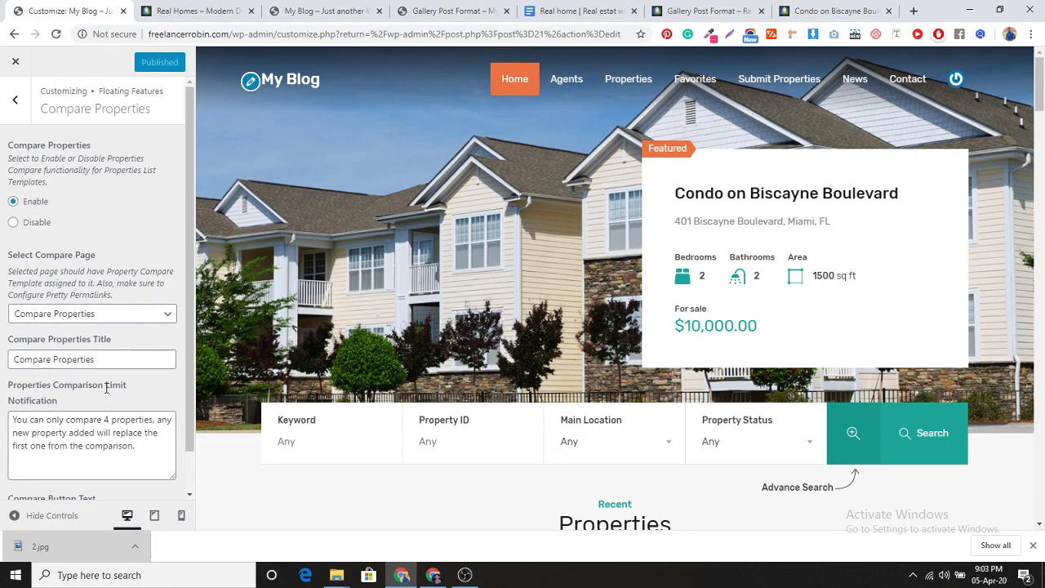
scroll(426, 492, "down", 7)
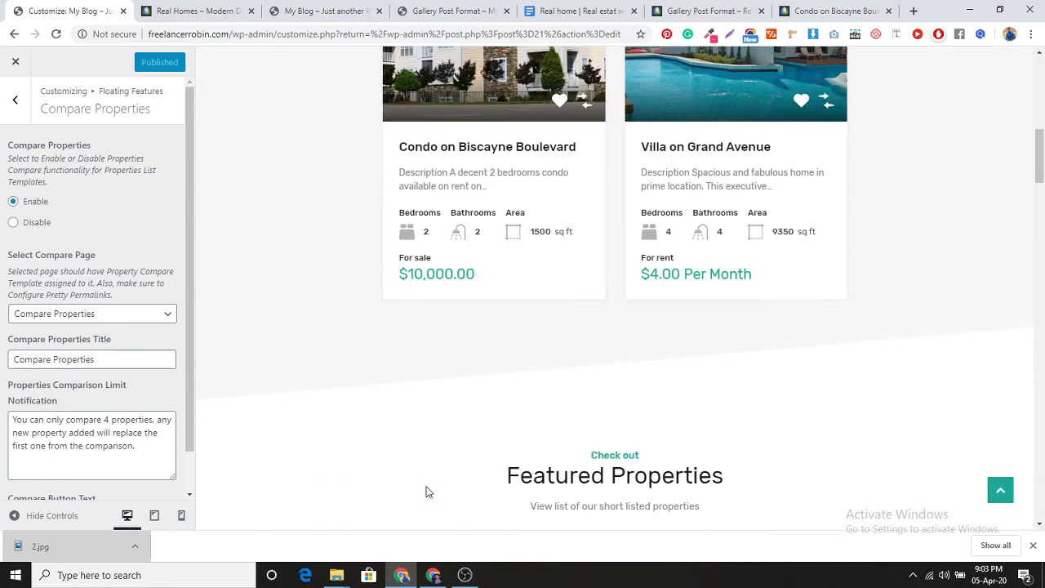
scroll(427, 492, "up", 1)
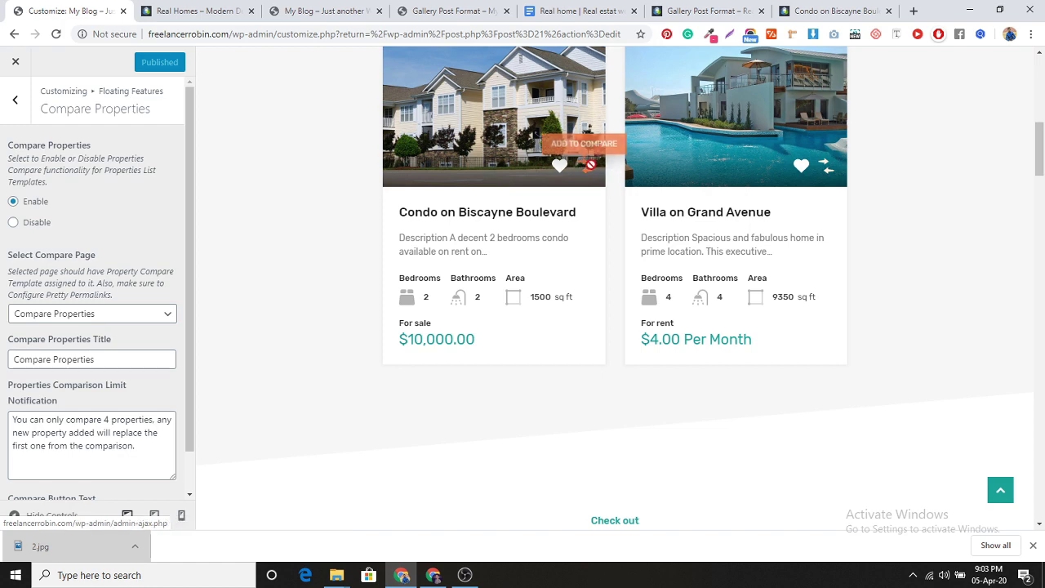
Reload the live Condo on Biscayne Boulevard page in the other browser window and look through it for a compare option.
left_click(431, 578)
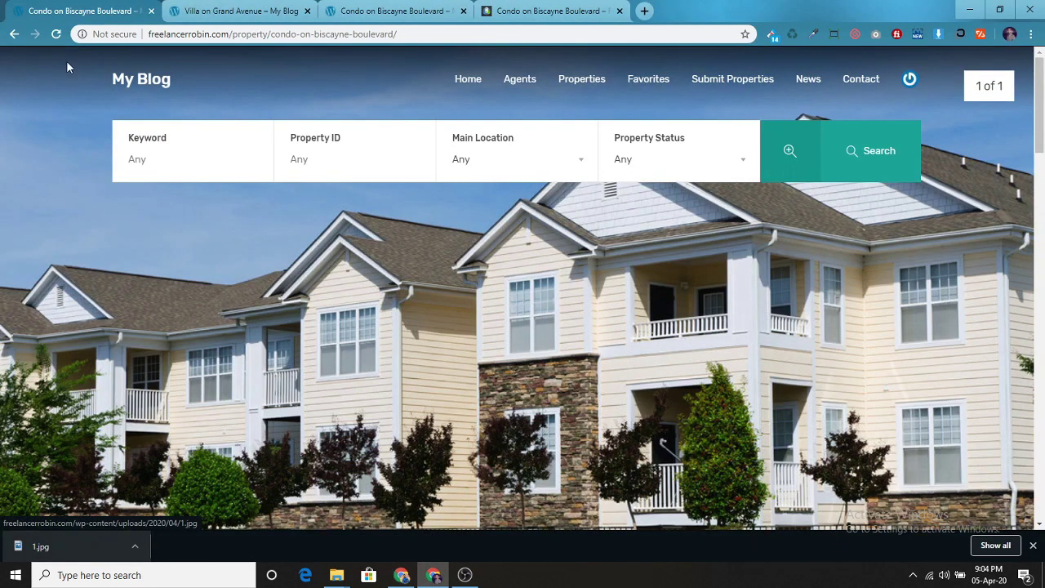
left_click(255, 10)
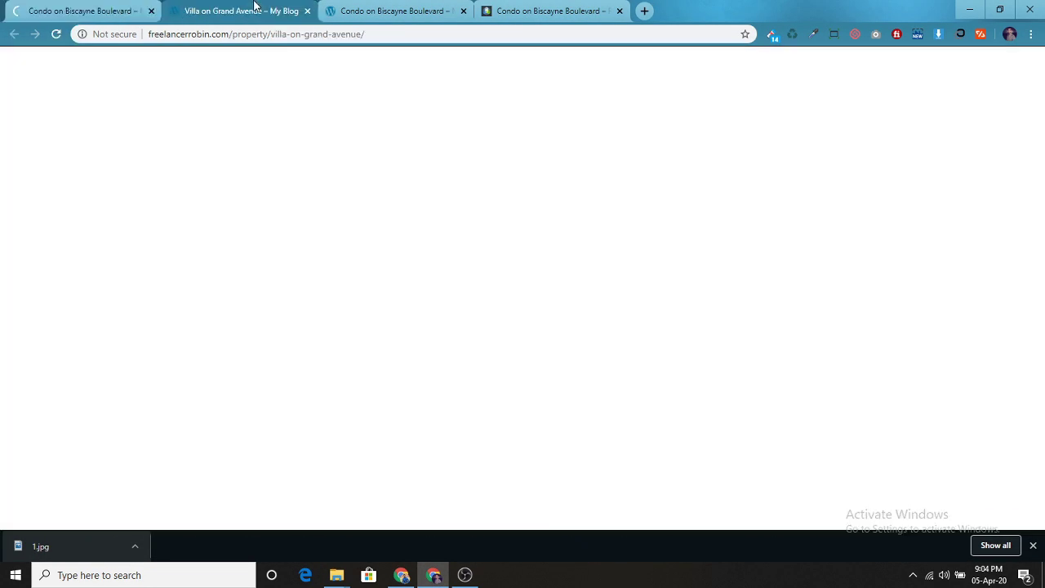
scroll(301, 277, "up", 2)
key("ctrl+Tab")
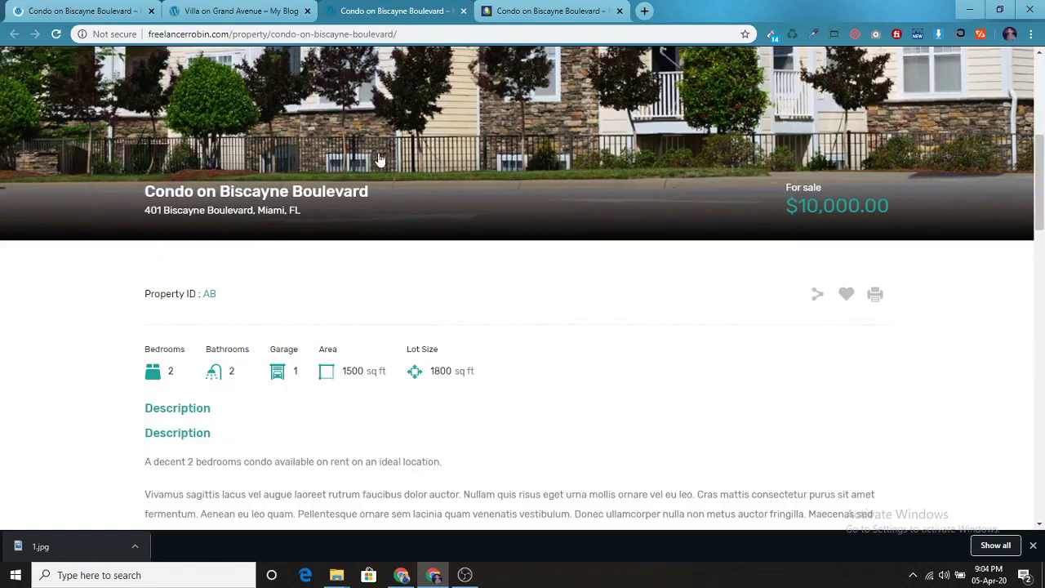
scroll(339, 242, "up", 5)
left_click(56, 34)
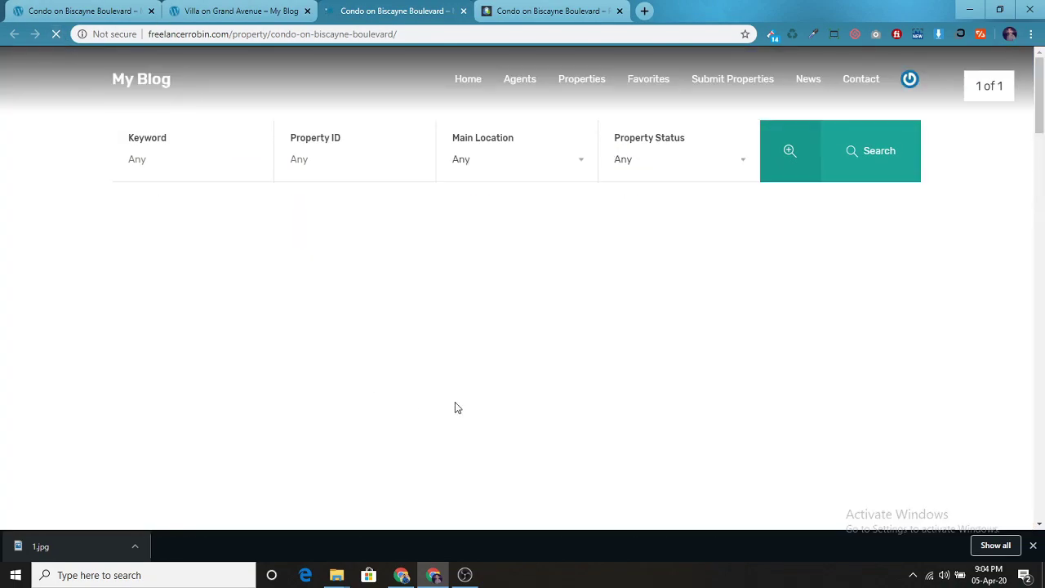
scroll(526, 383, "down", 5)
scroll(527, 383, "down", 11)
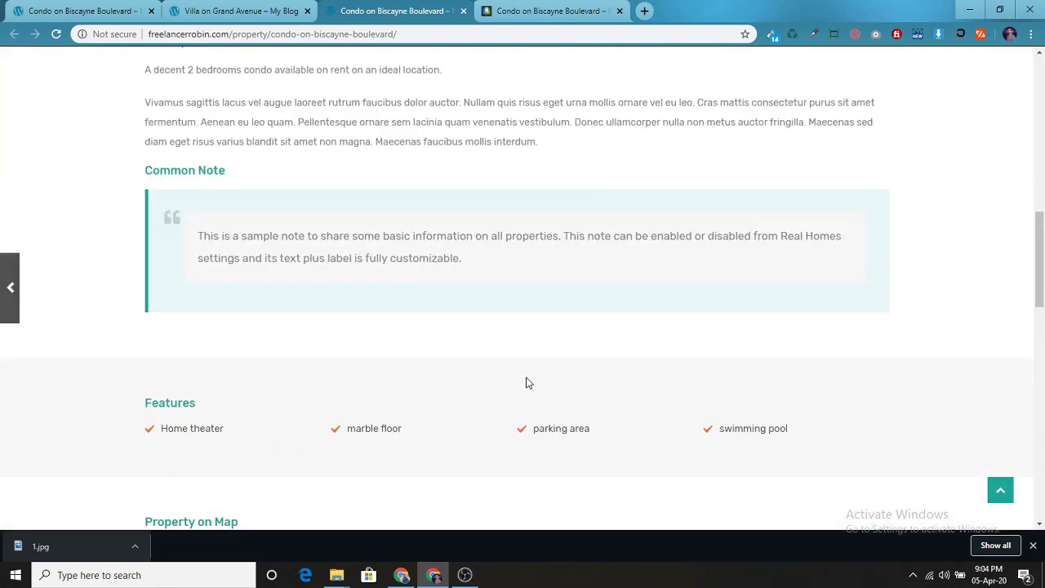
scroll(527, 383, "up", 6)
scroll(526, 383, "up", 10)
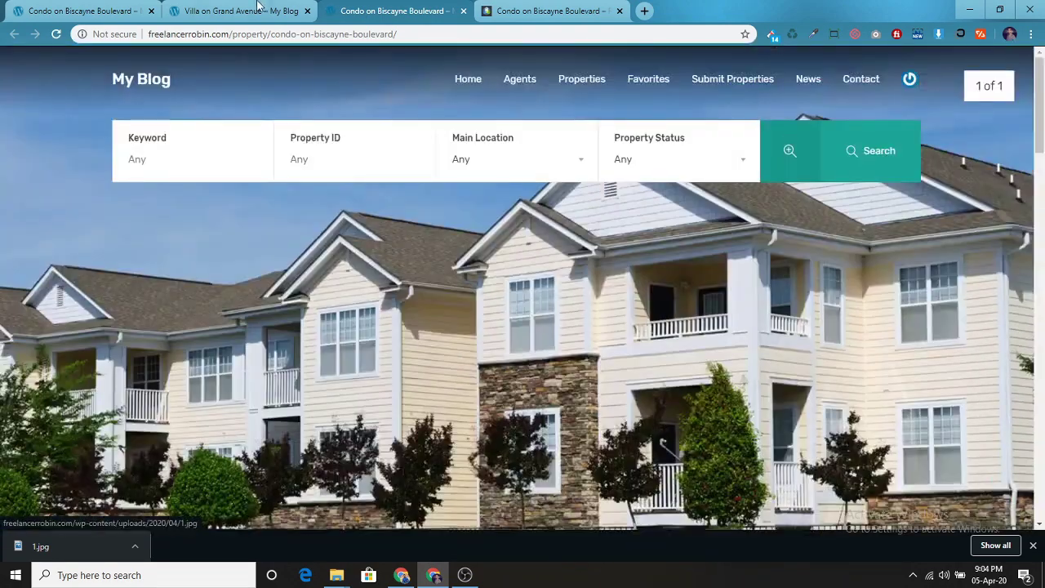
Look through the live Villa on Grand Avenue page for a compare option, and check the Customizer's homepage preview and the demo site.
left_click(245, 11)
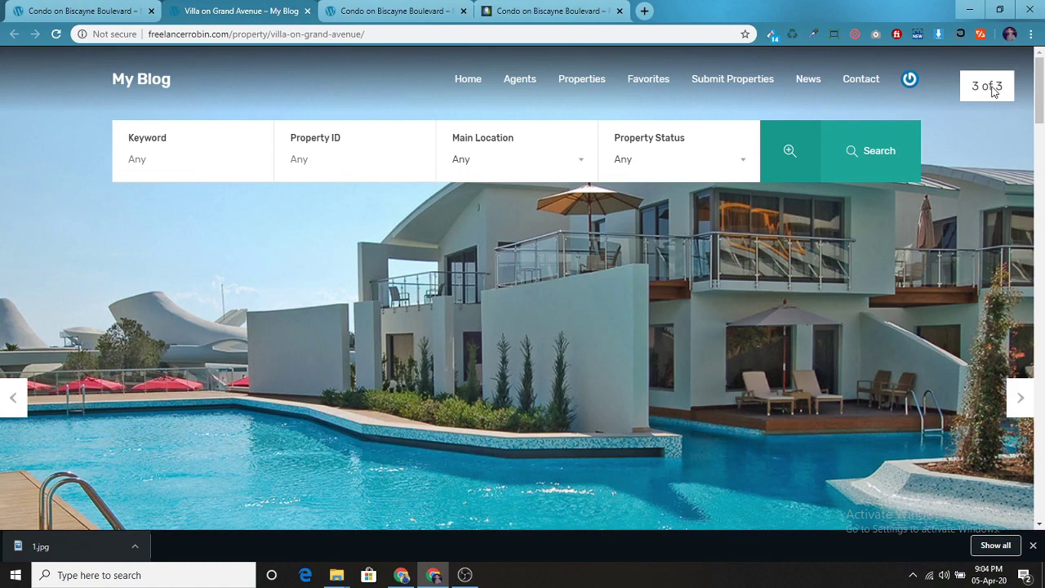
scroll(739, 325, "down", 8)
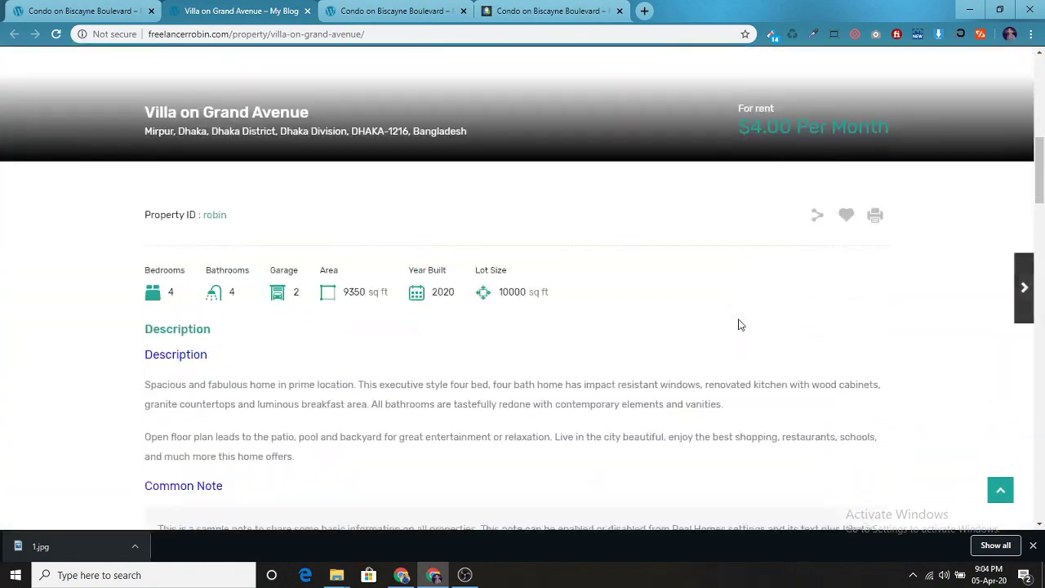
scroll(740, 324, "up", 6)
scroll(976, 105, "up", 3)
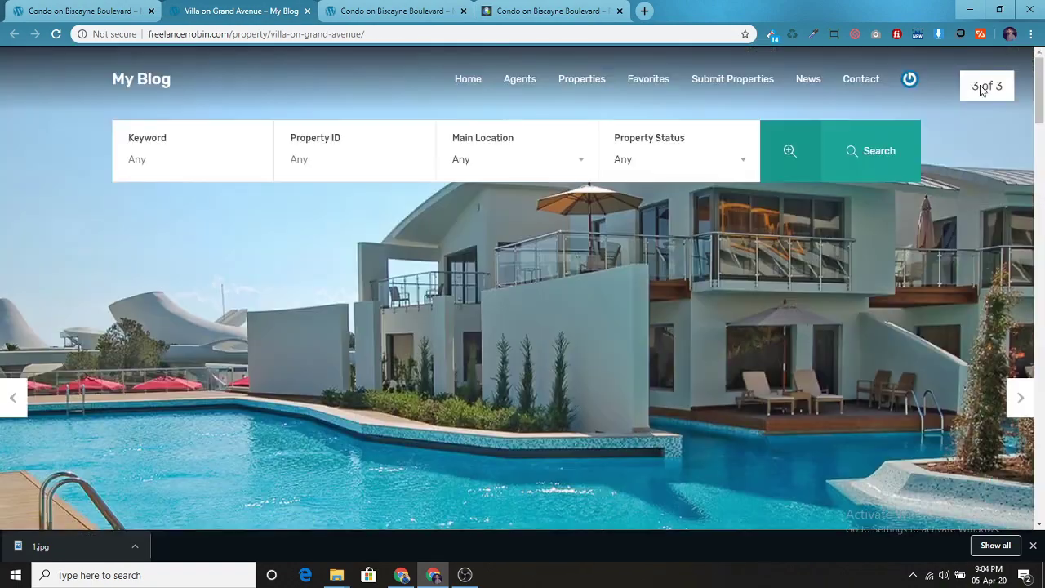
left_click(401, 575)
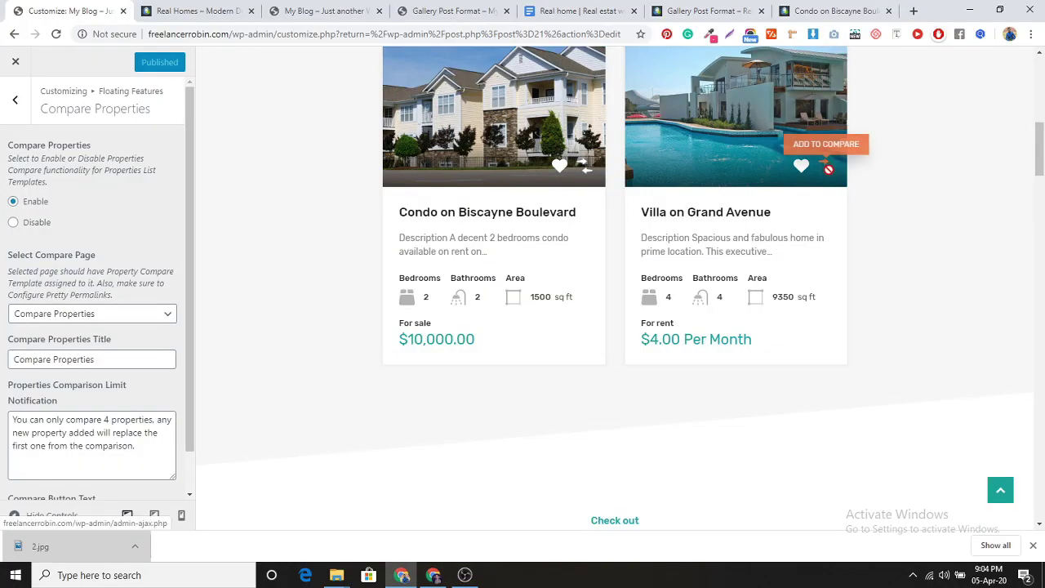
left_click(232, 10)
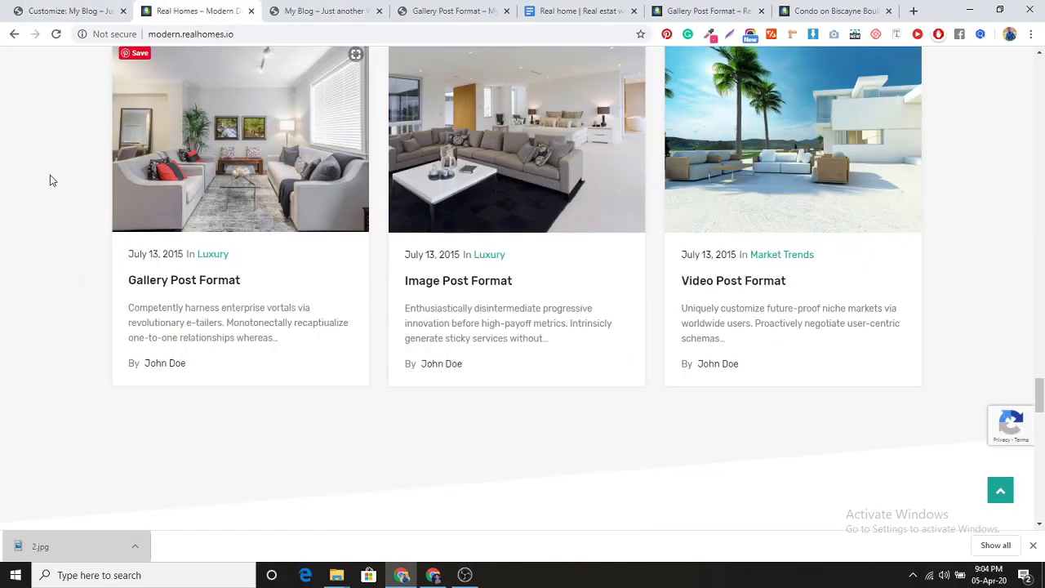
scroll(50, 179, "up", 5)
left_click(87, 8)
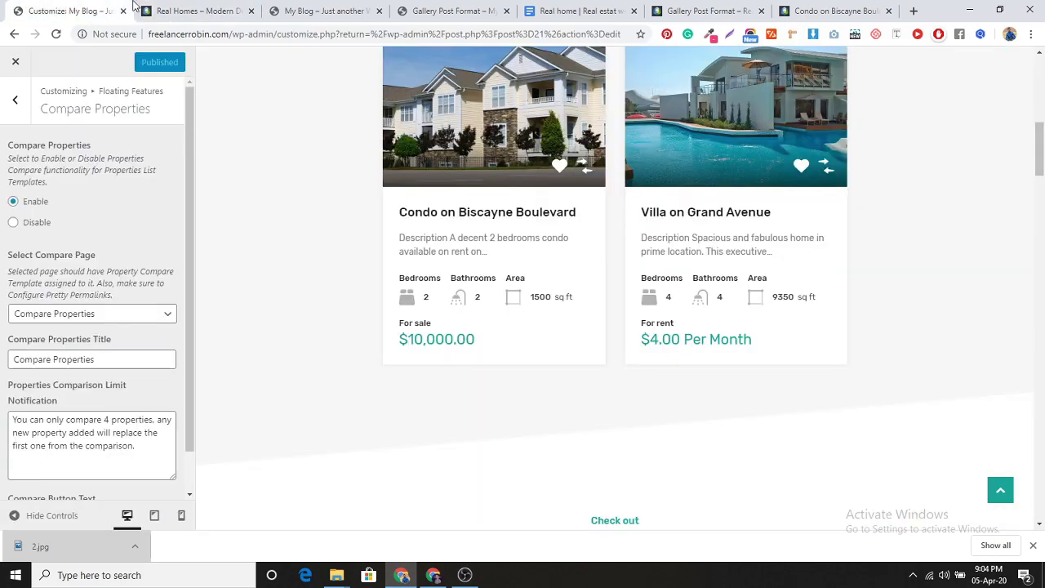
From the live homepage's recent properties, add Condo on Biscayne Boulevard and Villa on Grand Avenue to compare and open their comparison.
left_click(433, 575)
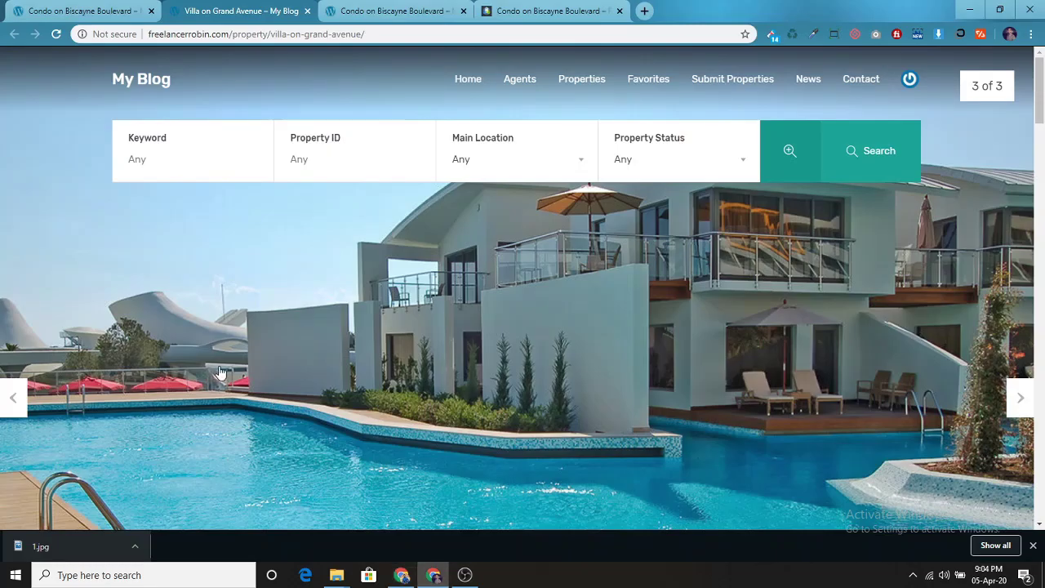
left_click(147, 84)
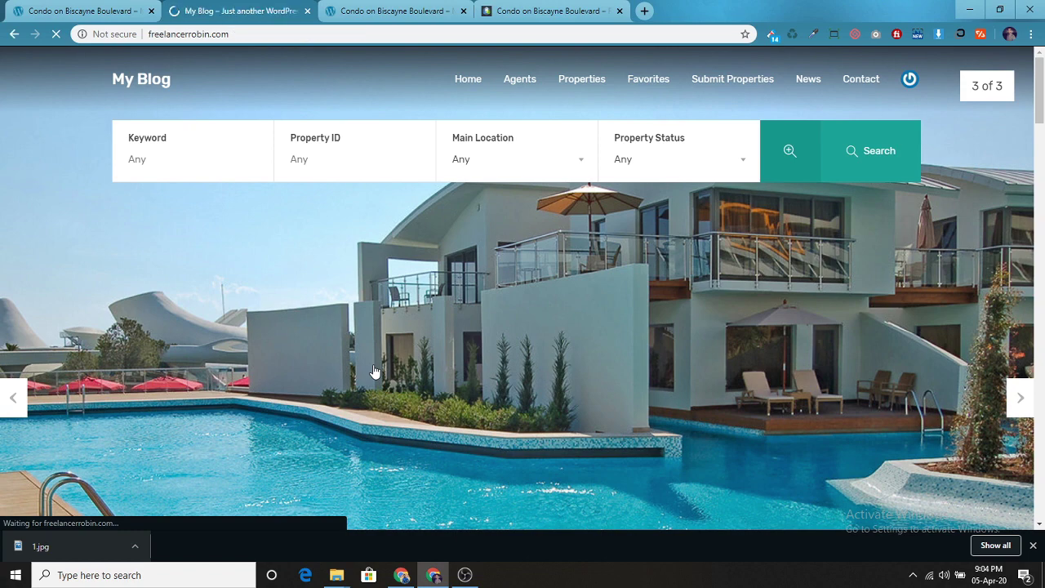
scroll(618, 299, "down", 5)
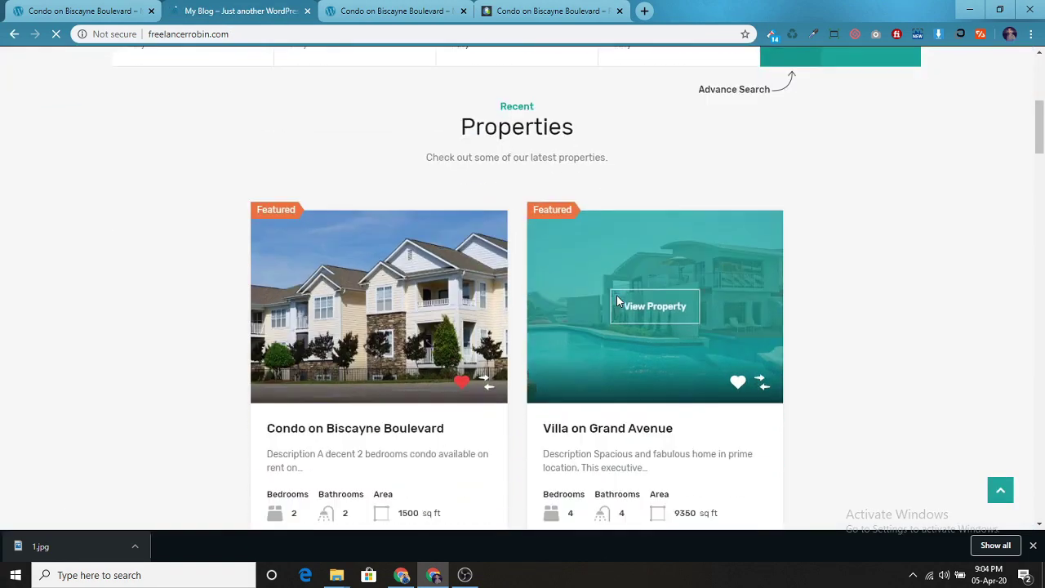
scroll(617, 301, "down", 1)
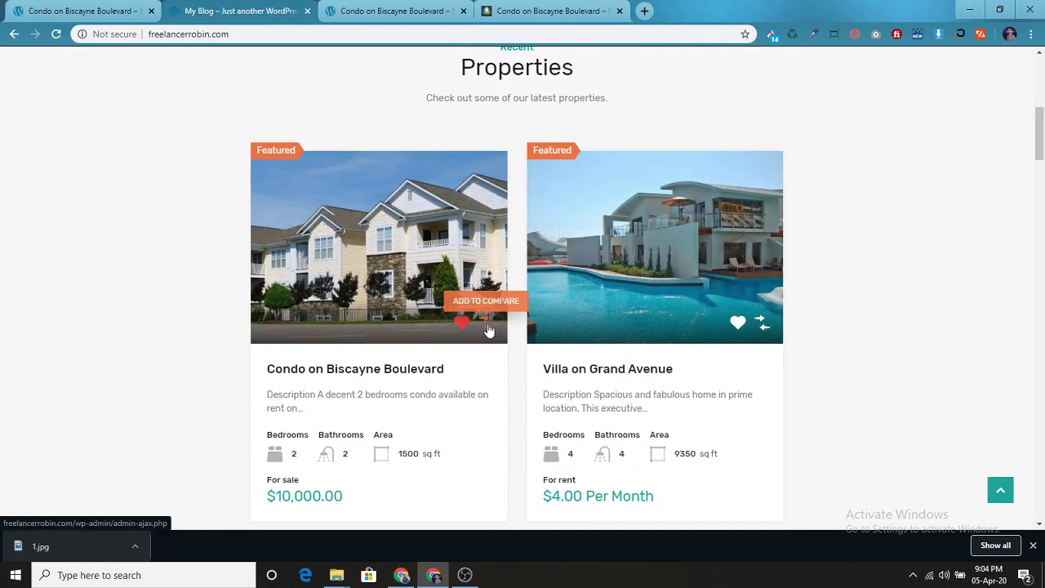
left_click(487, 329)
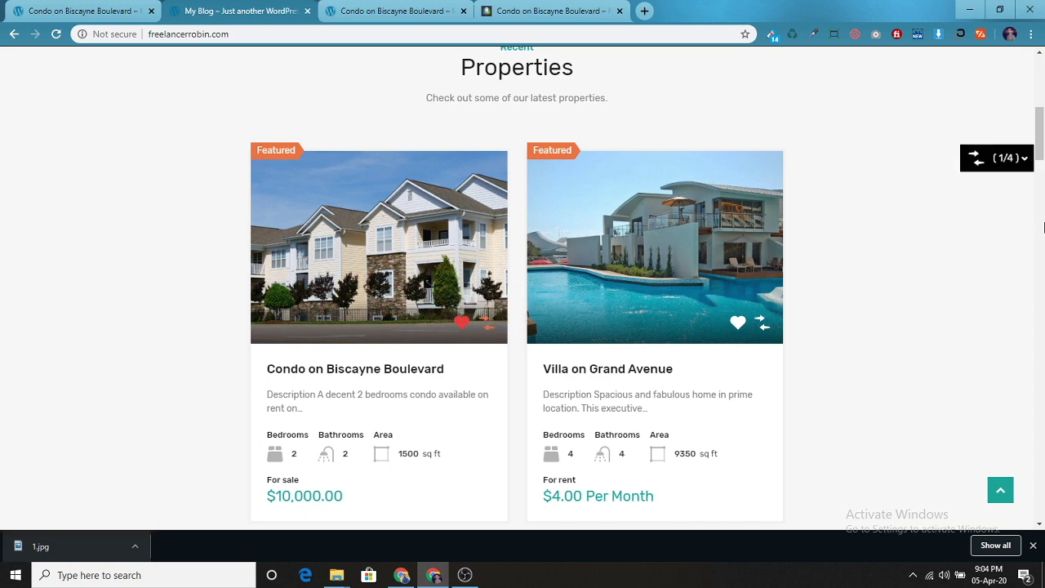
left_click(763, 327)
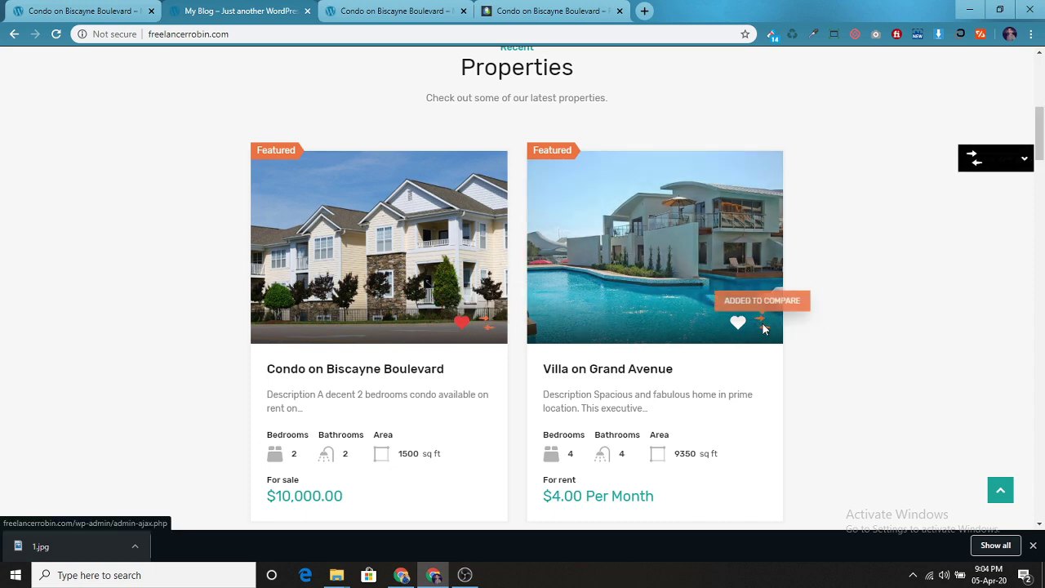
left_click(1007, 163)
left_click(932, 343)
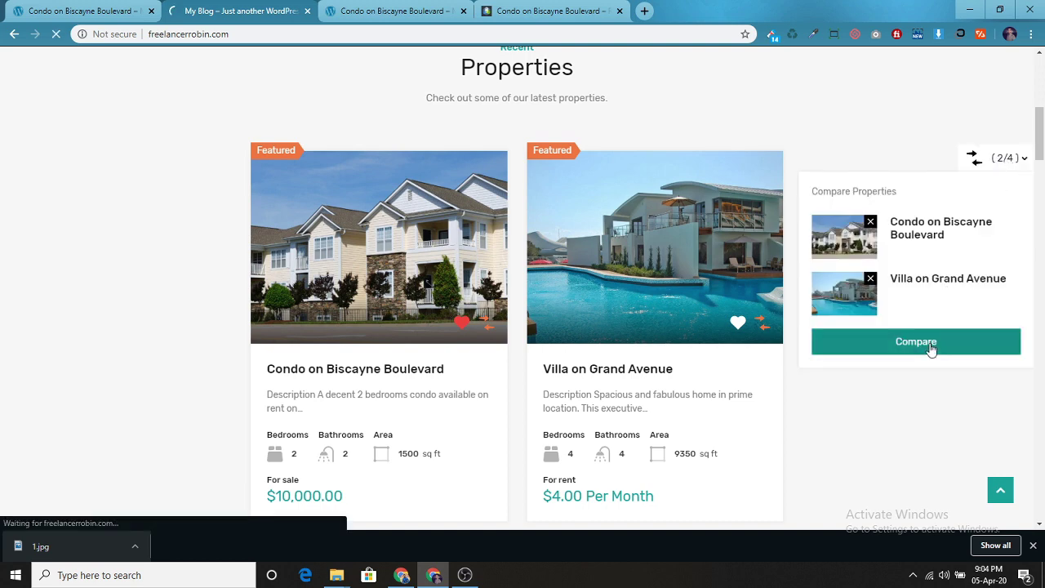
Examine the comparison table for both properties, including type, location, sizes, year built, rooms and features.
scroll(752, 386, "down", 4)
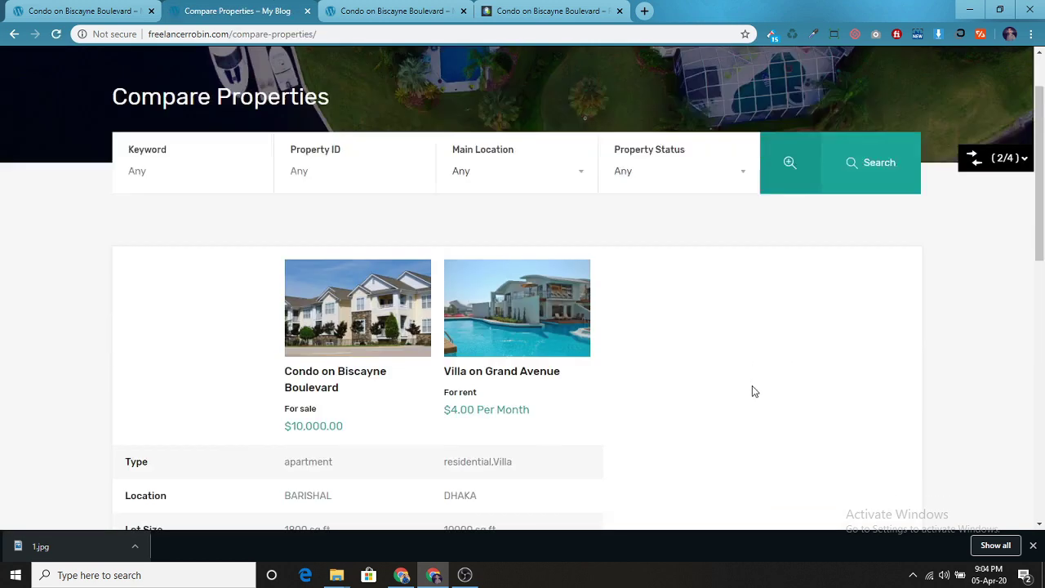
scroll(752, 386, "up", 2)
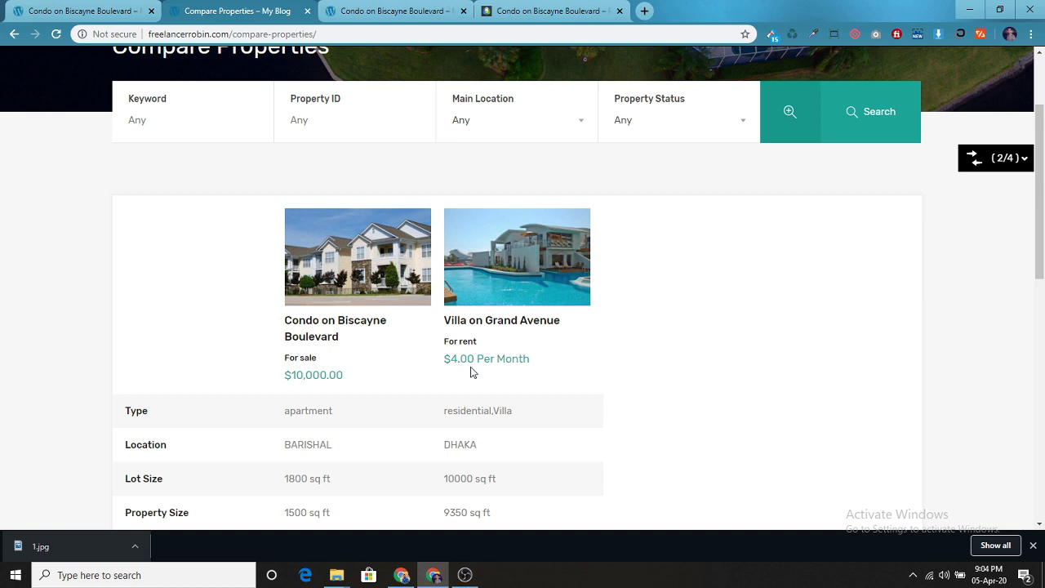
scroll(471, 373, "down", 2)
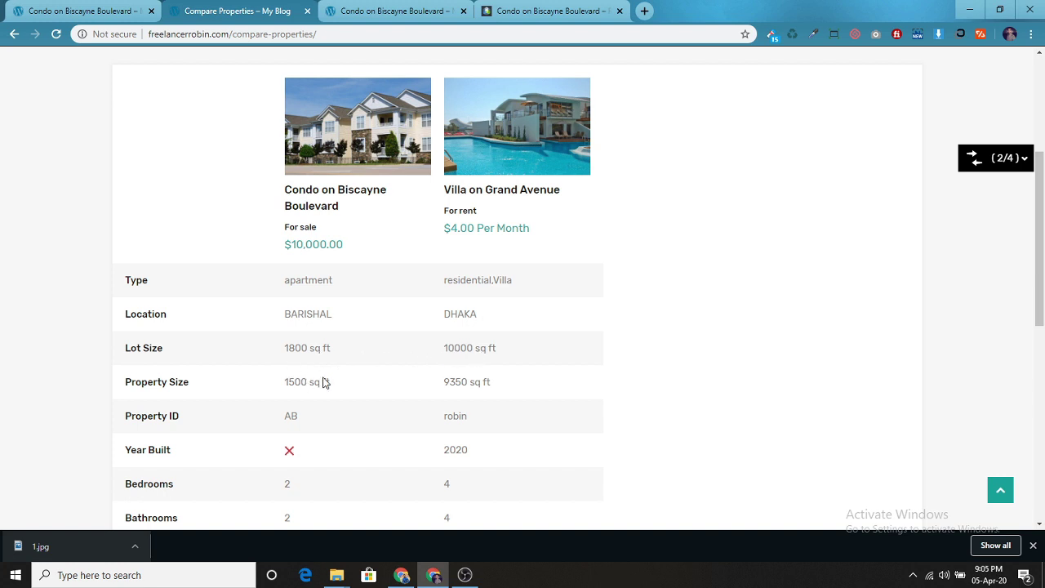
scroll(325, 382, "down", 1)
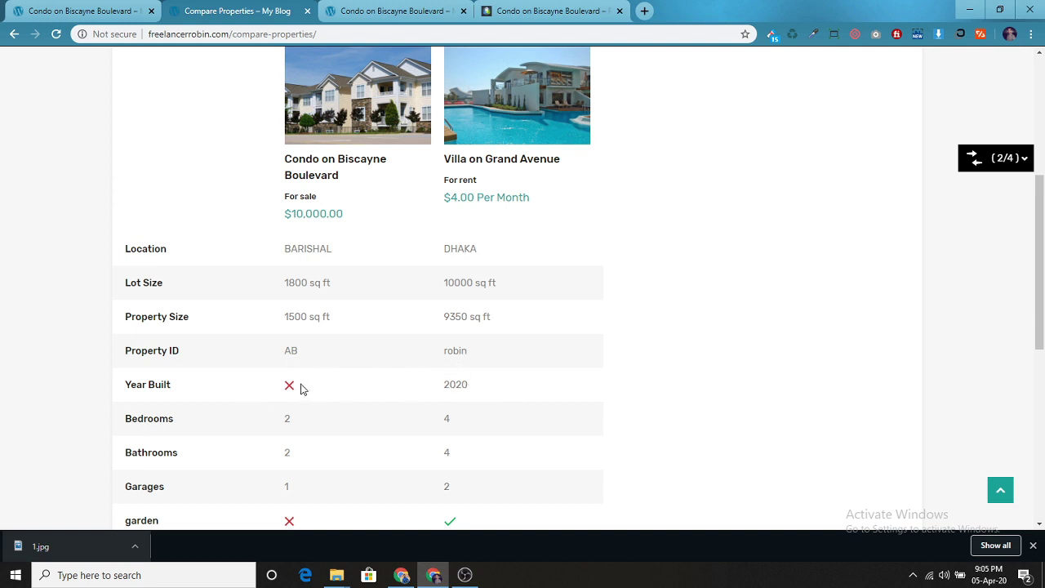
scroll(301, 388, "down", 1)
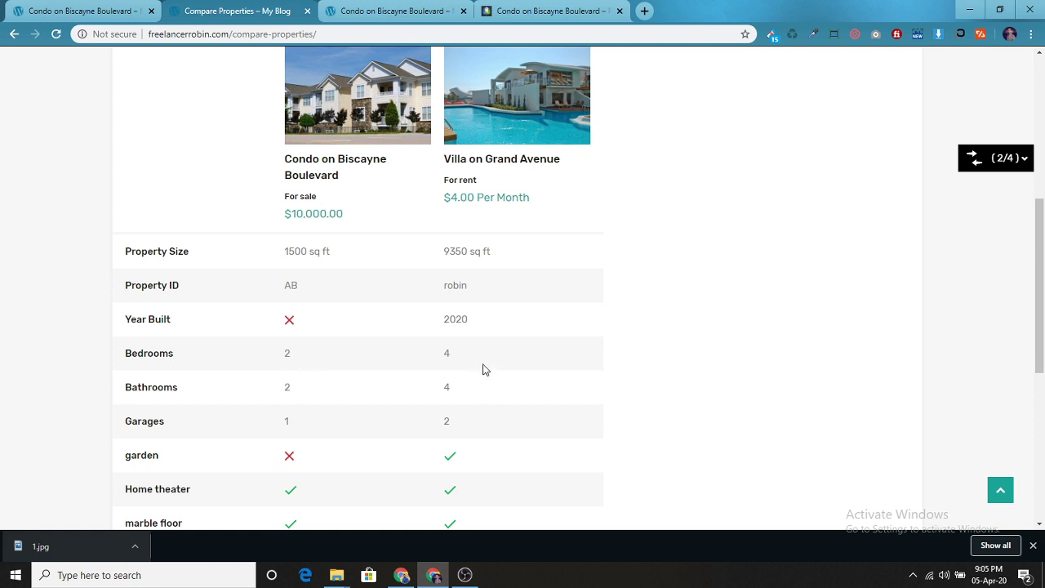
scroll(482, 367, "up", 1)
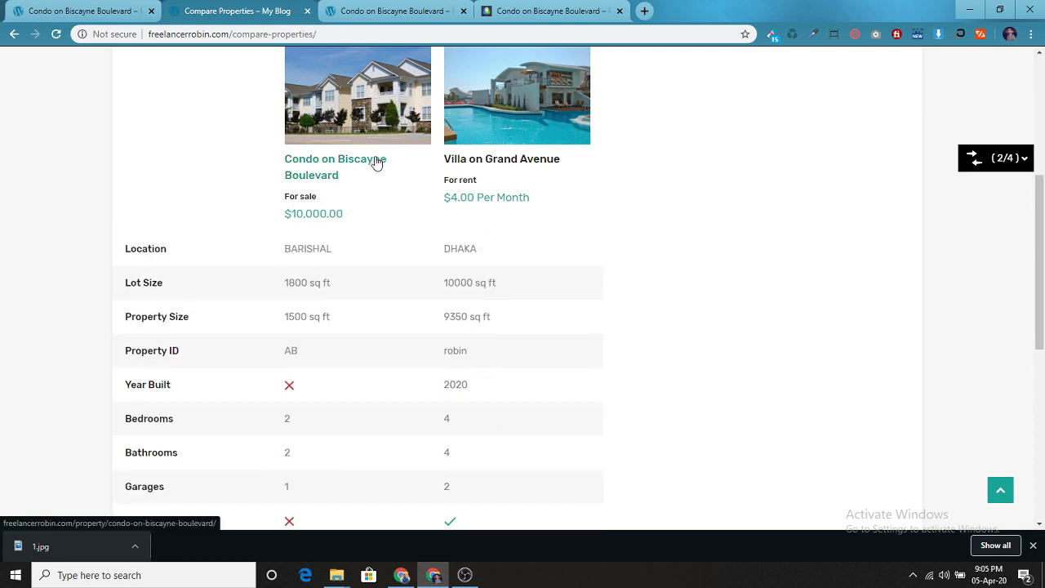
scroll(525, 330, "down", 4)
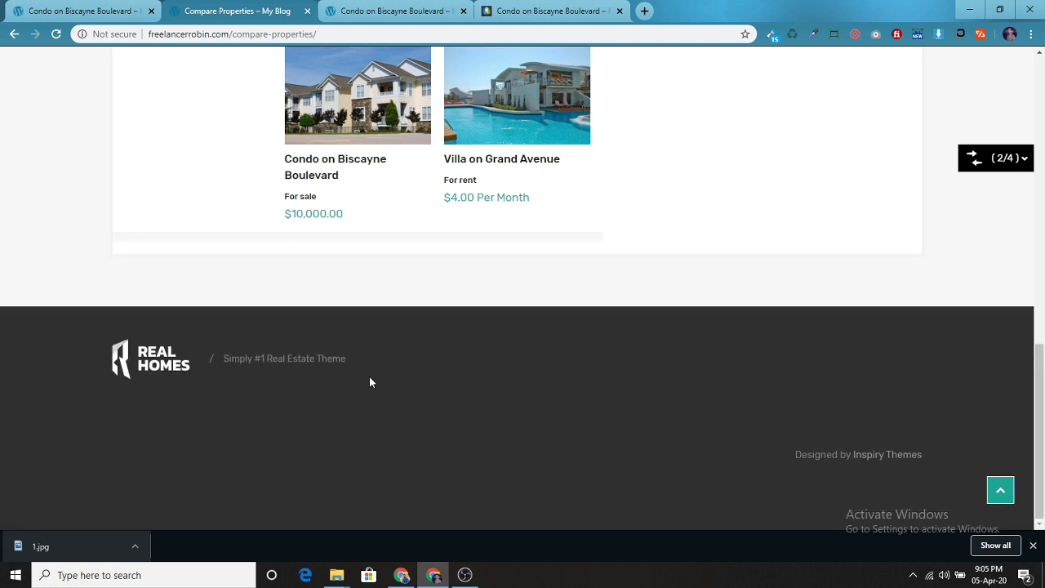
scroll(385, 390, "up", 4)
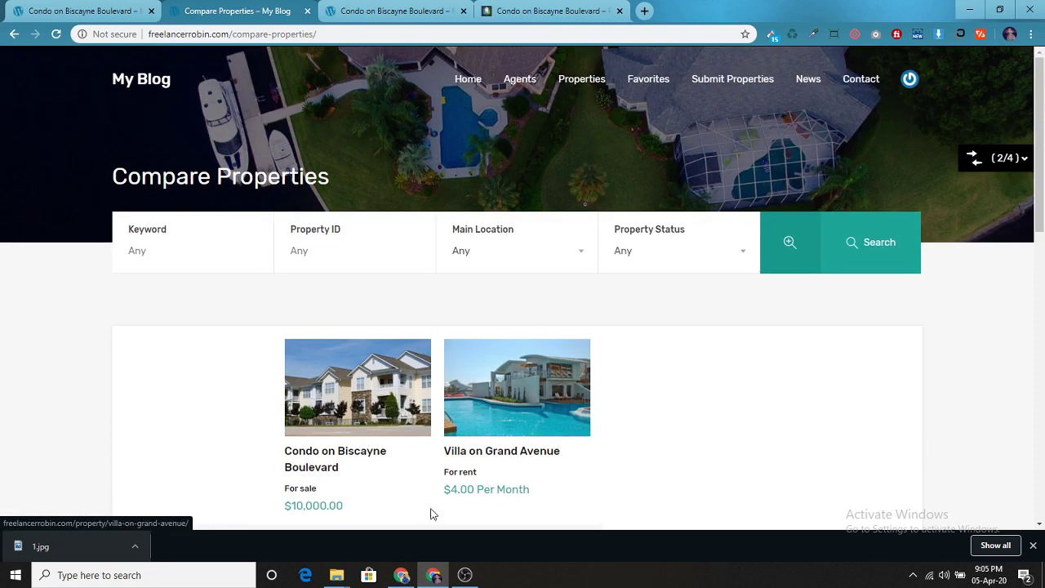
Leave the Compare Properties settings in the Customizer and return to the main list of theme sections.
left_click(401, 575)
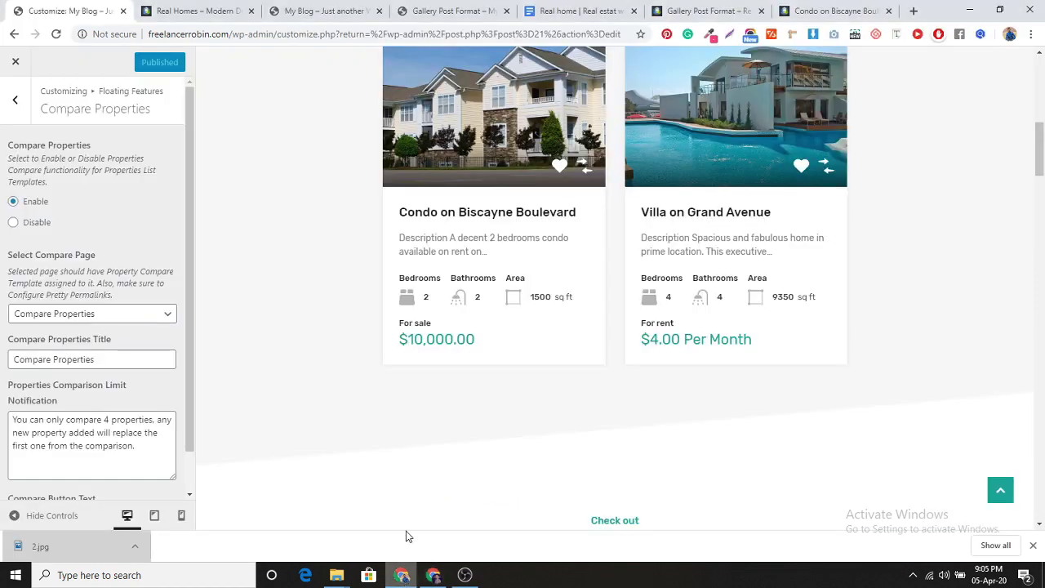
left_click(15, 106)
left_click(14, 109)
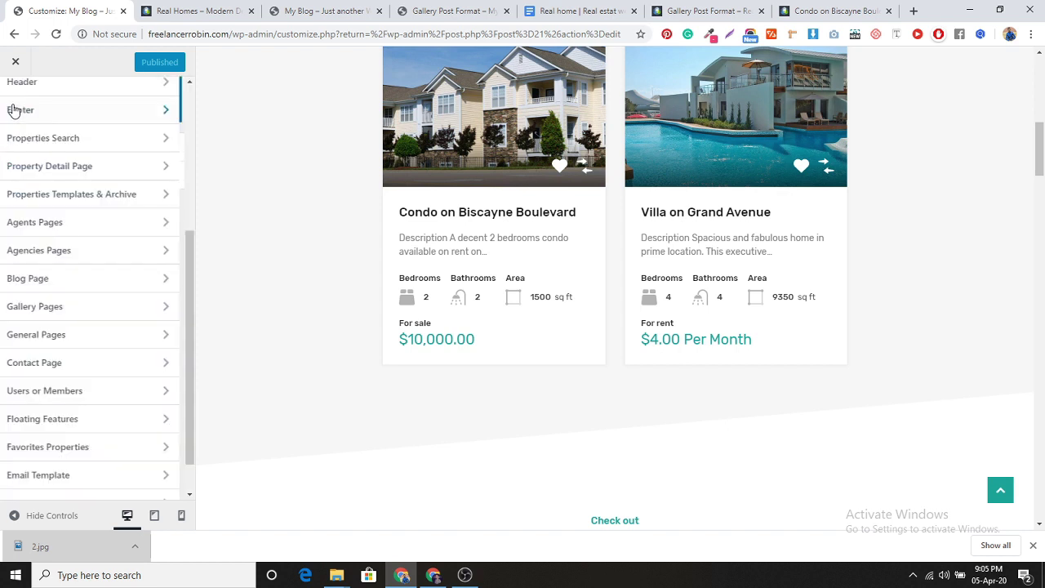
scroll(152, 304, "down", 1)
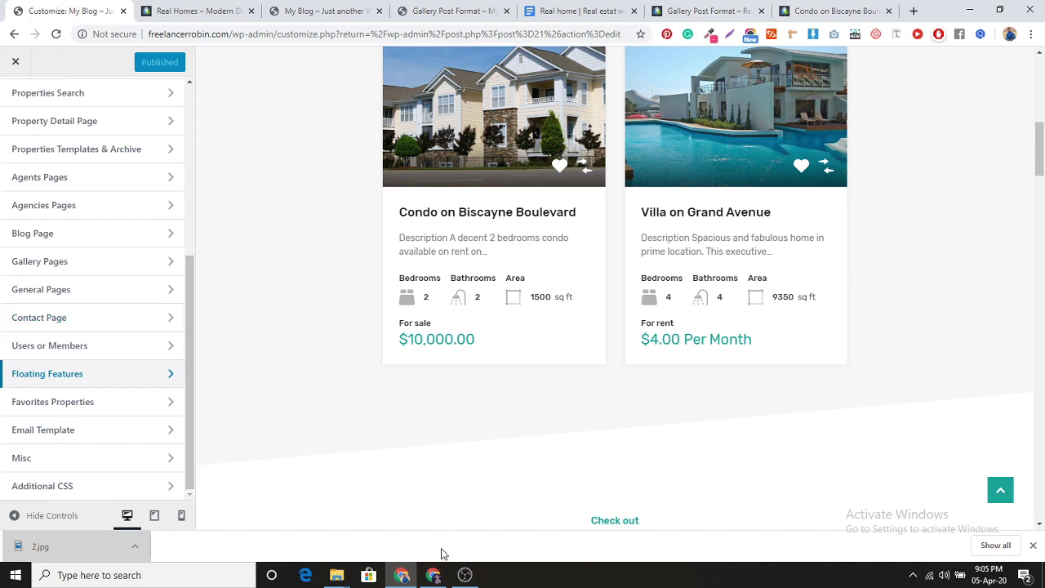
Open the live site's Contact page and look through its form, map and footer.
left_click(434, 573)
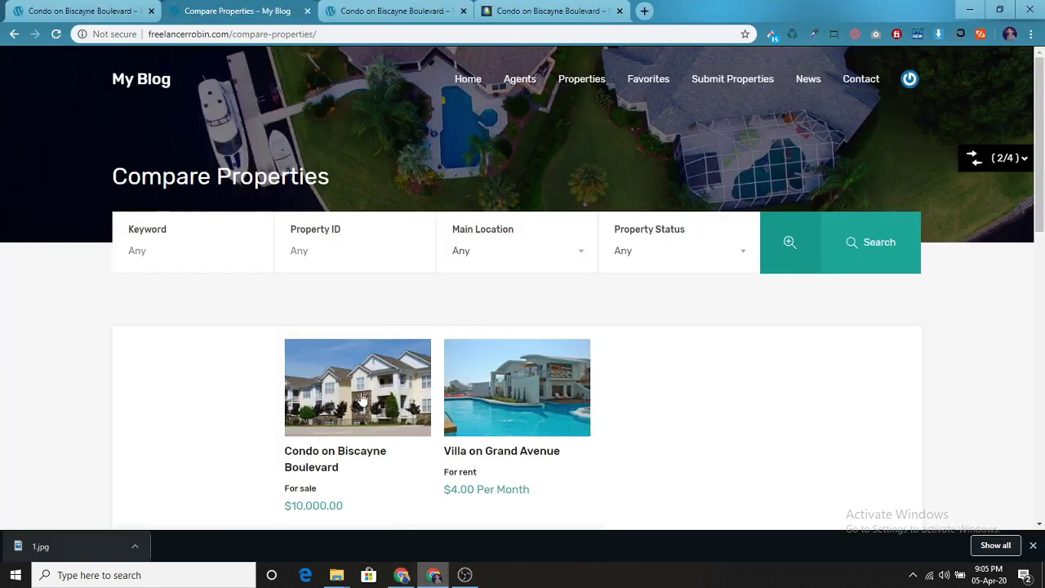
left_click(846, 85)
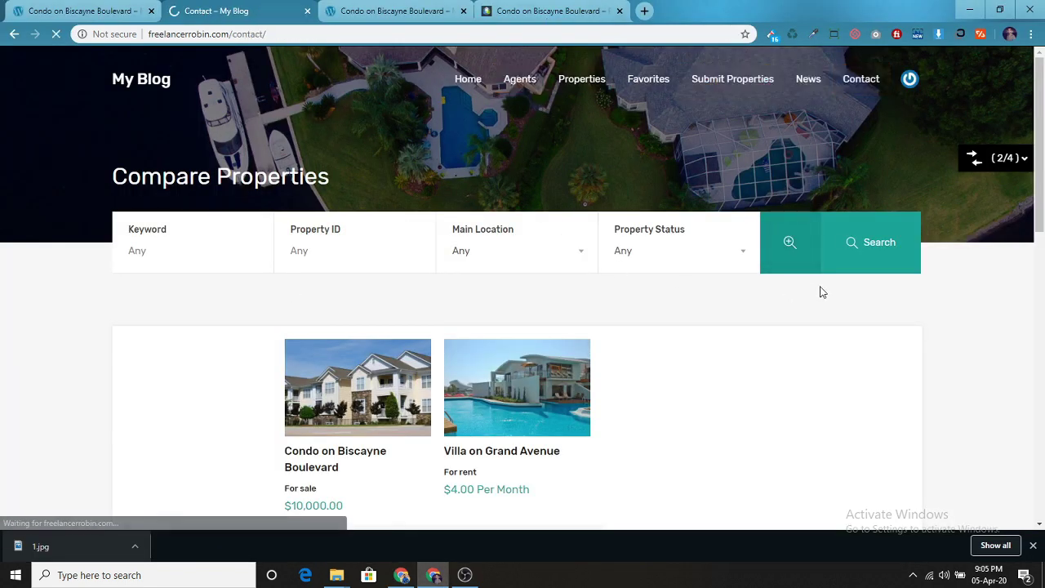
scroll(486, 234, "down", 2)
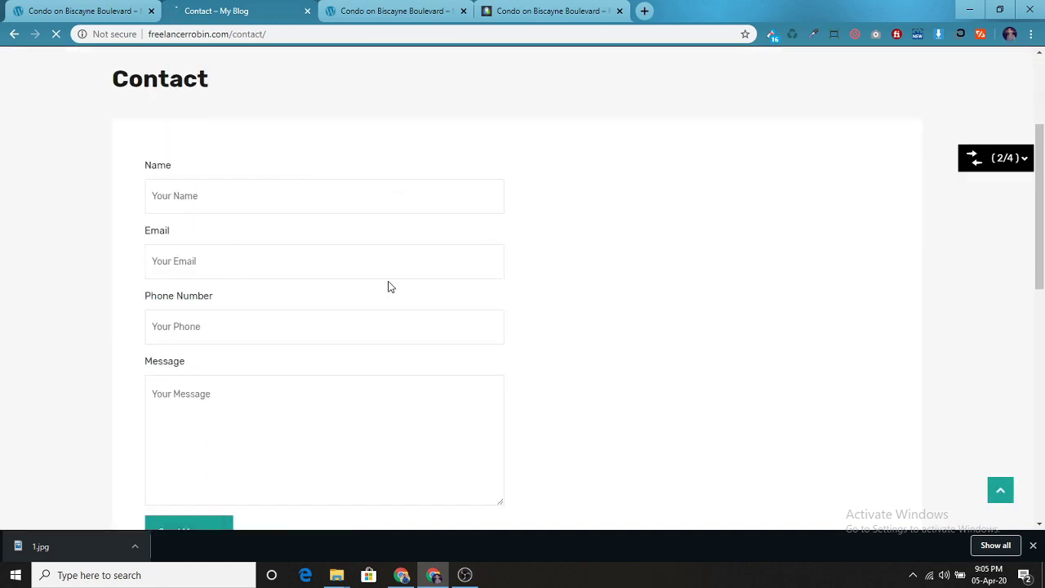
scroll(303, 123, "down", 2)
scroll(439, 259, "down", 5)
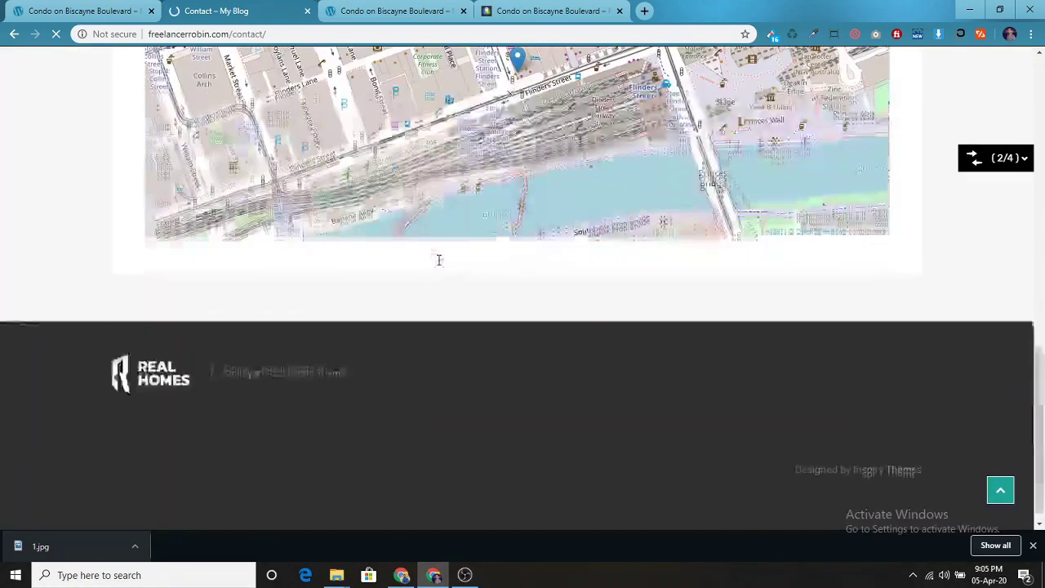
scroll(439, 263, "up", 2)
scroll(439, 263, "up", 6)
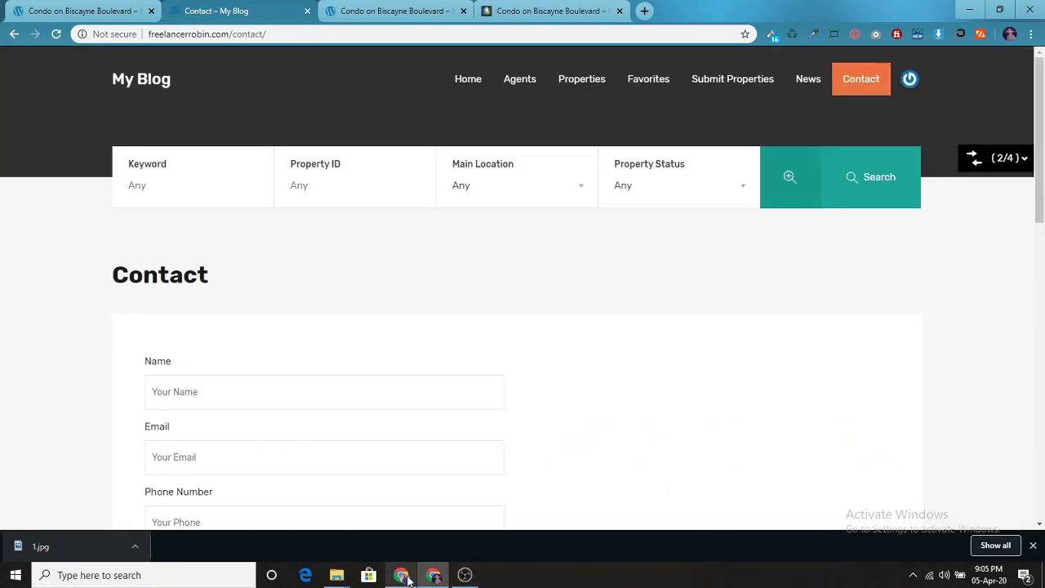
Return to the Customizer and open the Core Colors settings within Styles.
left_click(401, 575)
scroll(57, 276, "up", 3)
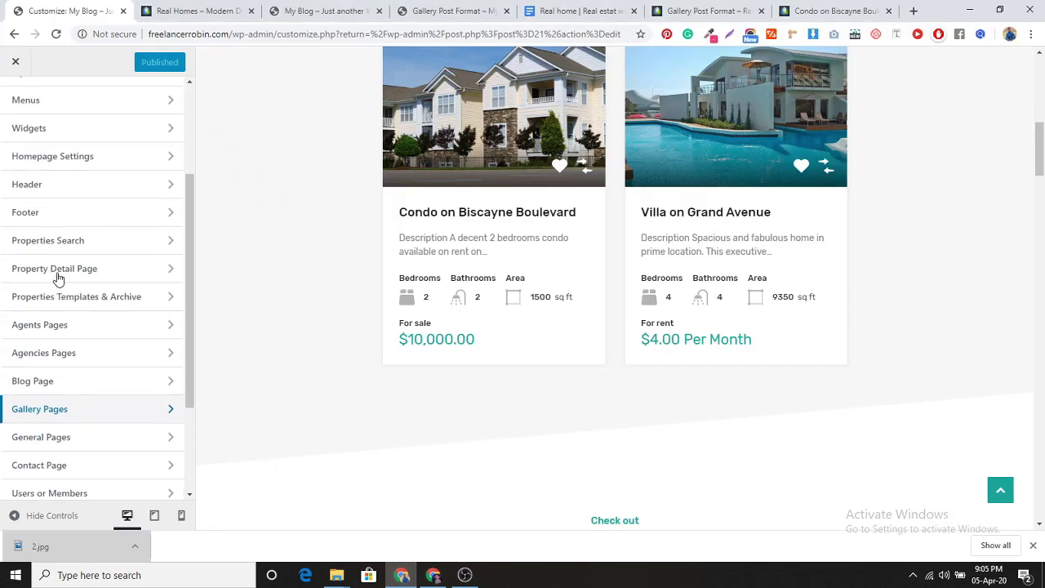
scroll(58, 279, "up", 1)
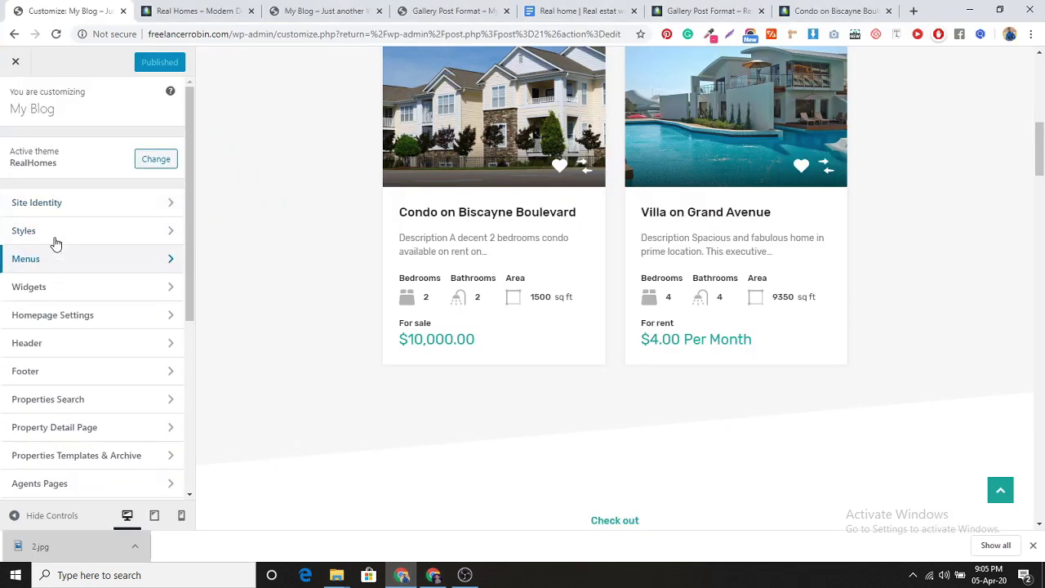
left_click(128, 236)
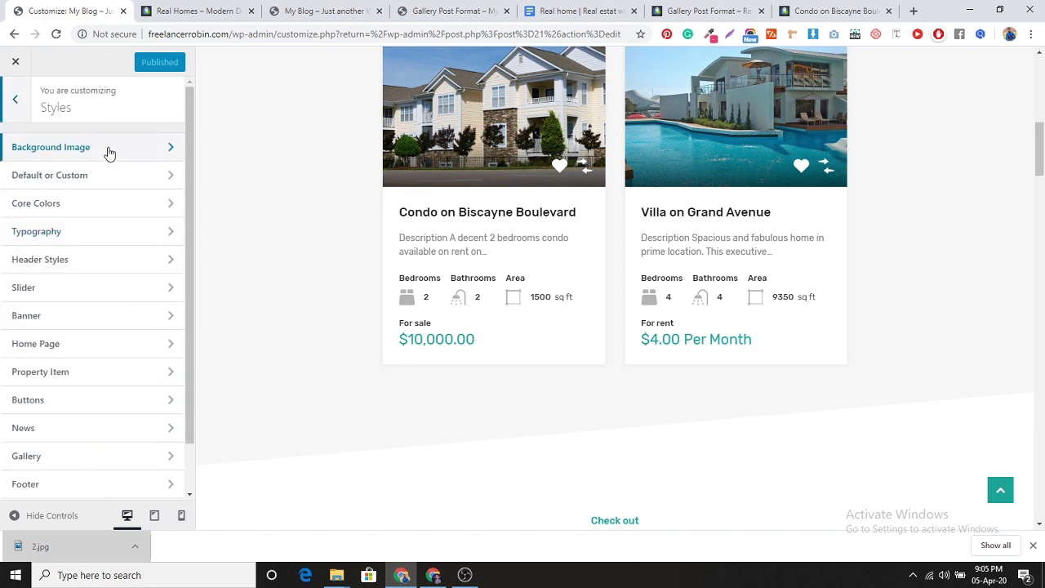
left_click(114, 204)
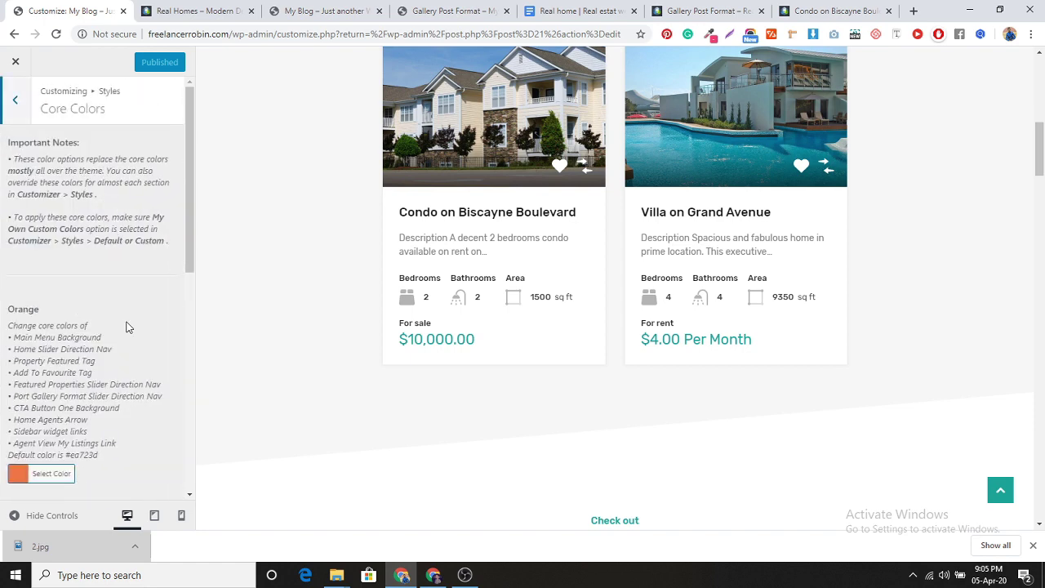
scroll(129, 343, "down", 3)
scroll(510, 294, "up", 7)
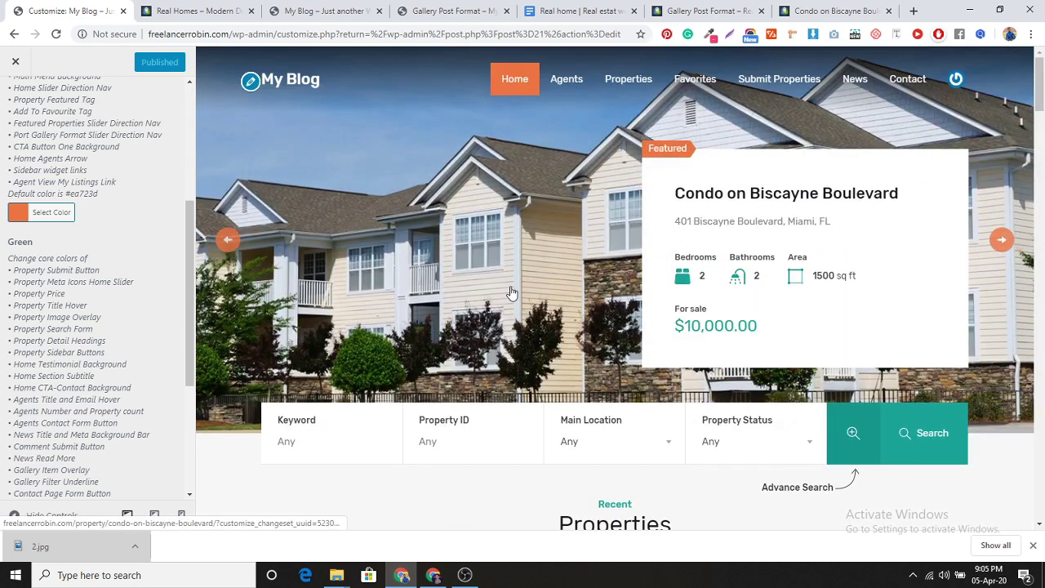
Set the Orange core color to #5e42ff and publish the change.
left_click(28, 213)
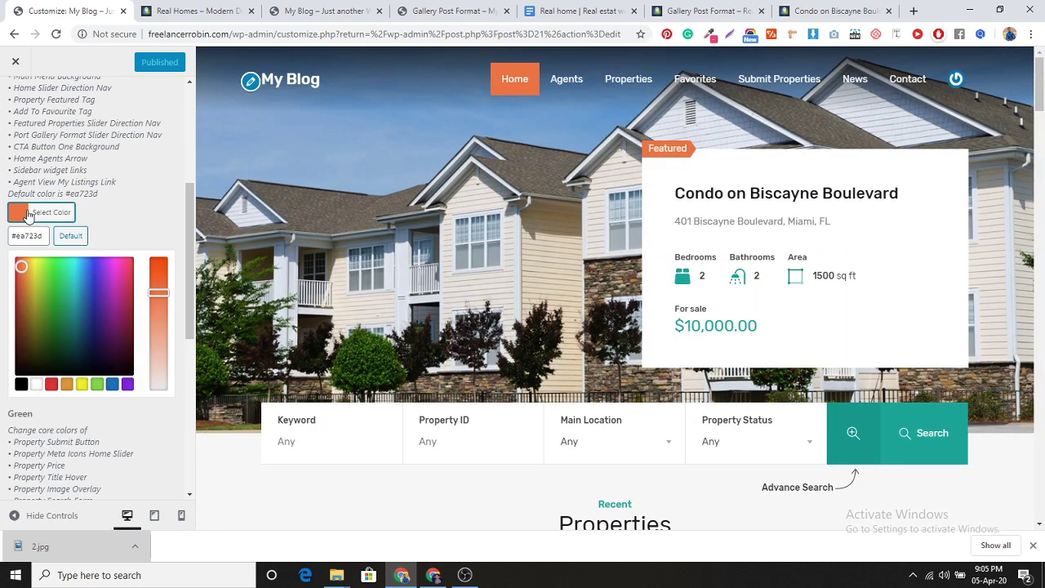
left_click_drag(89, 286, 101, 241)
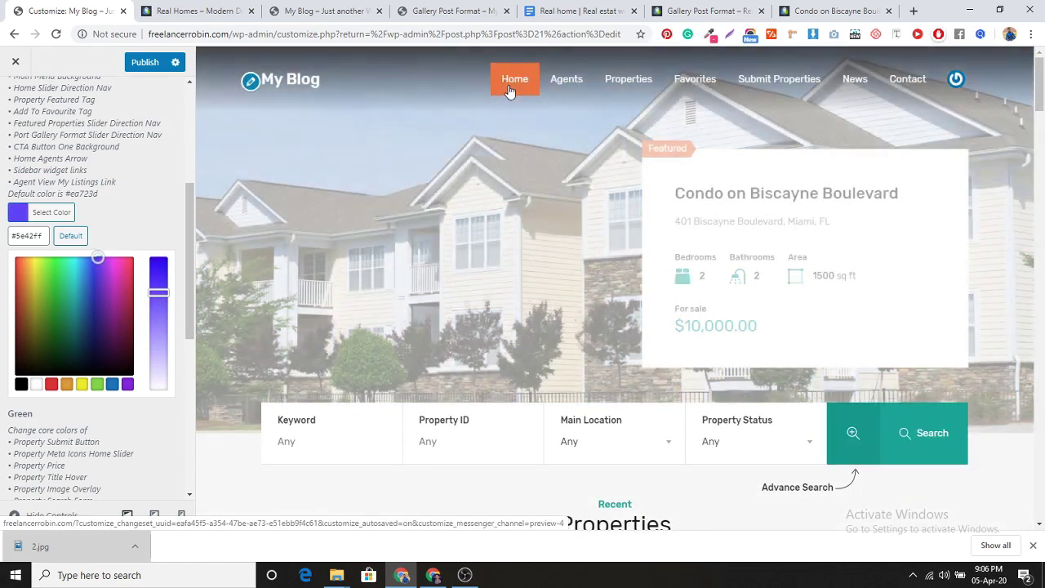
scroll(408, 327, "down", 4)
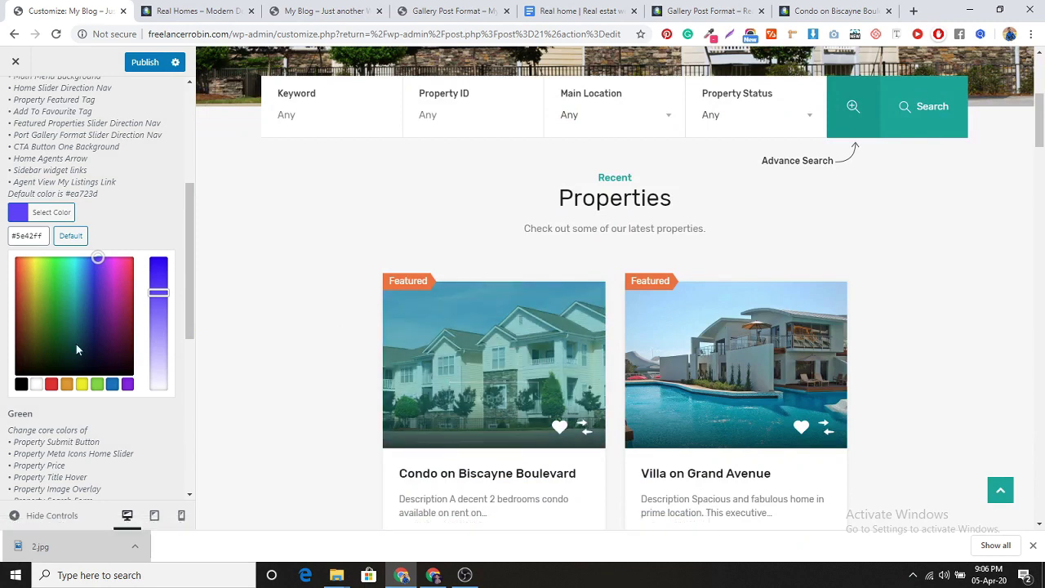
left_click(145, 64)
Set the Green core color to #ff812d and publish the change.
scroll(96, 278, "down", 3)
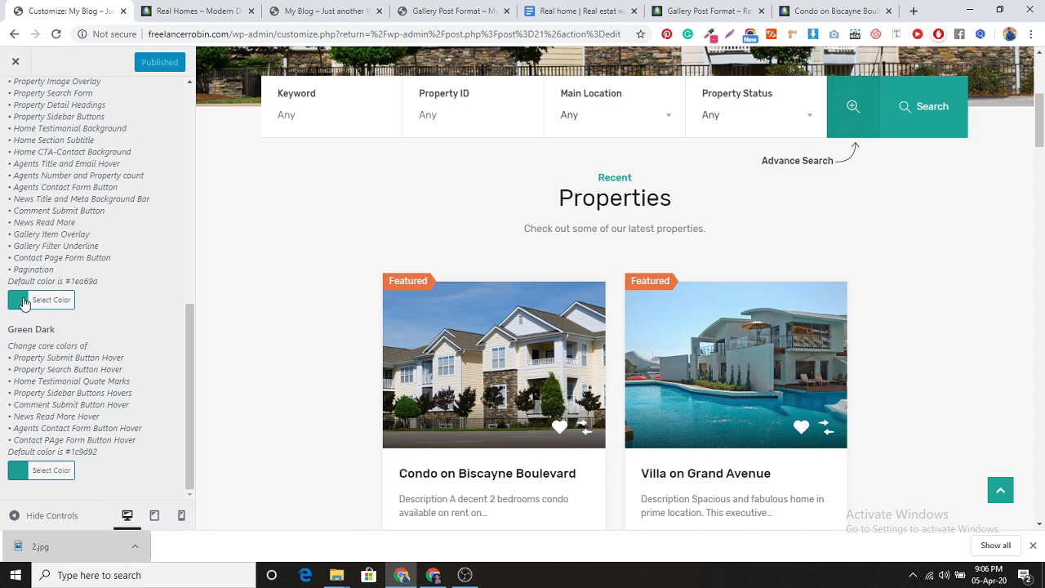
left_click(24, 303)
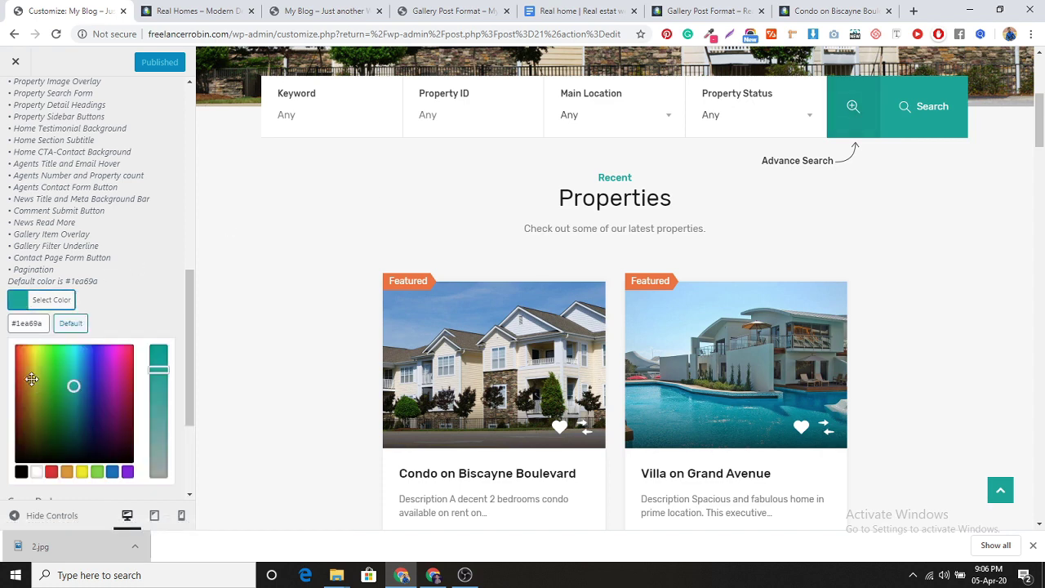
left_click_drag(31, 379, 23, 333)
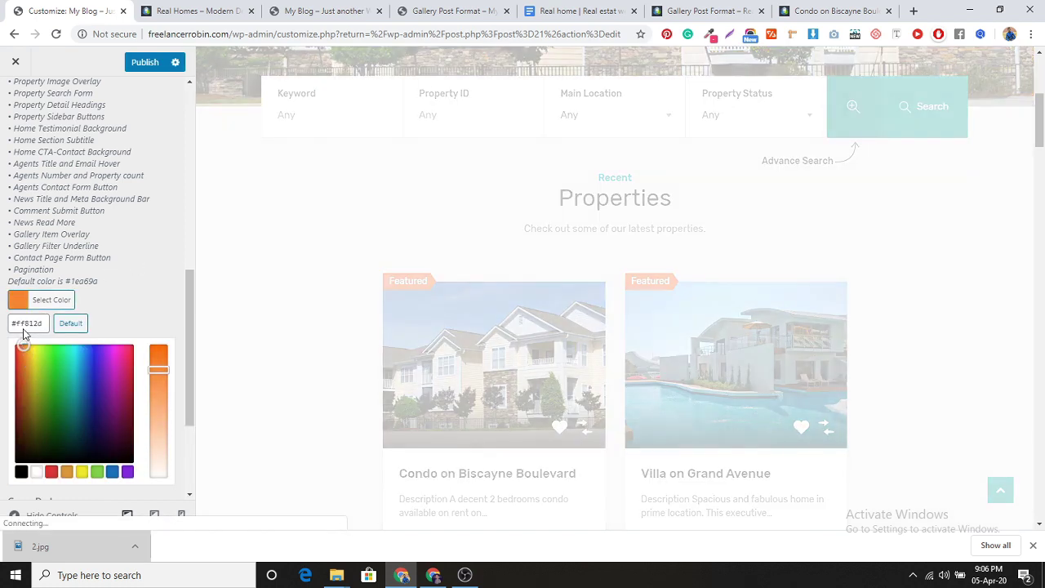
left_click(143, 63)
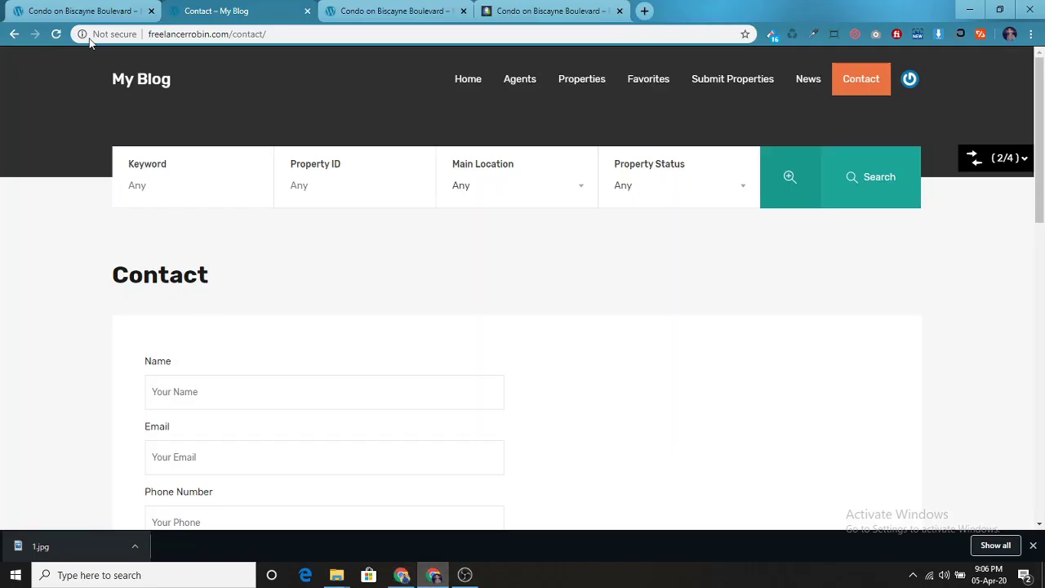
Load the live site's homepage, check the Customizer preview, and reopen the Customizer from the Home page editor.
left_click(142, 84)
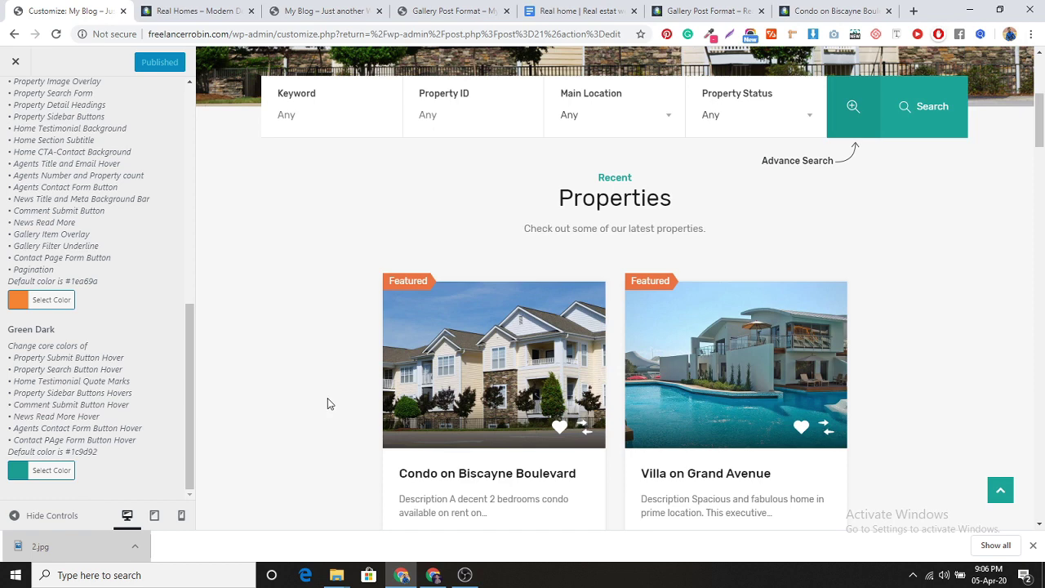
scroll(327, 397, "up", 4)
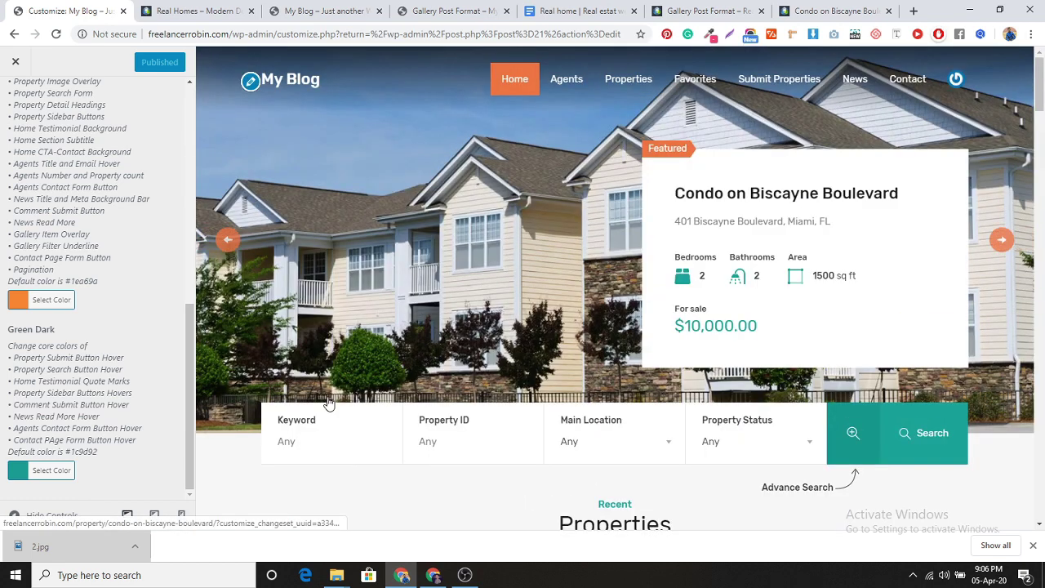
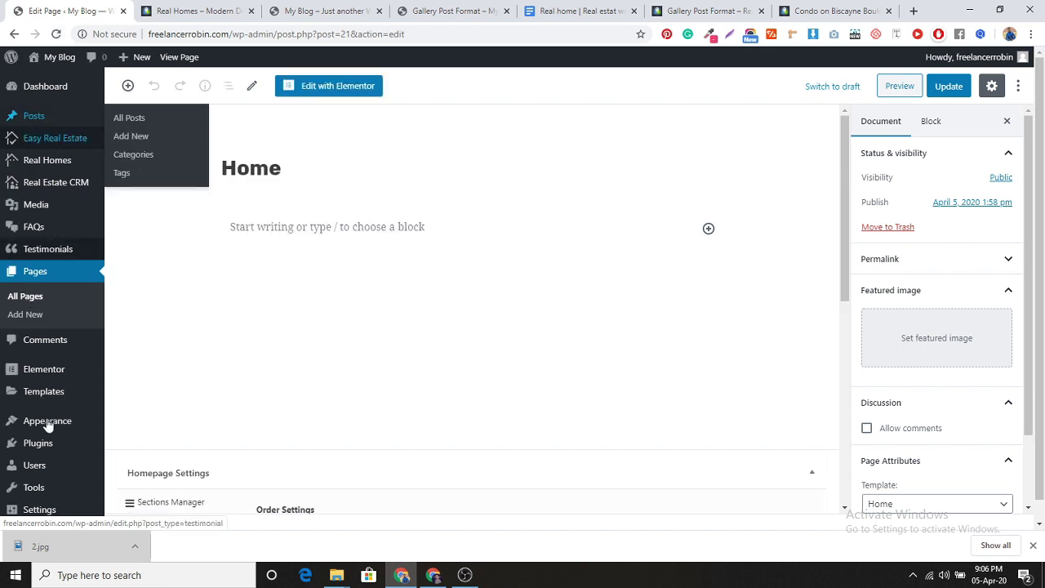
mouse_move(48, 425)
left_click(162, 415)
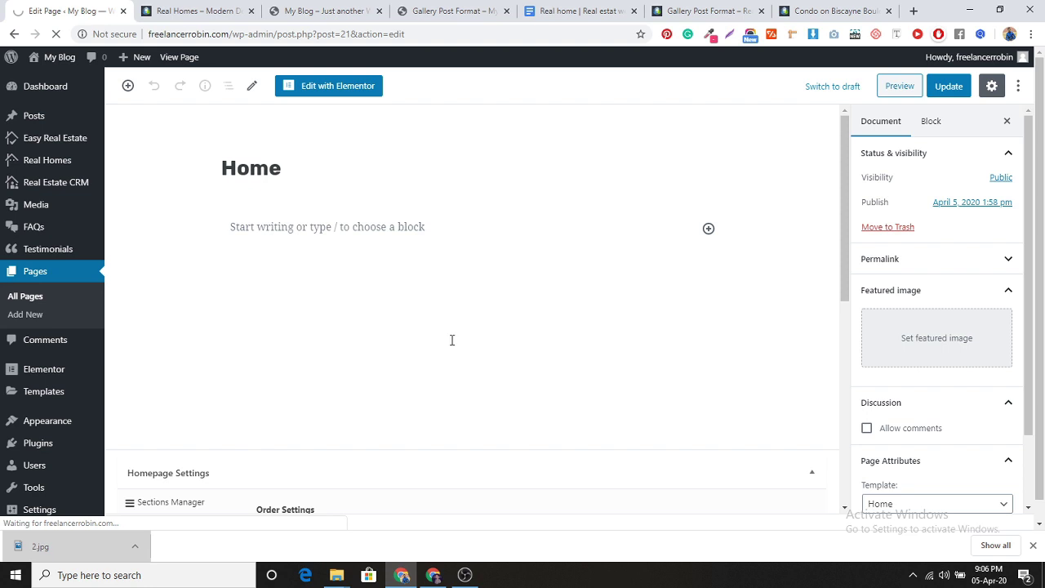
Reload the live Condo on Biscayne Boulevard page to check the published colors, then return to the Customizer.
left_click(433, 575)
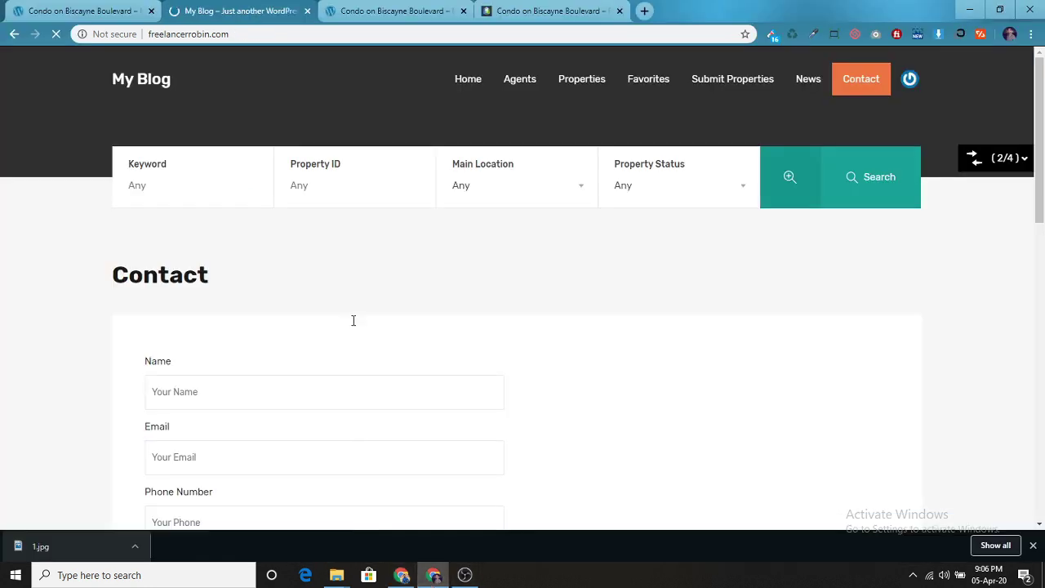
left_click(88, 8)
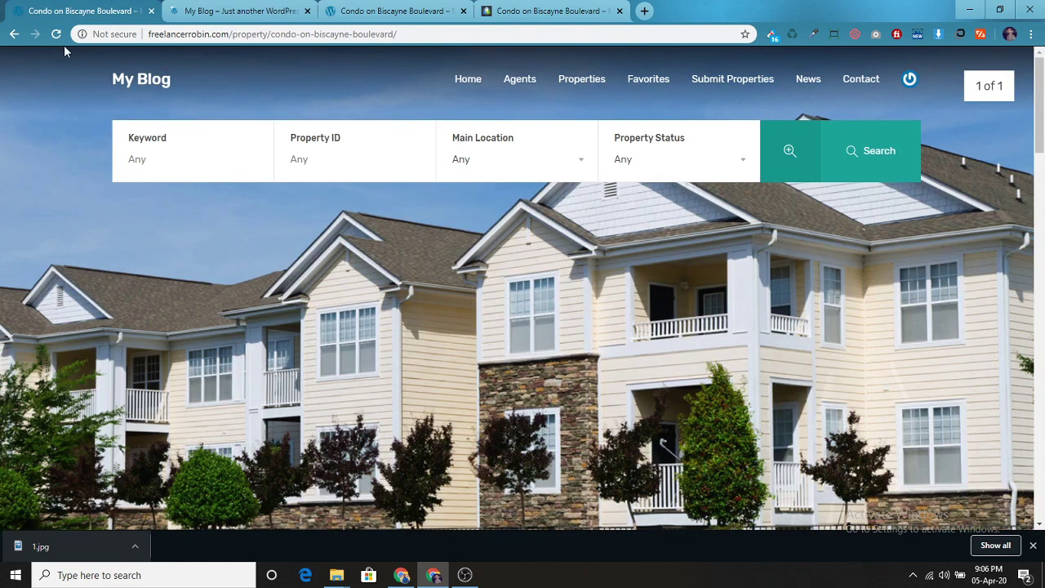
left_click(56, 36)
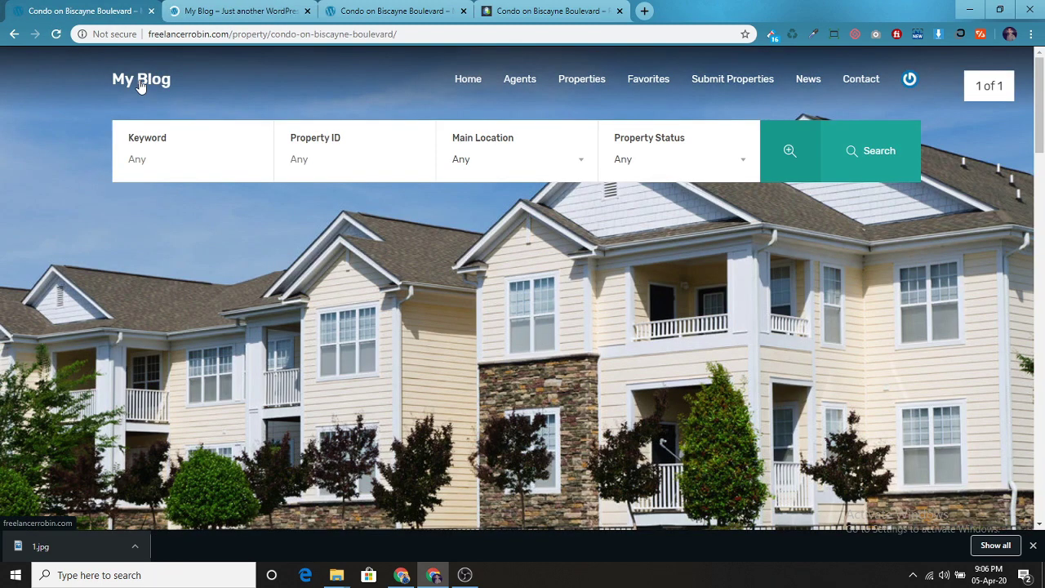
left_click(403, 577)
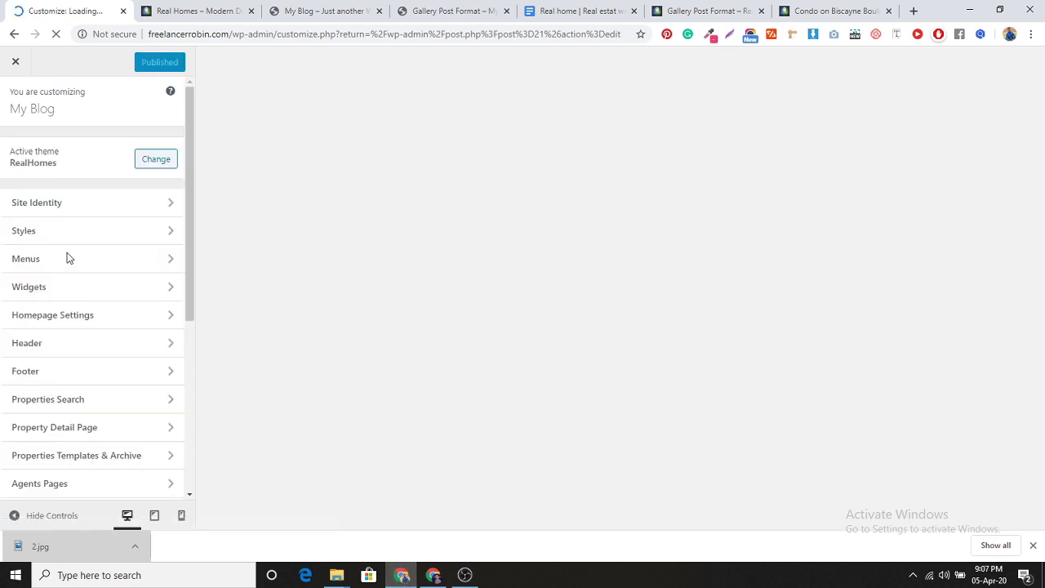
Look through the available widget areas and return to the main list of Customizer sections.
left_click(85, 289)
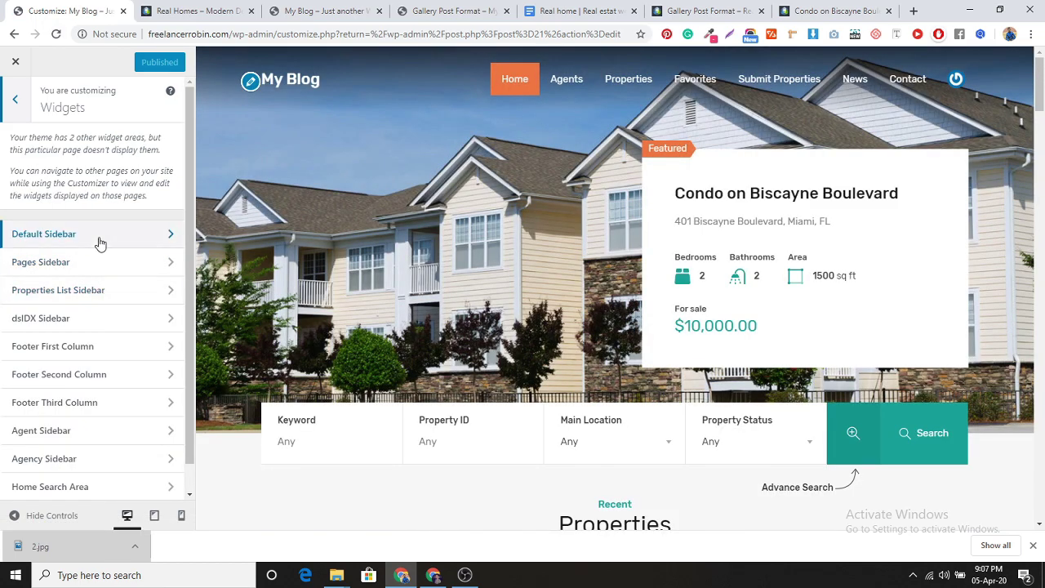
scroll(106, 305, "down", 1)
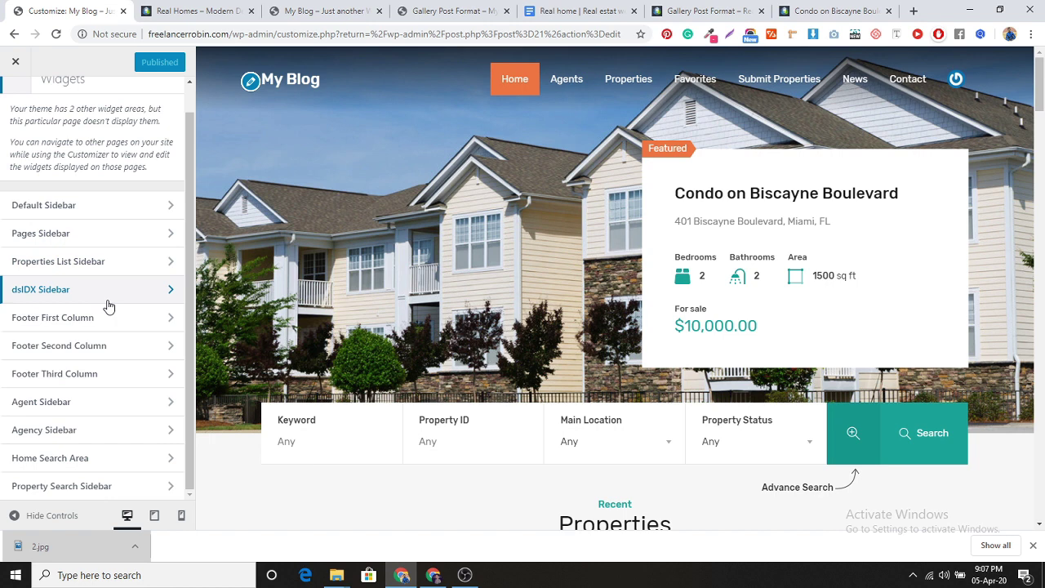
scroll(64, 227, "up", 2)
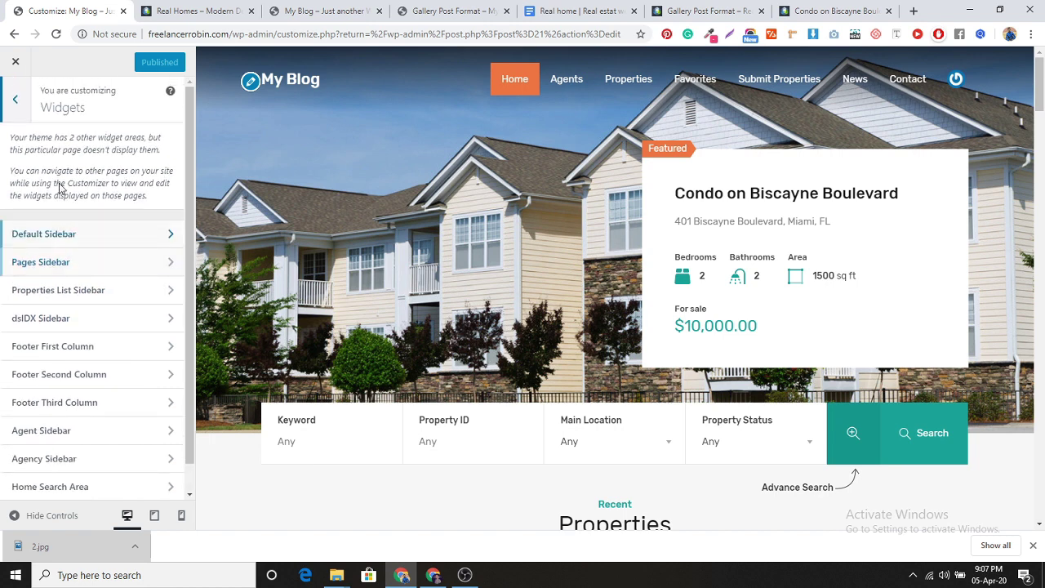
left_click(13, 104)
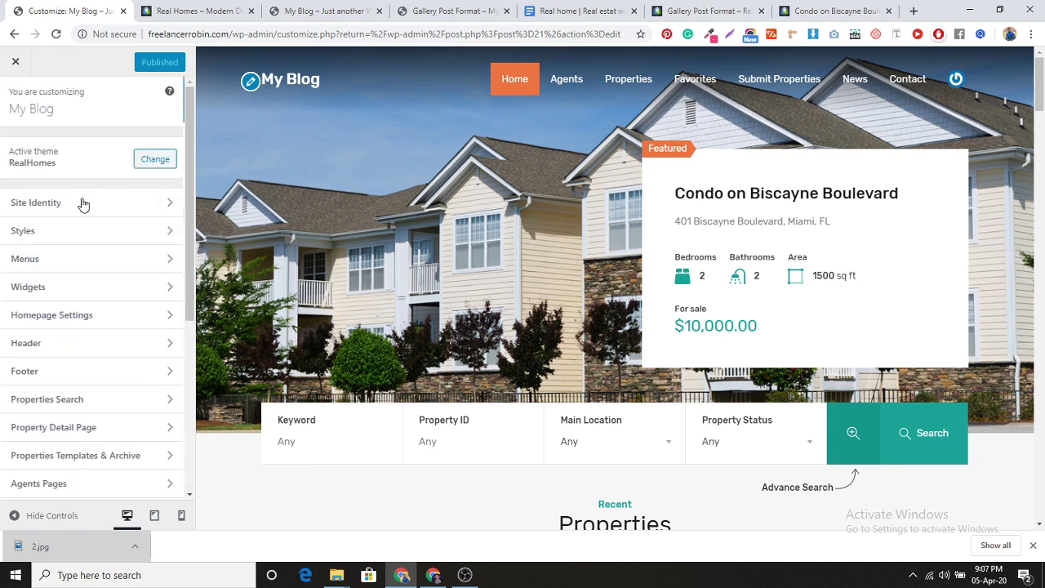
Review the Search Form visibility option in the Header settings and return to the main list of sections.
left_click(114, 349)
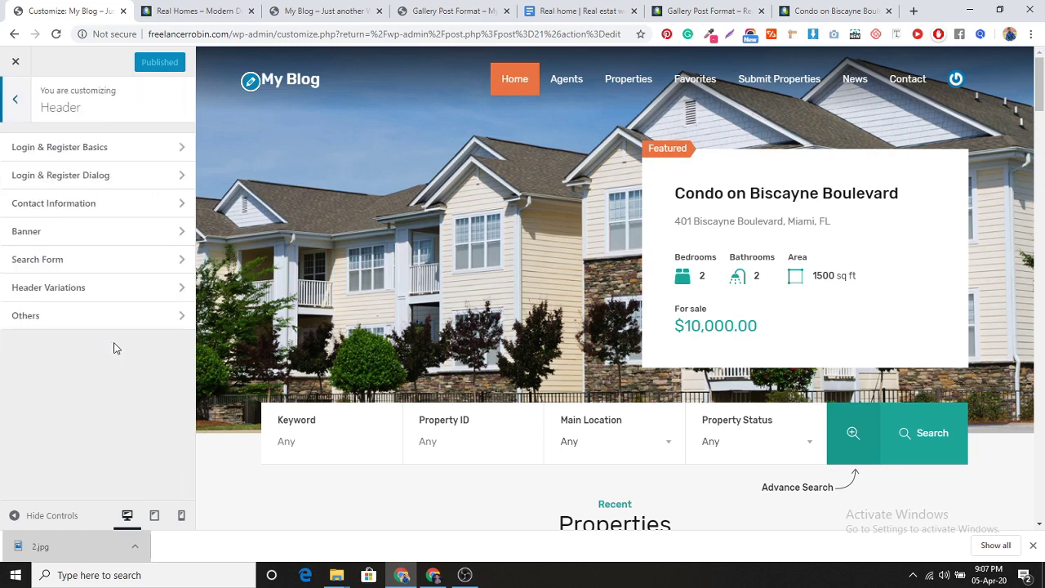
left_click(112, 259)
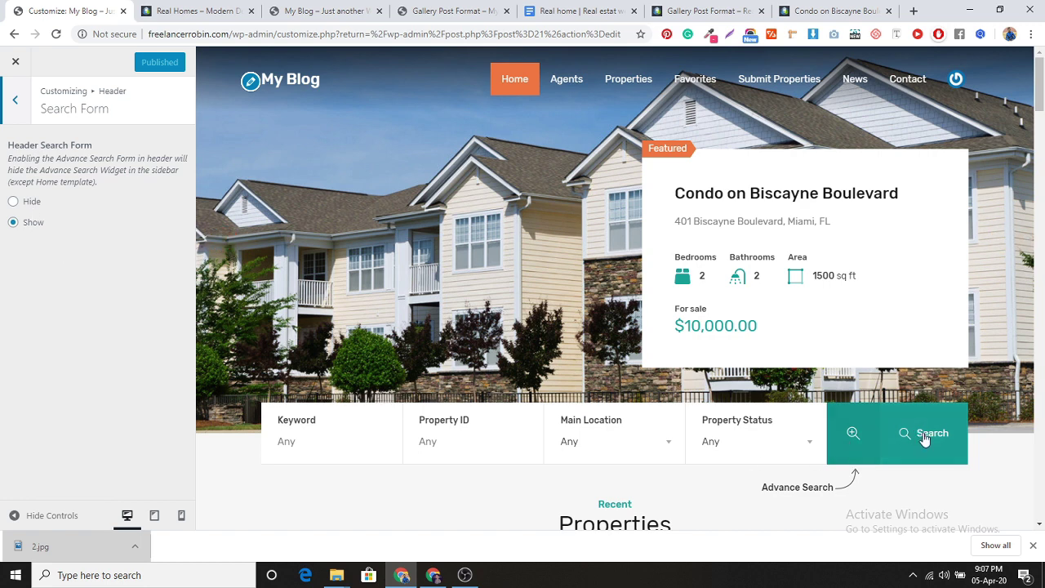
left_click(13, 96)
left_click(12, 96)
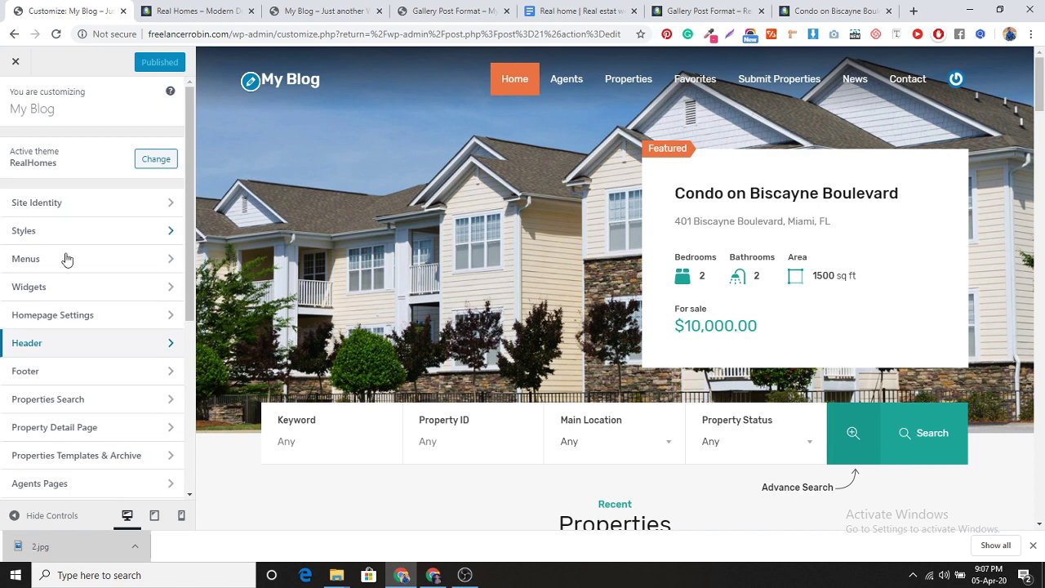
Review the Agents Pages and General Pages settings, returning to the main list of sections.
scroll(112, 406, "down", 3)
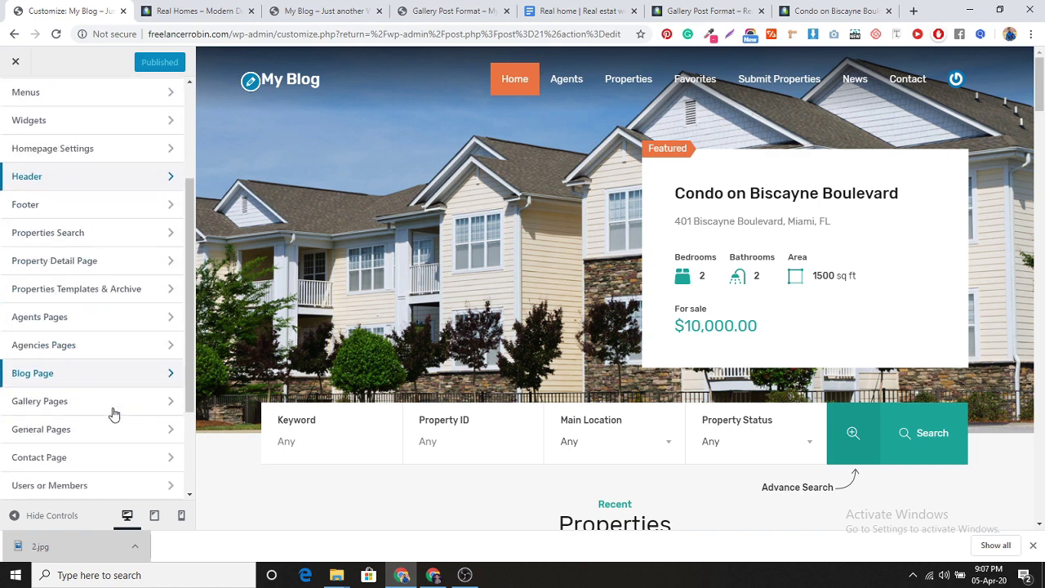
left_click(103, 289)
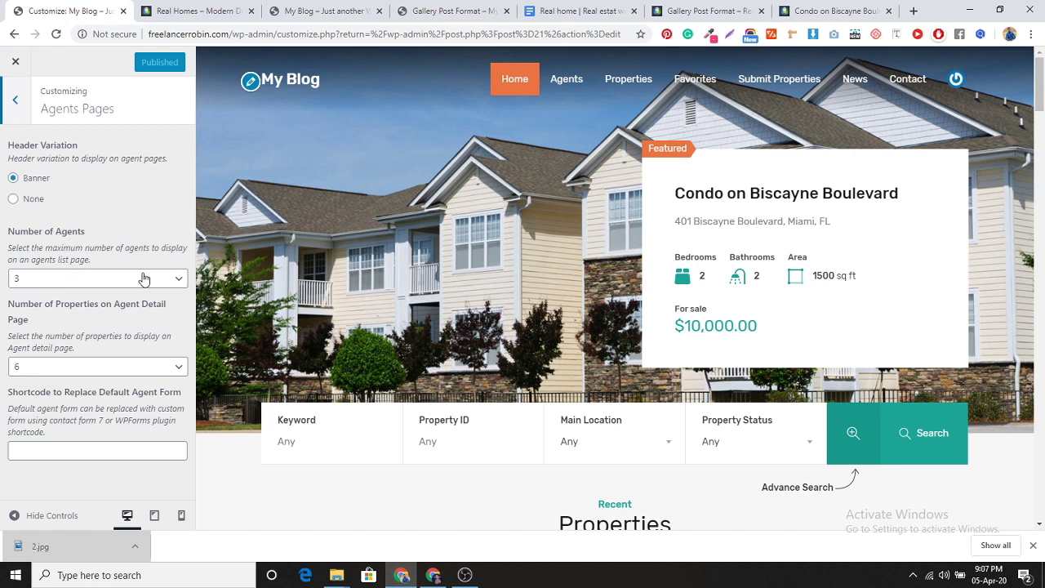
left_click(15, 100)
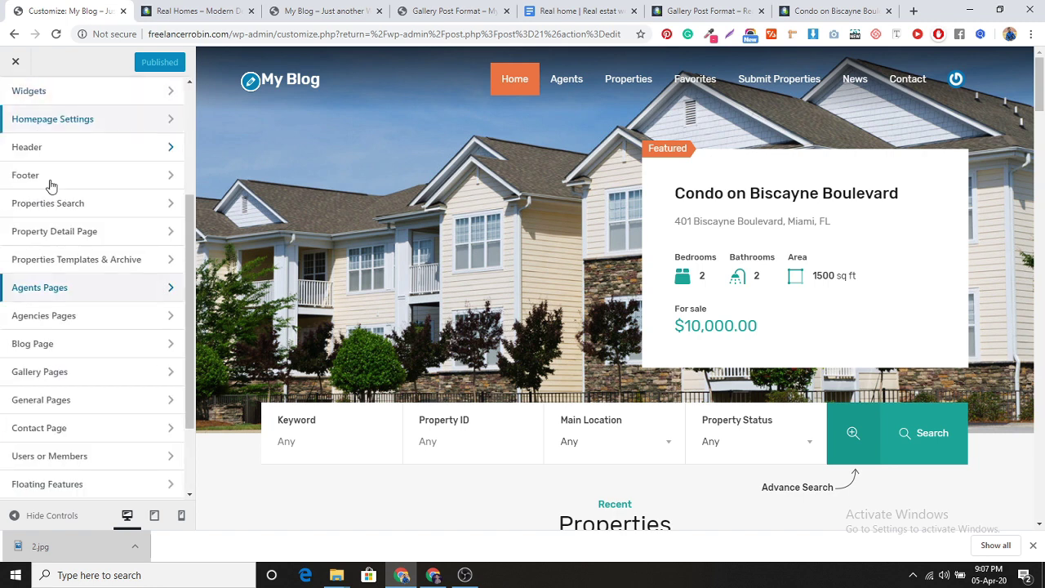
left_click(107, 408)
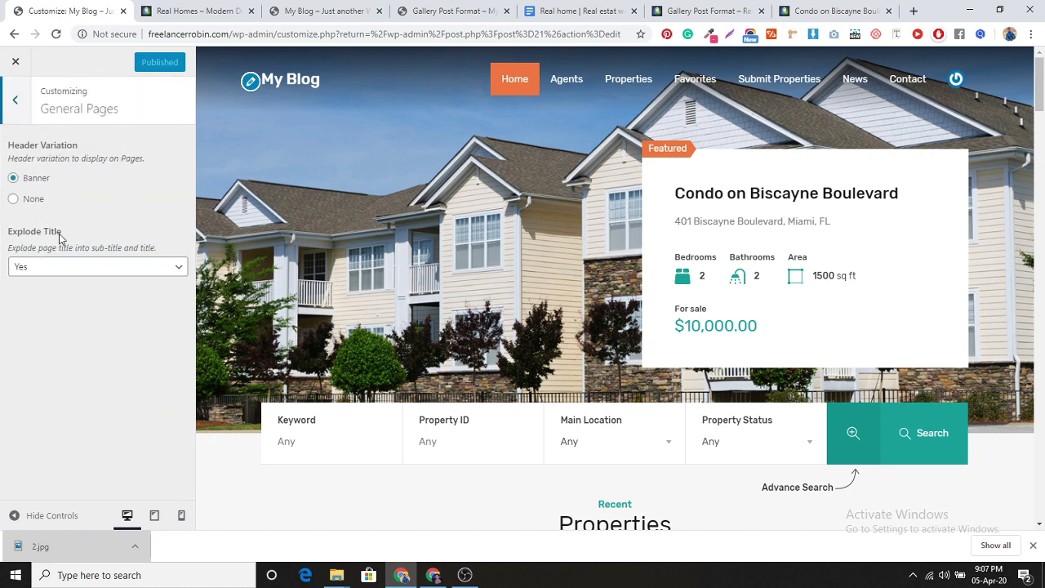
left_click(5, 100)
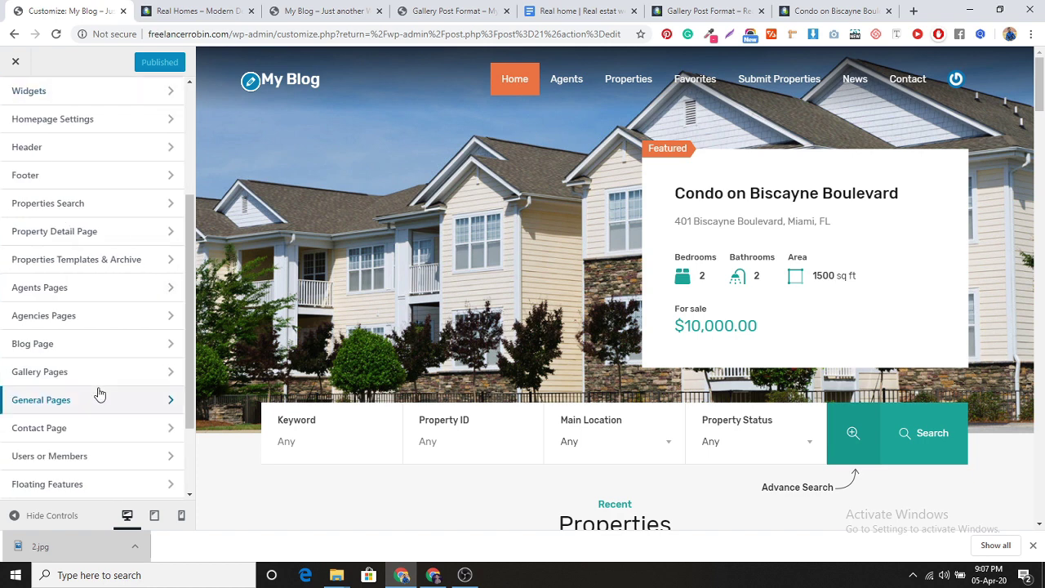
Assign the Edit Profile page as the Edit Profile page in the Users or Members settings and publish the change.
scroll(97, 393, "down", 3)
left_click(101, 352)
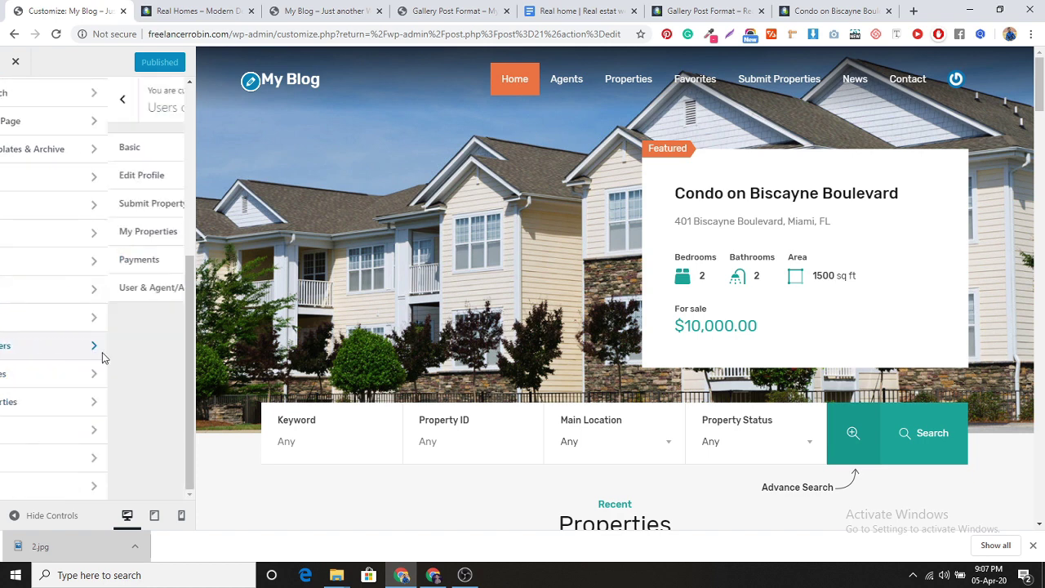
left_click(79, 172)
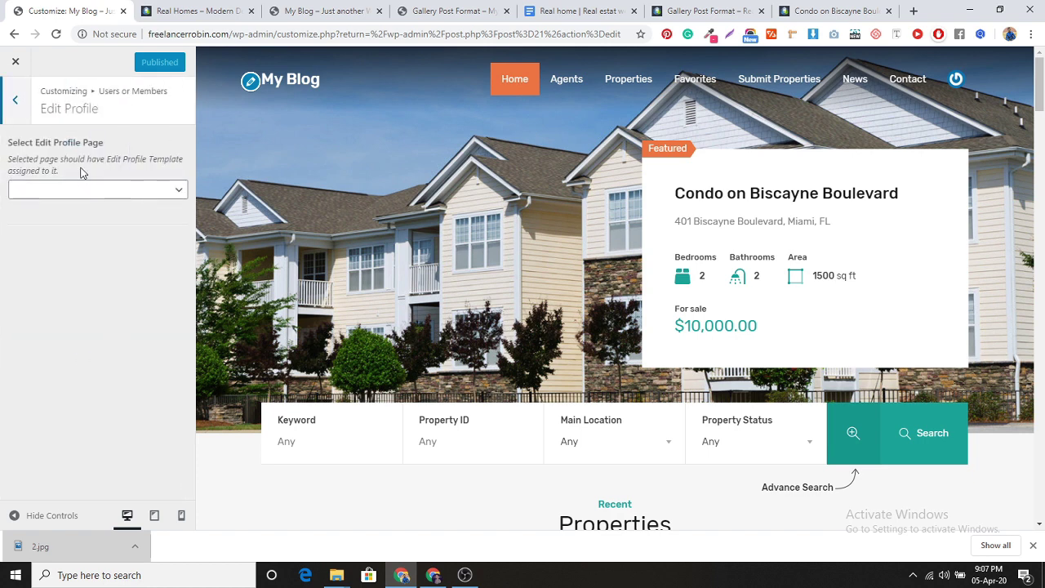
left_click(123, 190)
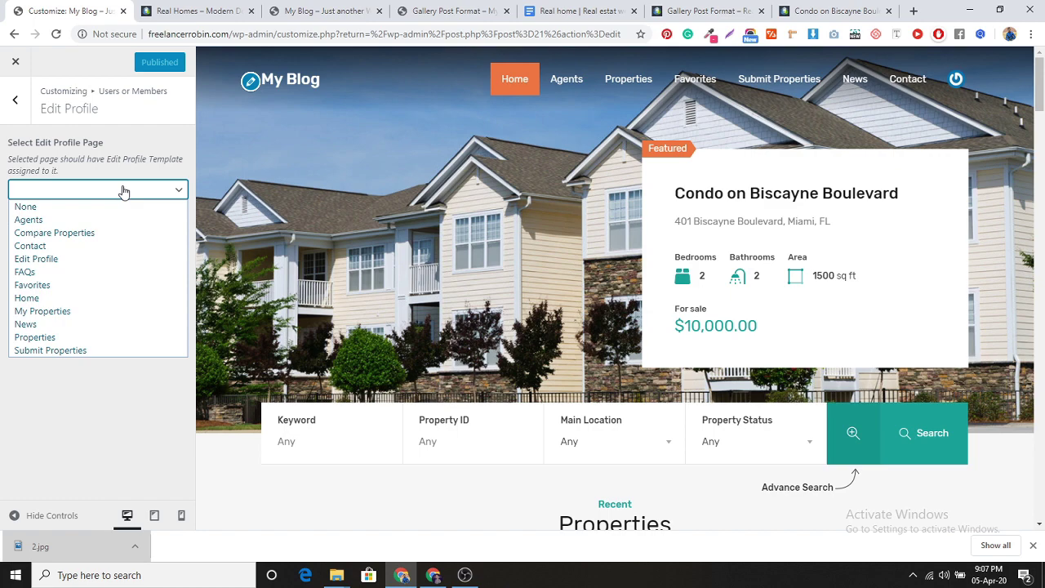
left_click(102, 261)
left_click(140, 64)
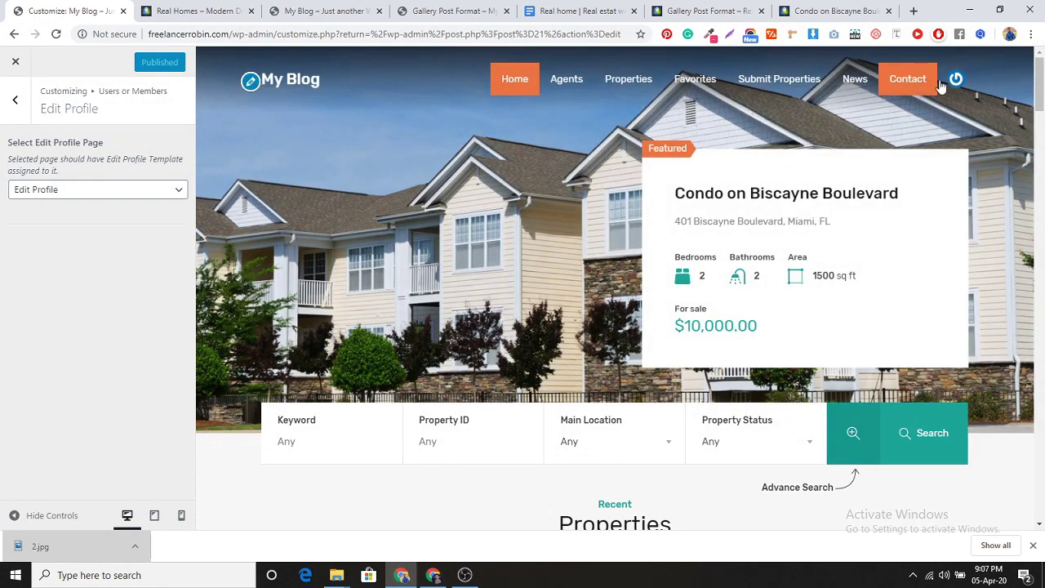
Open the Profile page from the account menu in the site preview and review its form.
mouse_move(954, 82)
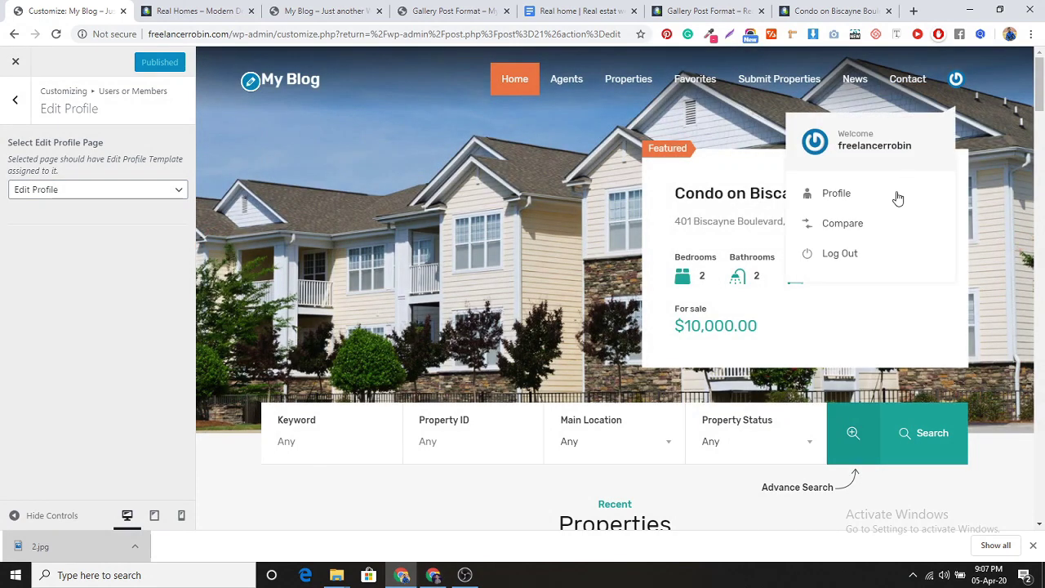
left_click(837, 194)
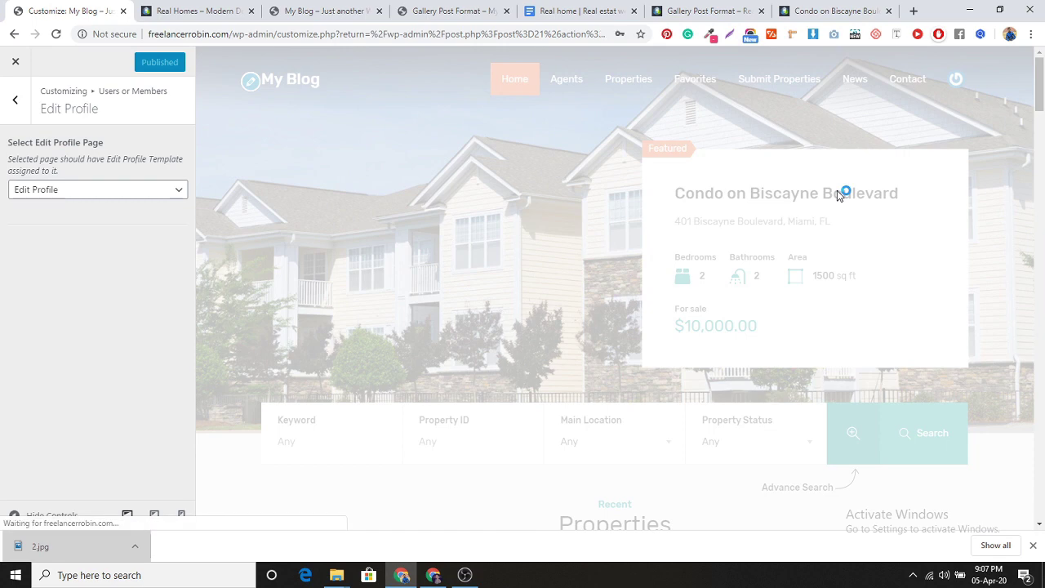
scroll(499, 357, "down", 3)
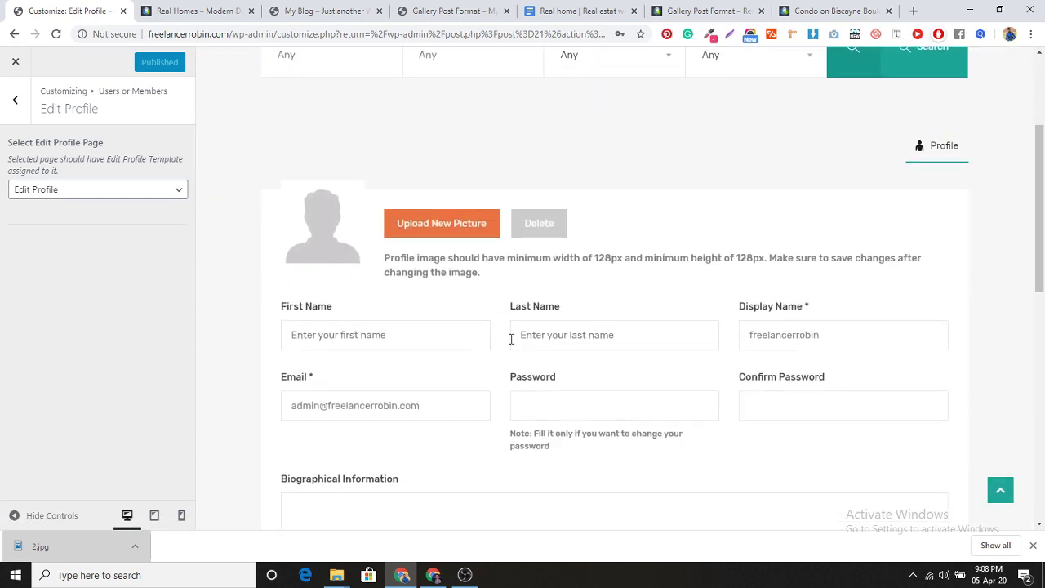
Assign Submit Properties as the Submit Property page in the Users or Members settings and publish the change.
left_click(19, 102)
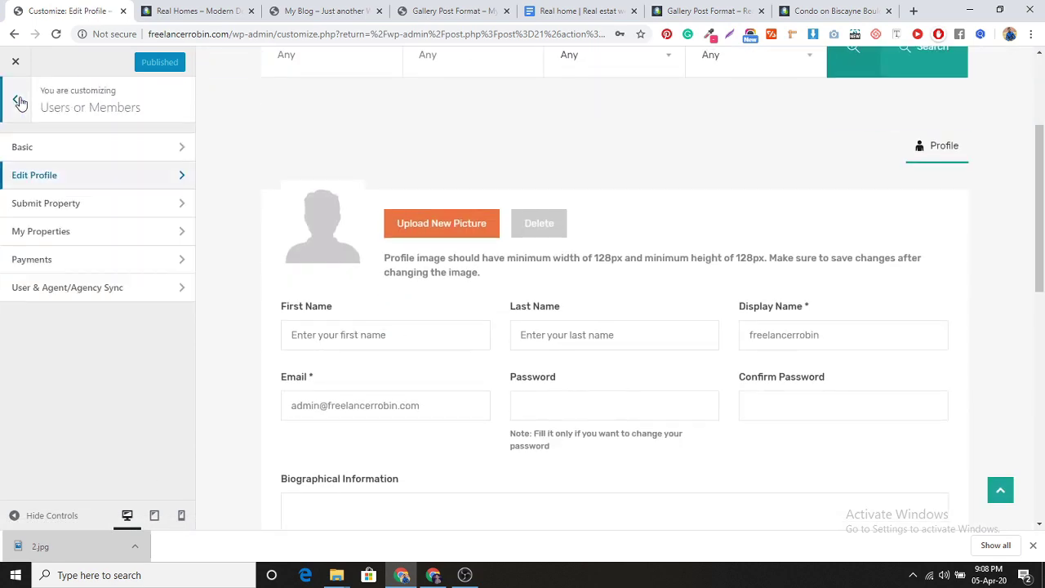
left_click(140, 204)
left_click(124, 190)
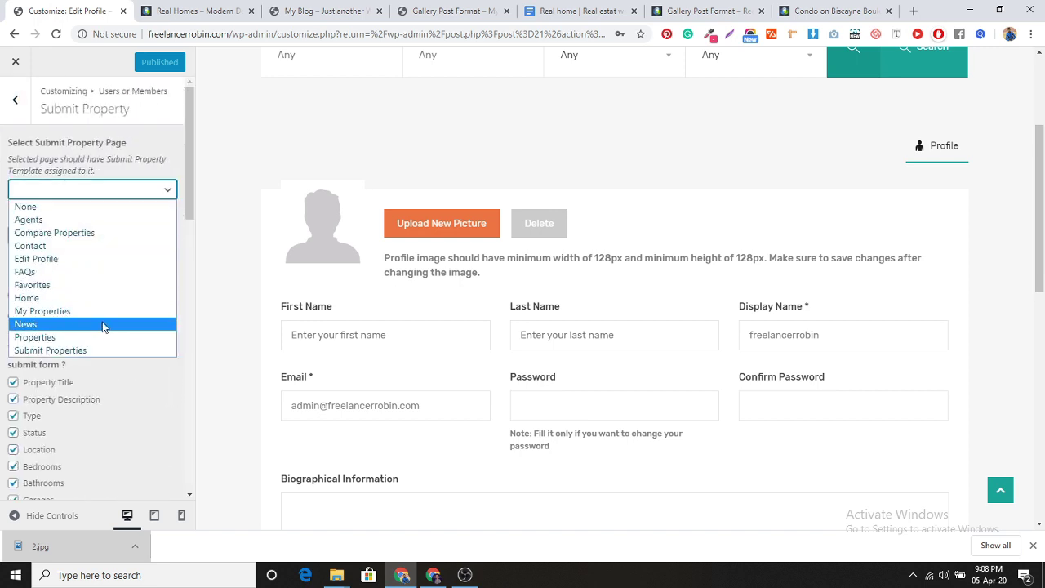
left_click(107, 349)
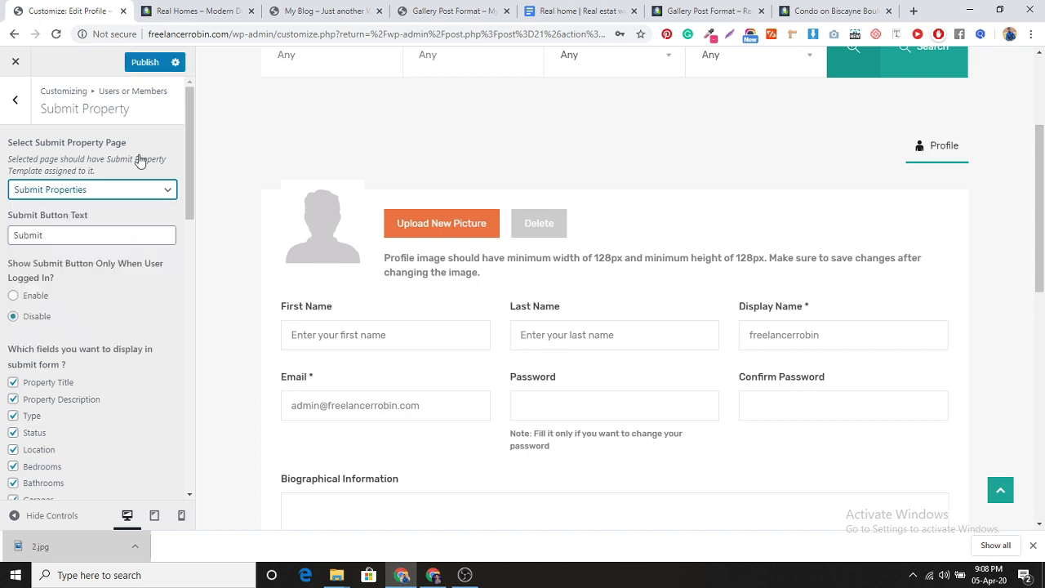
left_click(142, 65)
Enable showing the submit button only when the user is logged in, publish, and check the header in the preview.
left_click(14, 296)
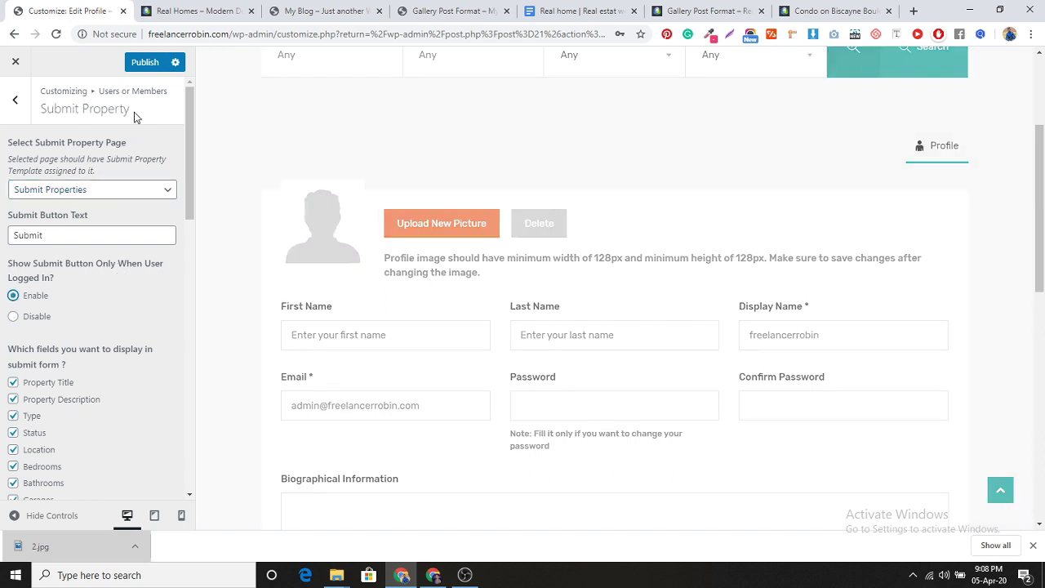
left_click(144, 62)
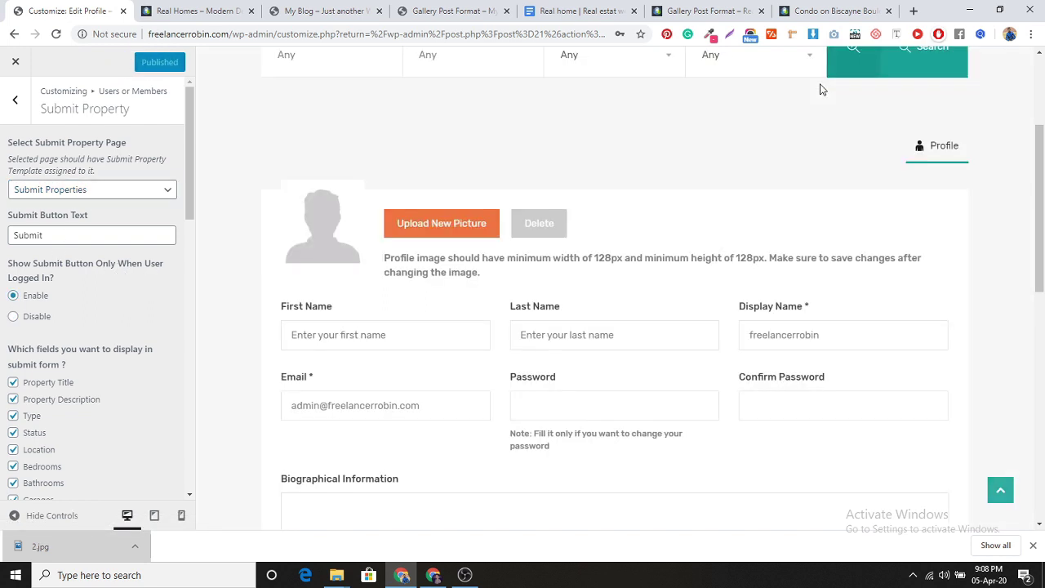
scroll(889, 289, "up", 3)
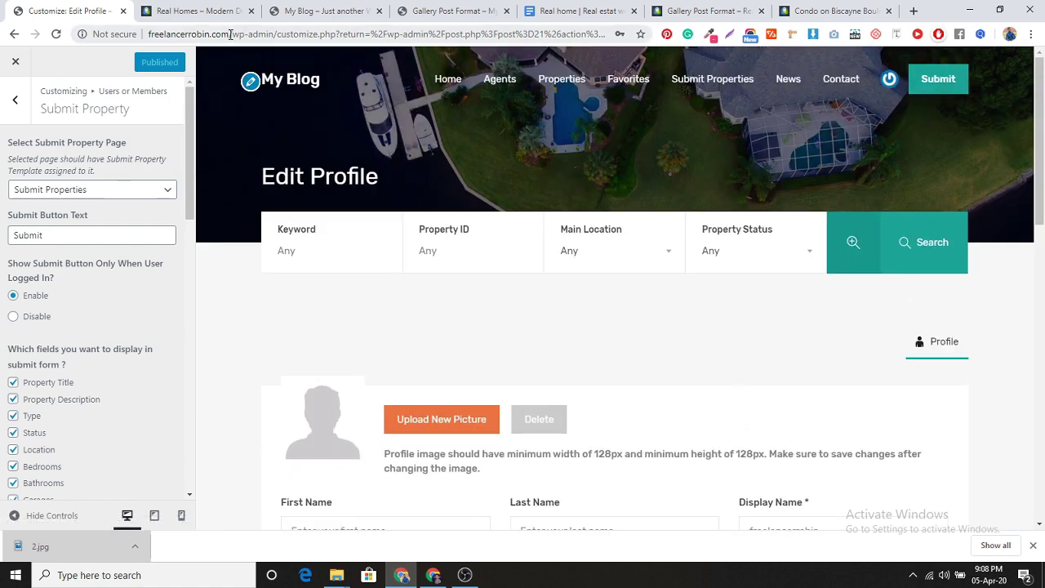
Open the site's home page in an incognito window to check the header as a logged-out visitor, then return to the Customizer.
left_click_drag(229, 35, 114, 43)
key("ctrl+c")
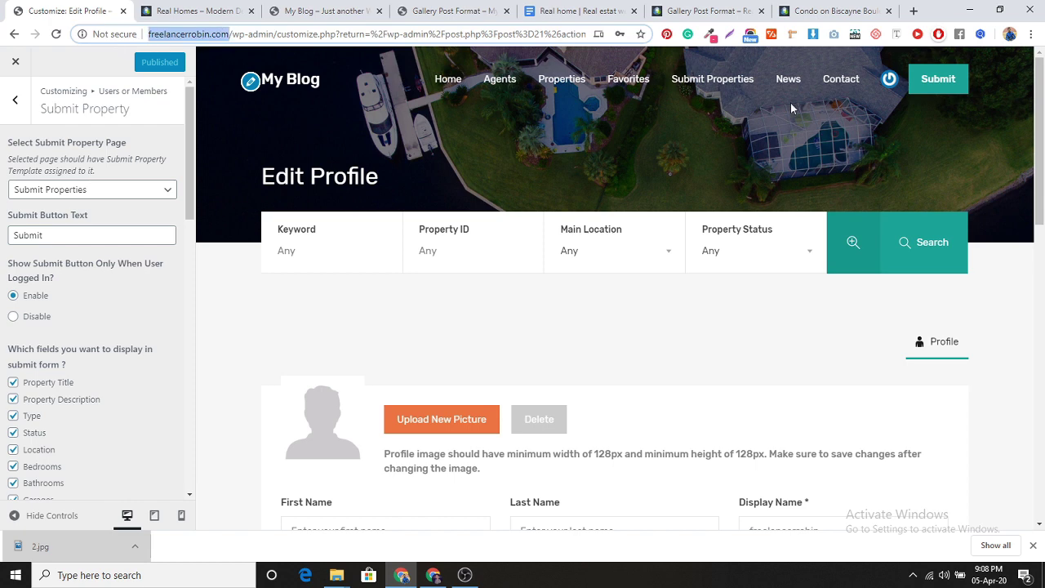
left_click(1031, 34)
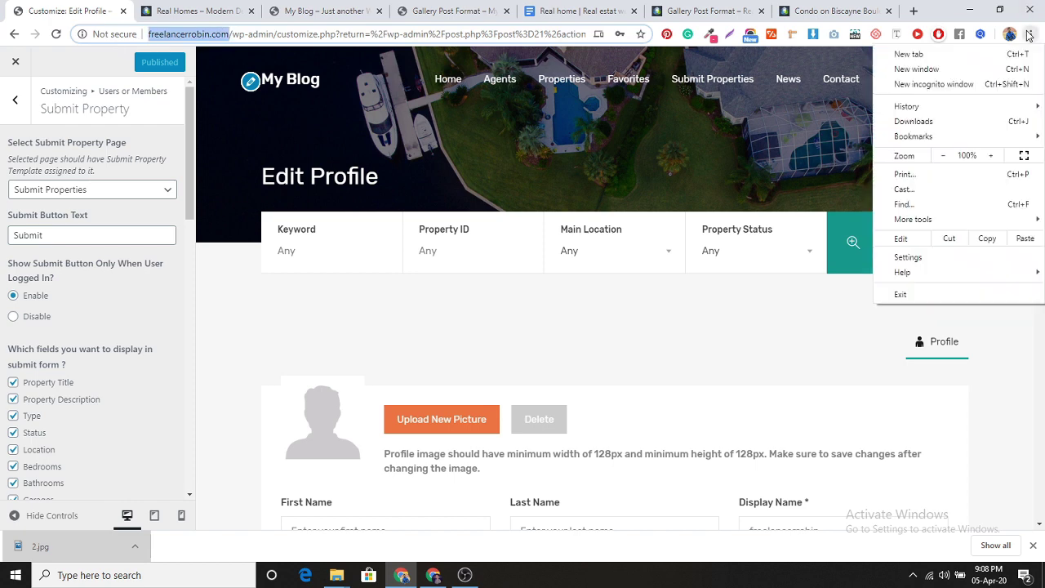
left_click(954, 84)
key("ctrl+v")
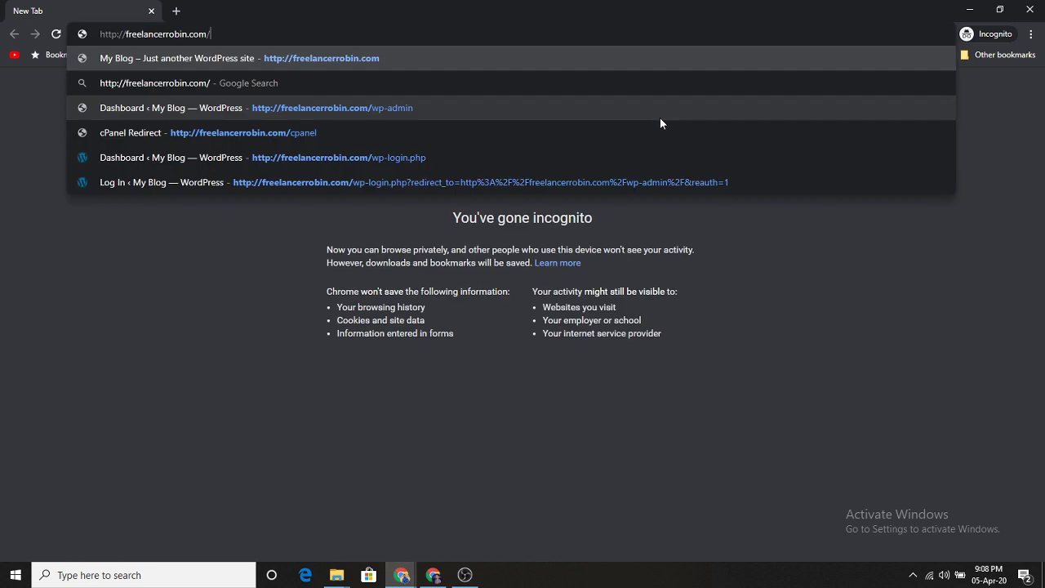
key("Return")
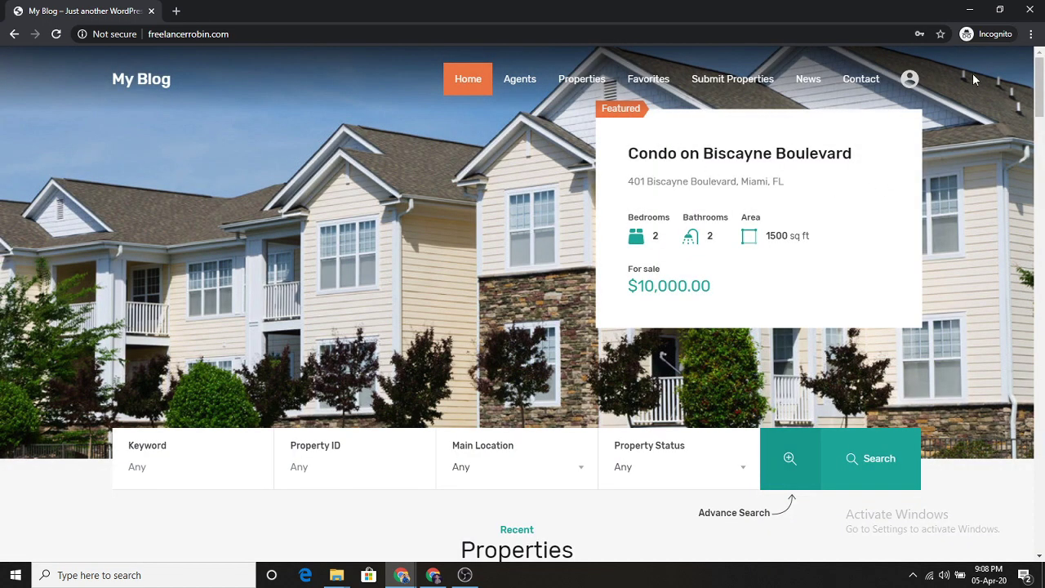
mouse_move(401, 572)
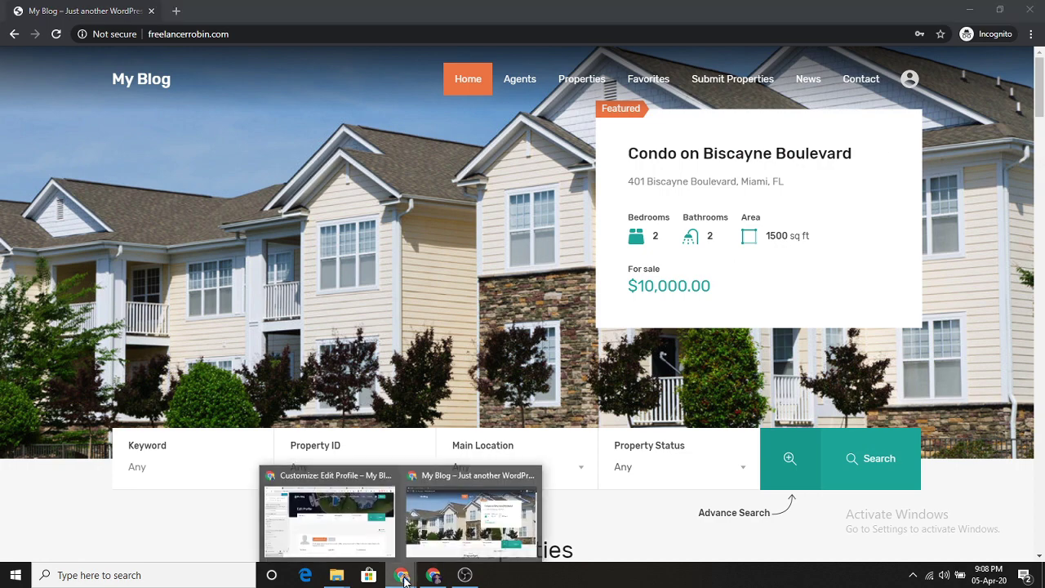
left_click(335, 504)
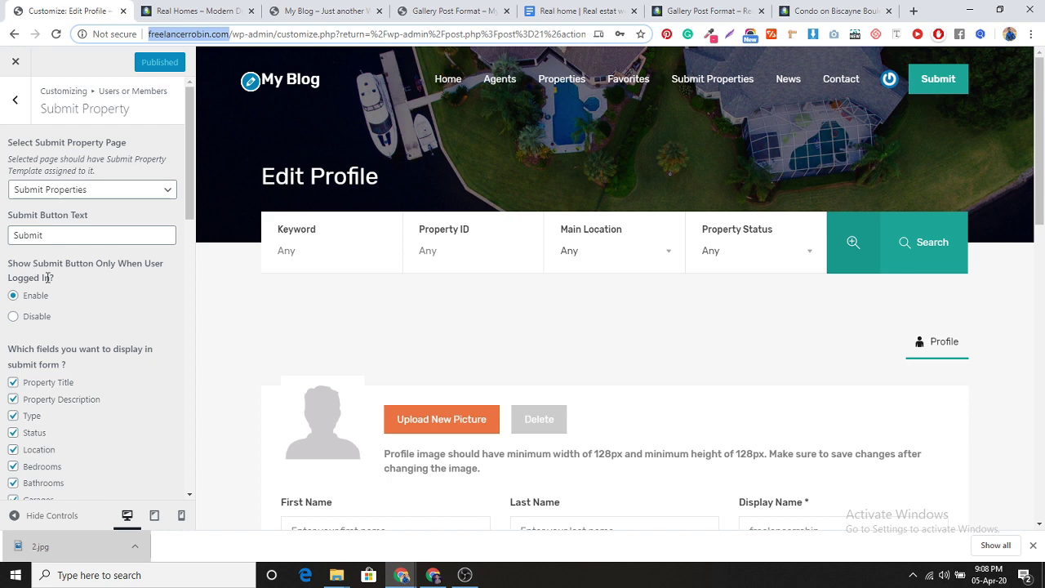
Review the submit form fields and the Submitted Property Status options in the Submit Property settings.
scroll(87, 320, "down", 3)
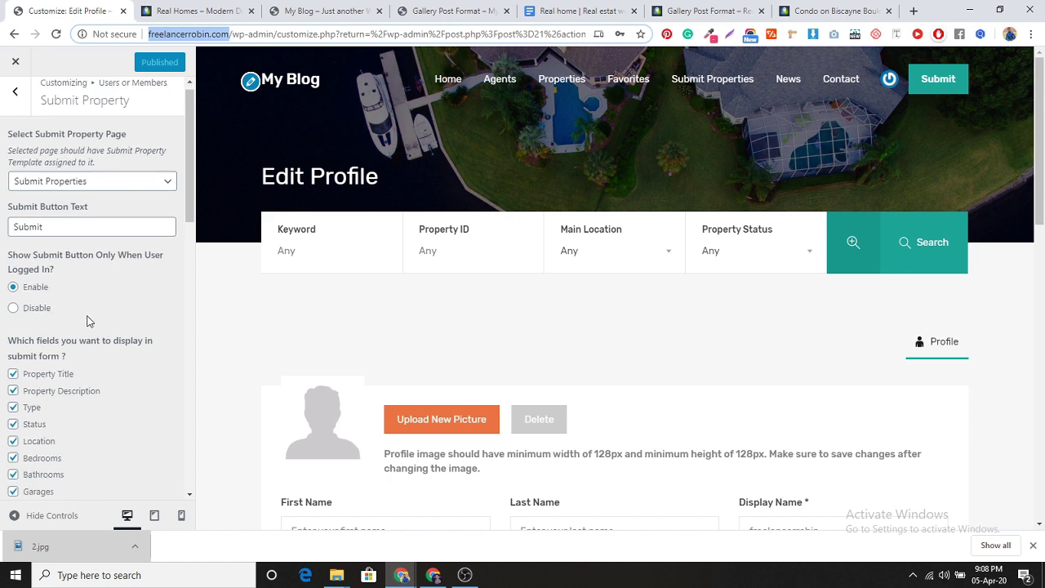
scroll(123, 364, "down", 5)
scroll(123, 365, "up", 1)
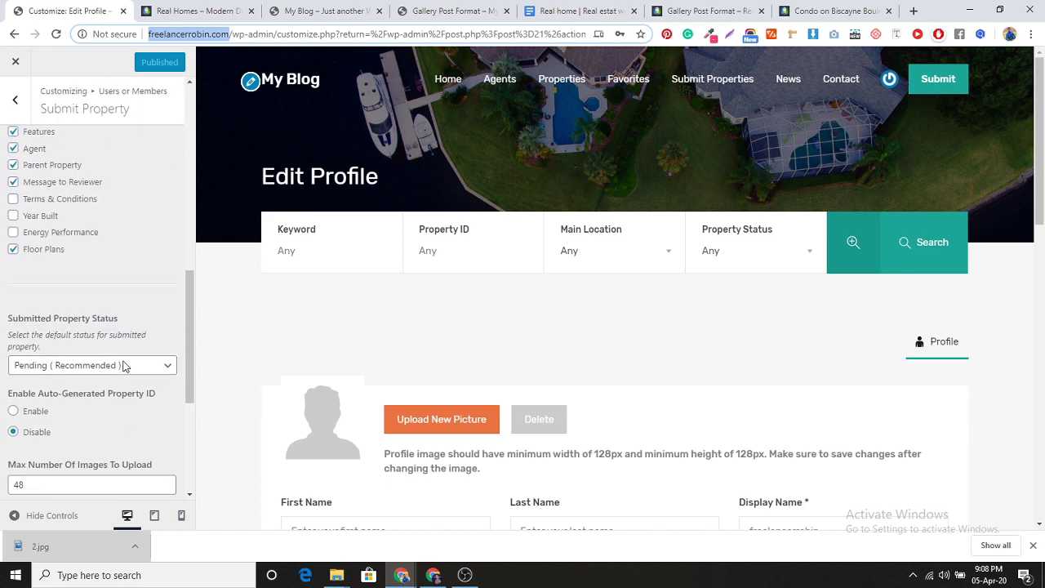
scroll(124, 336, "down", 1)
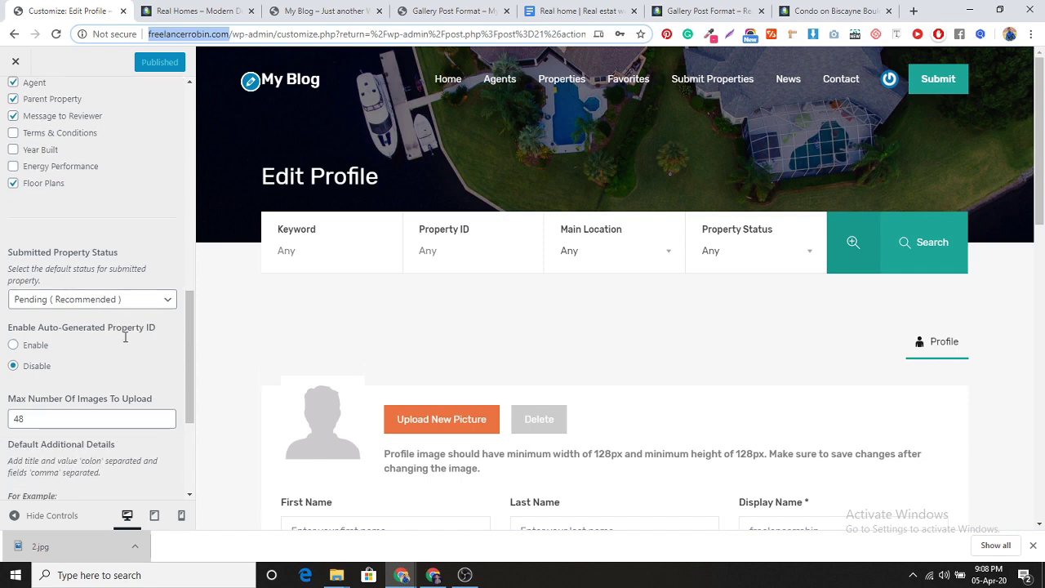
left_click(107, 300)
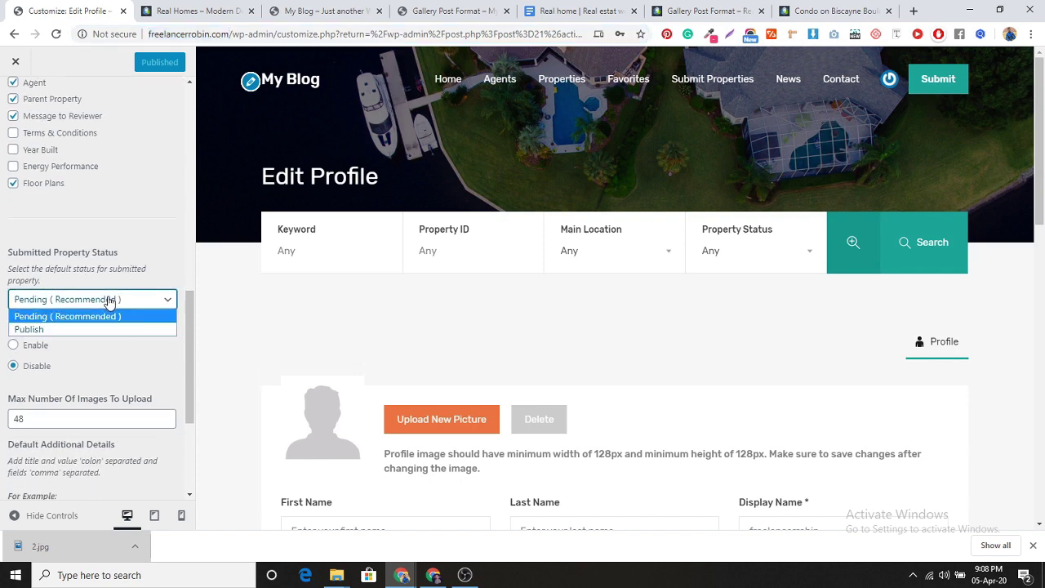
left_click(165, 231)
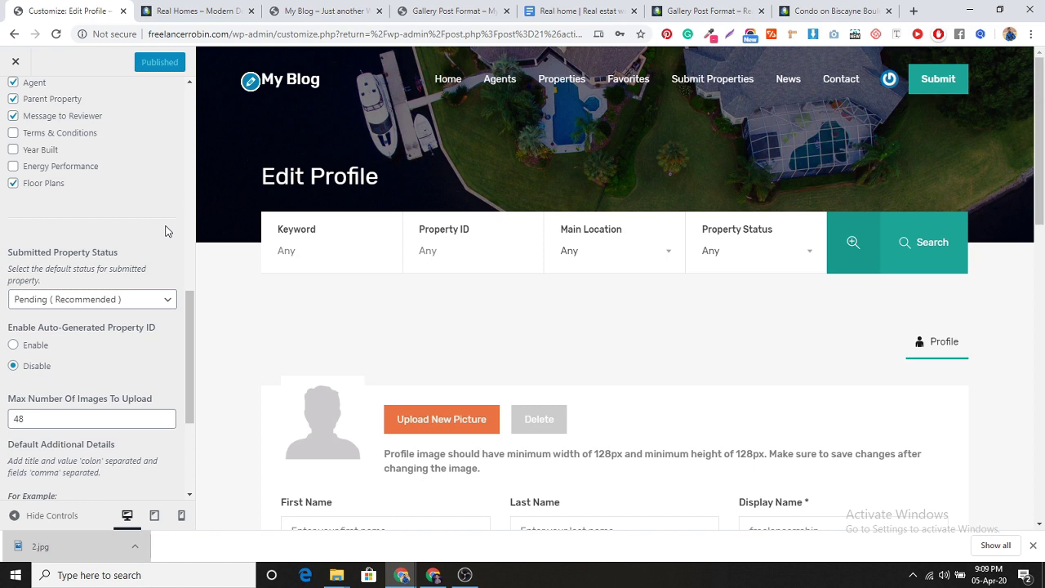
left_click(134, 302)
left_click(134, 226)
Leave the Customizer and open the Widgets management page in the WordPress admin.
key("alt+Left")
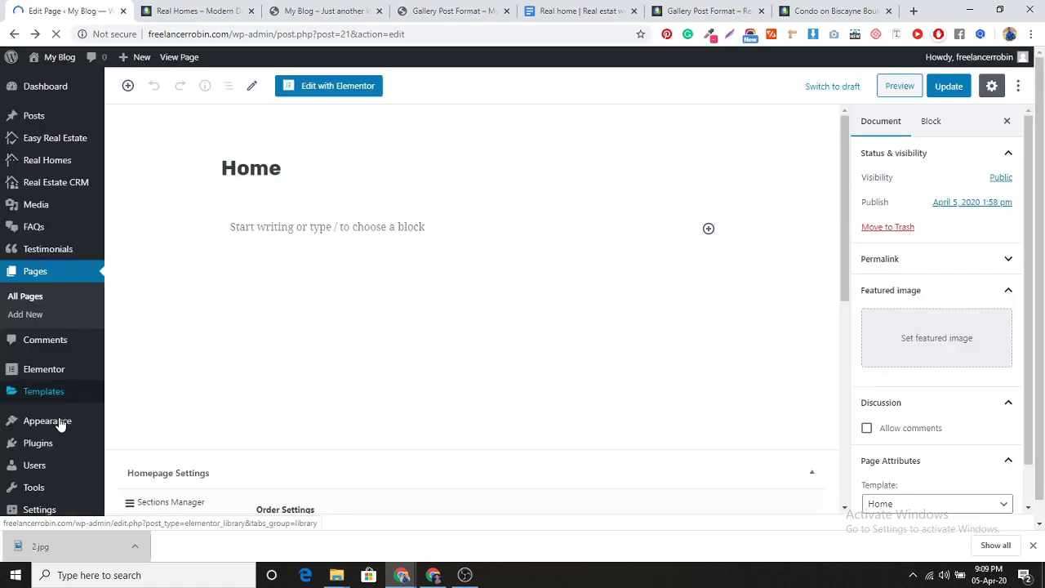
mouse_move(58, 422)
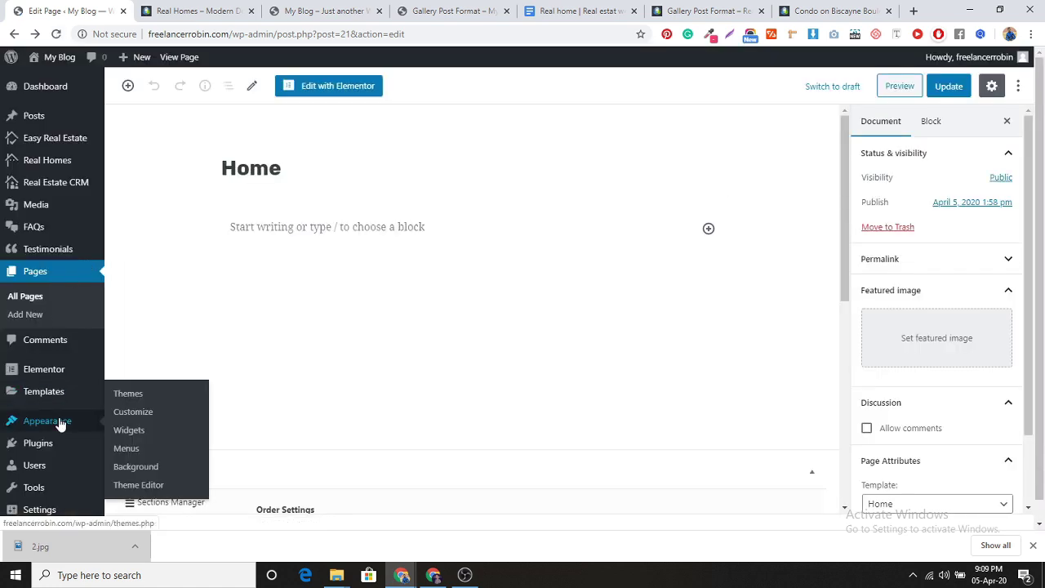
left_click(136, 435)
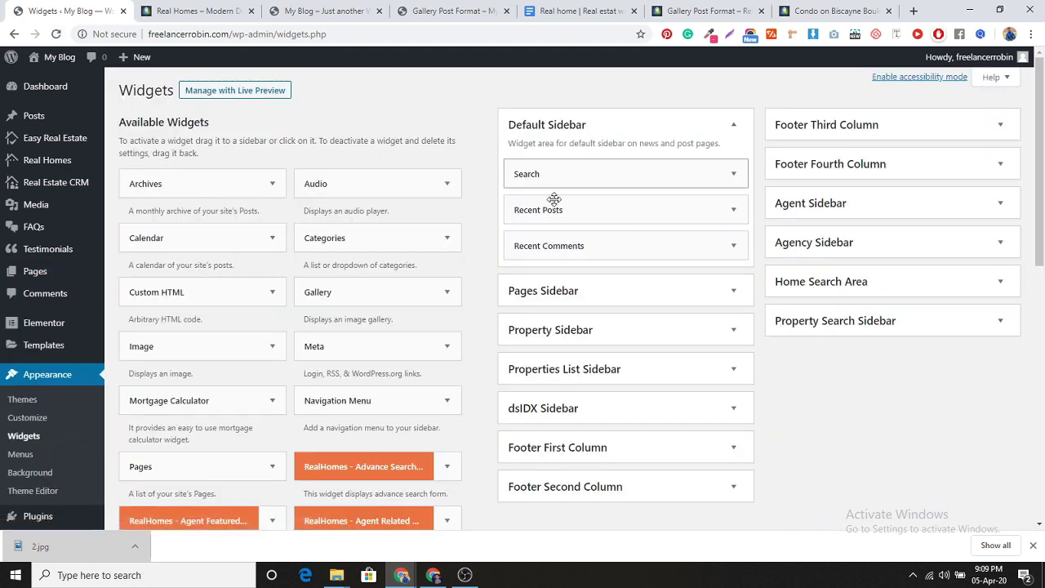
scroll(330, 367, "down", 1)
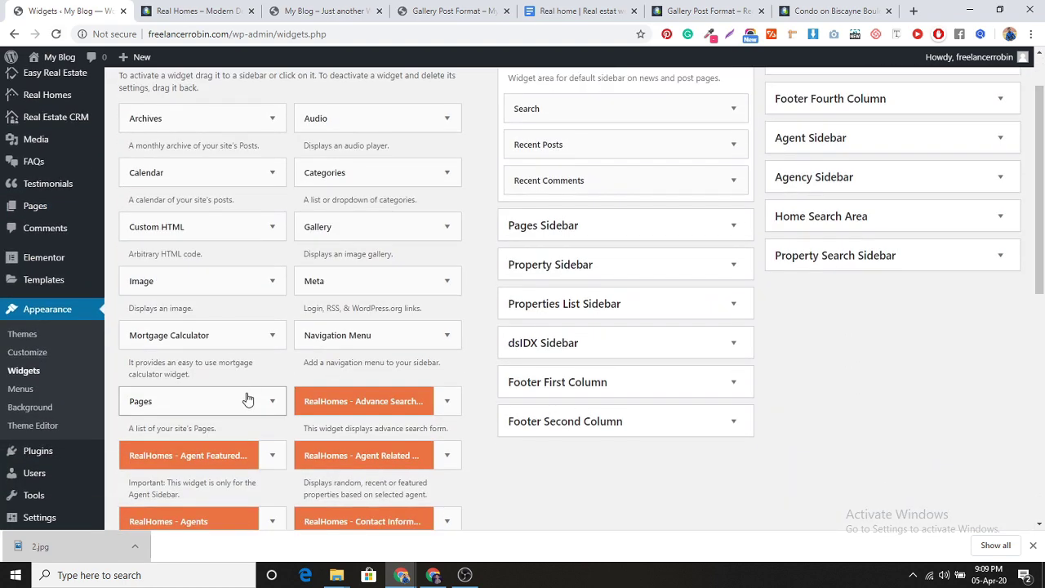
Add the Recent Posts widget to the Property Sidebar.
left_click(691, 264)
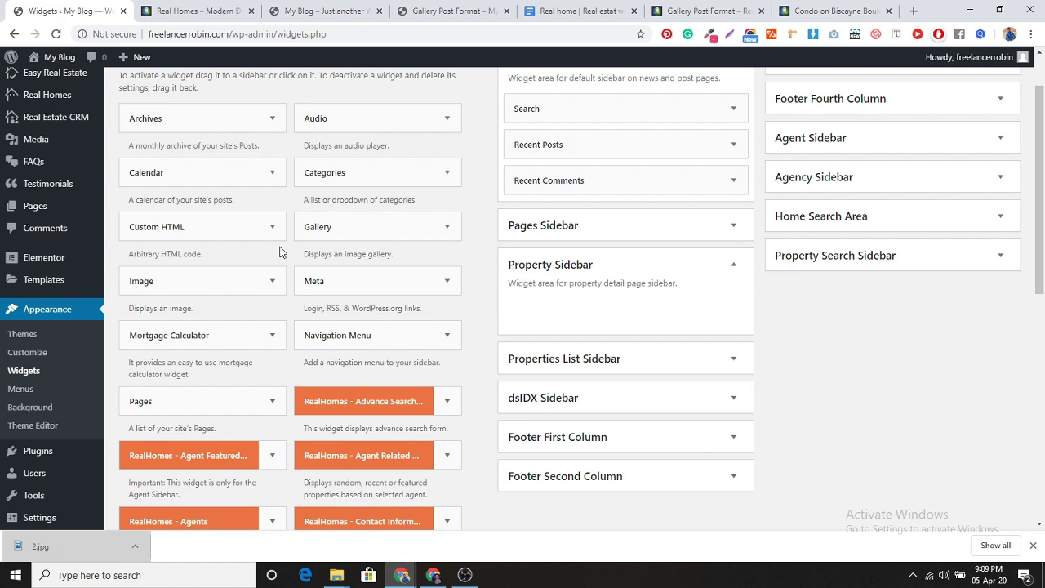
scroll(279, 253, "down", 3)
scroll(280, 255, "down", 3)
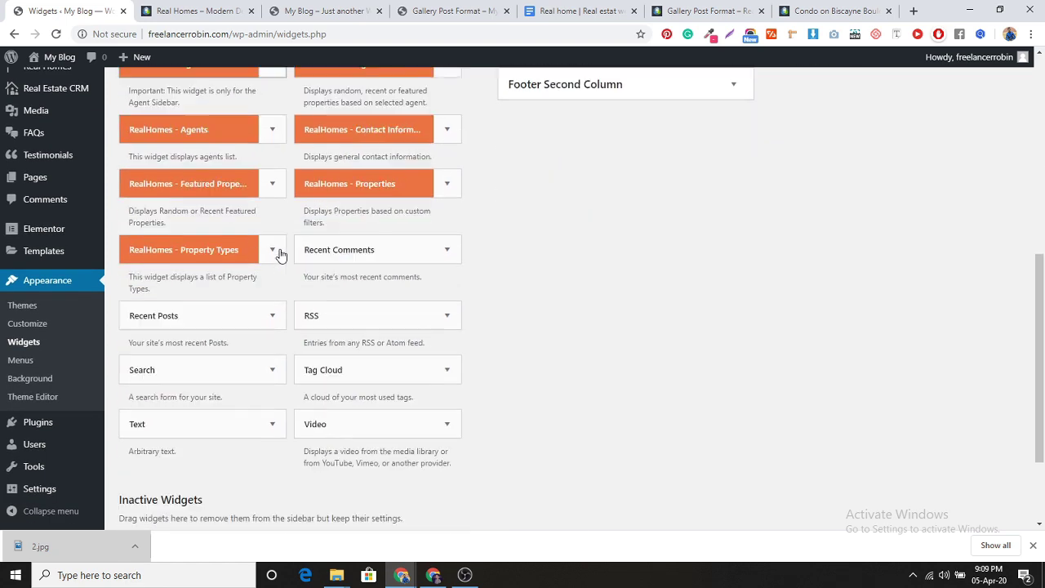
scroll(225, 384, "down", 2)
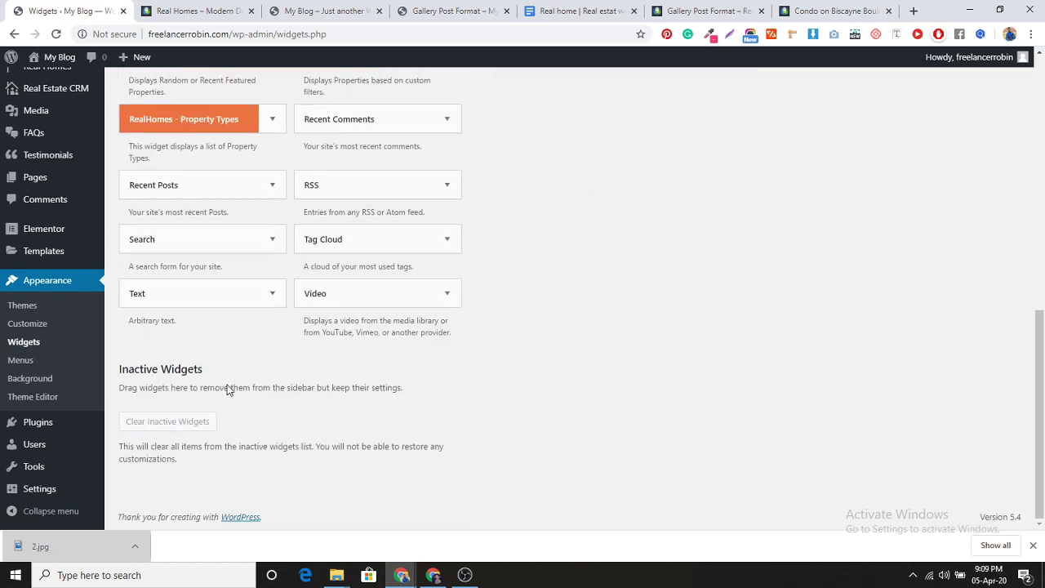
scroll(227, 390, "up", 3)
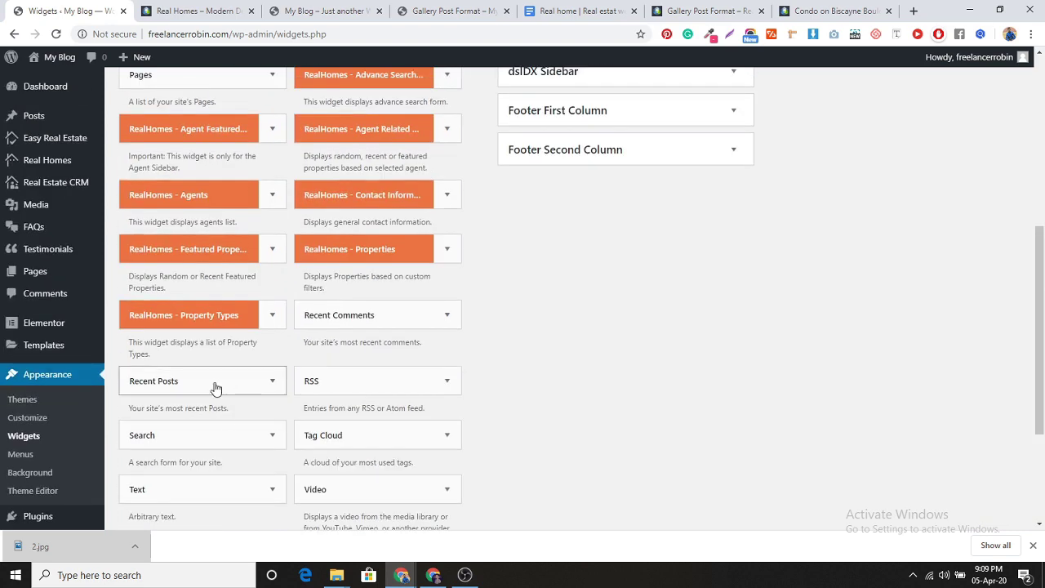
left_click_drag(198, 380, 594, 235)
scroll(567, 187, "up", 3)
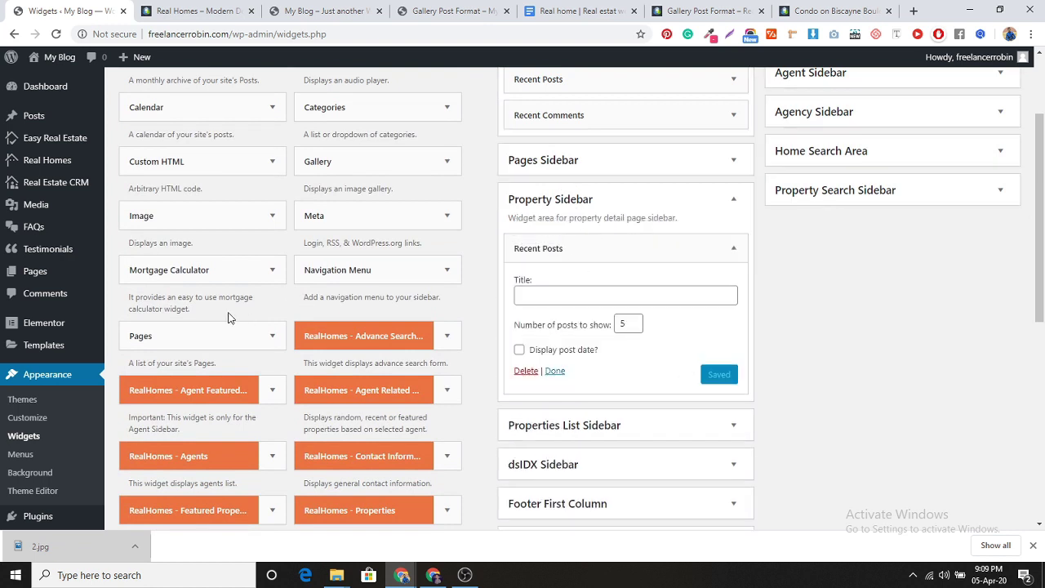
Search the page for "agen" and add the RealHomes - Agent Featured Properties widget to the Property Sidebar above Recent Posts.
key("ctrl+f")
type("agen")
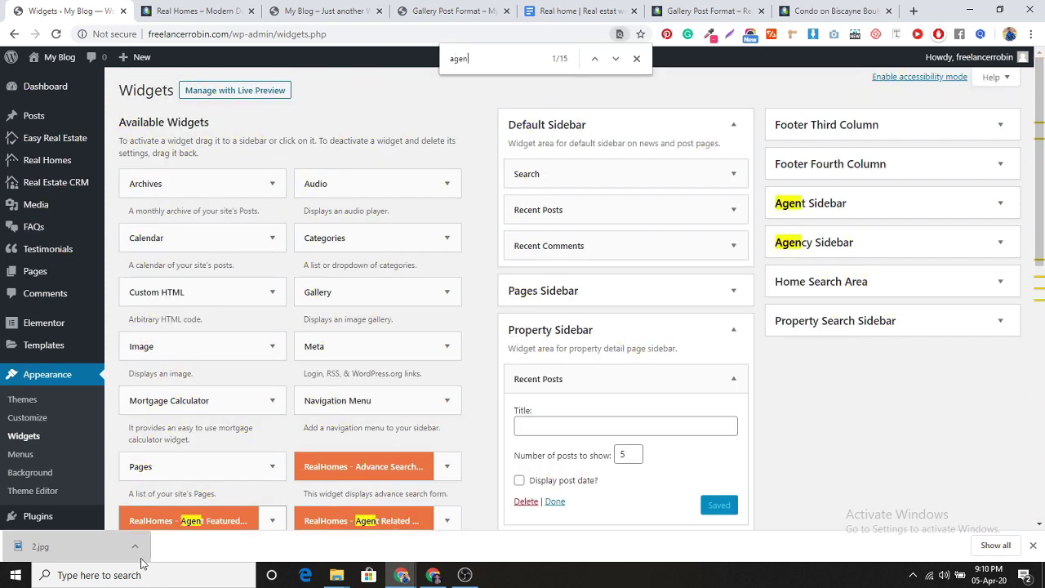
left_click_drag(176, 519, 660, 392)
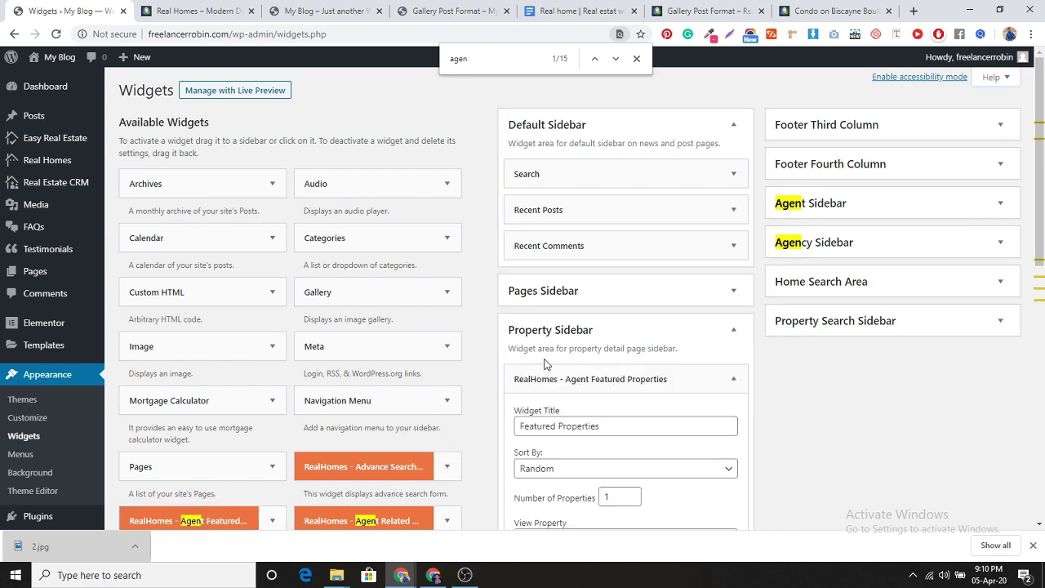
Review the widgets placed in the Property Sidebar and close the page search.
scroll(896, 454, "down", 8)
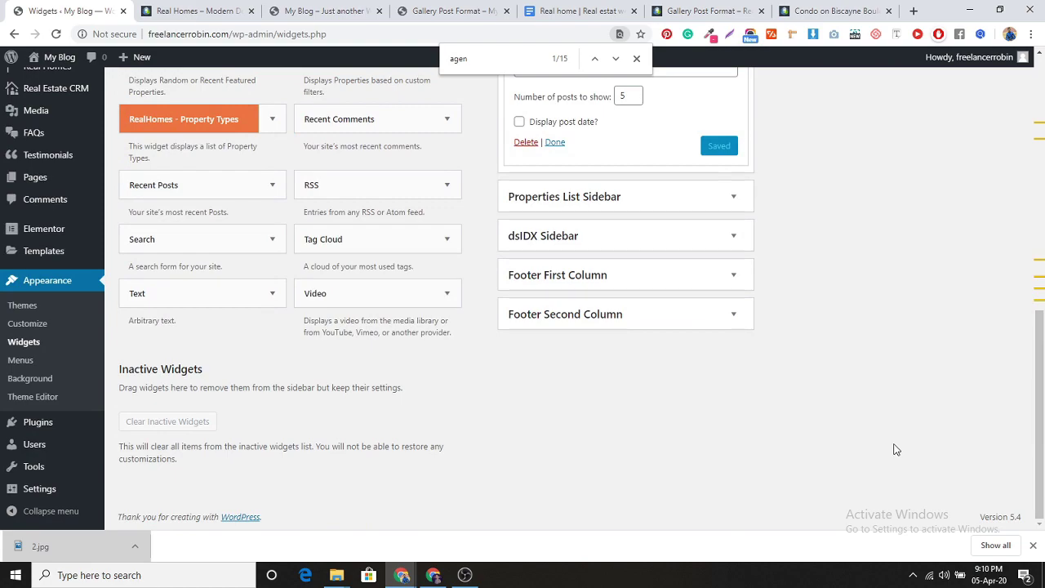
scroll(870, 318, "up", 3)
left_click(638, 59)
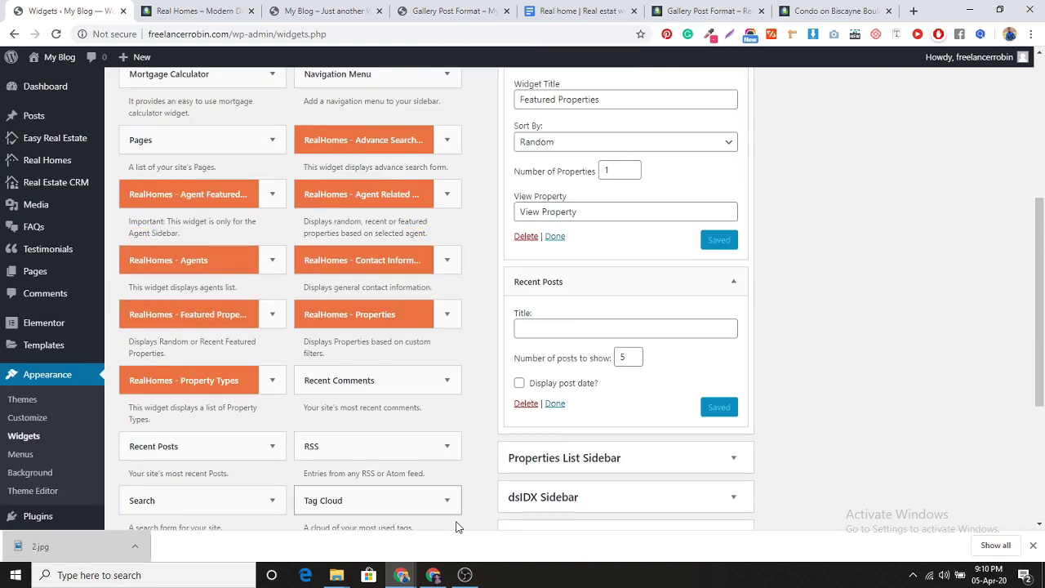
Switch to the other browser window and look over the live site's home page and its recent properties.
left_click(433, 575)
scroll(856, 400, "down", 5)
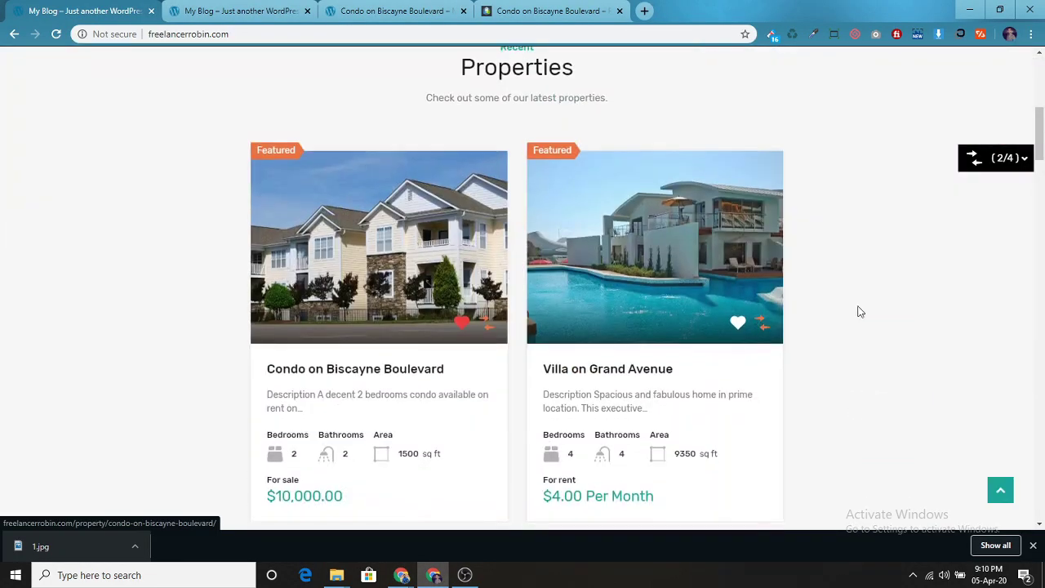
scroll(907, 394, "up", 5)
left_click(272, 6)
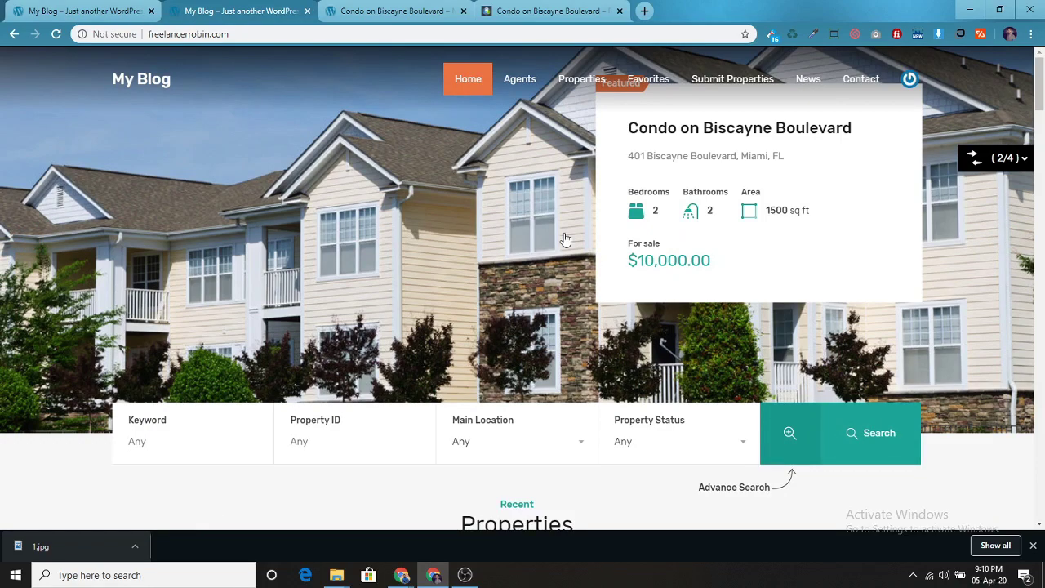
scroll(886, 401, "down", 5)
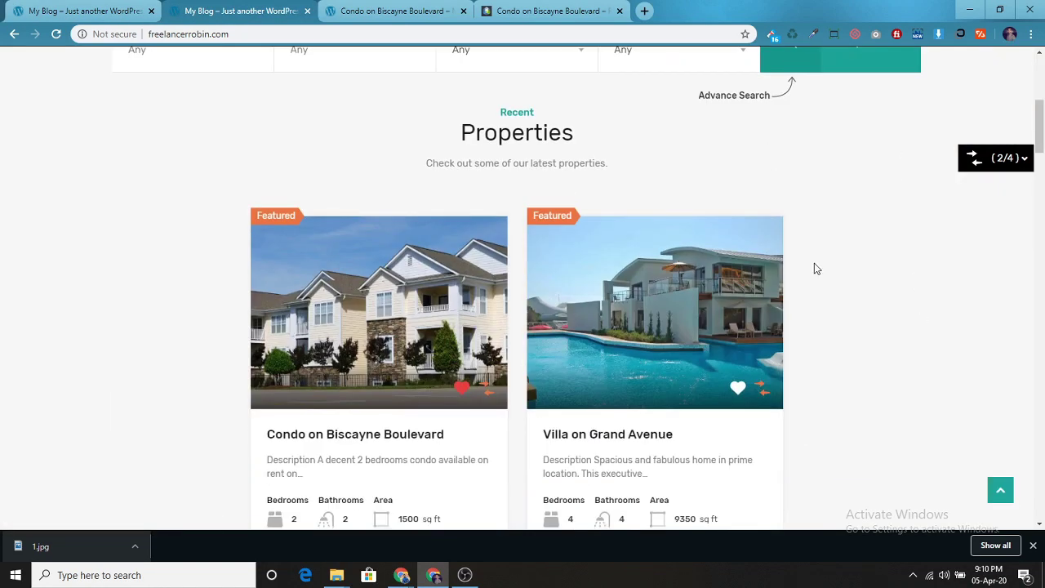
Reload the live Condo on Biscayne Boulevard property page and check its layout down to the map and comment section.
left_click(341, 10)
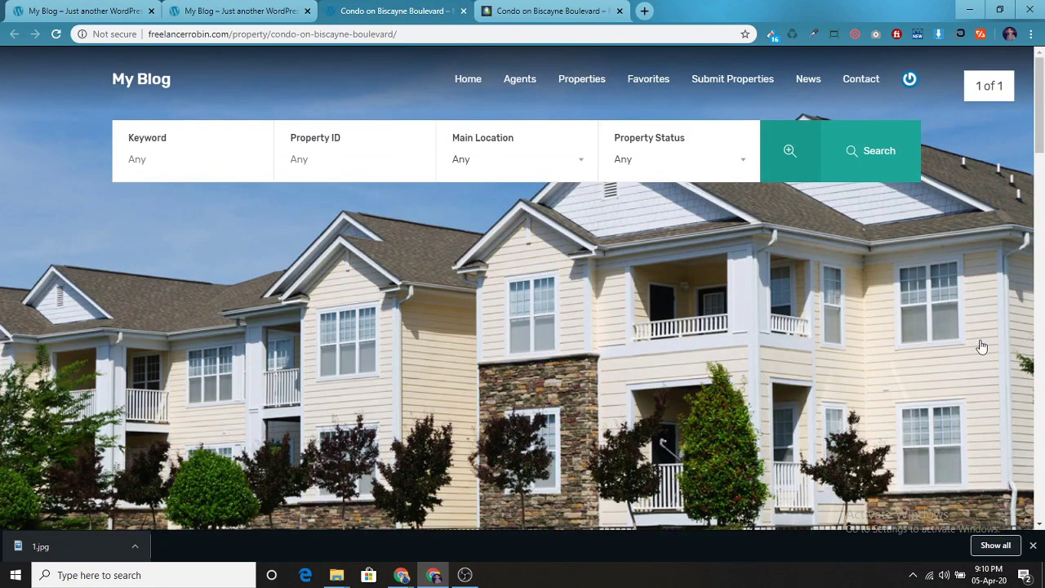
scroll(980, 350, "down", 10)
scroll(1006, 444, "up", 4)
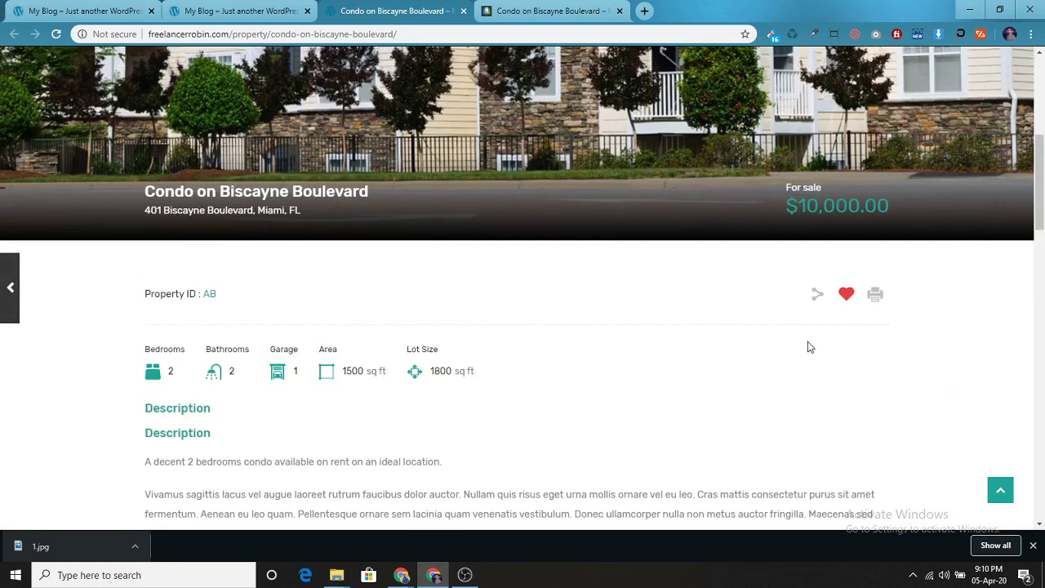
left_click(56, 33)
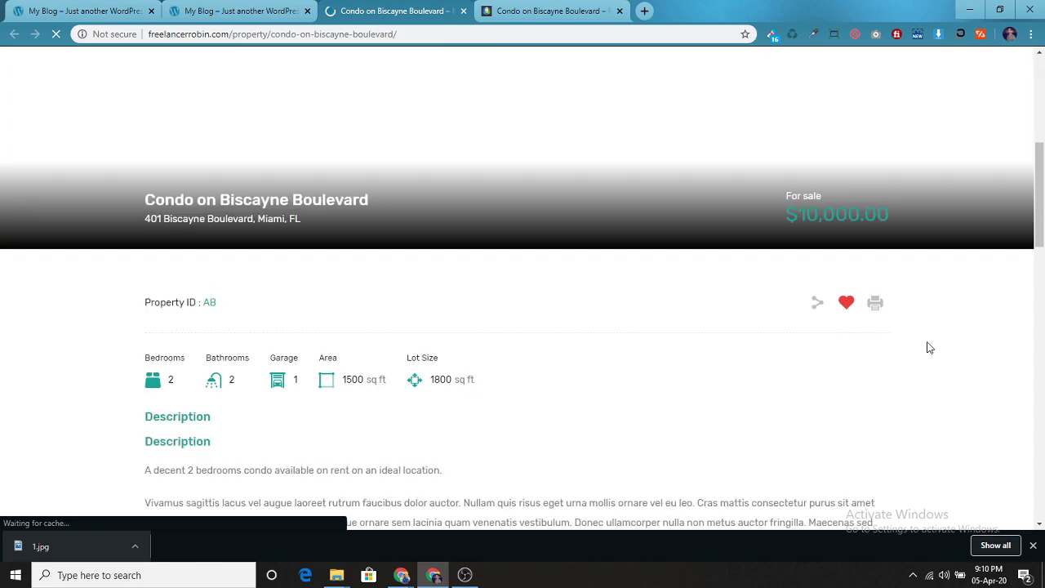
scroll(926, 344, "down", 3)
scroll(967, 343, "down", 8)
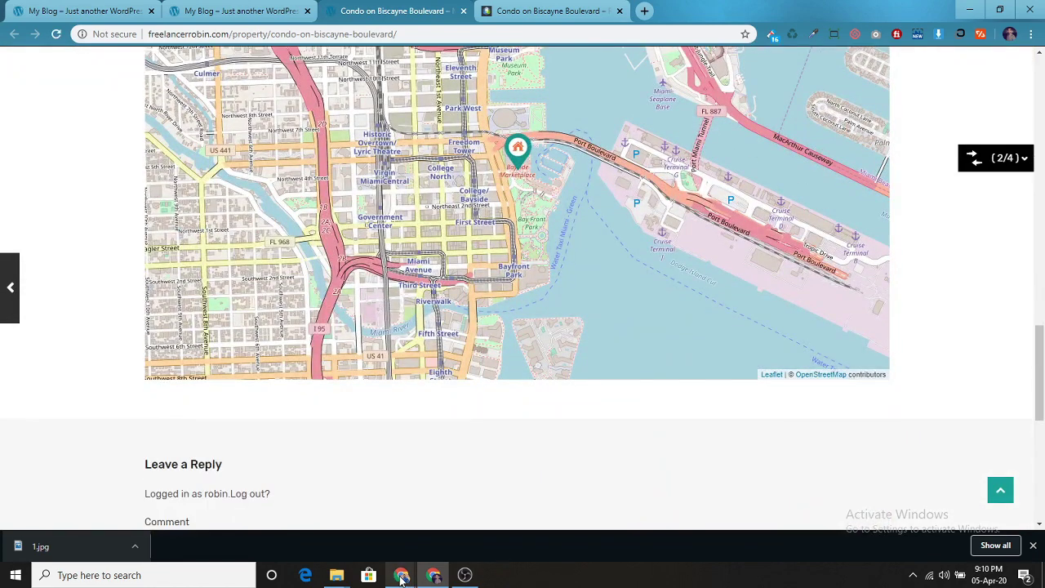
Return to the Widgets admin page and review the available widgets and sidebar areas.
mouse_move(433, 575)
left_click(330, 535)
scroll(131, 236, "up", 5)
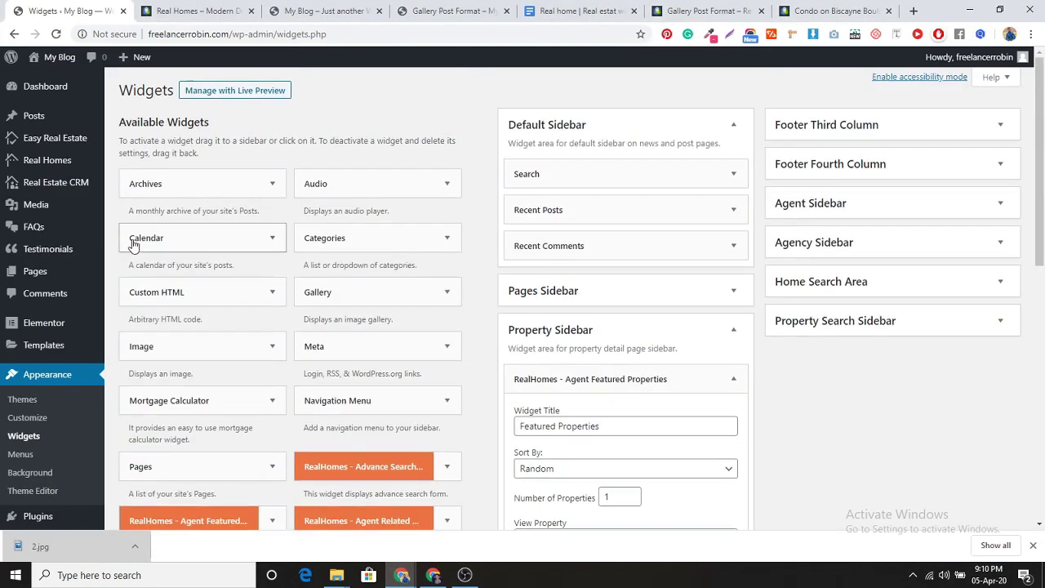
scroll(372, 239, "down", 7)
scroll(371, 241, "up", 10)
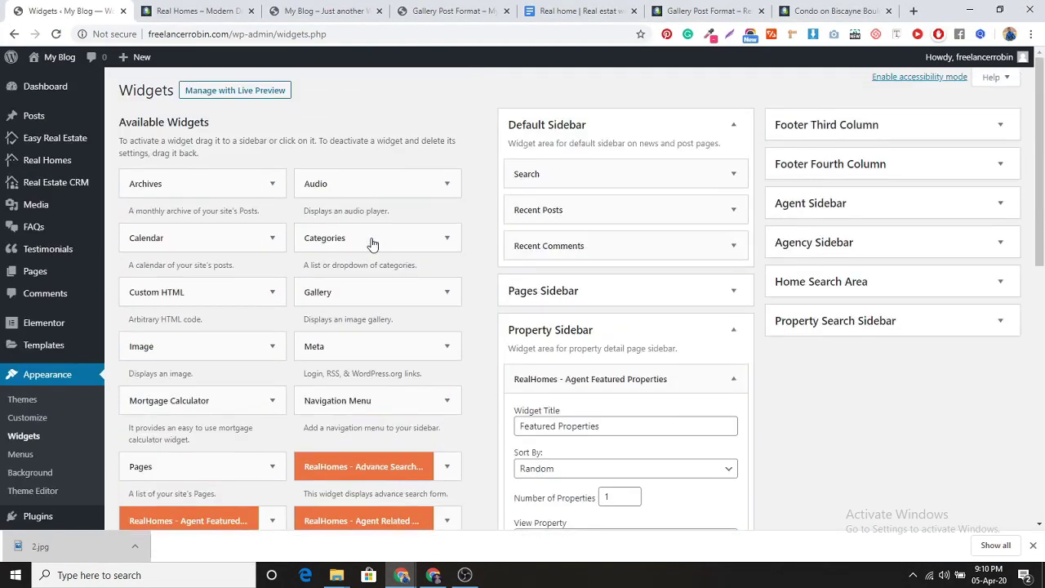
scroll(371, 242, "down", 7)
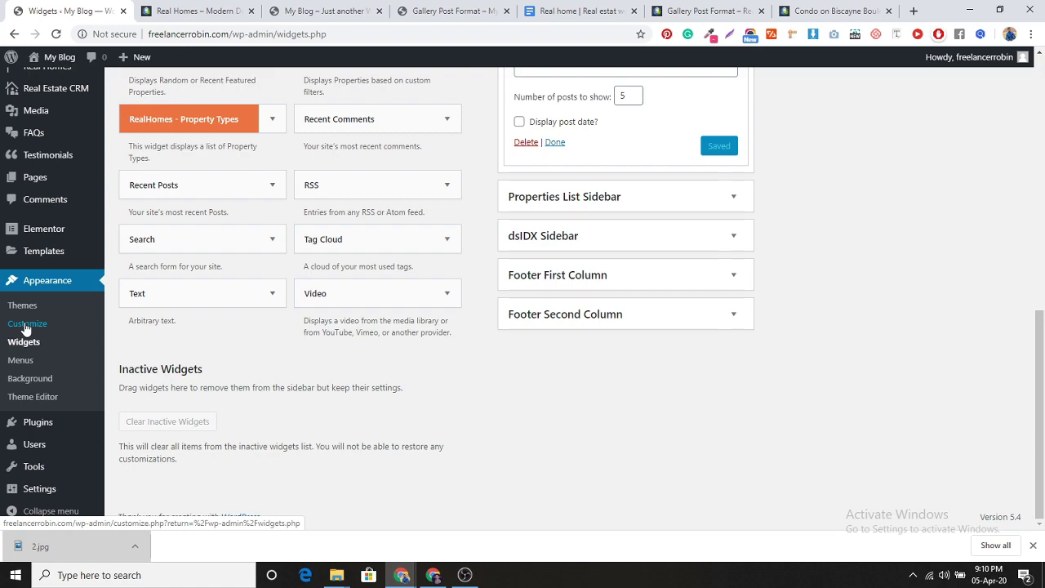
Look over the Real Homes demo home page up to its header, and return to the Widgets page.
left_click(194, 8)
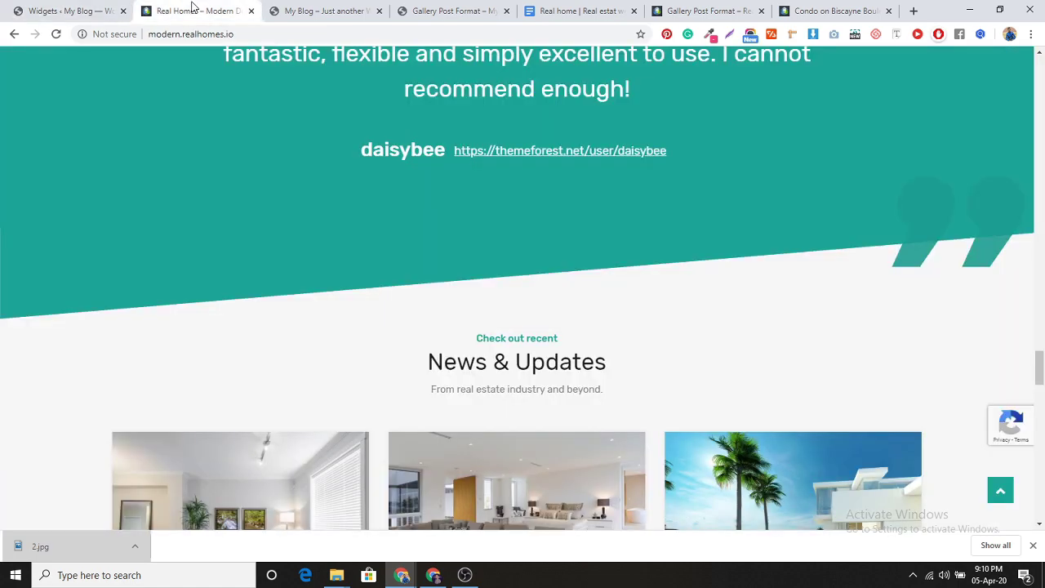
scroll(317, 171, "up", 15)
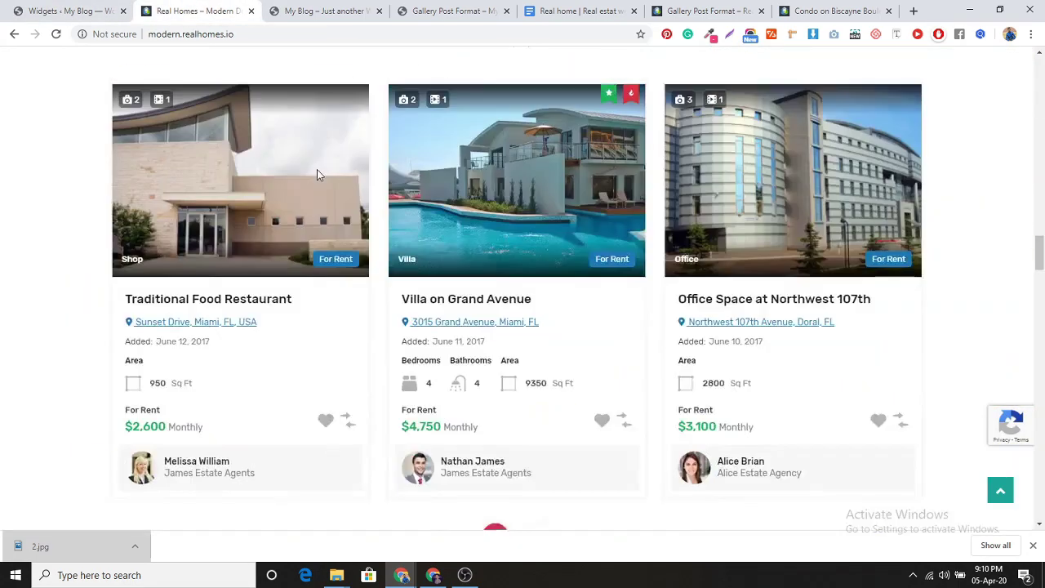
scroll(318, 172, "up", 20)
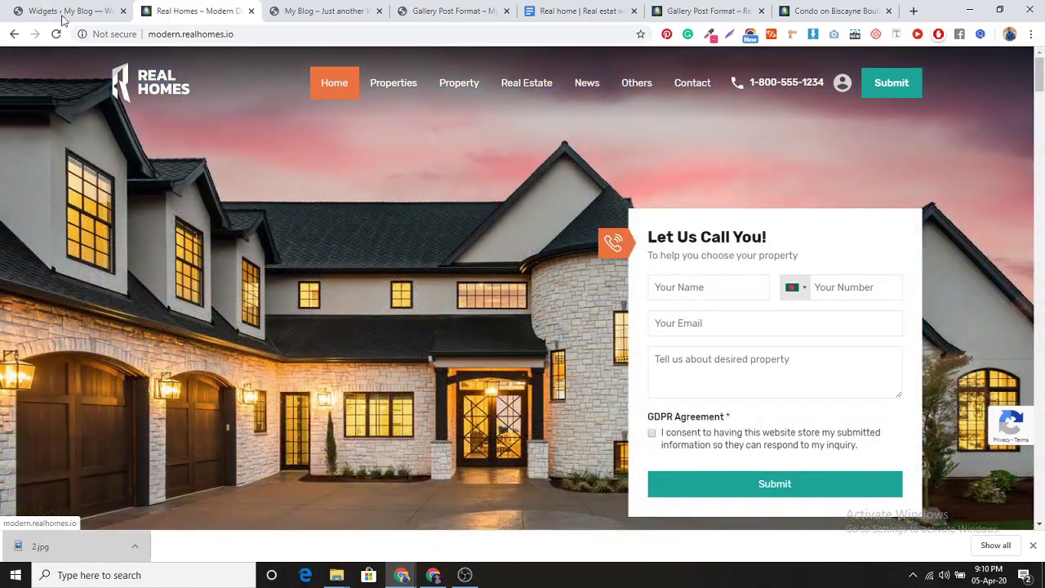
left_click(64, 16)
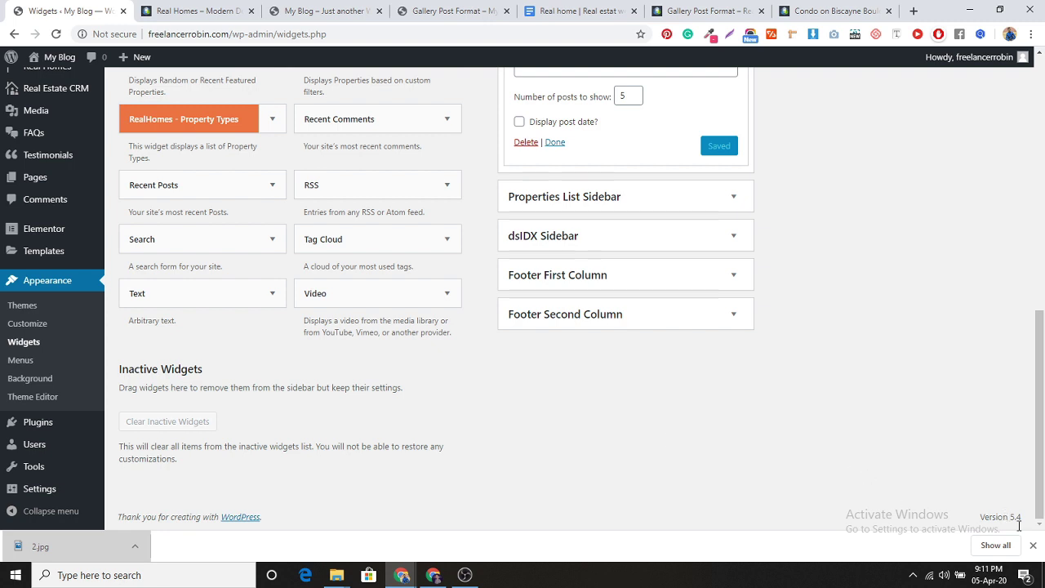
Close the browser's downloads bar on the Widgets page.
left_click(1033, 546)
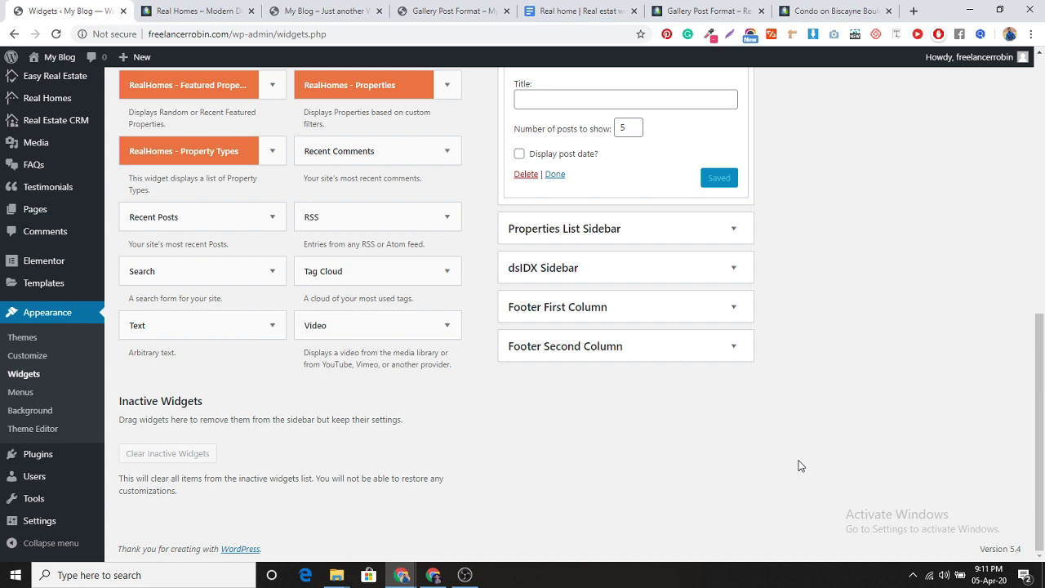
scroll(805, 431, "up", 7)
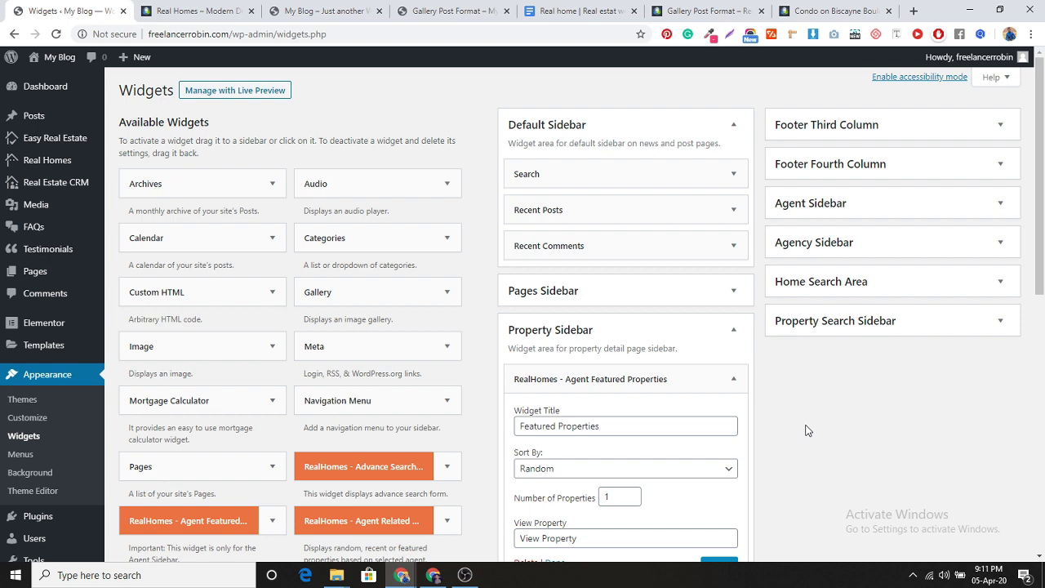
left_click(464, 575)
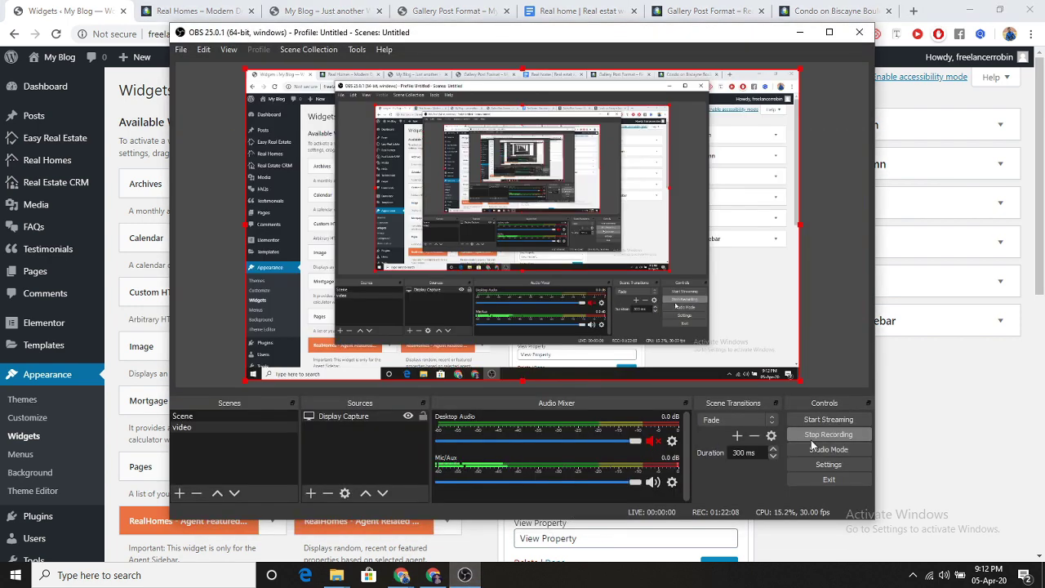